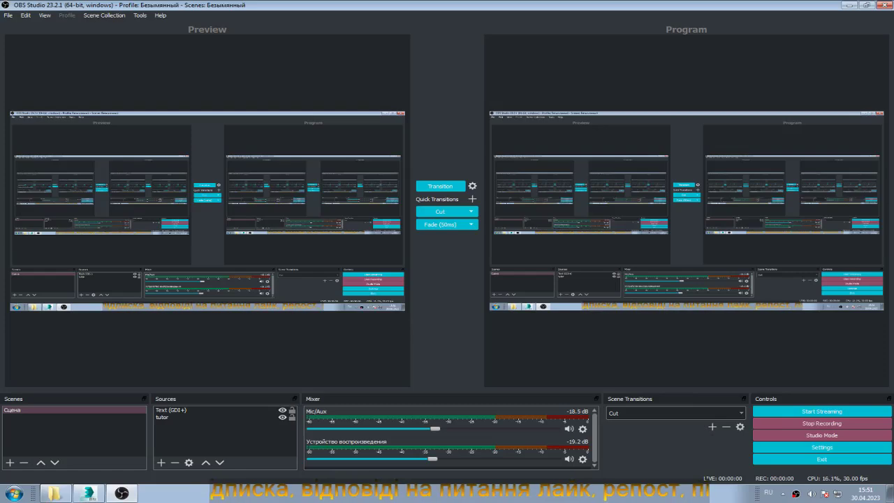
- Switch from OBS Studio to the 3ds Max scene with the transport-and-charging truck
left_click(88, 493)
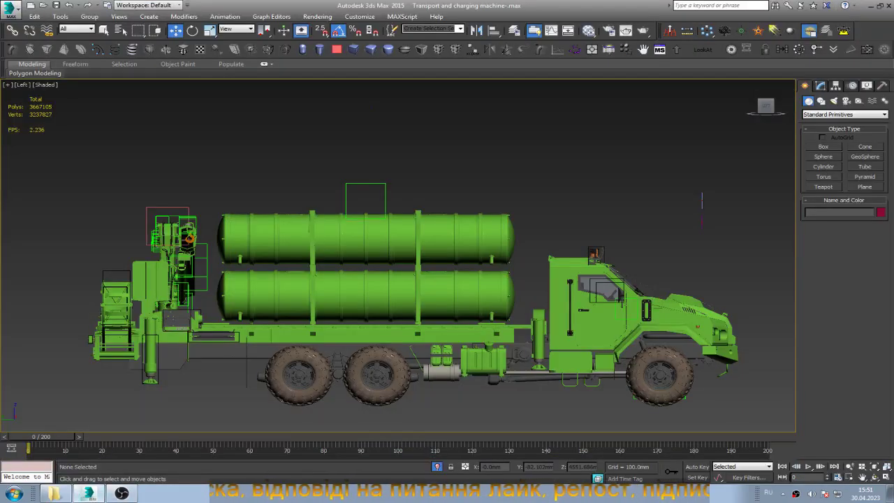
- Scrub the time slider to preview the crane arm's animation
scroll(212, 209, "up", 2)
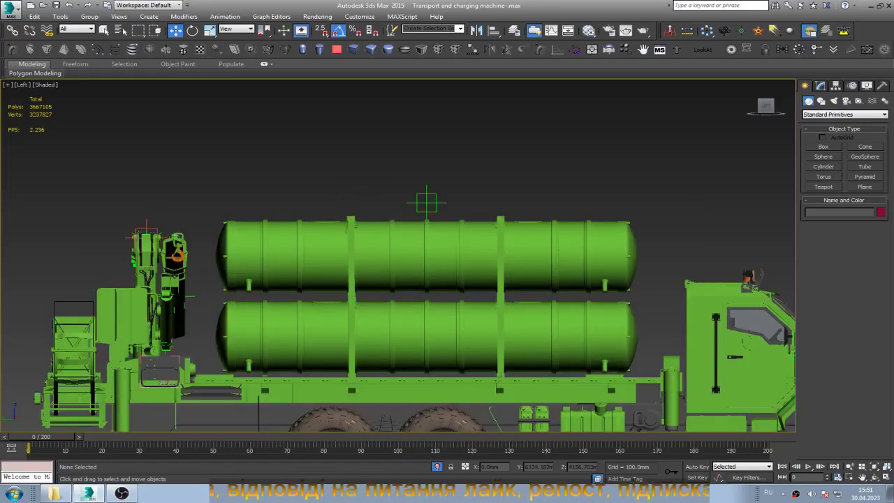
scroll(212, 209, "down", 2)
mouse_move(28, 436)
left_mouse_down()
mouse_move(531, 437)
mouse_move(412, 437)
left_mouse_up()
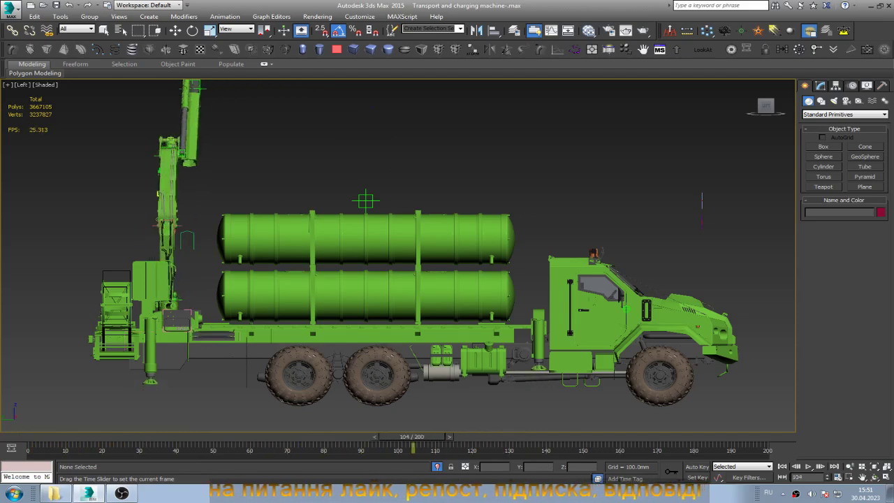
key("w")
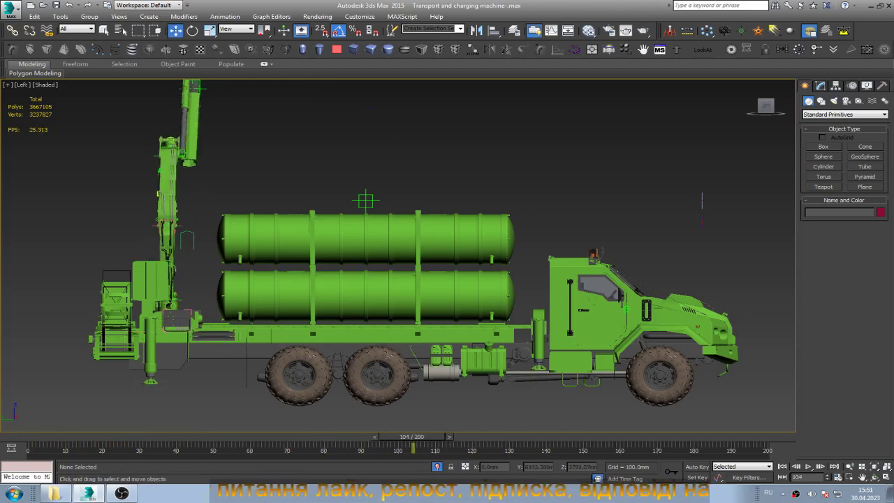
- Select the TCM connector block and zoom in on the crane arm around it
scroll(133, 251, "up", 6)
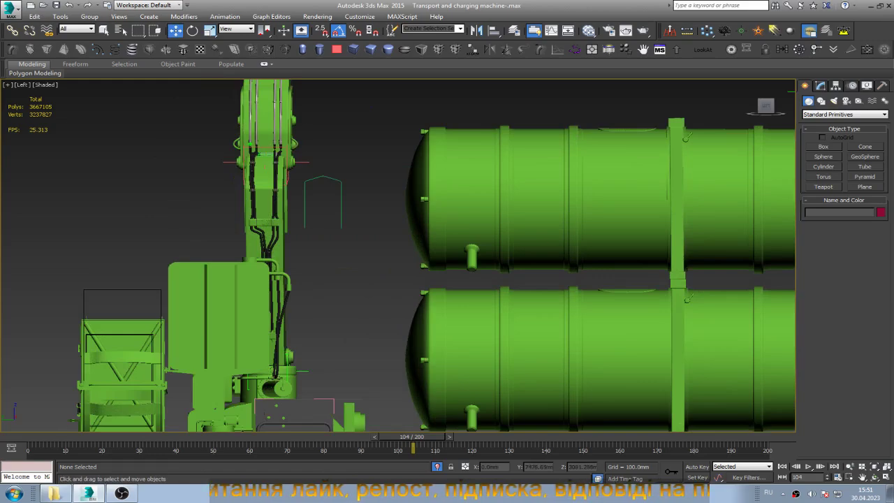
scroll(133, 251, "up", 3)
left_click(314, 211)
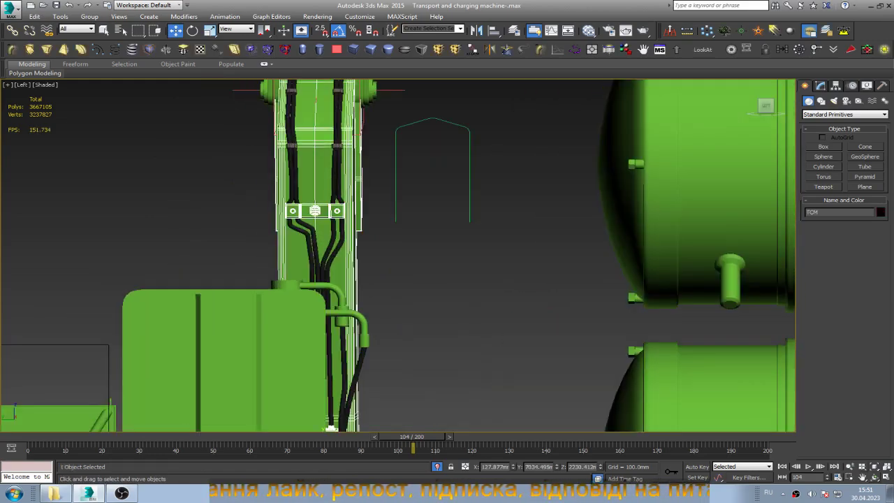
middle_click_drag(628, 280, 727, 250, "alt")
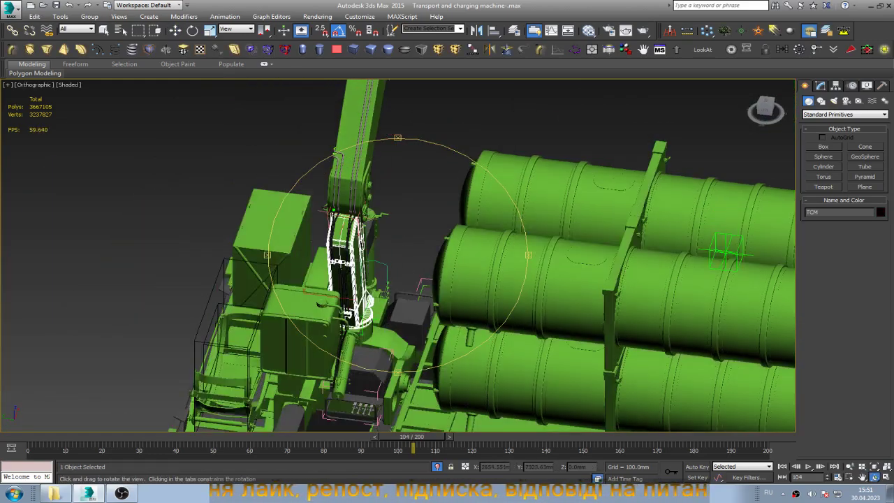
scroll(334, 257, "up", 3)
scroll(334, 257, "up", 3)
scroll(334, 258, "up", 2)
scroll(334, 257, "up", 3)
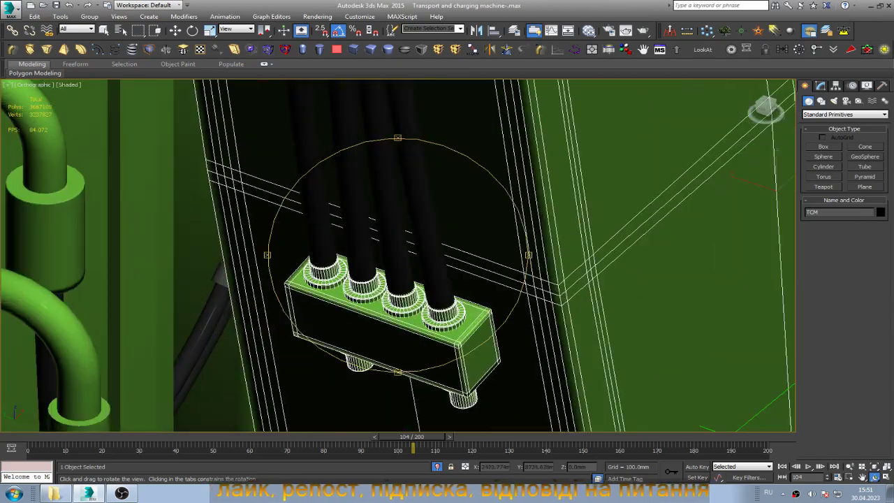
scroll(398, 256, "down", 5)
- Orbit so the TCM block faces the view, then scrub to frame 87 to watch it move
middle_click_drag(398, 255, 440, 202, "alt")
scroll(398, 252, "up", 5)
middle_click_drag(398, 251, 419, 238, "alt")
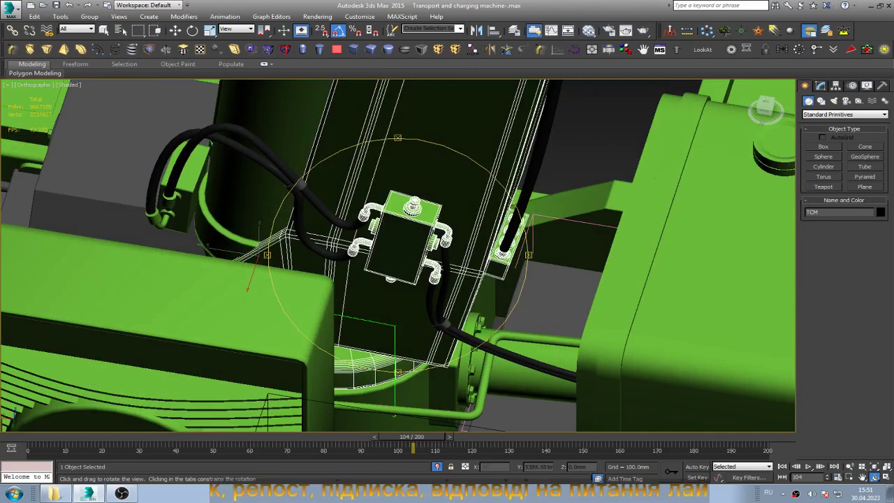
mouse_move(412, 437)
left_mouse_down()
mouse_move(454, 437)
mouse_move(350, 437)
left_mouse_up()
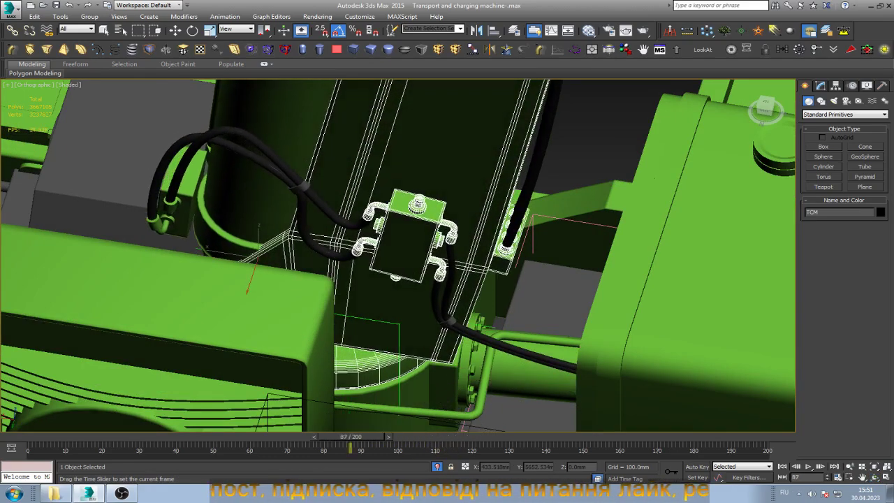
- Select cable Line046 and marquee its upper vertices at Vertex level
key("w")
left_click(446, 283)
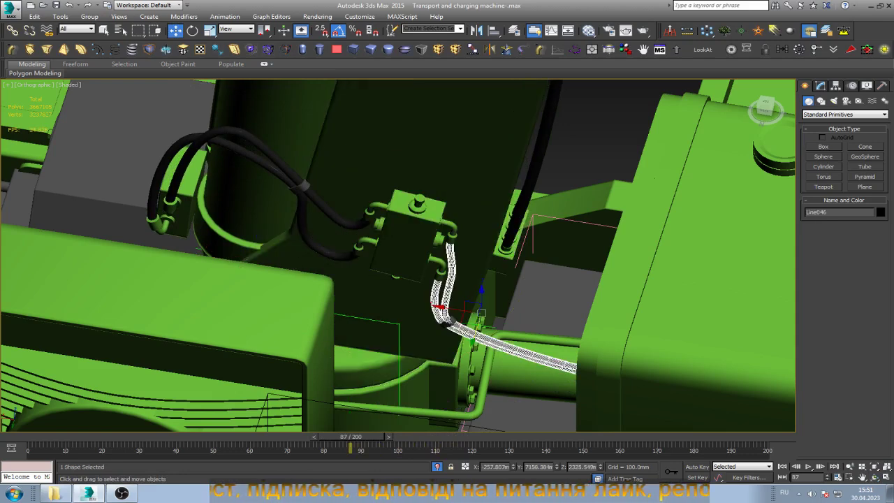
left_click(821, 85)
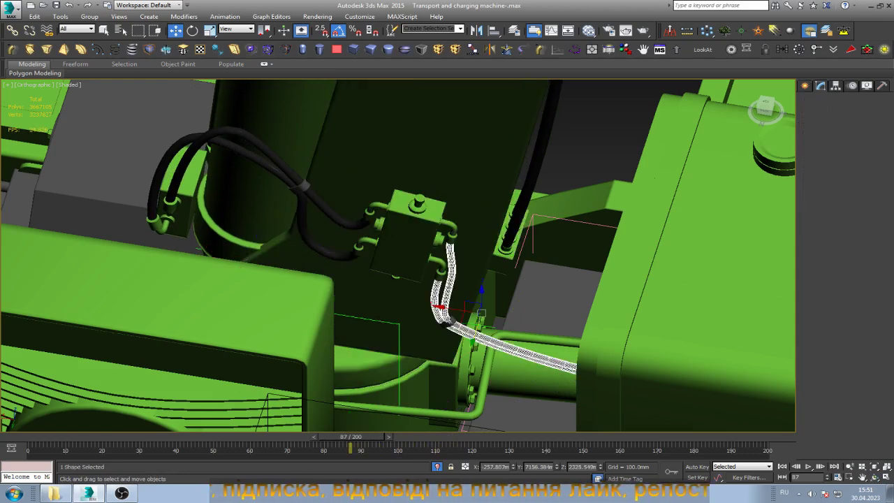
left_click(828, 132)
scroll(454, 238, "up", 1)
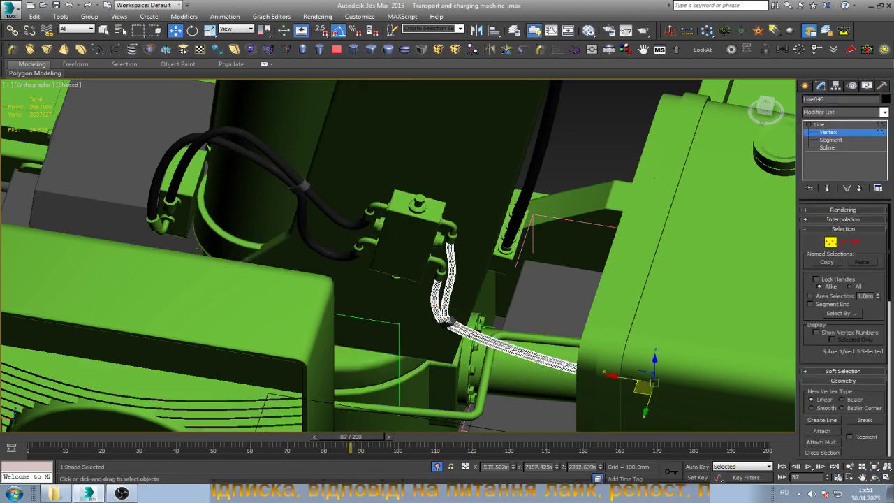
left_click_drag(449, 216, 499, 339)
scroll(499, 339, "up", 1)
scroll(453, 264, "up", 2)
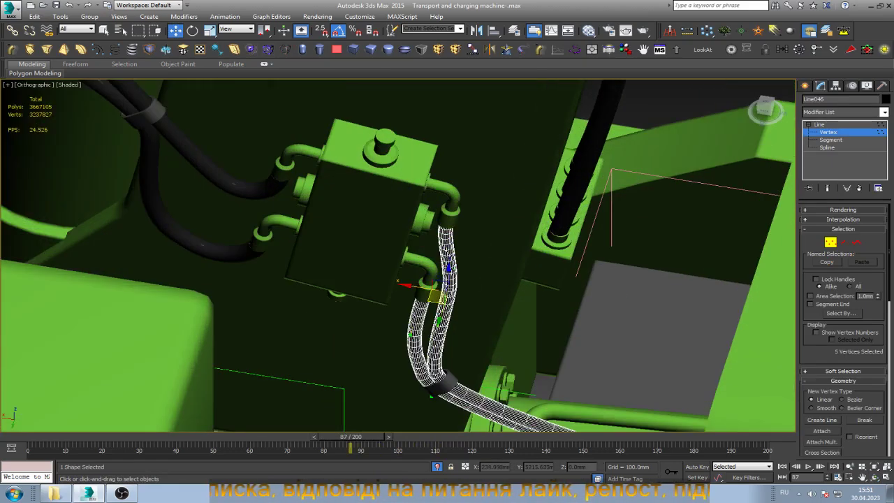
- Add a Linked XForm controlled by TCM, scrub to check, and return to frame 0
left_click(475, 49)
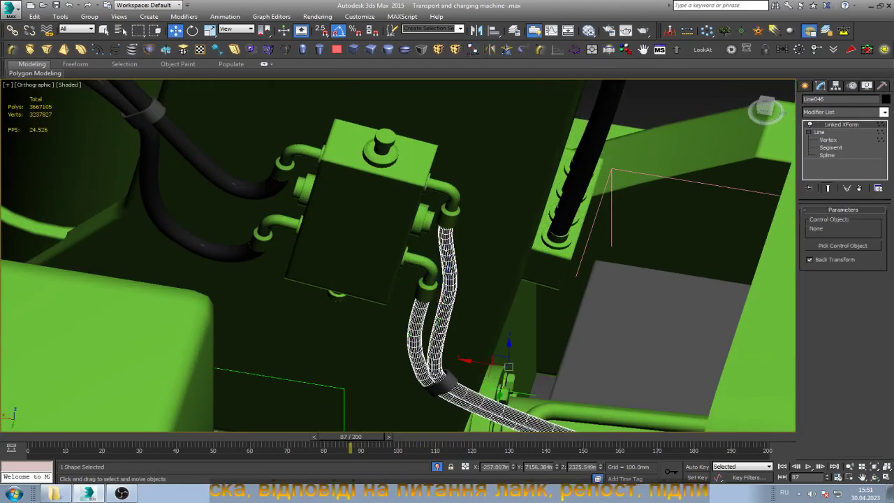
left_click(843, 245)
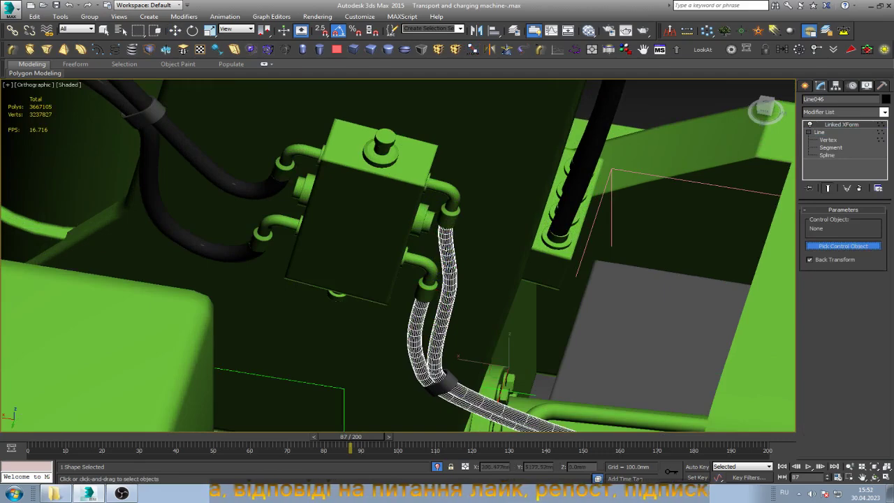
left_click(383, 202)
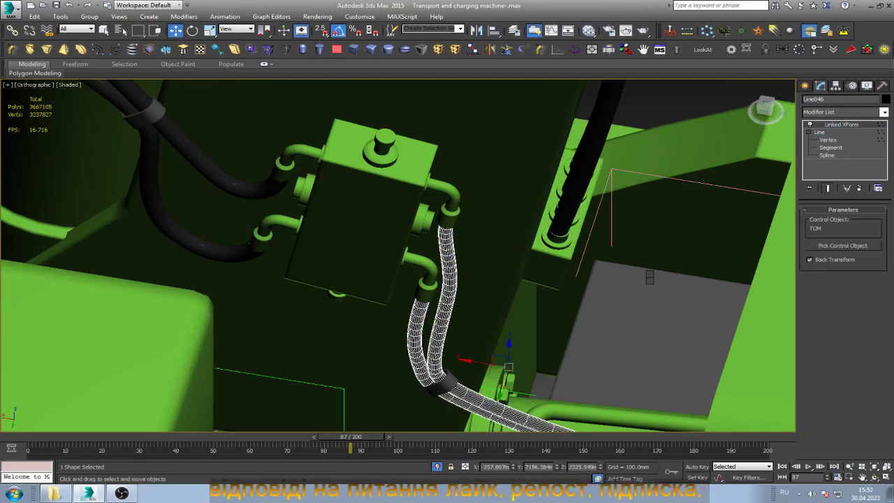
scroll(339, 318, "down", 5)
left_click_drag(351, 437, 498, 436)
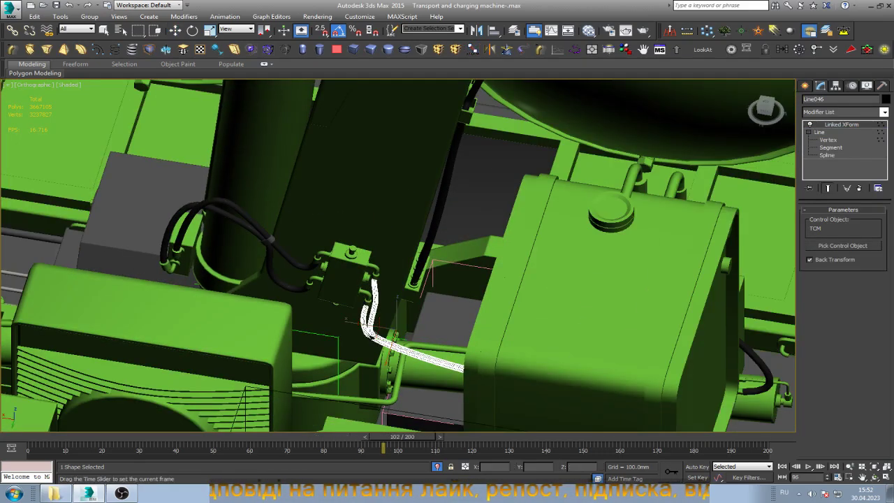
key("Home")
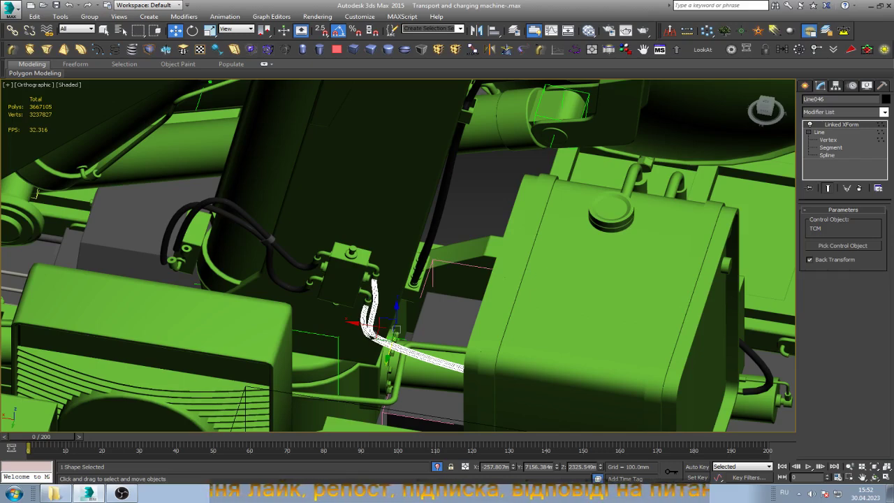
key("1")
left_click_drag(350, 265, 381, 290)
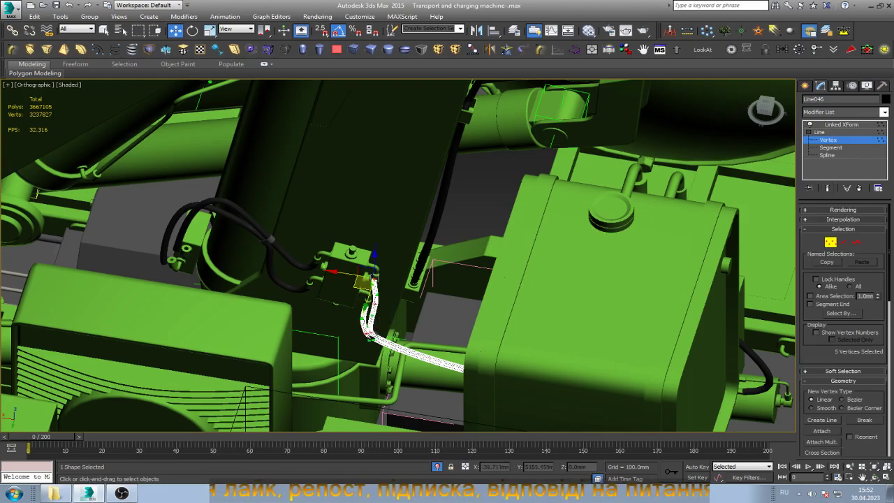
middle_click_drag(363, 280, 370, 231, "alt")
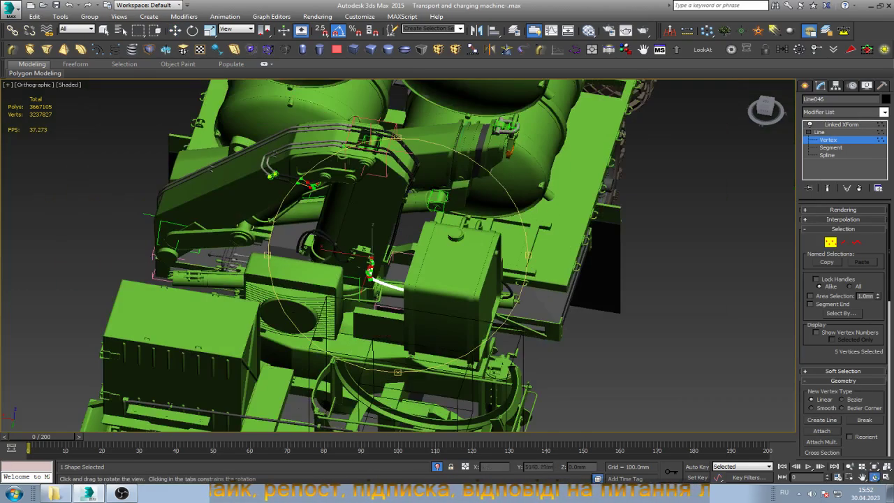
scroll(281, 275, "up", 5)
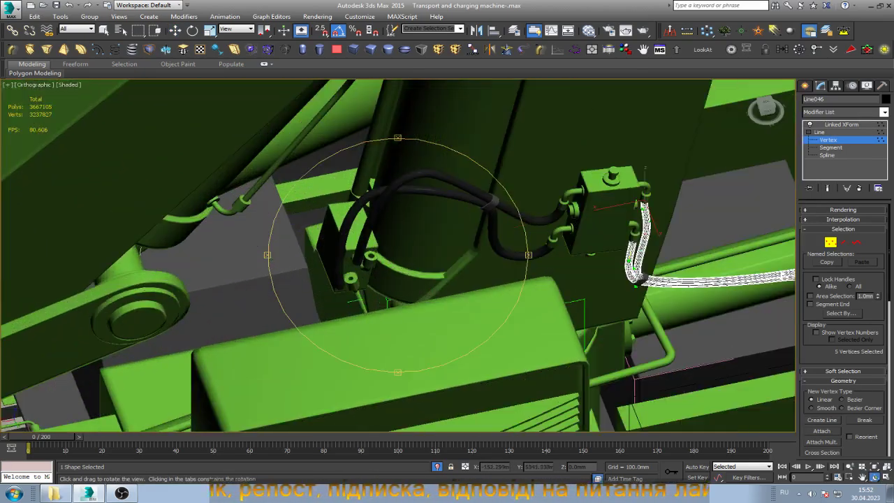
mouse_move(397, 255)
middle_mouse_down("alt")
mouse_move(447, 266)
mouse_move(426, 255)
middle_mouse_up("alt")
scroll(398, 255, "up", 4)
key("w")
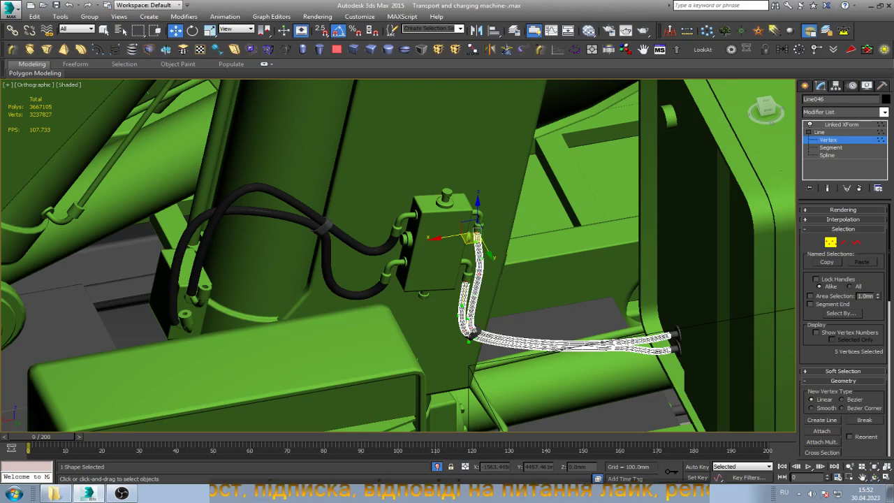
left_click(552, 313)
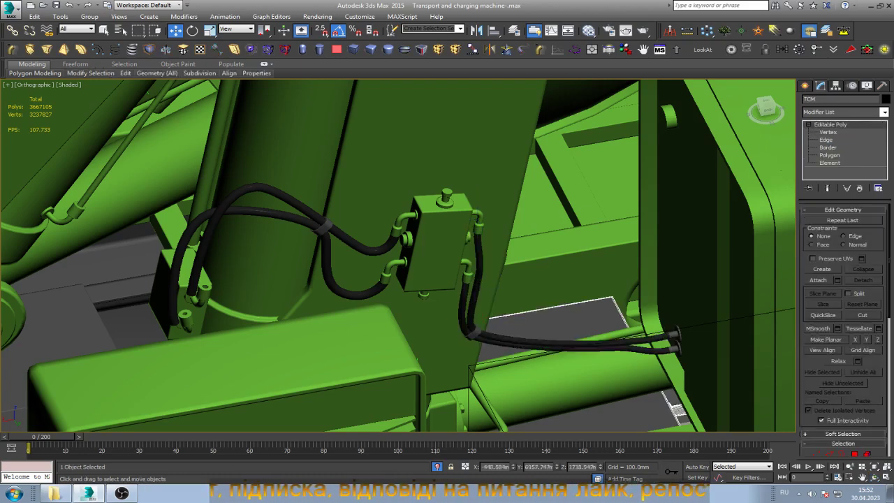
- Link Line044's two lower end vertices to the TCM block with a Linked XForm modifier
left_click(280, 213)
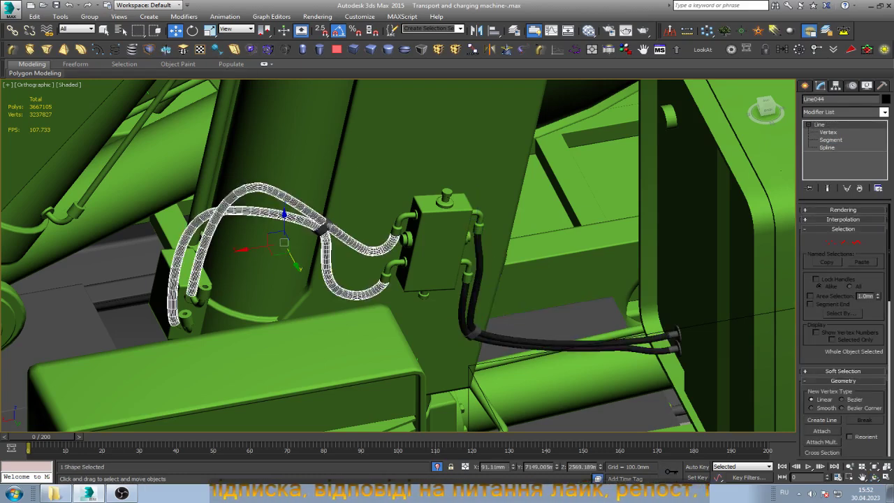
key("1")
scroll(192, 320, "up", 2)
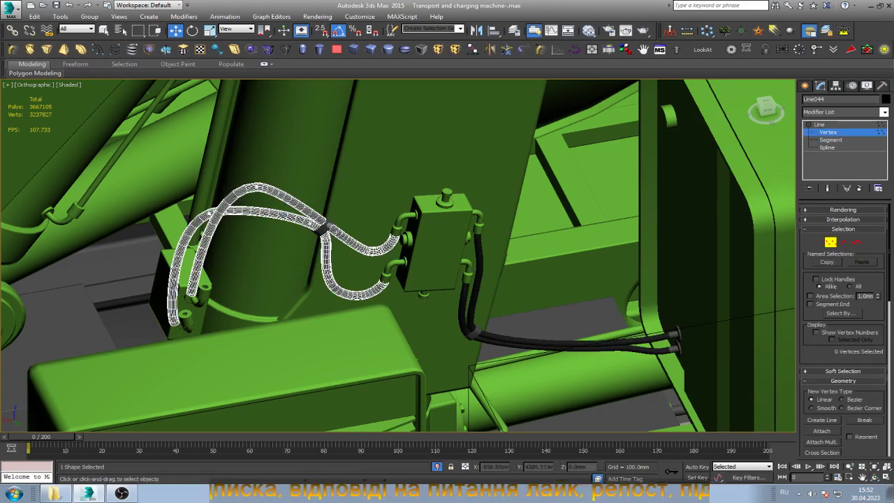
left_click_drag(160, 265, 225, 328)
scroll(154, 308, "up", 5)
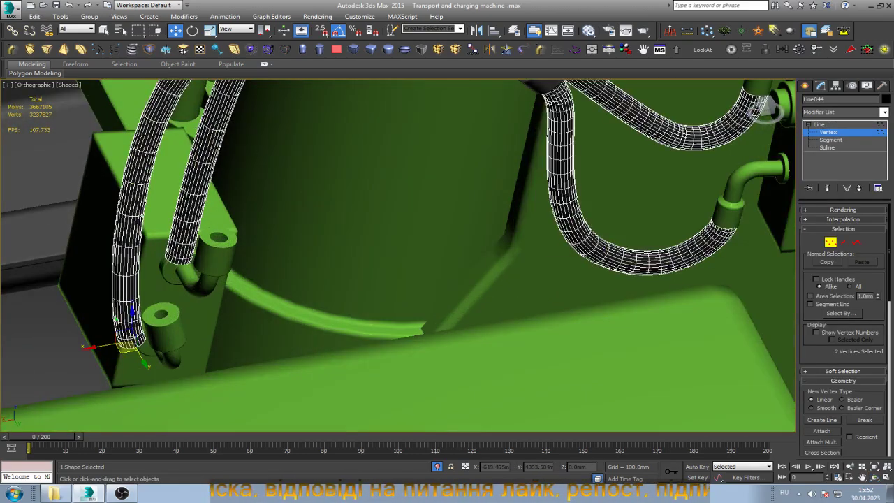
left_click(490, 49)
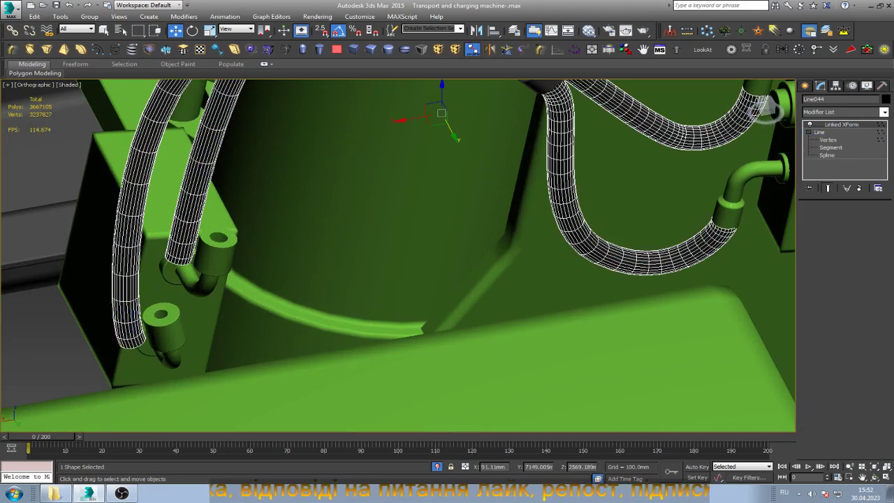
left_click(843, 245)
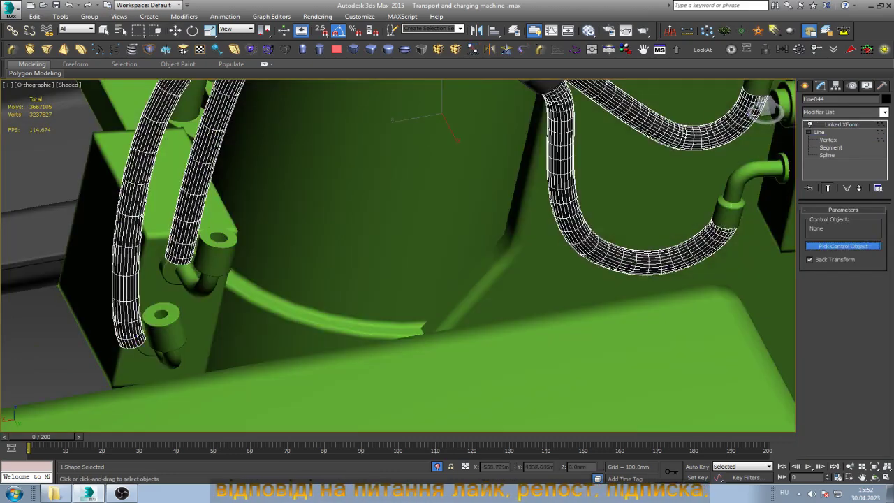
left_click(442, 112)
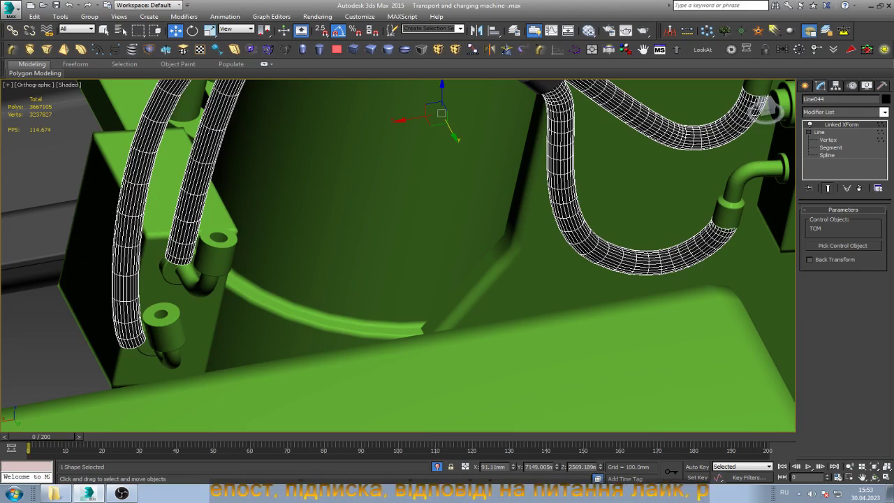
- Turn off the link's back transform and move Line044's pipe-end vertex into its socket
left_click(809, 259)
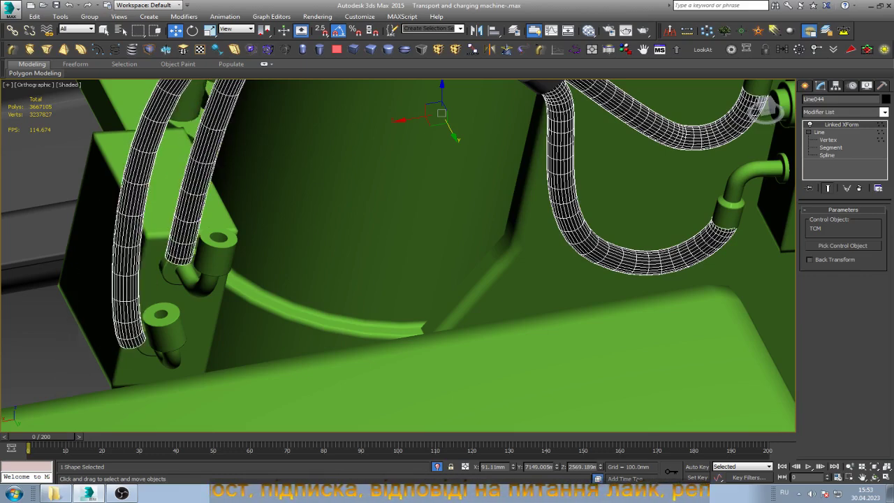
left_click(827, 140)
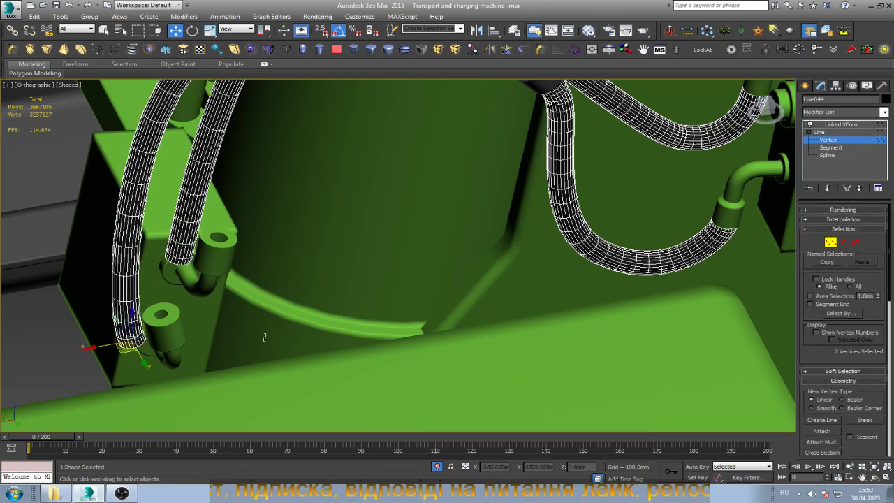
left_click_drag(156, 196, 265, 340)
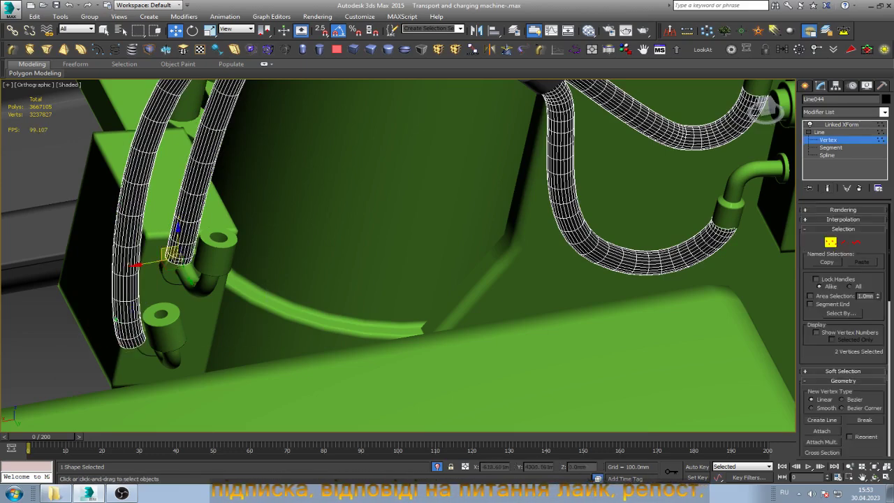
left_click(183, 325)
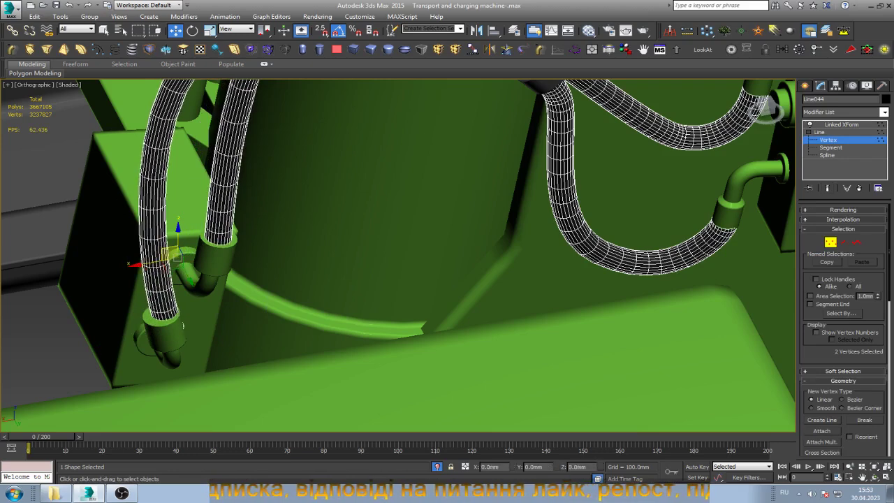
left_click(168, 328)
mouse_move(167, 329)
left_mouse_down()
mouse_move(175, 307)
mouse_move(162, 312)
left_mouse_up()
- Reselect both hose-end vertices at the socket and return to the Linked XForm settings
scroll(179, 311, "up", 5)
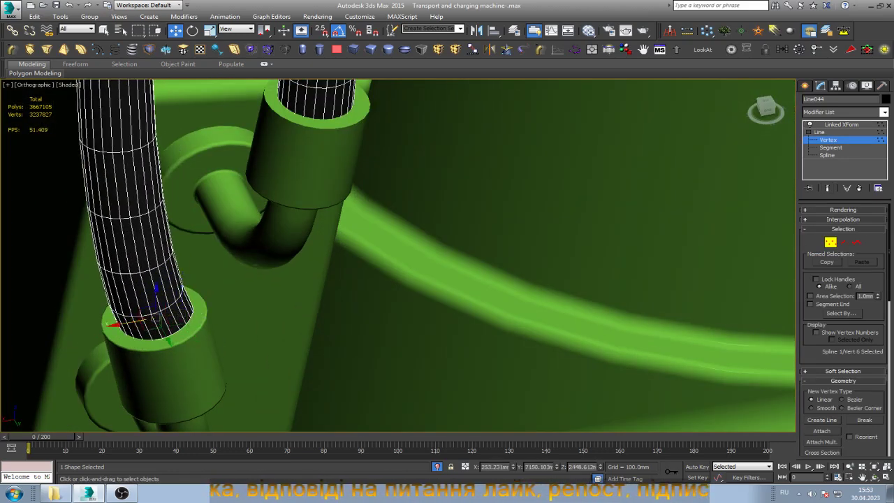
scroll(162, 312, "down", 5)
left_click_drag(174, 226, 231, 320)
scroll(203, 272, "down", 3)
scroll(202, 272, "down", 2)
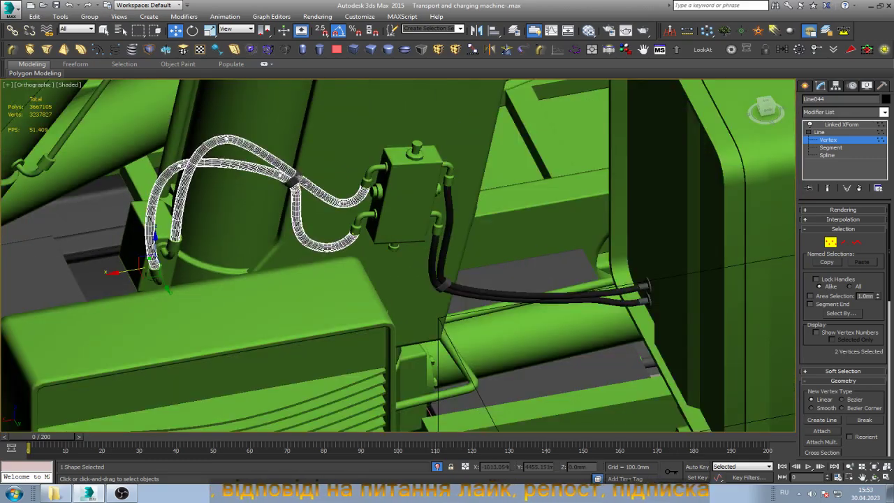
left_click(842, 125)
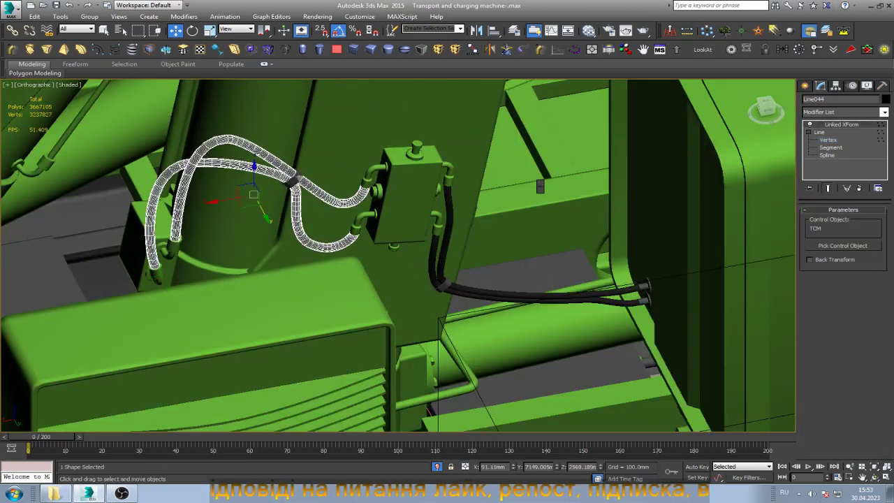
scroll(487, 279, "down", 5)
scroll(487, 279, "down", 2)
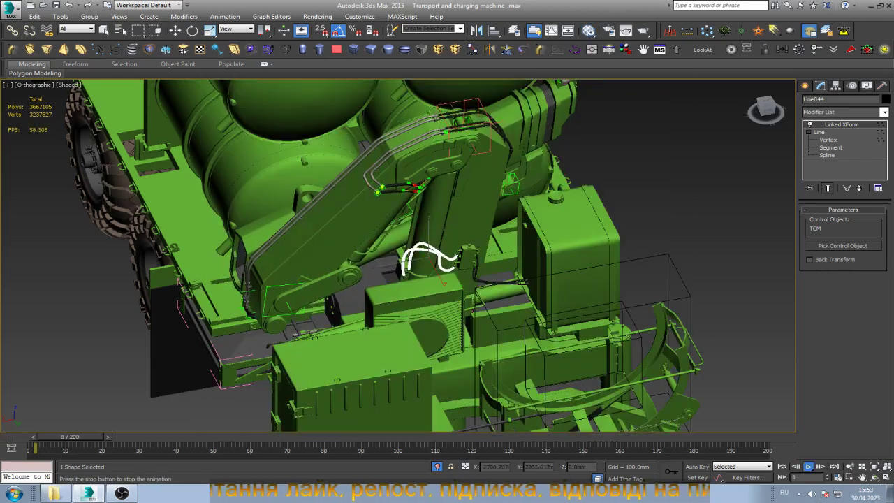
- Play the animation to frame 157, then select the vent box and the hose pair beside it
key("/")
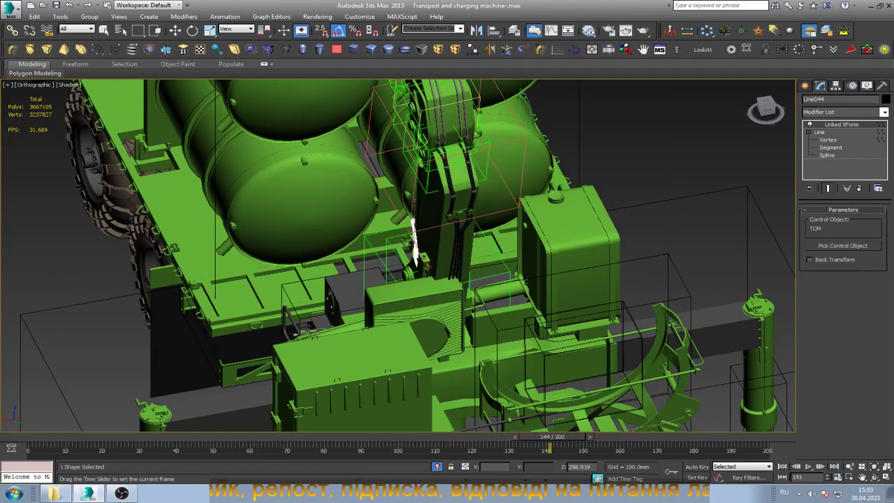
key("w")
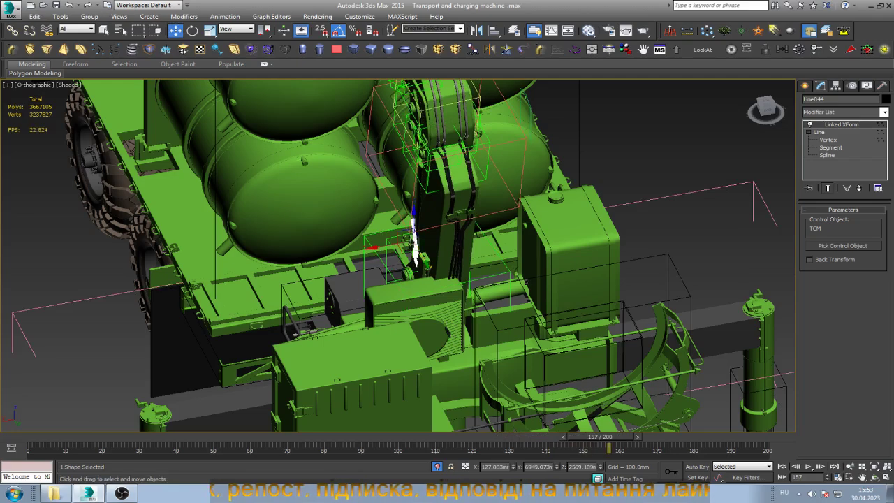
left_click(419, 308)
scroll(458, 303, "up", 5)
scroll(458, 304, "up", 5)
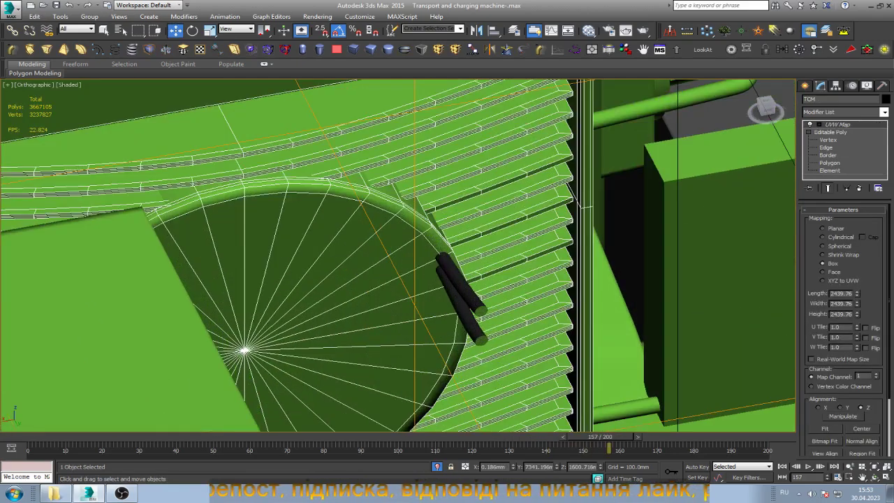
scroll(458, 304, "up", 1)
left_click(458, 297)
scroll(457, 300, "down", 3)
scroll(457, 300, "down", 2)
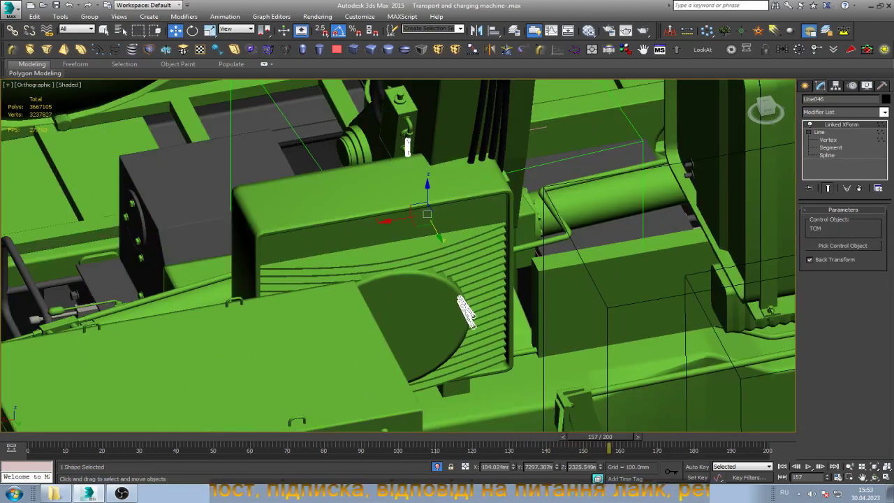
- Rewind to frame 0 and put hose Line046 at Vertex level, orbiting around it
mouse_move(608, 437)
left_mouse_down()
mouse_move(124, 437)
mouse_move(28, 448)
left_mouse_up()
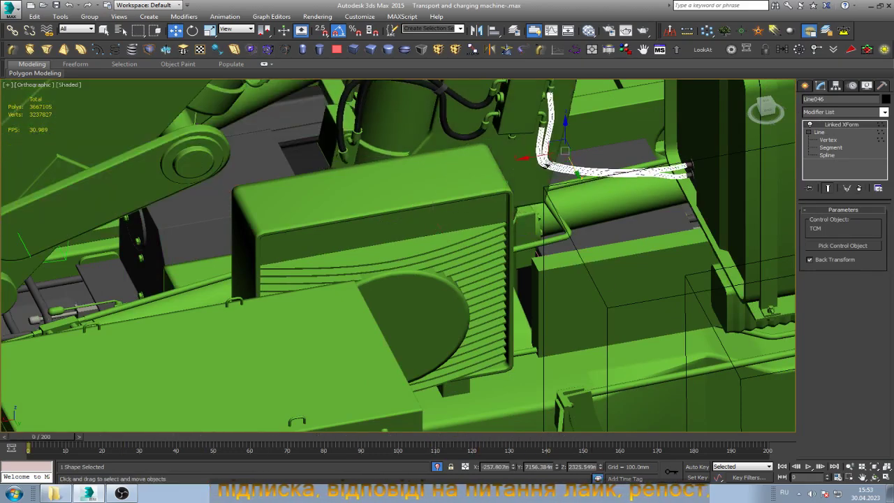
left_click(829, 140)
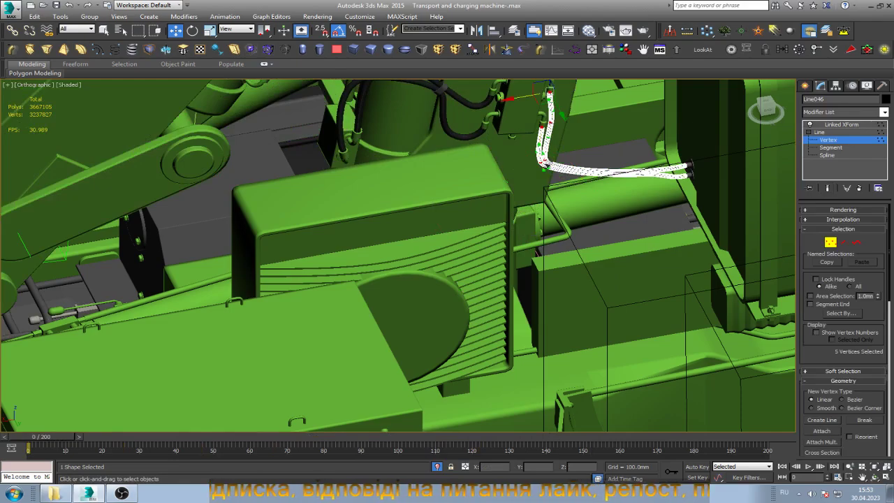
key("e")
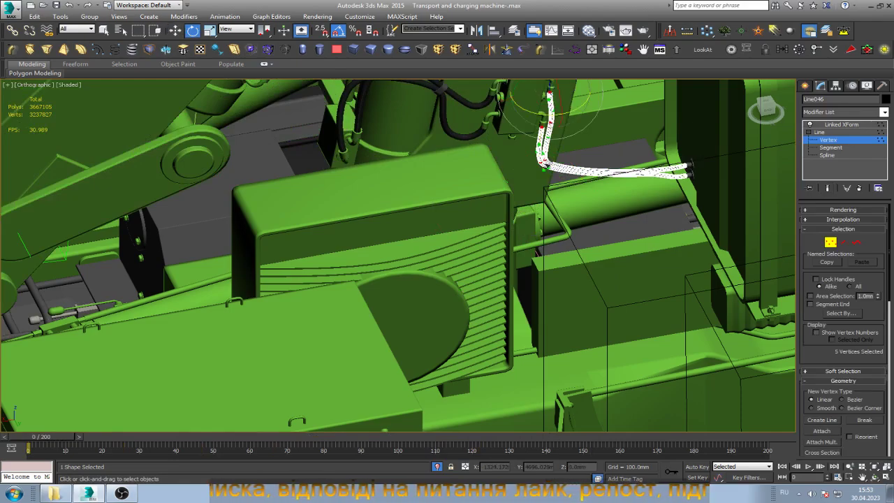
scroll(698, 171, "up", 5)
middle_click_drag(580, 259, 531, 280, "alt")
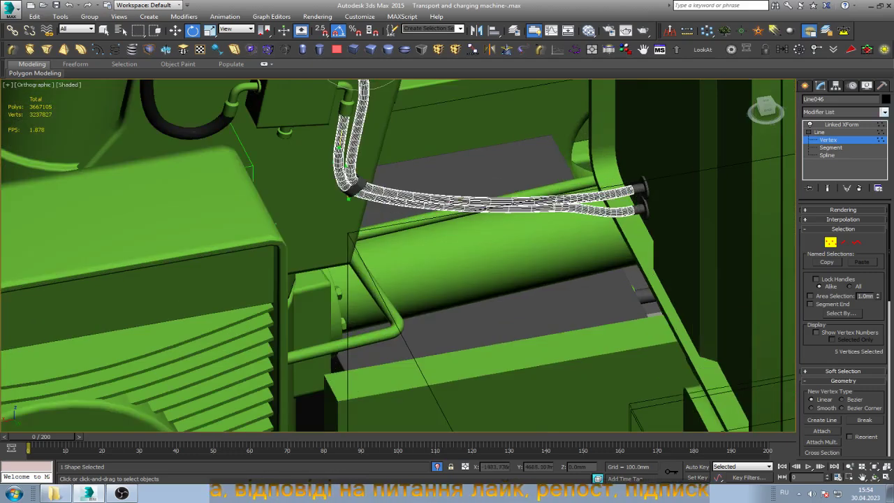
- Add an Edit Spline modifier to the hose, then delete the misplaced copy
left_click(883, 112)
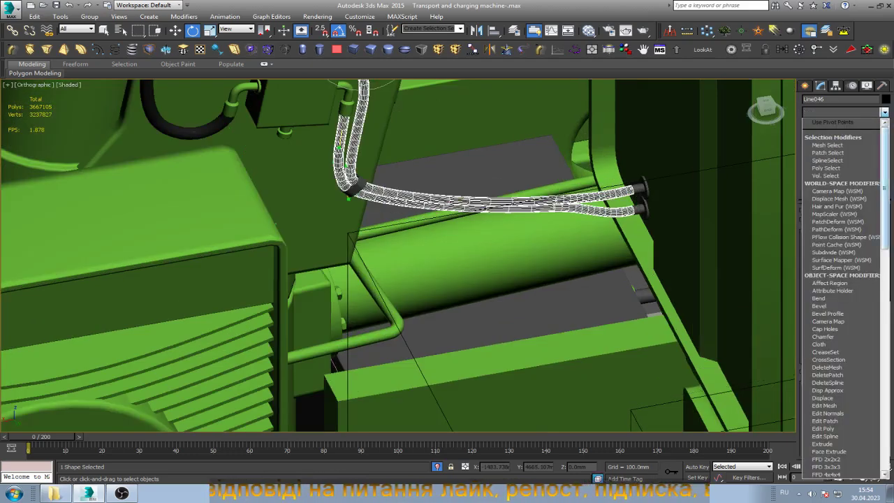
scroll(842, 300, "down", 5)
scroll(841, 301, "down", 4)
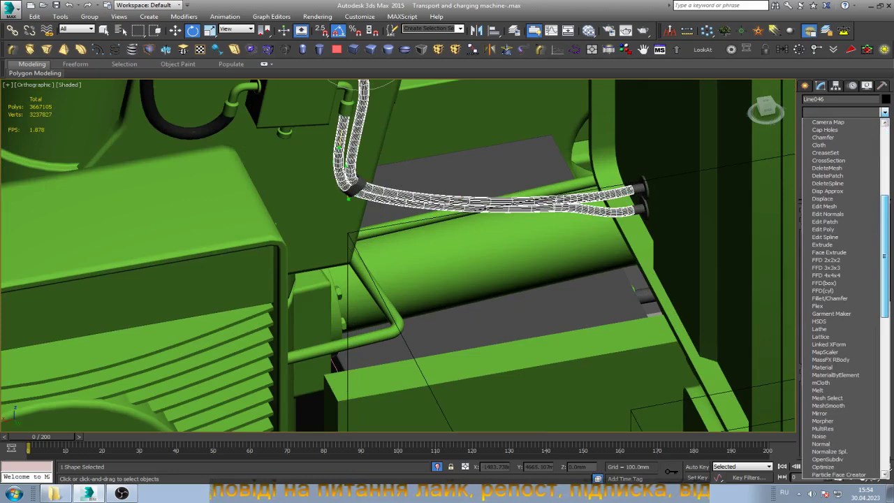
left_click(829, 237)
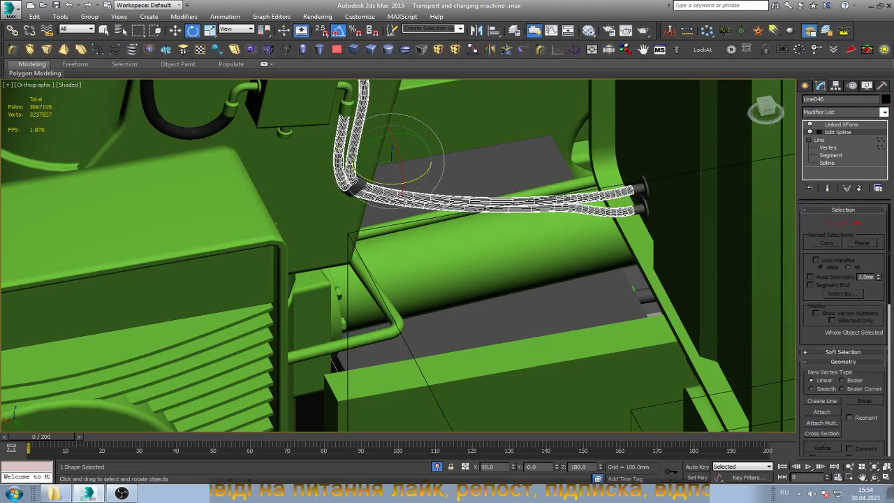
right_click(838, 132)
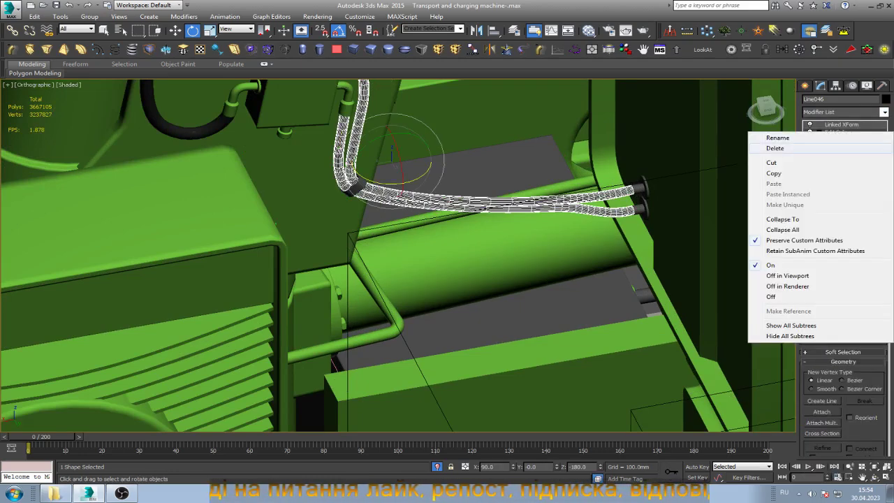
left_click(763, 149)
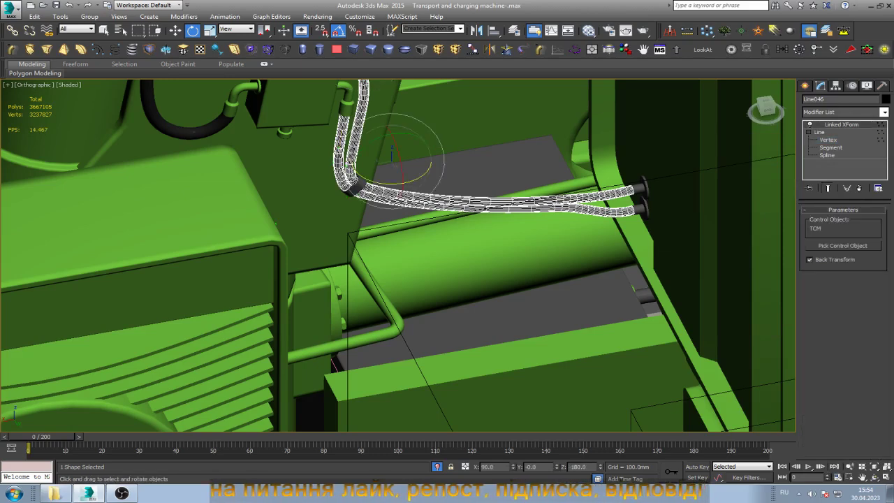
- Re-add Edit Spline above the Linked XForm and select the hose vertices near the bend
left_click(884, 113)
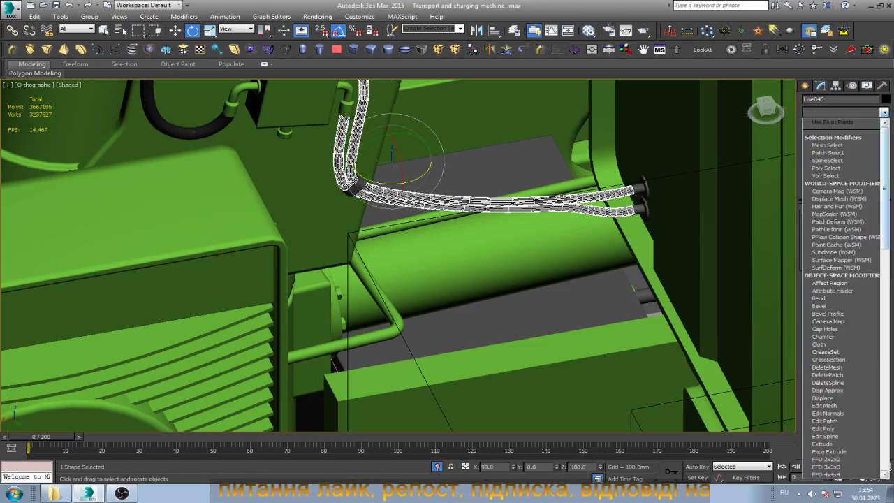
left_click(828, 436)
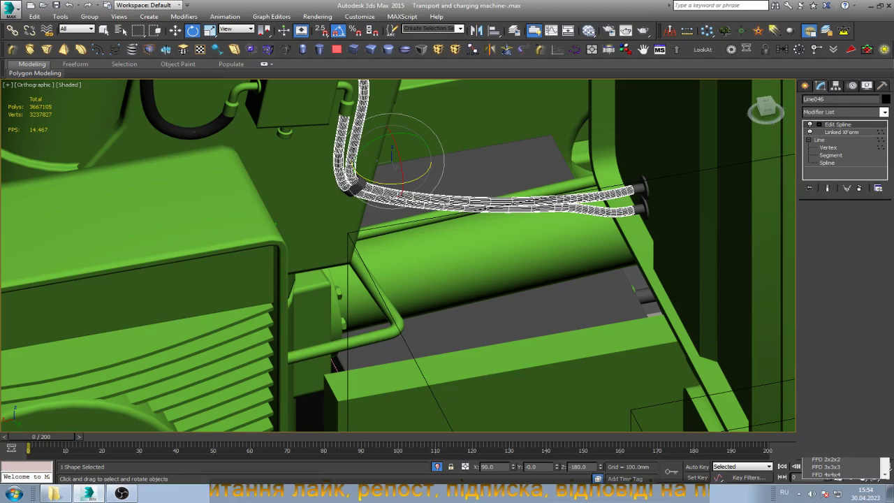
key("1")
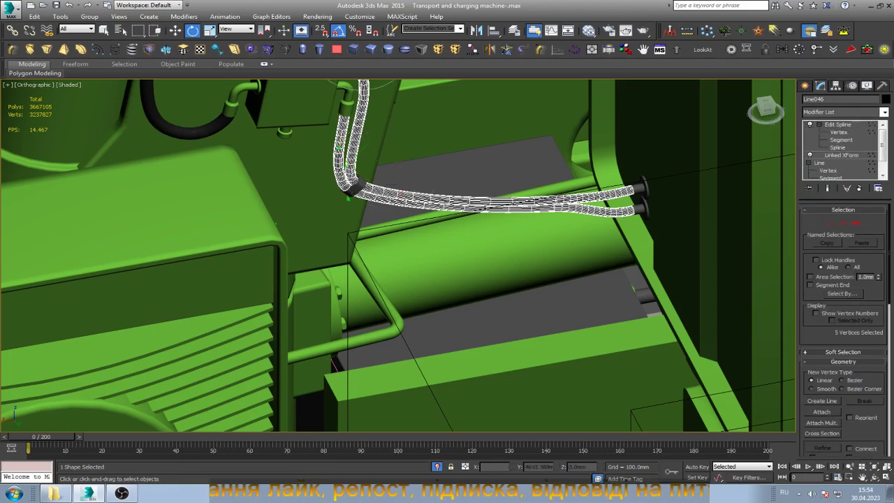
left_click_drag(580, 175, 712, 238)
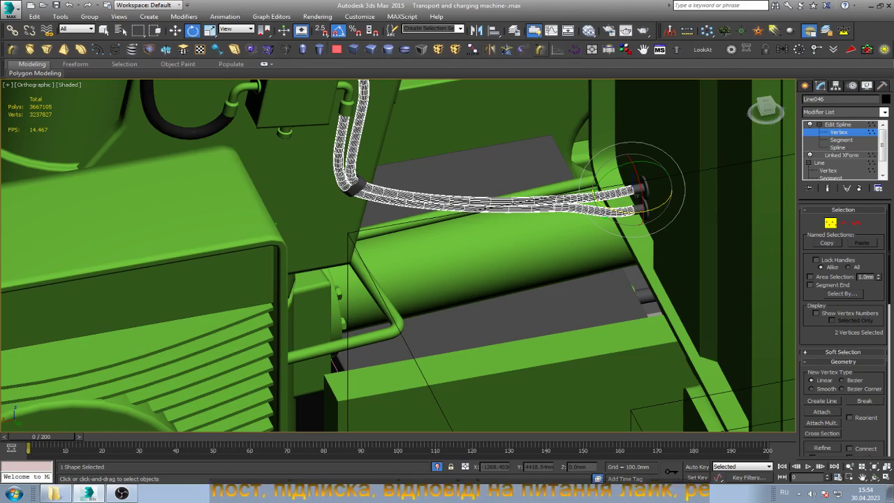
- Add a new Linked XForm controlled by TCM and scrub the animation to frame 34
left_click(98, 49)
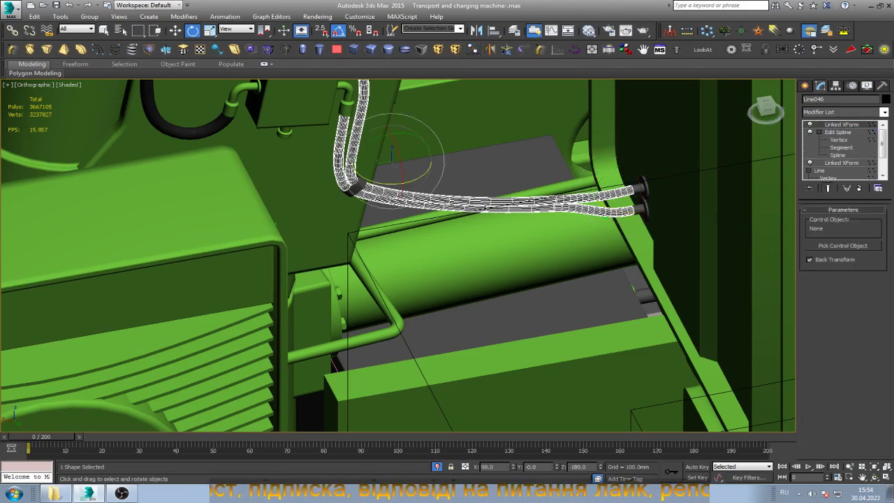
left_click(843, 246)
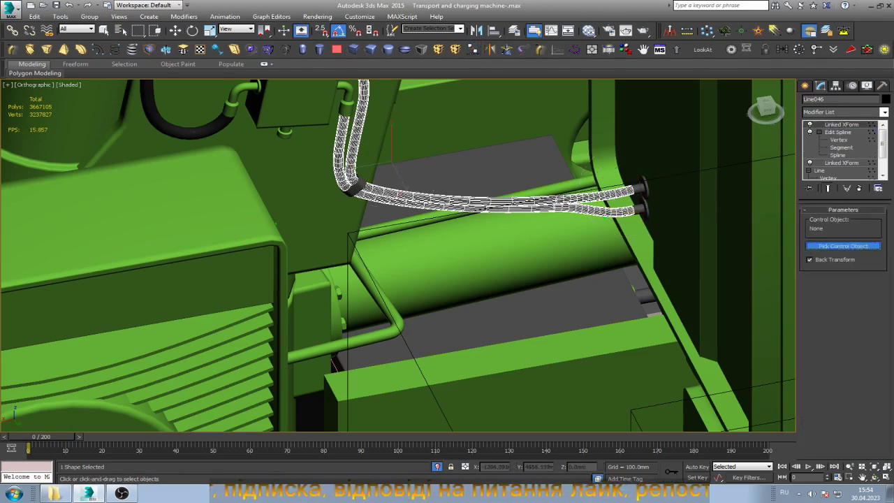
left_click(392, 161)
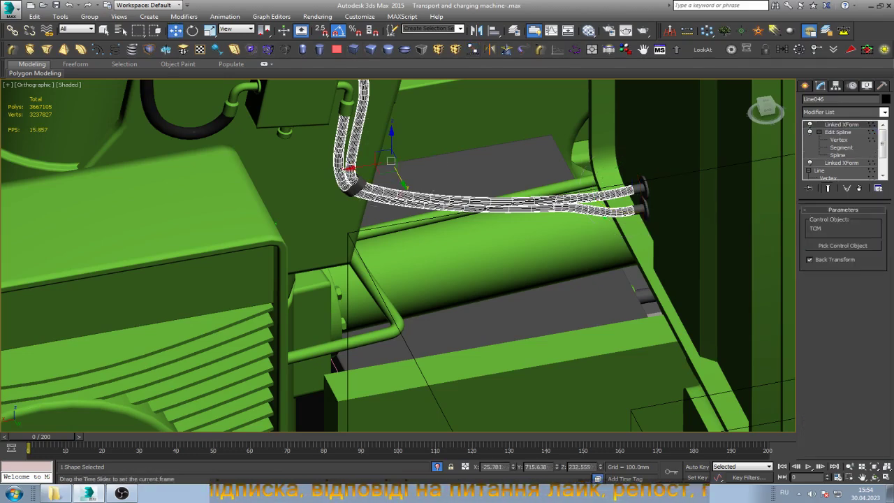
key("q")
mouse_move(42, 437)
left_mouse_down()
mouse_move(491, 447)
mouse_move(346, 448)
left_mouse_up()
- Add two more hose vertices to the Edit Spline selection and return to Linked XForm
key("w")
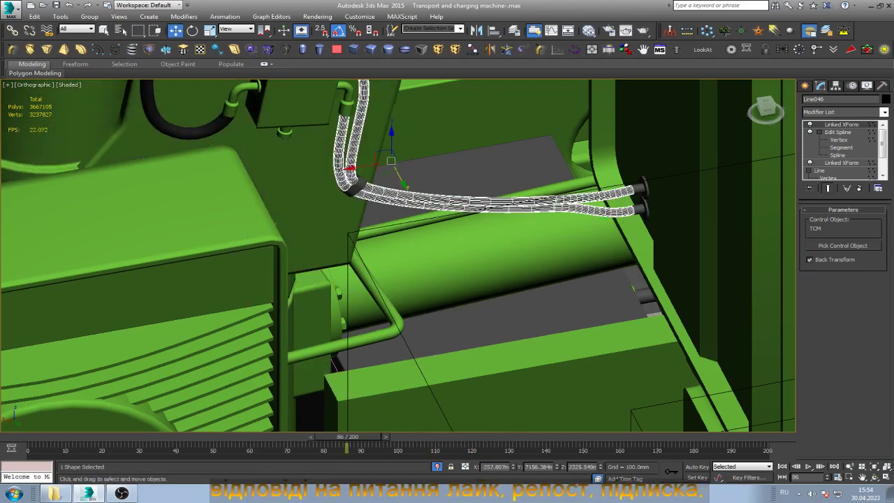
key("1")
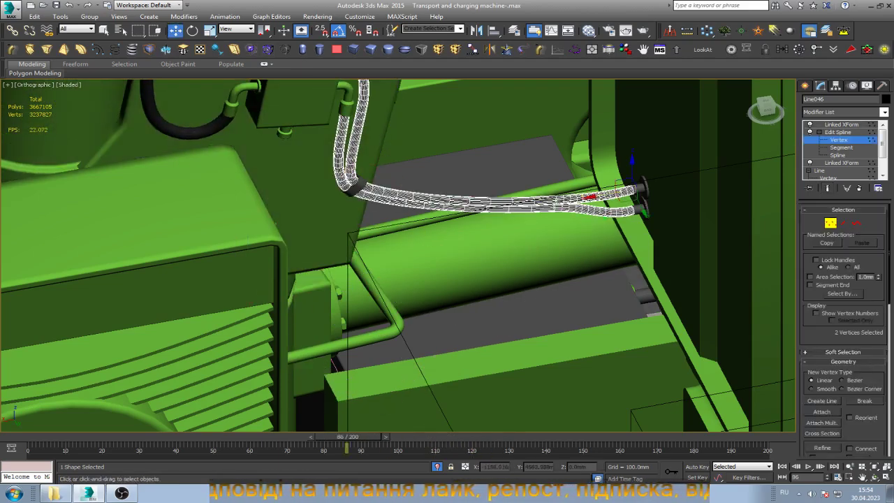
left_click_drag(688, 160, 499, 216)
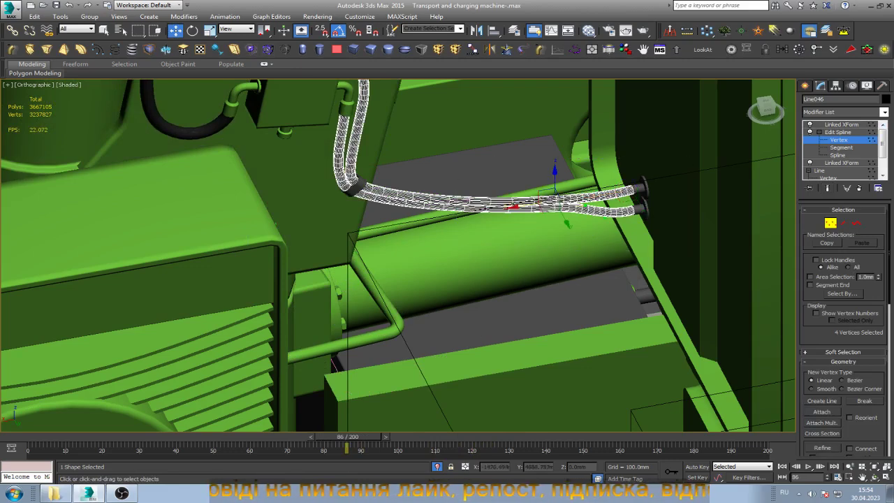
left_click(841, 125)
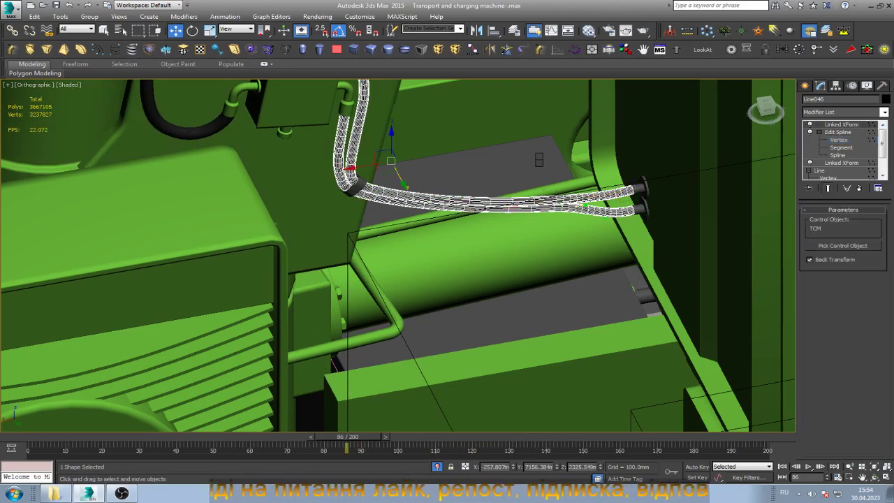
scroll(539, 161, "down", 5)
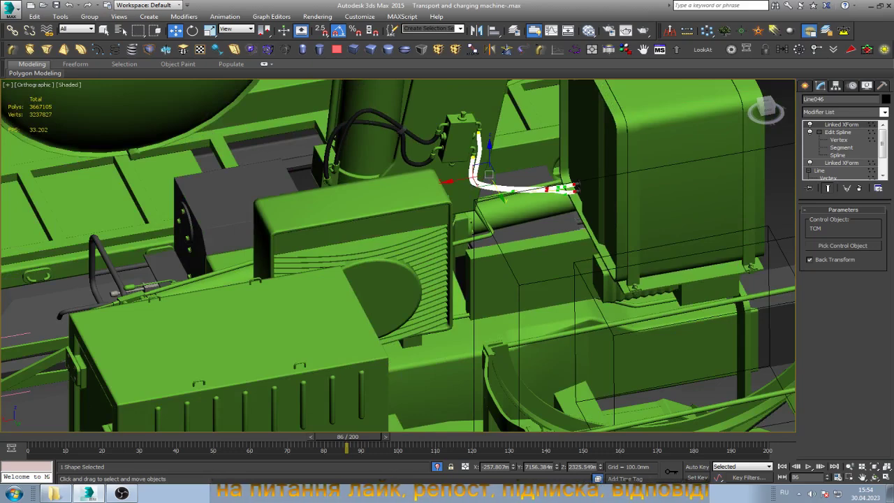
- Slide the TCM radiator block left along X, scrubbing the animation to check the hose
mouse_move(347, 436)
left_mouse_down()
mouse_move(768, 437)
mouse_move(594, 436)
left_mouse_up()
key("w")
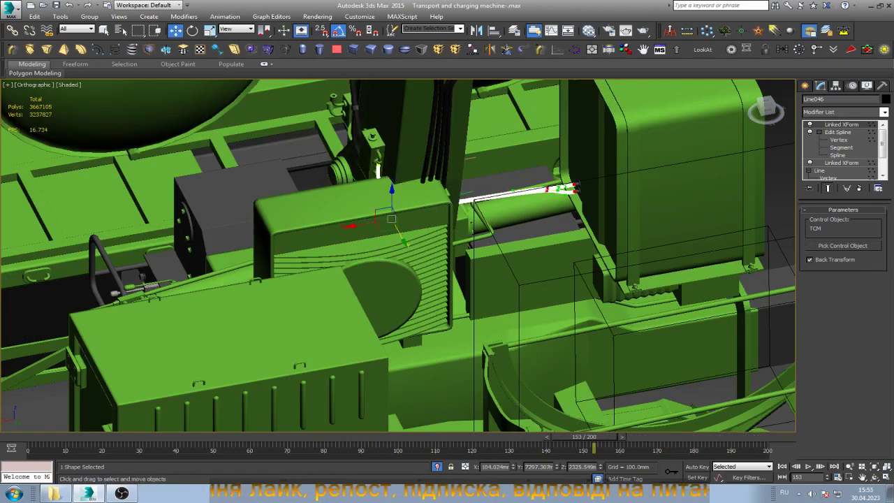
left_click(391, 237)
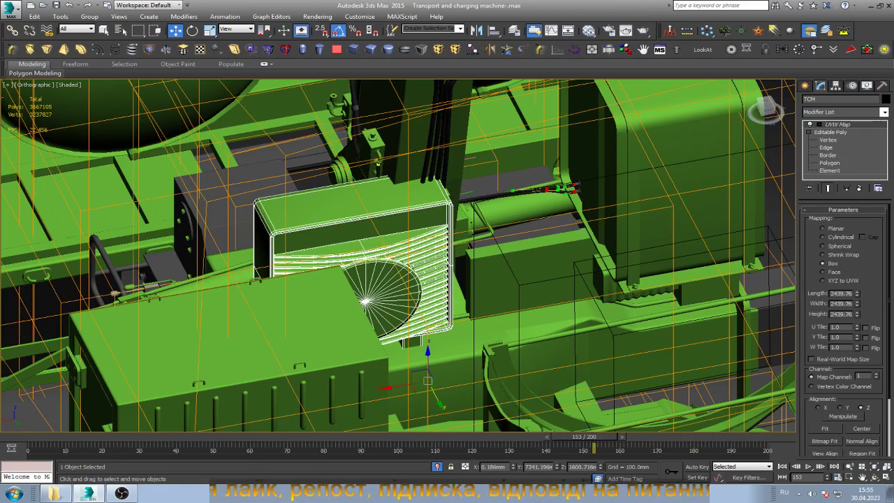
mouse_move(409, 386)
left_mouse_down()
mouse_move(359, 394)
mouse_move(371, 391)
left_mouse_up()
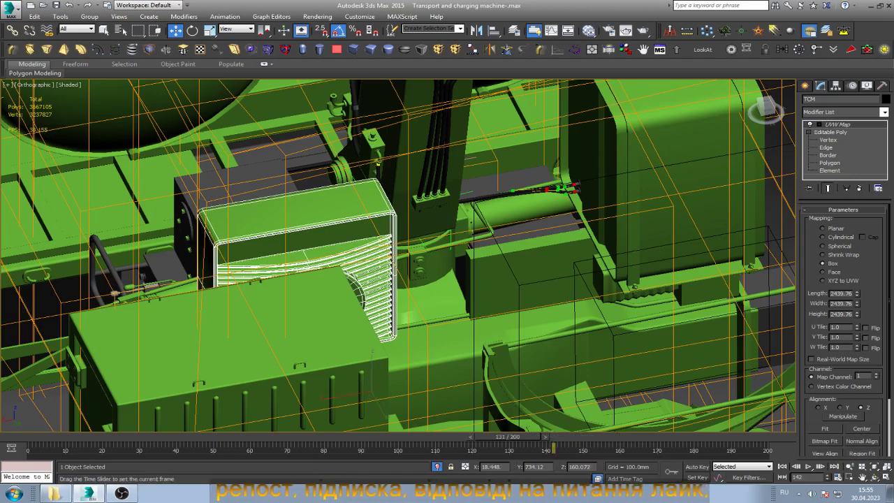
mouse_move(594, 437)
left_mouse_down()
mouse_move(393, 437)
mouse_move(508, 436)
mouse_move(453, 437)
left_mouse_up()
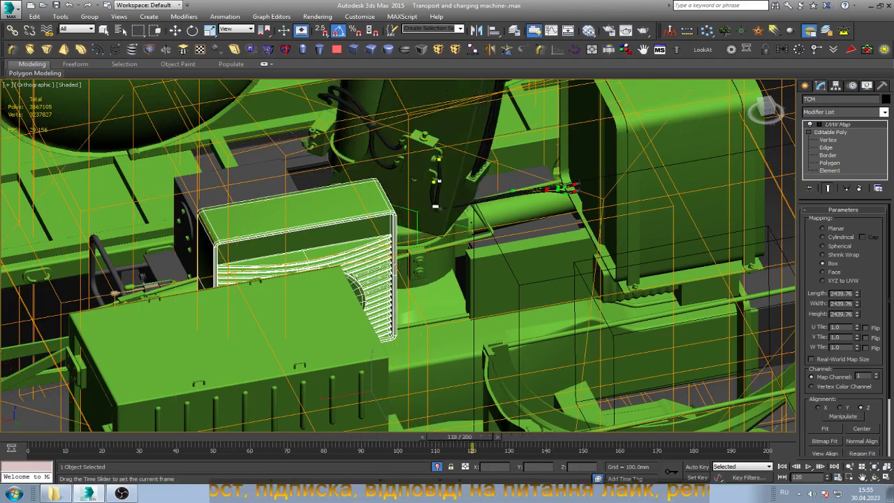
left_click(388, 147)
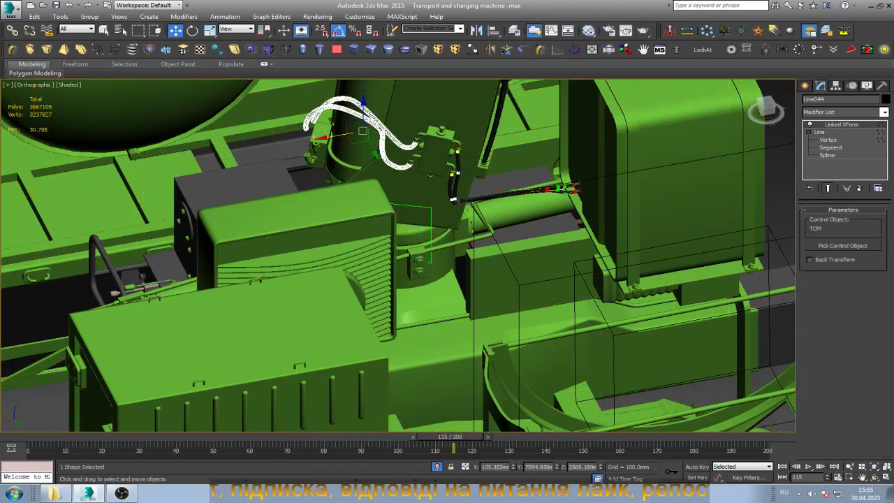
left_click(828, 140)
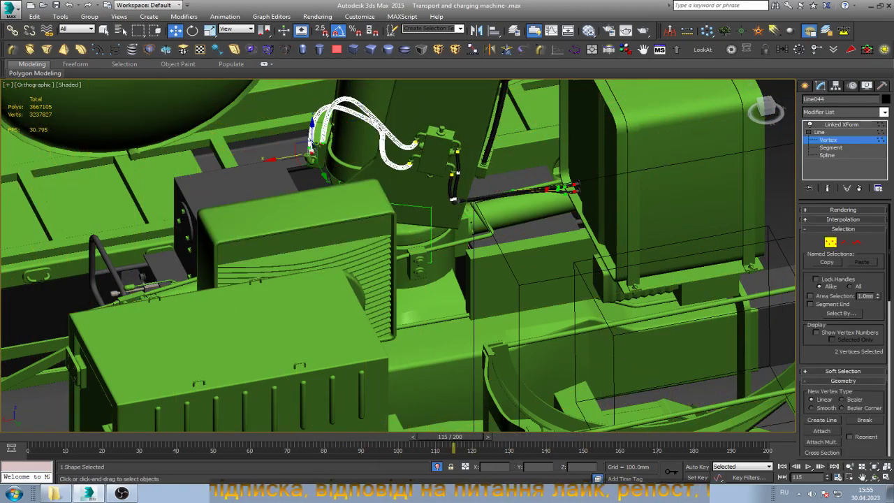
left_click(842, 125)
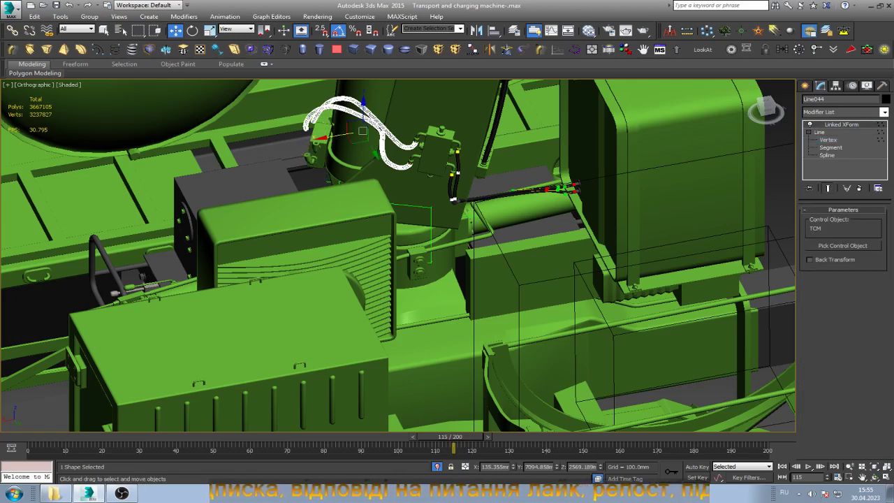
left_click(809, 259)
left_click(809, 259)
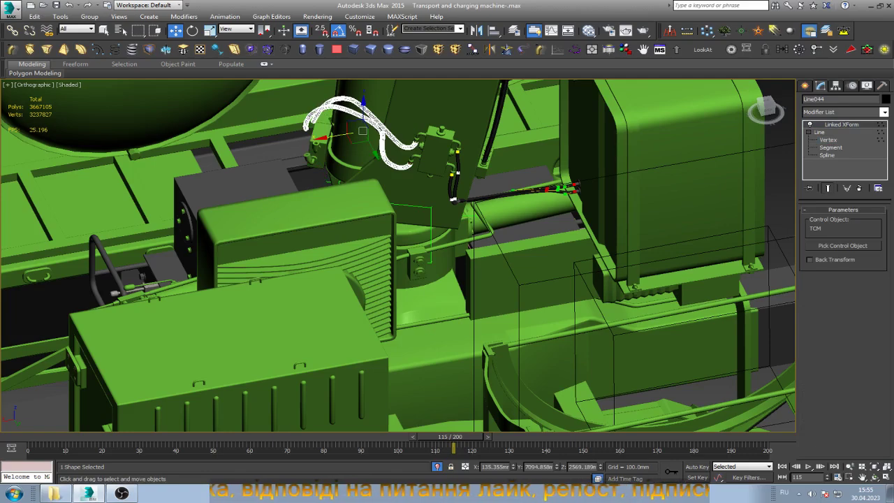
left_click_drag(453, 448, 28, 448)
left_click(174, 30)
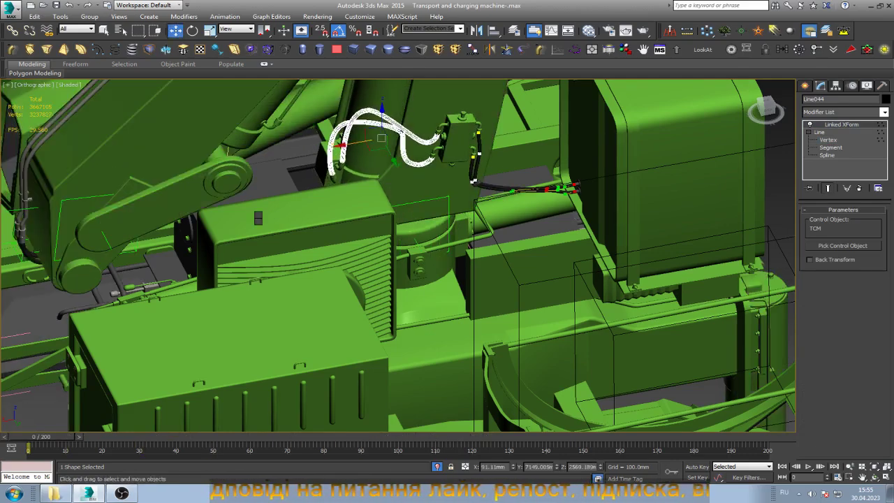
- Deselect the hose spline, orbit around the truck and scrub the animation forward to watch the crane
scroll(257, 218, "down", 3)
scroll(258, 218, "down", 3)
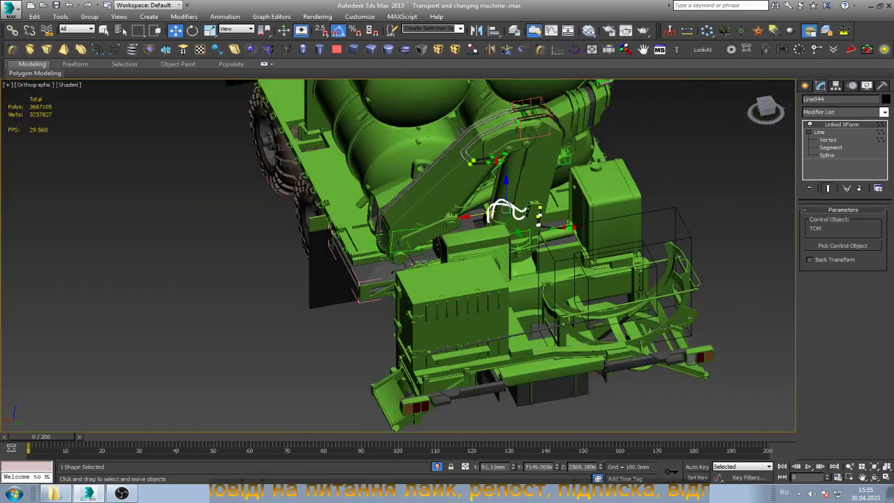
key("ctrl+d")
mouse_move(447, 279)
middle_mouse_down("alt")
mouse_move(419, 265)
mouse_move(447, 251)
middle_mouse_up("alt")
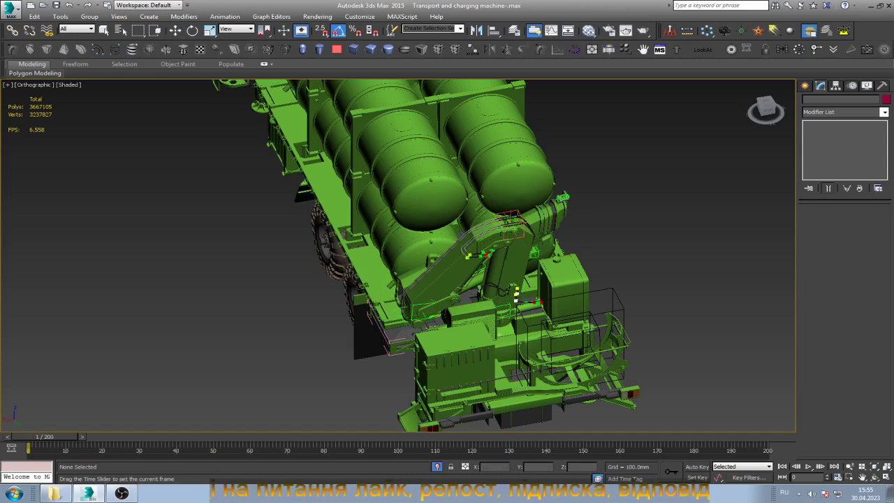
left_click_drag(70, 437, 545, 436)
- Close the group holding the left support-leg helper box, then deselect and orbit to see the whole truck
key("w")
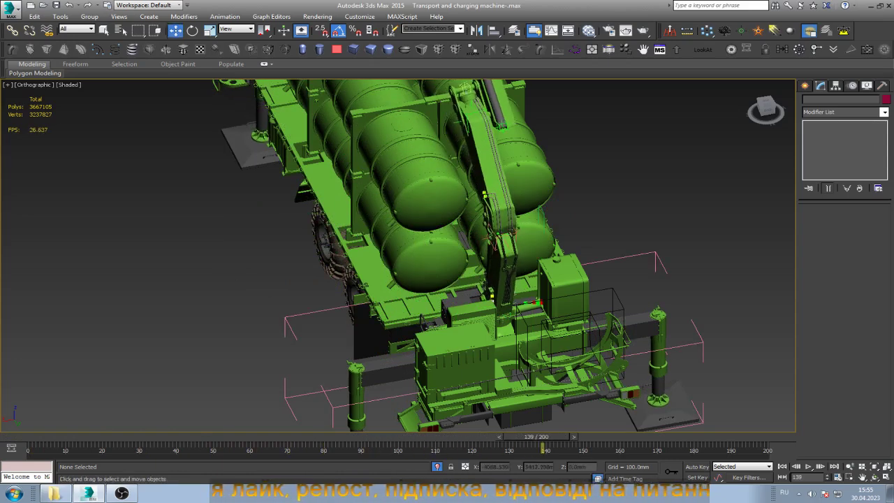
left_click(285, 363)
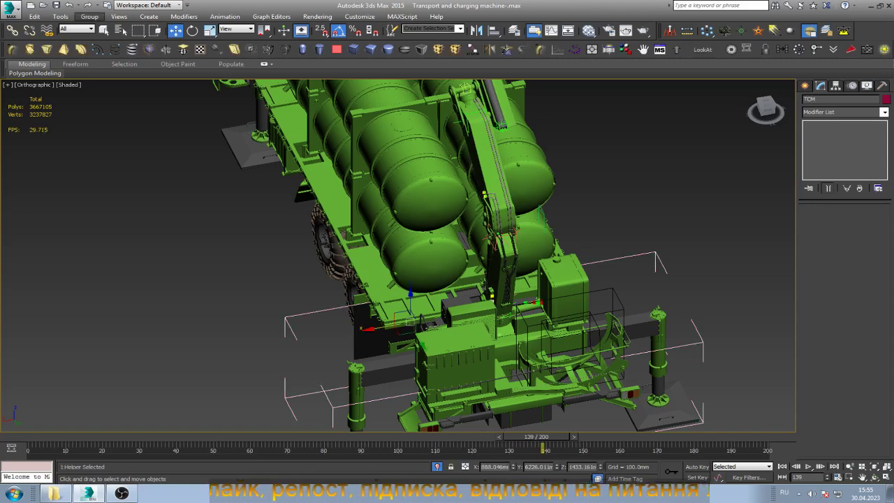
left_click(90, 16)
left_click(101, 64)
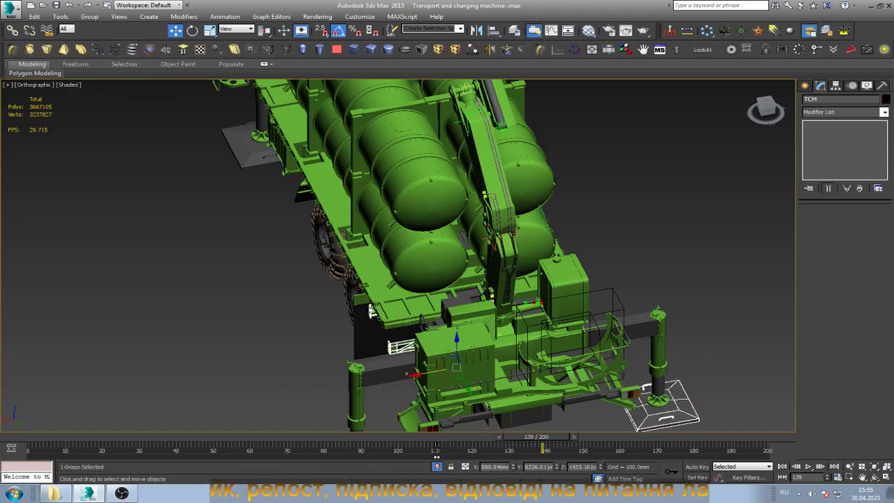
left_click(372, 311)
middle_click_drag(373, 311, 419, 293, "alt")
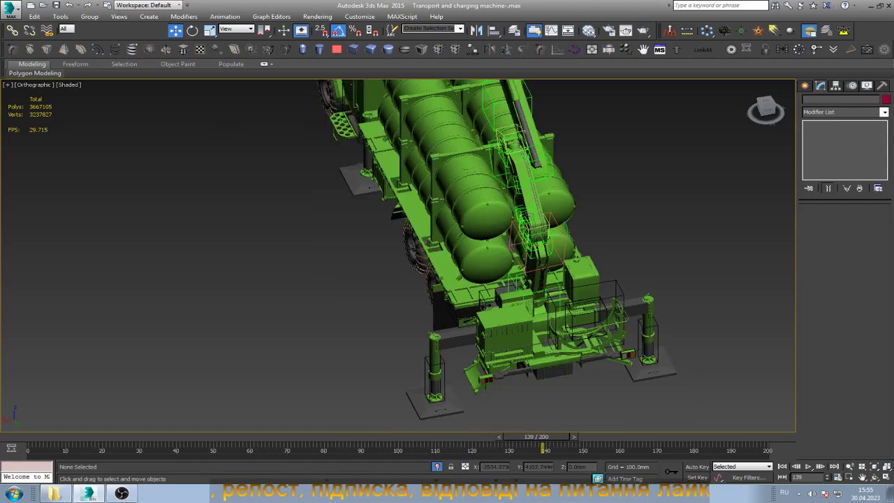
key("ctrl+r")
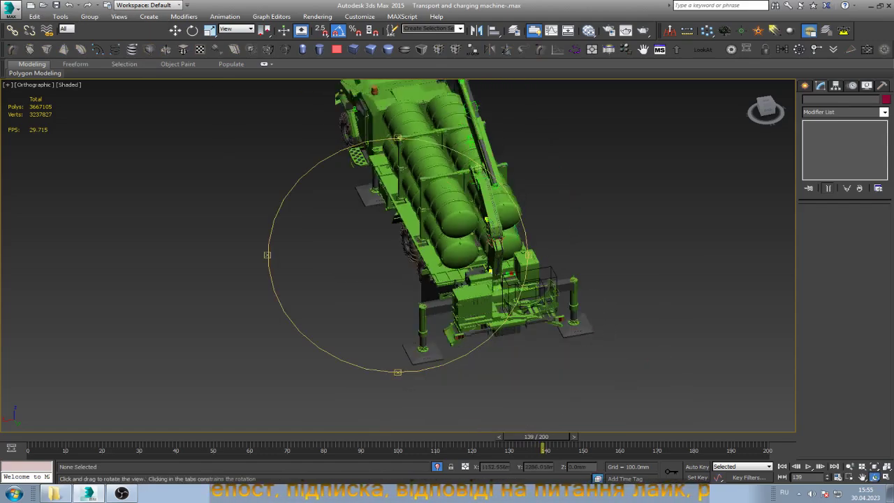
mouse_move(447, 210)
left_mouse_down()
mouse_move(593, 103)
mouse_move(572, 112)
left_mouse_up()
scroll(584, 154, "up", 2)
scroll(584, 154, "up", 1)
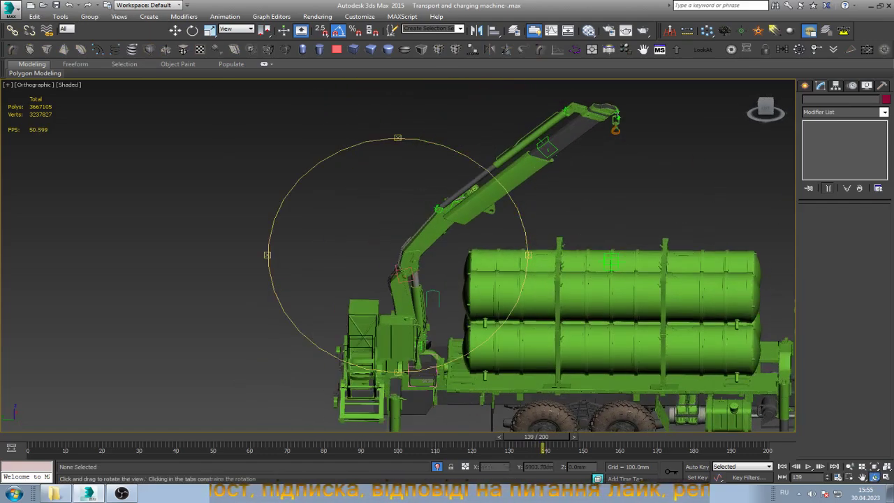
scroll(584, 154, "up", 1)
scroll(606, 252, "up", 2)
scroll(393, 240, "down", 4)
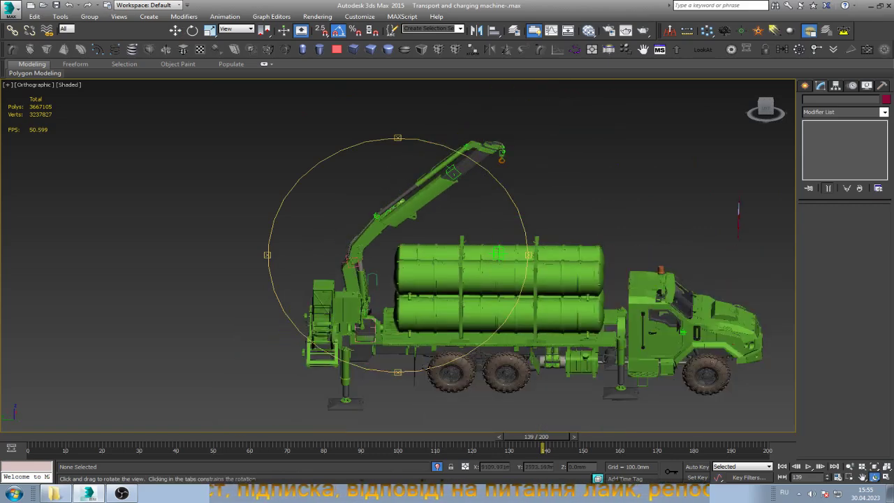
mouse_move(537, 437)
left_mouse_down()
mouse_move(768, 438)
mouse_move(583, 438)
mouse_move(598, 438)
left_mouse_up()
key("w")
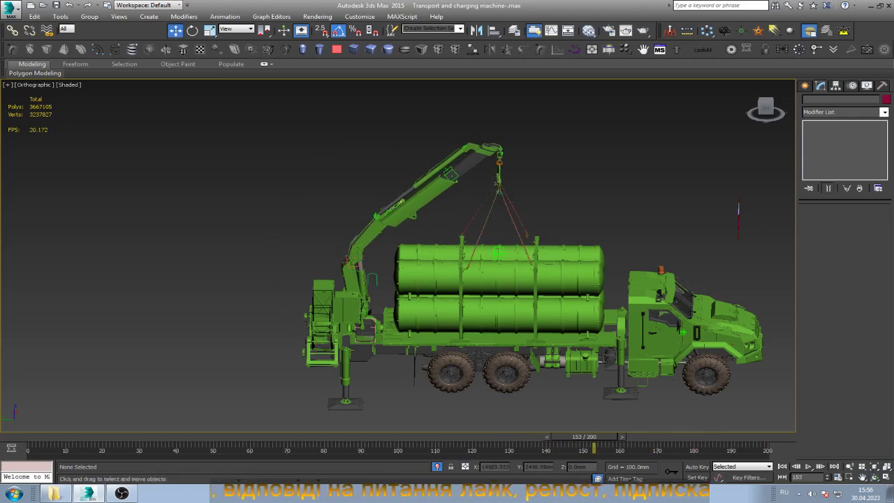
scroll(490, 236, "up", 2)
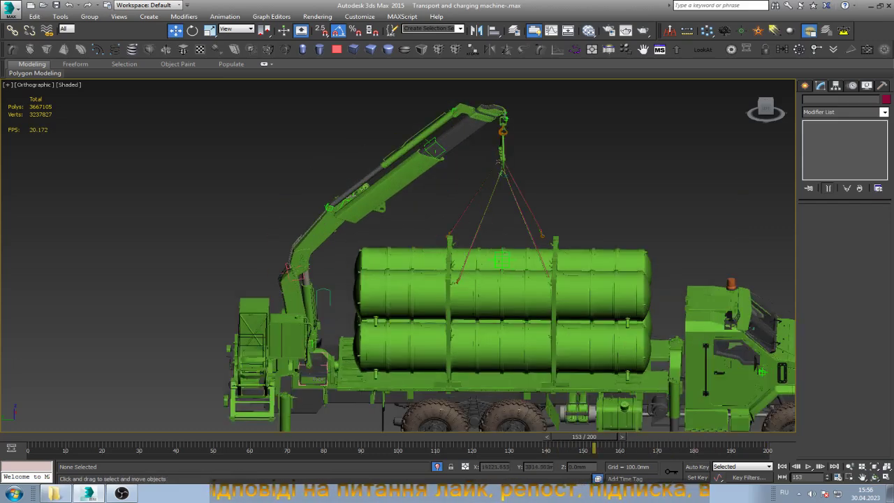
left_click(502, 143)
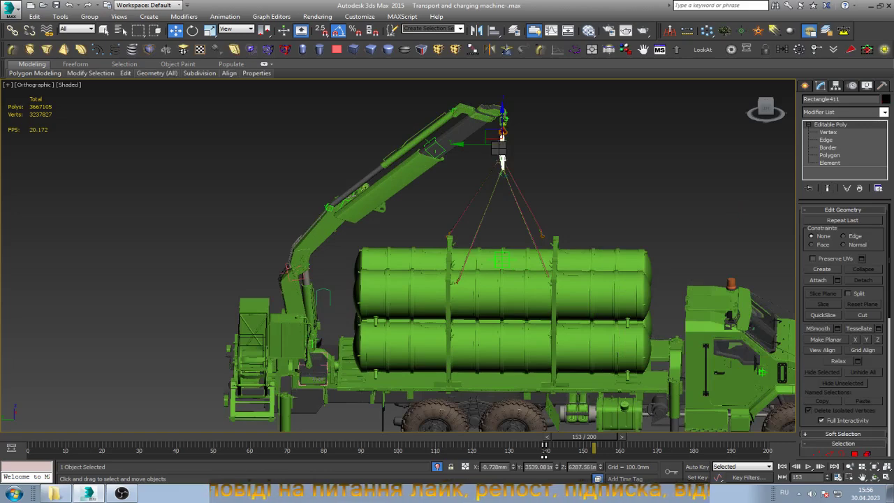
- Step back to frame 140 and frame the hook in the Left view
key("comma")
key("comma")
key("comma")
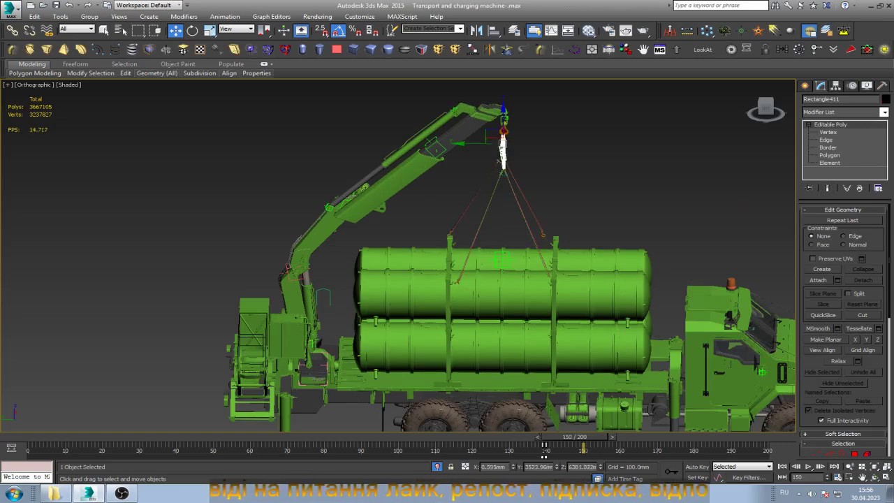
key("comma")
key("comma")
key("comma")
key("comma")
key("comma")
key("comma")
key("comma")
key("comma")
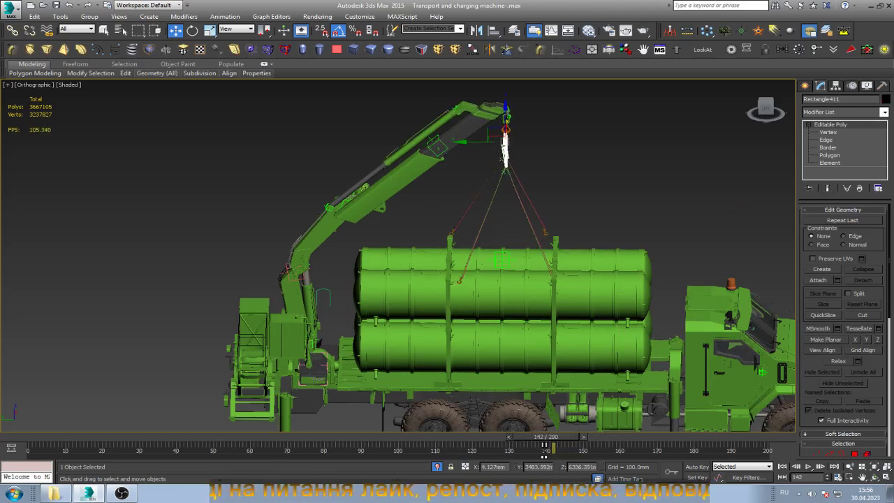
key("comma")
key("comma")
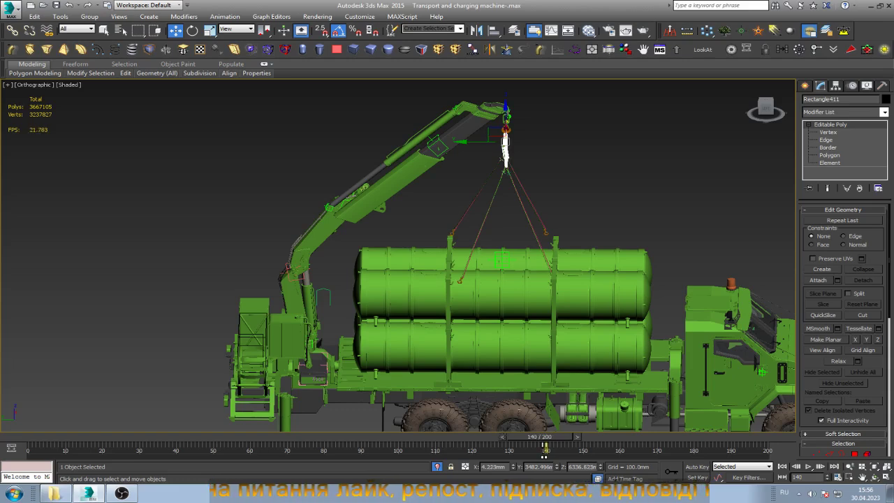
key("l")
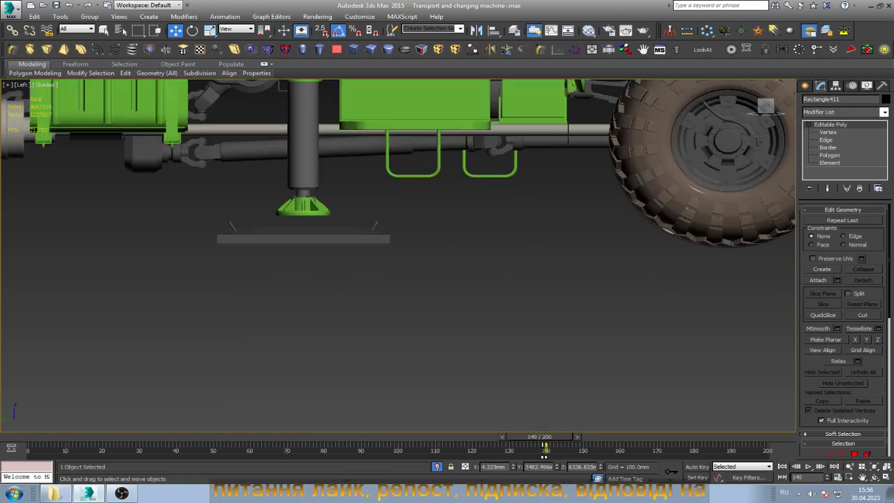
key("z")
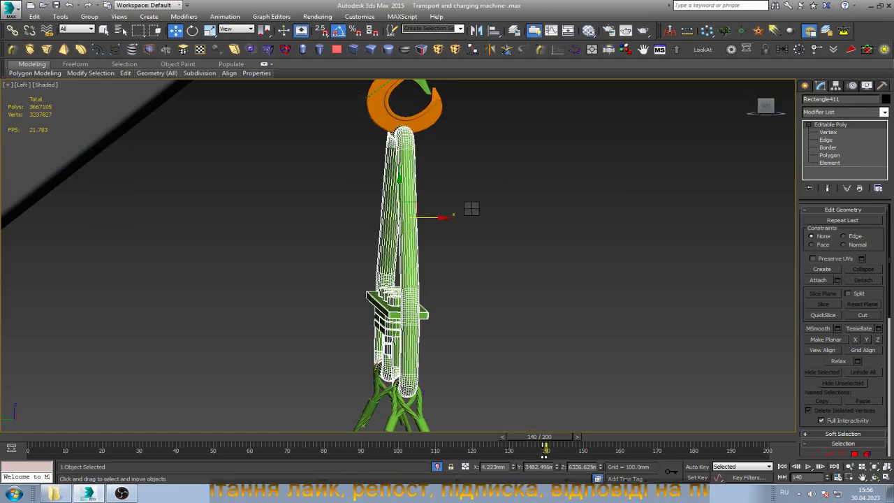
- Zero the hook's X, Y and Z rotation, then rotate it 90° back upright
key("e")
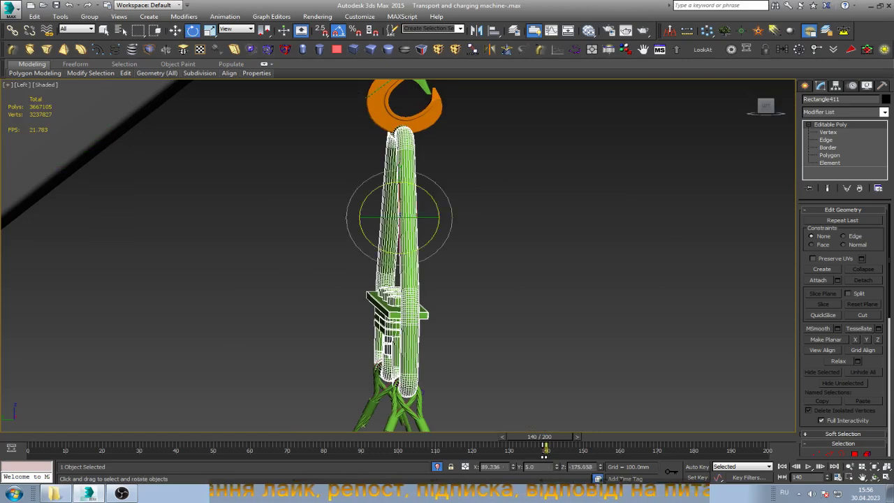
right_click(513, 467)
right_click(557, 467)
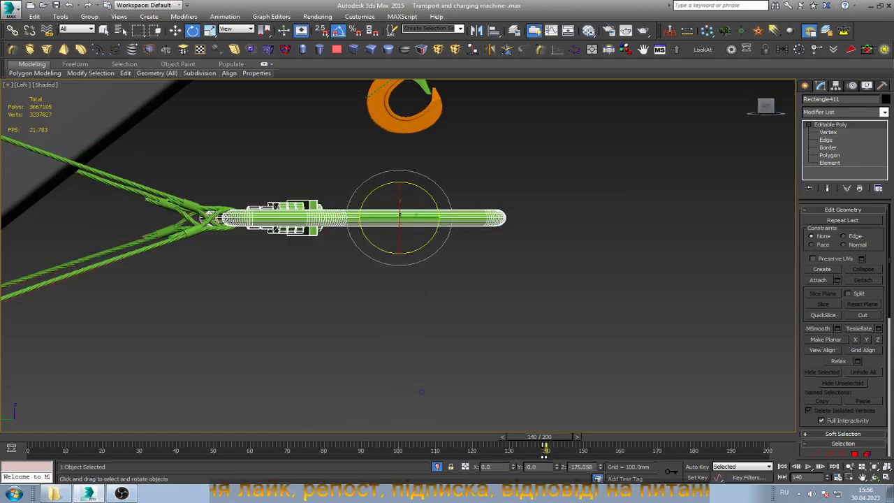
right_click(600, 467)
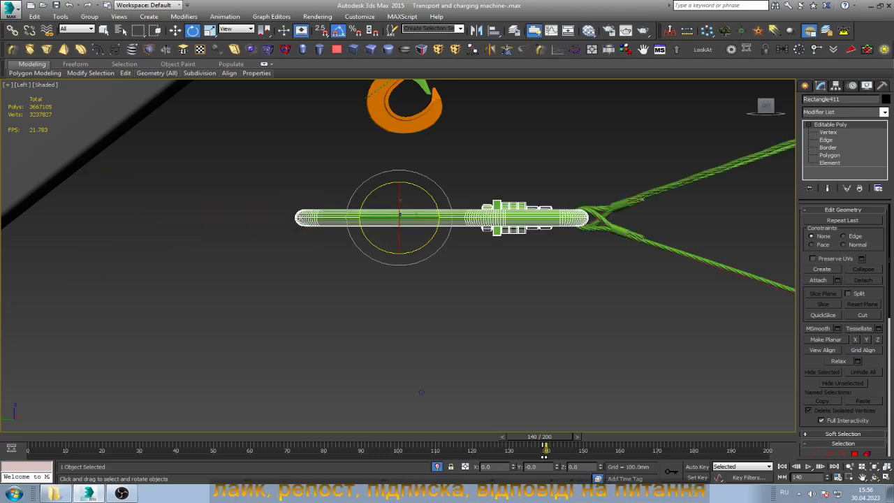
left_click_drag(438, 209, 455, 216)
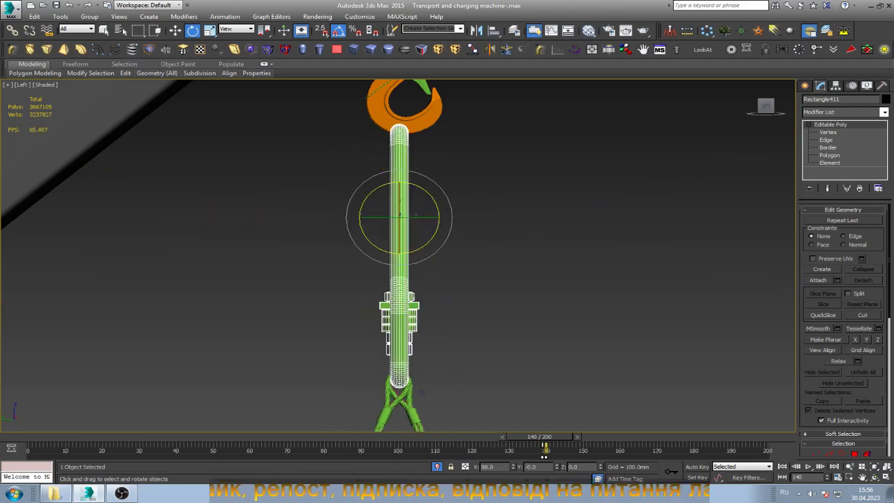
key("w")
scroll(449, 216, "down", 4)
- Zoom onto the hooks in the Left viewport and set the rod's X position to 0.0mm
scroll(449, 215, "down", 3)
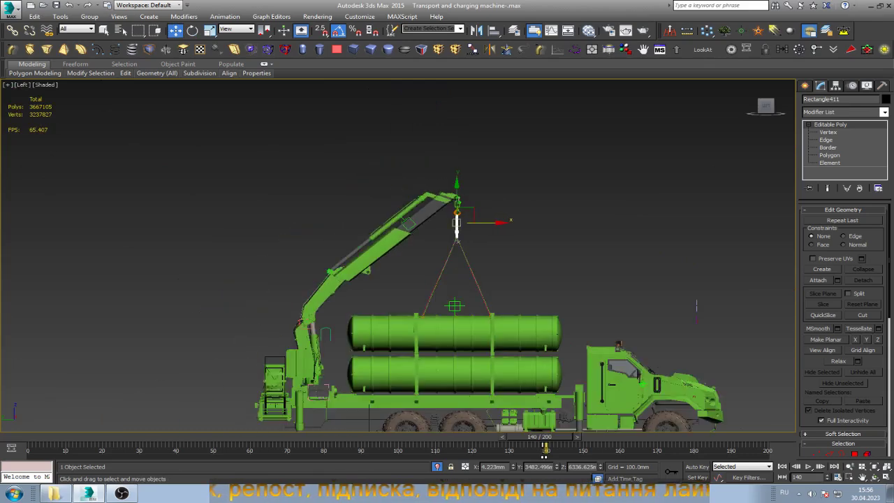
scroll(461, 342, "up", 5)
scroll(544, 209, "up", 3)
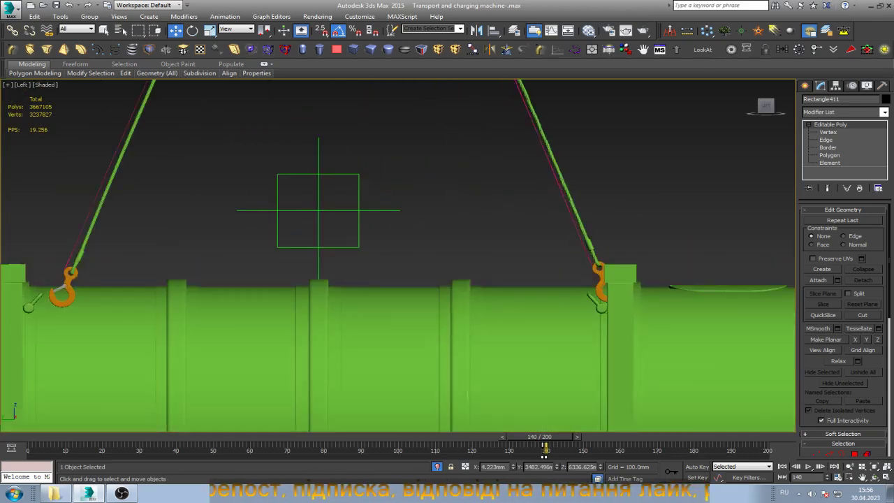
scroll(524, 182, "down", 2)
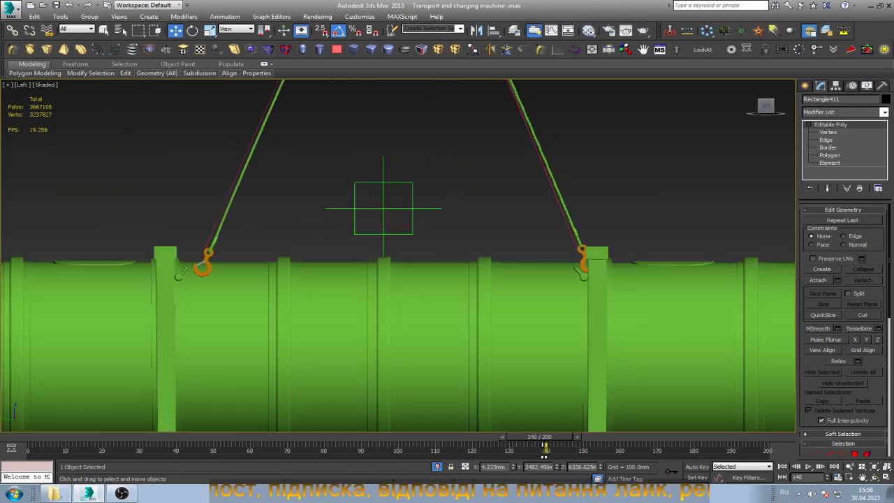
scroll(544, 206, "down", 4)
scroll(493, 80, "up", 3)
scroll(476, 340, "up", 3)
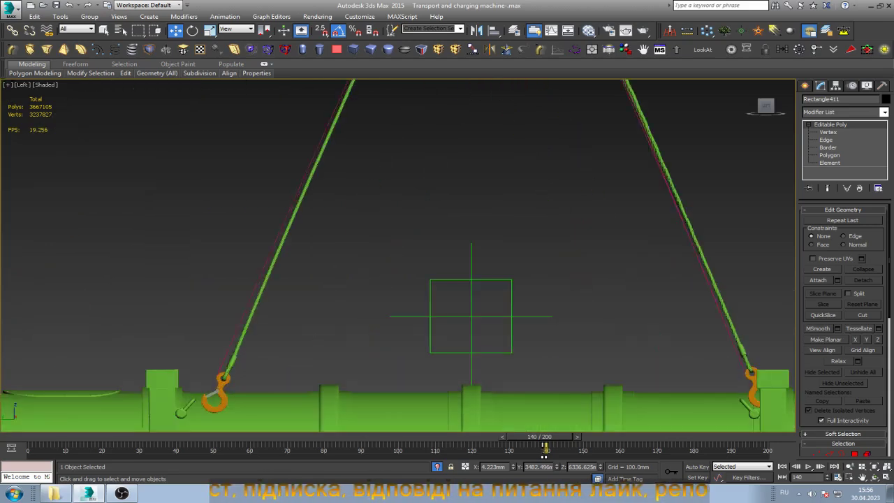
type("2.3")
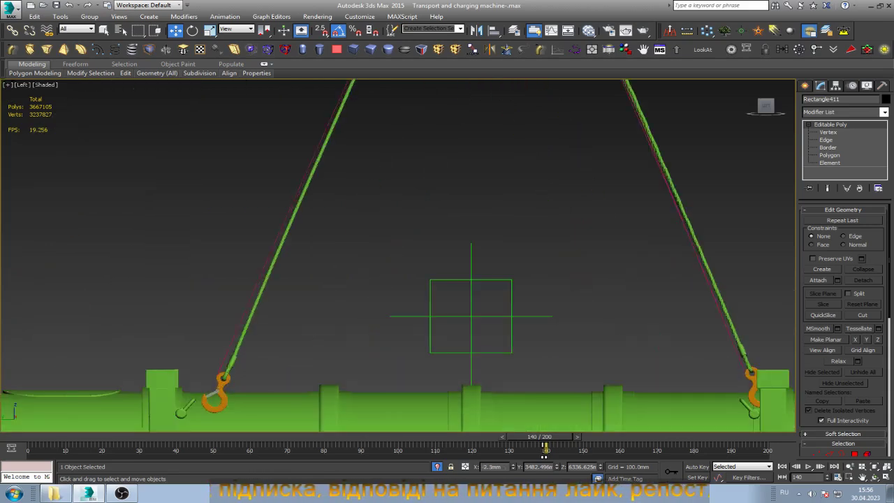
type("7.191")
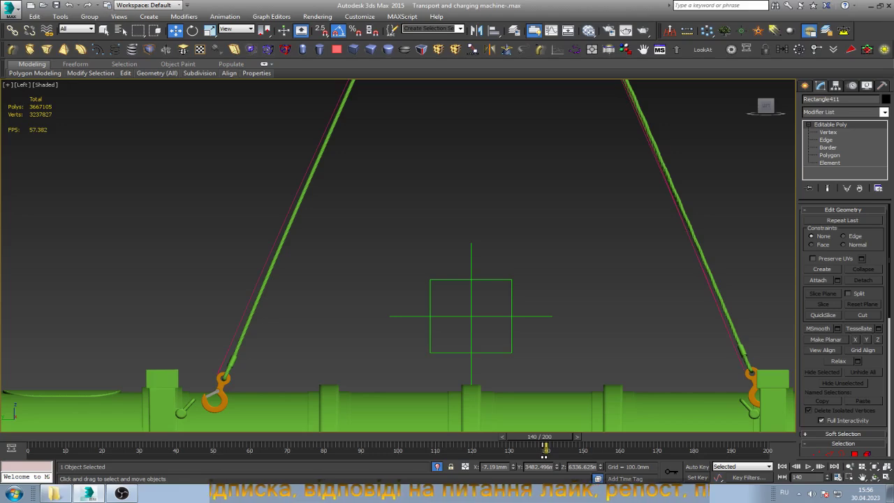
type("0")
key("Return")
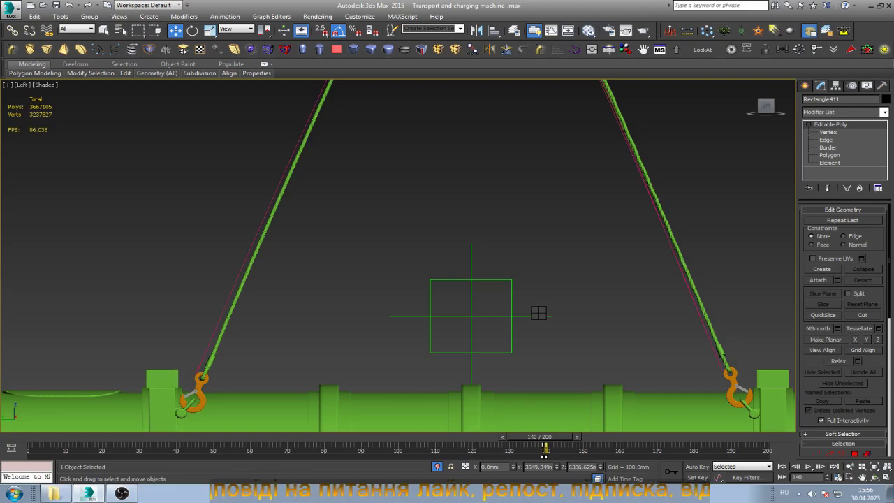
- Select the Point041 helper and step the time slider to frame 143
scroll(448, 255, "down", 5)
scroll(489, 175, "up", 5)
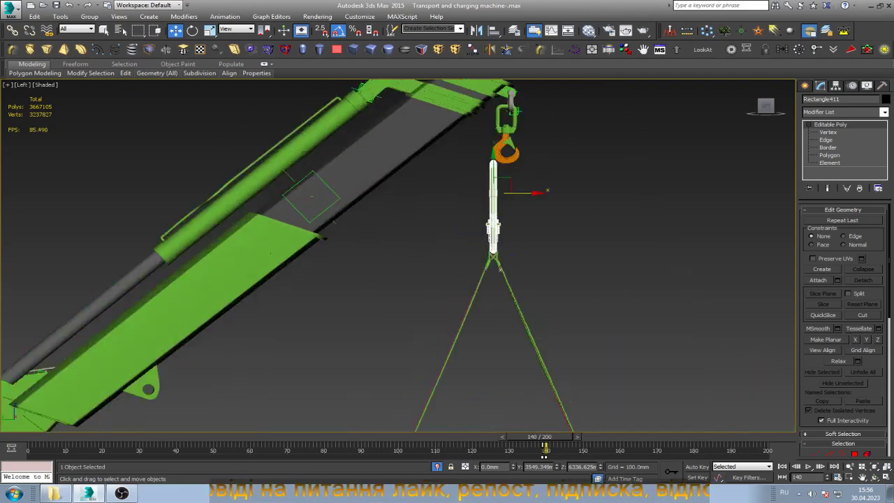
scroll(489, 174, "up", 3)
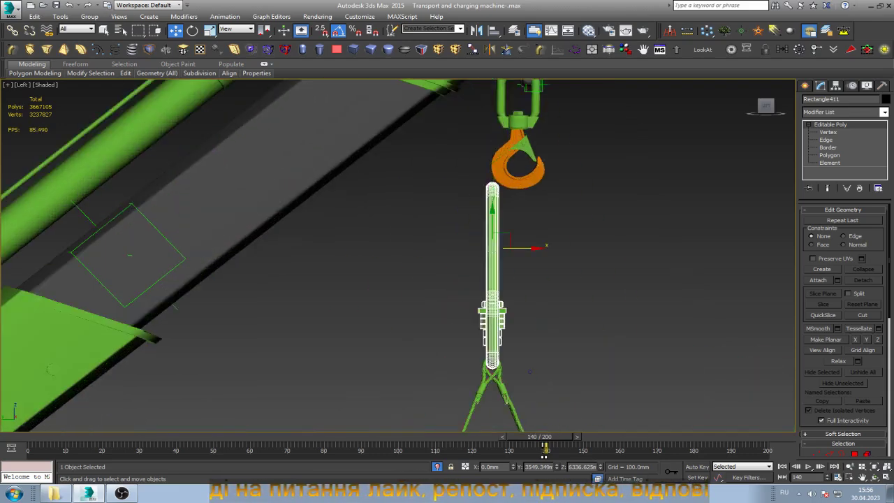
left_click(157, 231)
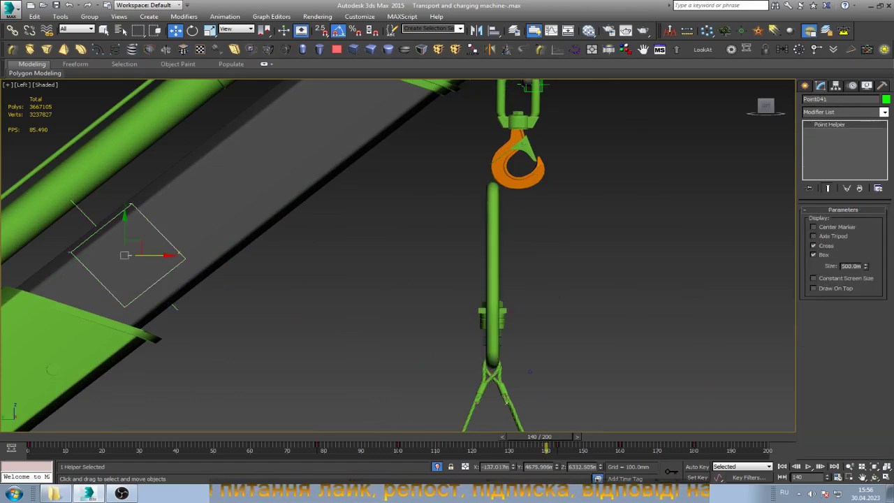
key("period")
key("period")
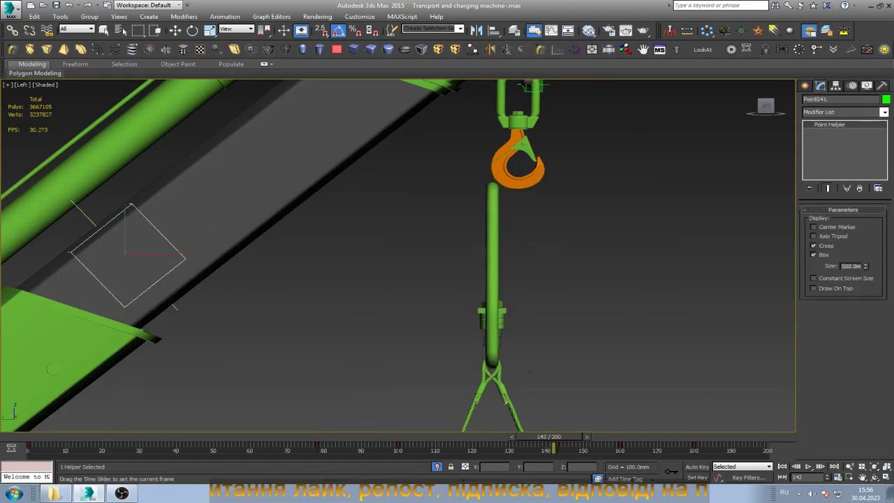
key("period")
- Switch to Local coordinates, toggle Auto Key, check the rod and reselect Point041
key("alt+l")
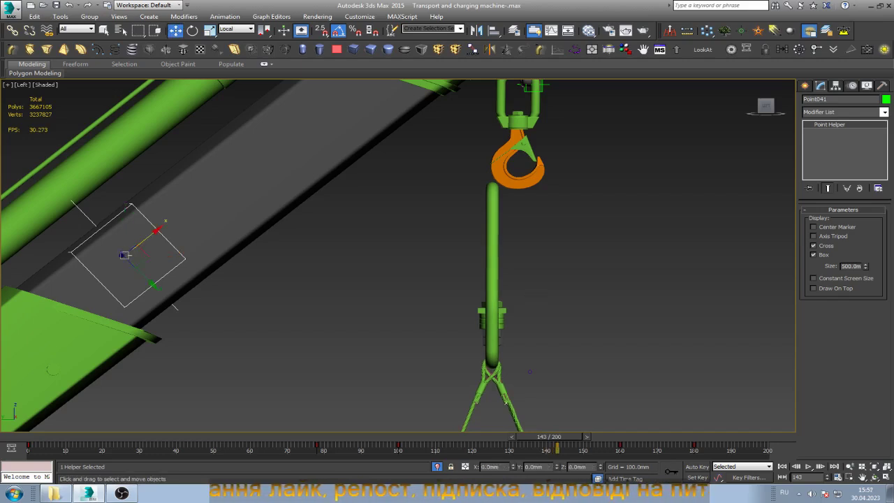
key("n")
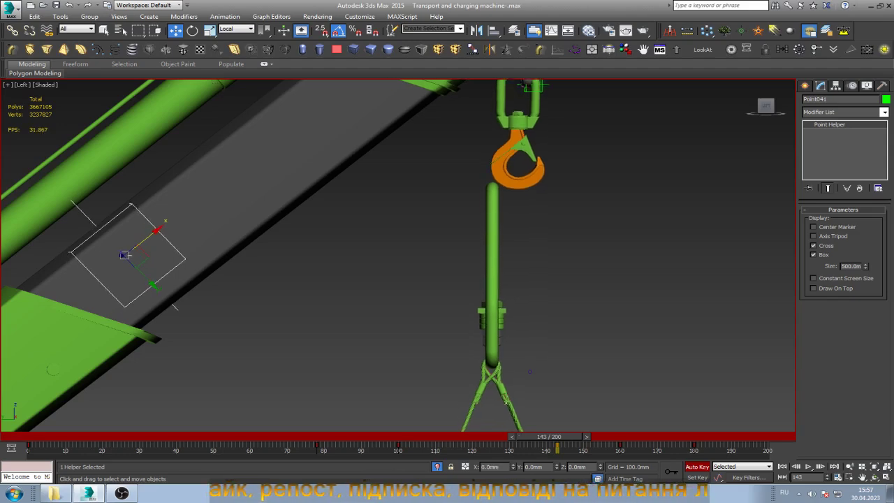
key("n")
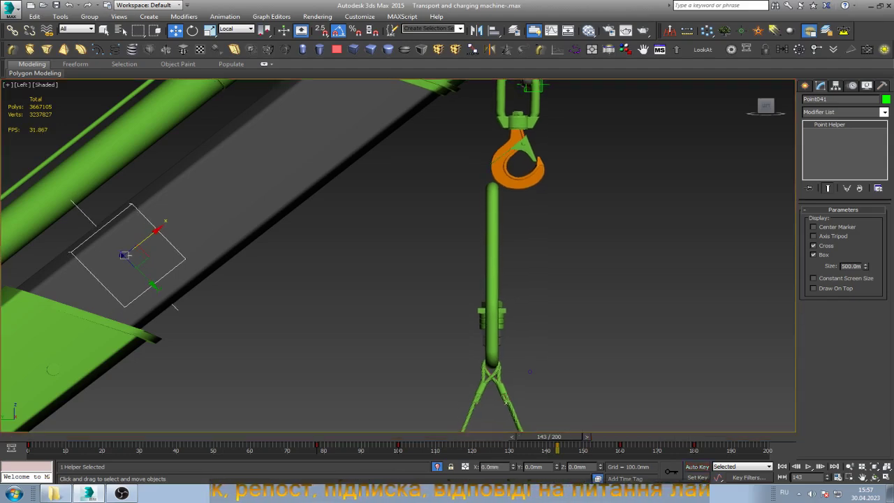
left_click(492, 247)
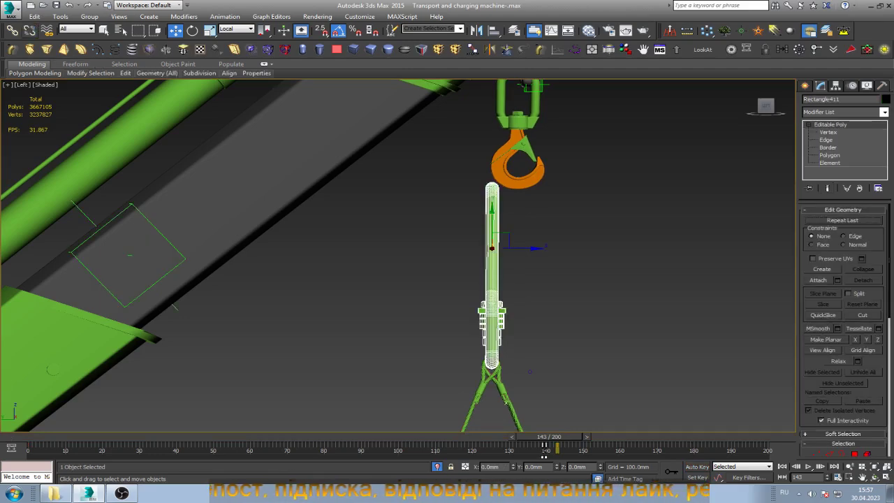
left_click(174, 267)
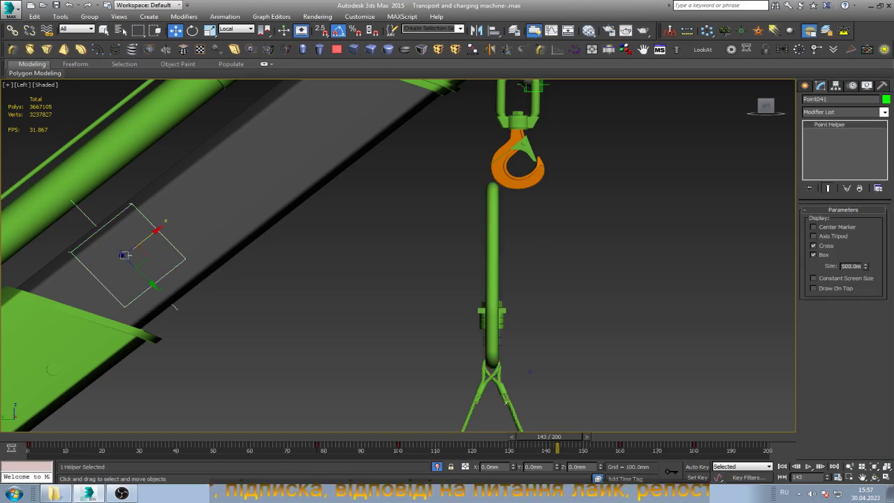
- With Auto Key on, move Point041 so the hook seats on the rod top, then turn Auto Key off
key("n")
left_click_drag(125, 255, 97, 276)
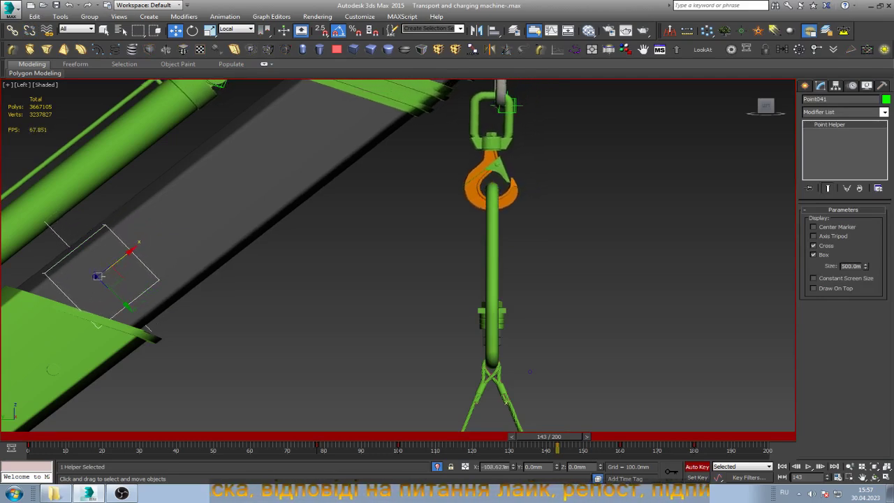
scroll(97, 276, "down", 2)
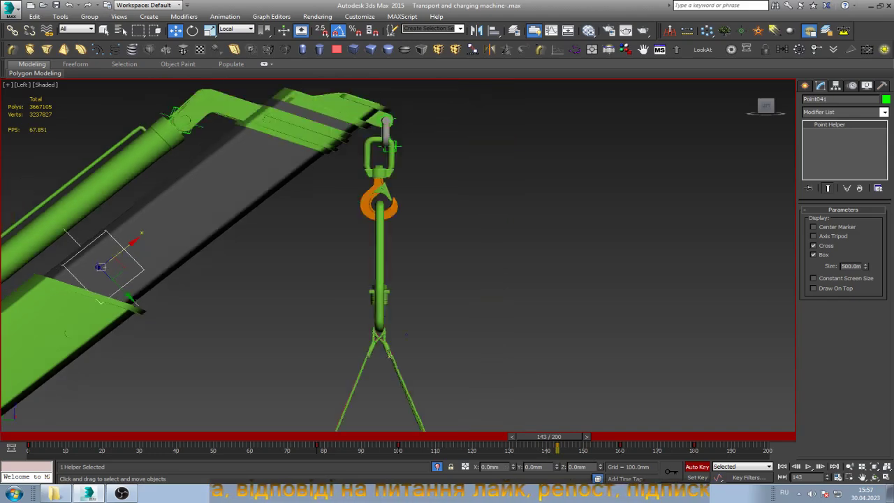
scroll(381, 140, "up", 3)
scroll(381, 140, "down", 2)
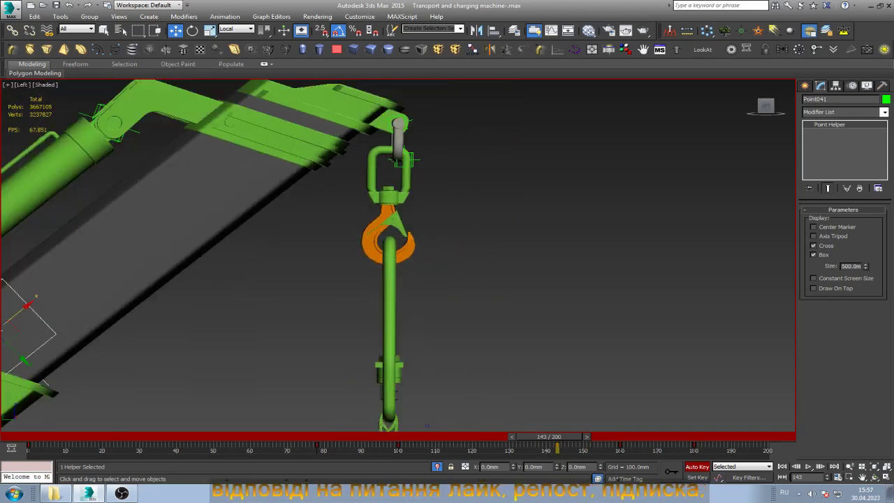
scroll(381, 140, "up", 5)
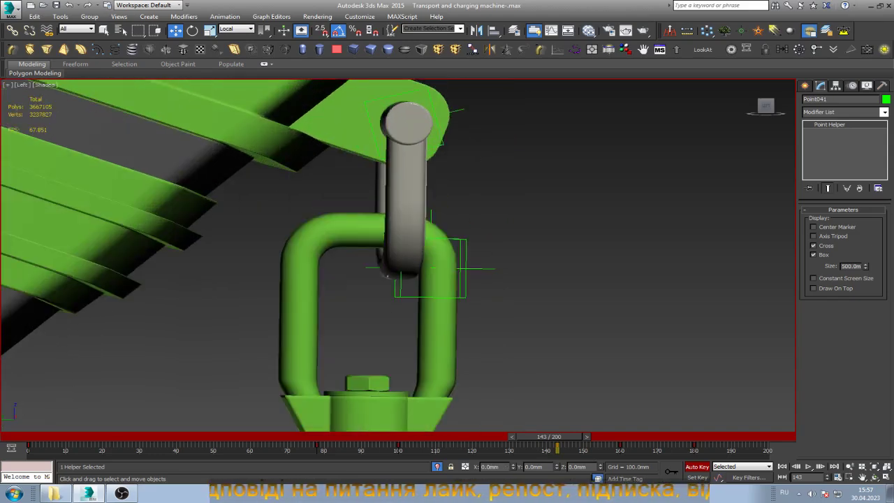
scroll(395, 126, "down", 4)
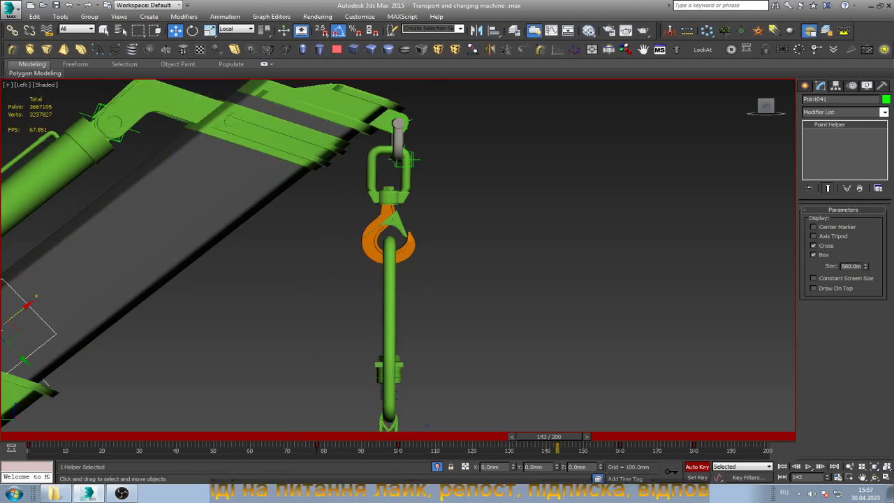
key("n")
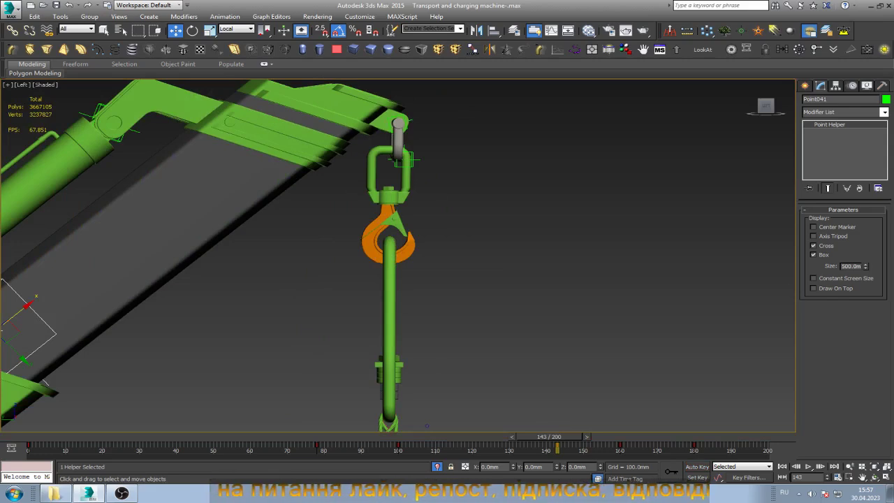
key("ctrl+d")
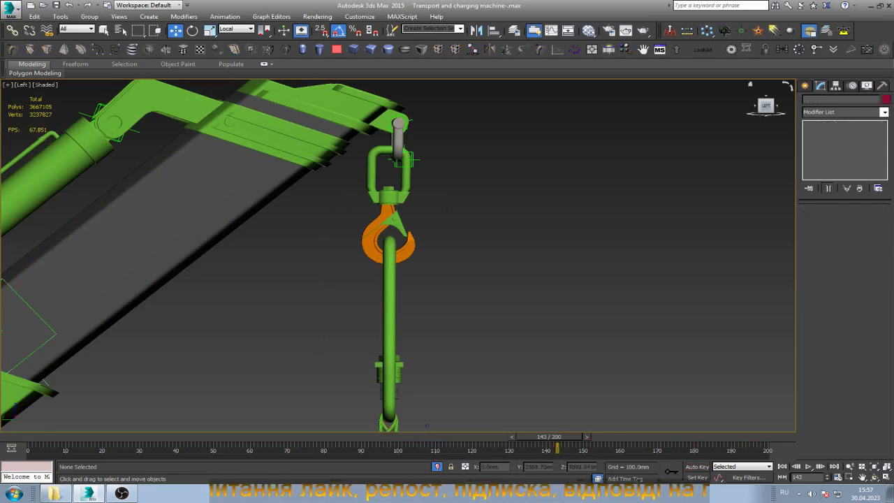
- Create point helper Point045 and align it pivot-to-pivot to the orange hook
left_click(741, 31)
left_click(605, 248)
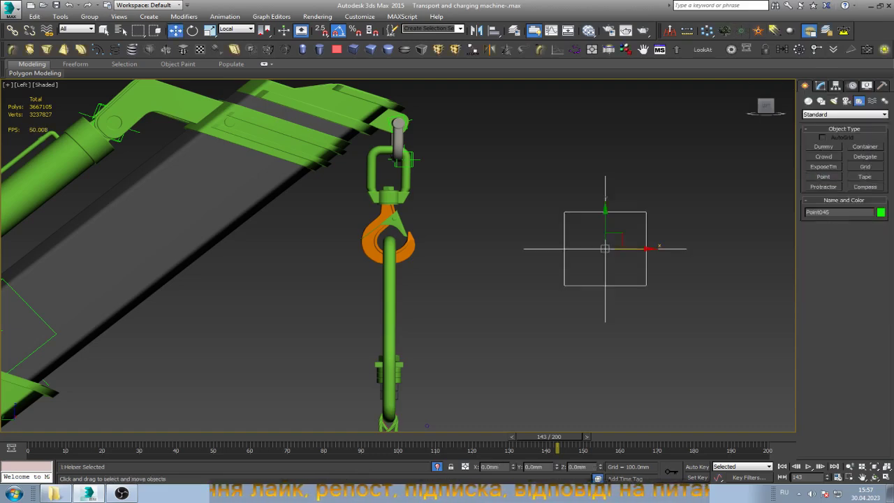
key("alt+a")
left_click(402, 159)
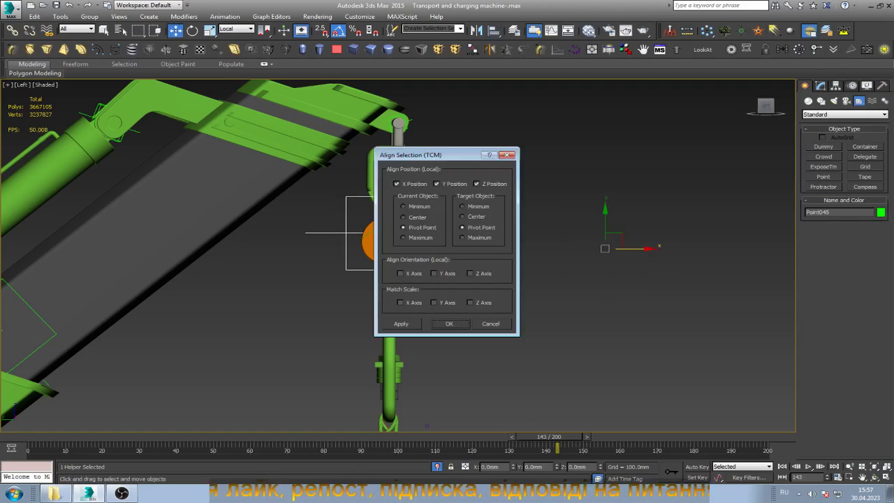
key("Return")
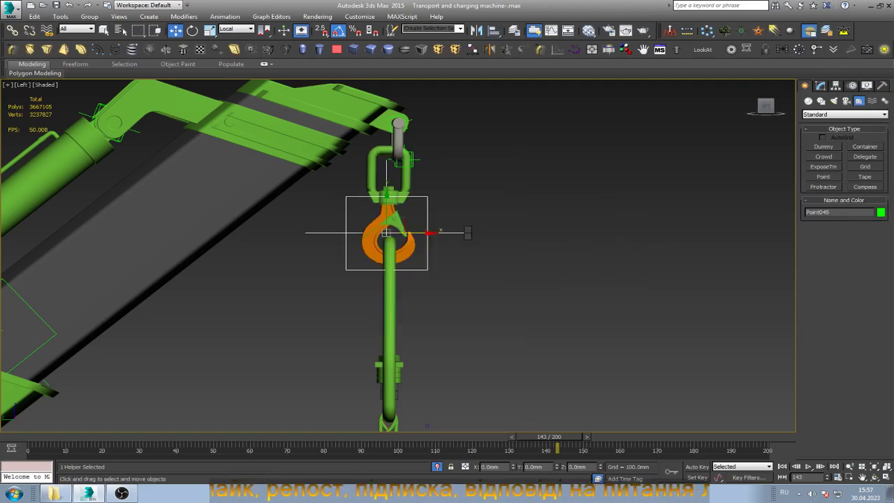
scroll(468, 232, "up", 3)
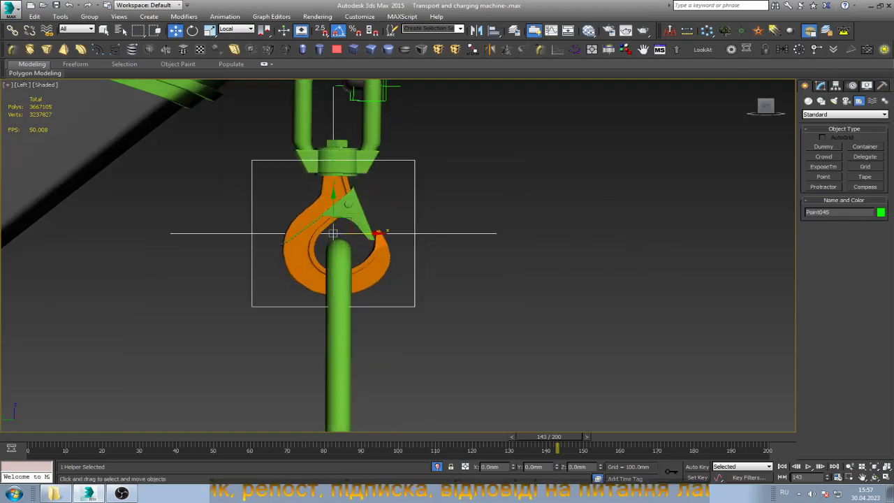
left_click(820, 85)
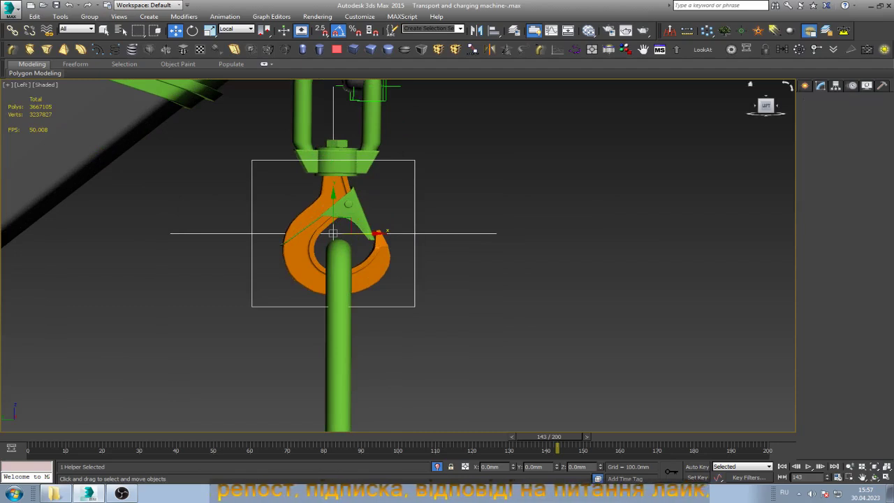
- Set Point045's size to 200 and colour the helper red
double_click(851, 266)
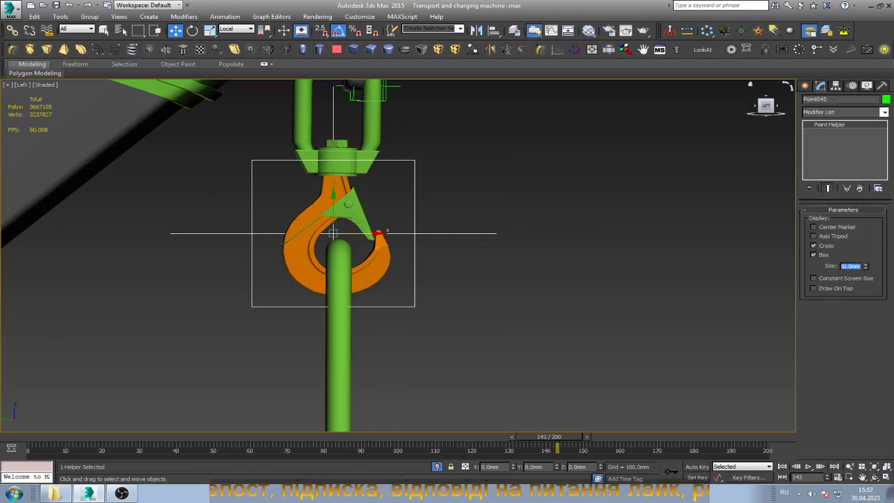
type("200")
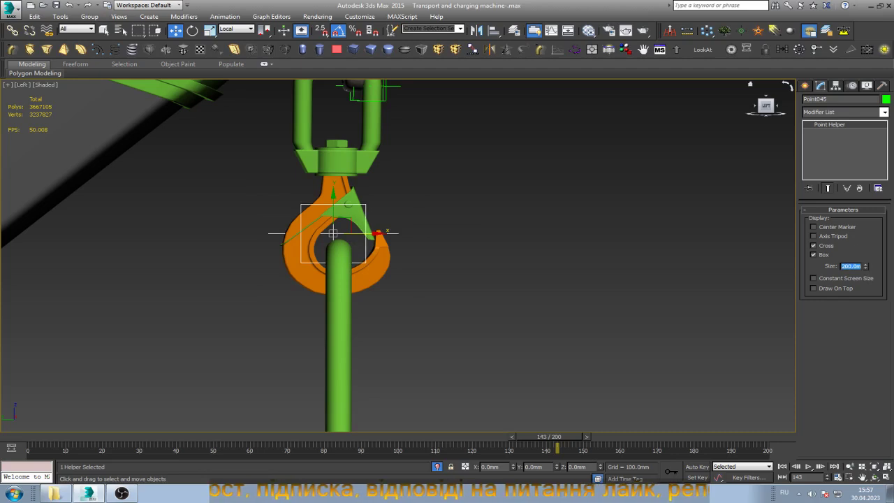
scroll(387, 231, "up", 5)
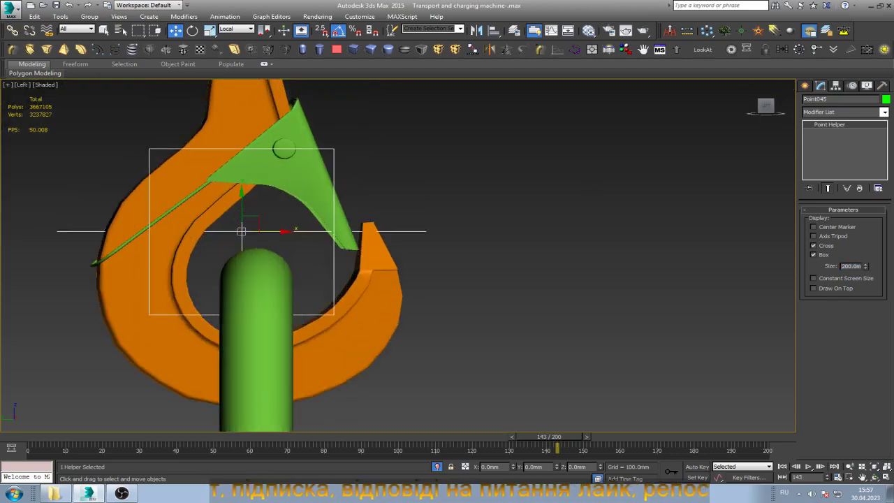
left_click(886, 100)
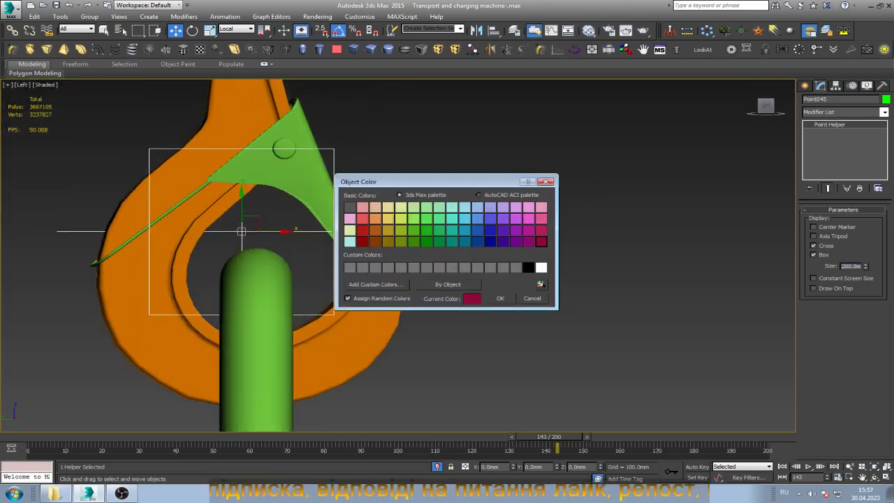
left_click(363, 230)
left_click(500, 298)
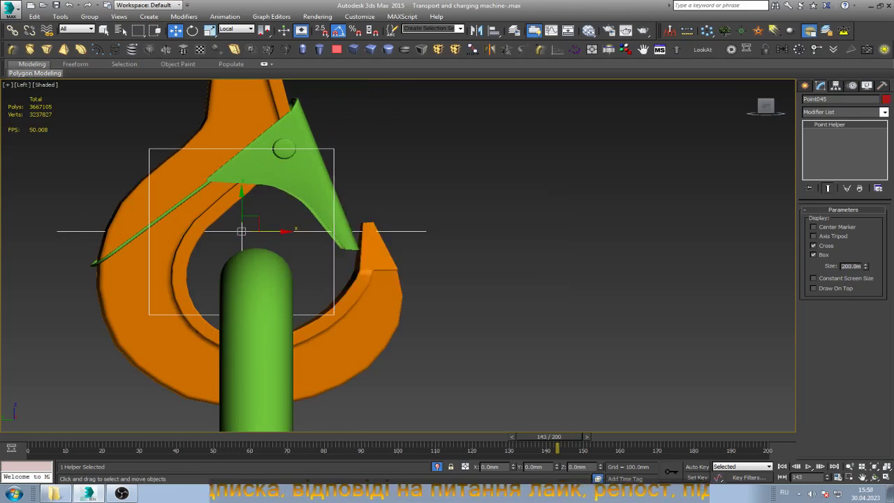
- Link Point045 to the green lifting part, scrub ahead to frame 150, and reselect the helper
left_click(12, 31)
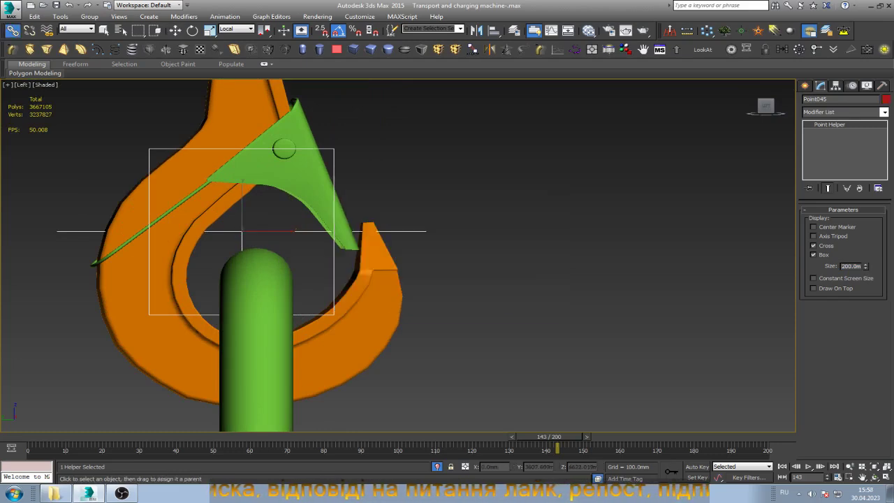
mouse_move(241, 231)
left_mouse_down()
mouse_move(174, 132)
mouse_move(286, 147)
left_mouse_up()
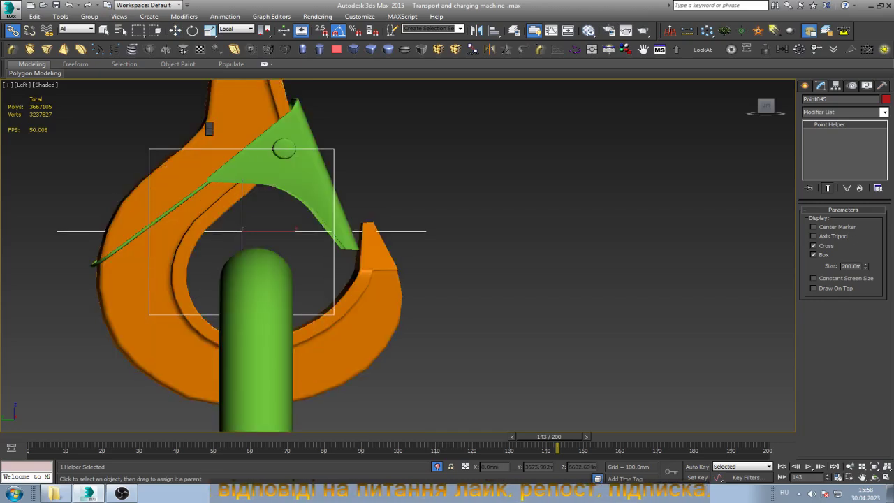
key("w")
scroll(301, 164, "down", 3)
scroll(304, 166, "down", 4)
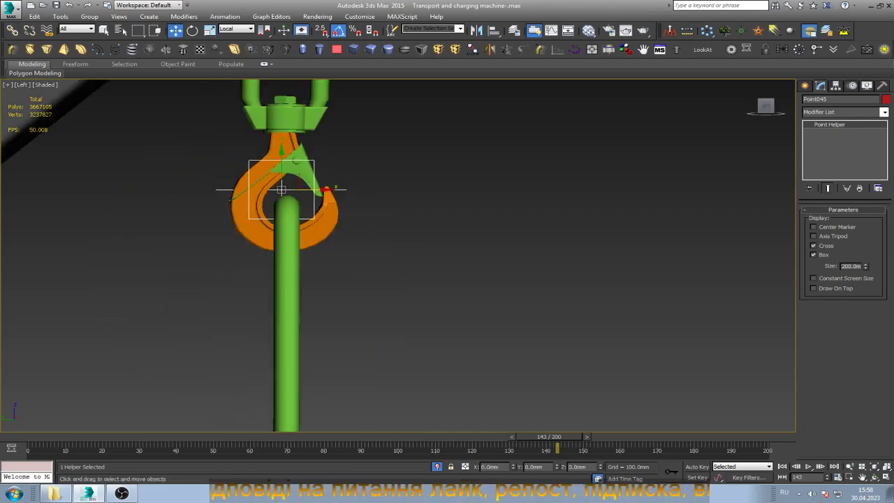
mouse_move(549, 437)
left_mouse_down()
mouse_move(687, 436)
mouse_move(583, 437)
left_mouse_up()
key("w")
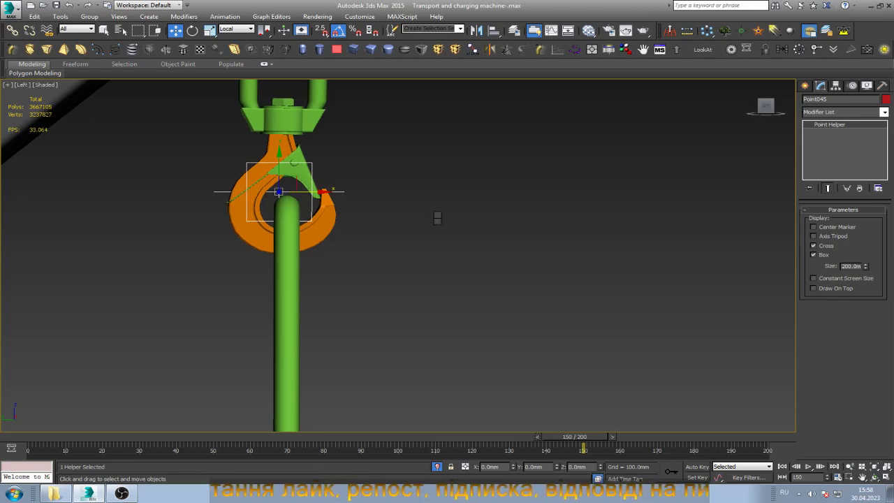
key("ctrl+d")
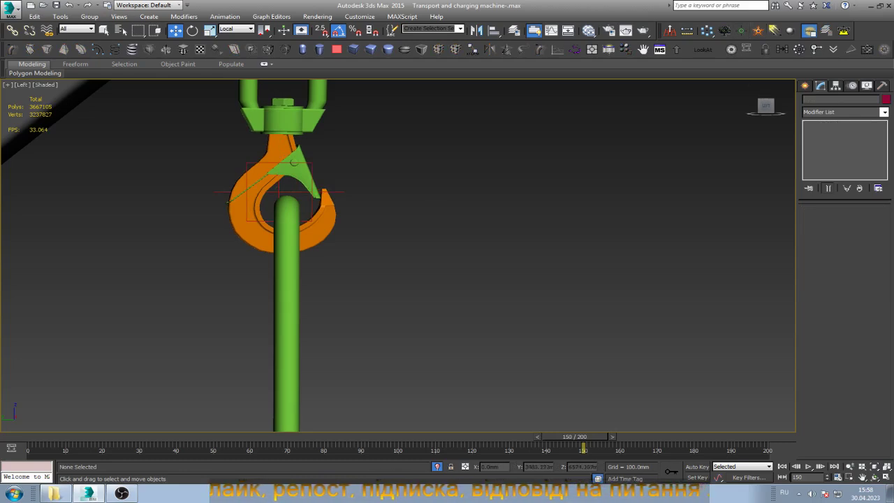
left_click(279, 193)
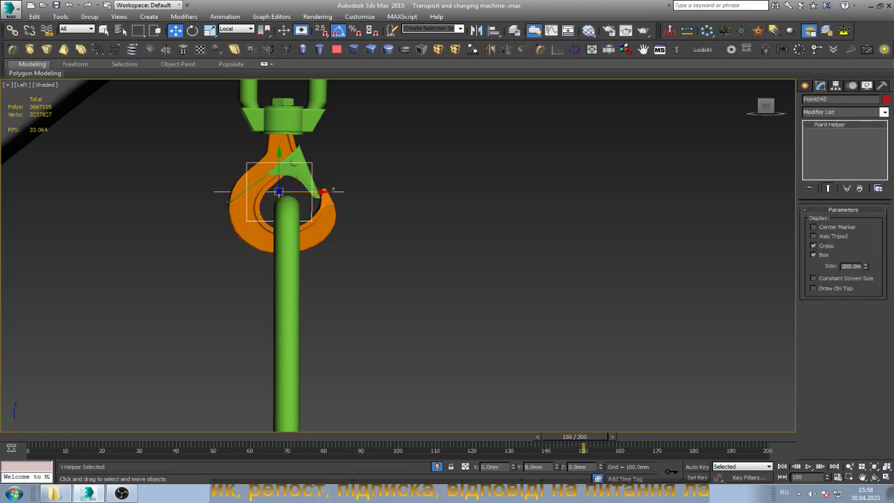
- Orbit and zoom around the hook and select the green triangular lifting frame
key("ctrl+r")
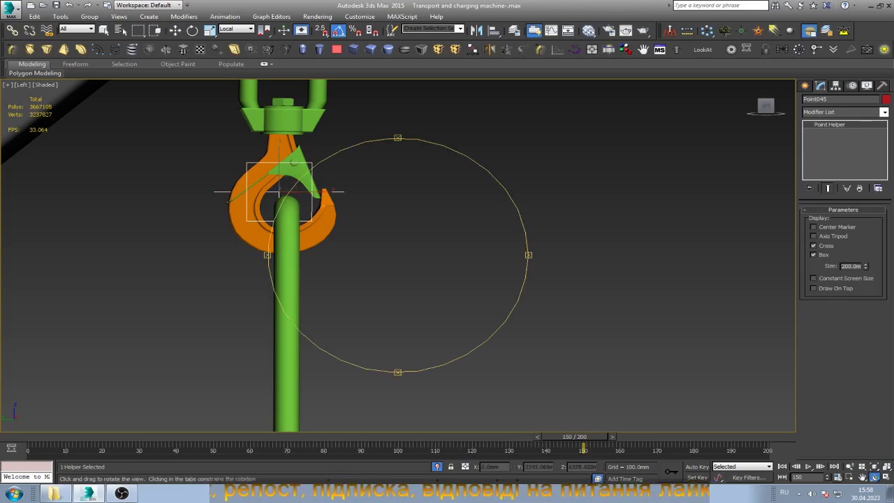
left_click_drag(278, 192, 328, 210)
mouse_move(399, 255)
left_mouse_down()
mouse_move(419, 266)
mouse_move(378, 252)
left_mouse_up()
scroll(387, 279, "up", 5)
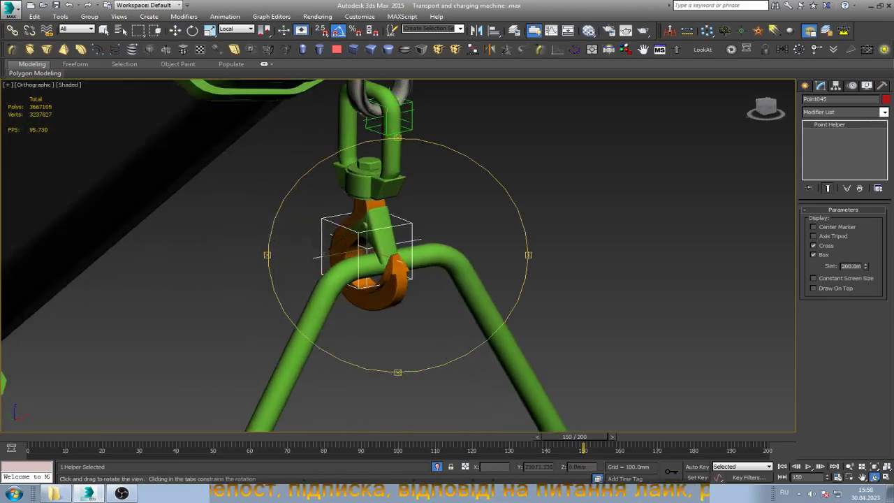
scroll(366, 248, "up", 5)
key("w")
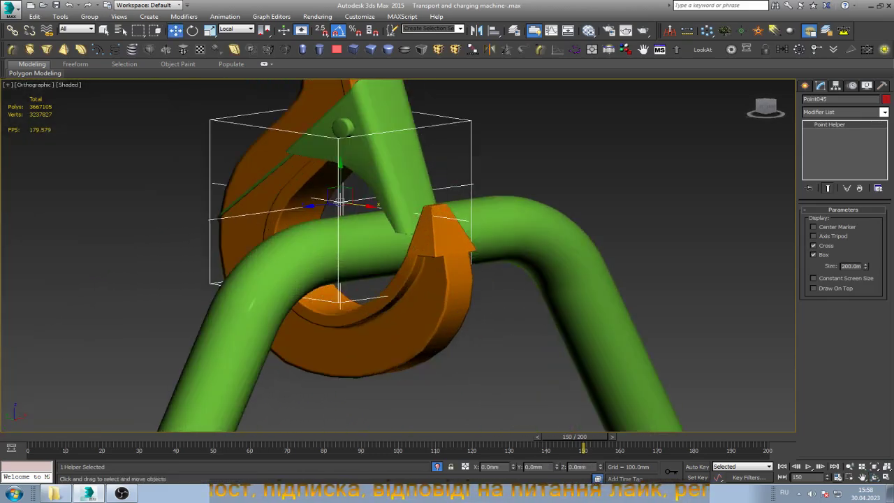
left_click(381, 264)
- Raise the rope sling group Group001 slightly on Z and centre the view on it
scroll(377, 251, "down", 5)
scroll(377, 252, "down", 2)
scroll(374, 237, "down", 2)
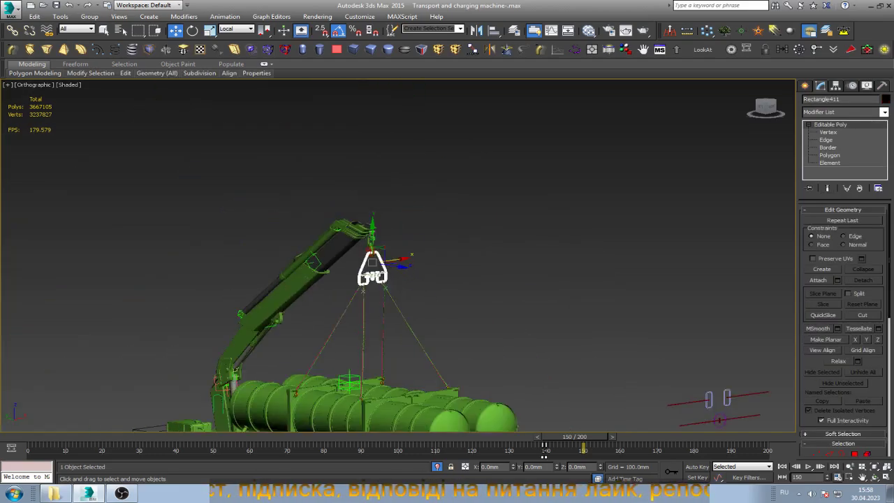
scroll(370, 223, "up", 6)
scroll(360, 283, "up", 5)
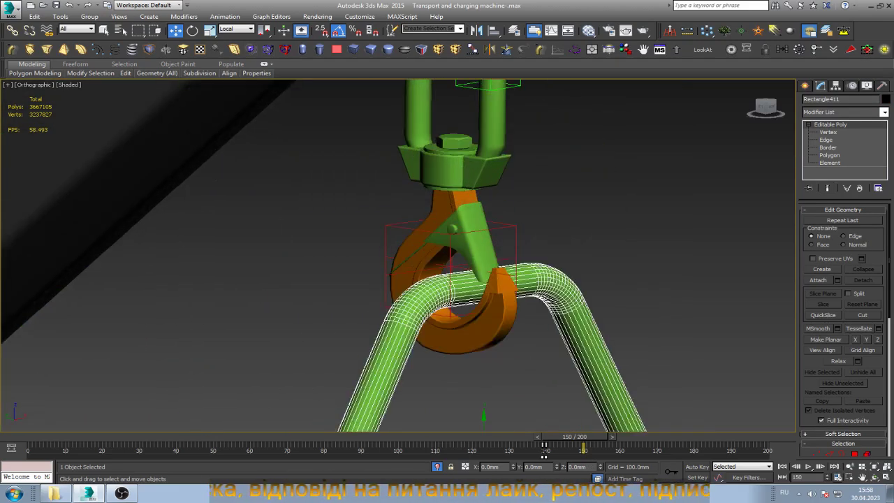
scroll(454, 187, "down", 1)
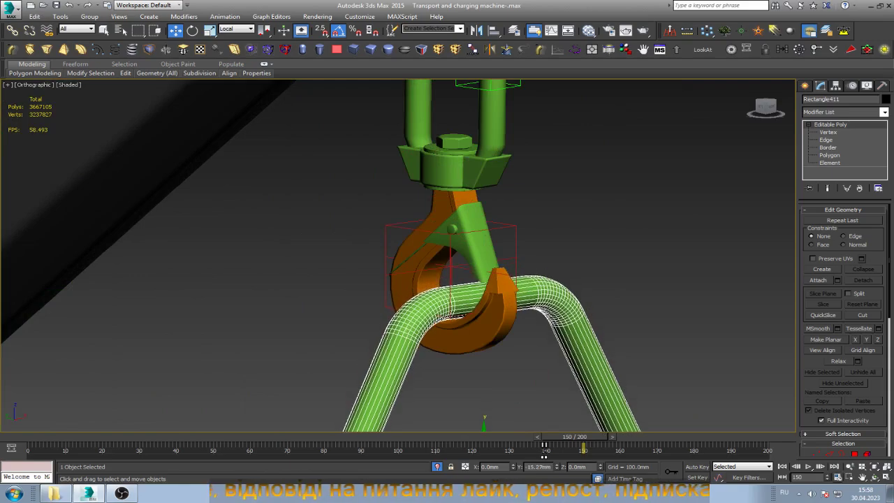
scroll(454, 186, "down", 3)
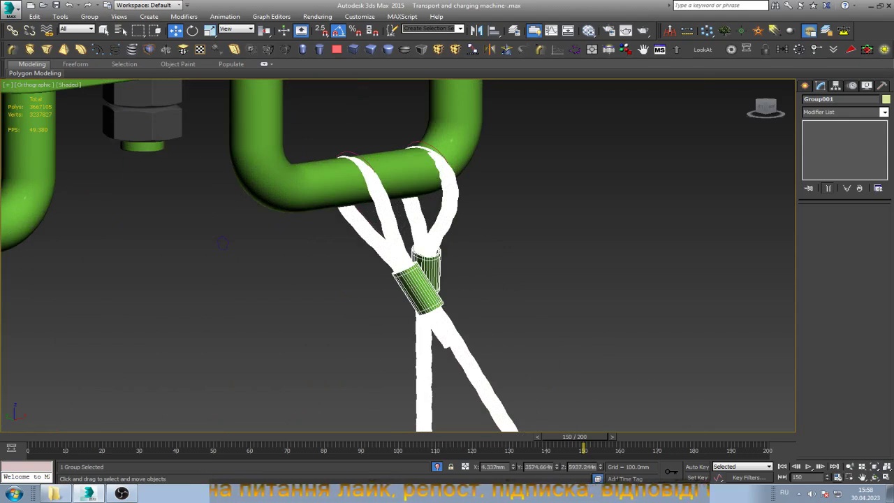
left_click_drag(600, 466, 600, 461)
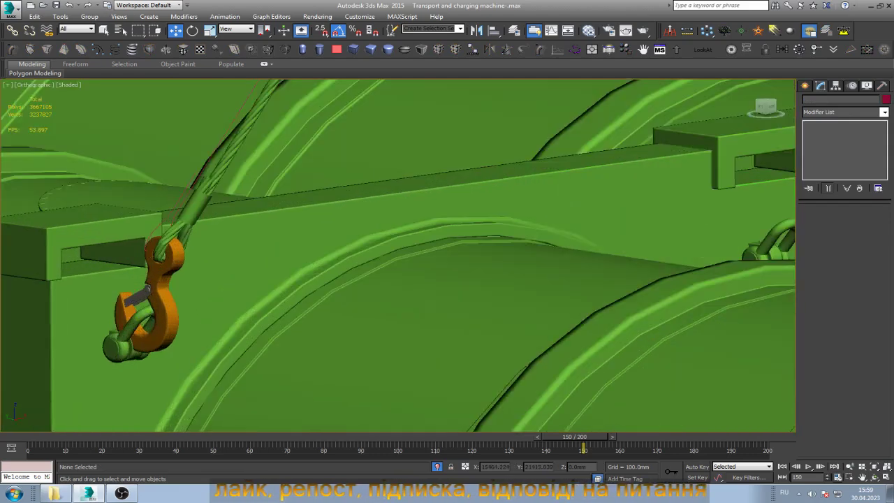
left_click(164, 273)
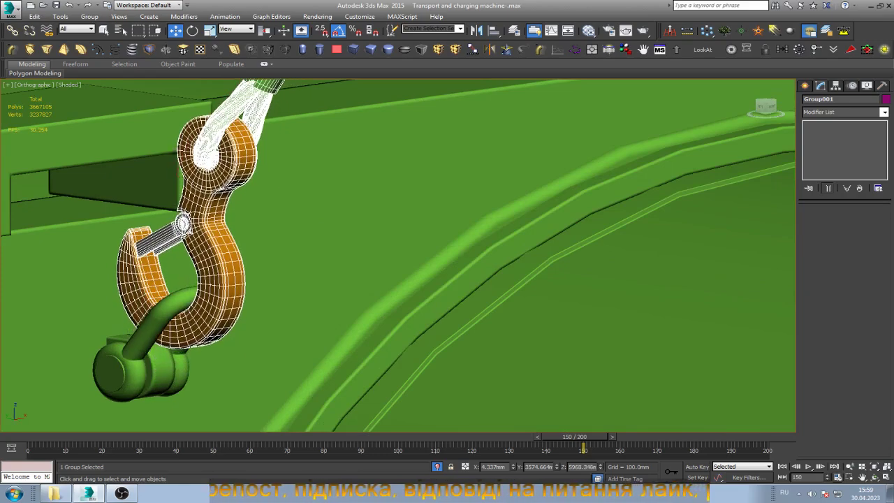
key("z")
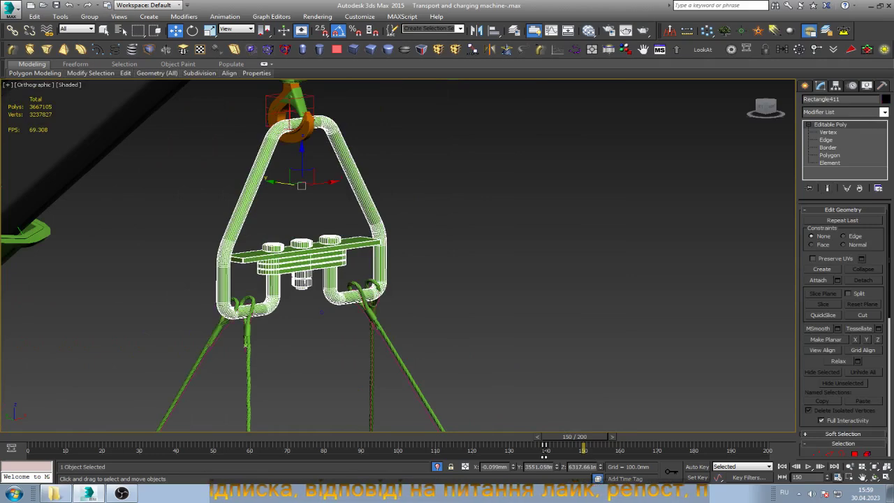
- Nudge the triangular lifting frame Rectangle411 slightly upward on Z
scroll(321, 312, "up", 3)
scroll(321, 312, "up", 3)
scroll(582, 335, "up", 4)
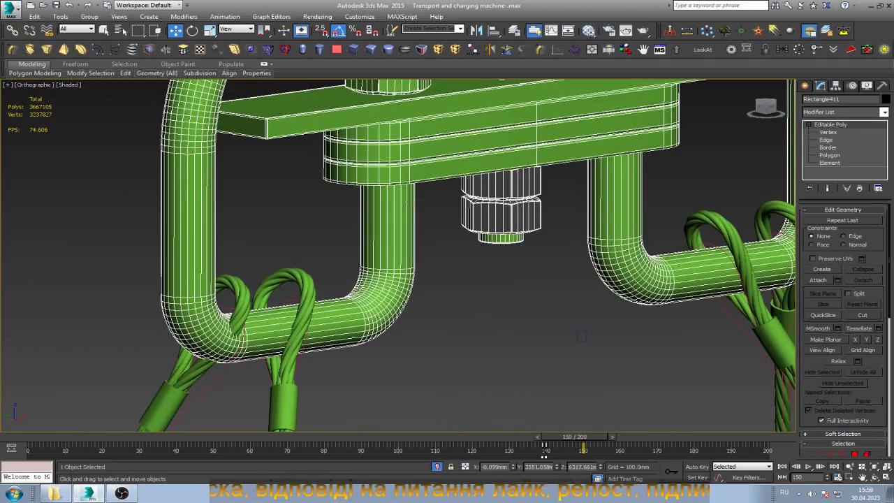
key("ctrl+z")
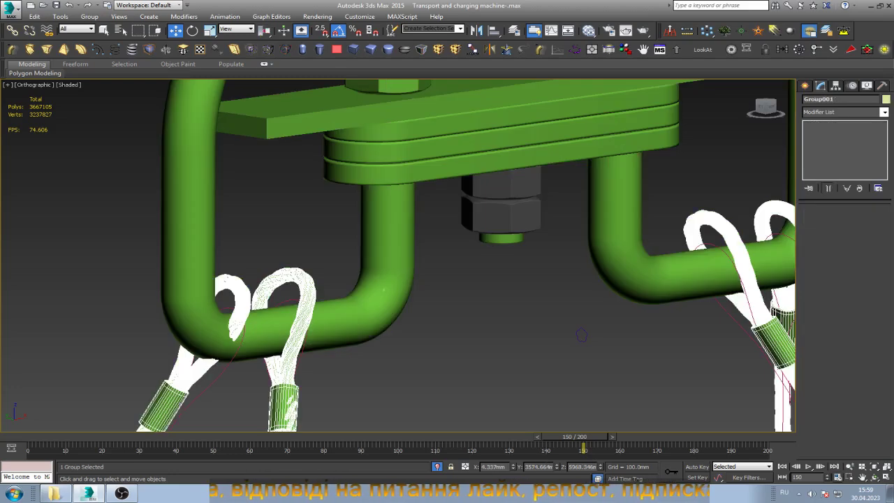
key("ctrl+y")
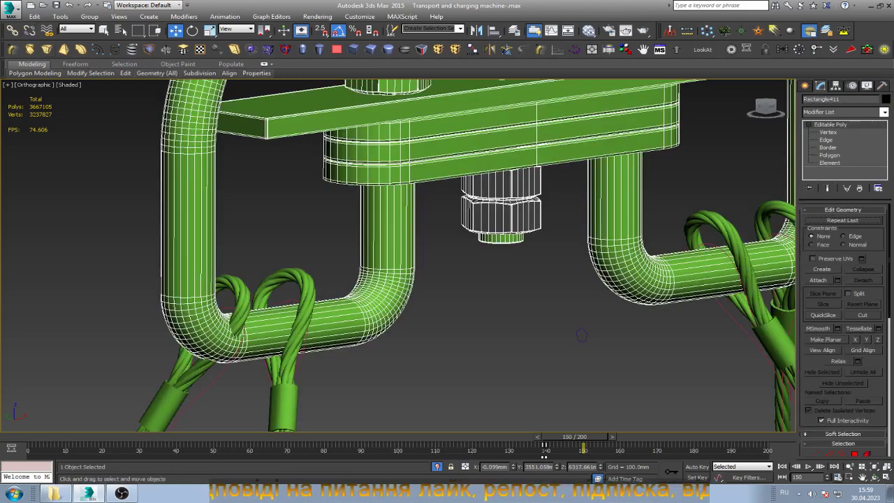
key("ctrl+z")
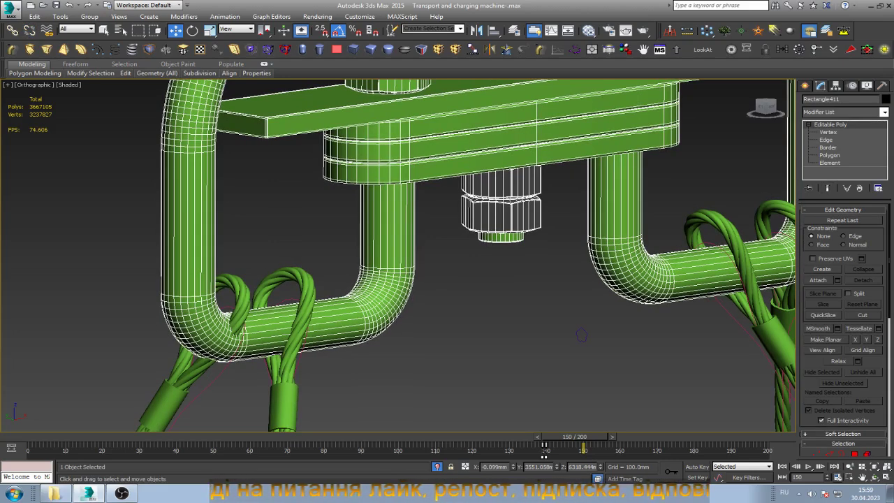
- Zoom around the slings and tank hooks, checking the sling group, then reselect the lifting frame
scroll(495, 202, "down", 8)
scroll(496, 202, "down", 2)
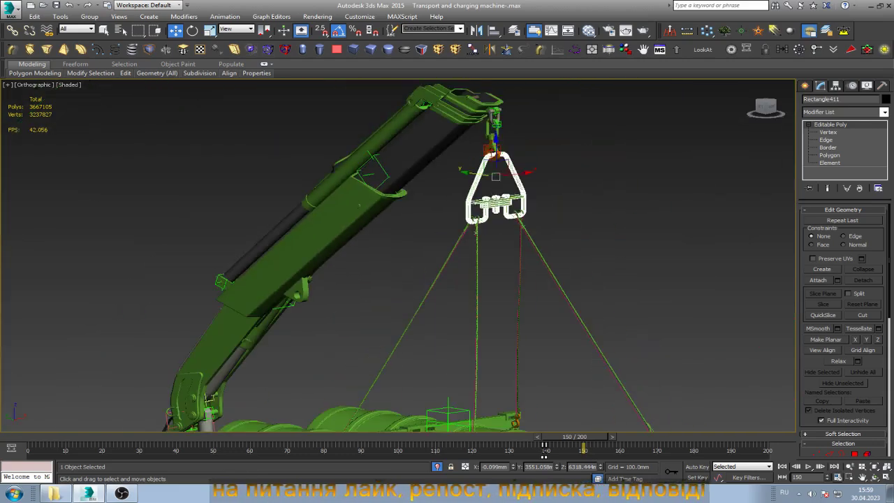
scroll(538, 423, "up", 3)
scroll(538, 423, "up", 3)
scroll(538, 423, "up", 2)
scroll(537, 423, "up", 2)
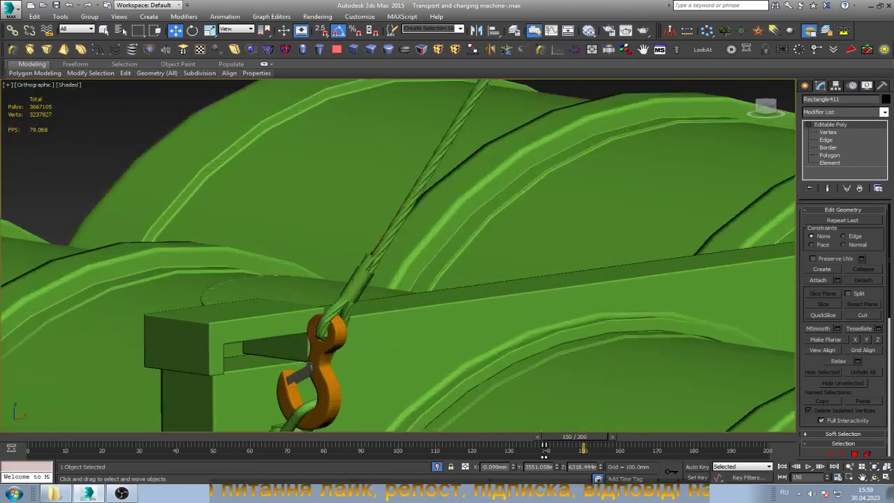
scroll(318, 325, "down", 2)
scroll(318, 325, "down", 3)
scroll(318, 325, "down", 3)
scroll(318, 325, "down", 2)
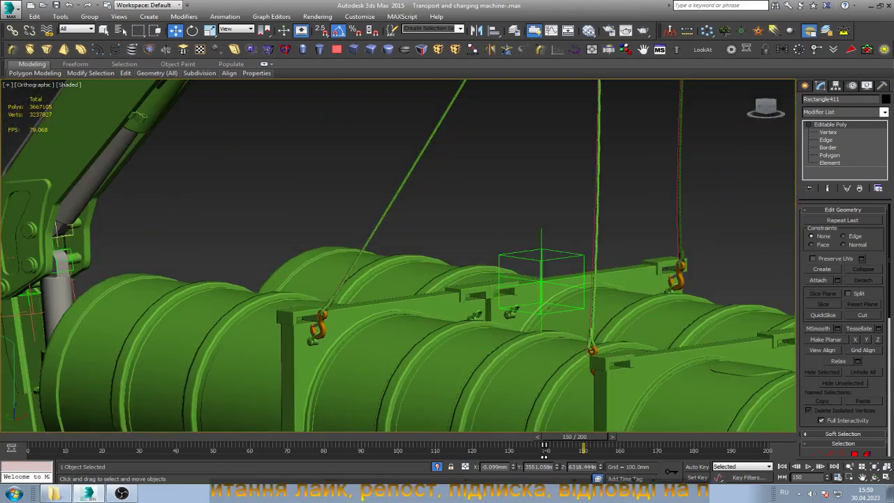
scroll(318, 325, "up", 3)
scroll(318, 325, "up", 3)
scroll(317, 325, "up", 2)
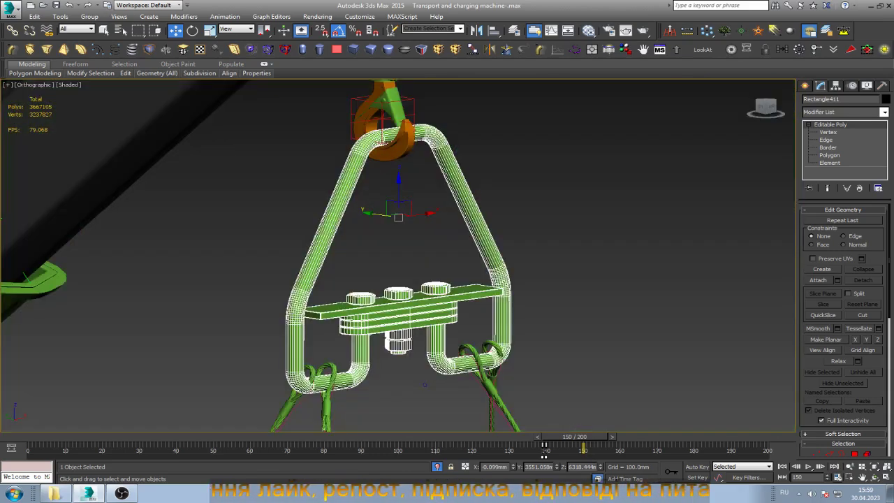
left_click(424, 383)
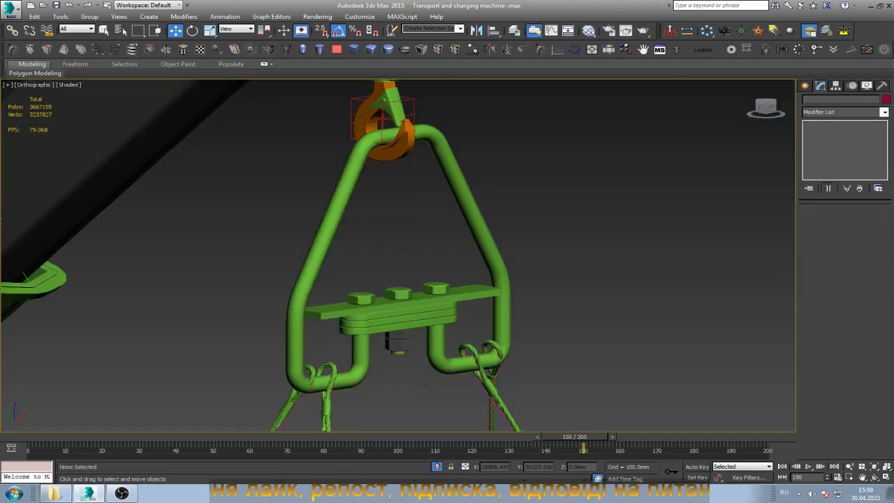
left_click(491, 392)
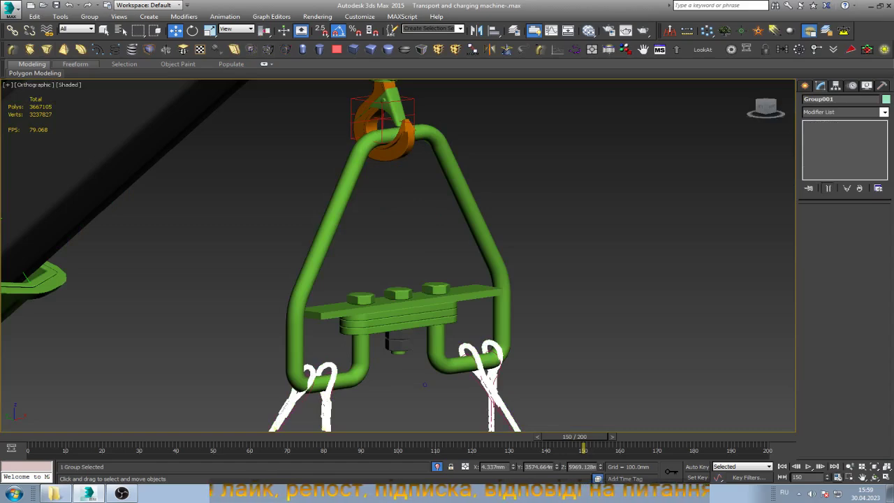
left_click(29, 30)
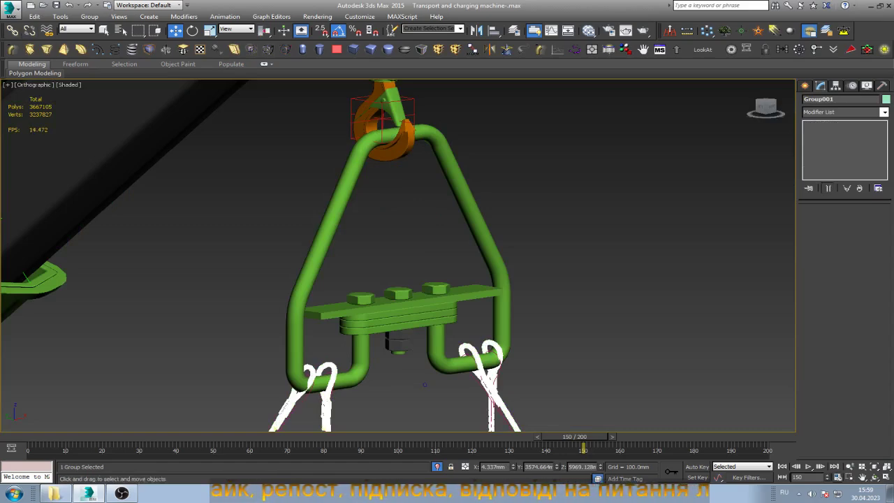
left_click(328, 210)
- Pan over the bracket and bends, then select the orange TCM hook
scroll(424, 383, "up", 3)
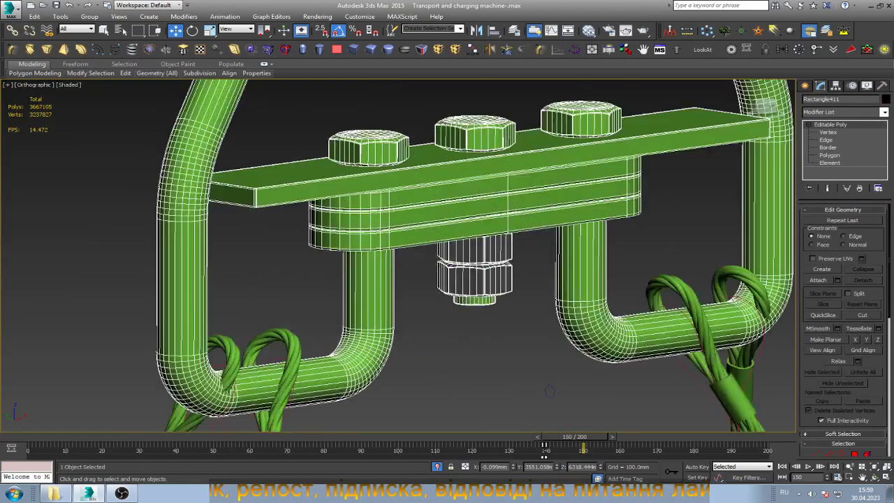
scroll(631, 395, "up", 3)
middle_click_drag(631, 396, 631, 395)
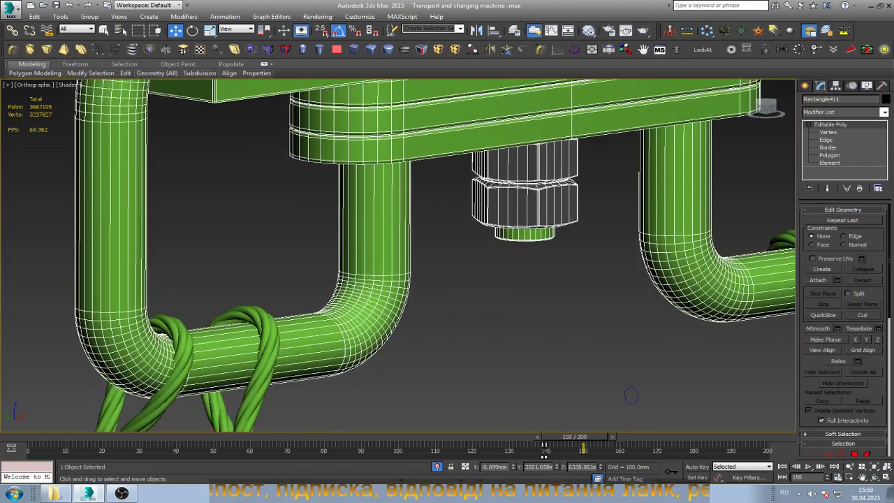
left_click(631, 396)
scroll(428, 351, "down", 5)
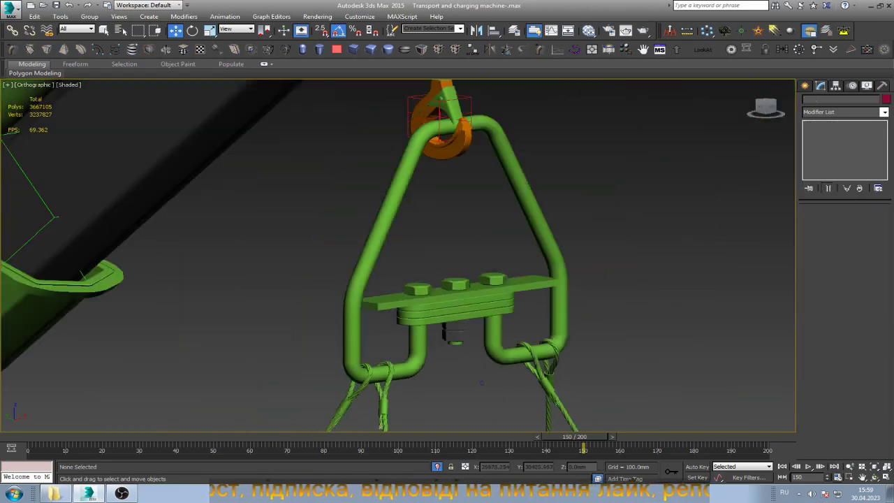
scroll(440, 154, "up", 3)
scroll(433, 175, "up", 2)
left_click(419, 314)
scroll(419, 335, "down", 2)
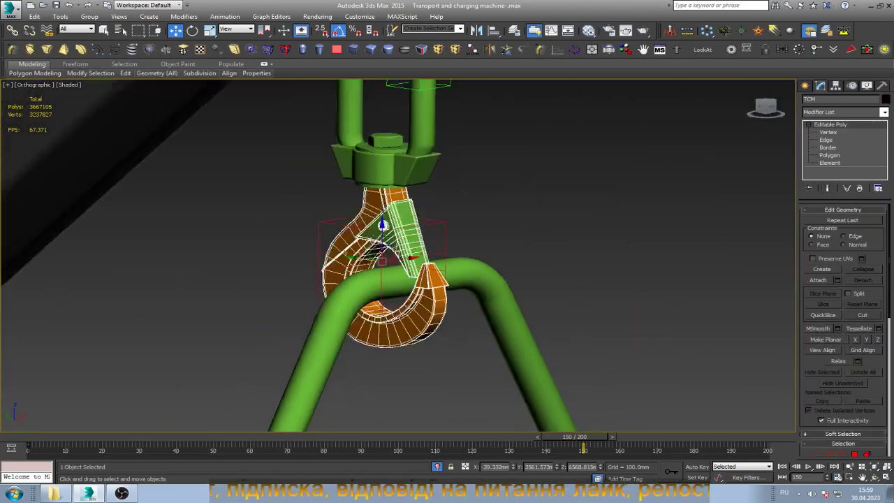
scroll(419, 335, "down", 3)
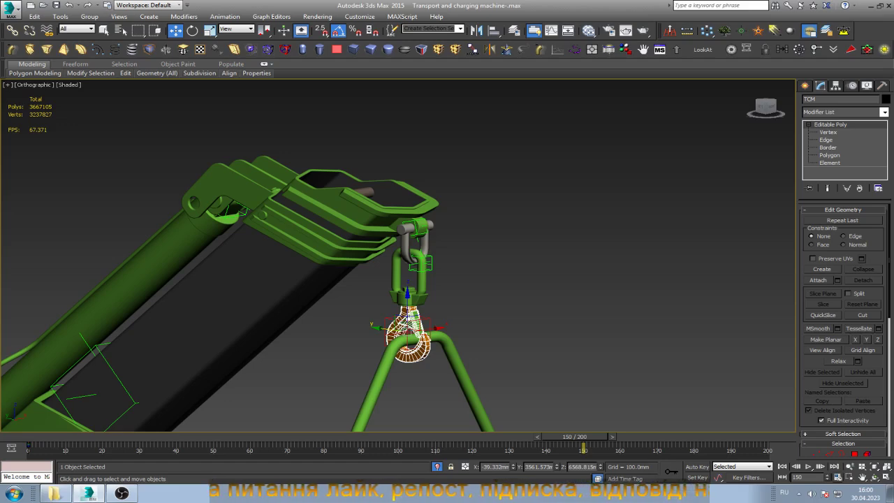
- Inspect the lifting frame's bend vertices around the hook, then exit vertex editing
left_click(454, 377)
key("z")
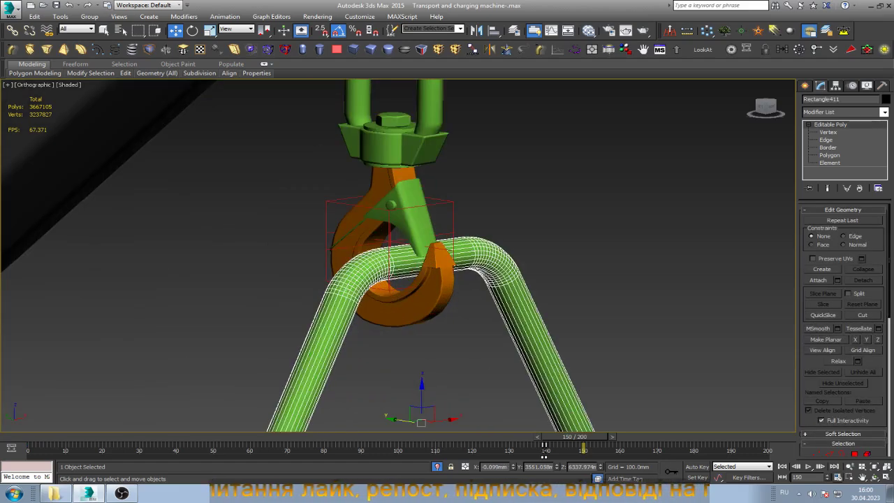
key("1")
left_click_drag(329, 200, 620, 309)
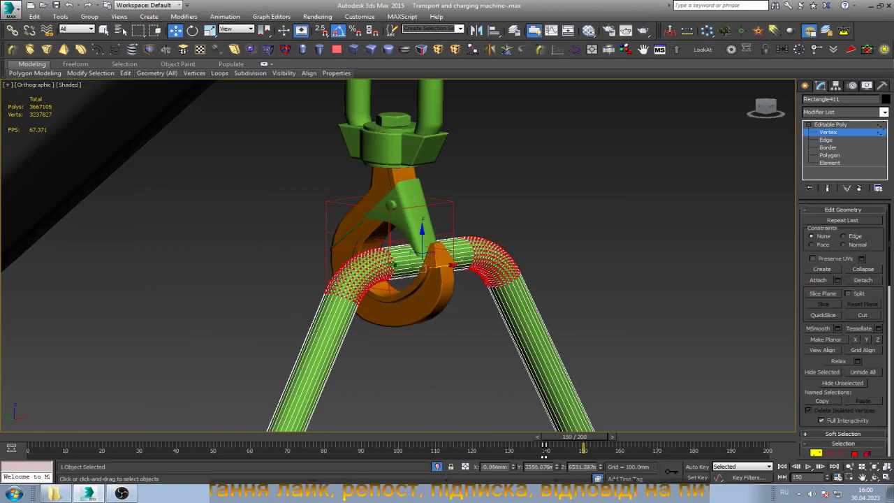
key("z")
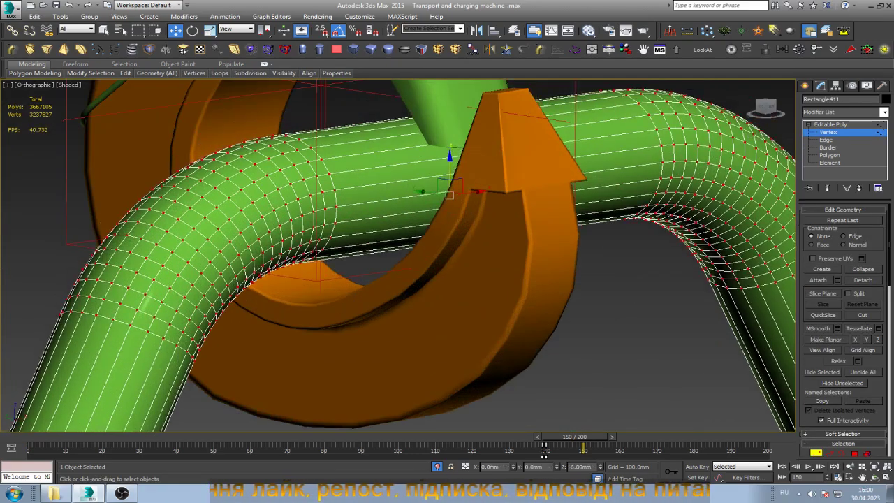
key("shift+z")
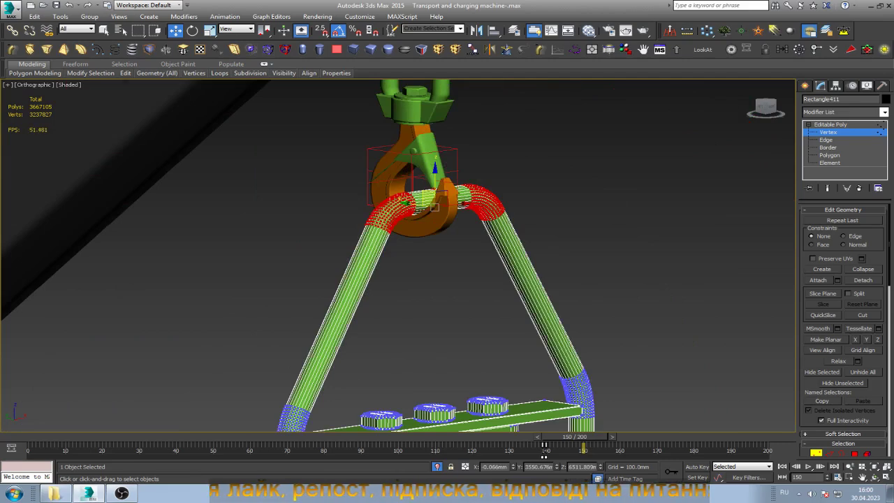
key("shift+z")
key("1")
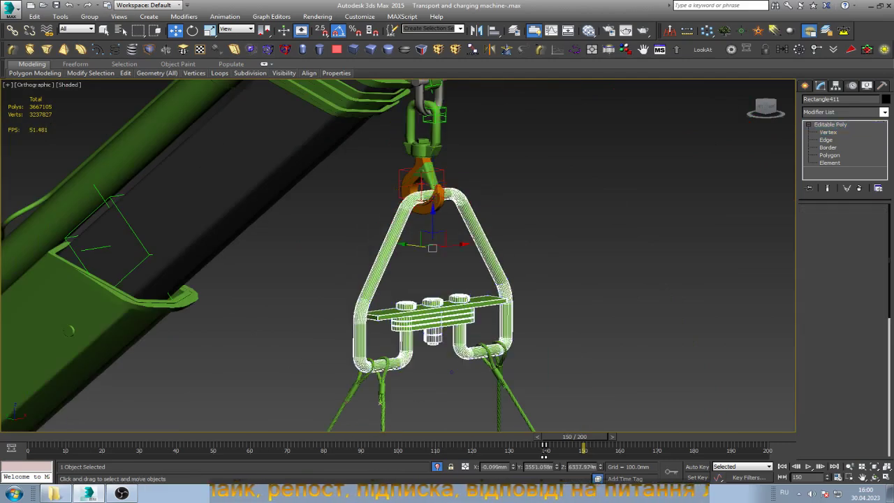
key("ctrl+d")
- Link the Group001 sling ropes to the lifting frame Rectangle411 as parent
left_click(382, 404)
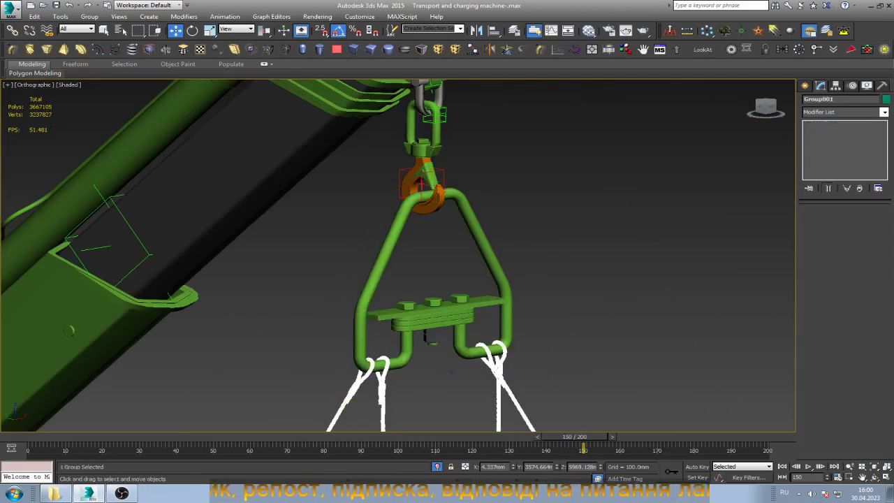
key("z")
left_click(12, 30)
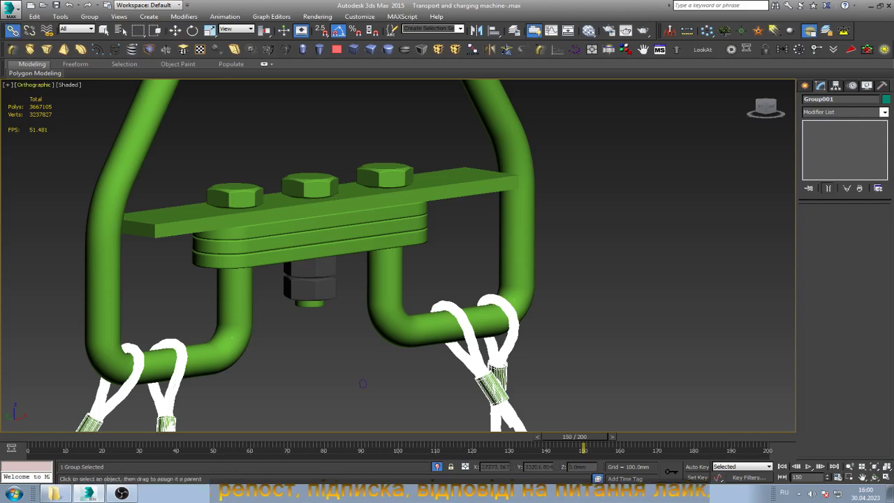
left_click_drag(527, 285, 298, 323)
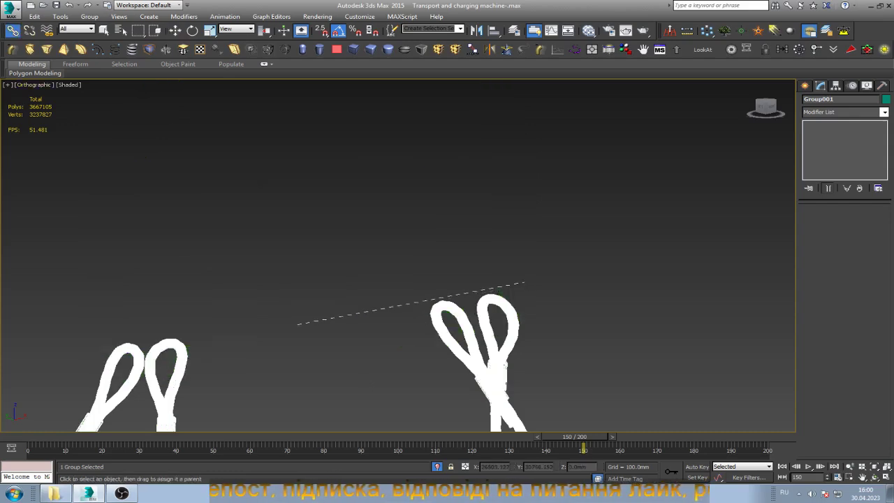
key("w")
- Select Rectangle411 and reset its X position to 0
left_click(401, 375)
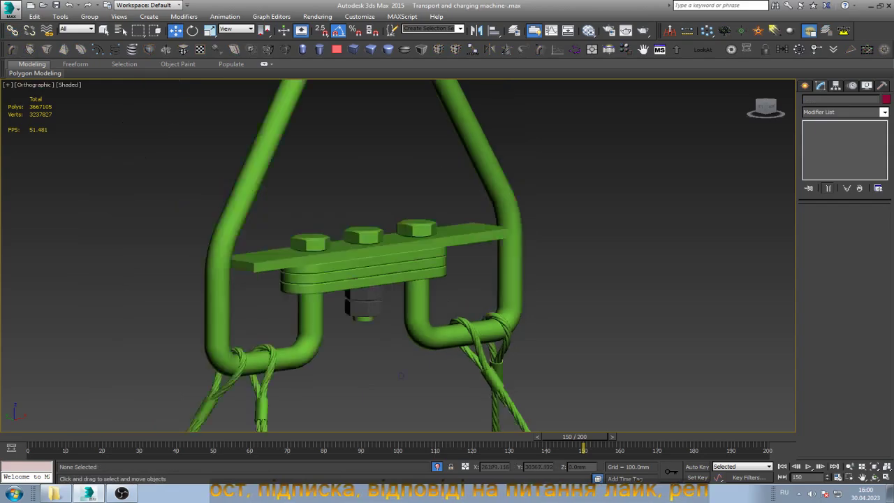
scroll(401, 376, "down", 3)
left_click(419, 371)
scroll(427, 370, "up", 2)
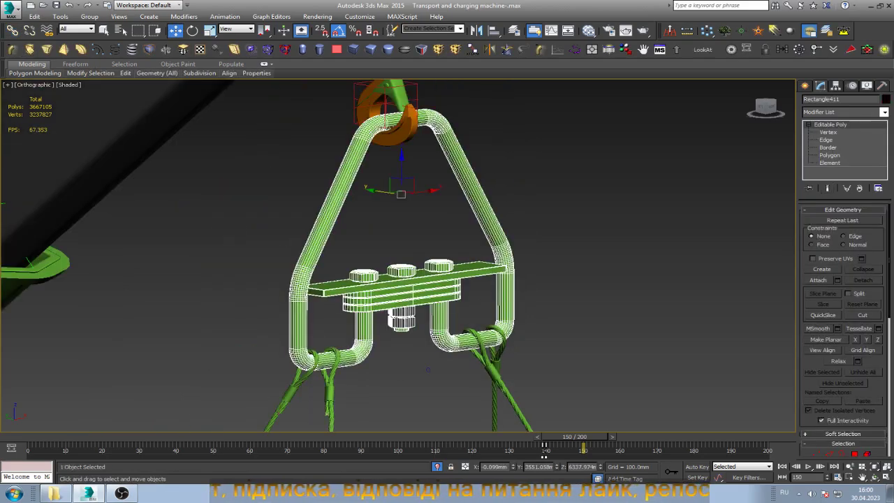
middle_click_drag(428, 370, 385, 371, "alt")
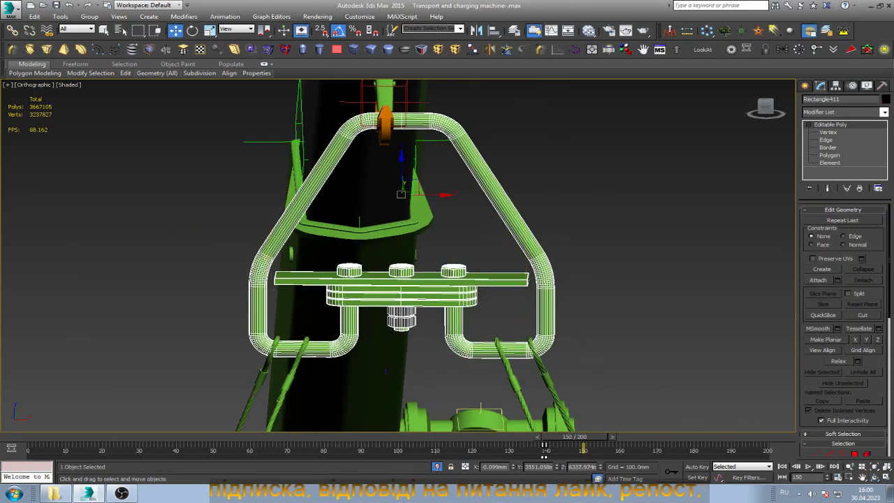
scroll(416, 197, "down", 5)
scroll(414, 197, "up", 4)
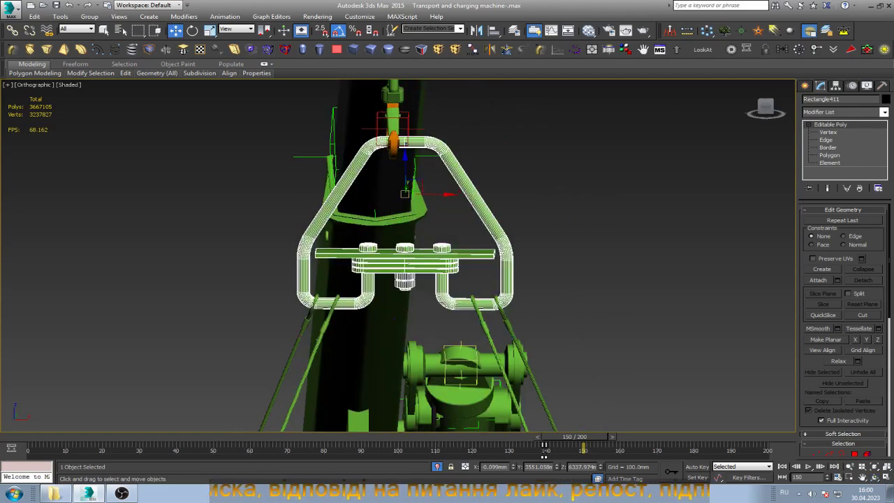
right_click(513, 466)
left_click(562, 219)
scroll(562, 219, "down", 3)
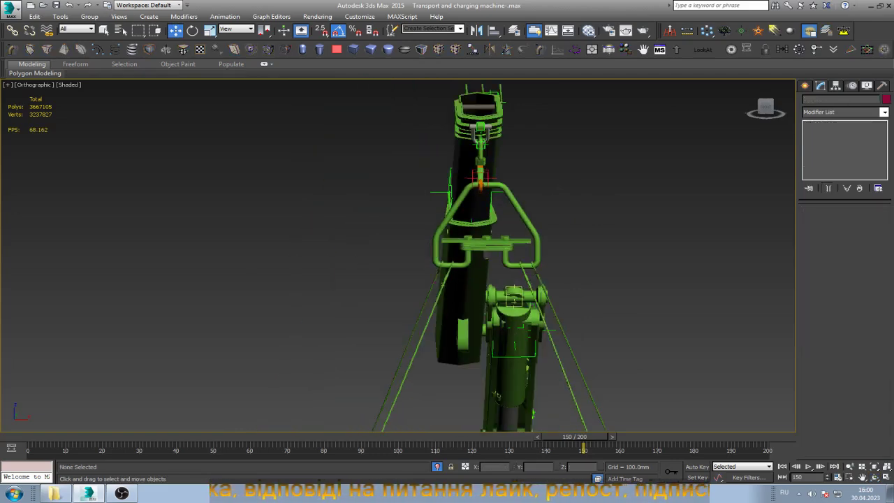
- Orbit around the crane arm joint to bring the hook helpers into view
scroll(562, 224, "down", 2)
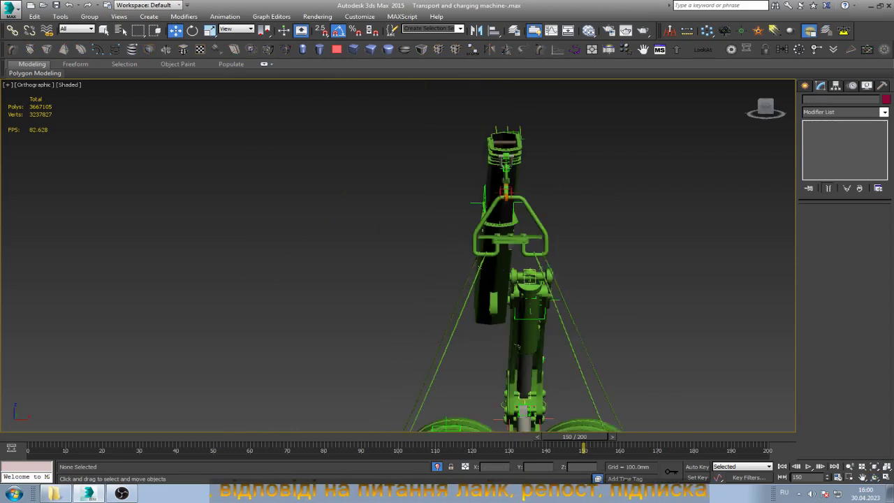
left_click(874, 477)
left_click_drag(489, 279, 433, 265)
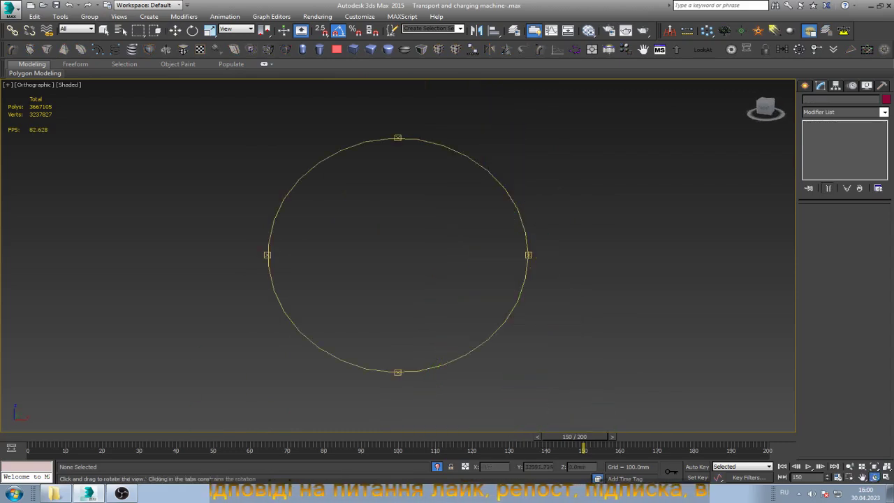
scroll(419, 167, "up", 5)
scroll(419, 168, "up", 3)
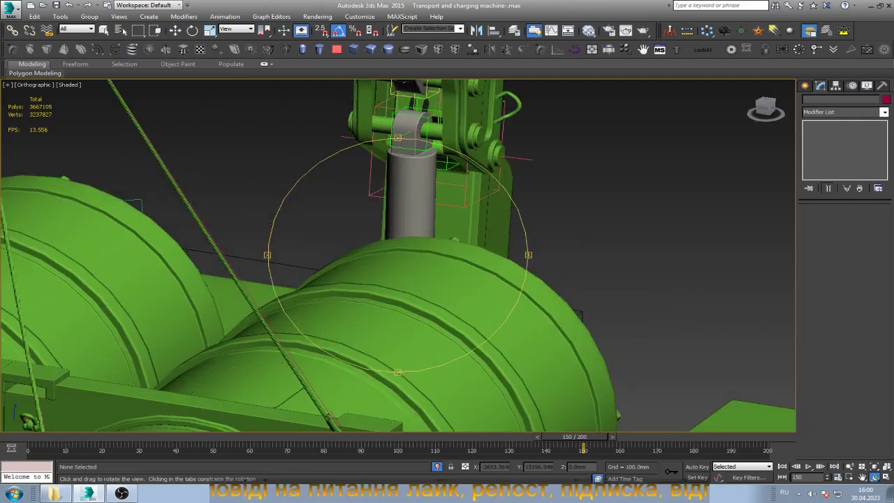
key("w")
left_click(419, 140)
left_click(489, 209)
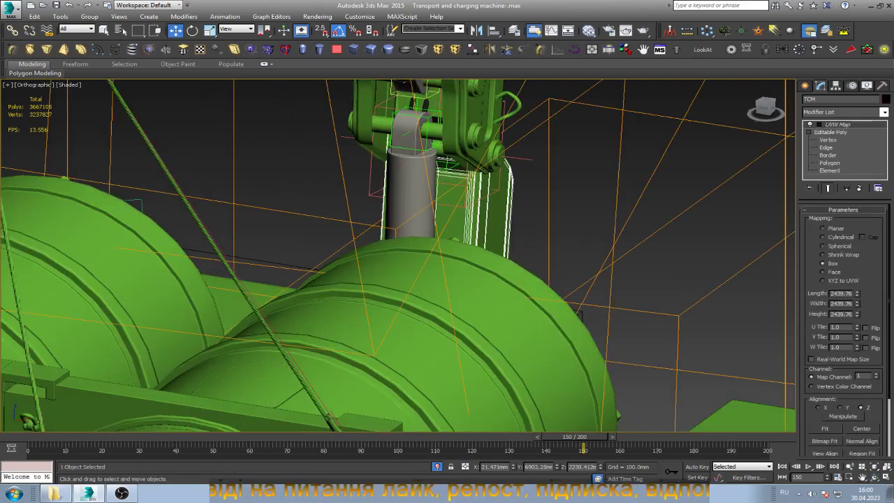
left_click(873, 477)
left_click_drag(447, 279, 363, 272)
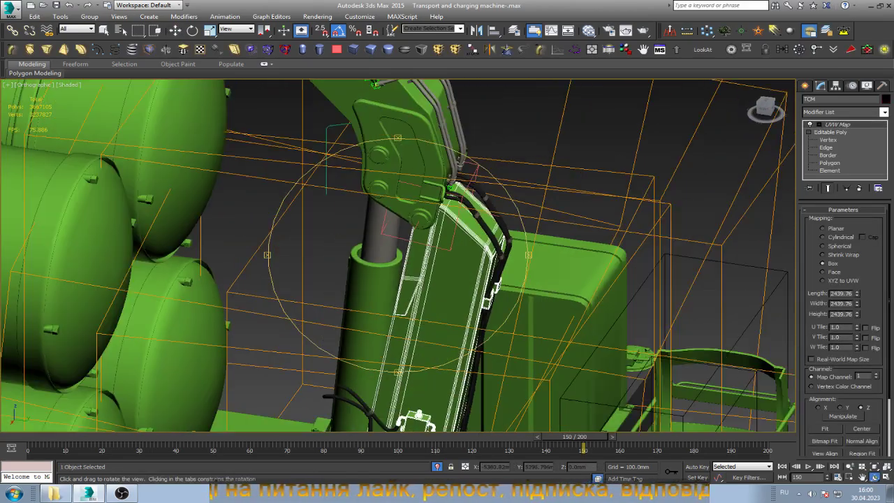
scroll(363, 230, "down", 2)
key("w")
scroll(363, 224, "up", 4)
scroll(363, 217, "up", 4)
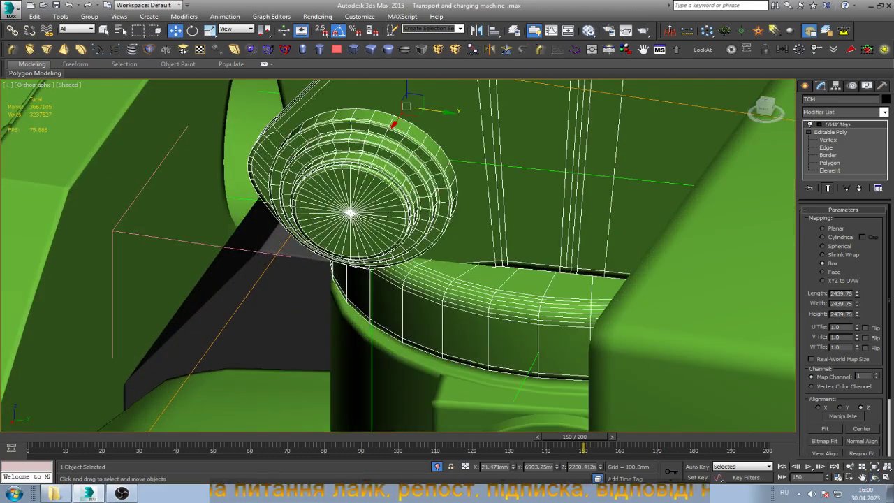
- Select Point042 for rotation at frame 140 with Auto Key turned on
left_click(598, 236)
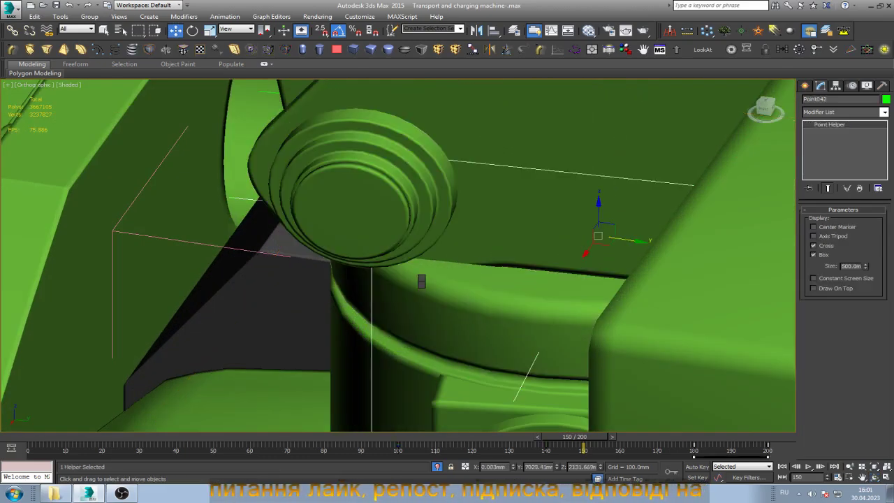
key("e")
left_click_drag(583, 445, 546, 445)
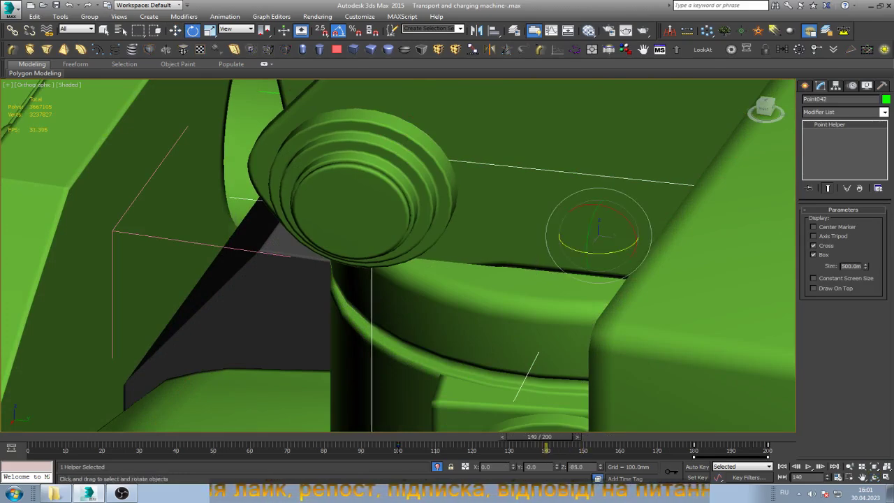
key("n")
key("ctrl+r")
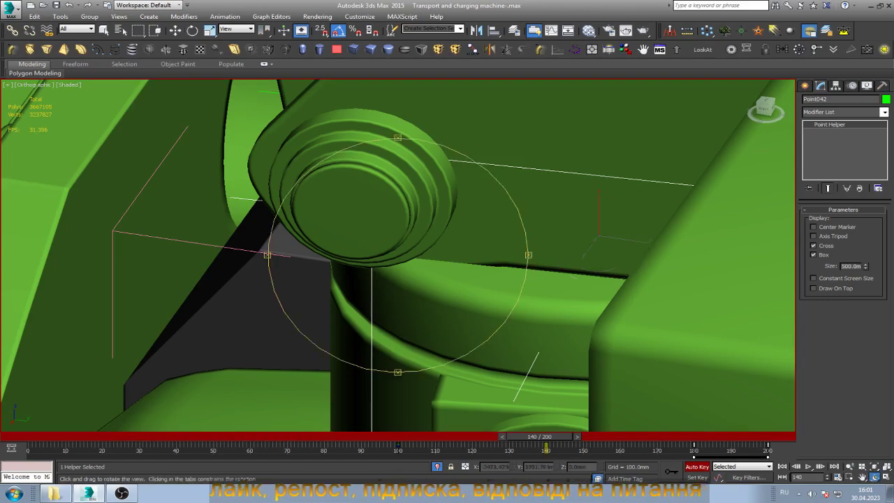
scroll(399, 255, "down", 5)
mouse_move(398, 255)
left_mouse_down()
mouse_move(447, 266)
mouse_move(434, 259)
left_mouse_up()
scroll(398, 255, "down", 3)
scroll(399, 255, "up", 5)
scroll(398, 255, "up", 5)
key("e")
scroll(347, 182, "up", 2)
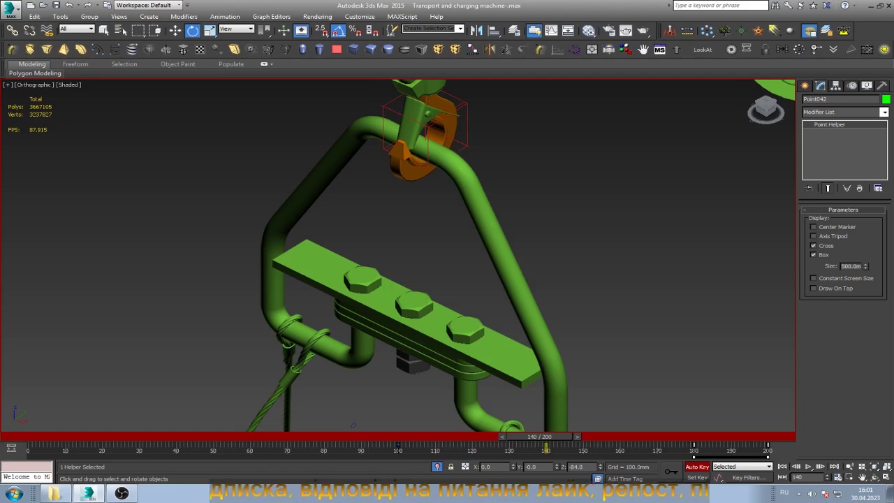
- Turn Auto Key off, try squeezing both Rectangle411 bends inward, then undo it
key("n")
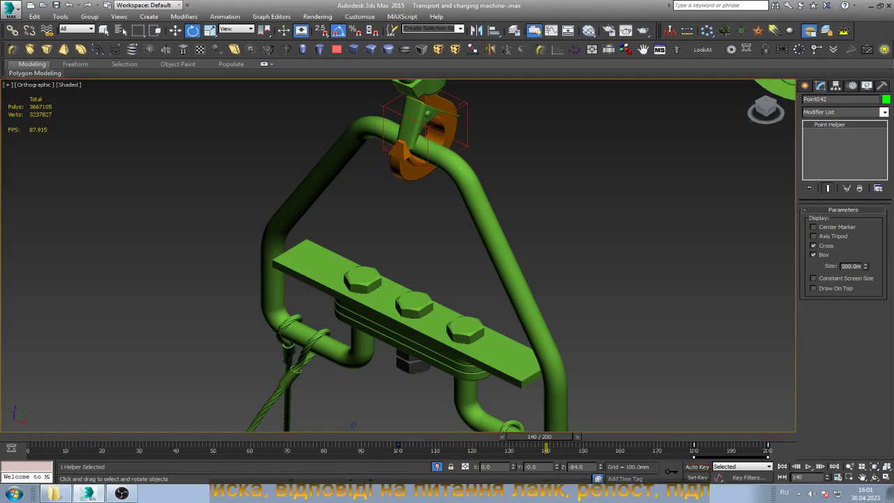
left_click(380, 126)
scroll(402, 98, "up", 3)
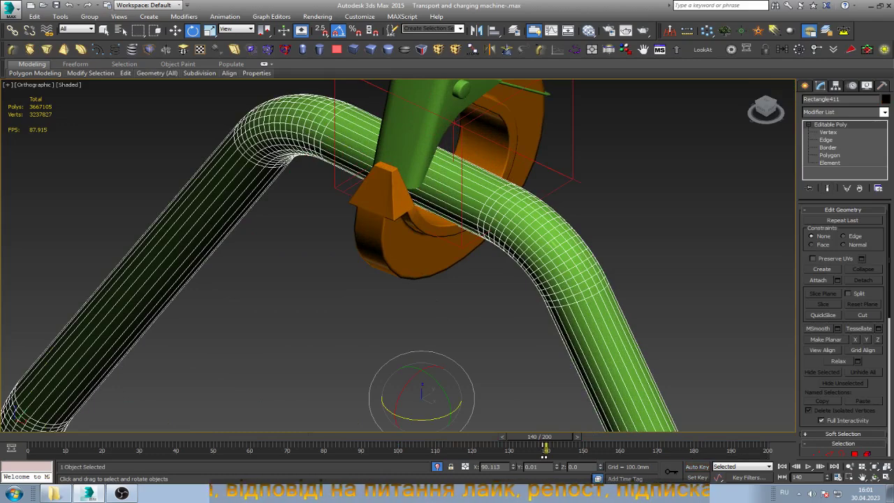
key("1")
key("q")
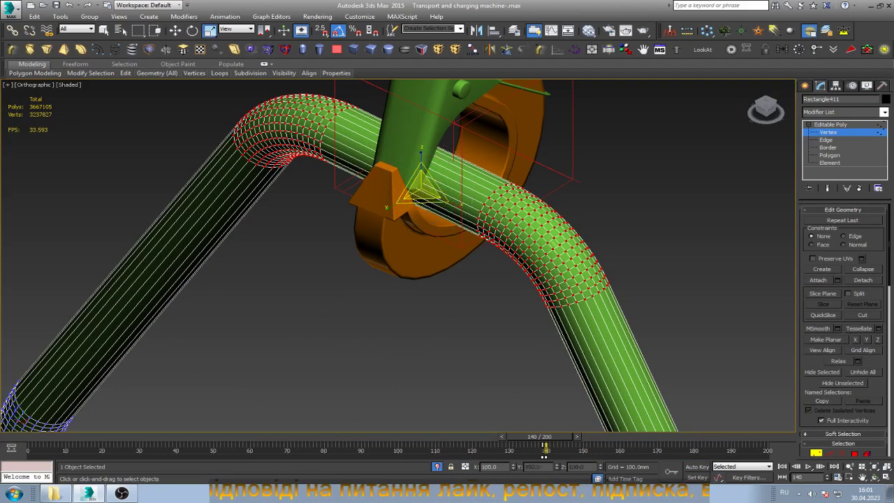
left_click_drag(421, 183, 370, 183)
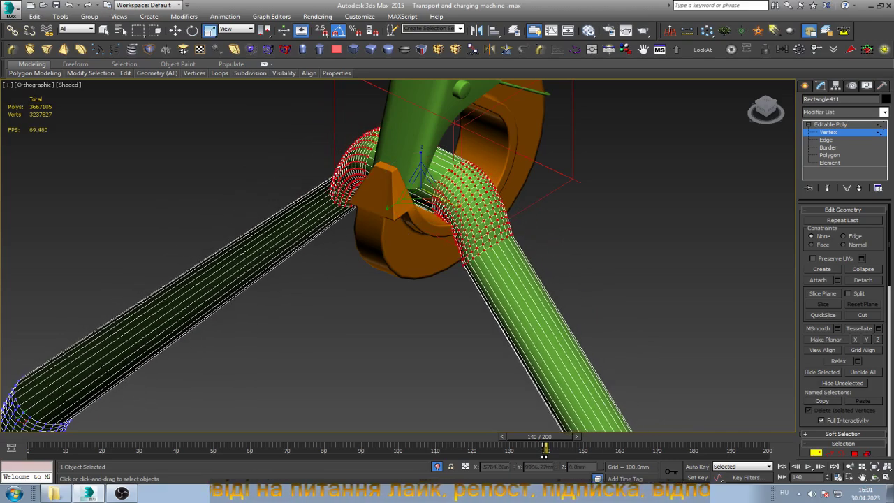
key("ctrl+z")
- Select only the right bend's vertices and slide them inward about -53 mm along X
key("w")
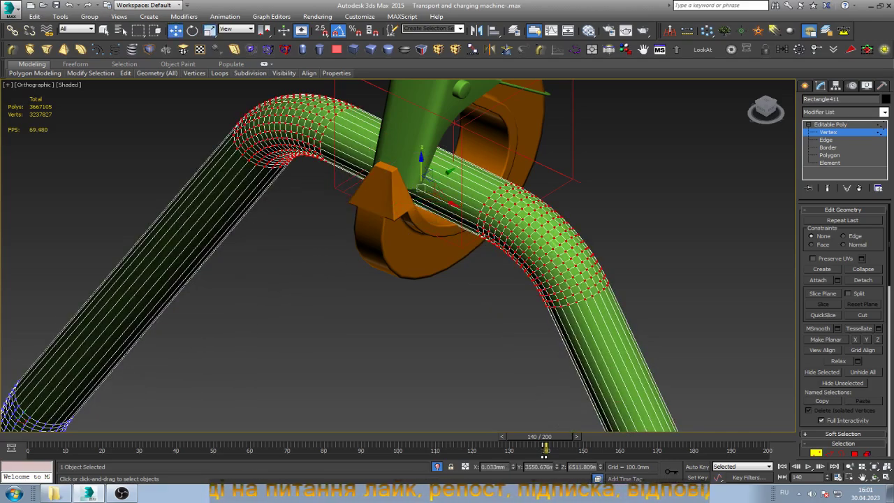
left_click(699, 150)
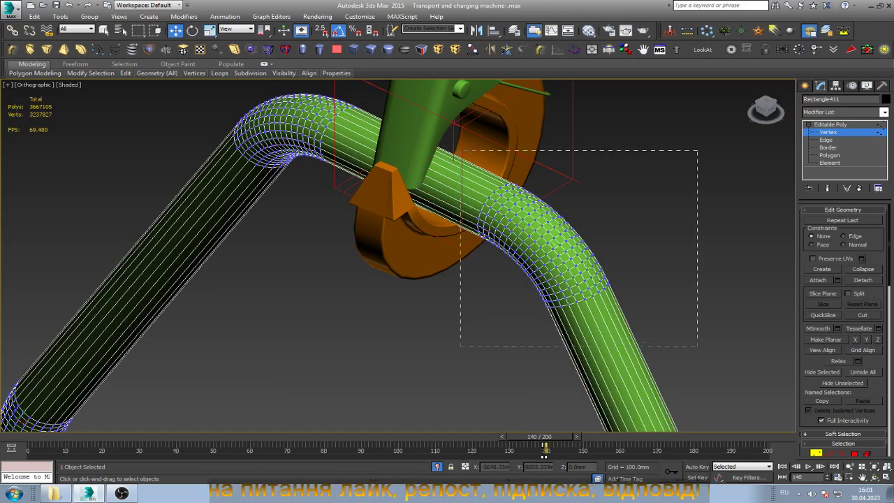
left_click_drag(698, 149, 459, 369)
left_click_drag(567, 260, 489, 210)
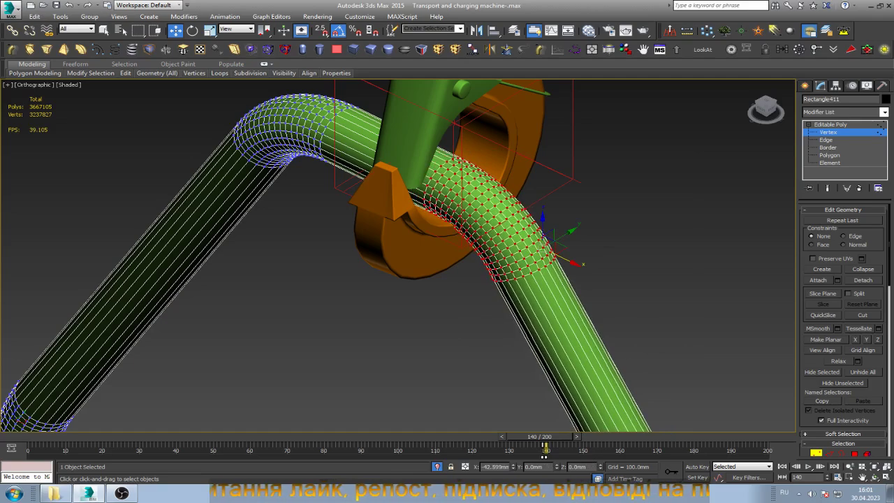
scroll(474, 159, "down", 4)
- Mirror Rectangle411 with a Symmetry modifier along X so both apex bends match
key("1")
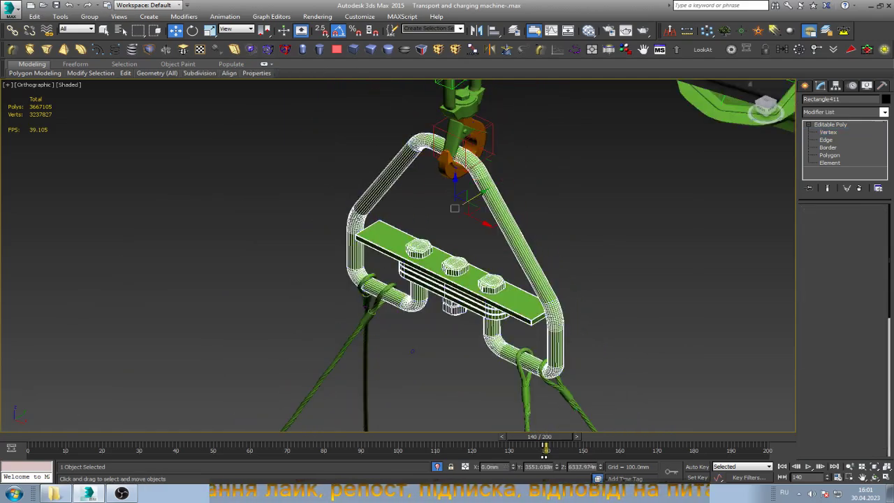
scroll(479, 141, "up", 4)
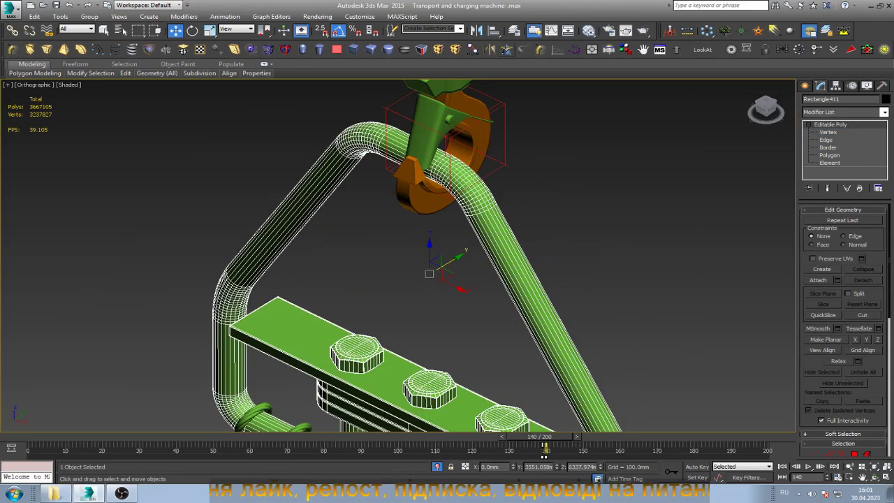
left_click(490, 50)
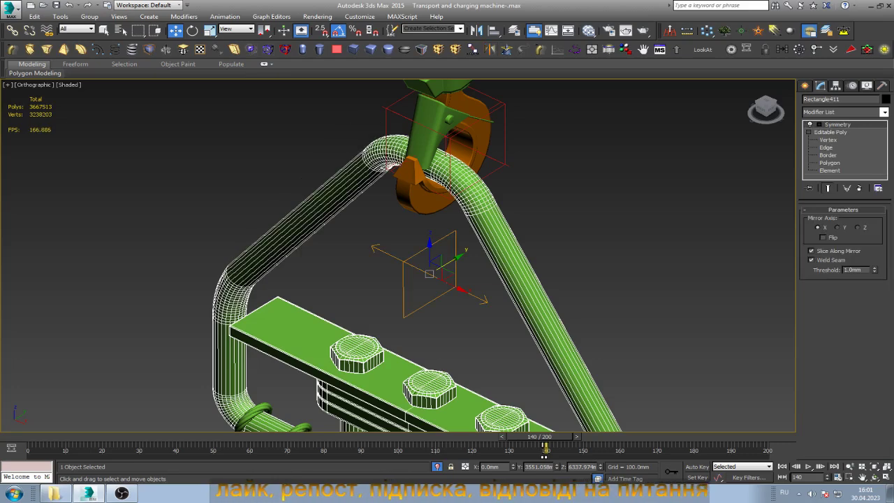
left_click(830, 132)
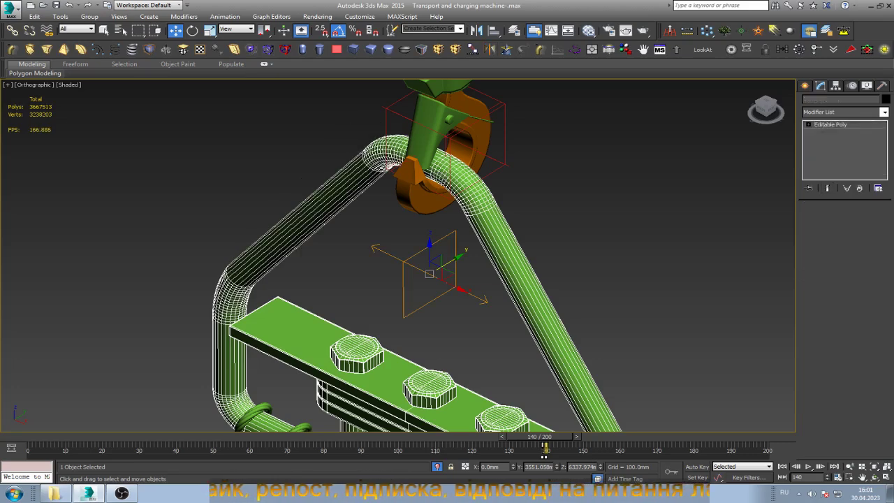
key("ctrl+d")
- Orbit to frame the hook and crane arm, clear the selection, and start a Point helper
middle_click_drag(439, 178, 489, 209, "alt")
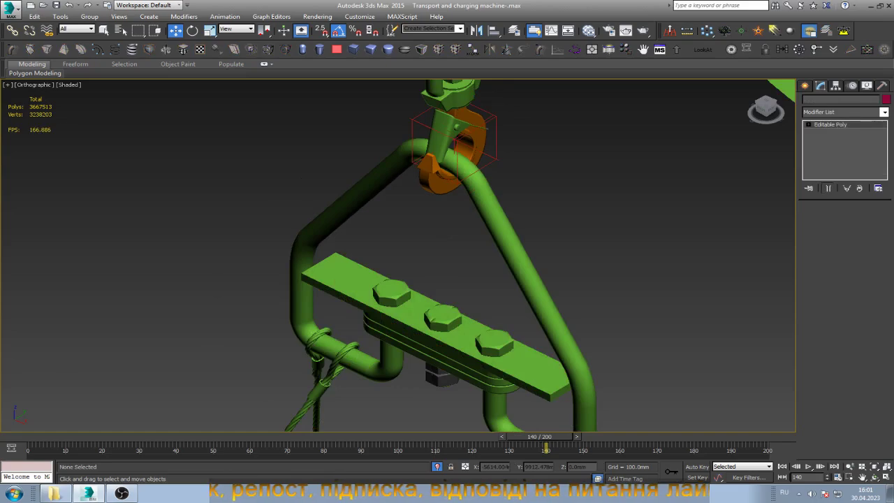
left_click(489, 231)
middle_click_drag(447, 279, 419, 301, "alt")
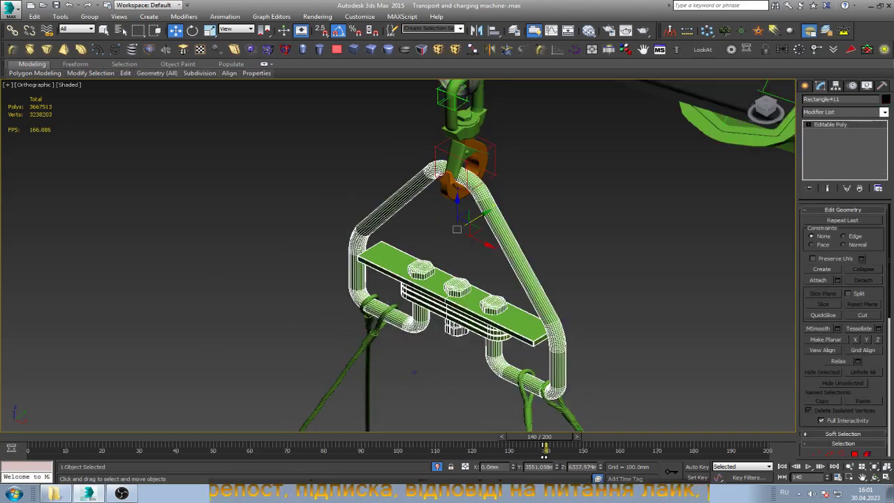
key("ctrl+r")
left_click_drag(415, 372, 363, 335)
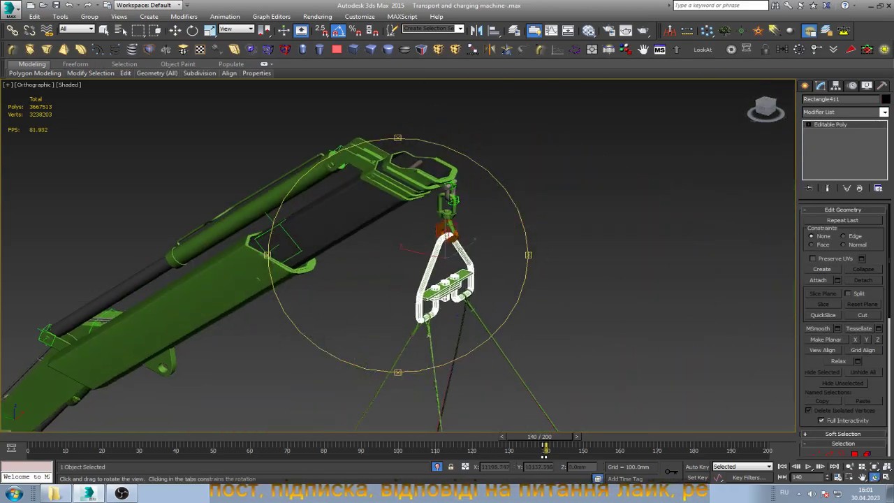
scroll(447, 259, "up", 5)
key("w")
left_click(594, 280)
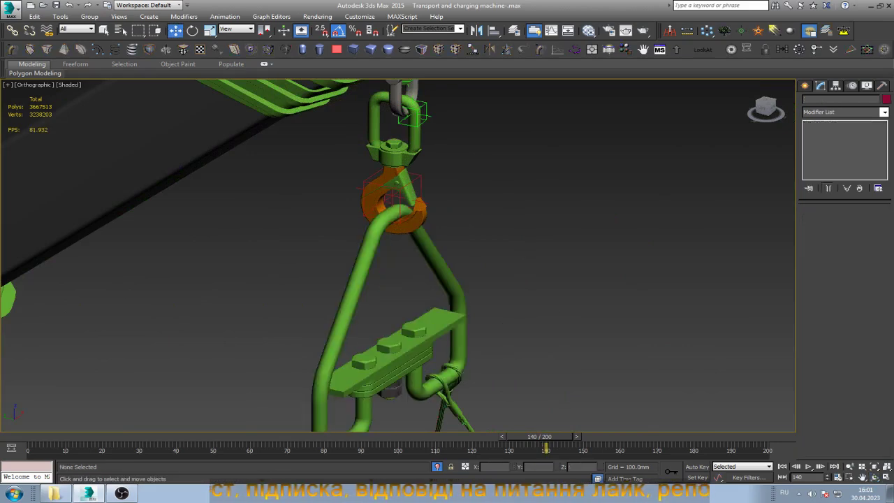
left_click(742, 30)
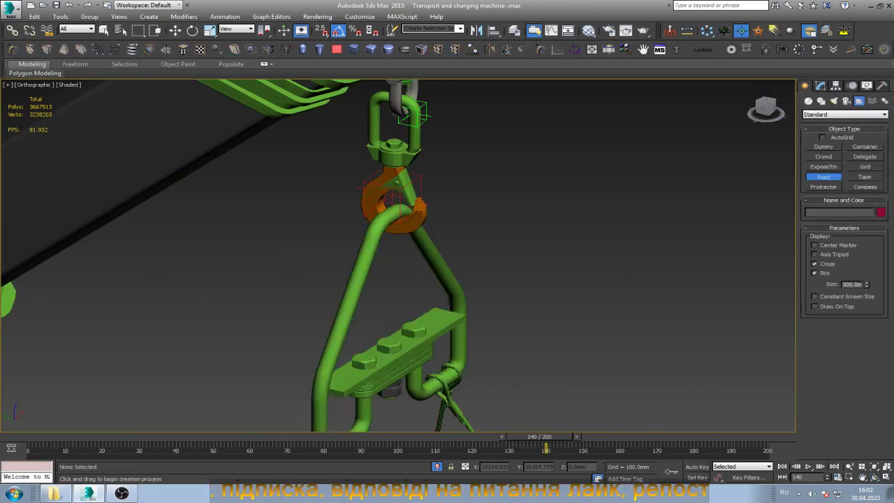
- Create Point046 and align its X, Y and Z position to Rectangle411's pivot
left_click(654, 234)
right_click(653, 234)
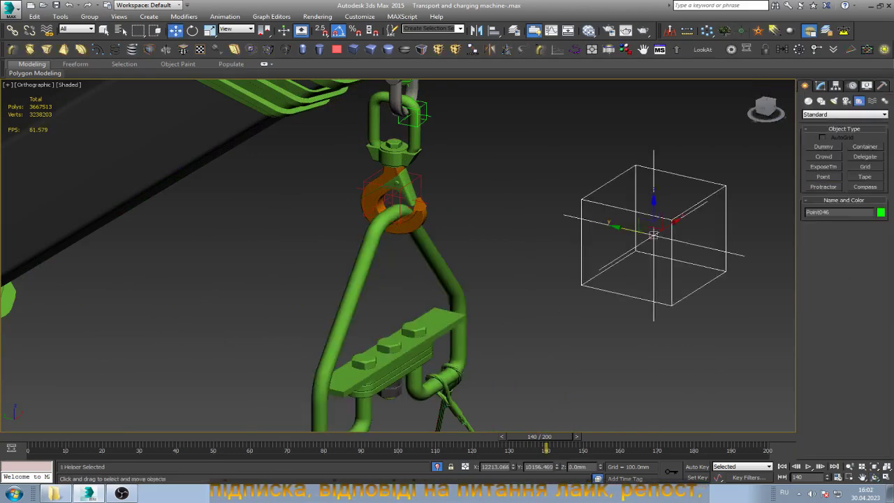
key("alt+a")
left_click(653, 235)
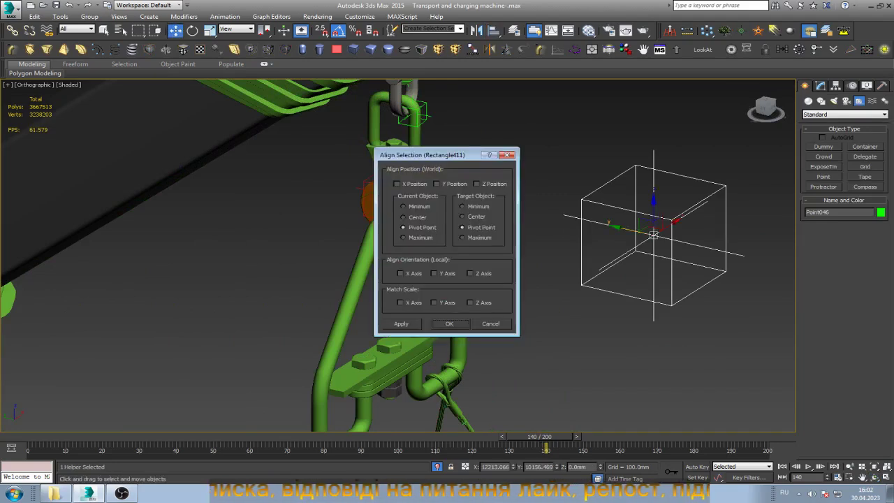
left_click(396, 184)
left_click(438, 184)
left_click(477, 184)
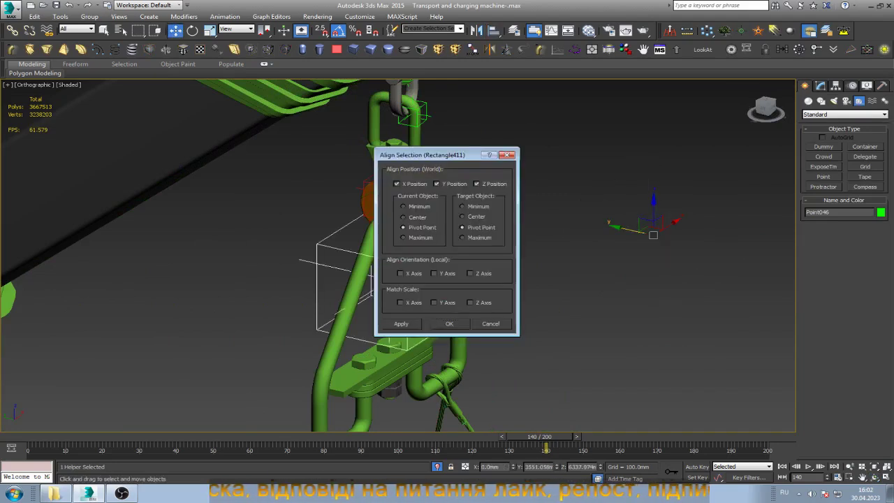
left_click(491, 324)
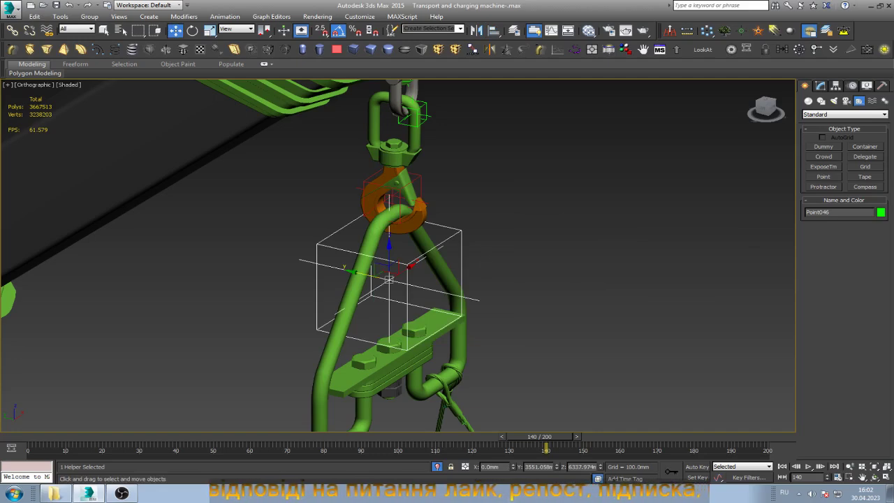
- Select the green tube frame and play the animation
key("ctrl+d")
left_click(388, 203)
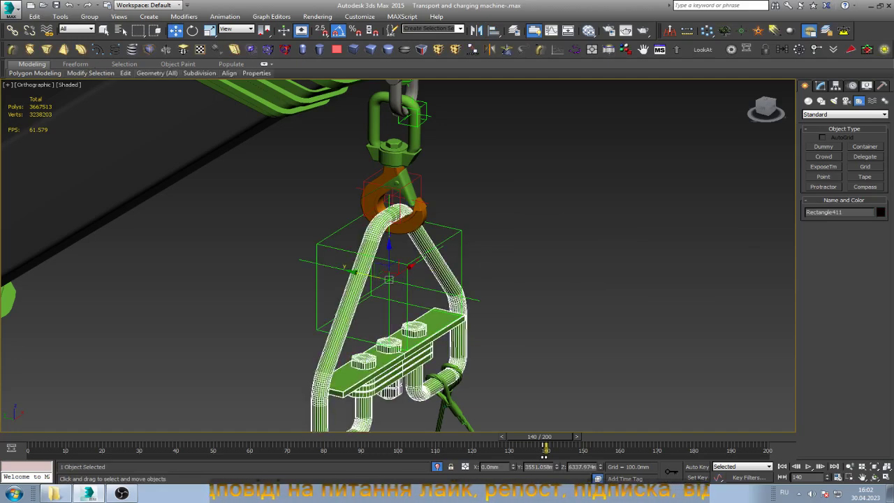
key("/")
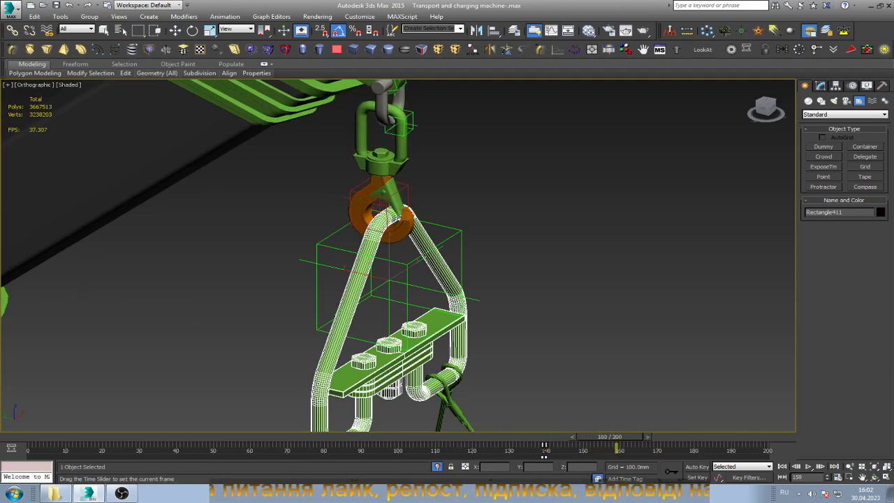
- Step the time slider to frame 160 and select Point046
key("w")
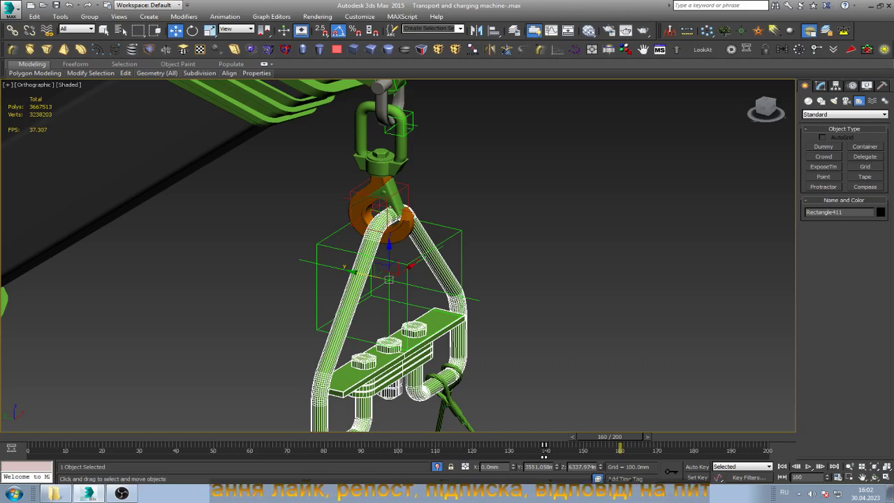
key("q")
key("comma")
key("comma")
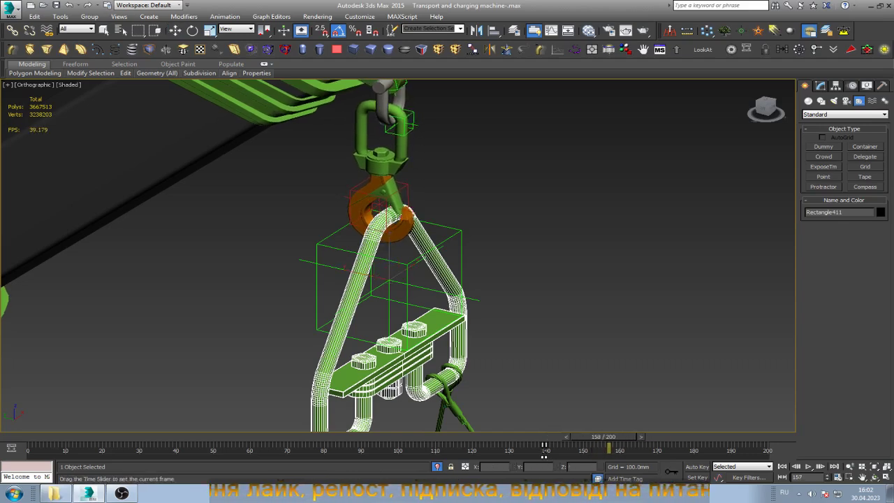
key("period")
key("period")
key("w")
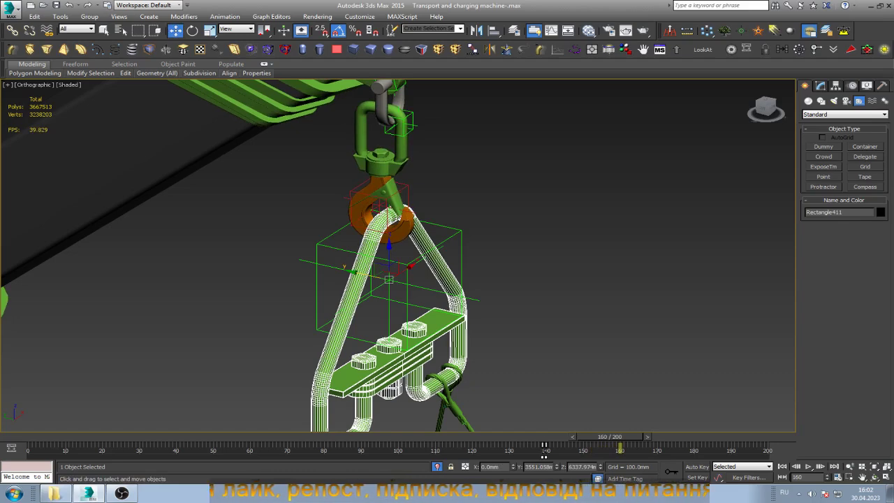
left_click(388, 279)
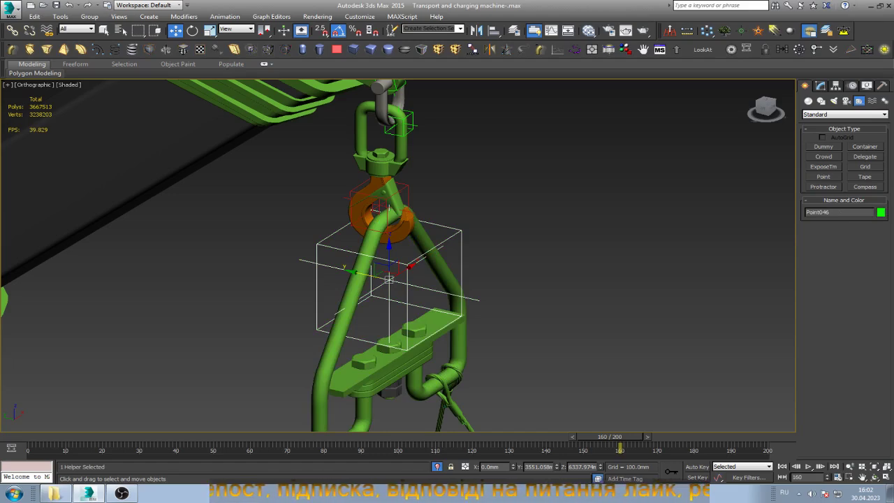
scroll(462, 225, "up", 2)
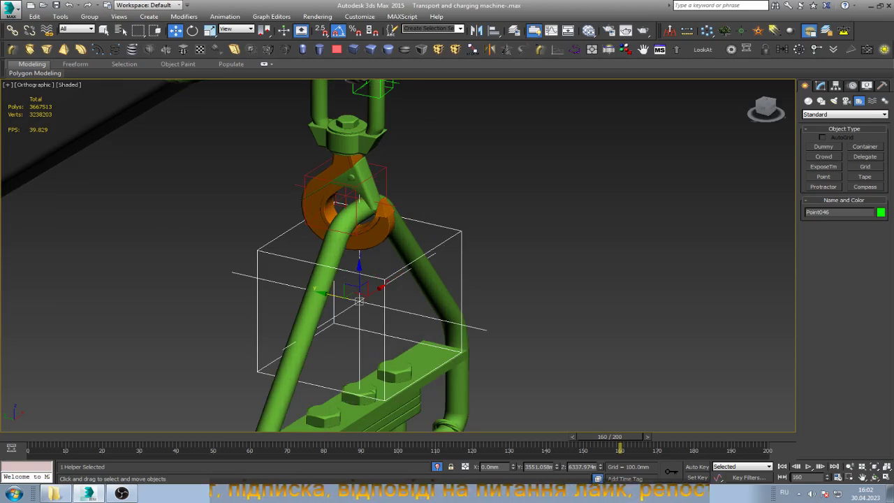
- Clone the helper as an independent copy, Point047, and set its size to 200
key("ctrl+v")
left_click(405, 220)
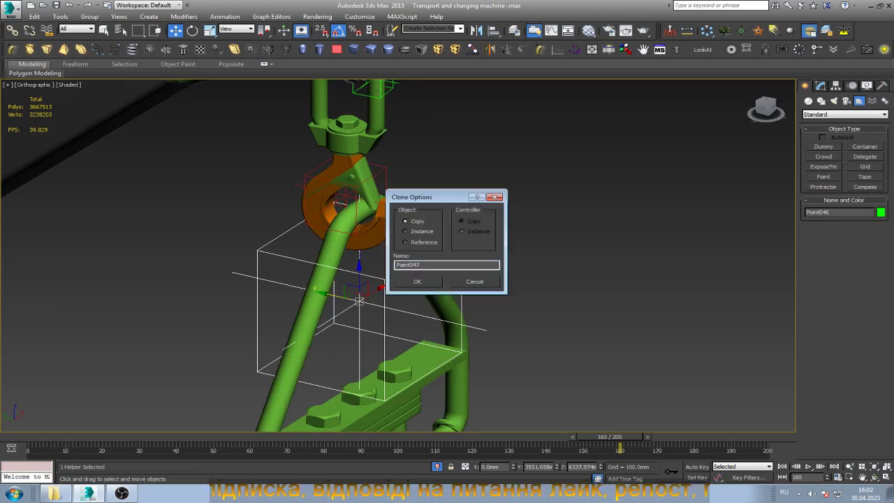
key("Return")
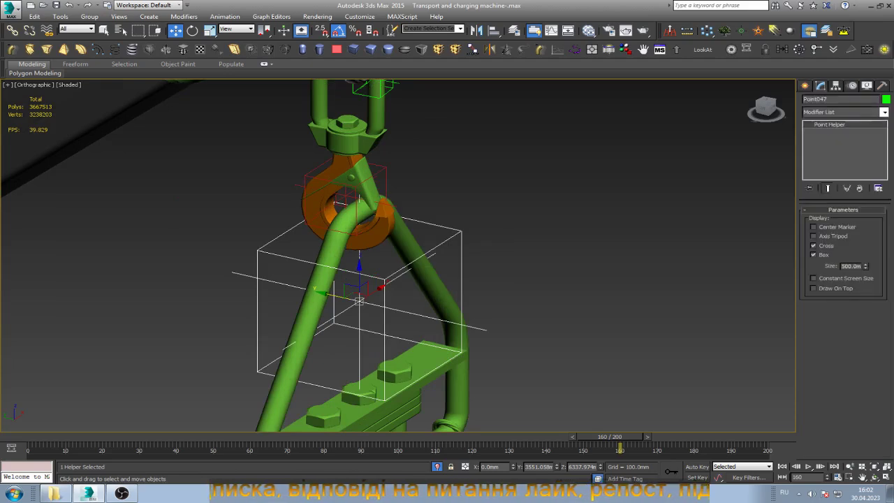
right_click(865, 266)
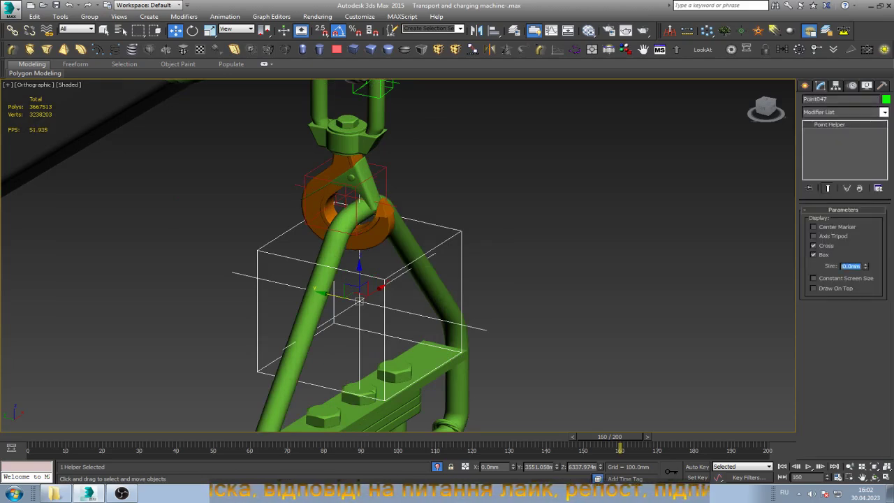
type("100")
key("Return")
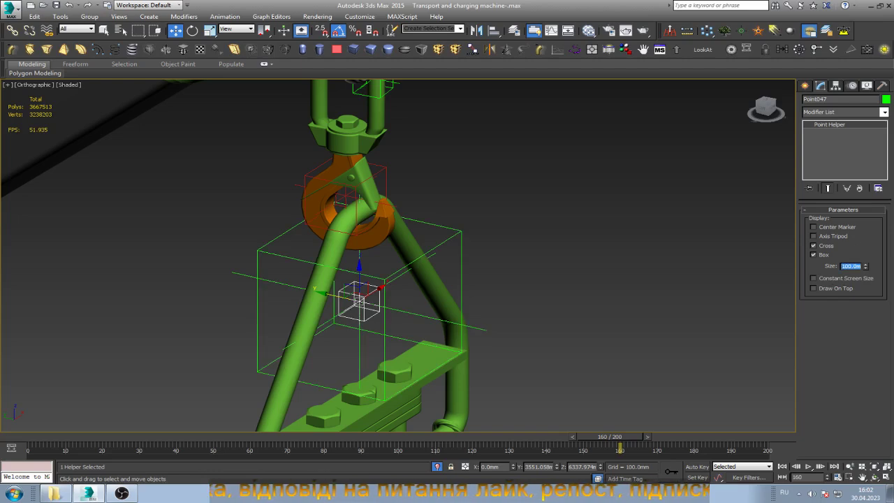
type("200")
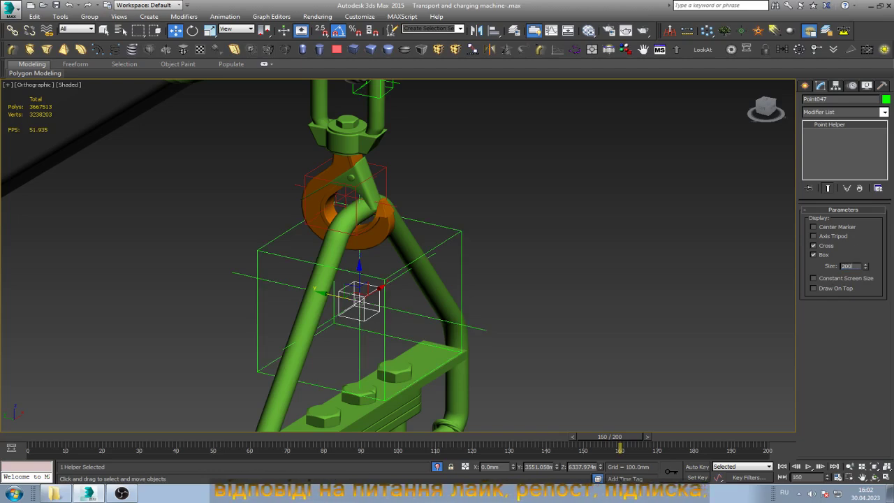
key("Return")
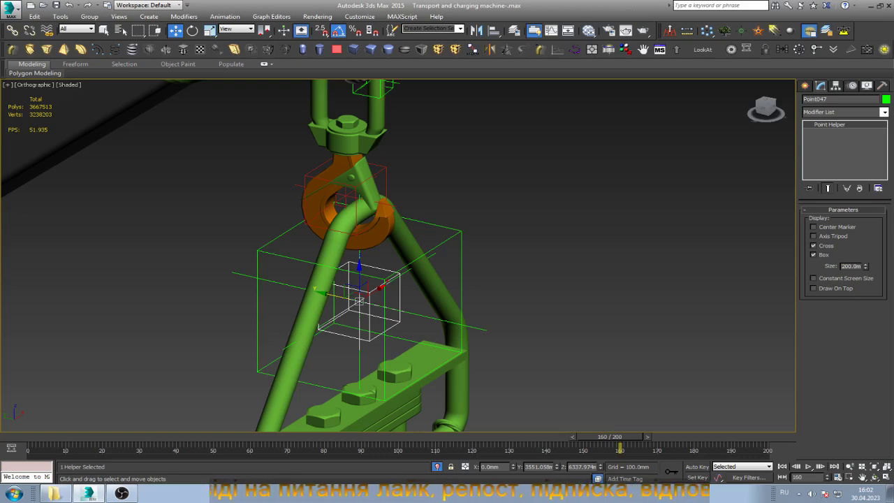
- Briefly try Select and Link on the tube frame, then reselect Point047
left_click(300, 335)
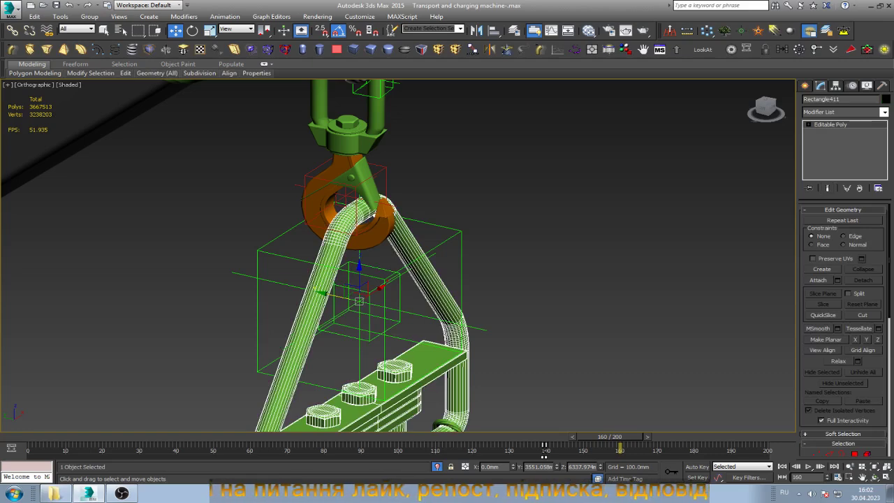
left_click(12, 30)
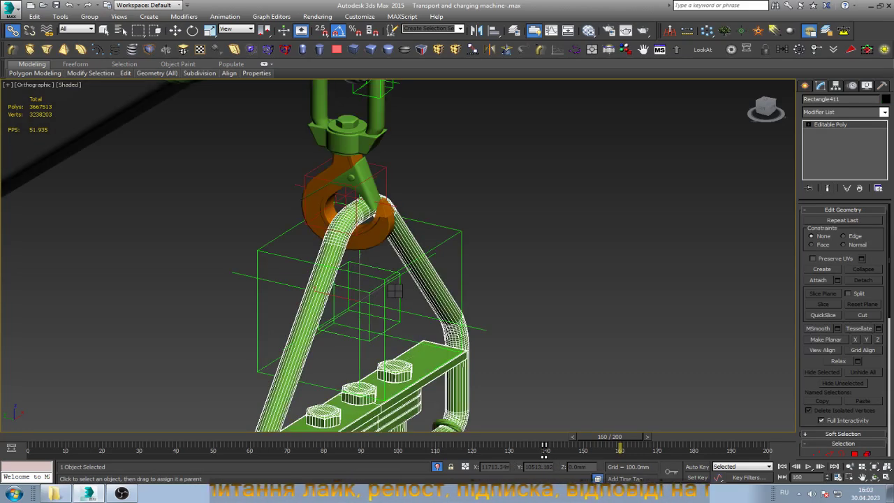
key("w")
left_click(358, 301)
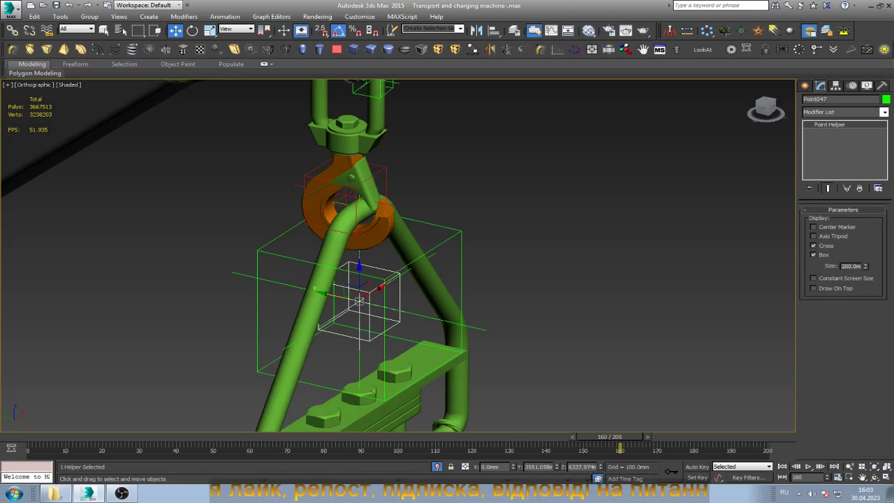
- Change Point047's object colour to pink and switch Auto Key on
left_click(886, 99)
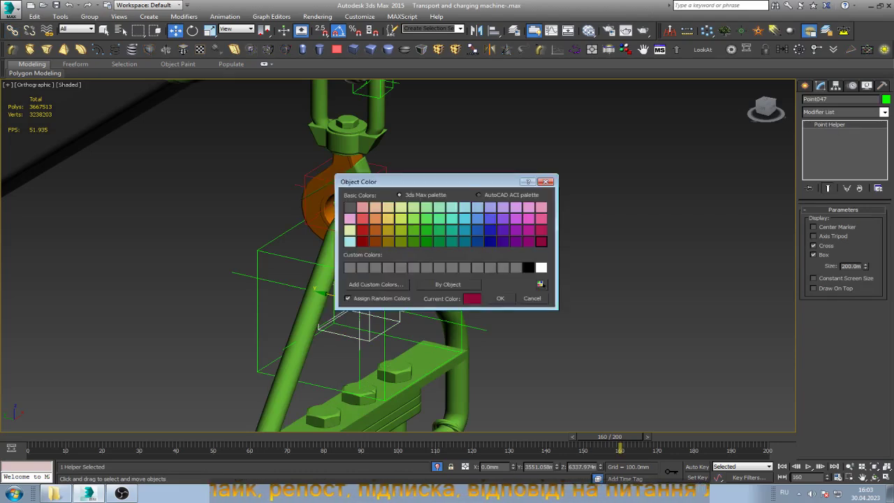
left_click(529, 218)
left_click(501, 299)
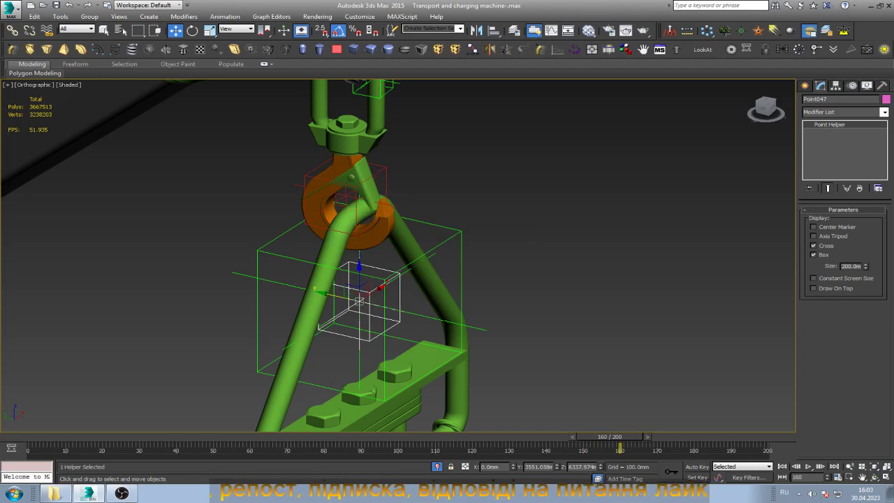
key("n")
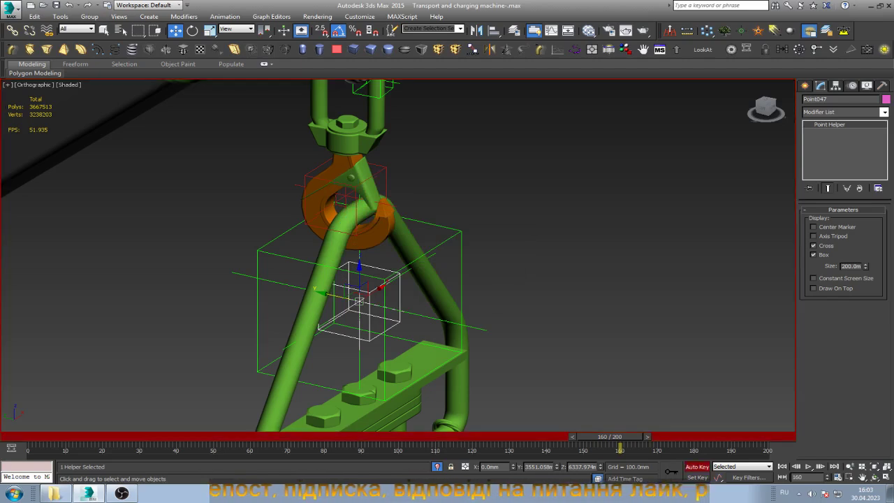
- Replace Point047's Position controller with a Position Constraint in the Motion panel
left_click(852, 85)
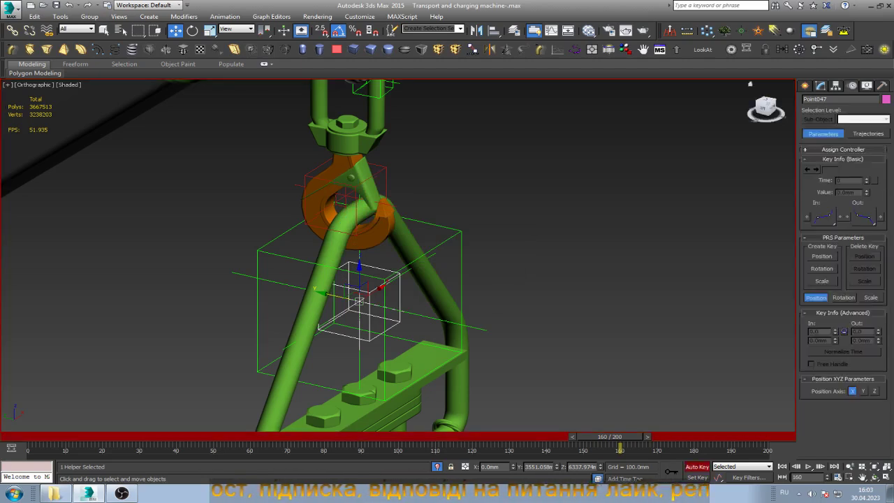
left_click(852, 85)
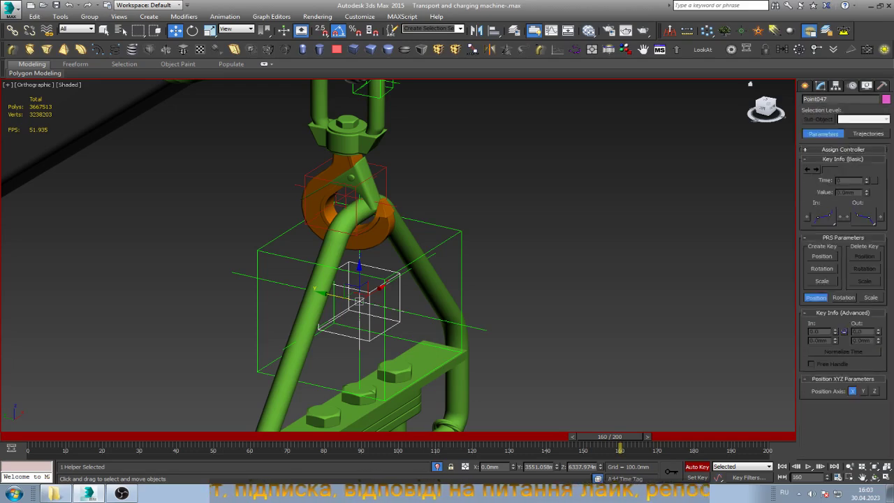
left_click(843, 148)
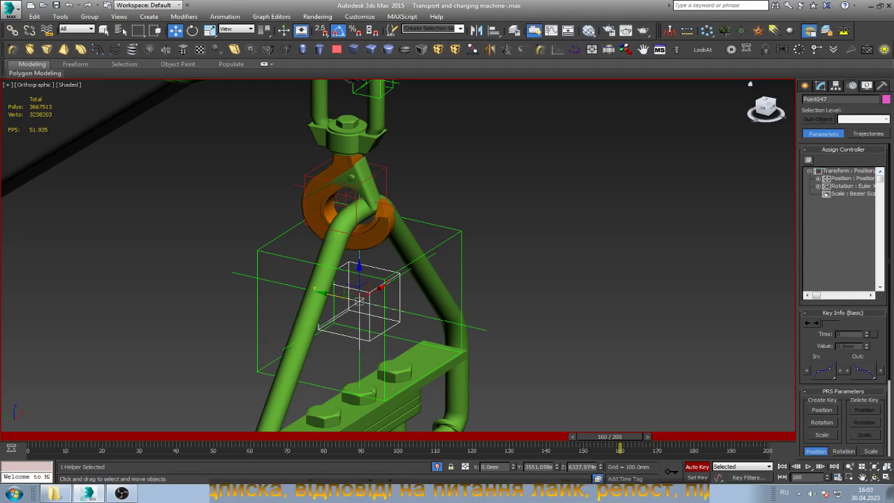
left_click(849, 178)
left_click(808, 159)
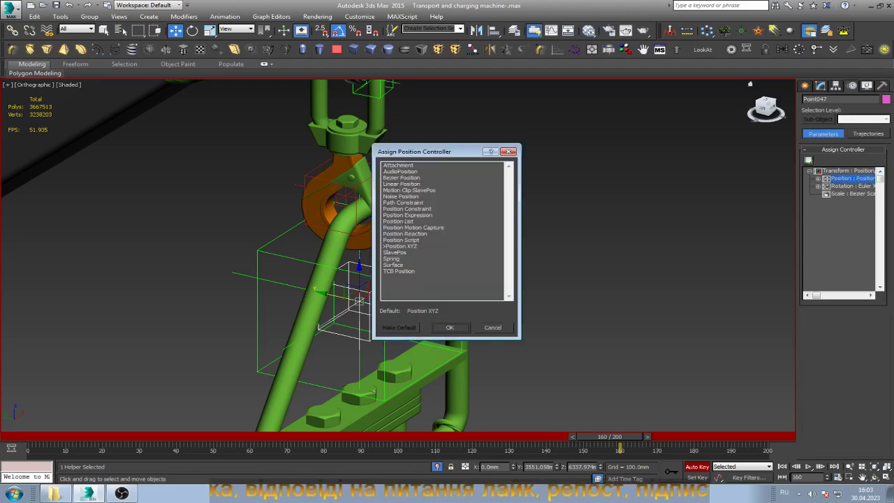
left_click(408, 209)
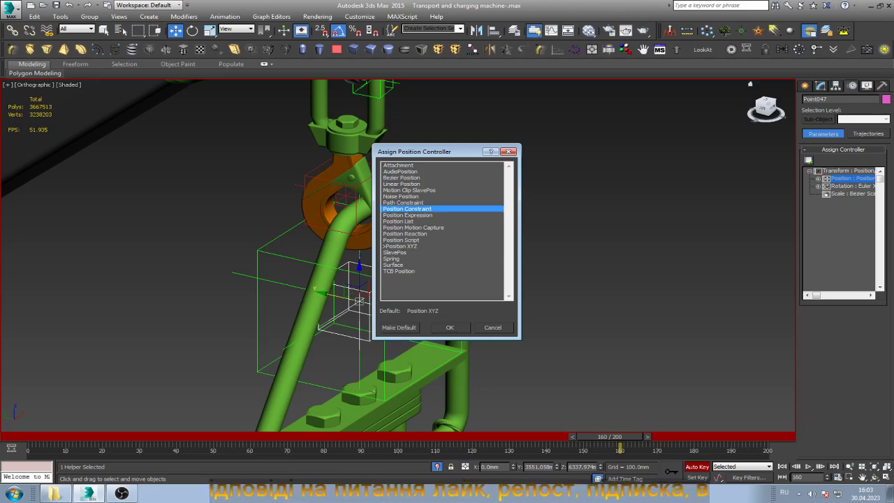
left_click(449, 327)
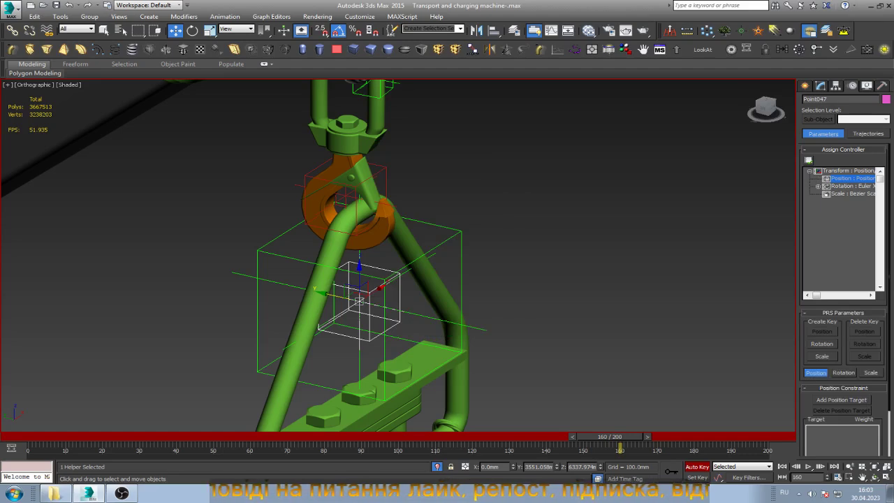
left_click(842, 400)
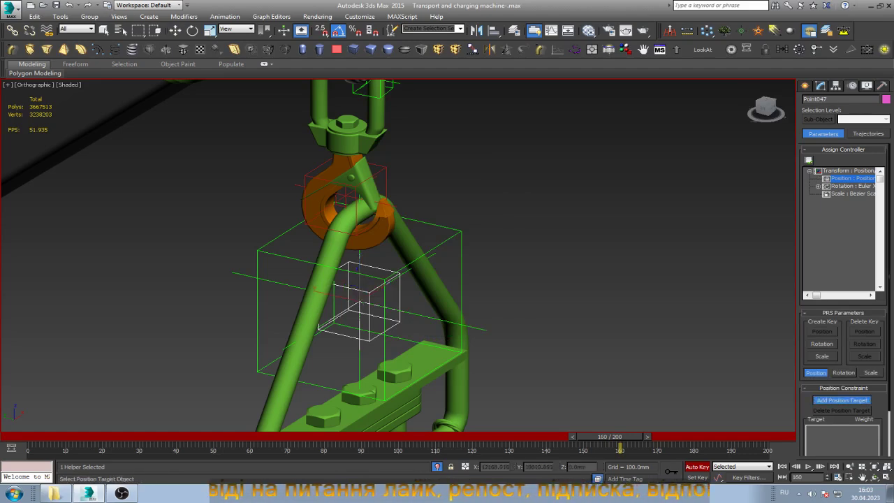
- Add Point045 and Point046 as position targets, each weighted 50
left_click(349, 185)
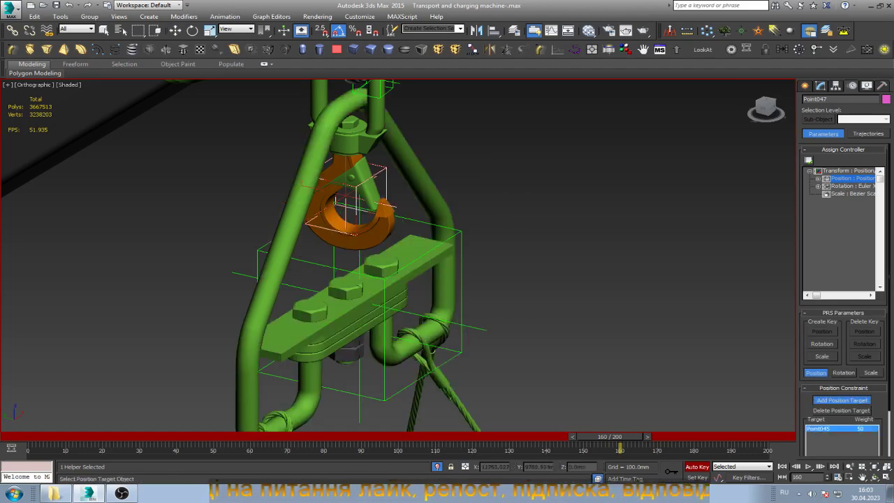
left_click(475, 285)
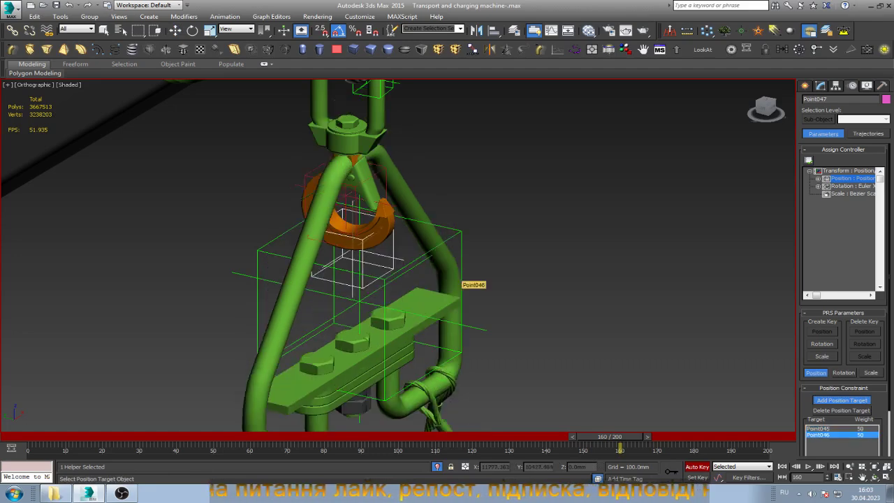
key("w")
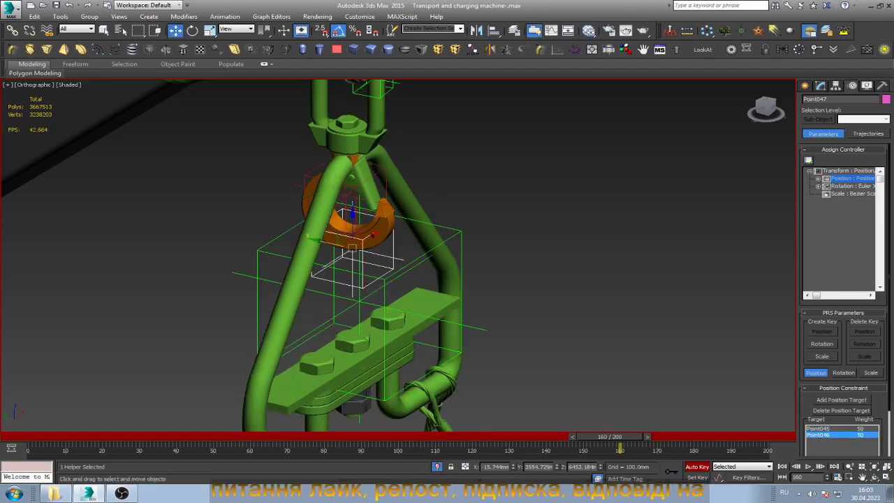
scroll(841, 314, "down", 2)
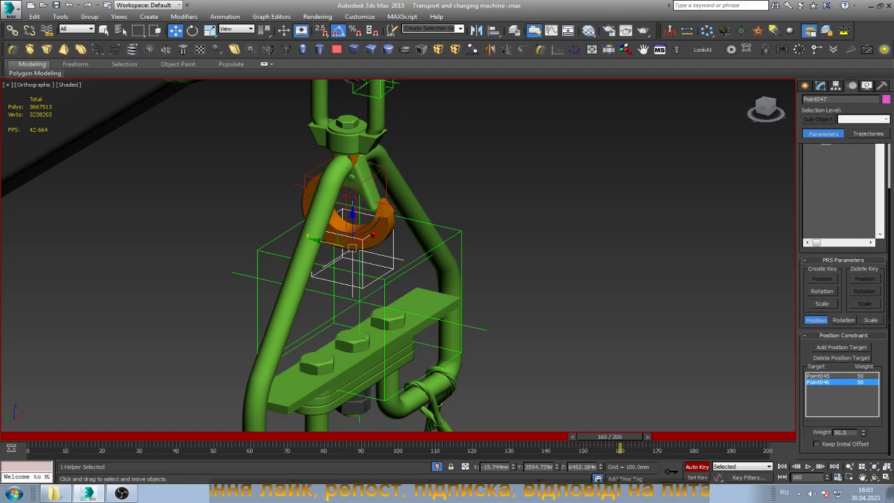
- Set Point046's constraint weight to 100, after trying 0 and 50, and Point045's to 0
left_click_drag(353, 213, 354, 218)
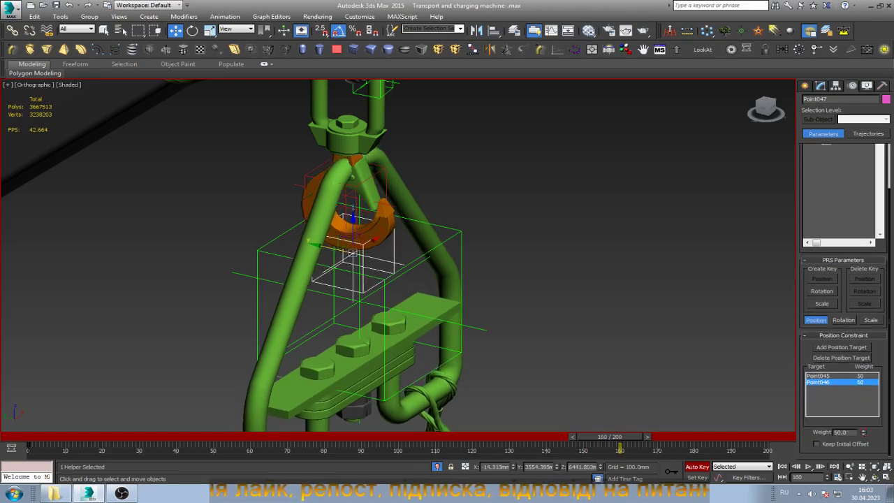
type("0")
key("Return")
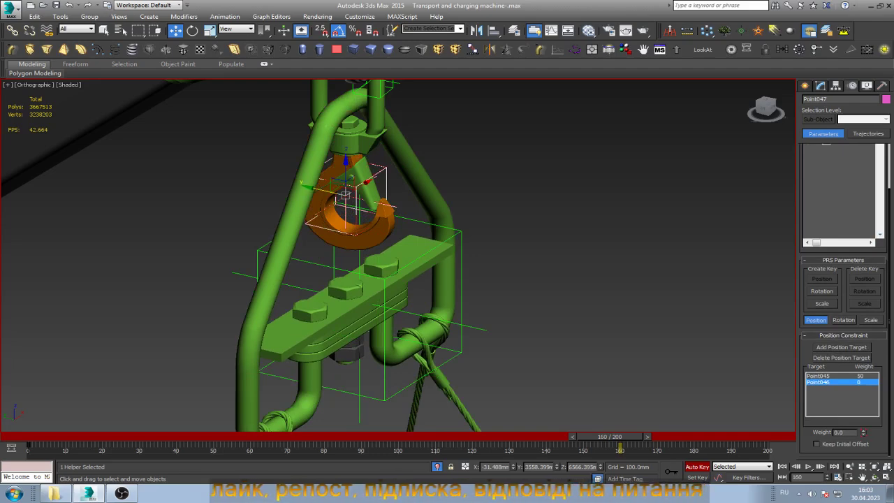
double_click(838, 432)
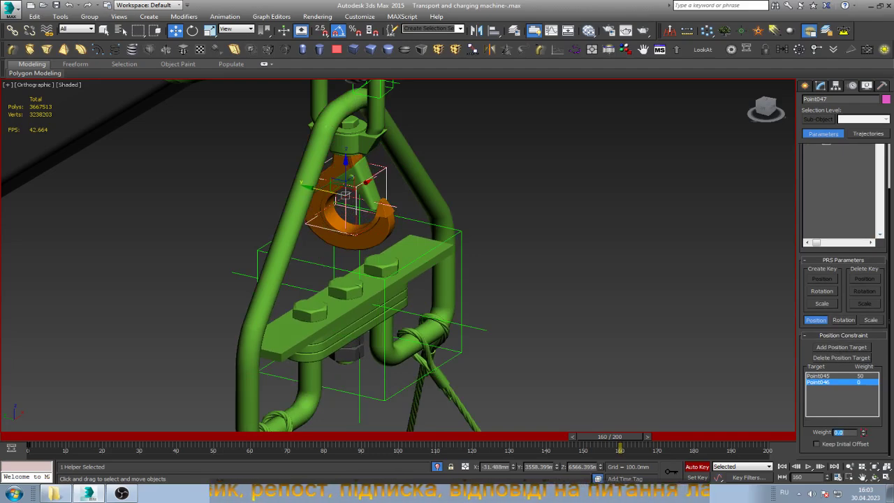
type("50")
key("Return")
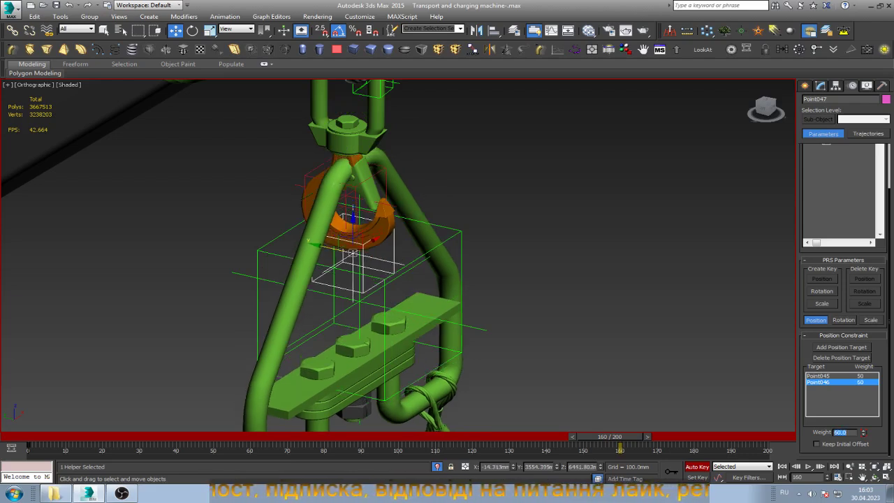
type("100")
key("Return")
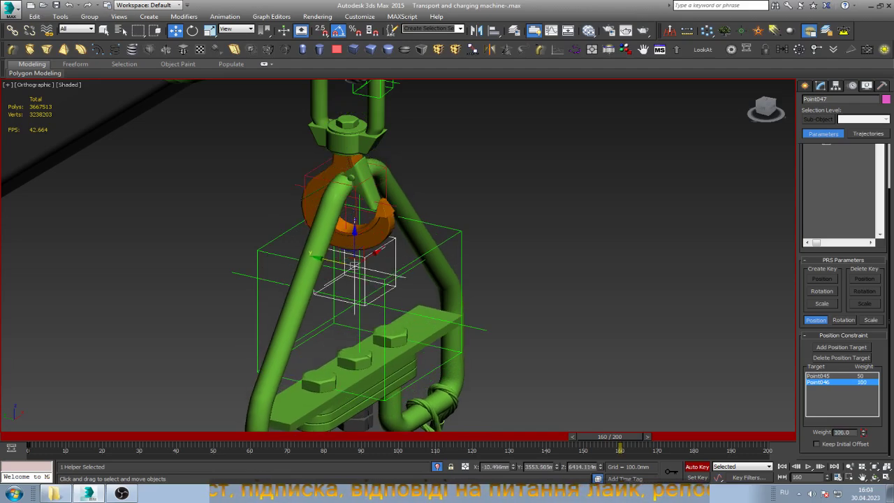
left_click(821, 376)
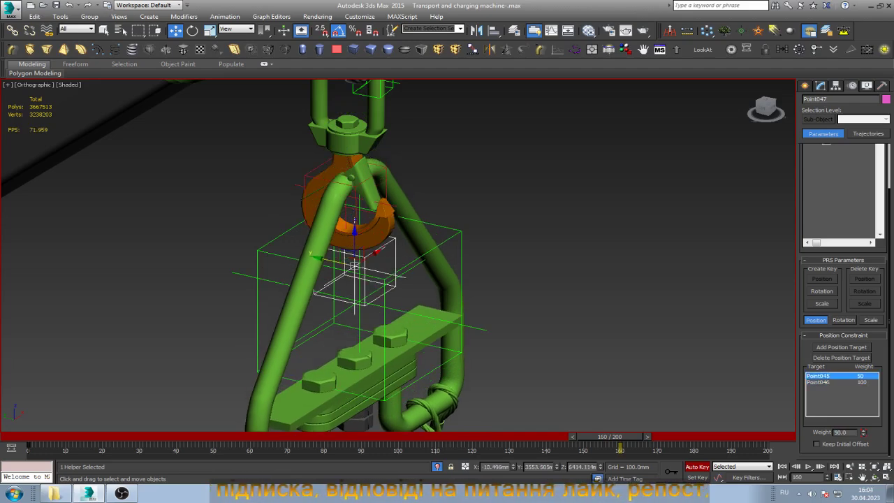
type("0")
key("Return")
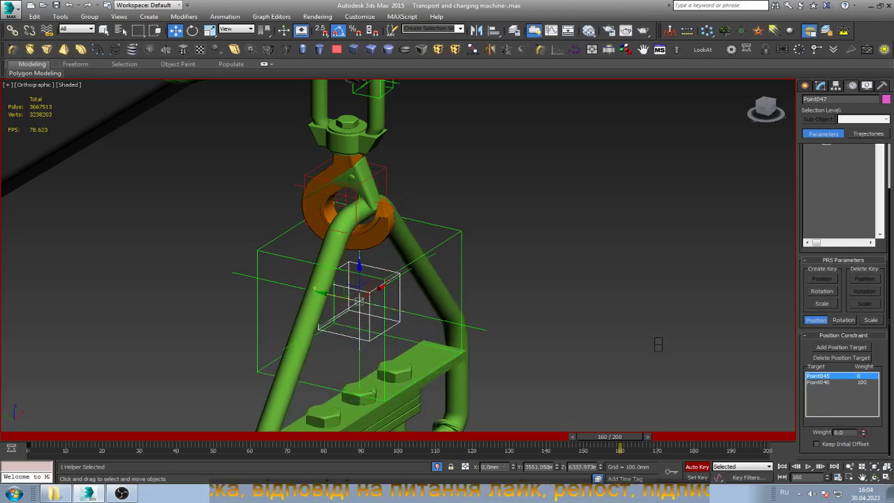
- Zoom to the hook and move the weight key from frame 0 to frame 160
scroll(538, 235, "down", 5)
scroll(538, 235, "down", 5)
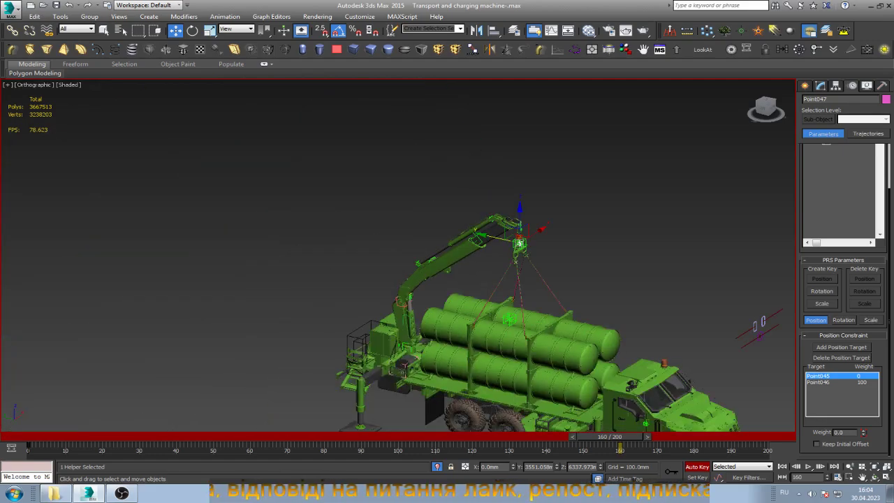
scroll(479, 329, "up", 3)
scroll(479, 328, "up", 3)
scroll(480, 329, "up", 3)
scroll(479, 328, "up", 2)
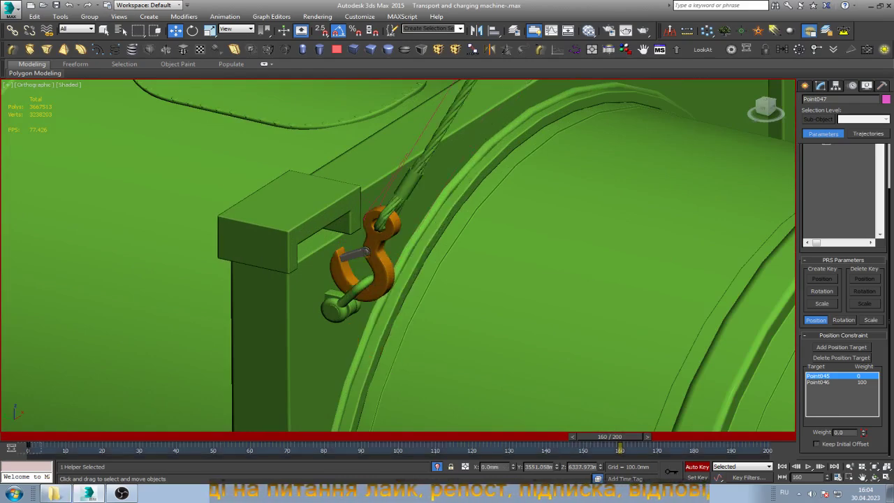
left_click_drag(29, 447, 618, 447)
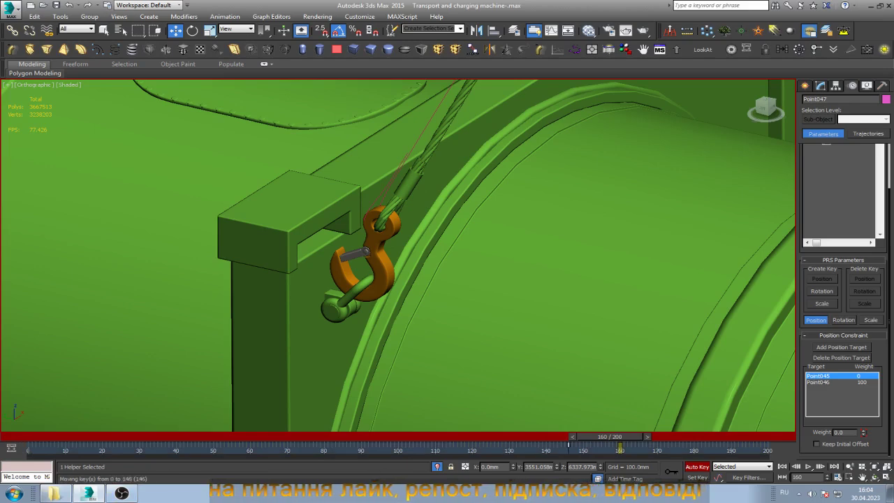
- Test Point045's weight by entering 50 and then raising its spinner toward 100
double_click(838, 433)
type("50")
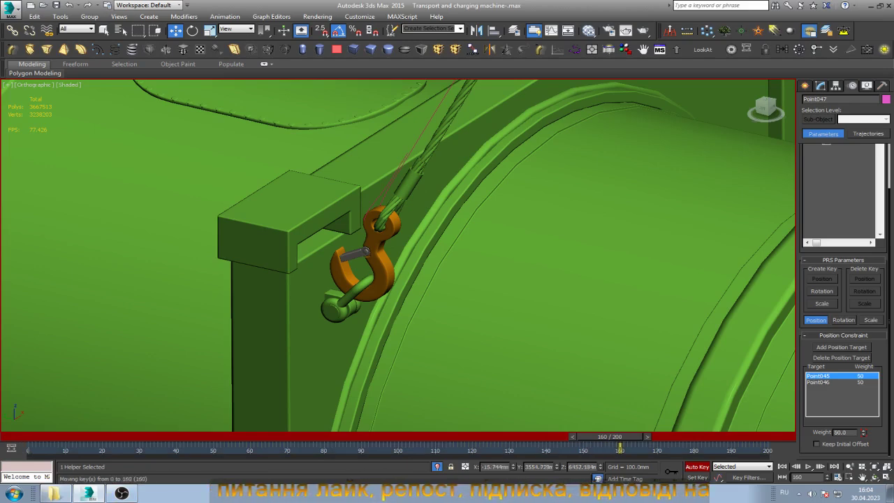
key("Return")
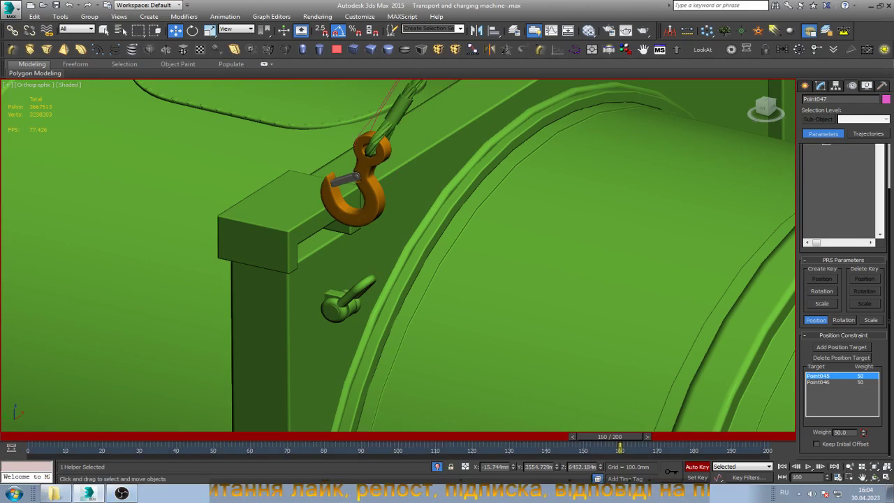
mouse_move(863, 433)
left_mouse_down()
mouse_move(863, 405)
mouse_move(863, 461)
left_mouse_up()
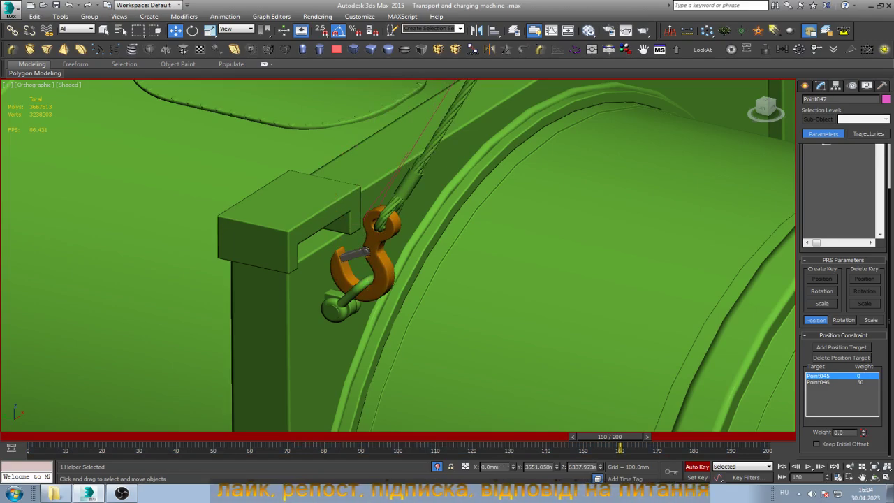
scroll(630, 343, "down", 3)
scroll(630, 344, "down", 3)
scroll(629, 344, "down", 3)
scroll(301, 203, "up", 3)
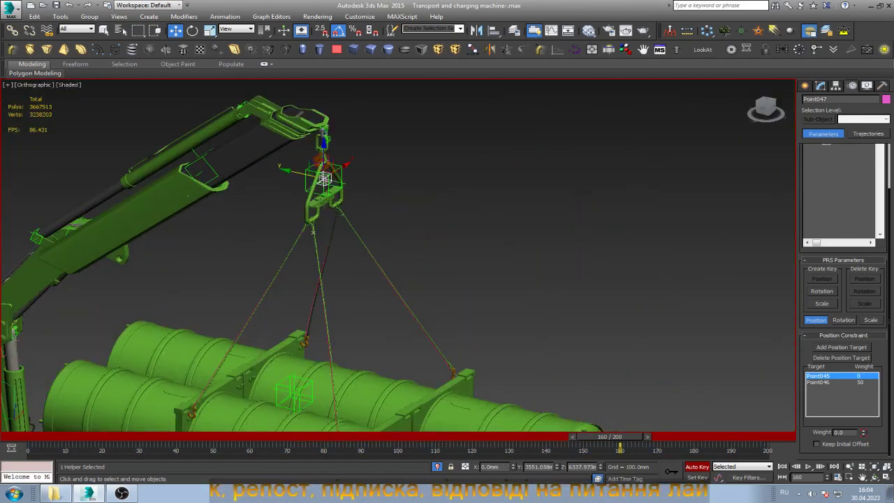
- At frame 200, set Point045's weight to 100 and Point046's to 0
left_click_drag(619, 440, 769, 441)
key("w")
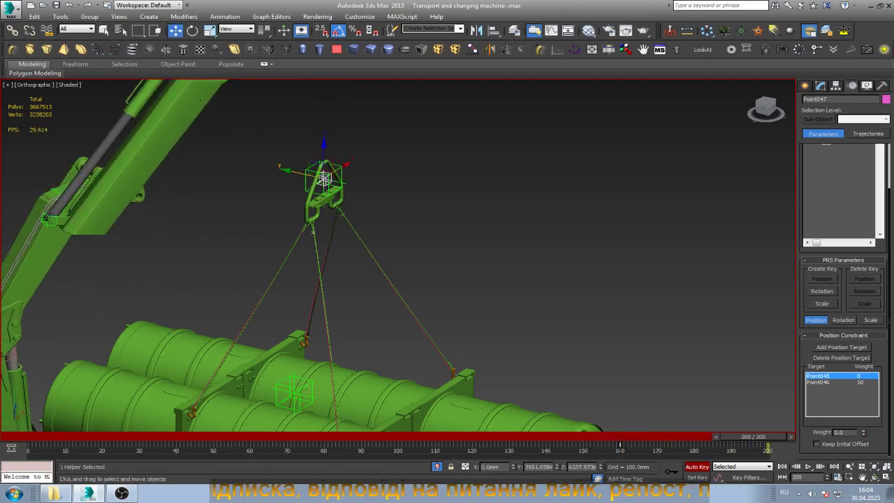
left_click_drag(863, 430, 863, 391)
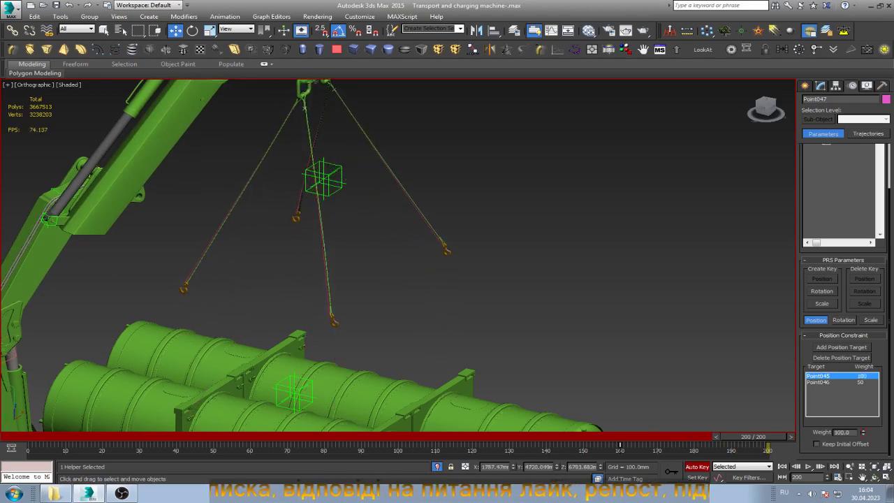
left_click(821, 382)
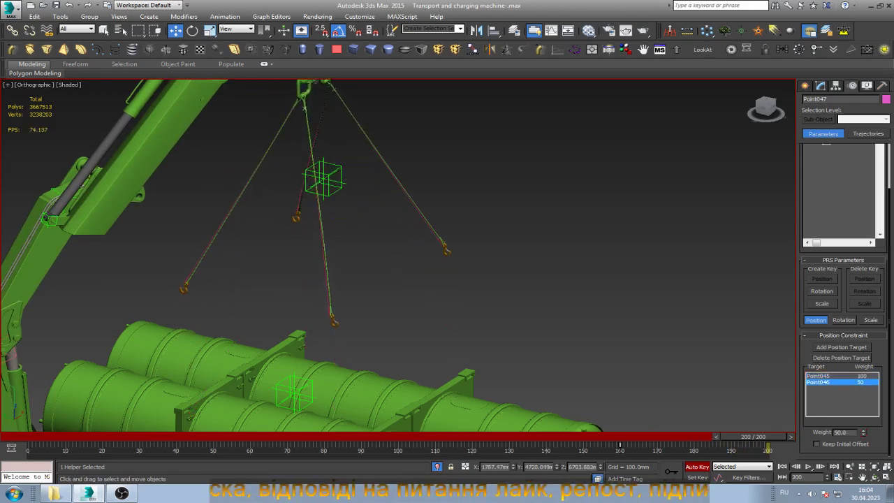
left_click_drag(863, 433, 863, 475)
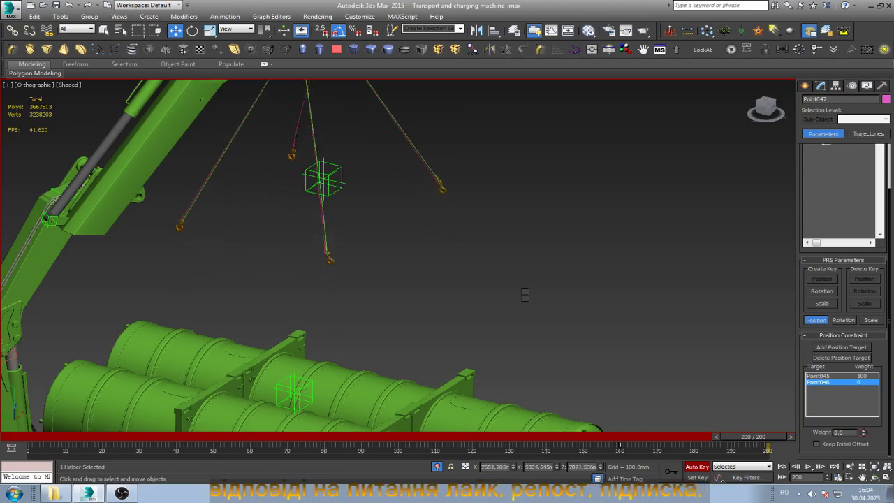
- Frame the hook helper and orbit around the crane tip to inspect it
key("z")
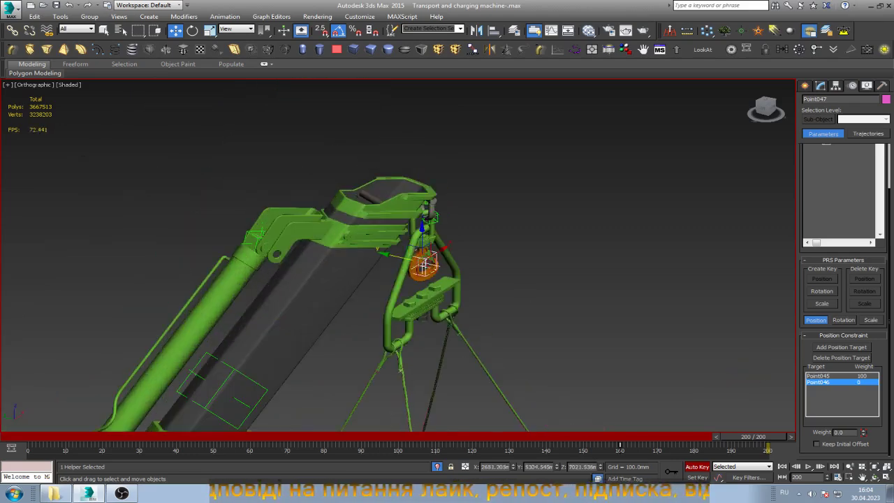
key("ctrl+r")
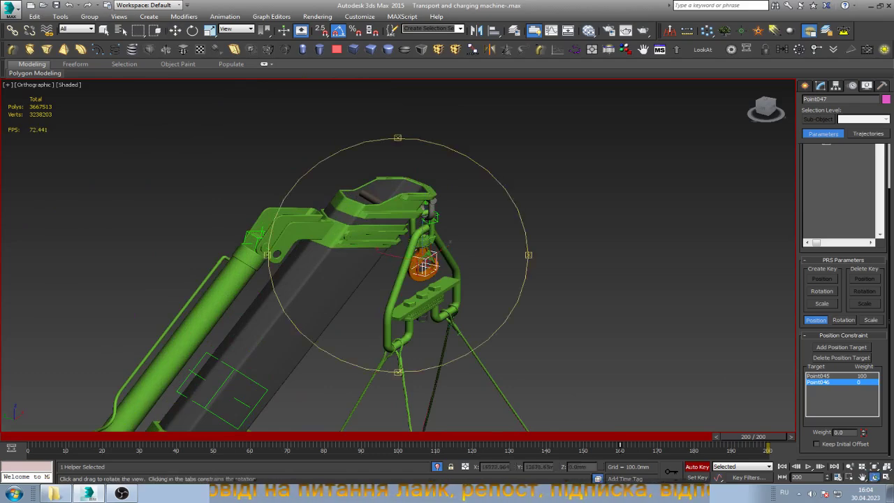
left_click_drag(400, 370, 433, 275)
scroll(433, 275, "up", 5)
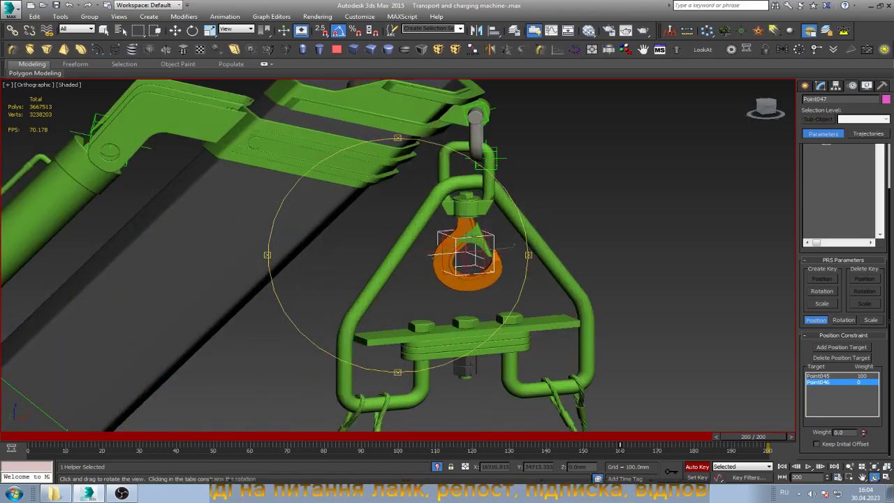
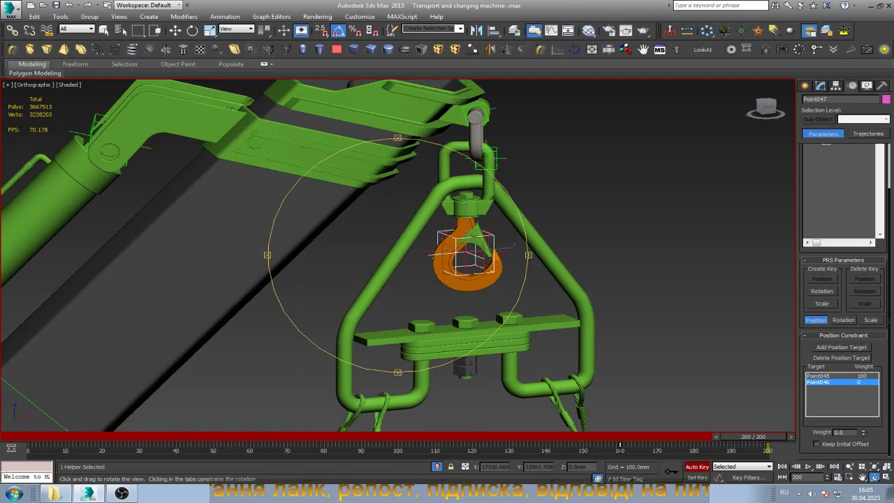
- Check the target weights, scrub back to about frame 180 and orbit to see the hook frame from below
left_click(819, 376)
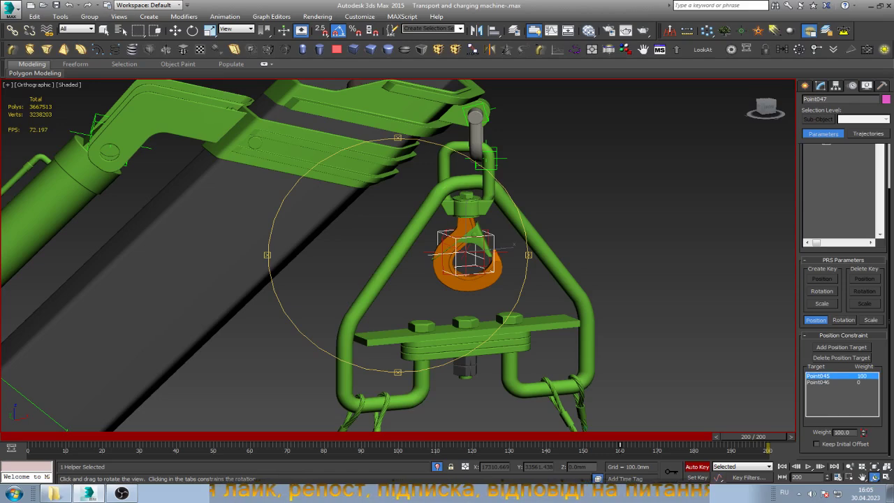
left_click(818, 382)
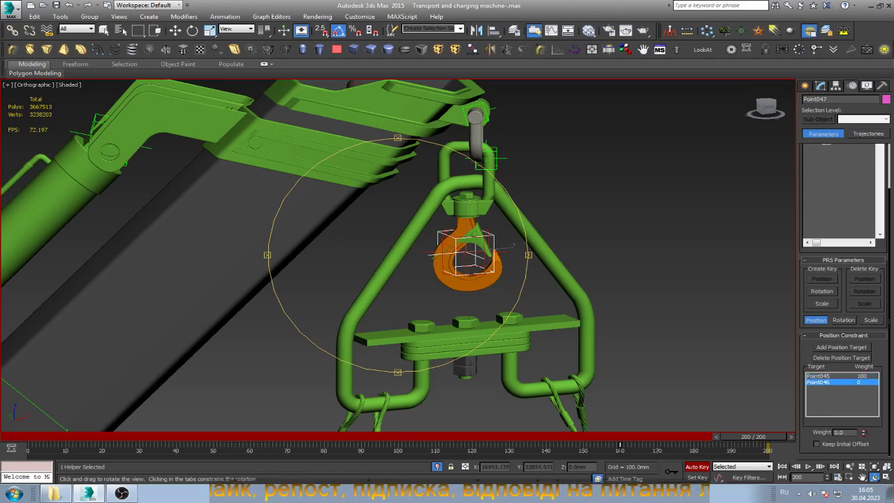
left_click_drag(753, 436, 683, 436)
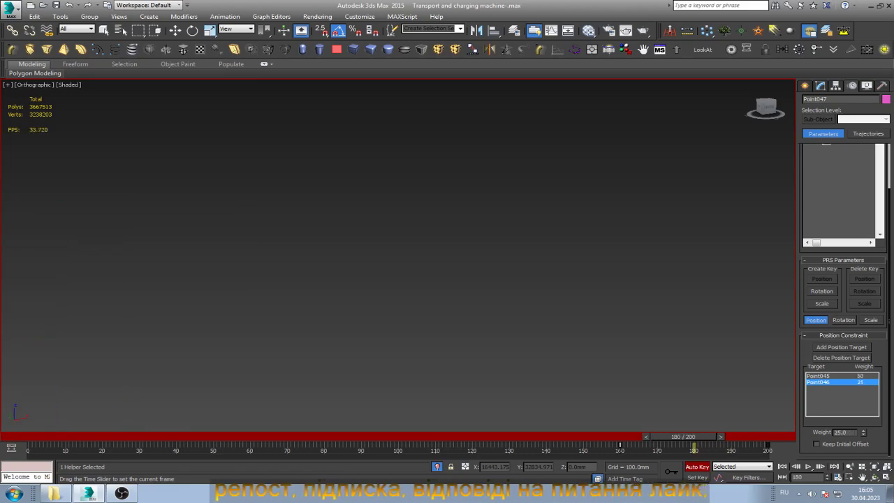
left_click(874, 478)
mouse_move(398, 314)
left_mouse_down()
mouse_move(398, 210)
mouse_move(335, 210)
left_mouse_up()
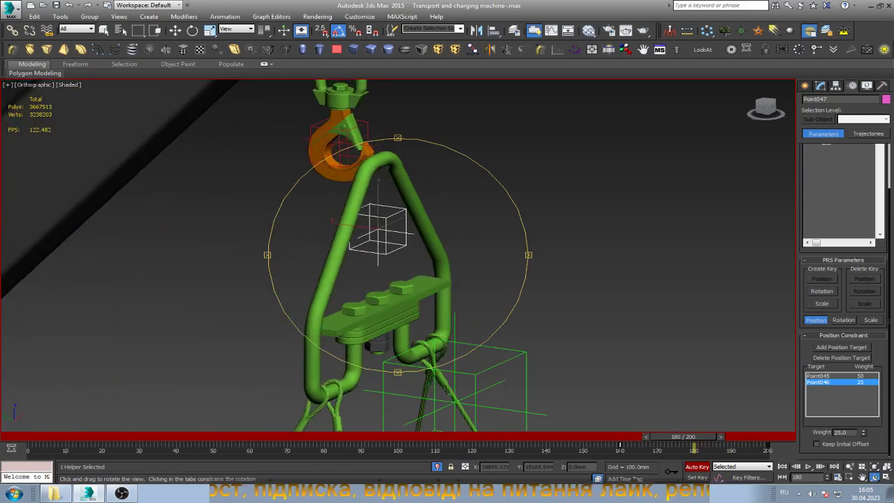
- At frame 180, key Point046's weight to 9 and Point045's to 22, then view their curves
key("w")
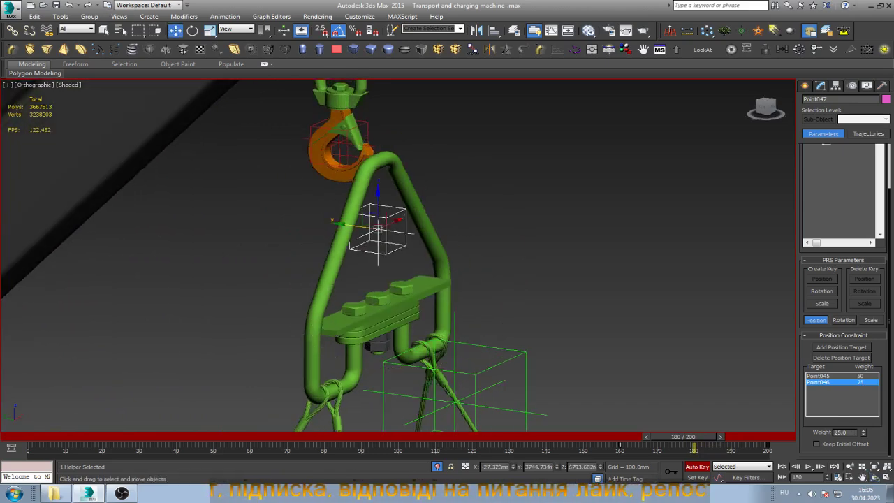
left_click_drag(863, 433, 863, 438)
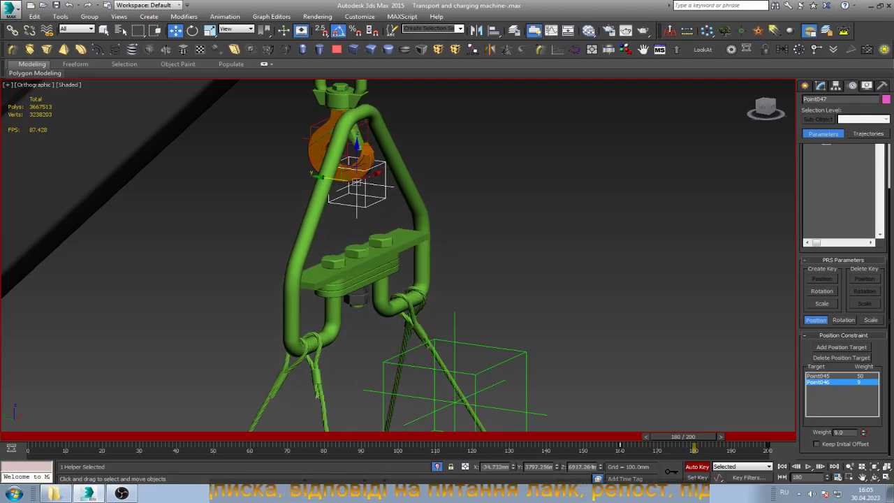
left_click(821, 376)
left_click_drag(863, 432, 863, 440)
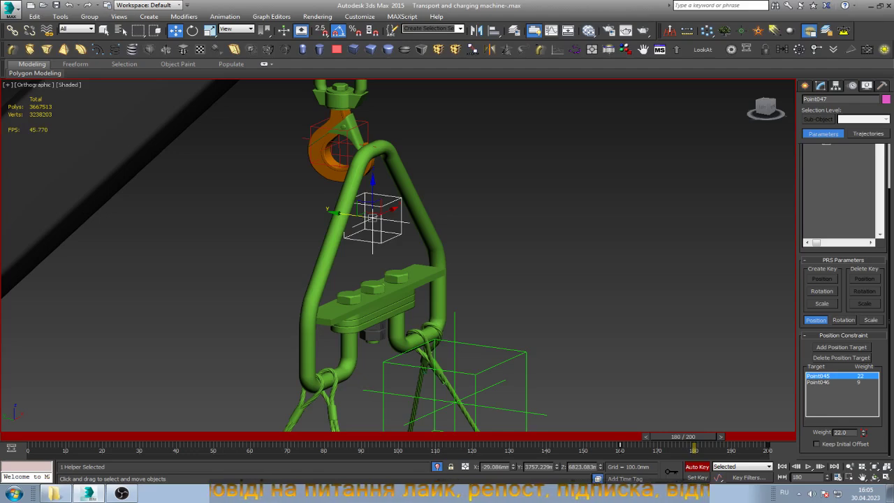
left_click(551, 30)
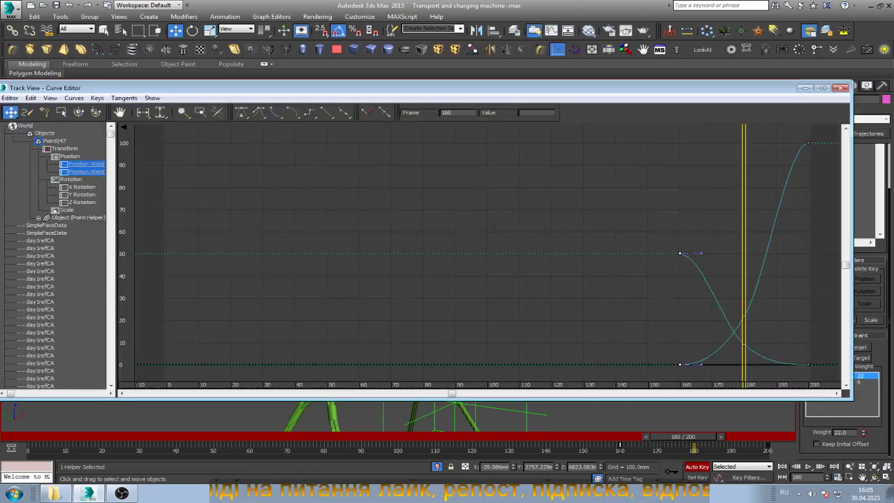
- Set all keys on both position-weight curves to linear tangents
scroll(504, 204, "down", 3)
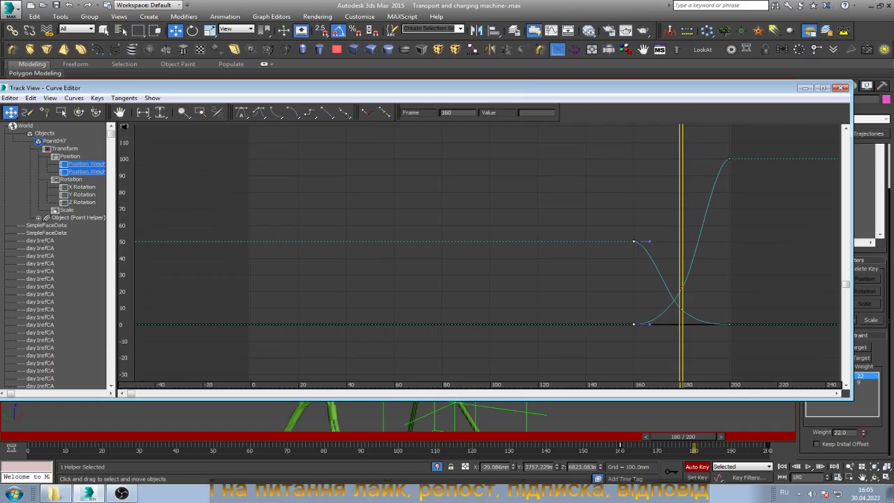
left_click_drag(593, 166, 758, 379)
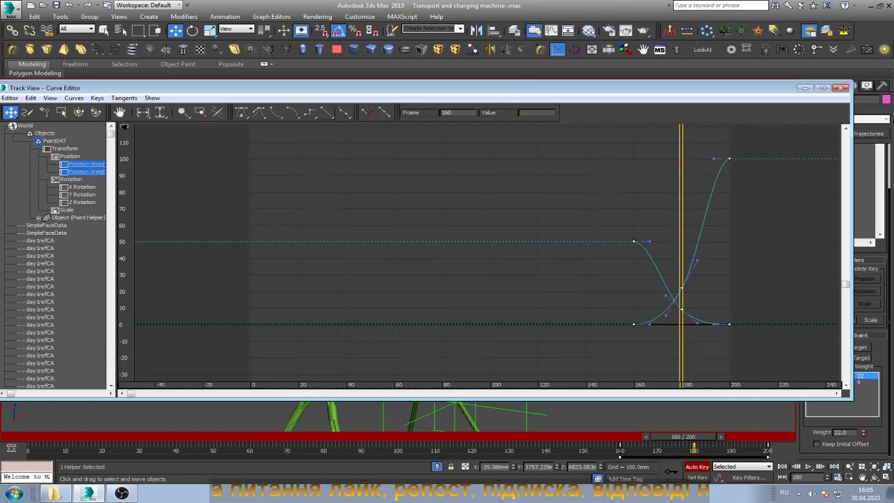
left_click(328, 113)
- Shrink the Curve Editor to a smaller window and move it aside to uncover the viewport
left_click(805, 88)
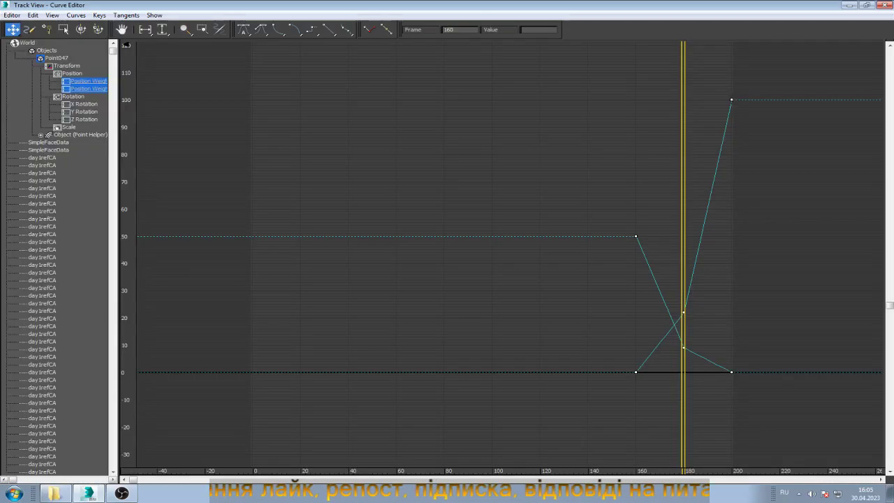
left_click(56, 477)
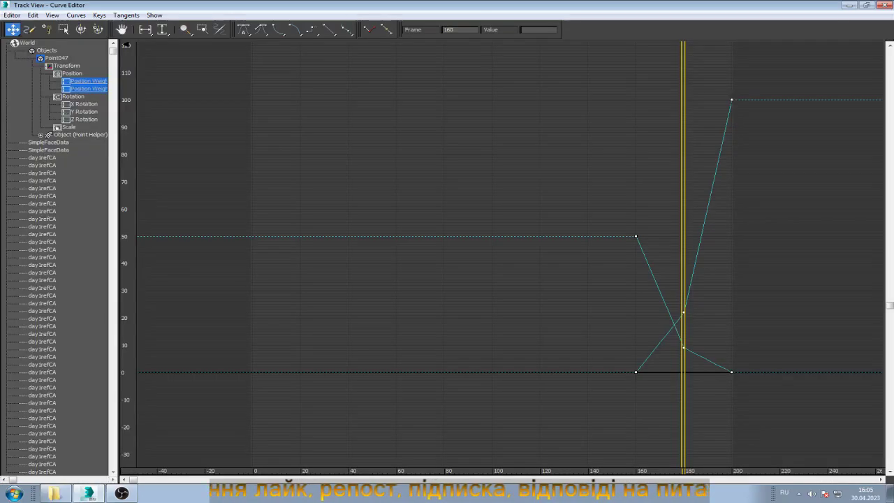
left_click(867, 5)
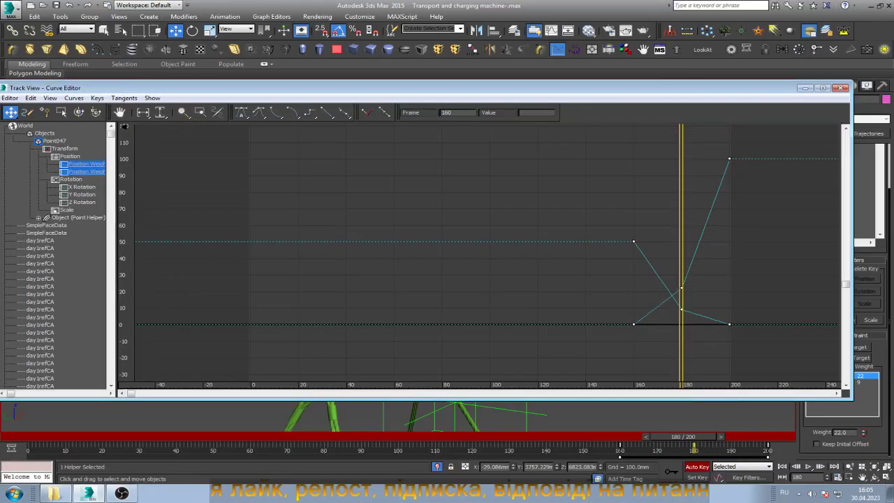
mouse_move(559, 88)
left_mouse_down()
mouse_move(110, 133)
mouse_move(17, 118)
left_mouse_up()
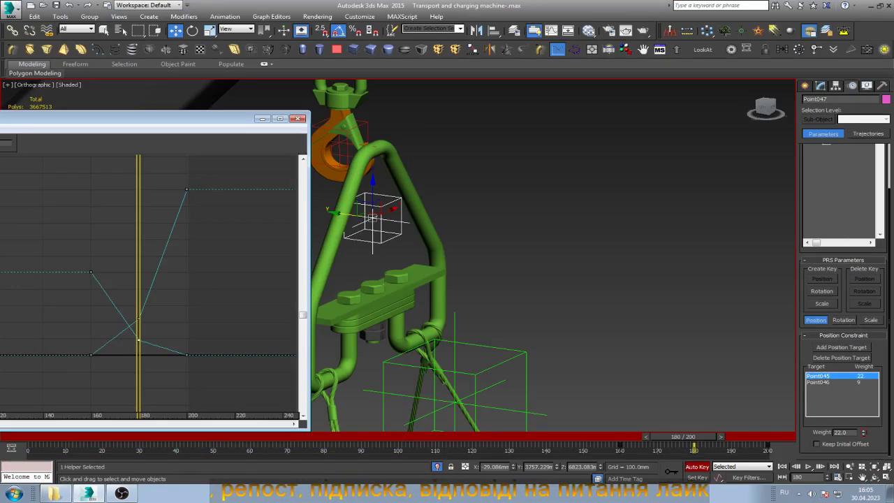
- Drag the frame 179–180 weight keys down to about 4.9 for Point045 and 1 for Point046, then minimize the Curve Editor
left_click_drag(138, 340, 139, 355)
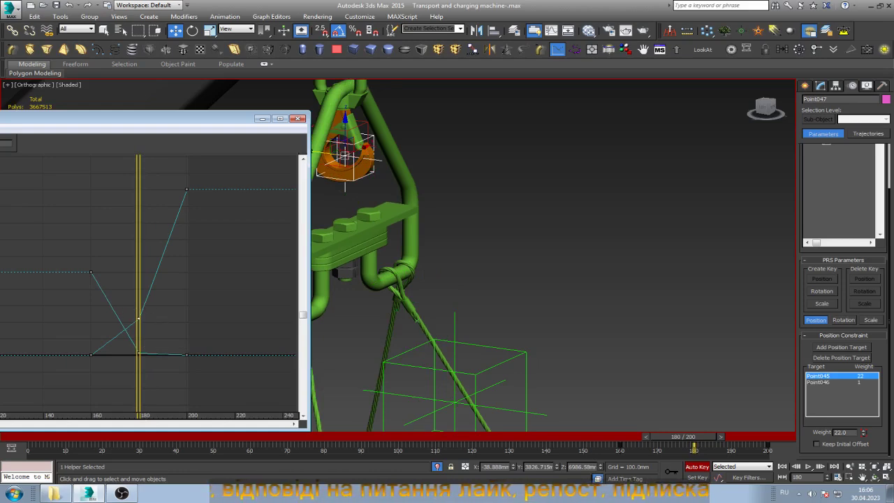
mouse_move(138, 319)
left_mouse_down()
mouse_move(139, 294)
mouse_move(139, 347)
left_mouse_up()
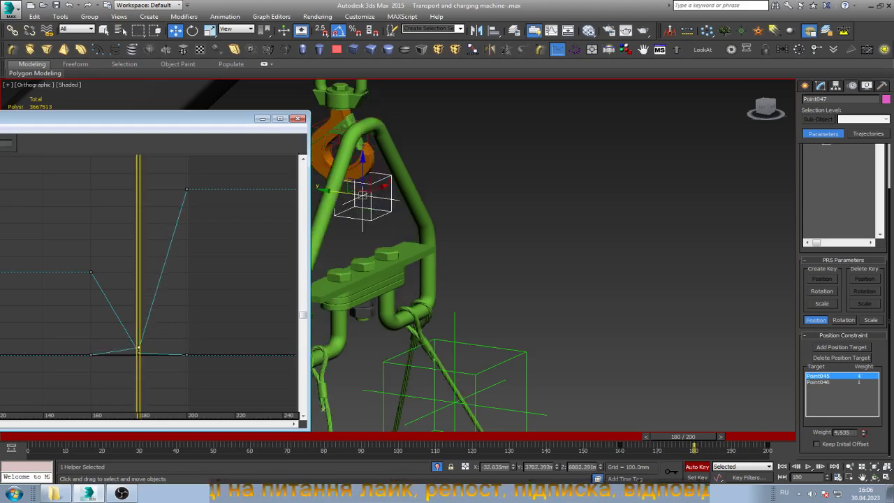
left_click_drag(139, 347, 135, 361)
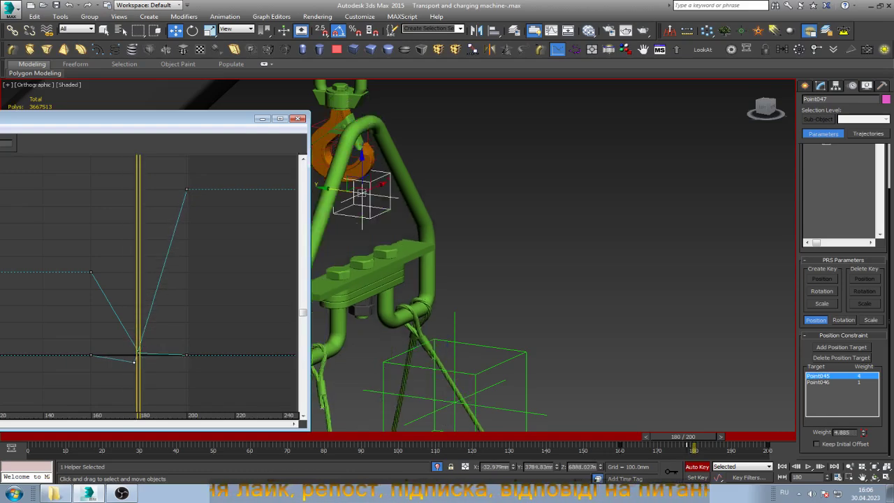
left_click(263, 118)
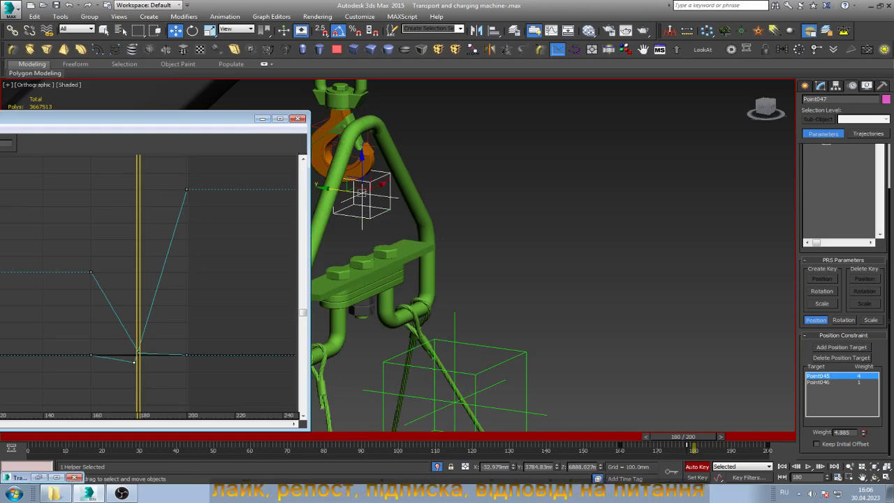
mouse_move(683, 436)
left_mouse_down()
mouse_move(619, 436)
mouse_move(618, 447)
left_mouse_up()
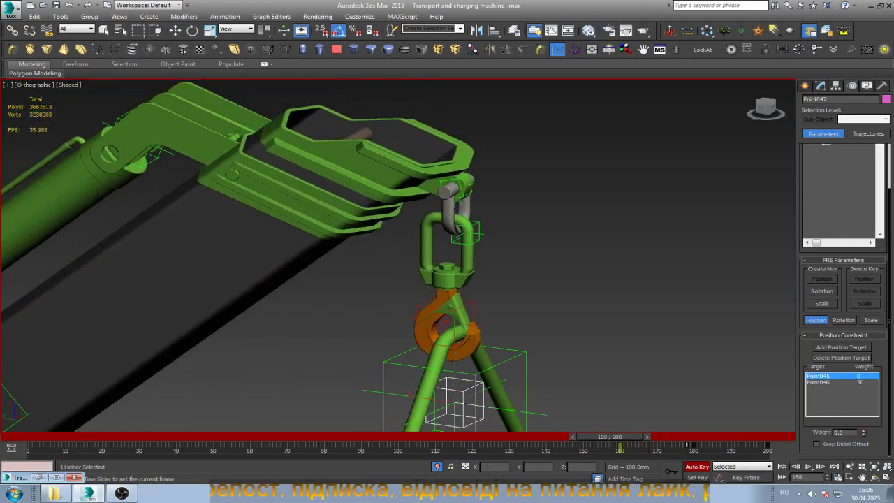
- At frame 167, key Point045's weight to 23 and Point046's to about 33.9
key("w")
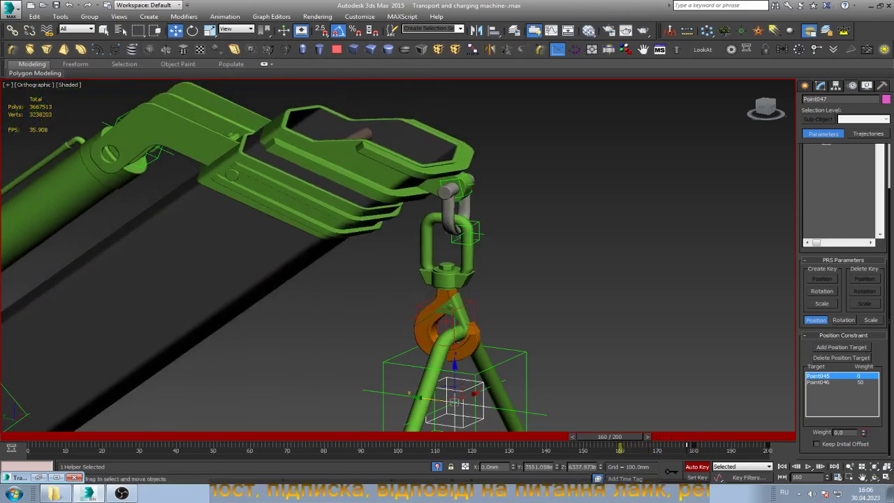
left_click_drag(619, 447, 646, 448)
key("w")
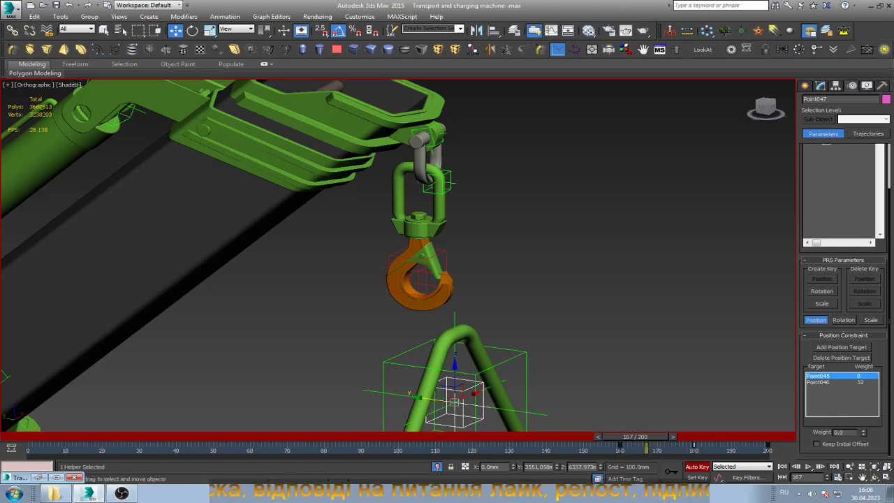
left_click_drag(863, 432, 863, 396)
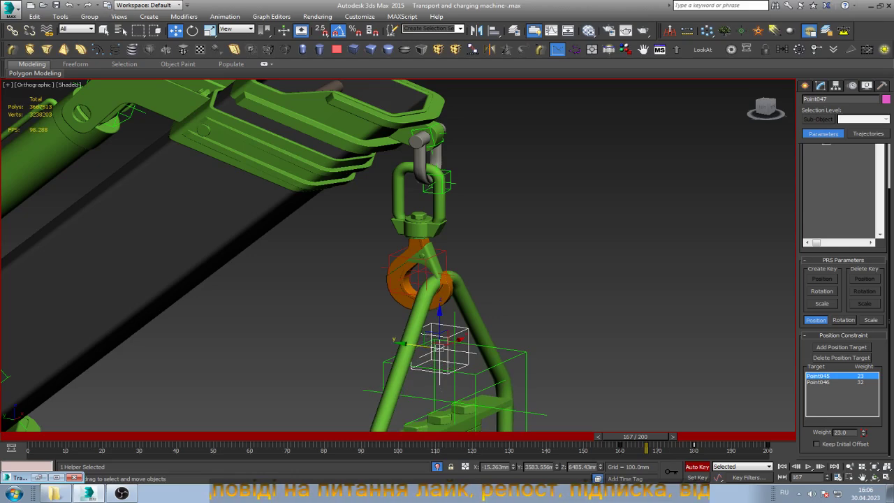
left_click(818, 382)
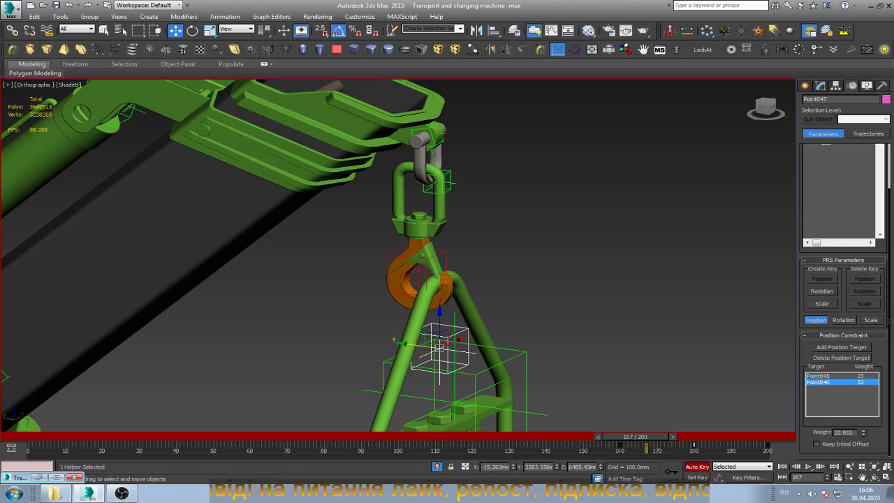
left_click_drag(863, 432, 864, 430)
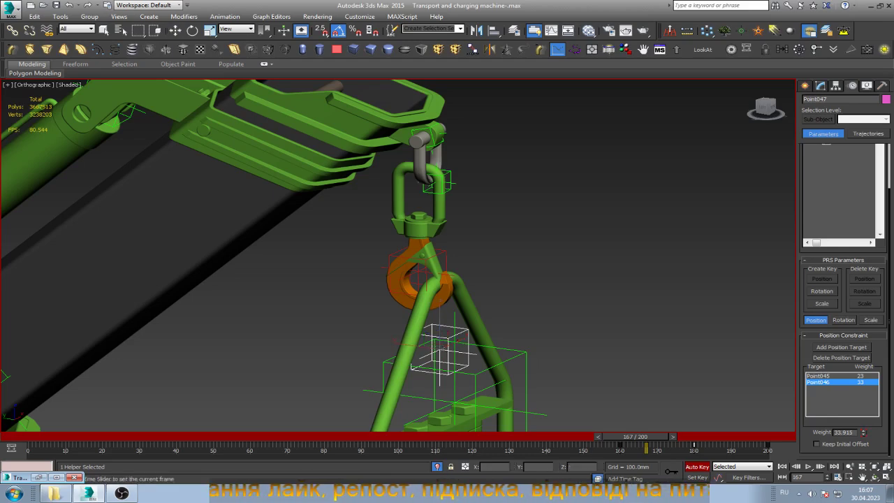
left_click_drag(635, 437, 667, 437)
- At frame 176, lower Point045's weight to 24, then scrub back to preview the motion
type("w")
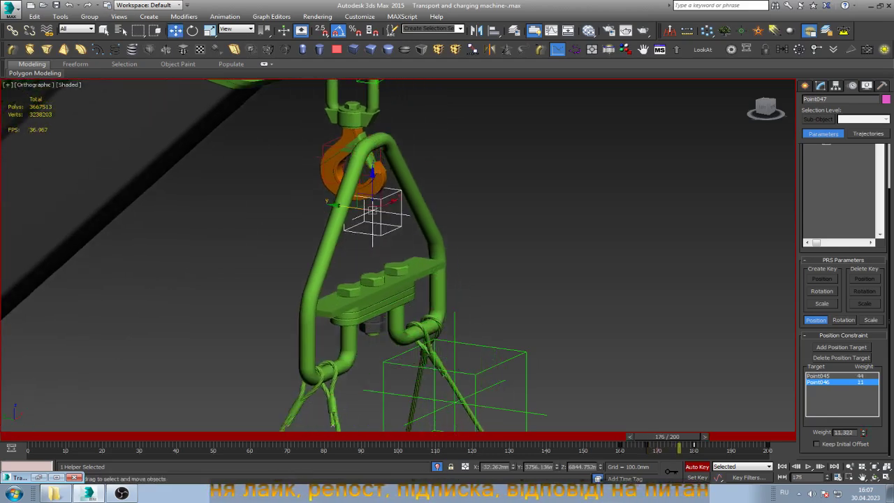
type("0")
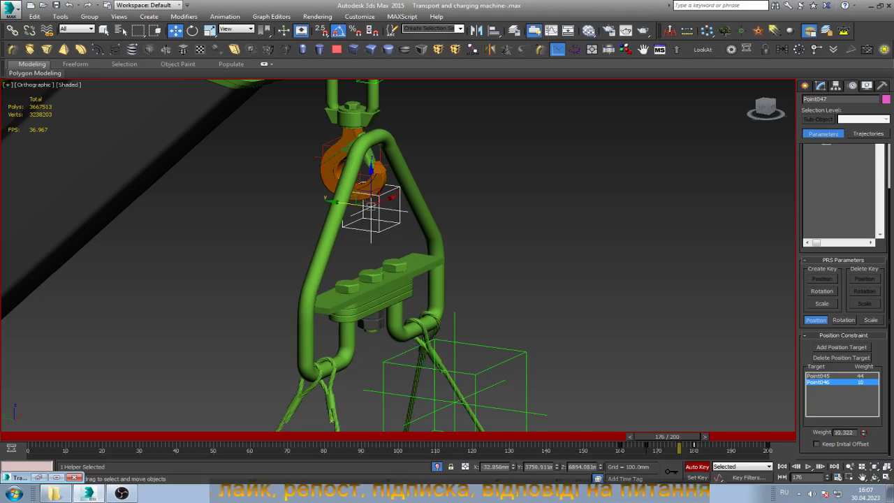
type("1")
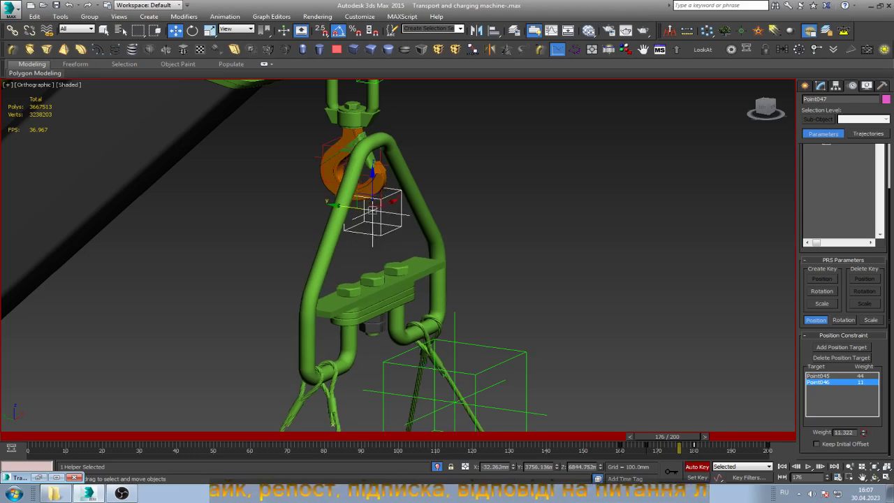
left_click(818, 376)
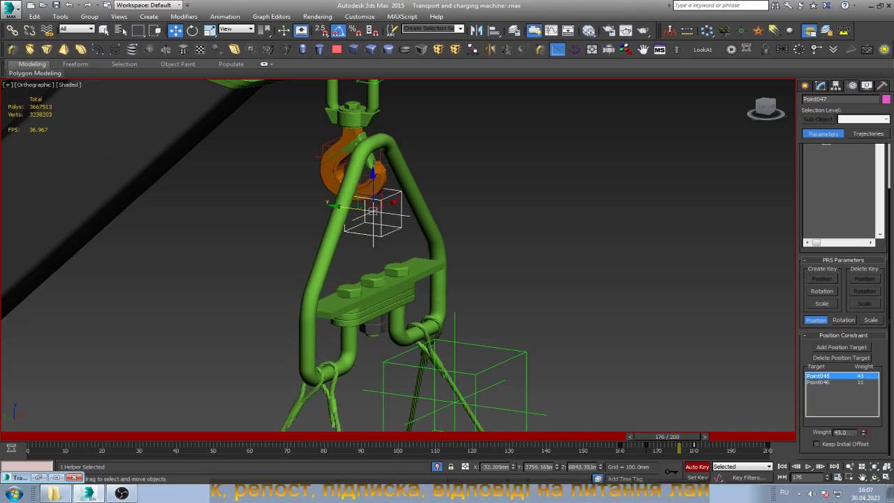
left_click_drag(864, 432, 863, 447)
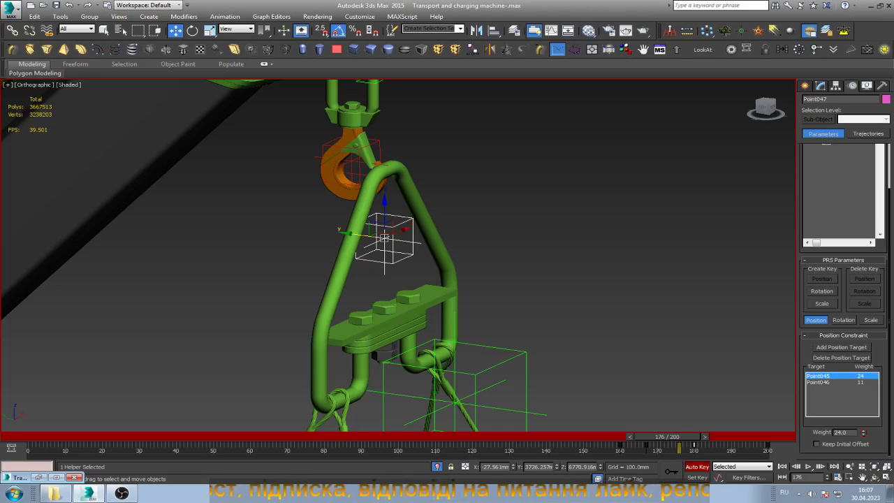
mouse_move(667, 437)
left_mouse_down()
mouse_move(679, 437)
mouse_move(473, 437)
mouse_move(622, 437)
left_mouse_up()
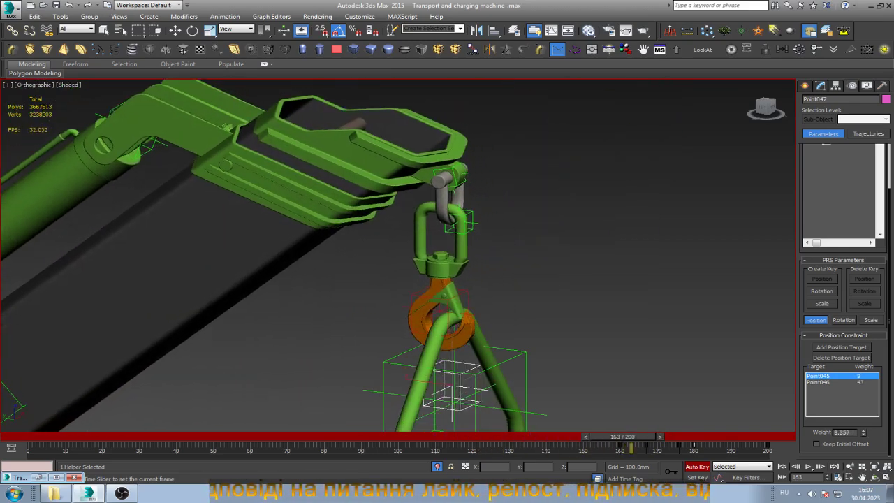
- With Auto Key off at frame 160, Shift-copy Point046 left of the frame as Point048
key("w")
key("n")
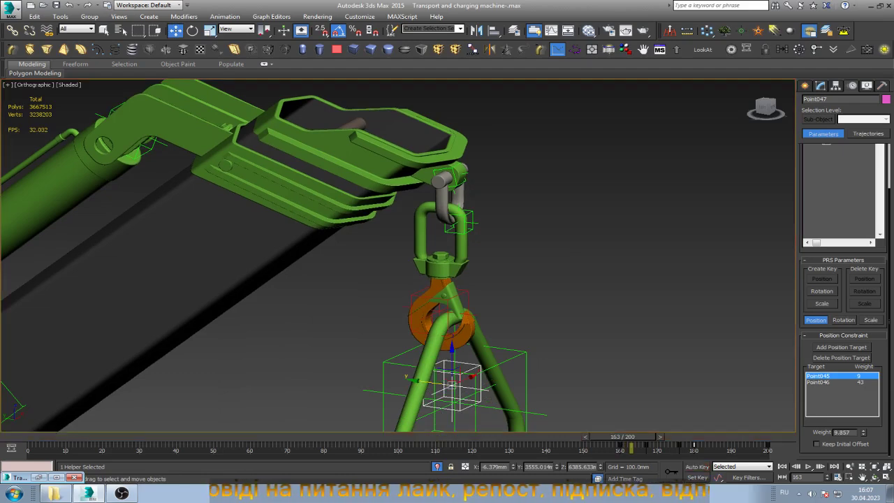
left_click_drag(622, 436, 610, 437)
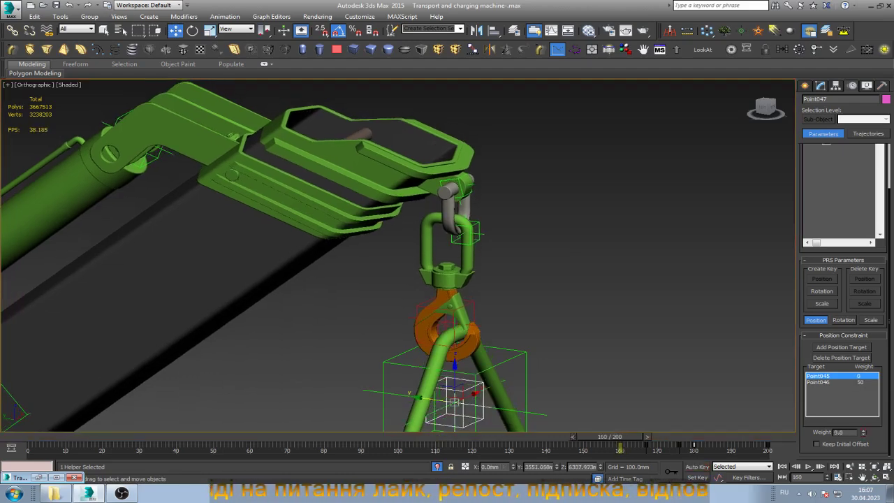
left_click(454, 402)
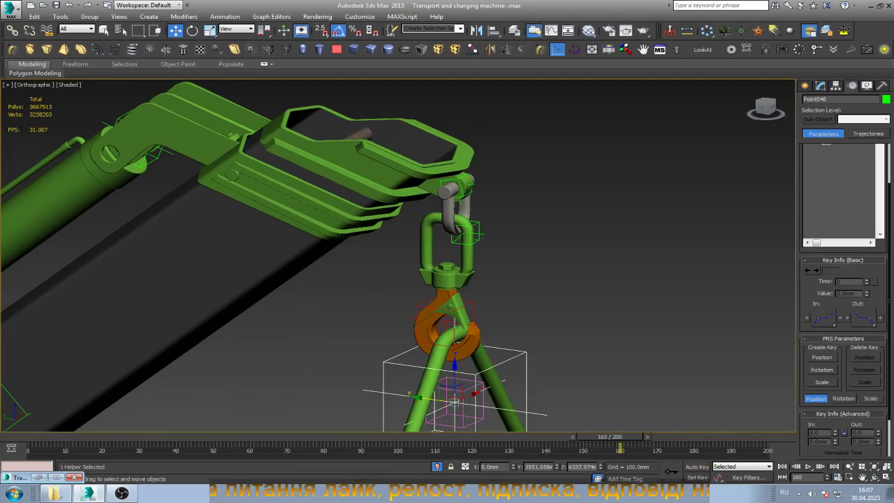
left_click_drag(454, 402, 193, 364, "shift")
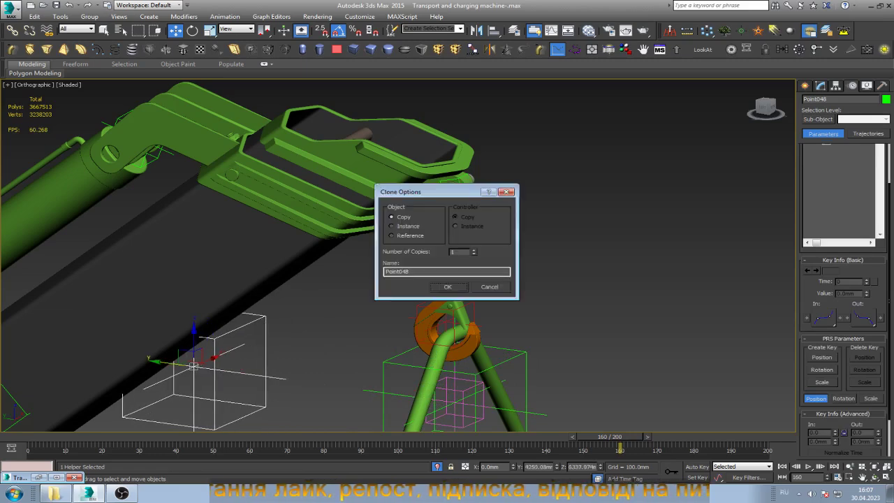
key("Return")
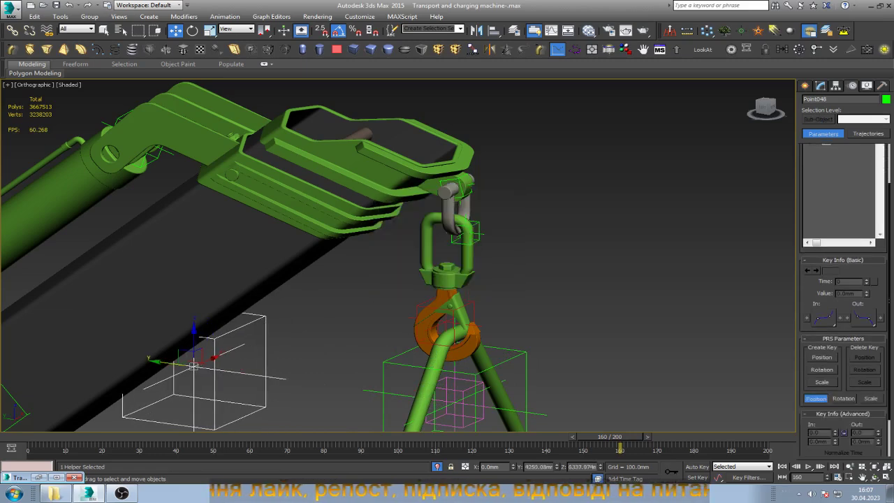
- With Auto Key on, add Point048 as Point047's third position target, weighted 50
left_click(455, 400)
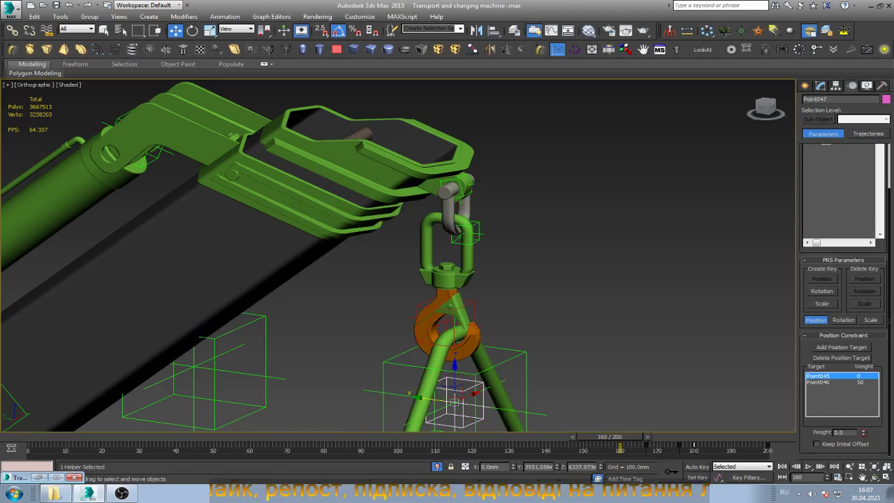
key("n")
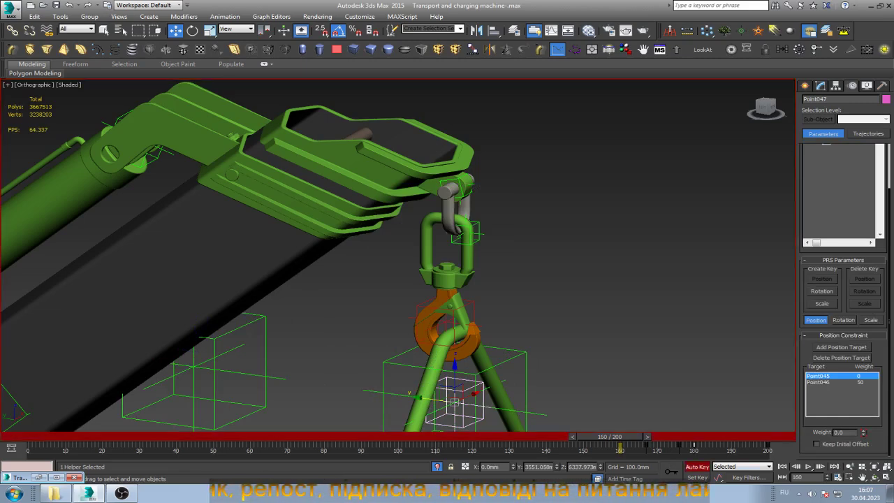
left_click(842, 347)
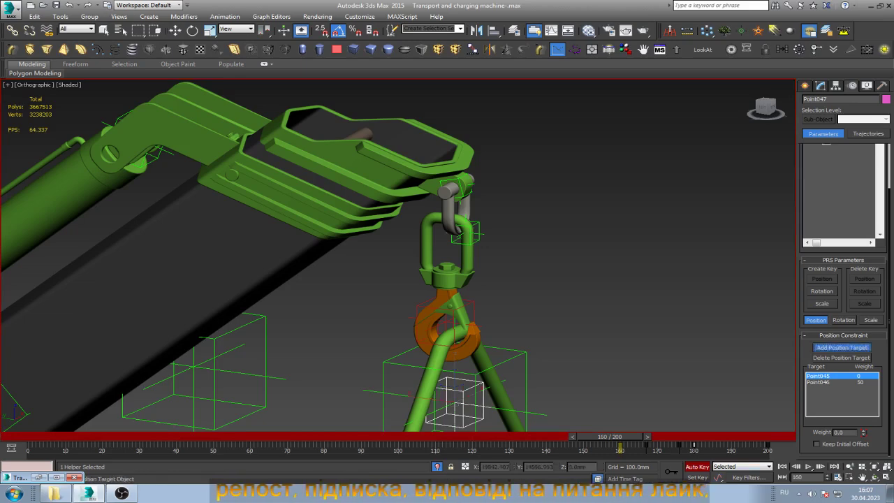
left_click(202, 363)
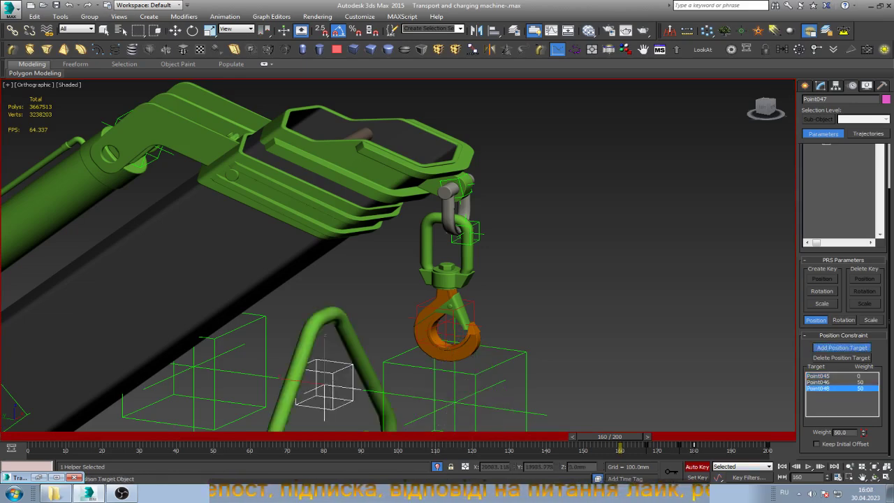
type("0")
key("Return")
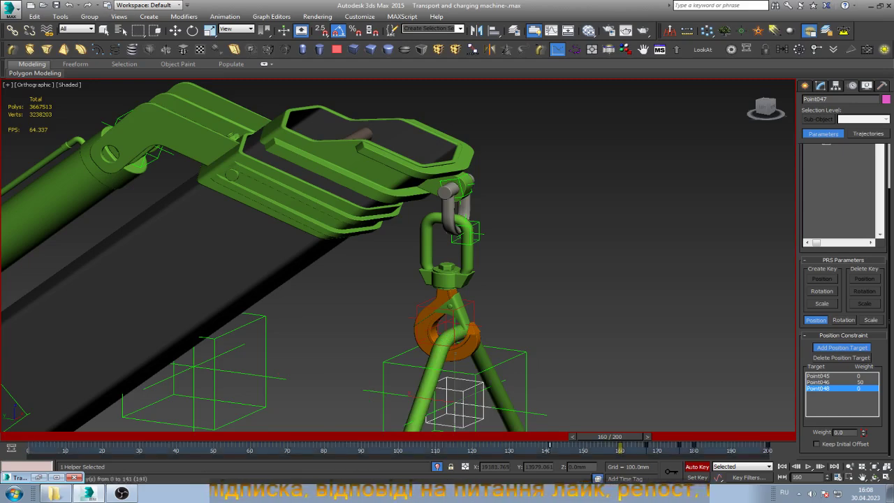
type("50")
key("Return")
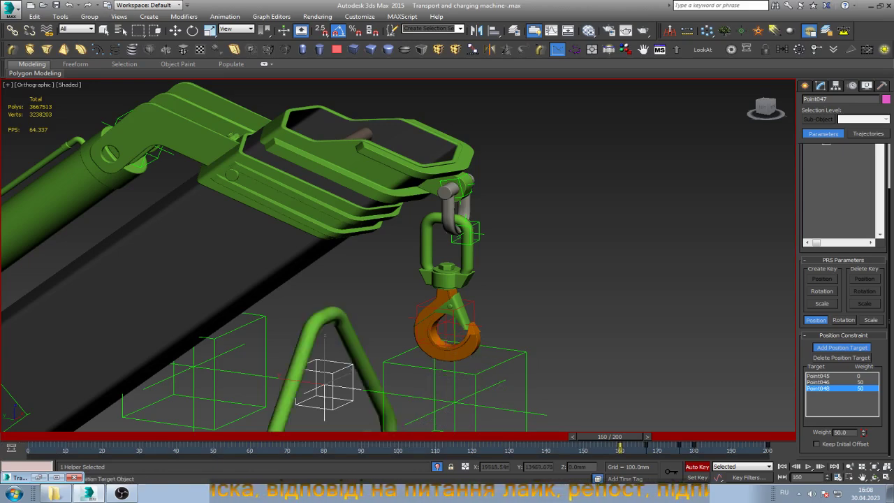
- Key Point048's weight at 0, then at frame 171 raise it to 6 and Point046's to about 25
type("0")
key("Return")
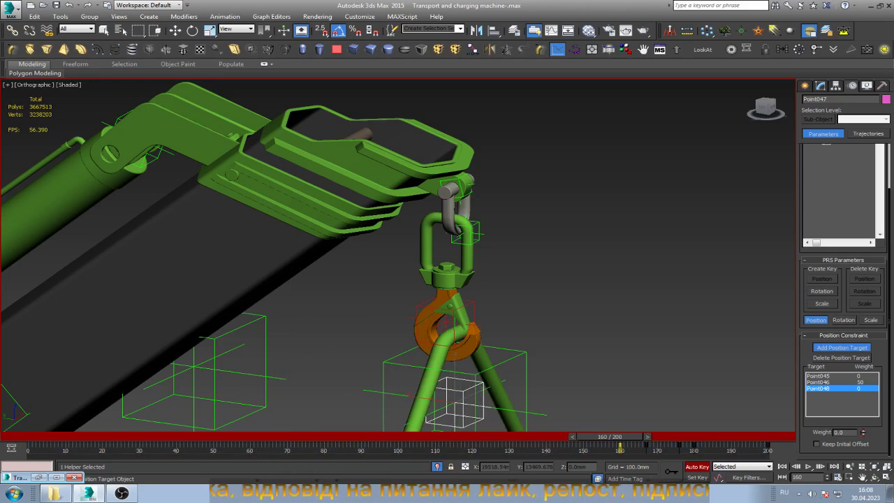
left_click_drag(609, 437, 650, 437)
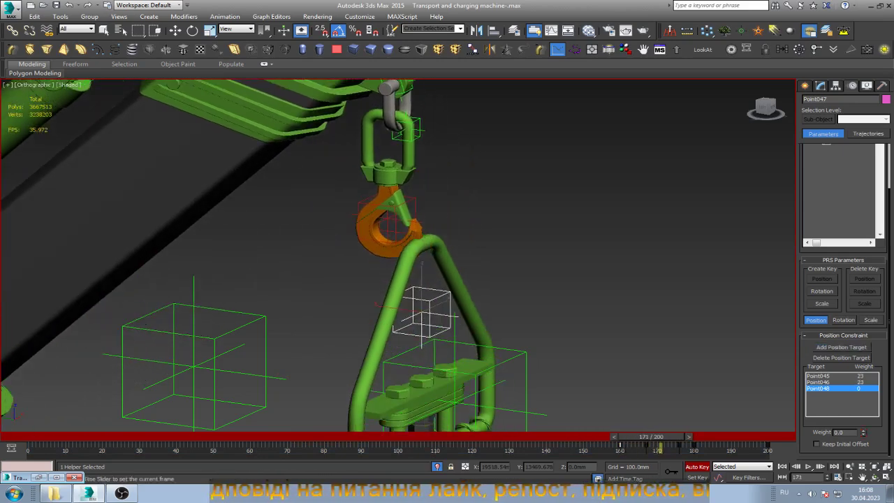
left_click(842, 347)
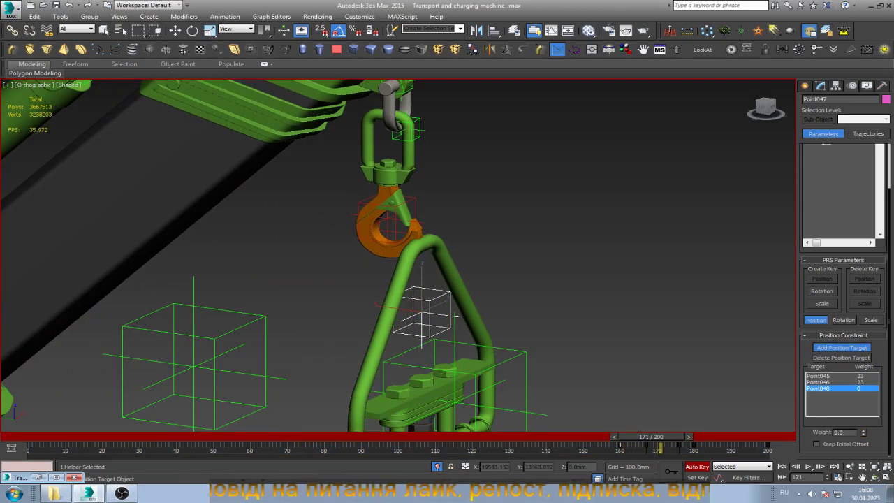
left_click_drag(864, 432, 863, 419)
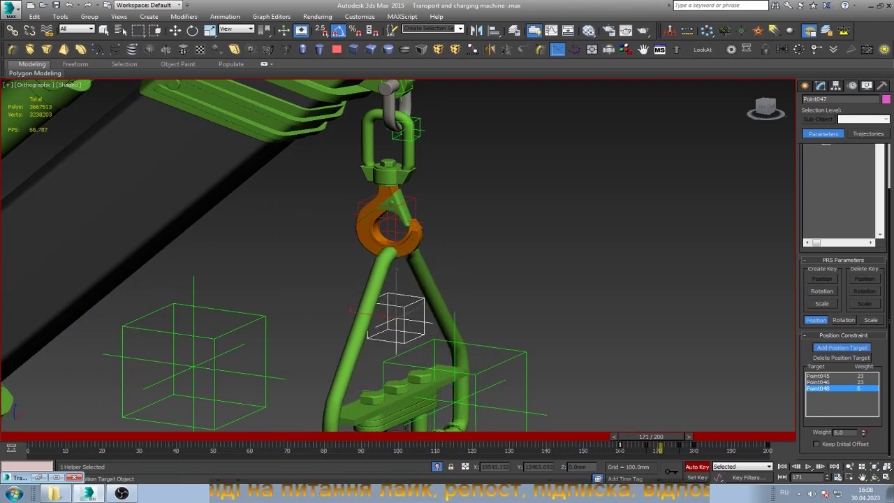
left_click(819, 382)
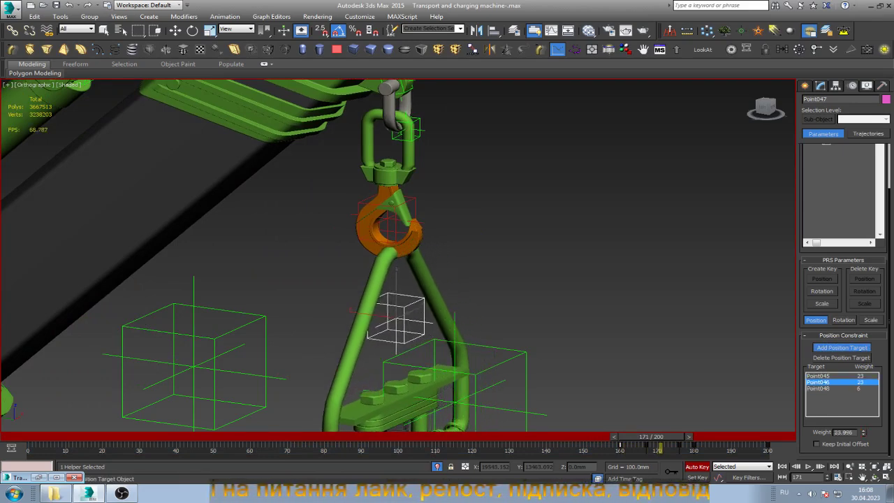
left_click_drag(863, 433, 863, 437)
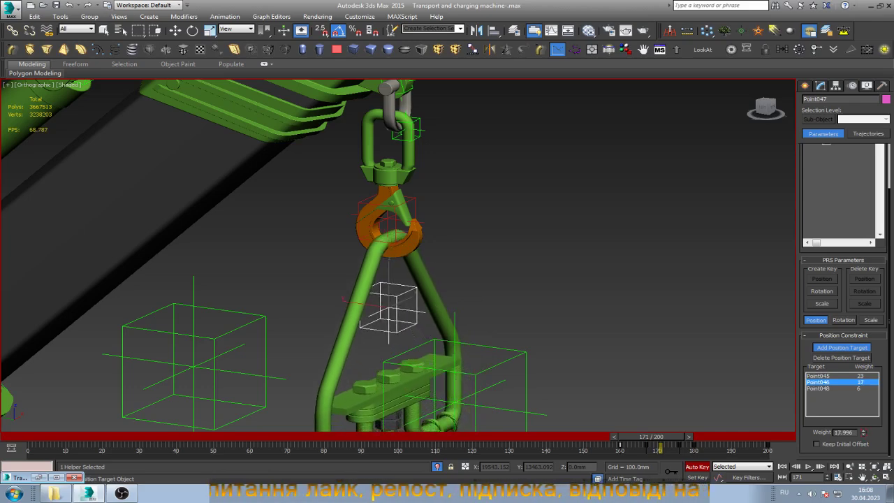
left_click_drag(651, 437, 673, 437)
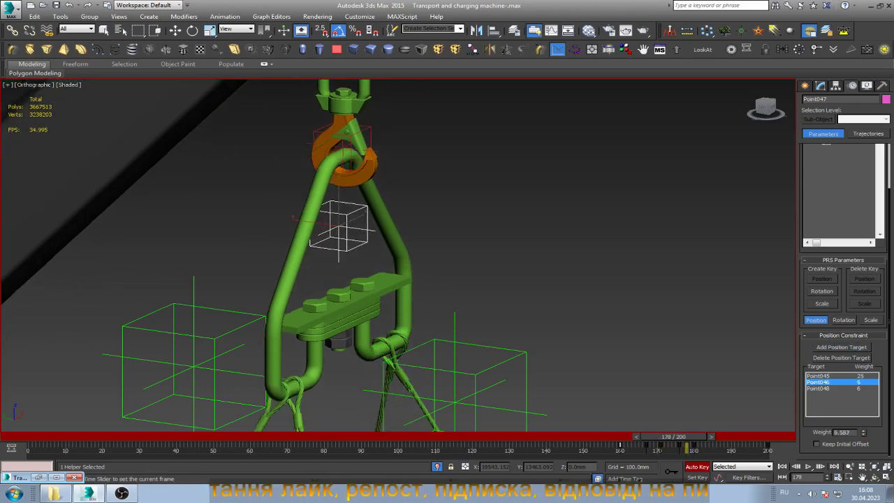
- Raise Point046's weight, then at frame 180 reset it to 0 and lower Point045 to about 23
left_click(841, 347)
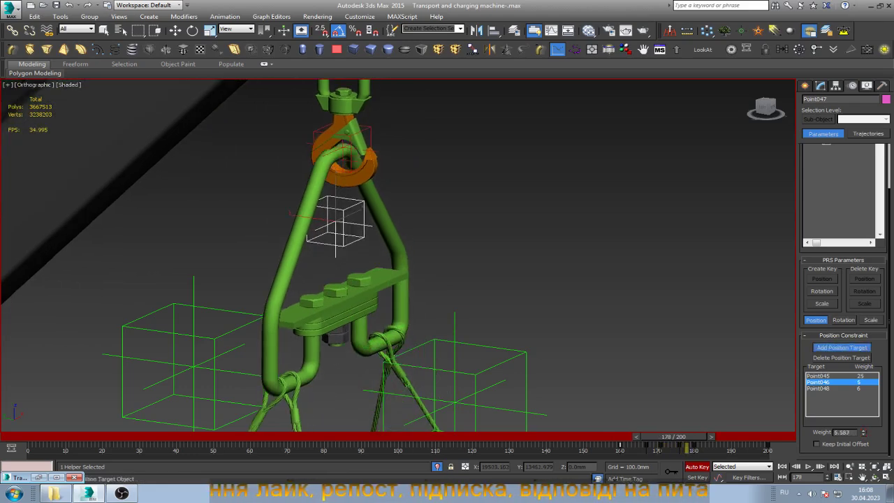
left_click_drag(863, 433, 863, 419)
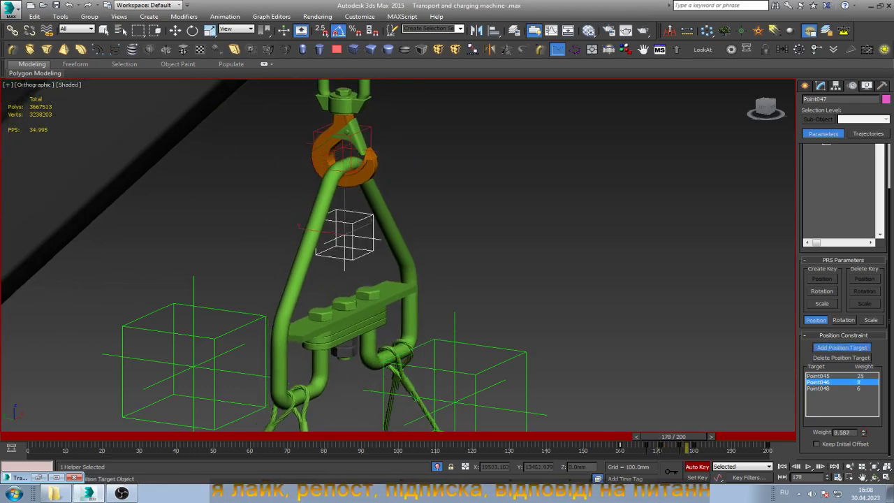
key("period")
key("period")
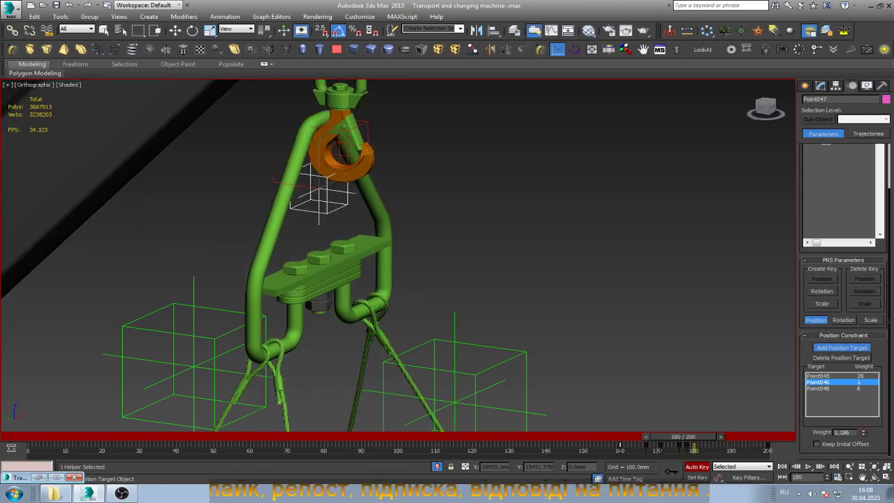
right_click(864, 432)
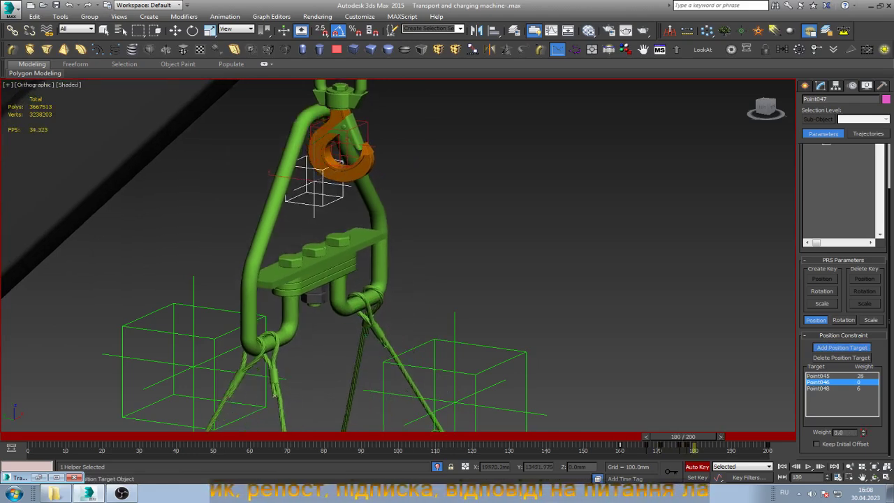
left_click(819, 376)
left_click_drag(863, 432, 863, 447)
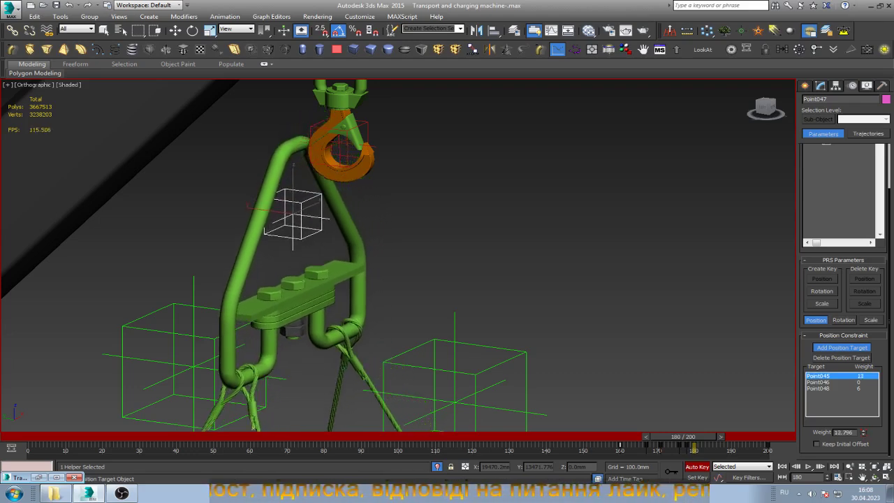
- Fine-tune the frame-180 weights to about 6 for Point048, 7 for Point046 and 22.8 for Point045
left_click(820, 388)
left_click_drag(864, 432, 863, 437)
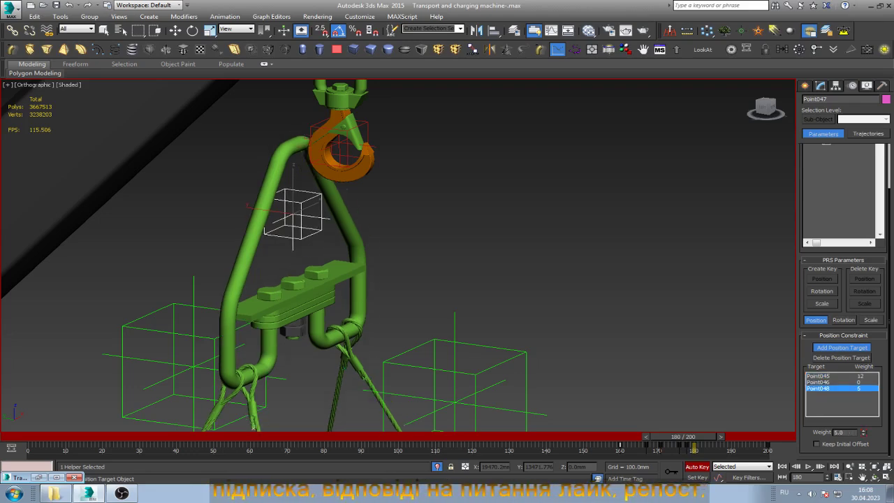
left_click(819, 382)
left_click_drag(863, 433, 864, 428)
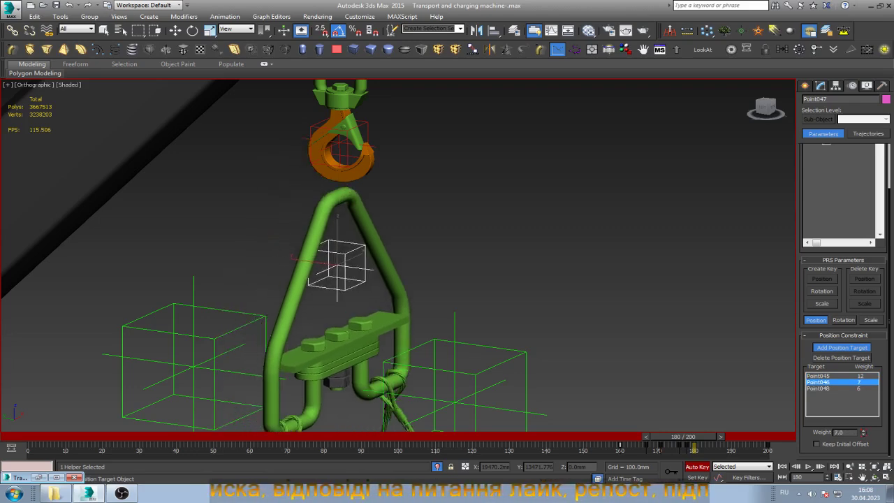
left_click(819, 376)
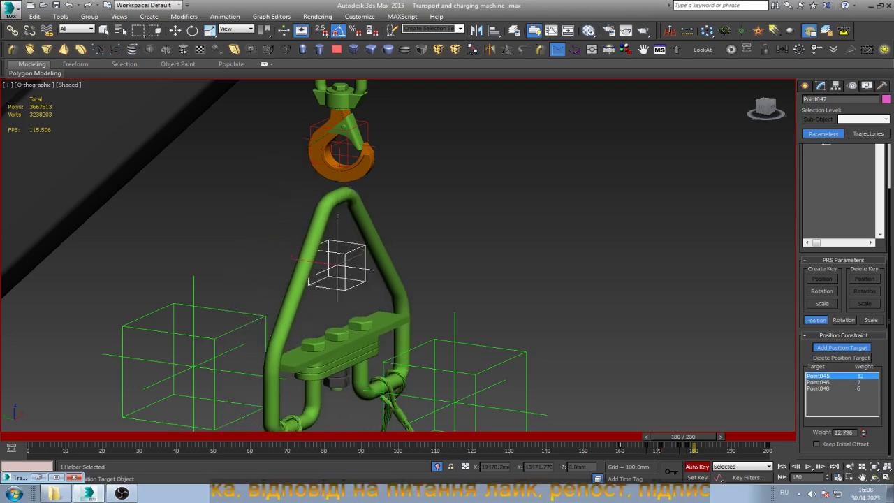
left_click_drag(864, 433, 864, 428)
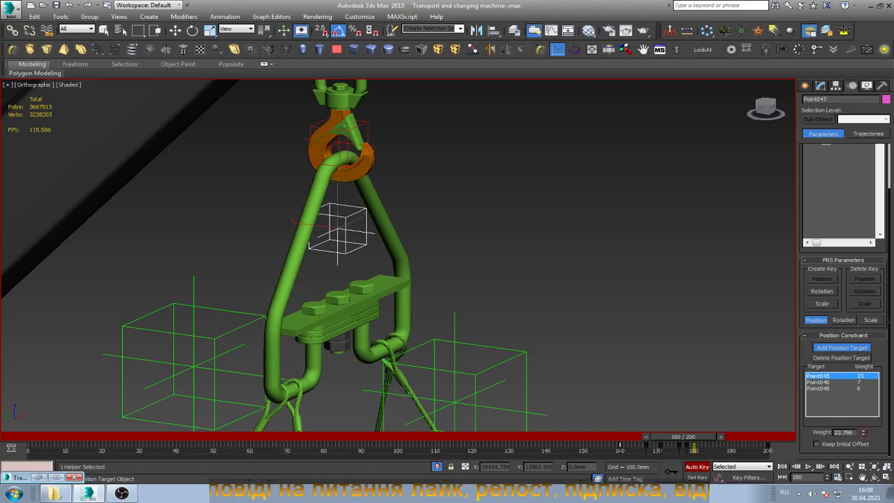
- Step through frames 182 and 184, nudging Point045's weight down and back up
key("period")
key("period")
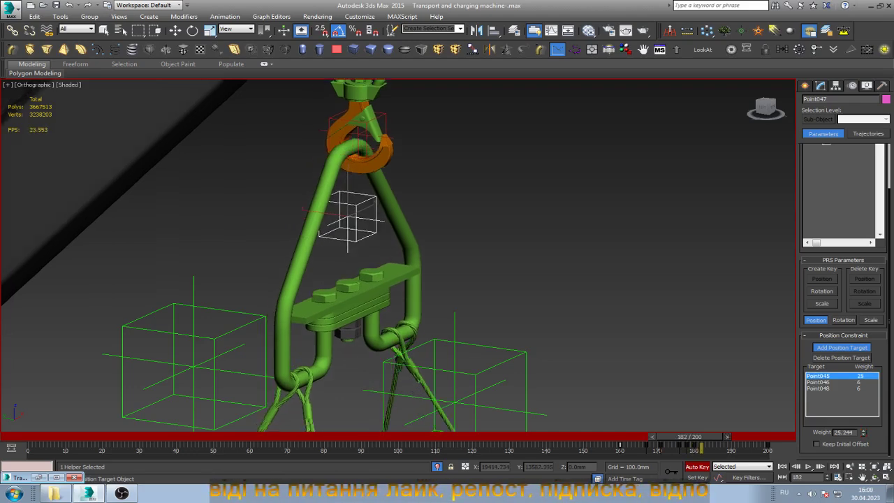
left_click(863, 435)
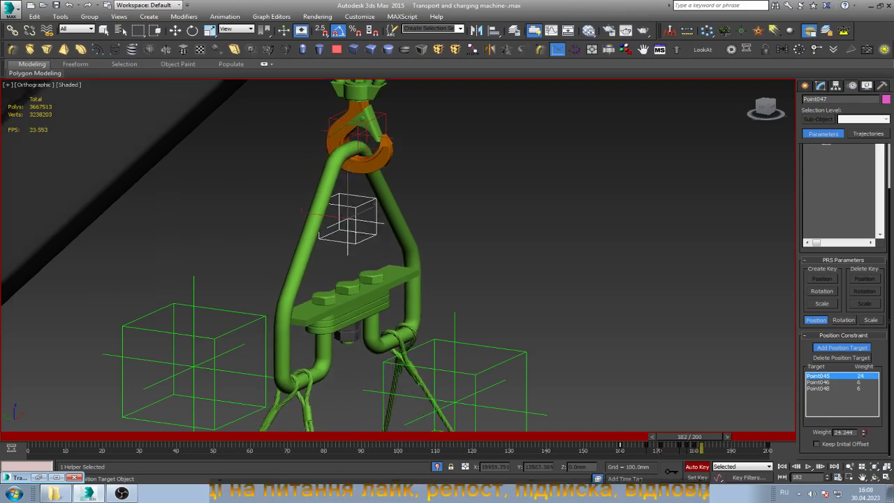
left_click(863, 435)
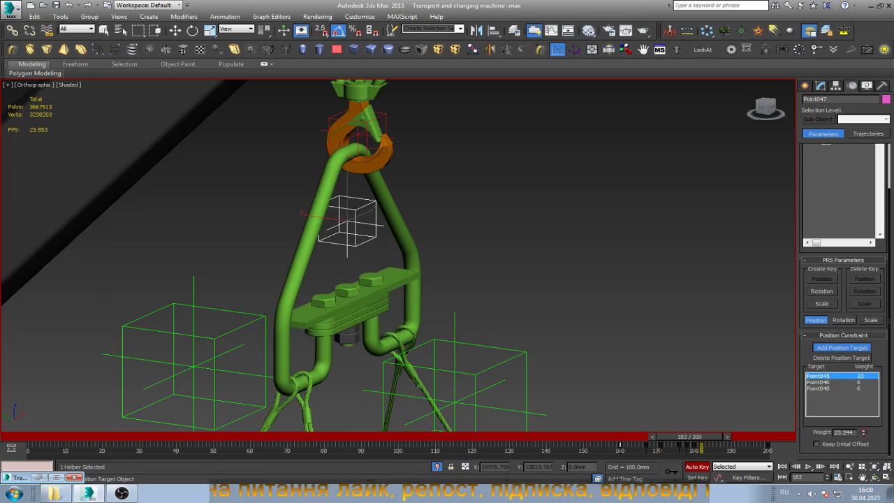
key("period")
key("period")
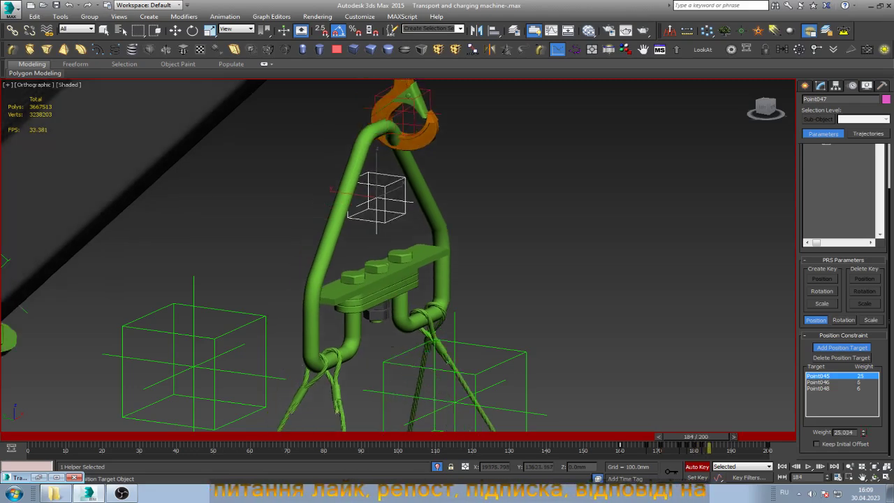
left_click(864, 435)
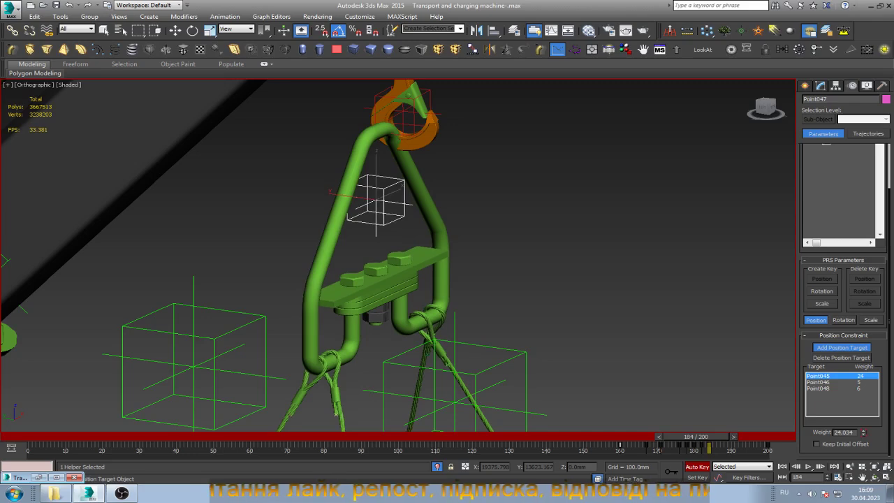
mouse_move(863, 430)
left_mouse_down()
mouse_move(863, 418)
mouse_move(864, 438)
mouse_move(864, 430)
left_mouse_up()
- Key frame 184 weights at 49 for Point045, 12 for Point046 and 6 for Point048
left_click(821, 383)
left_click(818, 389)
left_click(818, 382)
left_click(819, 375)
left_click(819, 388)
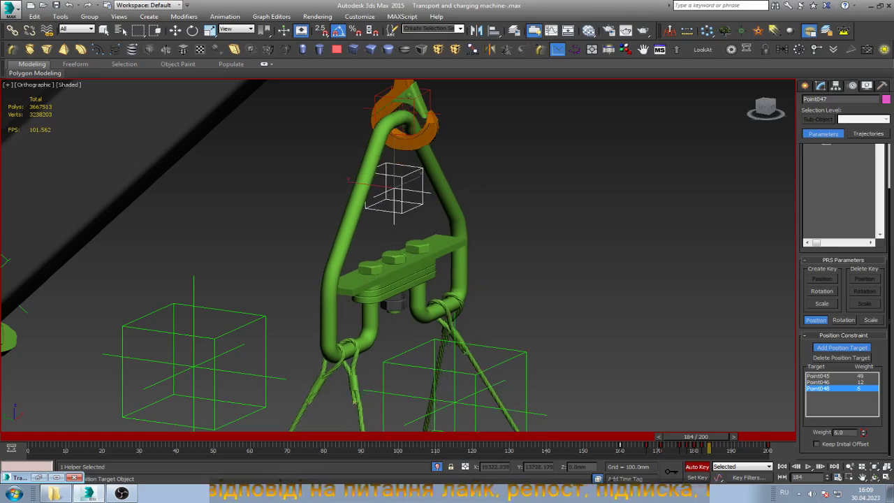
key("period")
key("period")
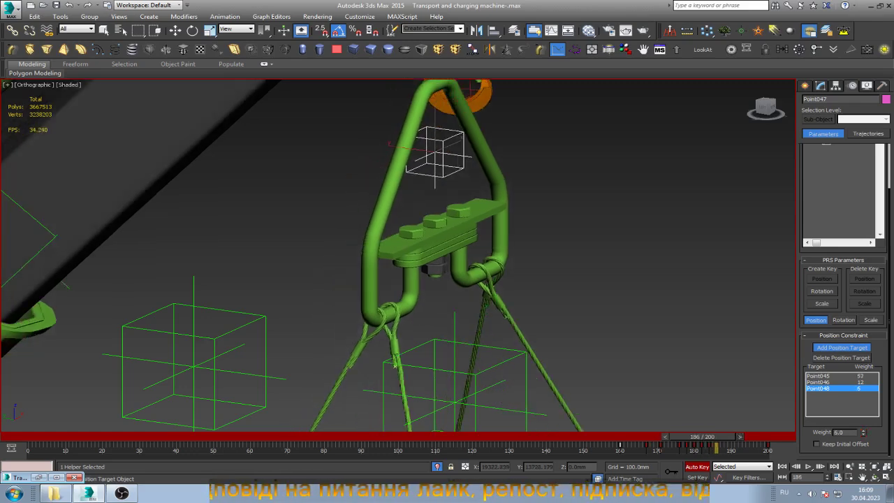
- At frame 186, zero Point048's weight and raise Point046's to about 19
left_click_drag(864, 432, 863, 435)
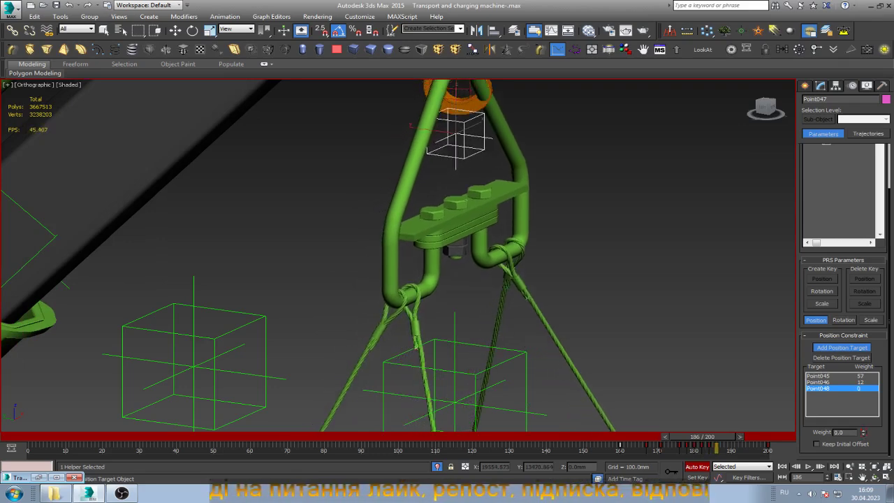
key("w")
scroll(503, 343, "down", 2)
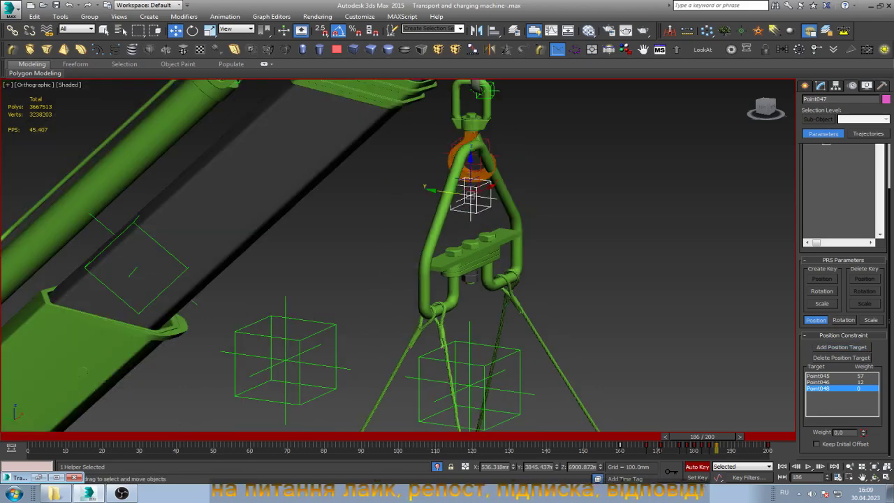
left_click(831, 382)
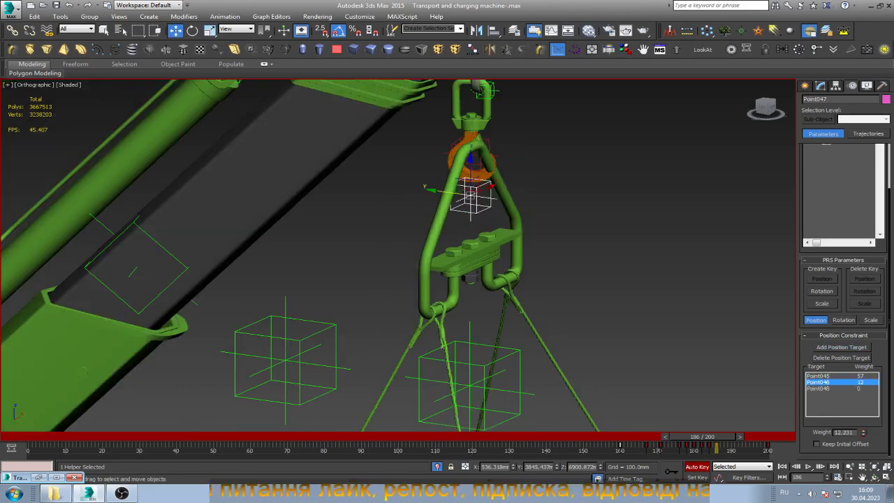
left_click_drag(863, 432, 863, 419)
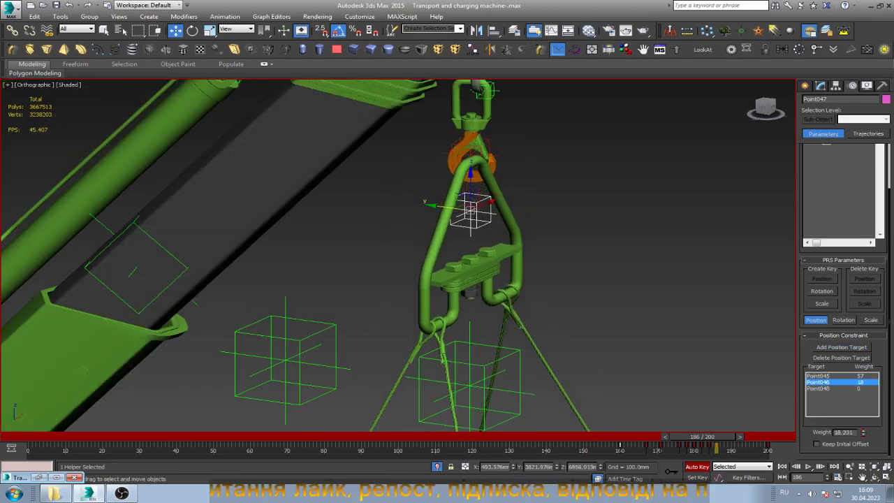
- Raise Point045's weight to 100 and settle Point046 near 28, leaving Point048 at 0
left_click(821, 375)
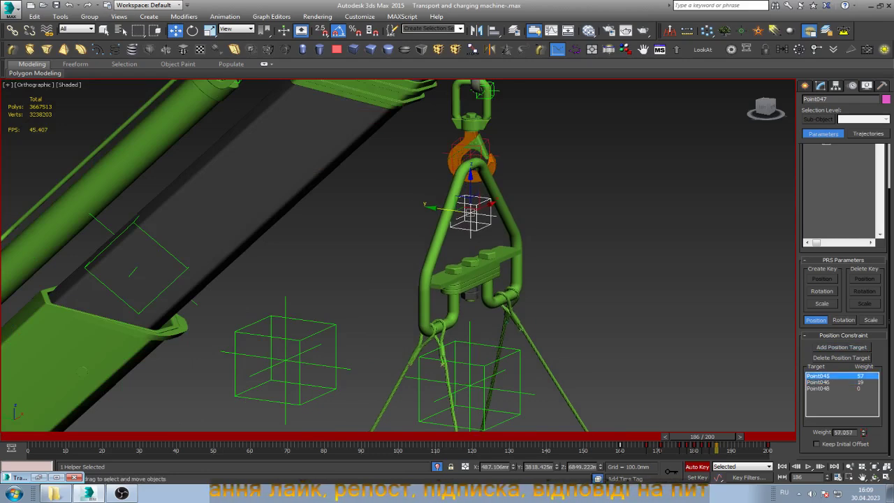
left_click_drag(863, 432, 863, 412)
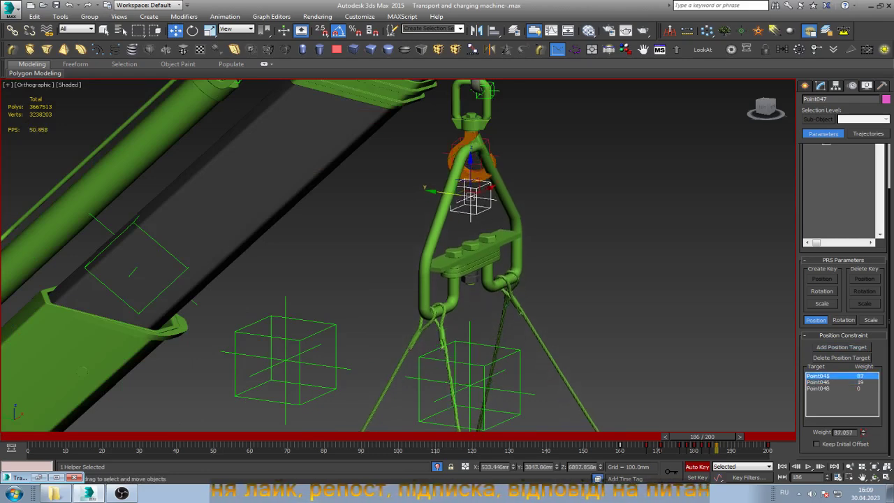
left_click_drag(863, 433, 863, 427)
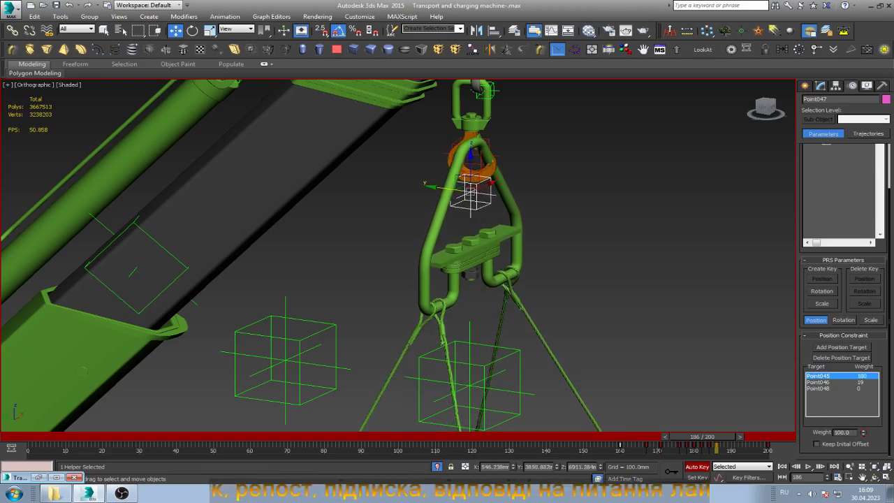
left_click(819, 382)
left_click_drag(863, 433, 863, 428)
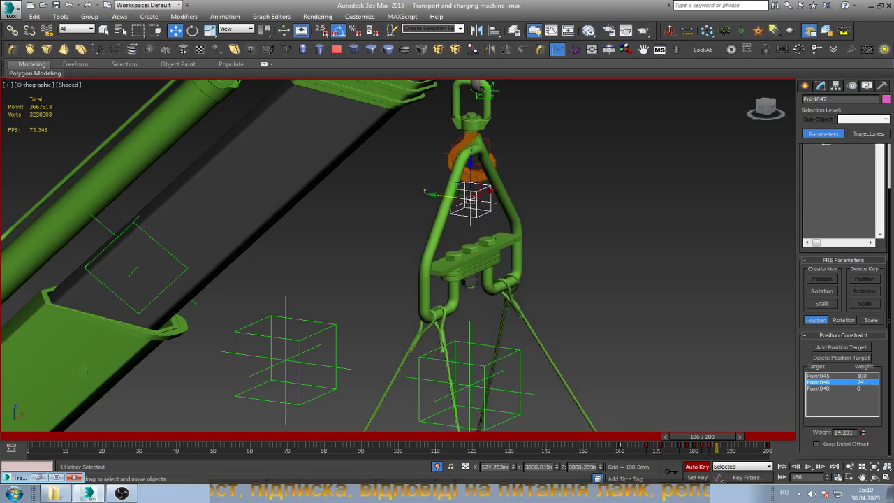
left_click(819, 388)
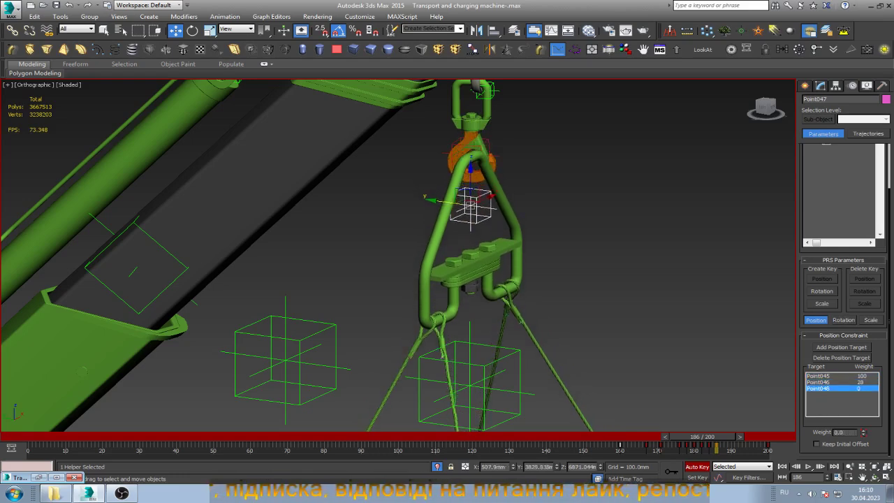
left_click_drag(863, 432, 863, 434)
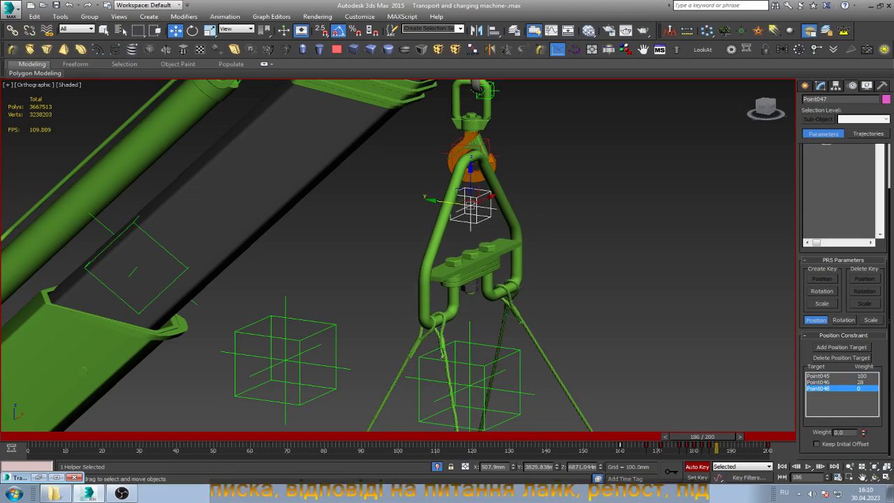
key("period")
key("period")
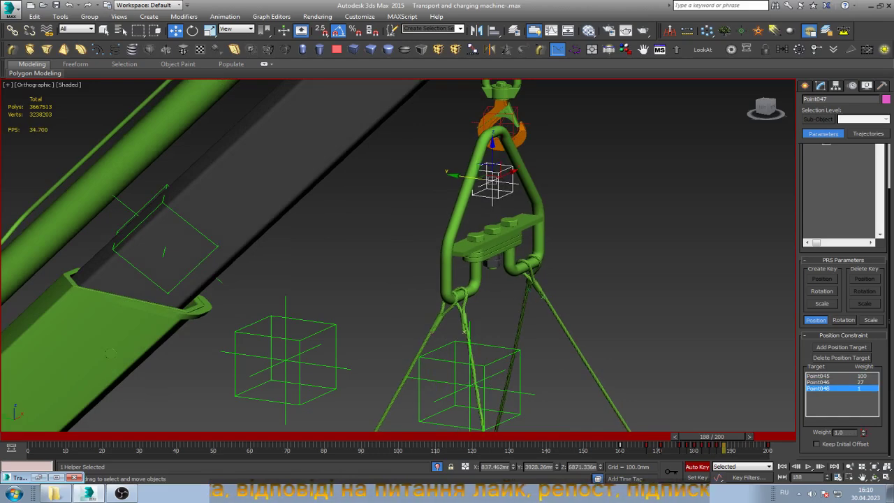
- Key Point046's constraint weight near 29 at frame 188, then check the rig's pose at frame 200
left_click(818, 382)
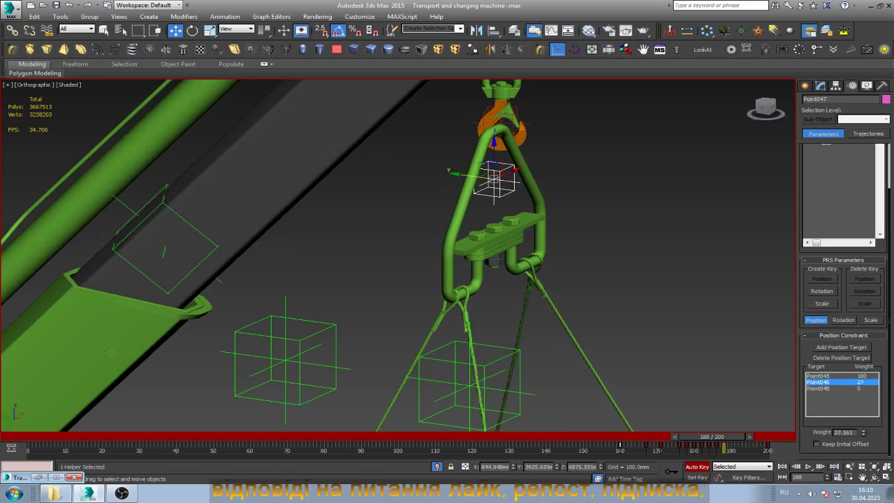
left_click_drag(864, 433, 864, 430)
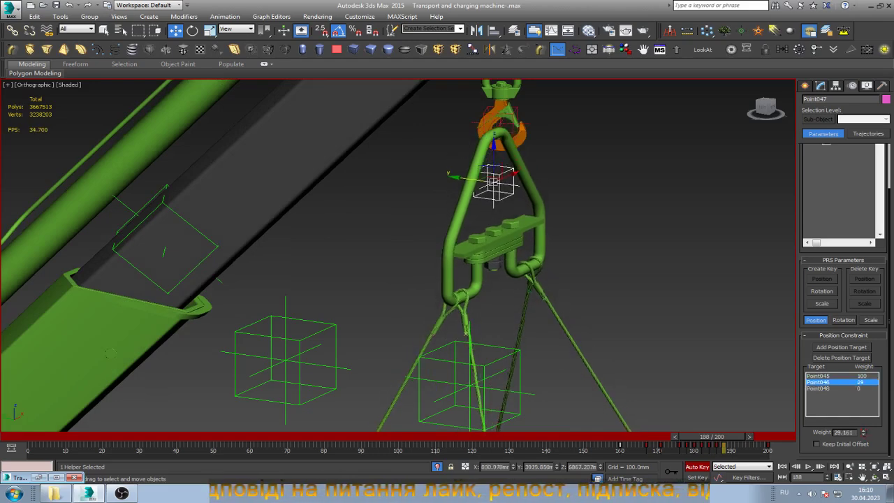
left_click_drag(712, 437, 775, 436)
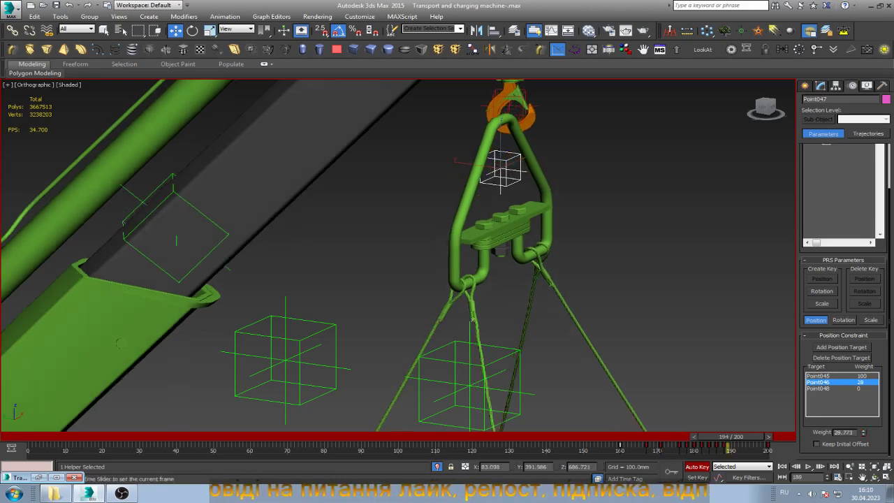
key("w")
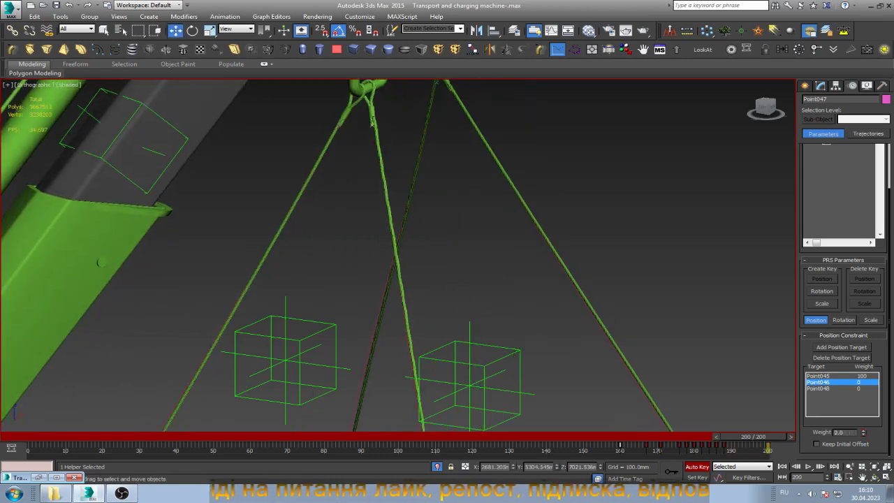
left_click(484, 217)
- Scrub the lift and orbit/zoom in on the four sling hooks and two green helper cubes
scroll(484, 217, "down", 6)
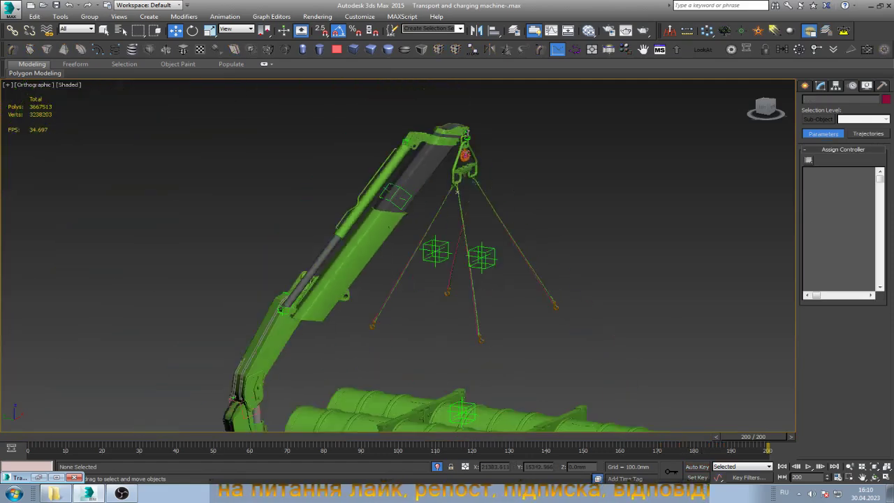
scroll(484, 217, "down", 2)
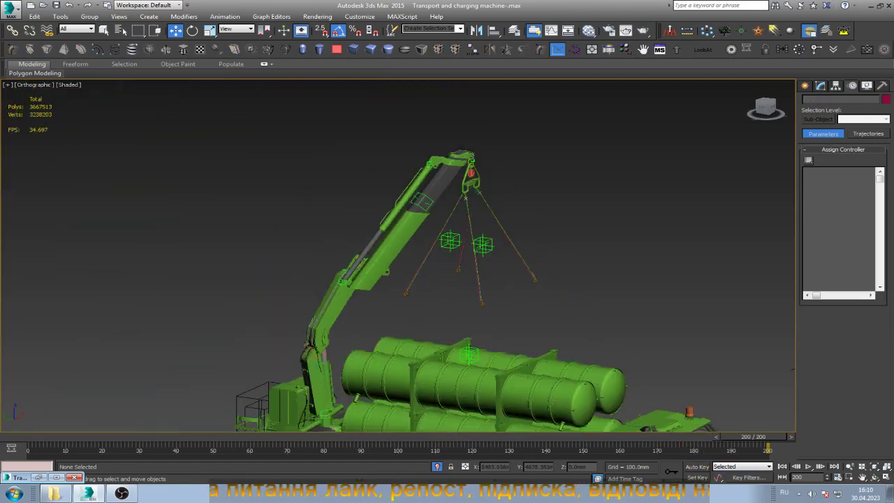
mouse_move(753, 436)
left_mouse_down()
mouse_move(482, 436)
mouse_move(767, 437)
left_mouse_up()
key("w")
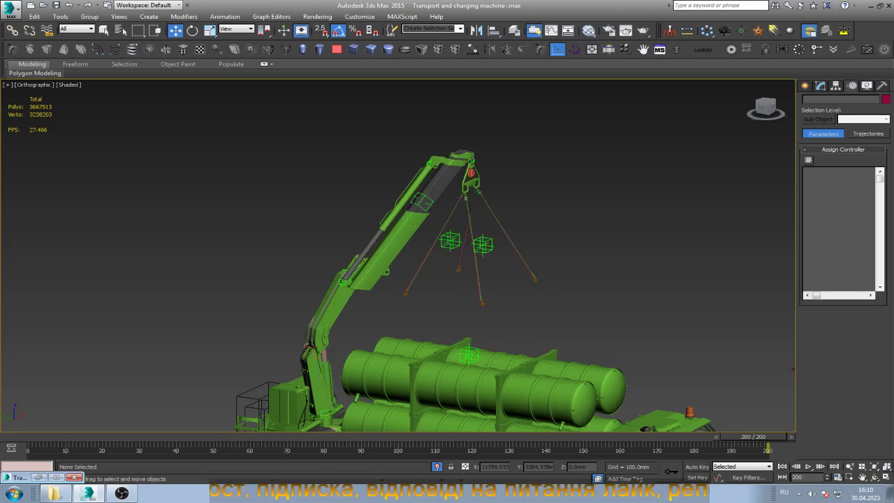
left_click(874, 477)
scroll(315, 349, "down", 3)
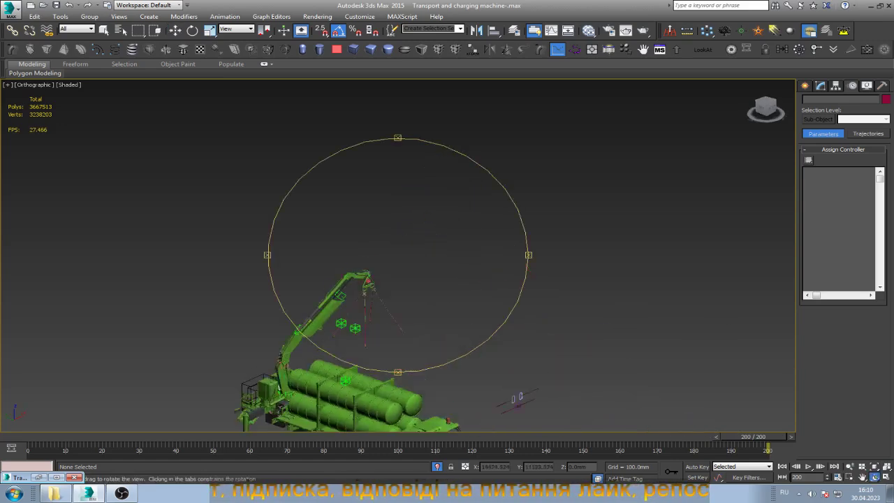
scroll(316, 350, "down", 2)
scroll(316, 350, "up", 5)
scroll(316, 349, "up", 3)
right_click(315, 349)
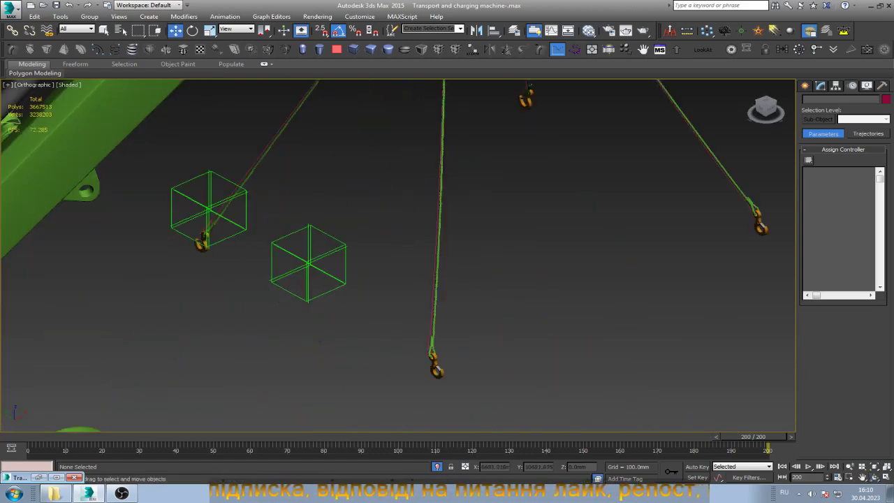
- Clone Point046 as a copy named Point049 near the upper-right hook and colour it crimson
left_click(308, 263)
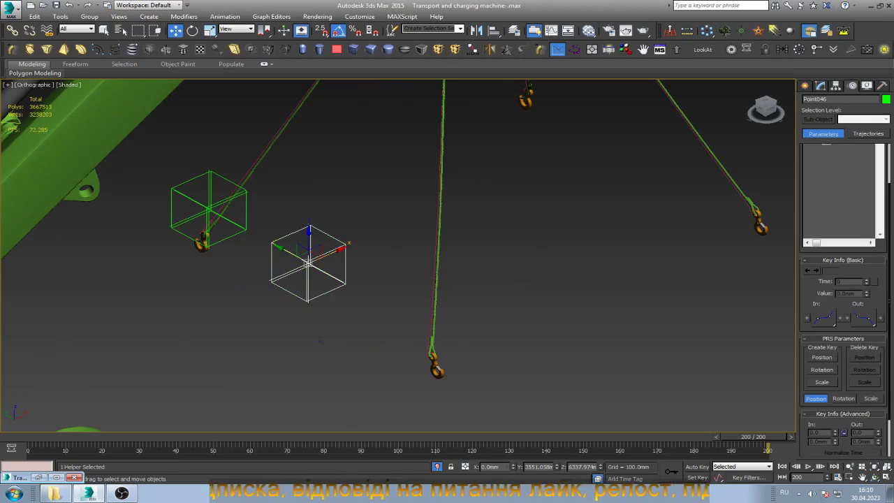
left_click_drag(308, 262, 697, 91, "shift")
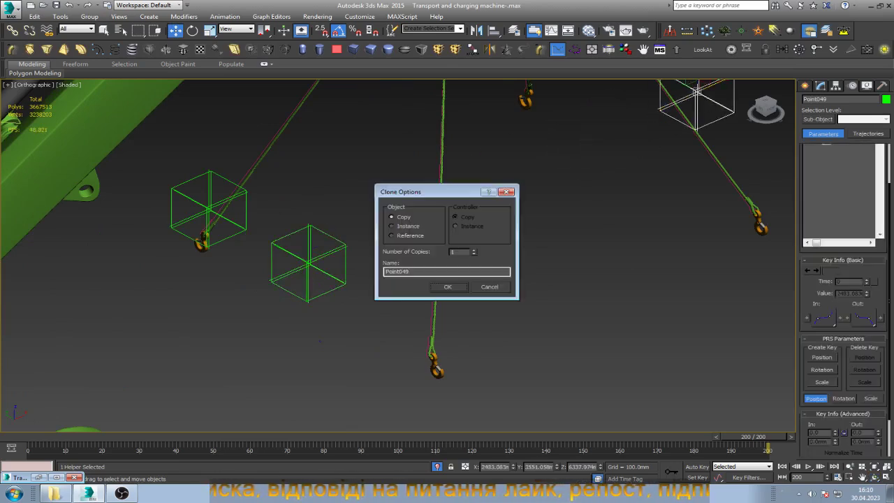
key("Return")
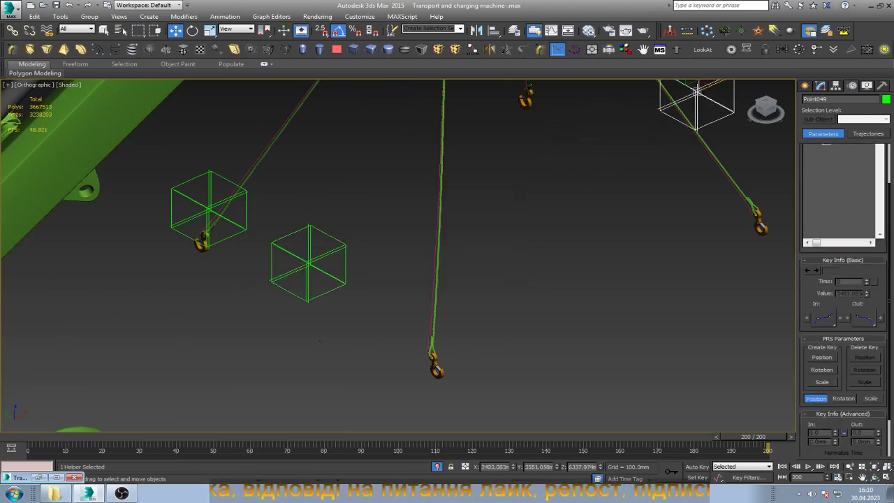
left_click(887, 99)
left_click(542, 230)
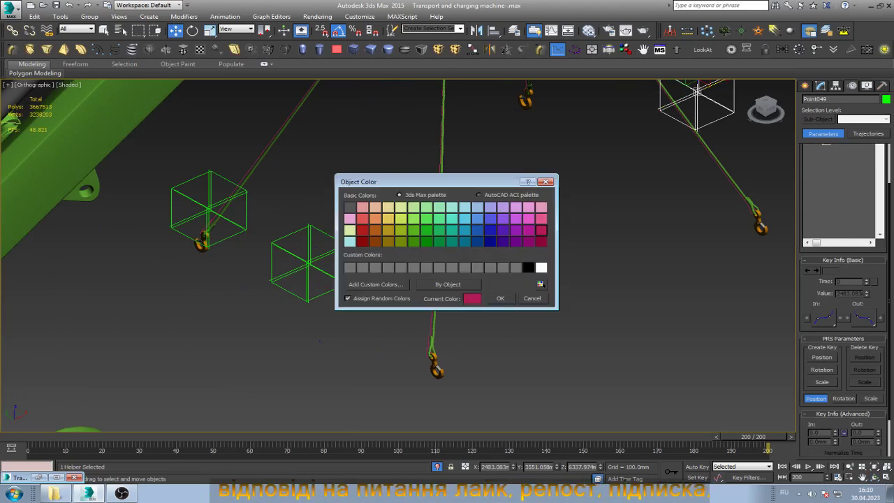
left_click(500, 298)
- Change the Point048 helper cube's object colour to blue
left_click(209, 210)
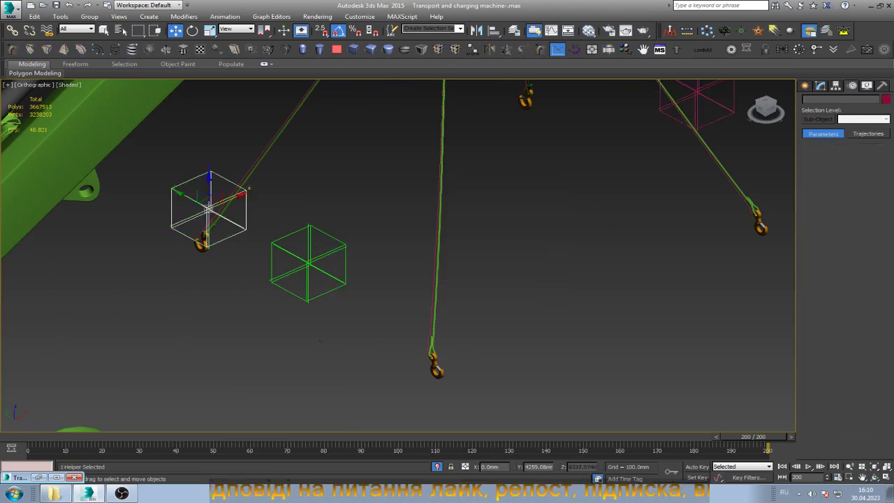
left_click(886, 100)
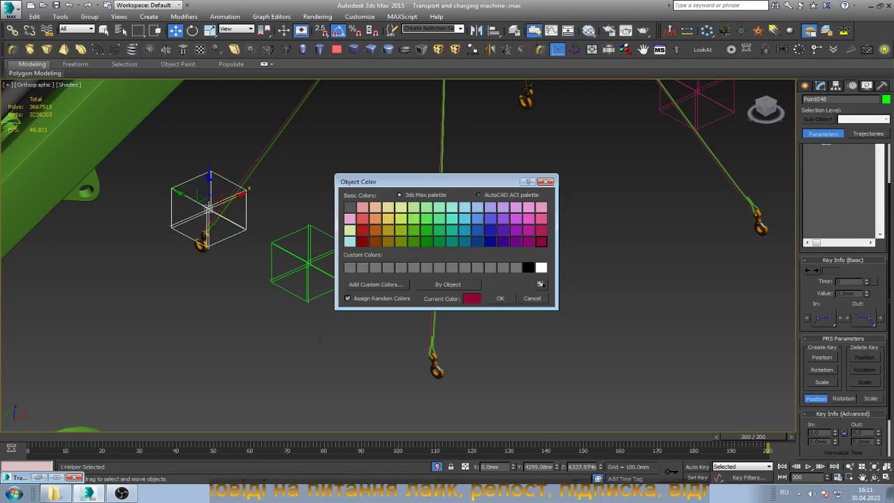
left_click(478, 230)
left_click(500, 298)
scroll(497, 323, "down", 3)
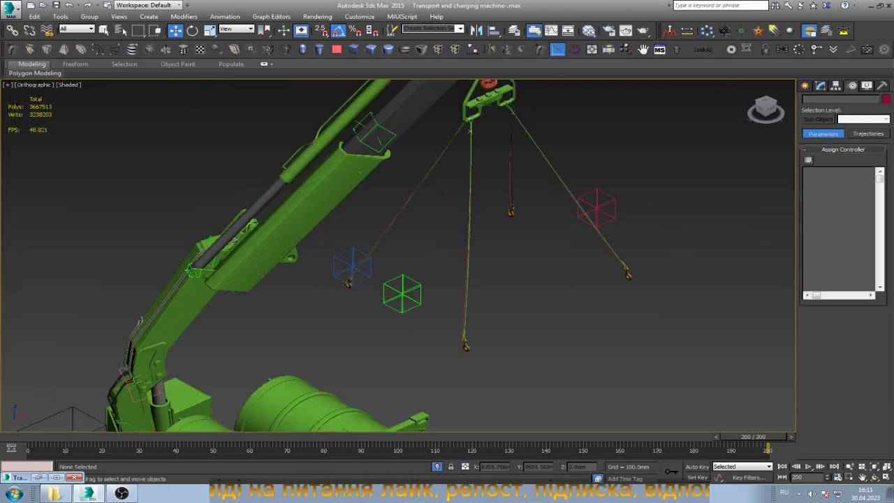
scroll(496, 331, "down", 2)
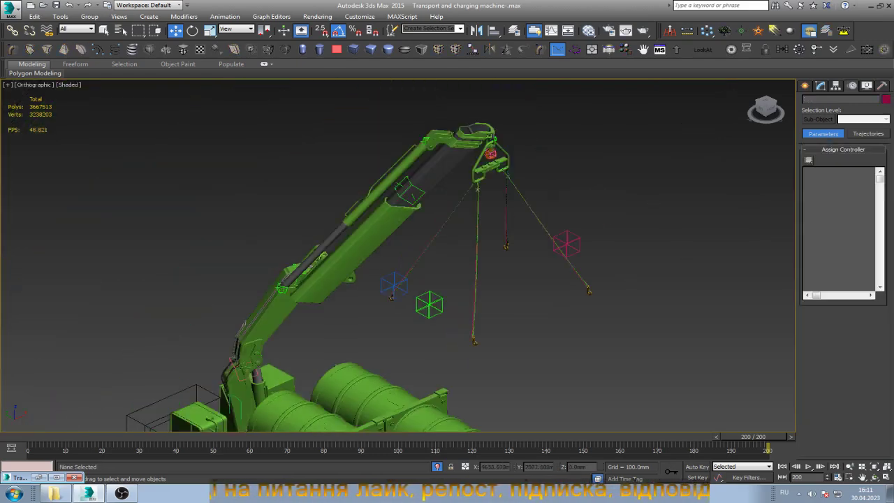
- Select hook helper Point047 at frame 171 with Move active and turn Auto Key on
left_click_drag(753, 436, 620, 436)
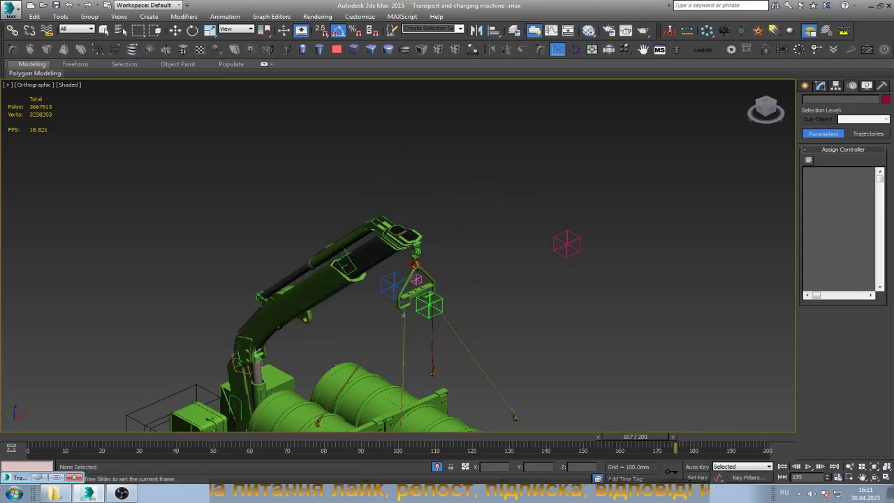
scroll(437, 311, "up", 3)
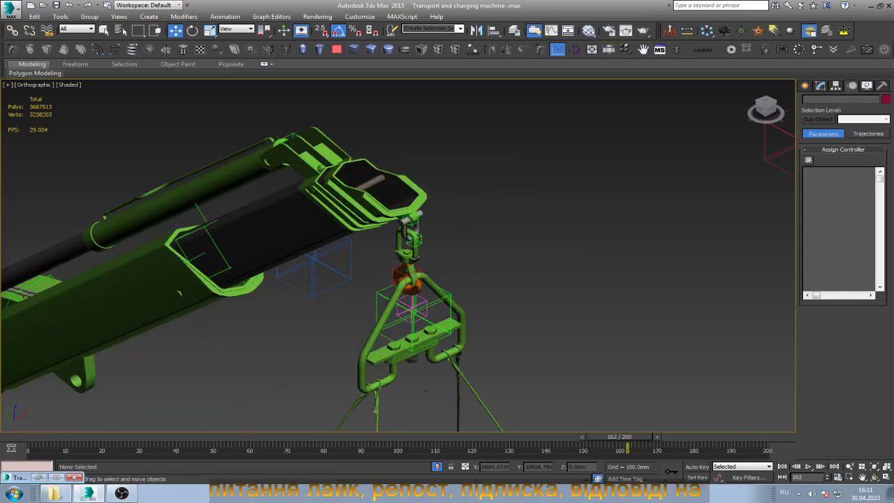
scroll(436, 311, "up", 2)
left_click(419, 307)
scroll(421, 303, "down", 3)
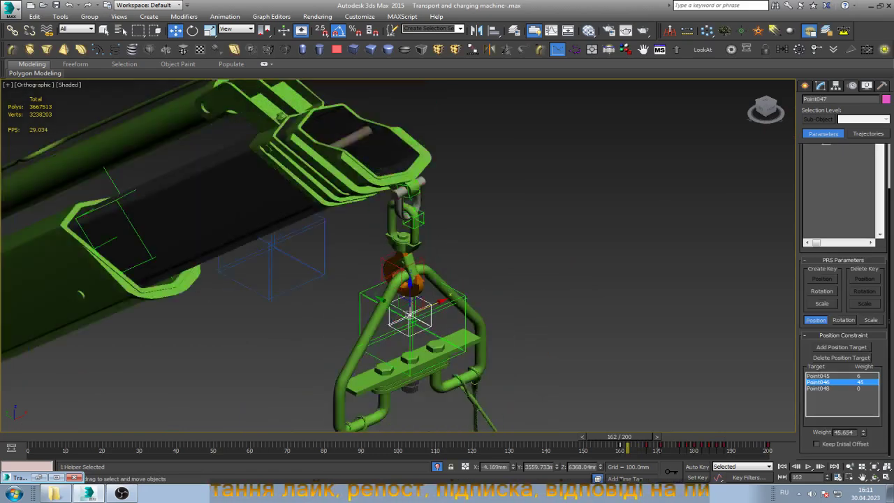
scroll(421, 303, "down", 2)
left_click_drag(620, 437, 649, 438)
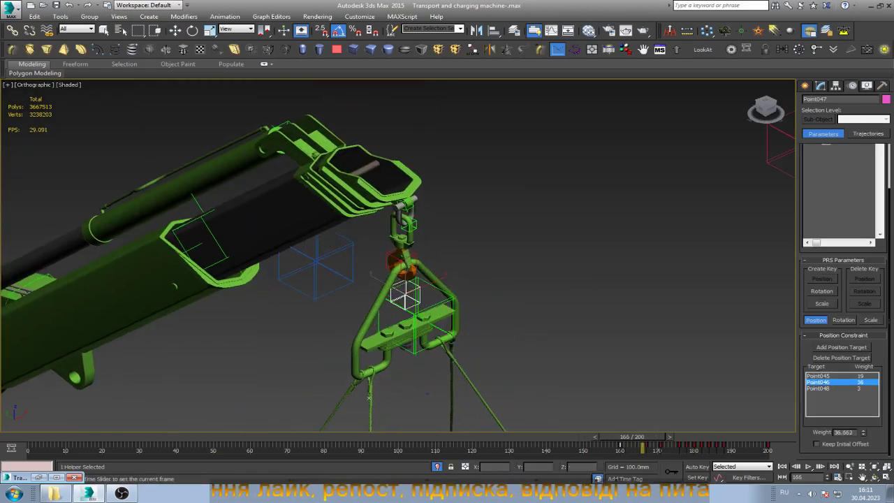
left_click_drag(644, 436, 652, 437)
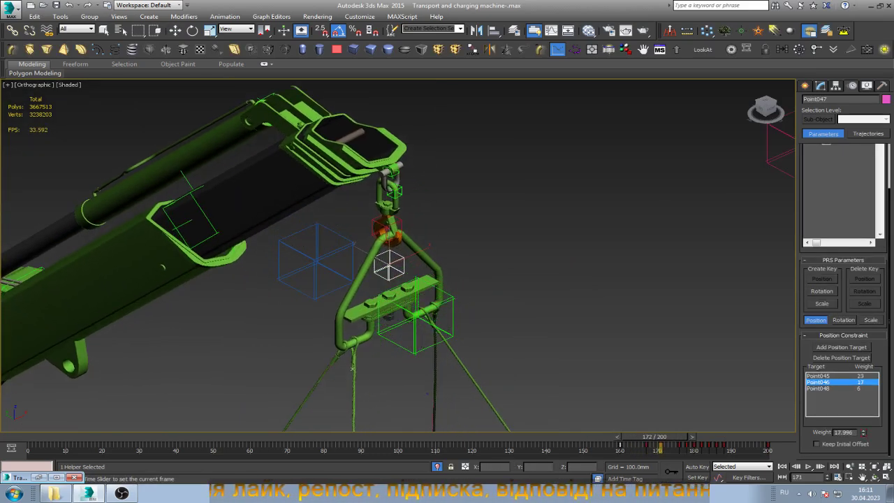
key("w")
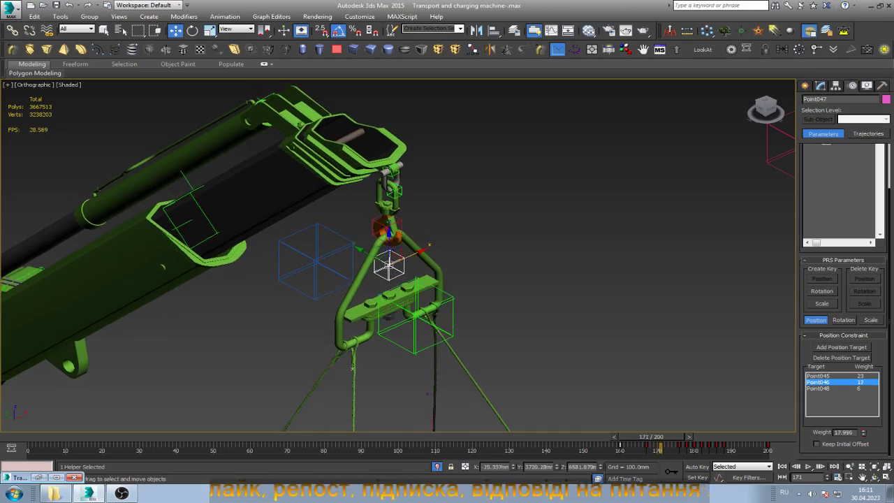
key("n")
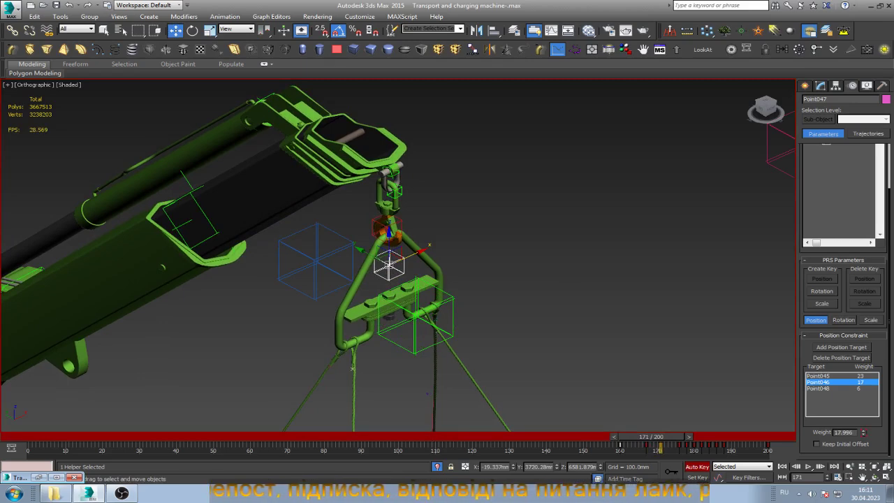
middle_click_drag(398, 258, 419, 251, "alt")
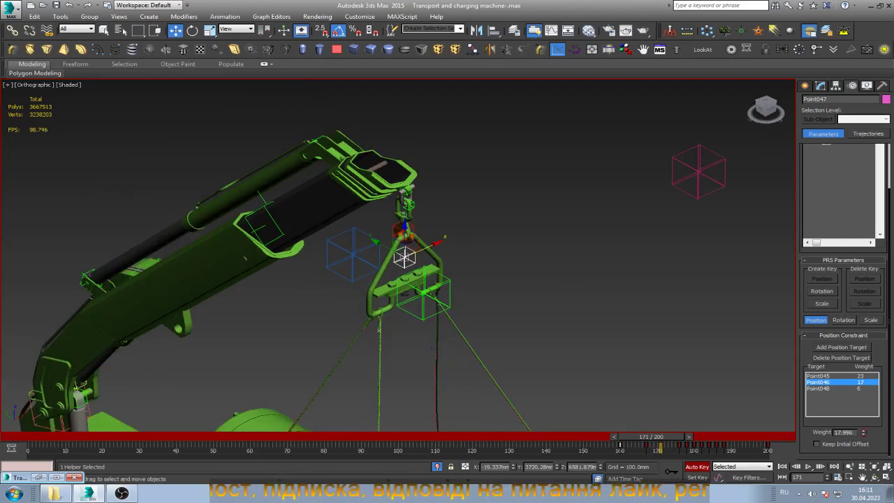
- Add Point049 as a fourth position target on Point047 and key its weight at 0
left_click(842, 347)
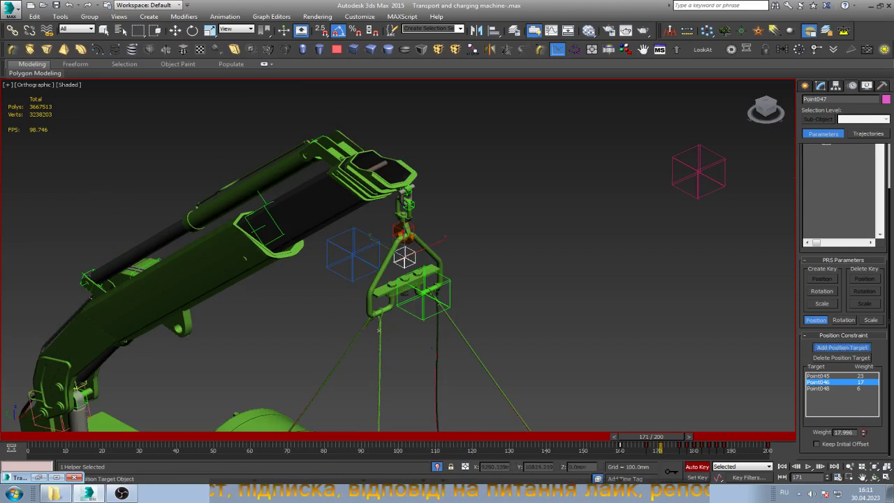
left_click(723, 148)
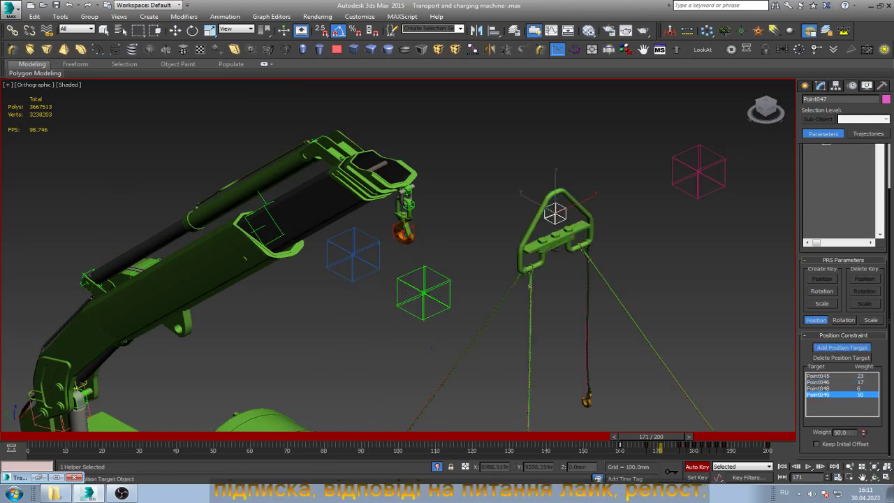
left_click_drag(864, 432, 863, 475)
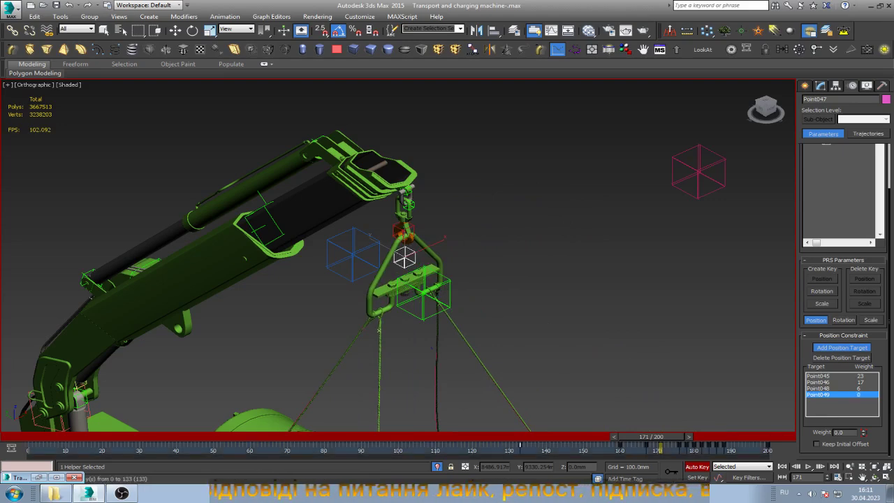
key("ctrl+z")
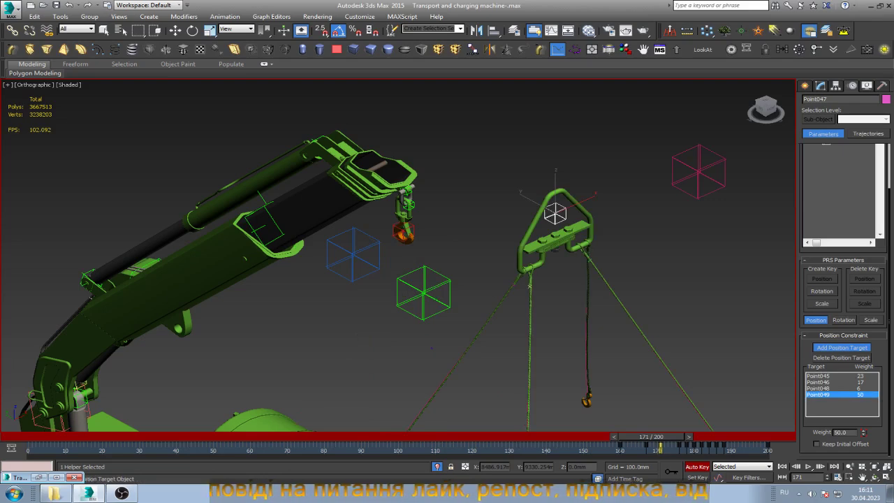
key("ctrl+y")
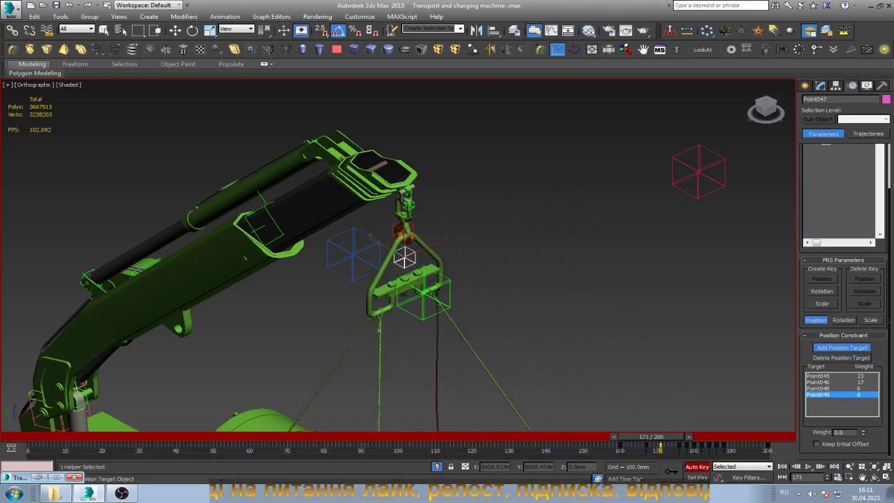
mouse_move(651, 437)
left_mouse_down()
mouse_move(636, 436)
mouse_move(702, 436)
left_mouse_up()
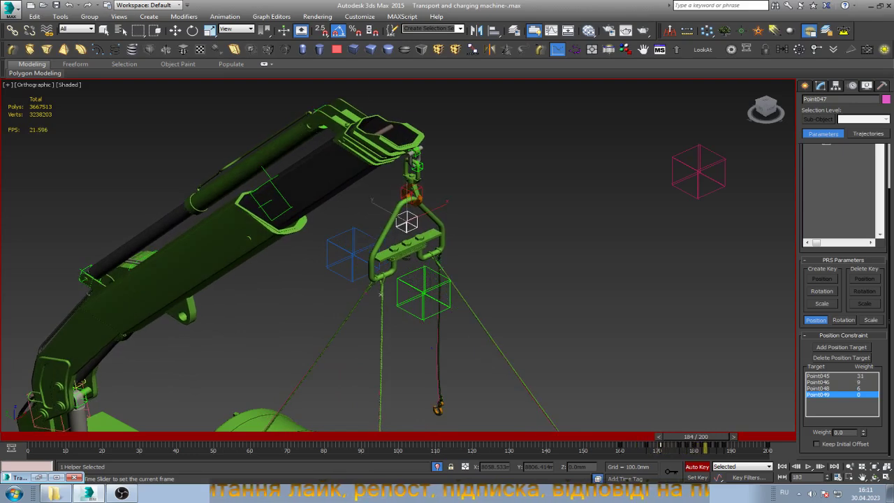
- Adjust Point049's and Point048's weights, lowering Point049 and returning Point048 to 0
left_click(842, 347)
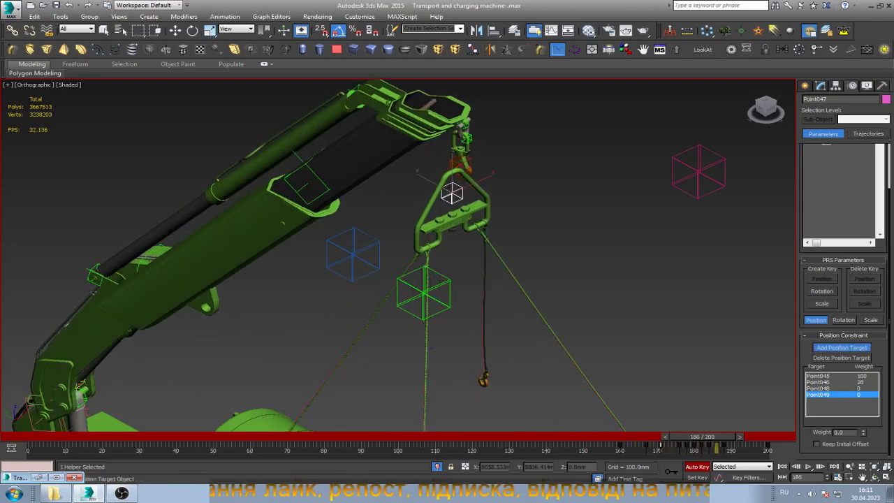
left_click_drag(864, 433, 864, 412)
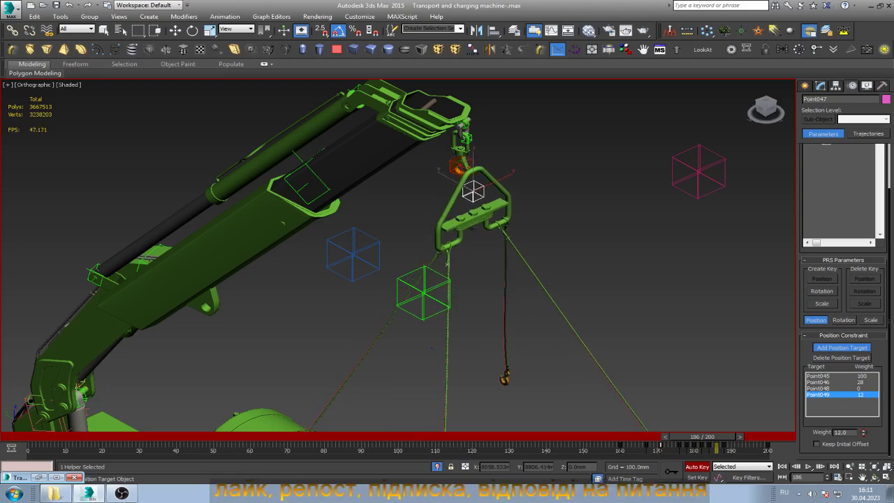
left_click(818, 388)
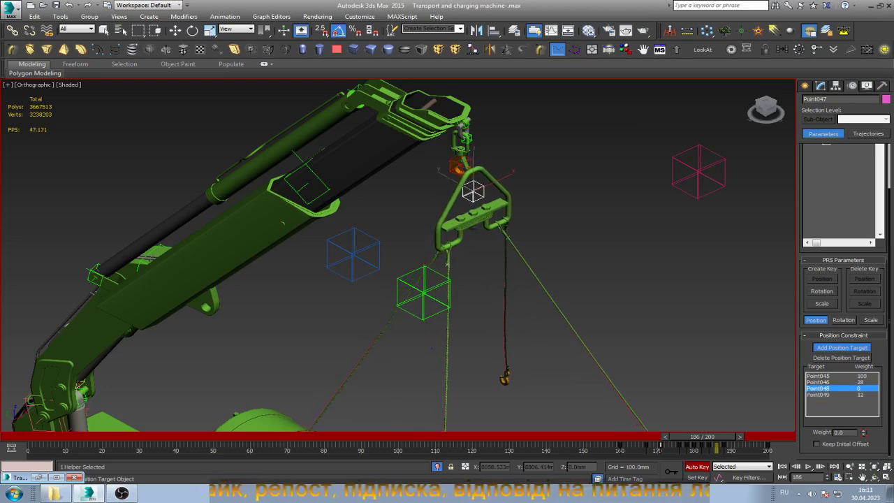
mouse_move(864, 432)
left_mouse_down()
mouse_move(863, 423)
mouse_move(863, 436)
left_mouse_up()
left_click(819, 382)
left_click(819, 376)
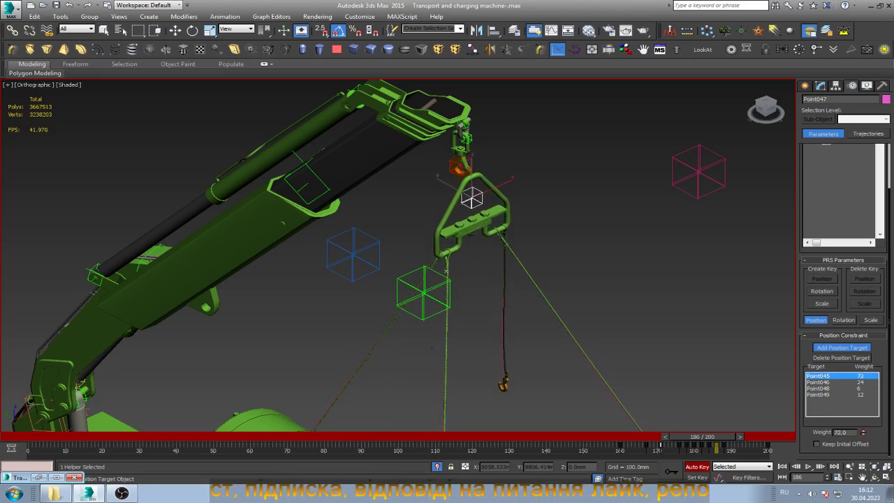
left_click(819, 394)
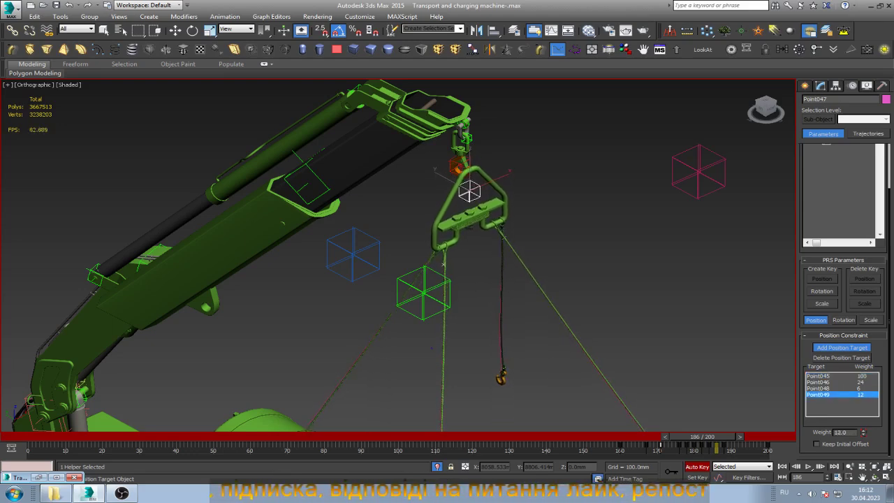
left_click_drag(863, 432, 863, 440)
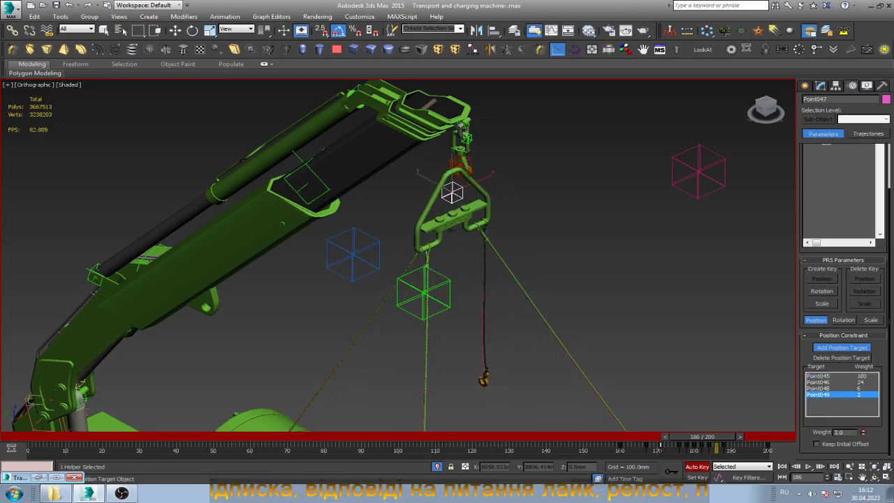
left_click(818, 388)
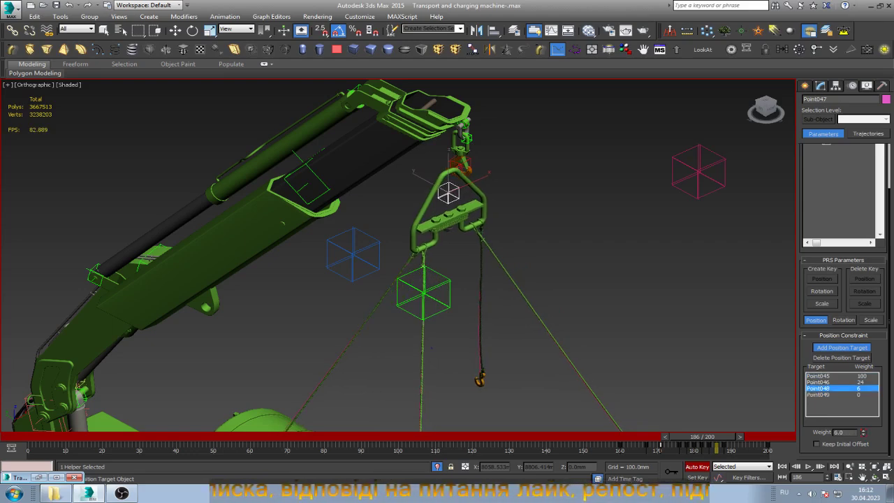
left_click_drag(863, 432, 864, 440)
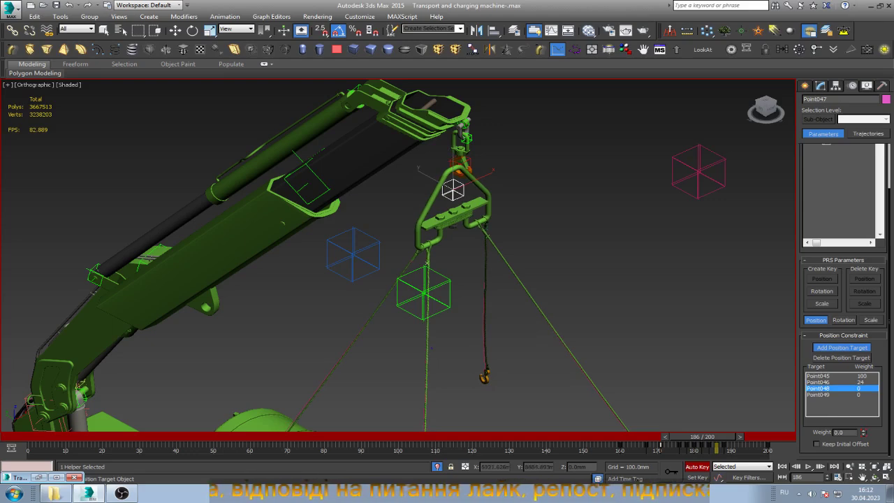
- At frame 188, key Point049's weight to 19, Point046 to 0, and raise Point048
key("period")
key("period")
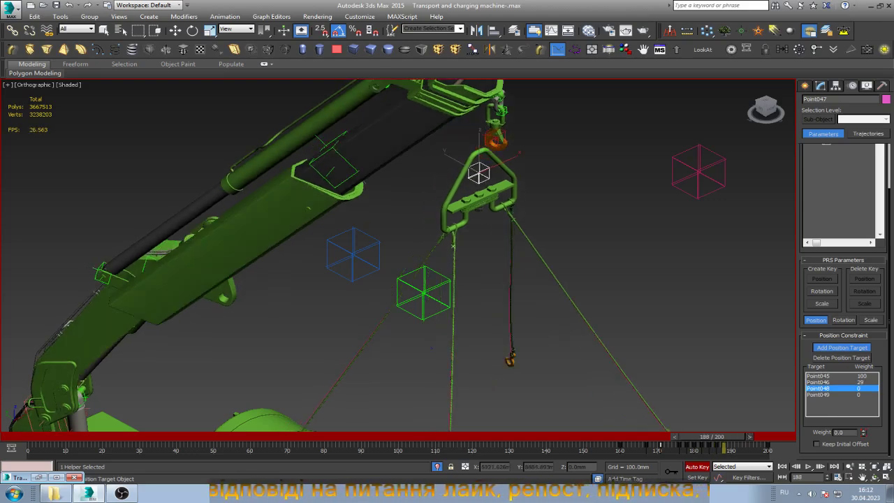
left_click(821, 395)
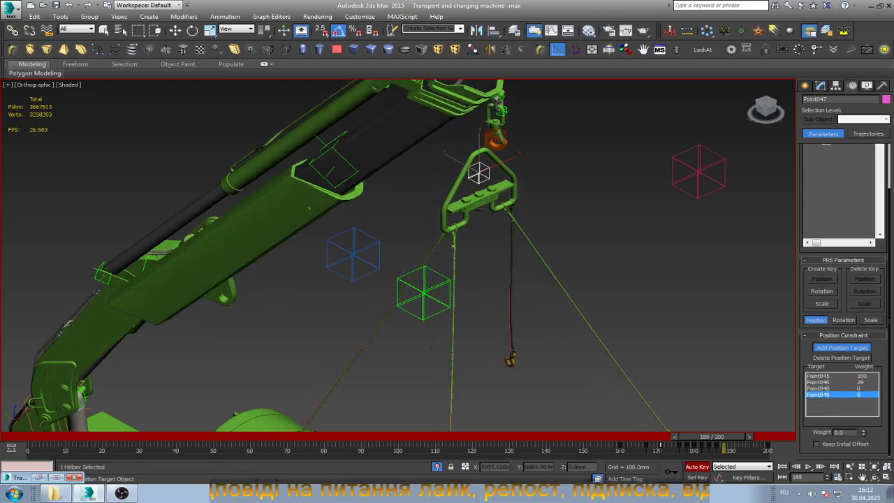
left_click_drag(864, 432, 864, 416)
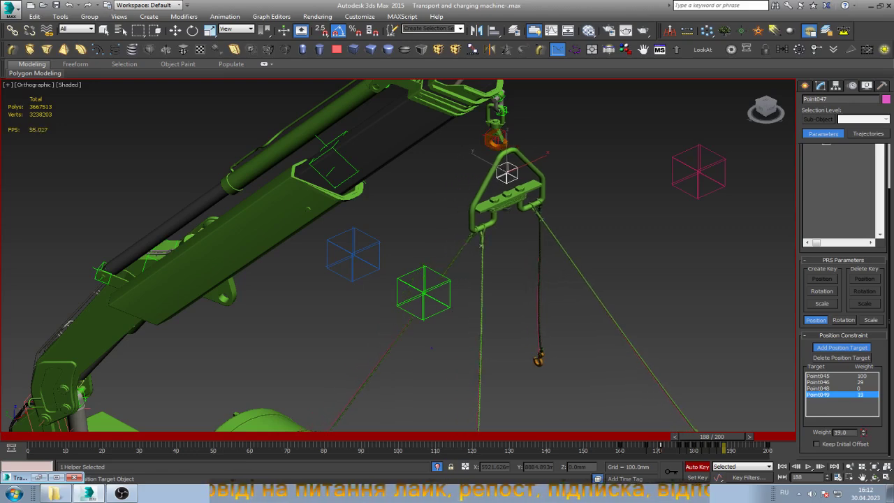
left_click(821, 388)
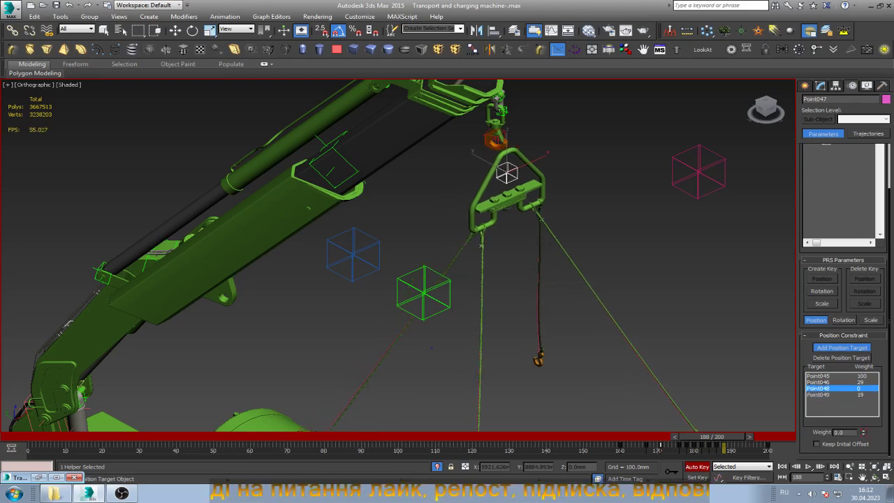
left_click(819, 382)
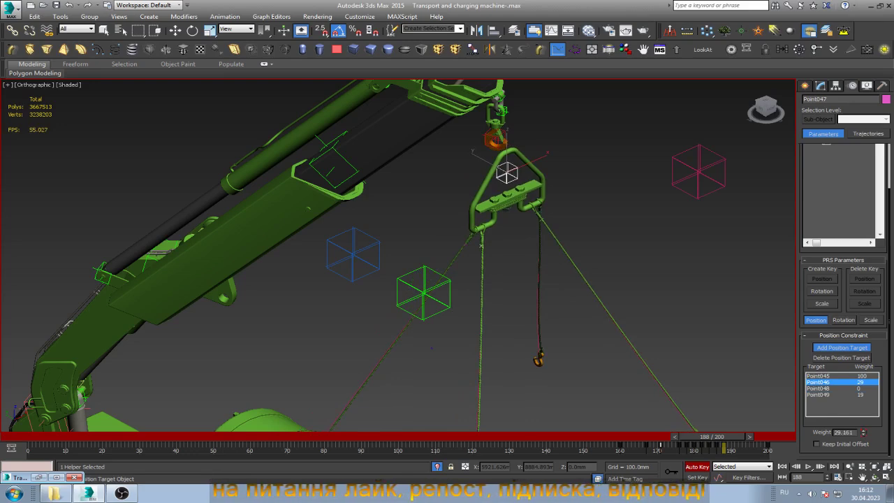
left_click_drag(863, 433, 863, 450)
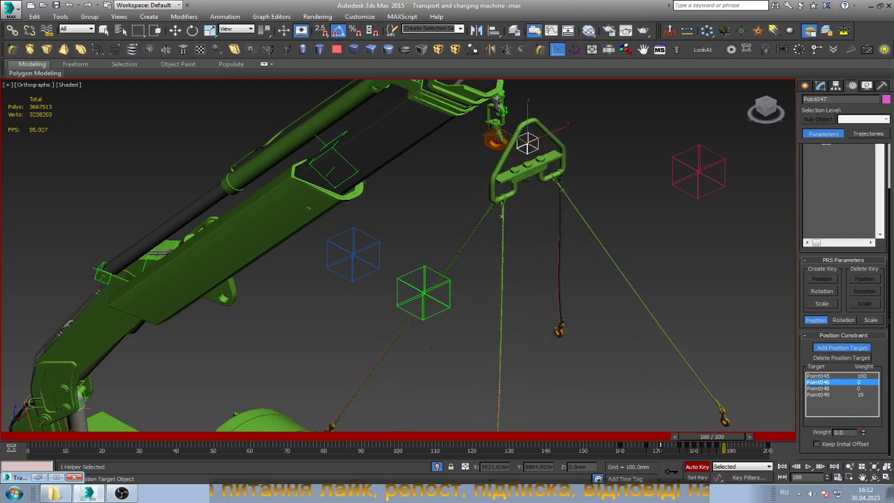
left_click(820, 388)
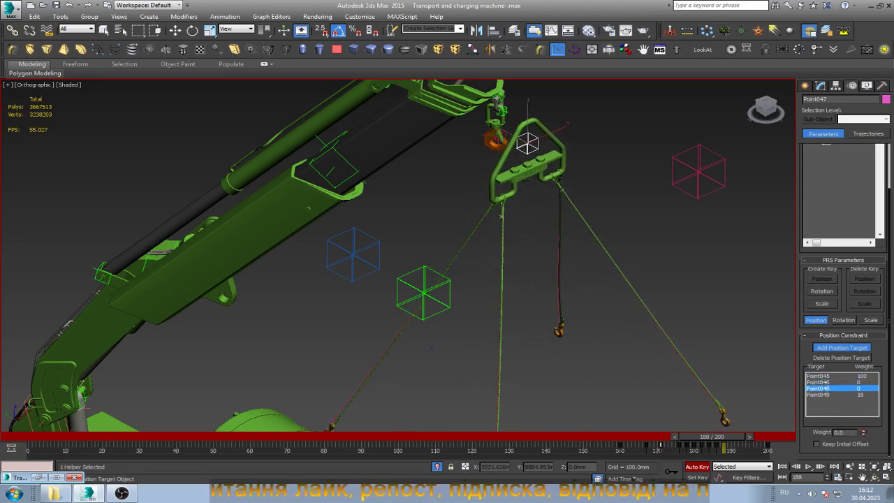
mouse_move(863, 432)
left_mouse_down()
mouse_move(863, 405)
mouse_move(863, 461)
left_mouse_up()
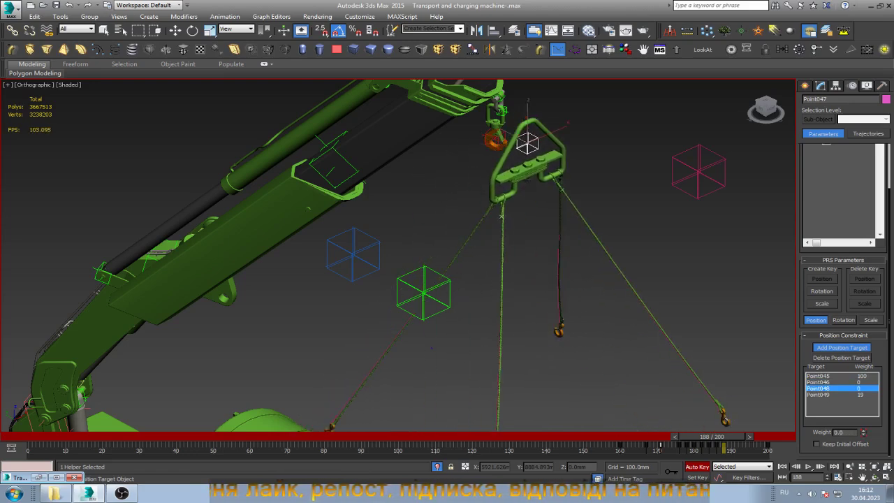
- Scrub the animation back to frame 160 to review the constraint weights
left_click_drag(713, 437, 28, 437)
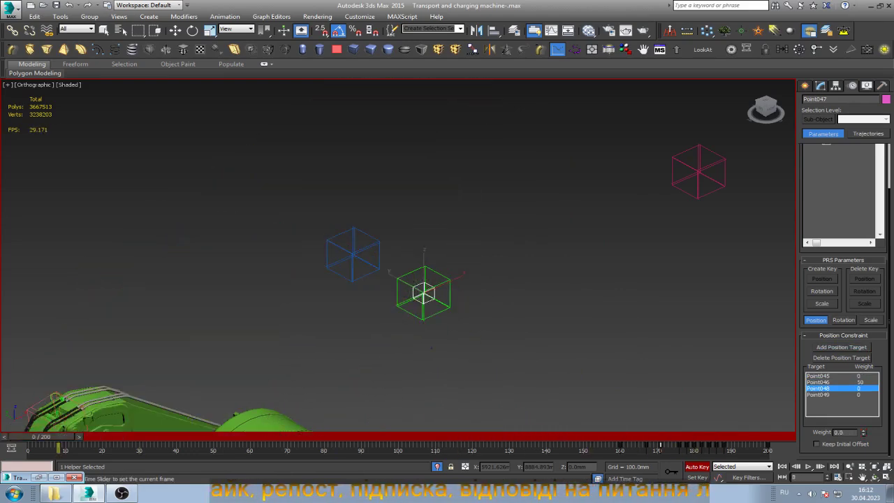
left_click(842, 348)
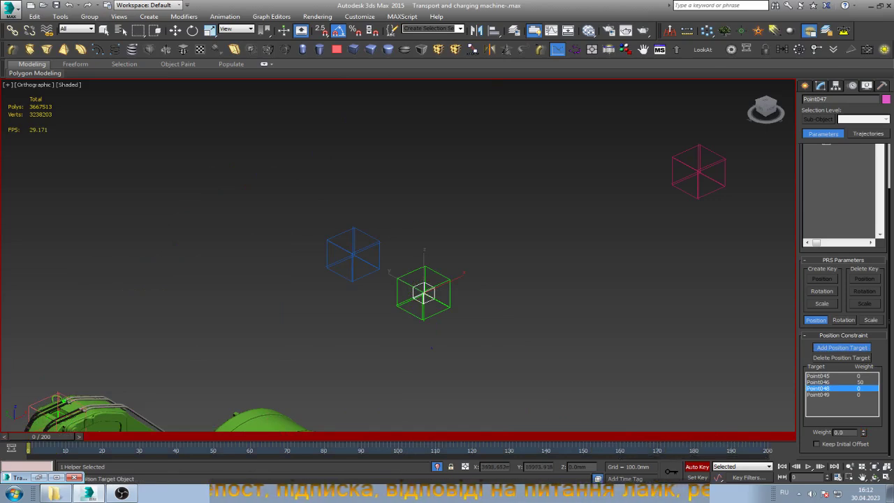
left_click_drag(53, 437, 615, 436)
left_click(842, 347)
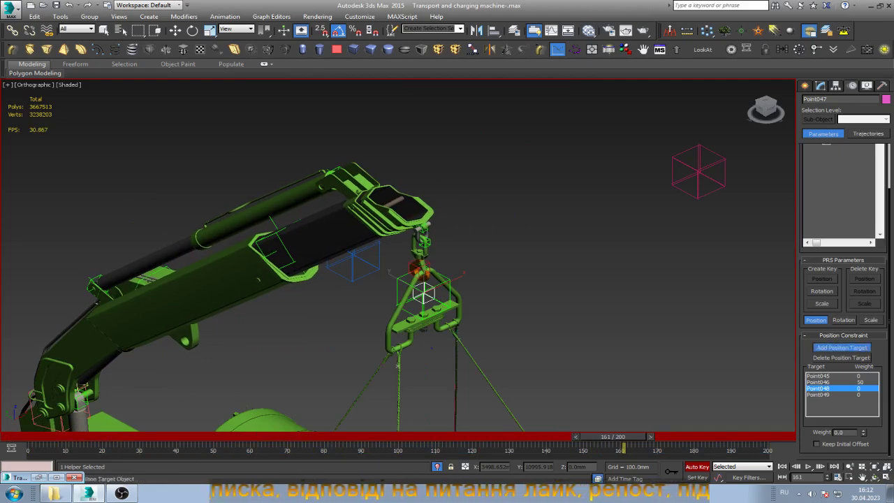
key("comma")
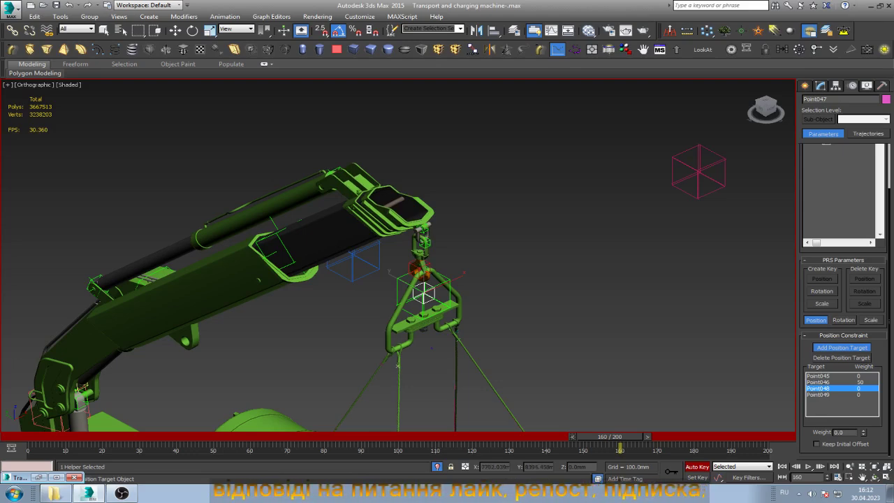
- Delete the three remaining targets from Point047's position constraint, leaving rotation unchanged
left_click(841, 358)
left_click(841, 357)
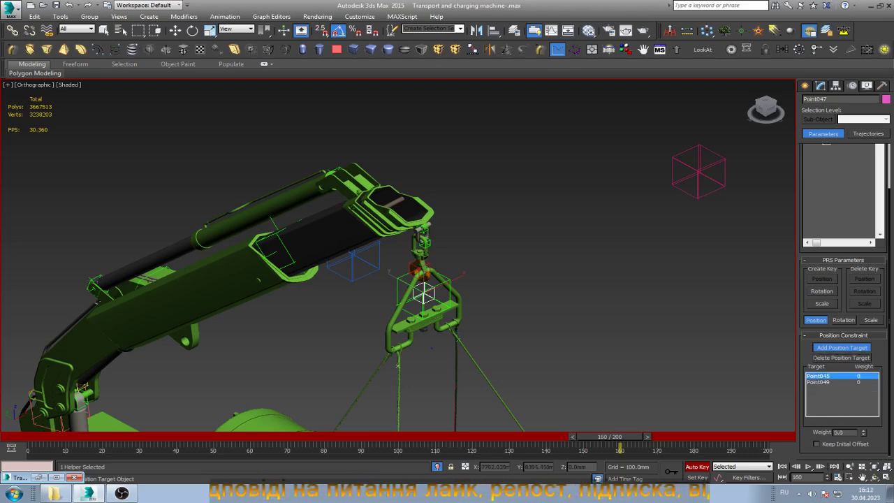
left_click(841, 358)
left_click(841, 358)
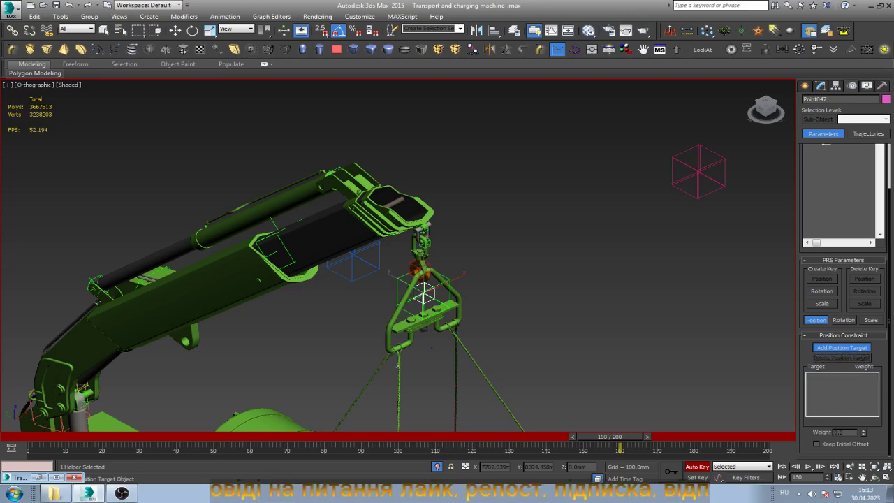
left_click(841, 348)
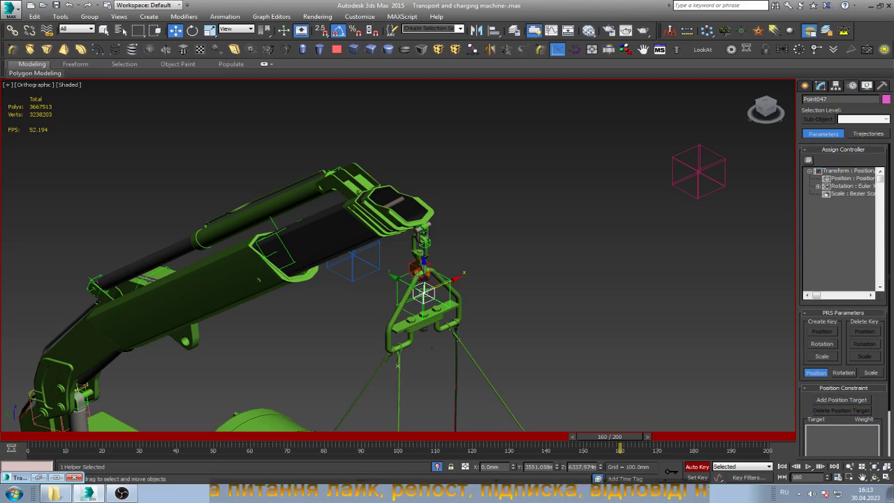
left_click(848, 186)
left_click(808, 160)
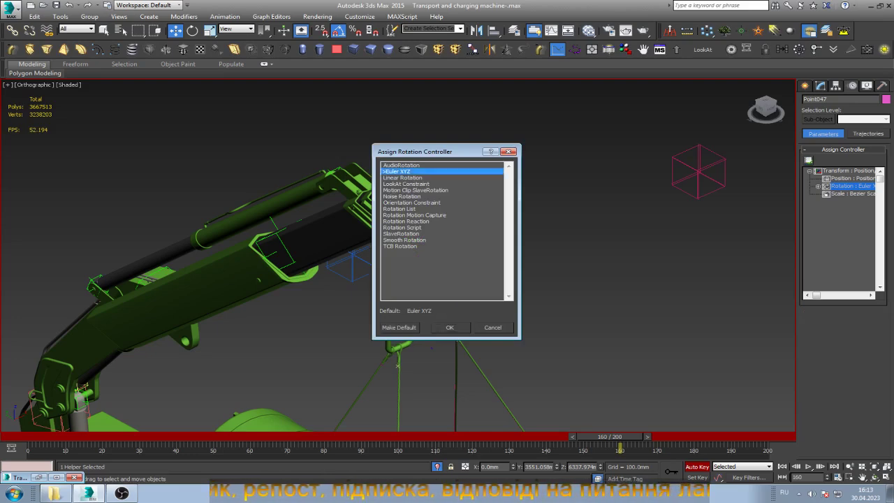
key("Return")
- Assign Bezier Position to Point047's position track, after briefly trying Position Reaction
left_click(849, 178)
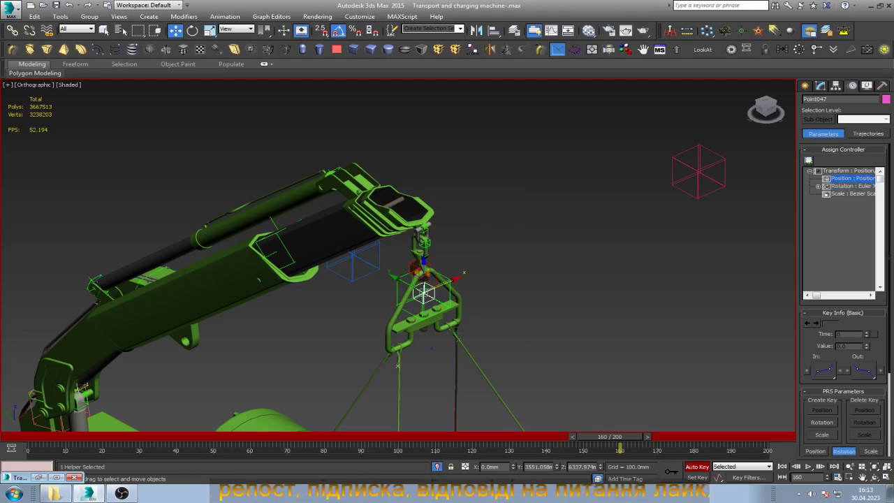
left_click(808, 160)
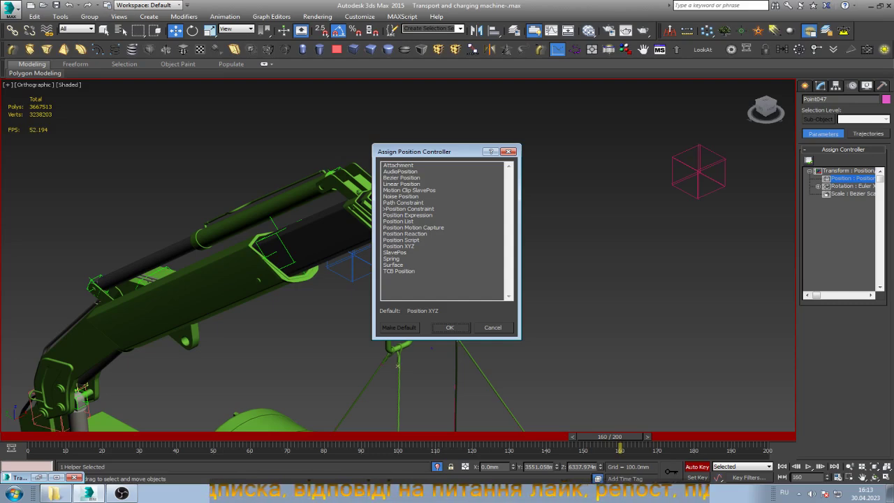
left_click(406, 233)
key("Return")
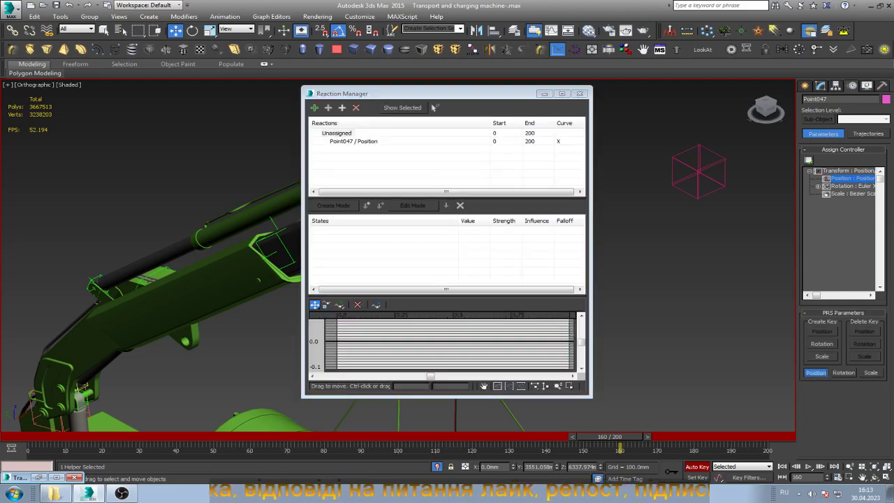
left_click(579, 93)
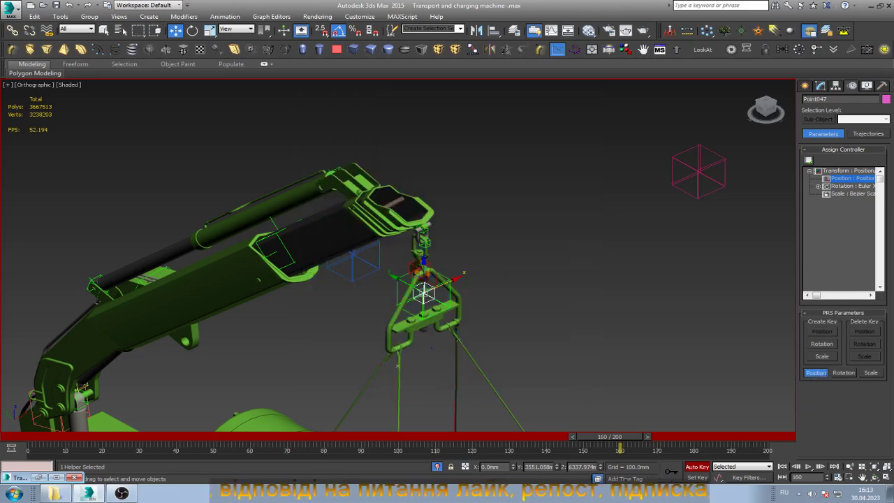
left_click(808, 160)
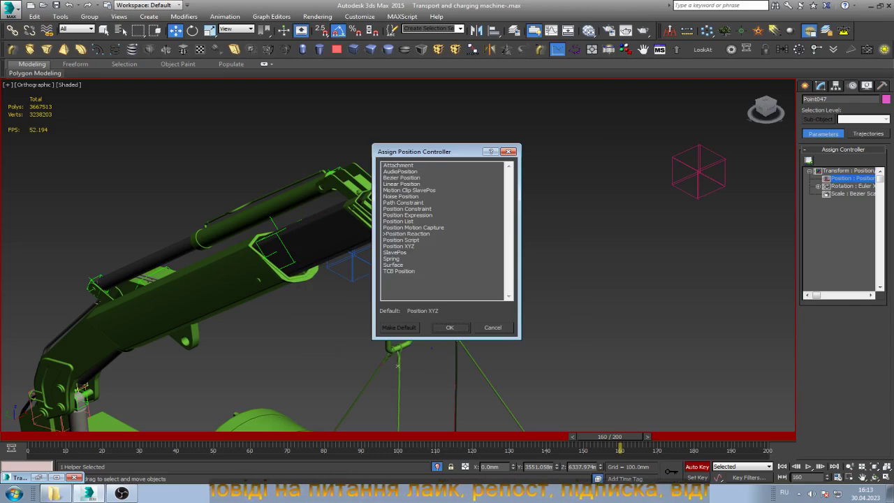
left_click(402, 178)
left_click(450, 327)
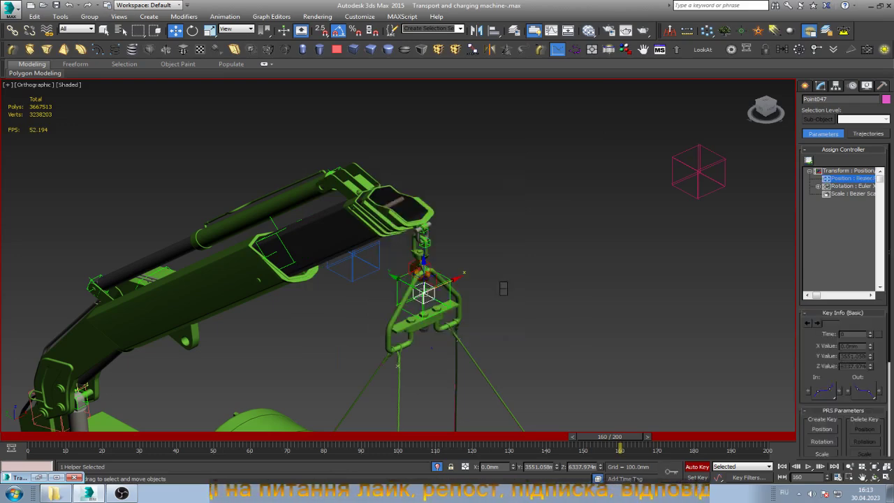
scroll(503, 288, "down", 5)
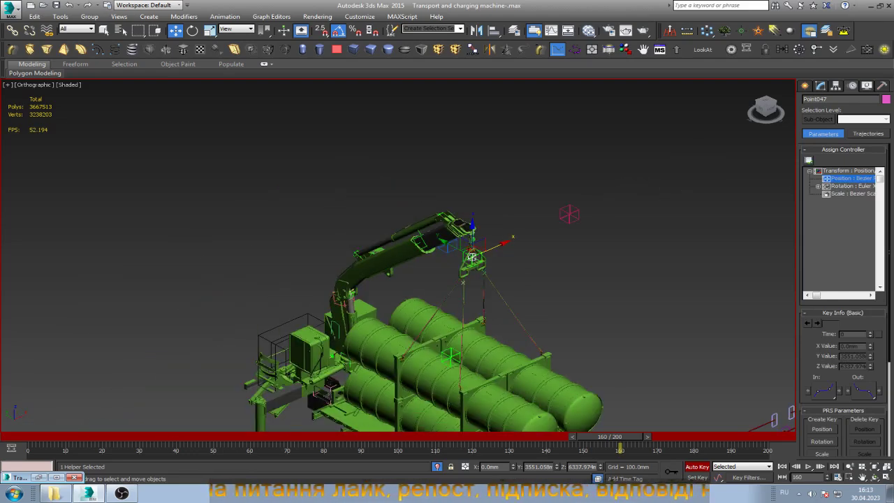
scroll(496, 286, "up", 3)
scroll(483, 271, "down", 4)
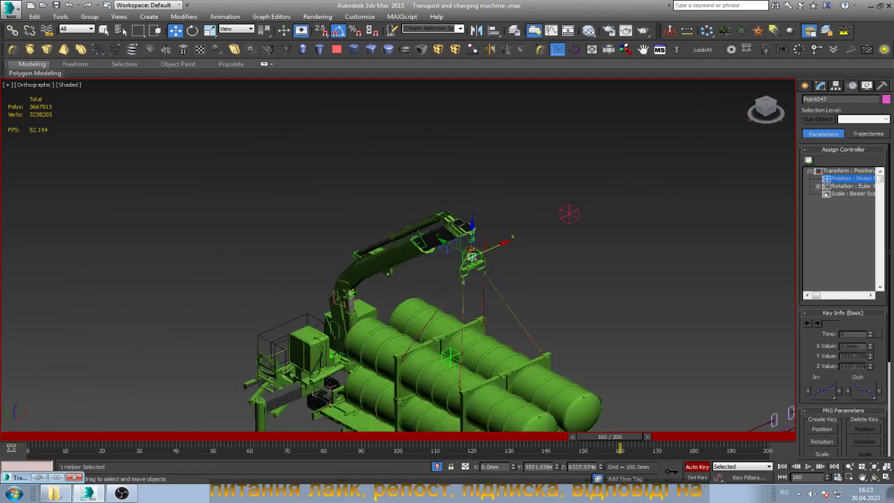
scroll(473, 257, "up", 2)
scroll(437, 395, "up", 4)
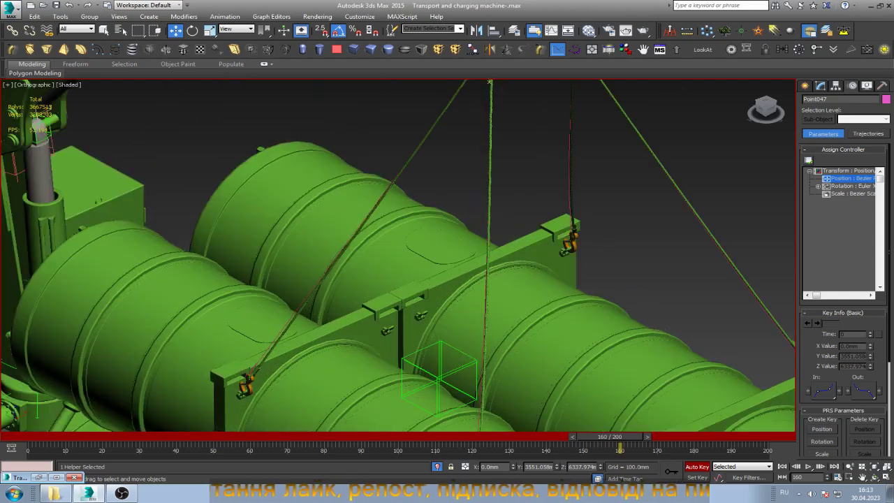
left_click(439, 377)
scroll(439, 377, "down", 3)
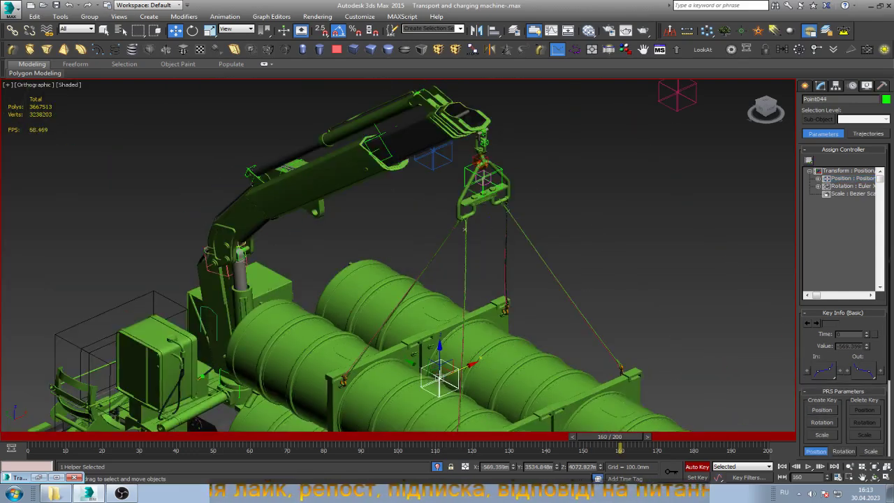
mouse_move(610, 437)
left_mouse_down()
mouse_move(524, 437)
mouse_move(749, 437)
mouse_move(610, 437)
left_mouse_up()
key("w")
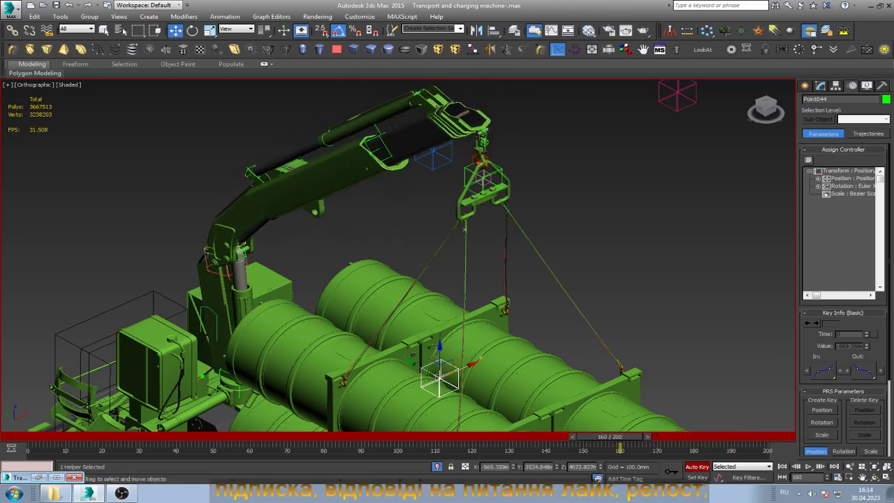
key("ctrl+d")
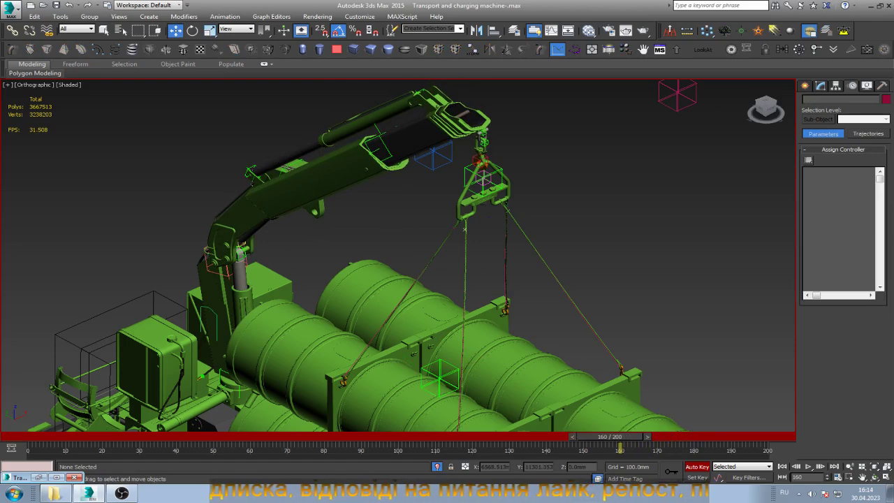
left_click(433, 156)
key("ctrl+d")
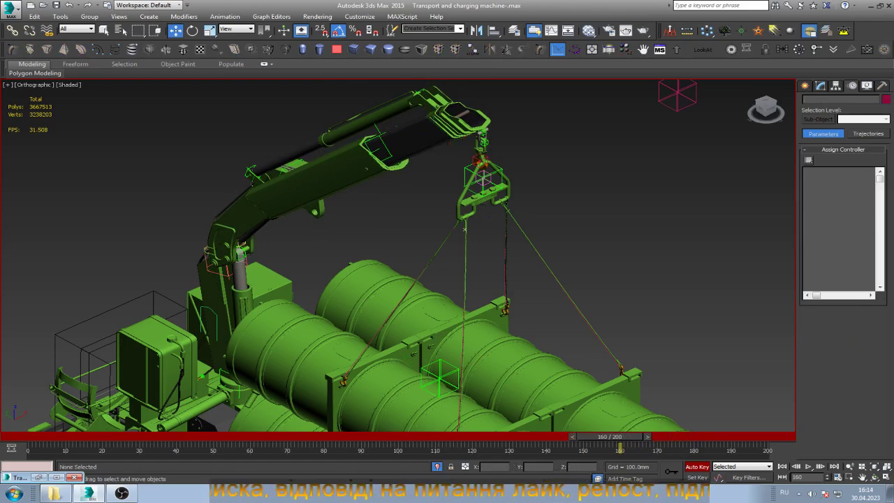
scroll(511, 172, "up", 5)
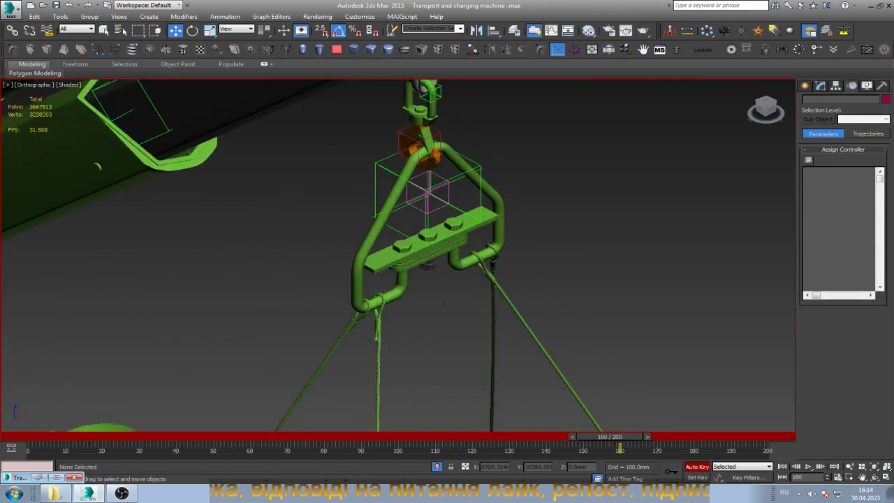
left_click(429, 192)
scroll(454, 294, "down", 2)
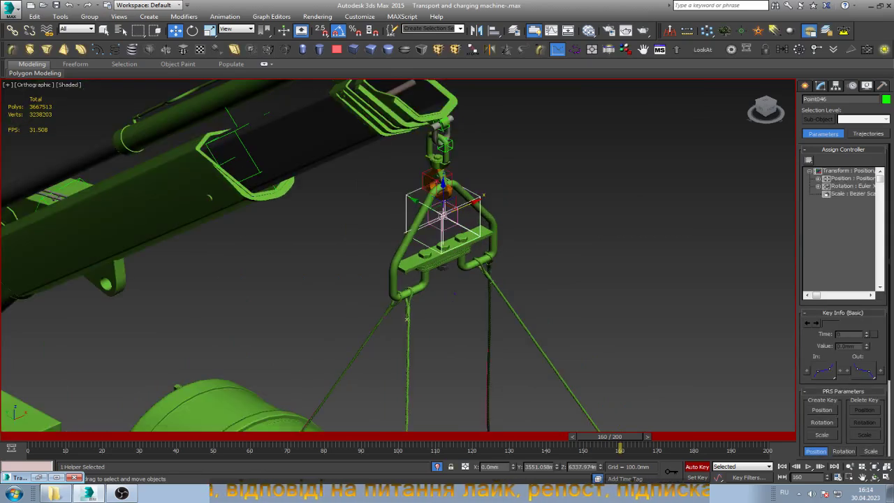
mouse_move(610, 437)
left_mouse_down()
mouse_move(623, 436)
mouse_move(610, 437)
left_mouse_up()
left_click(175, 30)
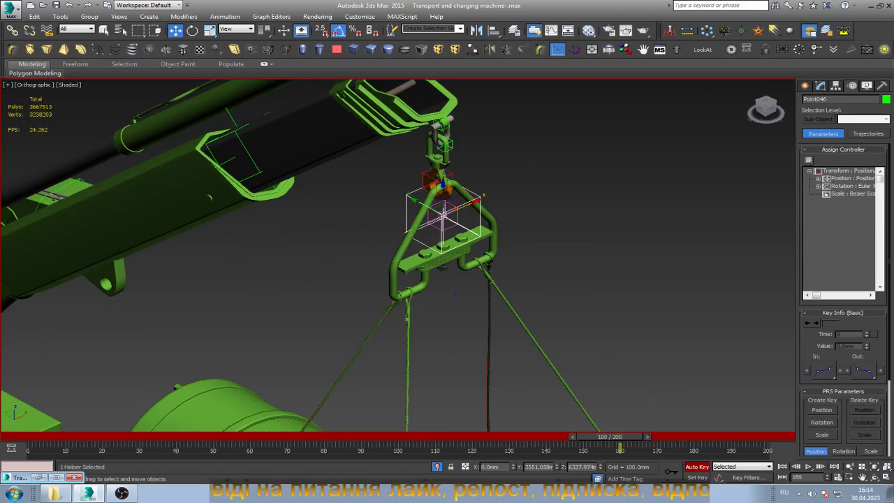
scroll(423, 174, "up", 3)
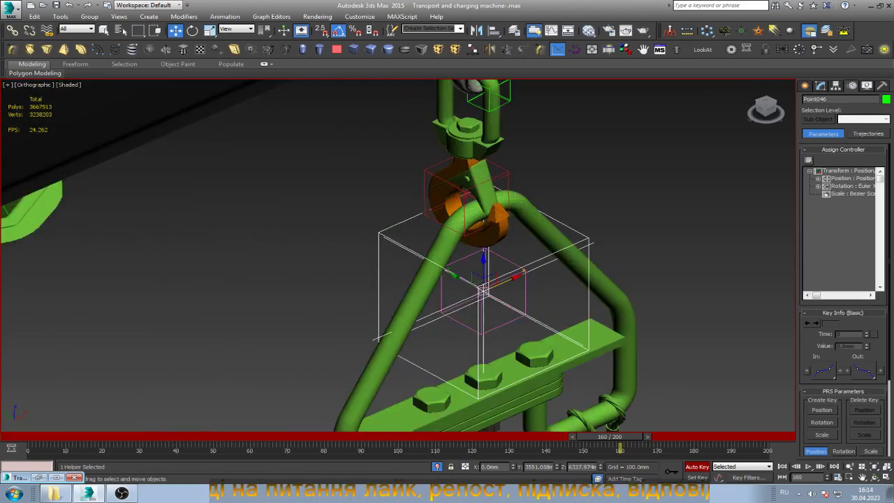
scroll(423, 174, "up", 2)
scroll(422, 174, "up", 2)
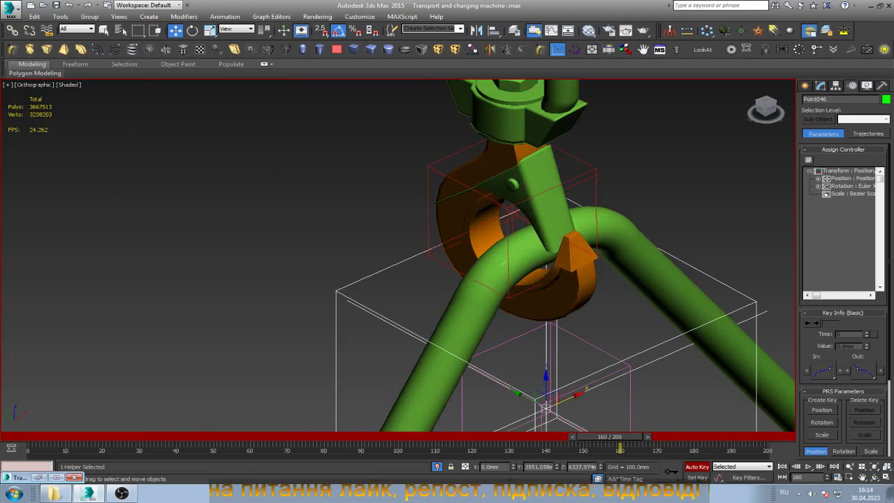
scroll(421, 173, "down", 3)
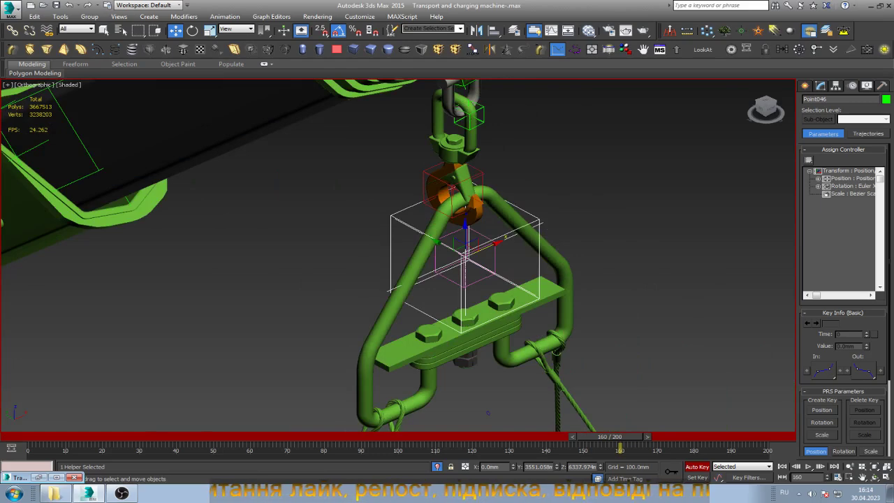
- Assign a Position Constraint controller to Point046's position track
left_click(847, 170)
left_click(809, 160)
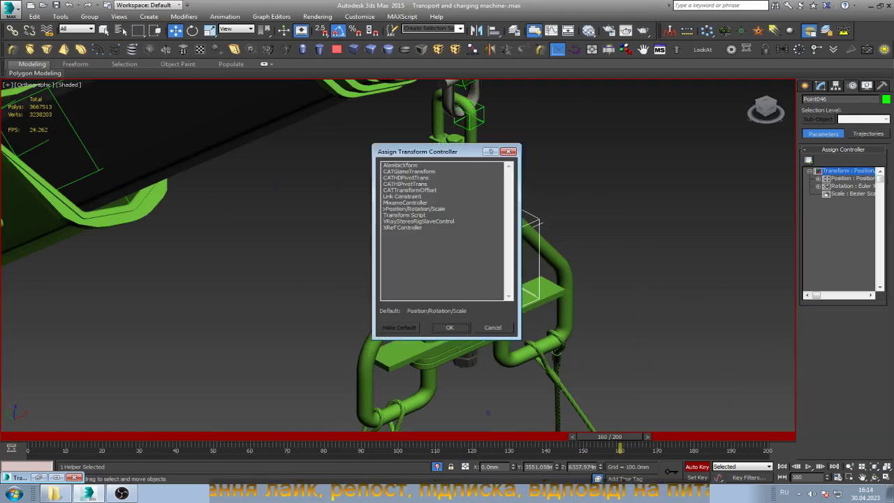
left_click(510, 151)
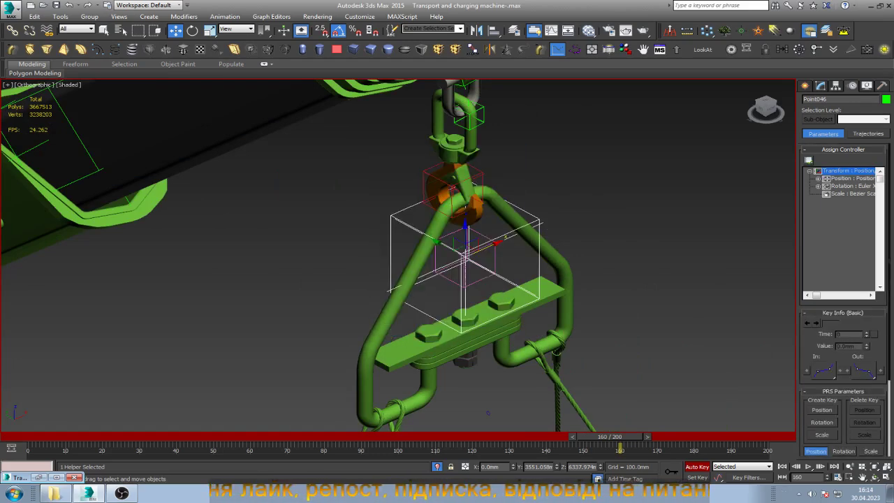
left_click(849, 179)
left_click(808, 160)
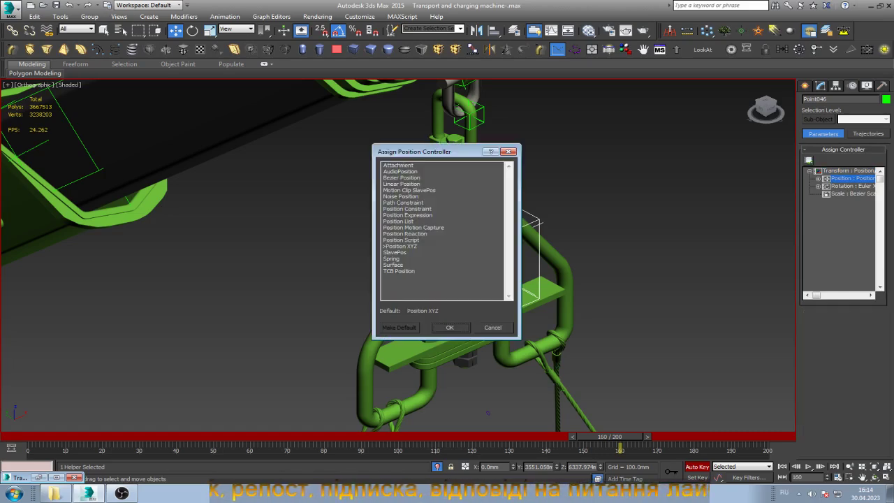
left_click(407, 209)
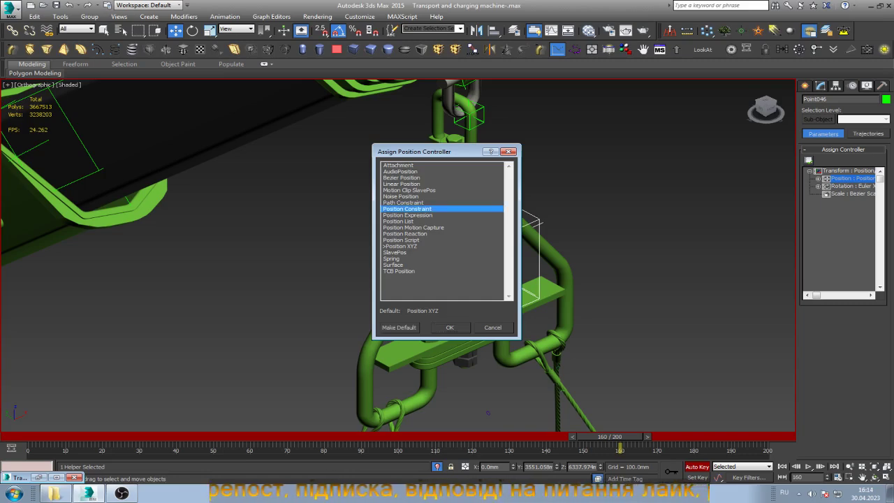
left_click_drag(419, 152, 268, 152)
key("Return")
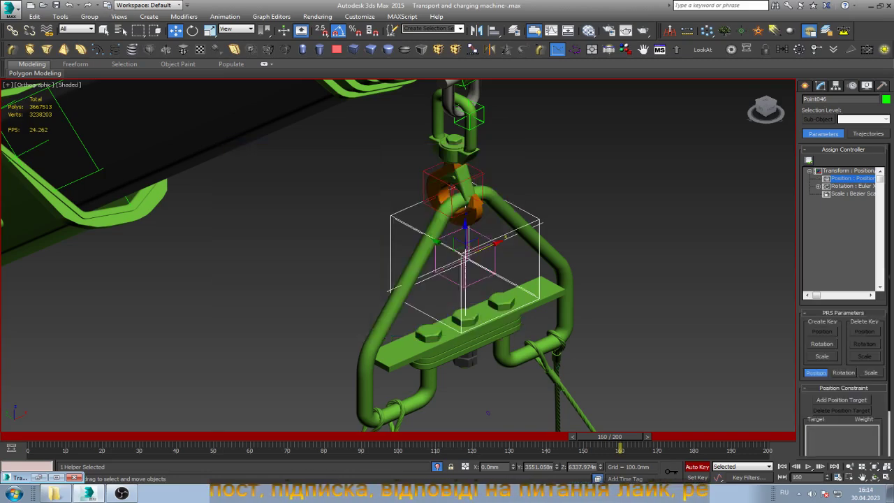
- Add Point045 as the position target with Keep Initial Offset enabled
left_click(841, 399)
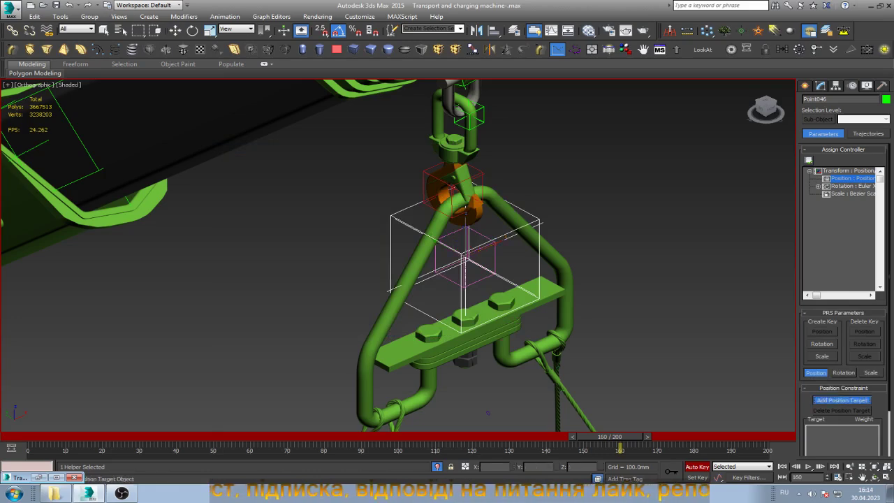
left_click(454, 185)
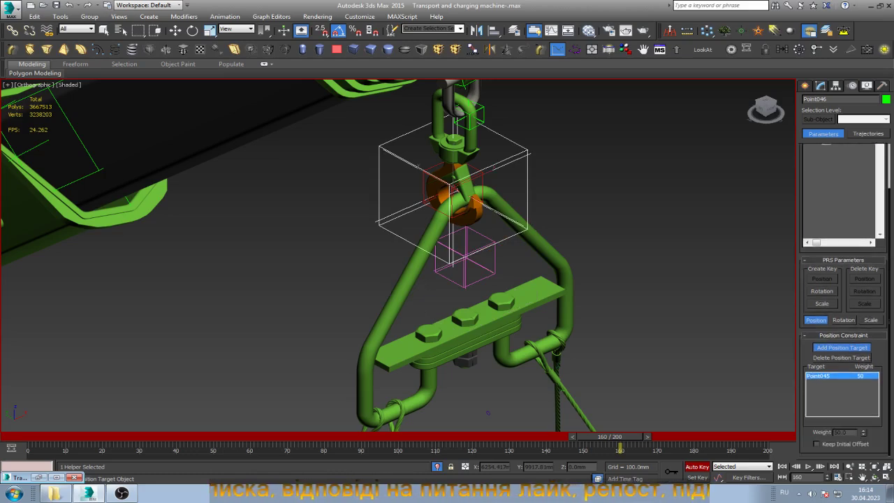
left_click(817, 444)
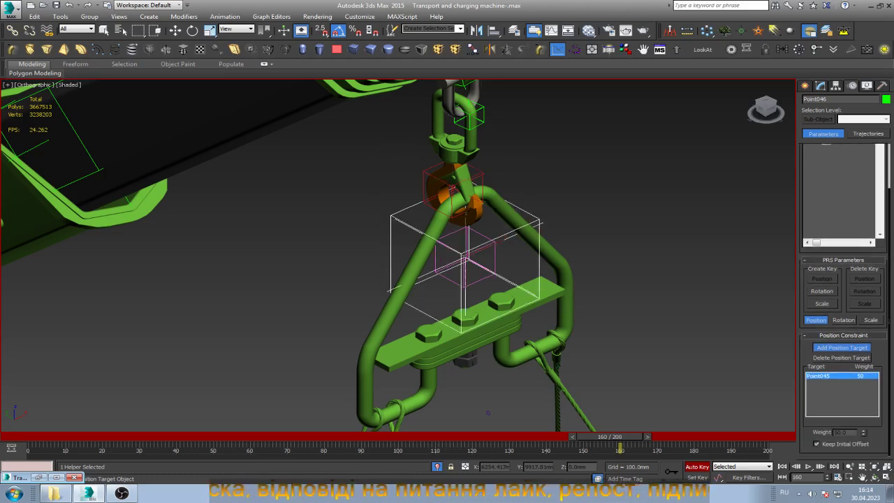
- At frame 160, add Point047 as a second position target for Point046
mouse_move(620, 448)
left_mouse_down()
mouse_move(491, 447)
mouse_move(594, 437)
mouse_move(577, 436)
left_mouse_up()
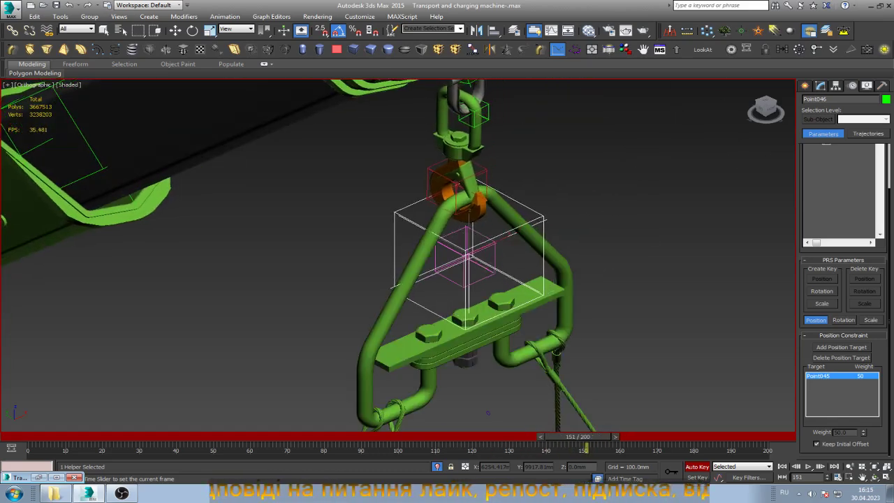
key("period")
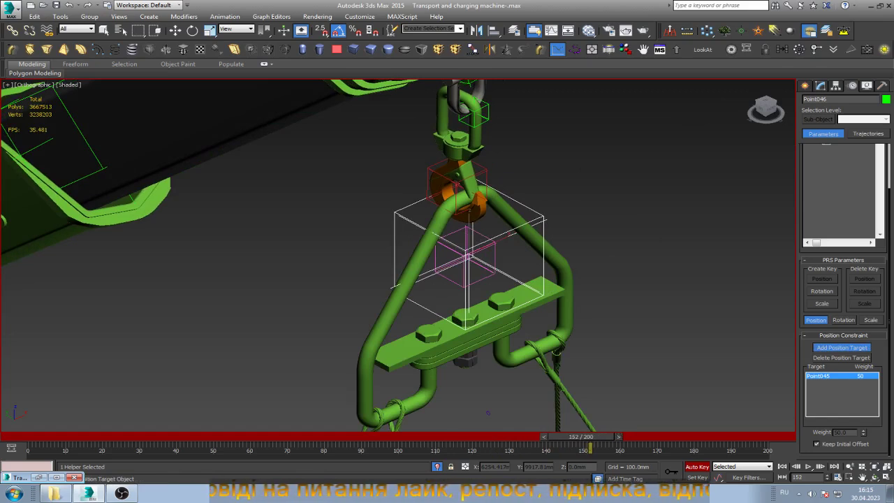
key("period")
key("period")
key("period")
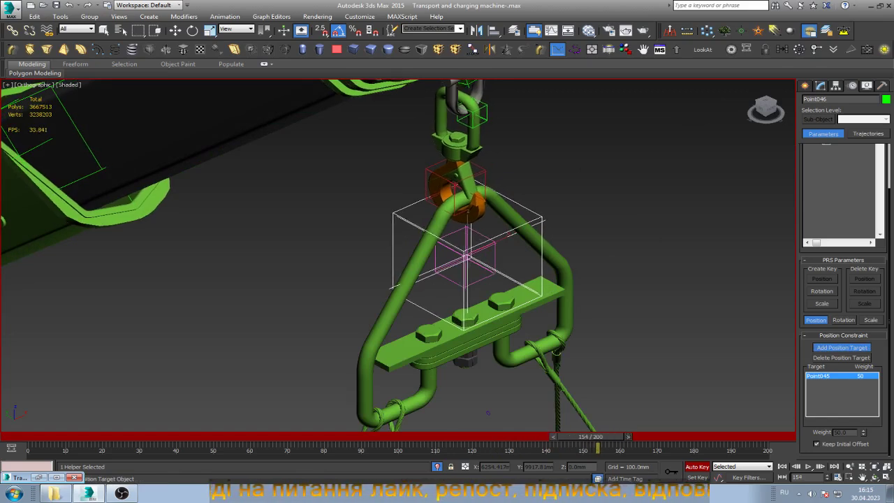
key("period")
key("period")
key("period")
key("period")
key("period")
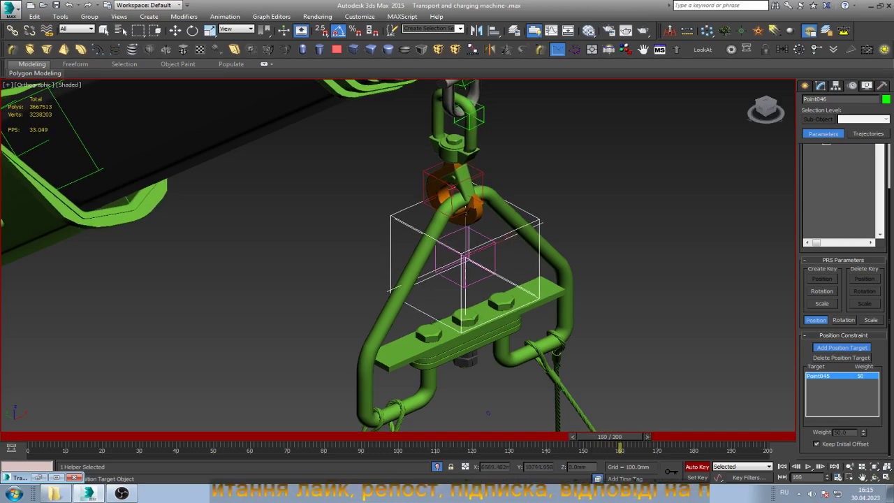
left_click(487, 413)
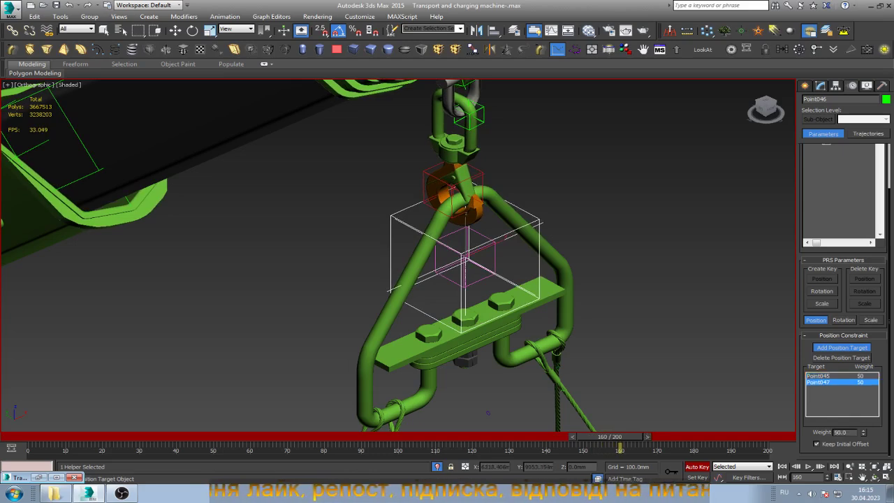
mouse_move(619, 437)
left_mouse_down()
mouse_move(701, 437)
mouse_move(535, 438)
mouse_move(604, 438)
left_mouse_up()
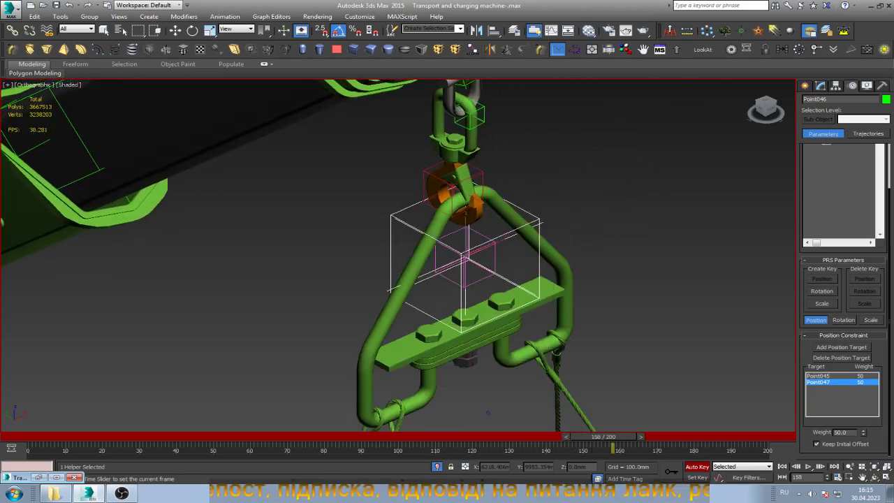
left_click(841, 348)
key("period")
key("period")
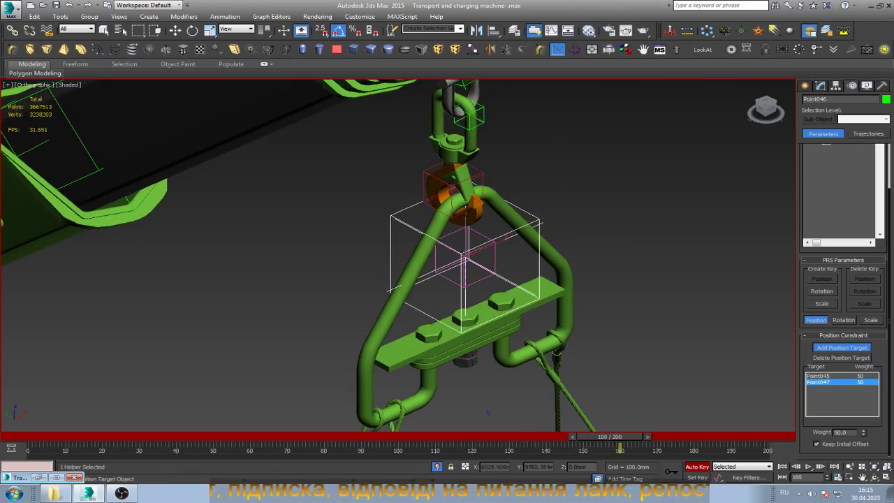
- Set Point047's weight to 50 with Keep Initial Offset on, then preview later frames
left_click(816, 444)
left_click(816, 444)
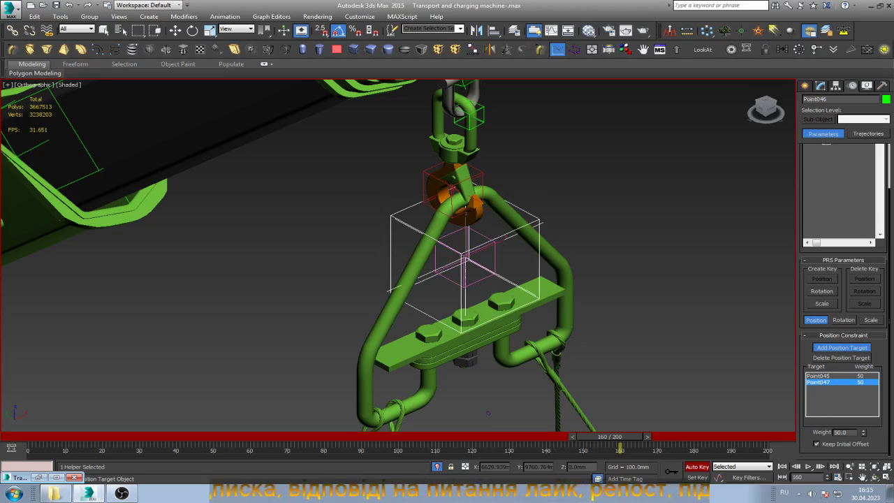
type("50")
key("Return")
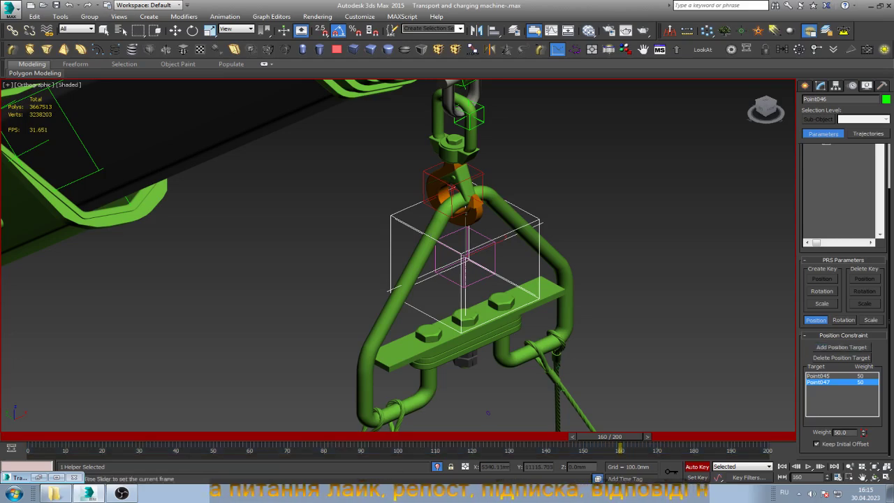
left_click_drag(620, 437, 657, 437)
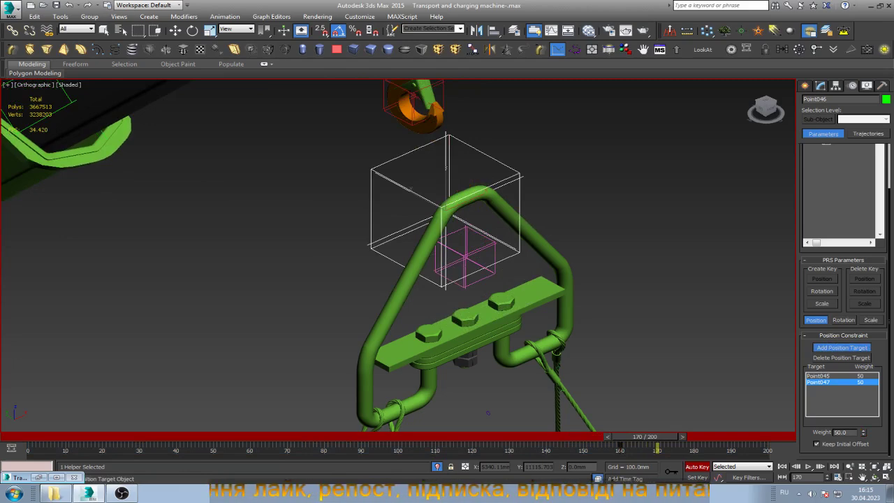
left_click_drag(657, 437, 768, 436)
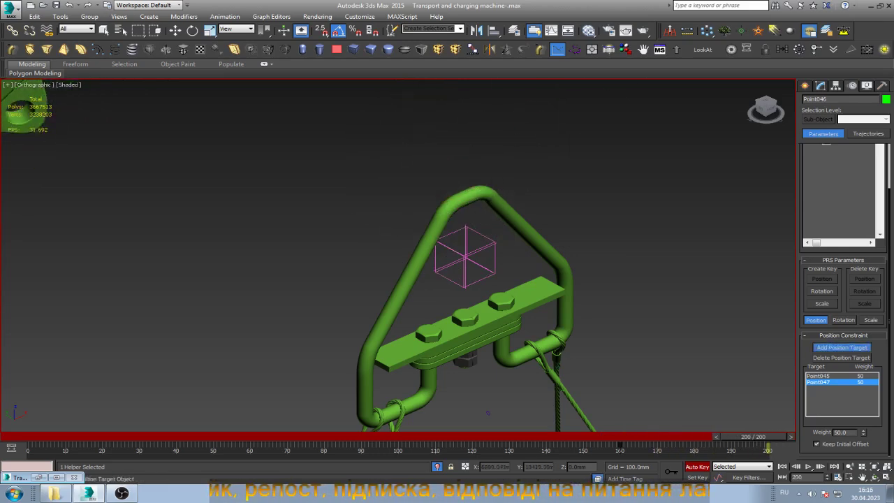
- Key Point047's weight to 0 at frame 200 and pan to the hook and helper
key("w")
scroll(467, 209, "down", 2)
scroll(622, 321, "down", 4)
scroll(621, 321, "down", 2)
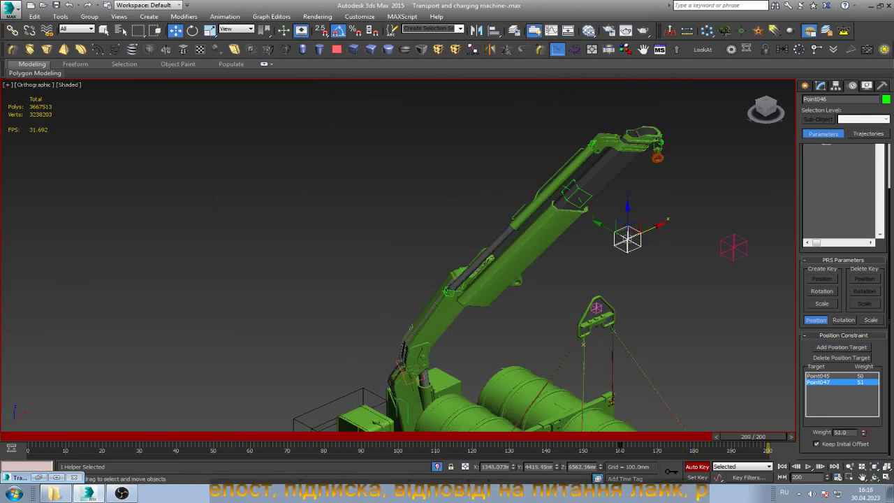
left_click_drag(863, 432, 863, 450)
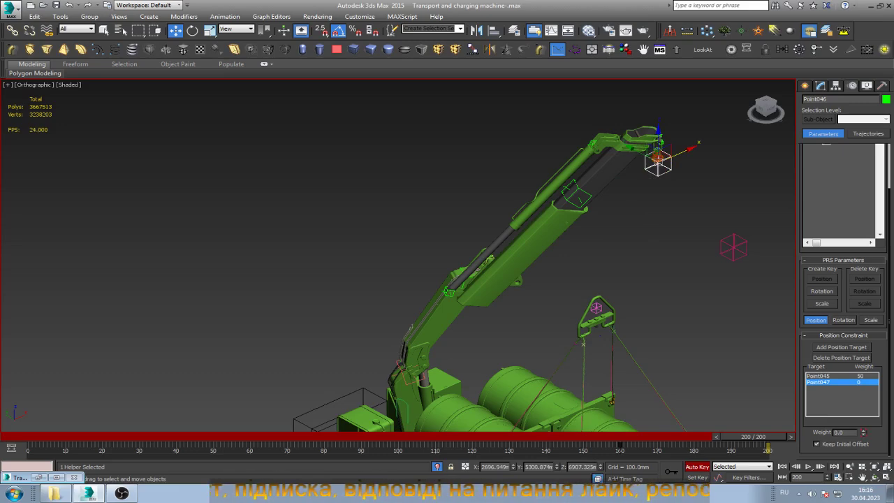
left_click(863, 477)
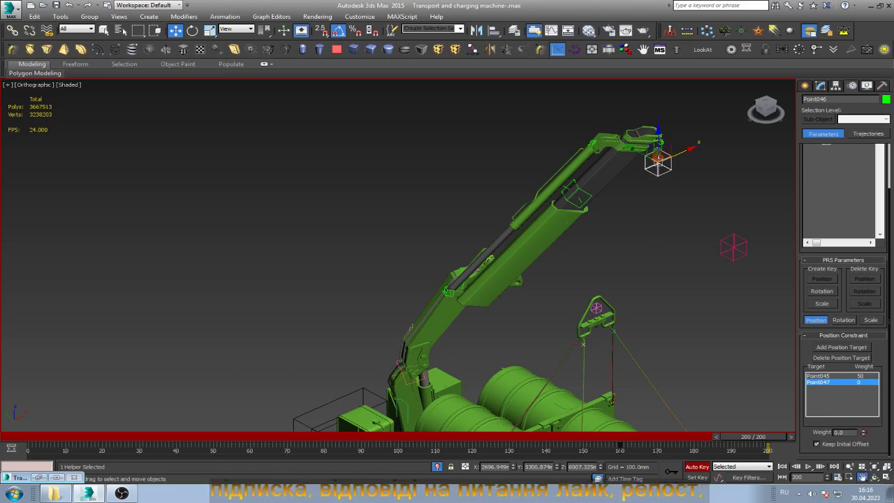
left_click_drag(659, 155, 517, 240)
scroll(517, 240, "up", 5)
scroll(513, 268, "up", 2)
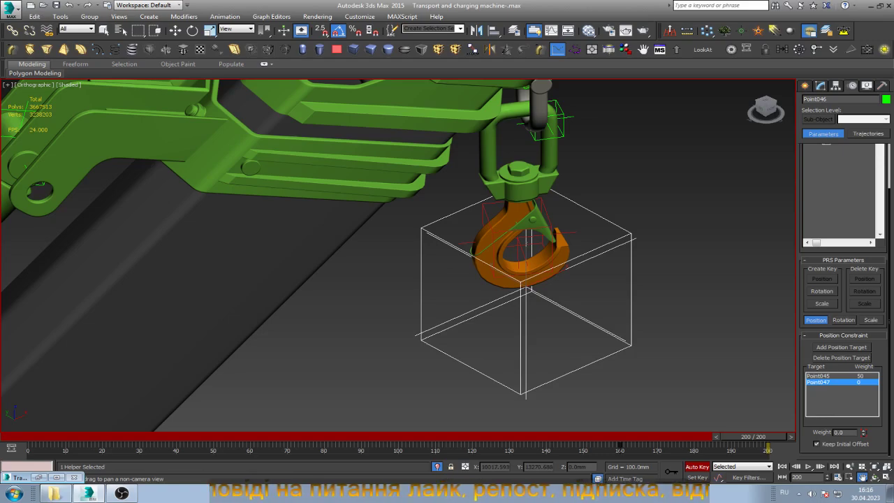
- Key Point047's weight to 0 again at frame 180 and frame the selected helper
key("w")
scroll(503, 280, "down", 5)
scroll(503, 280, "up", 6)
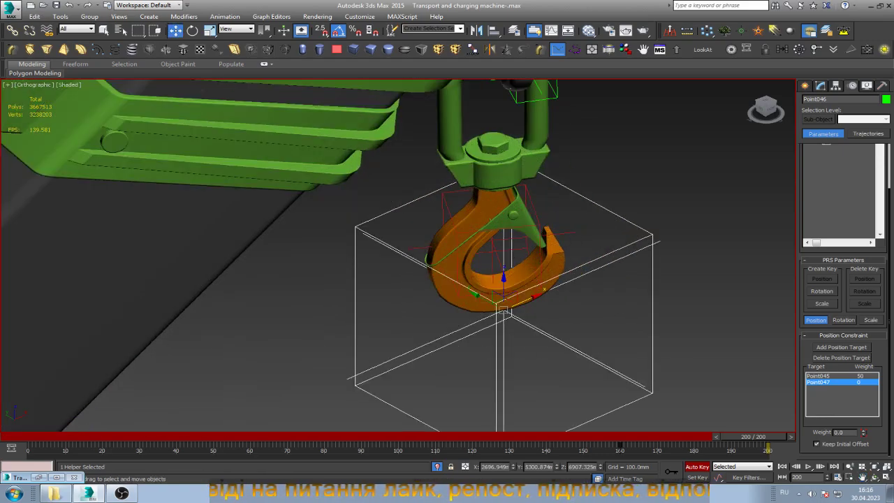
scroll(580, 230, "down", 5)
scroll(580, 230, "down", 2)
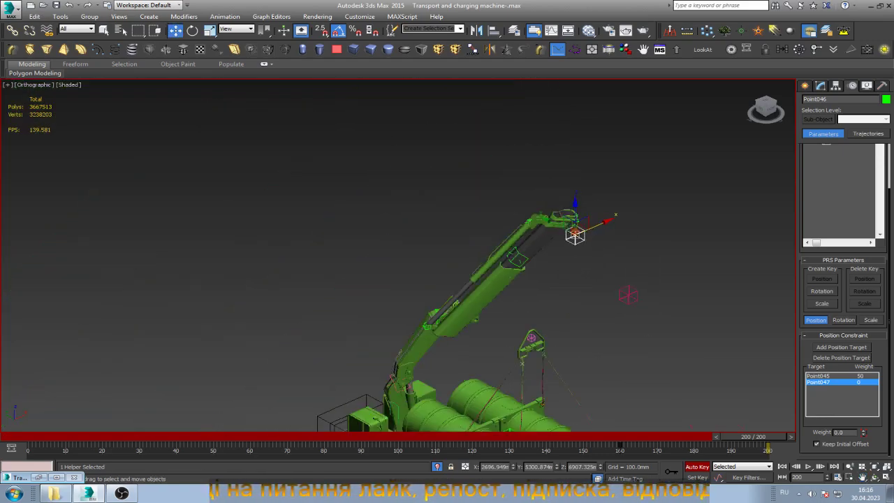
mouse_move(767, 437)
left_mouse_down()
mouse_move(709, 437)
mouse_move(694, 447)
left_mouse_up()
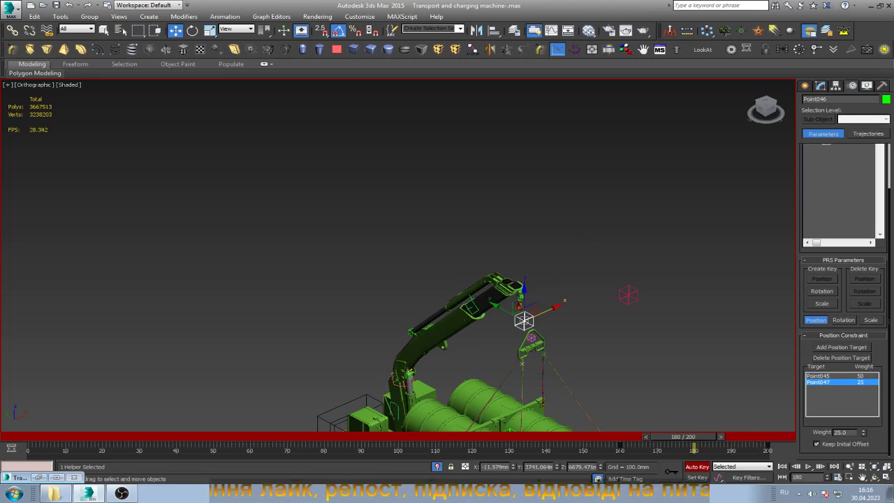
left_click_drag(864, 432, 864, 447)
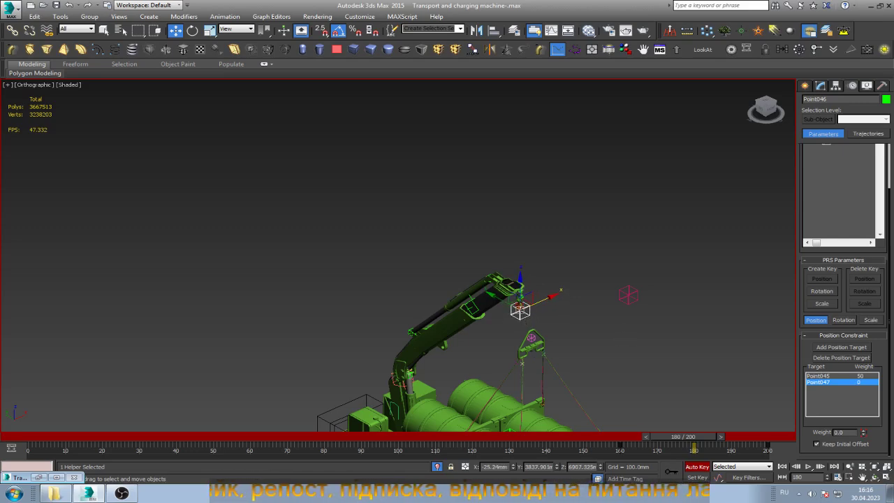
key("z")
scroll(489, 266, "down", 3)
- Key Point047's constraint weight at frame 170, settling on 17
scroll(489, 265, "down", 2)
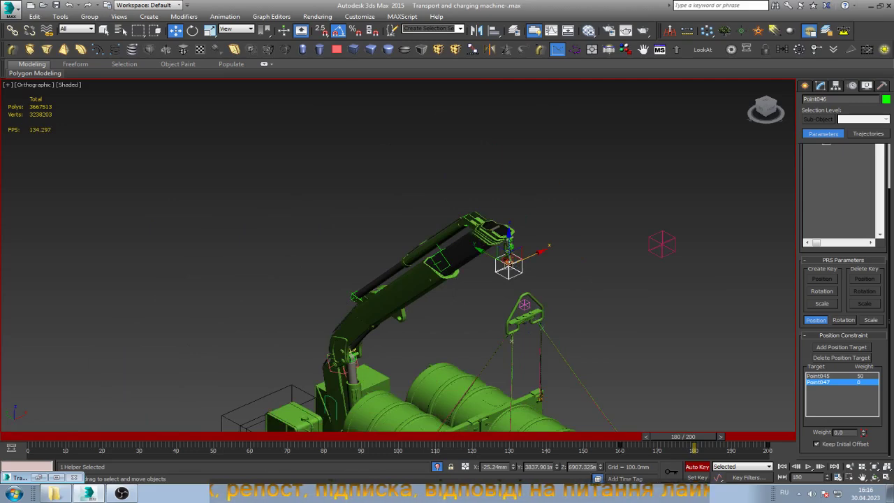
left_click_drag(683, 436, 646, 437)
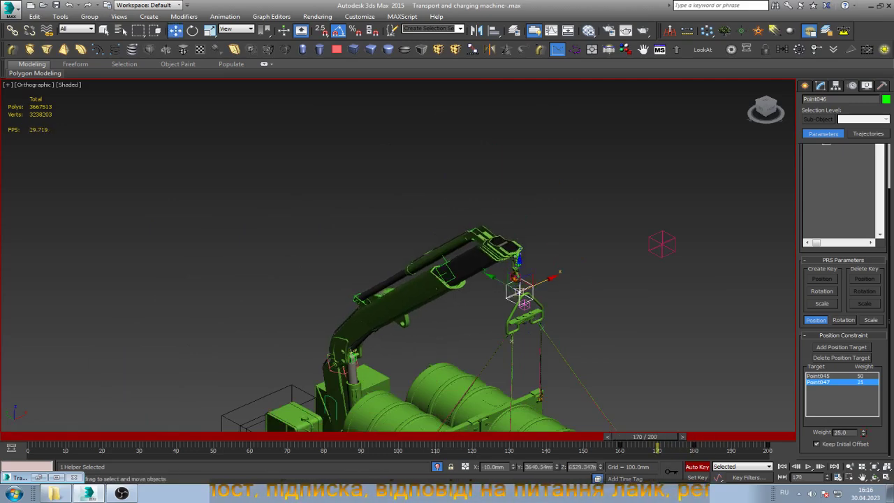
scroll(520, 302, "up", 5)
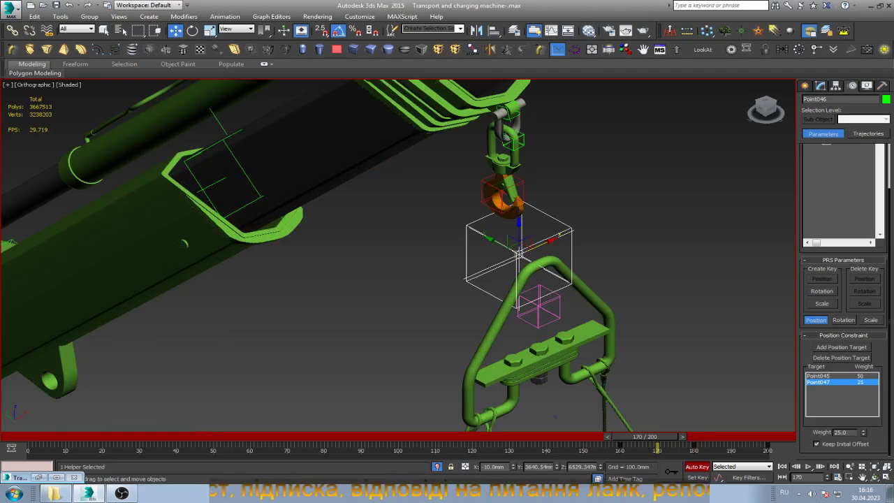
left_click_drag(864, 432, 864, 447)
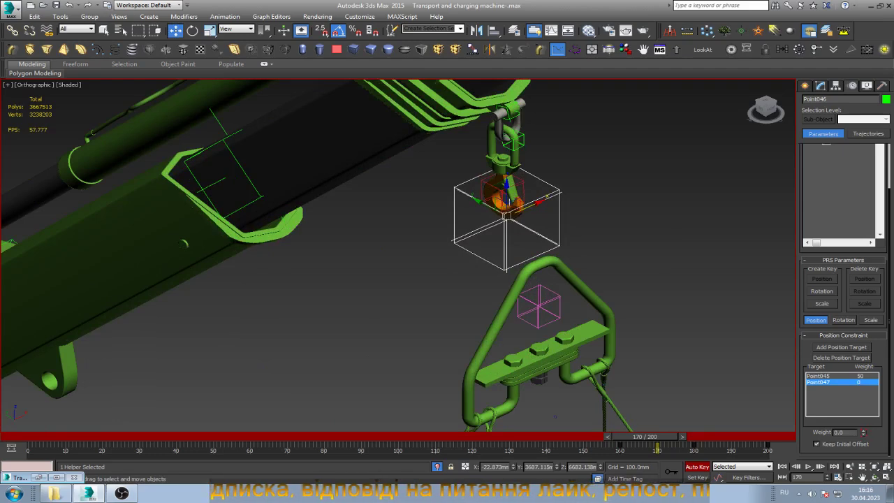
mouse_move(644, 436)
left_mouse_down()
mouse_move(610, 437)
mouse_move(645, 437)
left_mouse_up()
key("w")
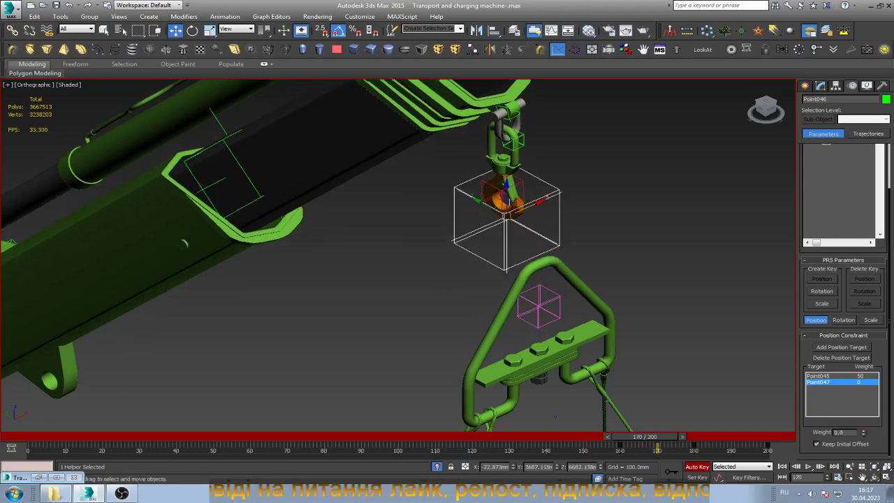
key("ctrl+r")
mouse_move(391, 265)
left_mouse_down()
mouse_move(420, 256)
mouse_move(447, 293)
left_mouse_up()
scroll(419, 256, "up", 3)
key("w")
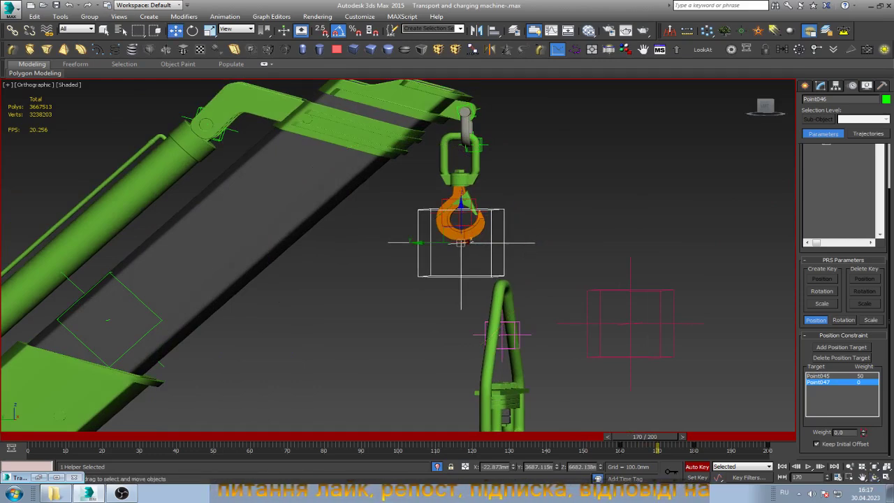
left_click_drag(863, 432, 864, 419)
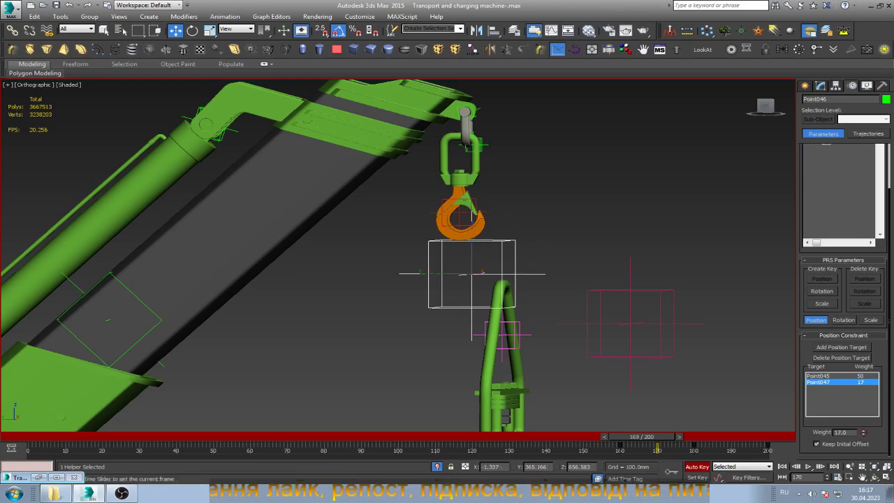
- Raise Point047's weight to about 10 at frame 180
left_click_drag(657, 448, 693, 447)
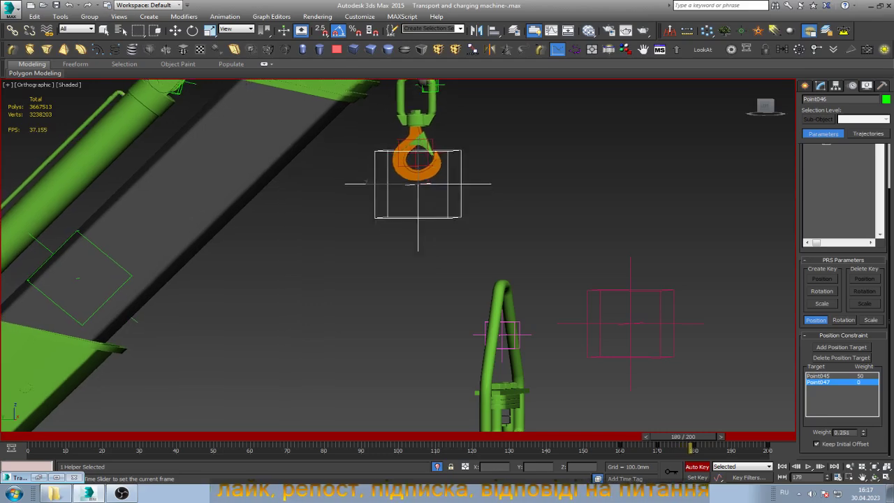
key("w")
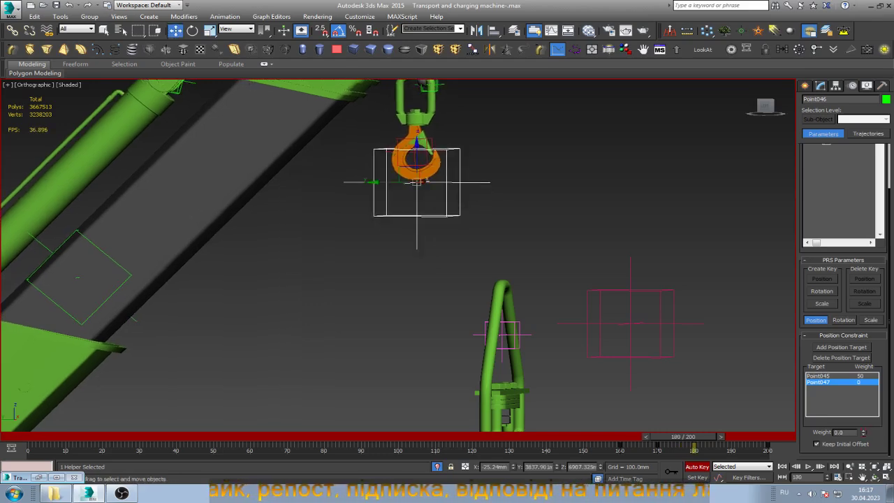
mouse_move(863, 432)
left_mouse_down()
mouse_move(864, 412)
mouse_move(863, 428)
left_mouse_up()
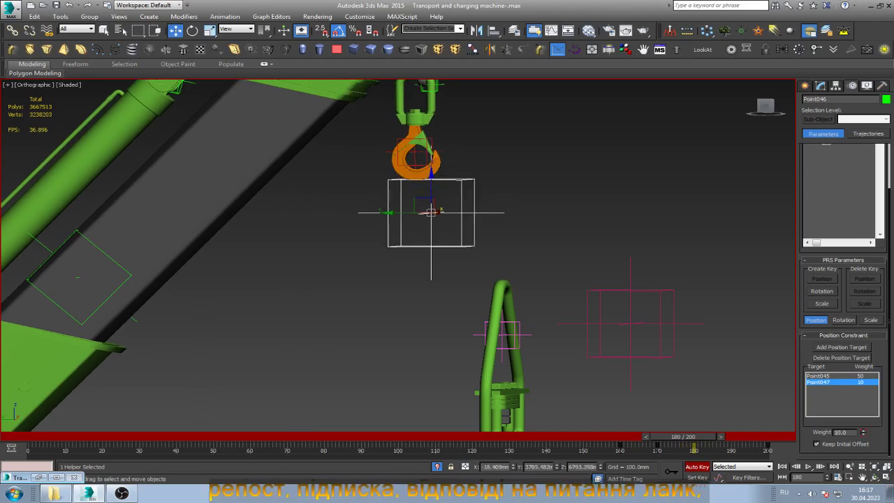
- Key Point047's weight at 4 on the final frame 200
left_click_drag(694, 447, 769, 447)
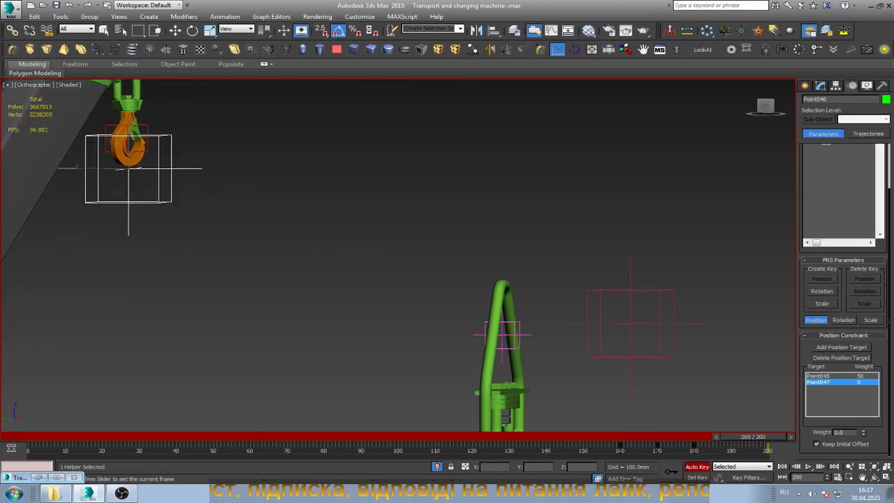
key("w")
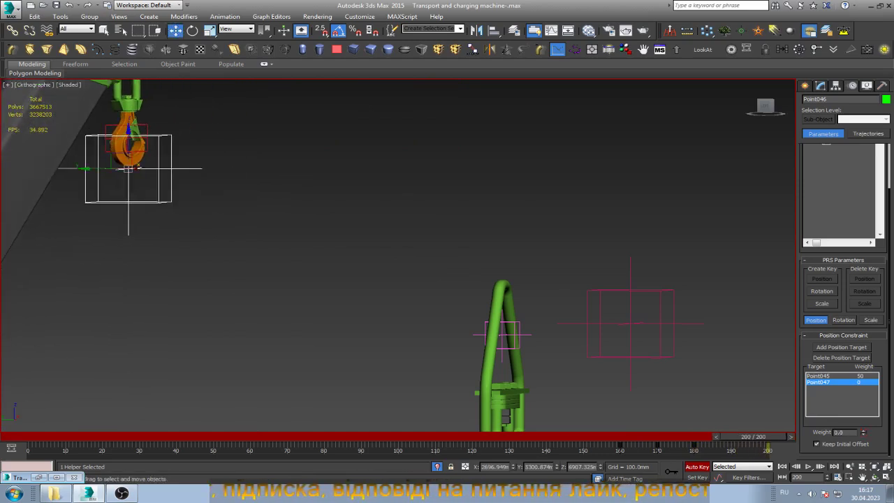
mouse_move(864, 434)
left_mouse_down()
mouse_move(864, 426)
mouse_move(863, 437)
left_mouse_up()
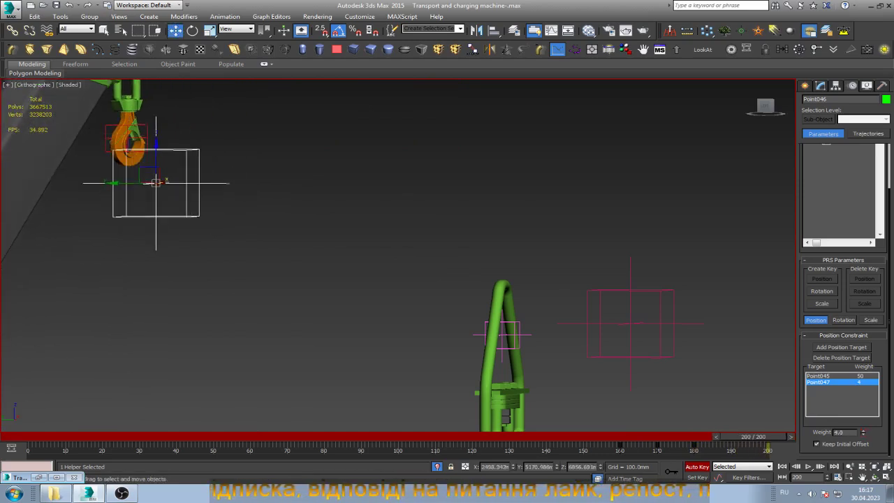
- Key Point045's weight at 100 on frame 200 and select the keys from frame 0 to 159
left_click(819, 375)
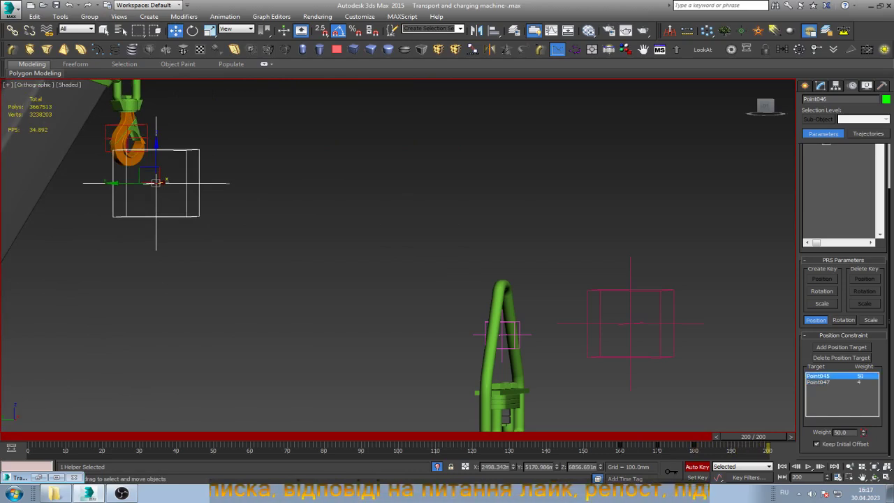
left_click_drag(863, 432, 863, 412)
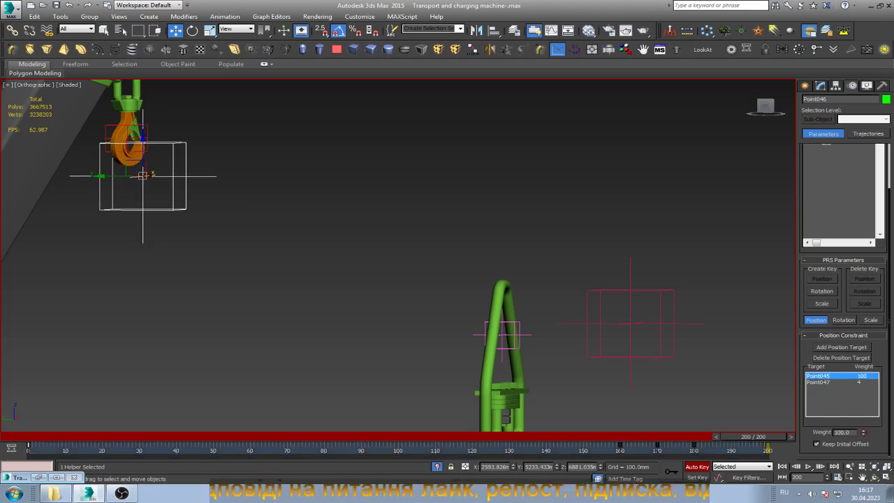
left_click_drag(28, 448, 618, 446)
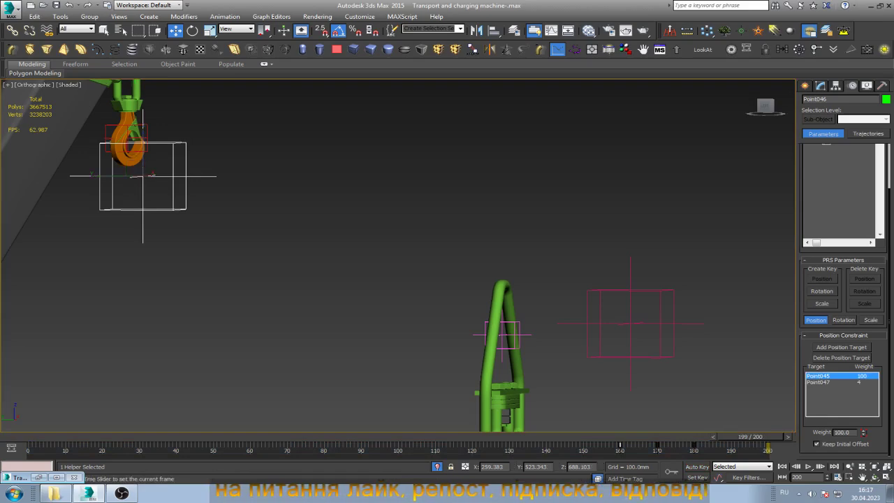
- Scrub through the animation to review it, then return to frame 0
left_click_drag(754, 437, 415, 437)
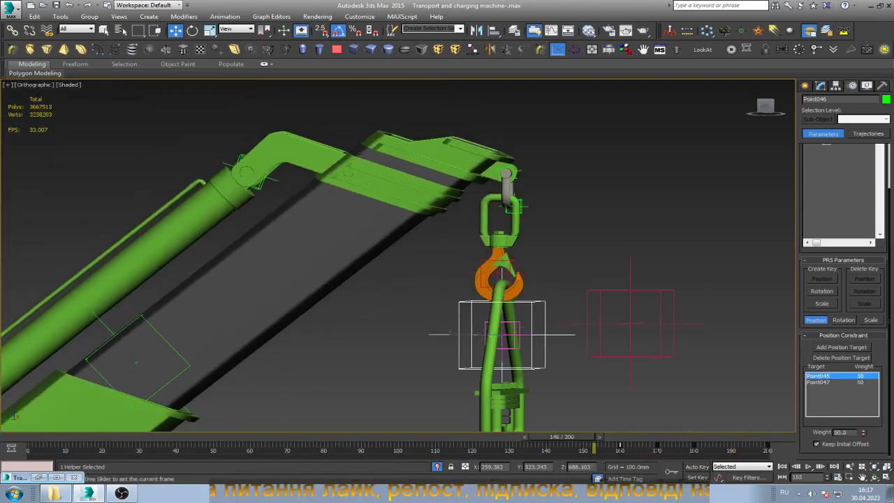
left_click_drag(383, 437, 620, 437)
key("w")
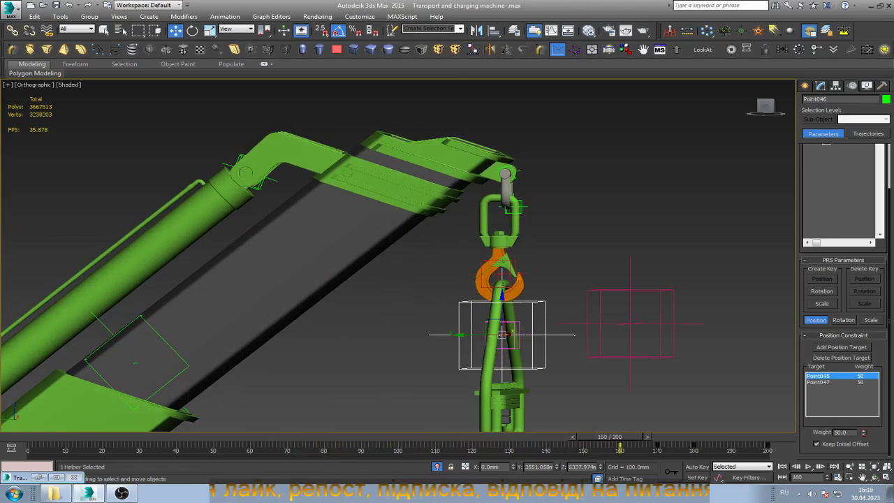
key("Home")
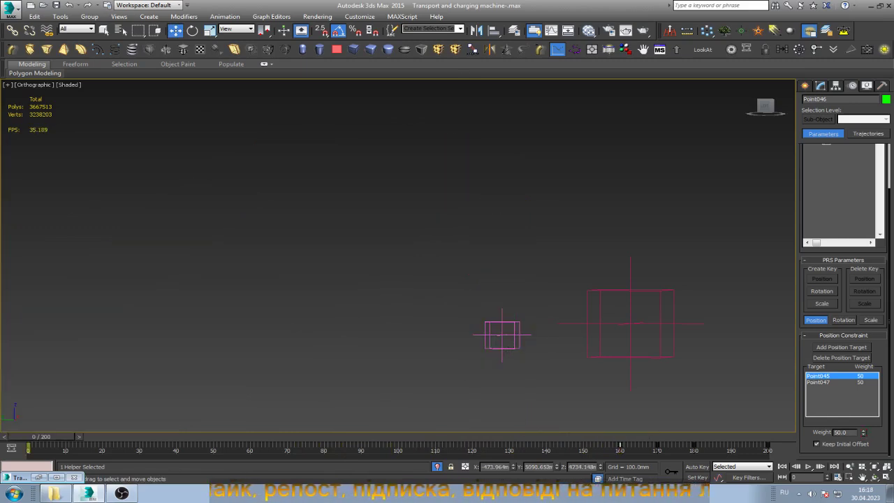
- With Auto Key on, key Point045's weight at 0 on frame 0 and move a weight key to about frame 158
key("n")
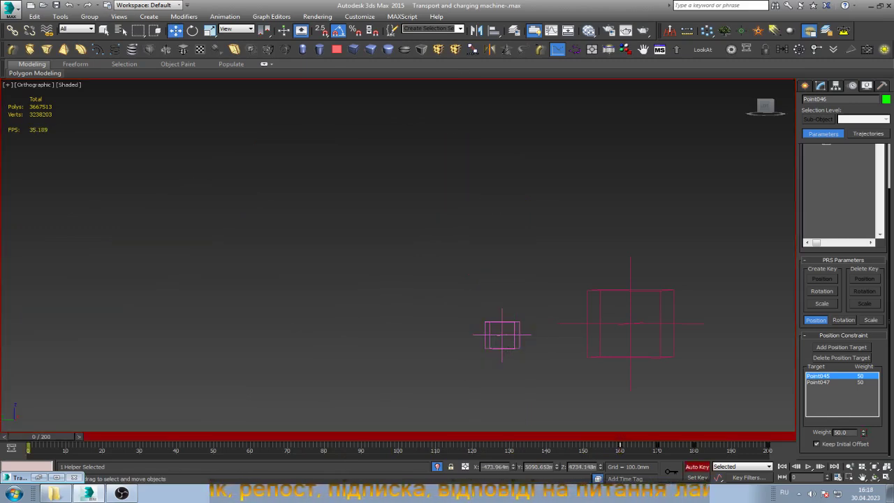
type("0")
key("Return")
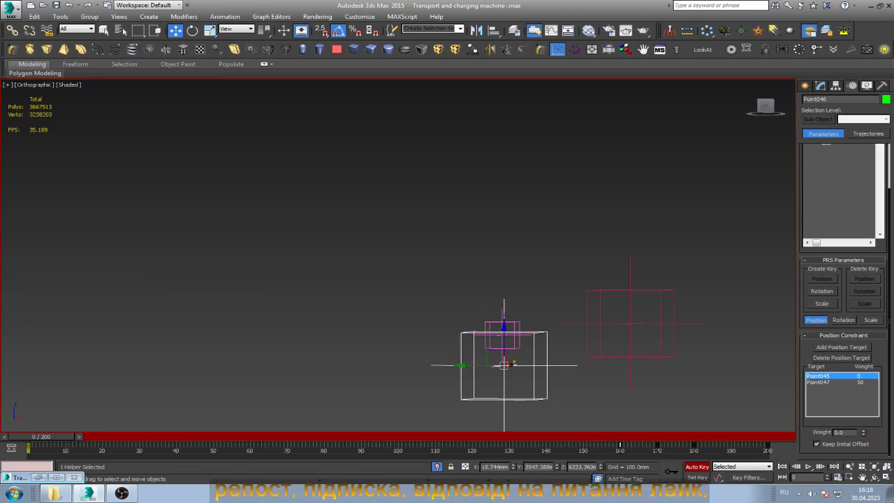
left_click_drag(41, 436, 187, 437)
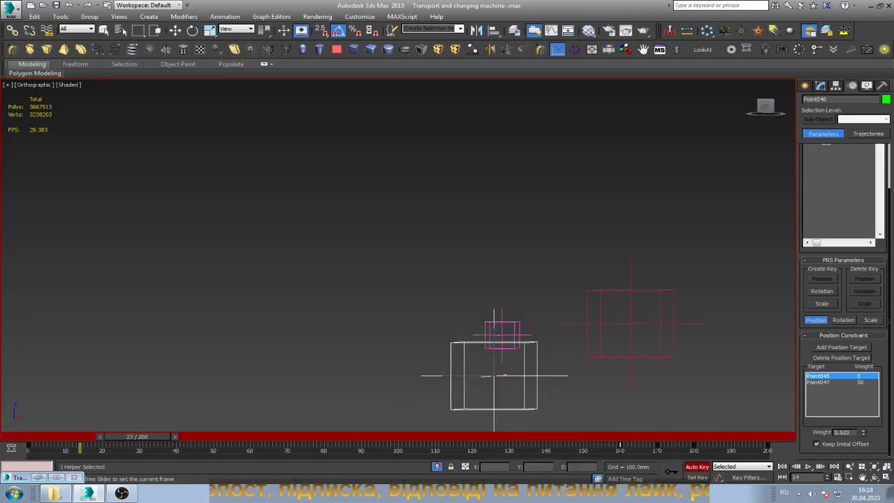
key("w")
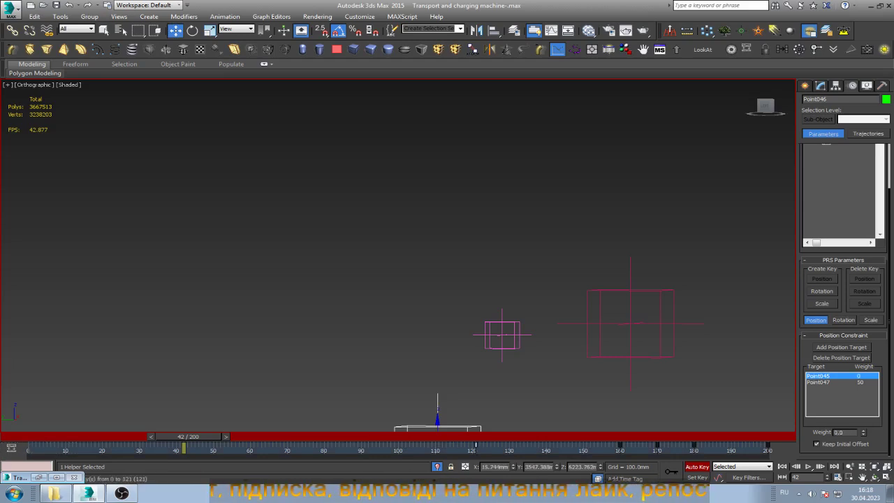
left_click_drag(28, 444, 619, 445)
left_click_drag(188, 437, 683, 437)
- At frame 180, fine-tune Point047's weight, settling at 11
key("w")
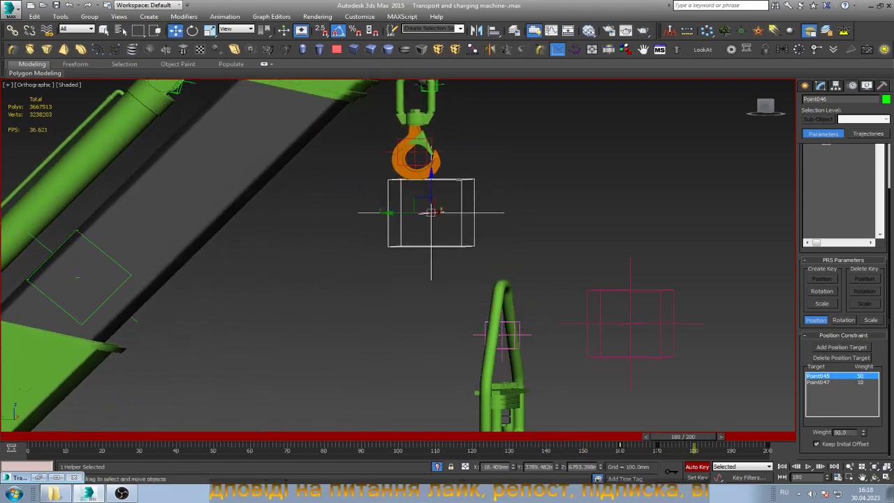
left_click(821, 382)
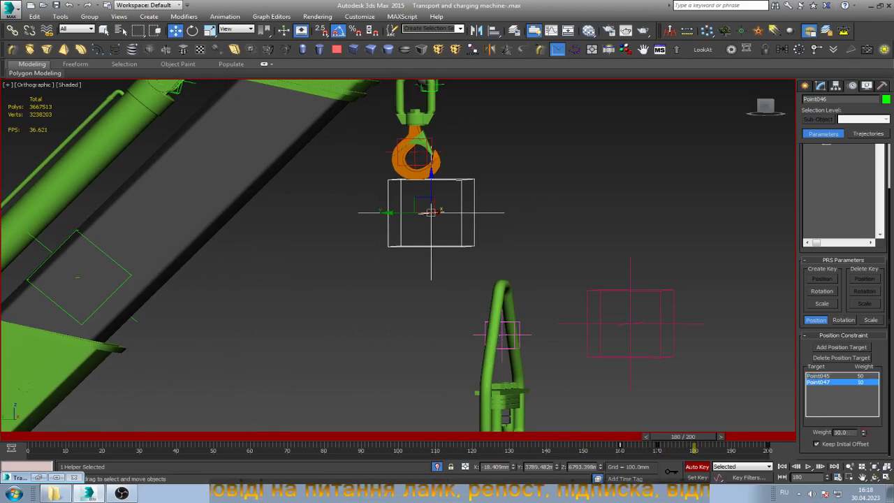
left_click(863, 435)
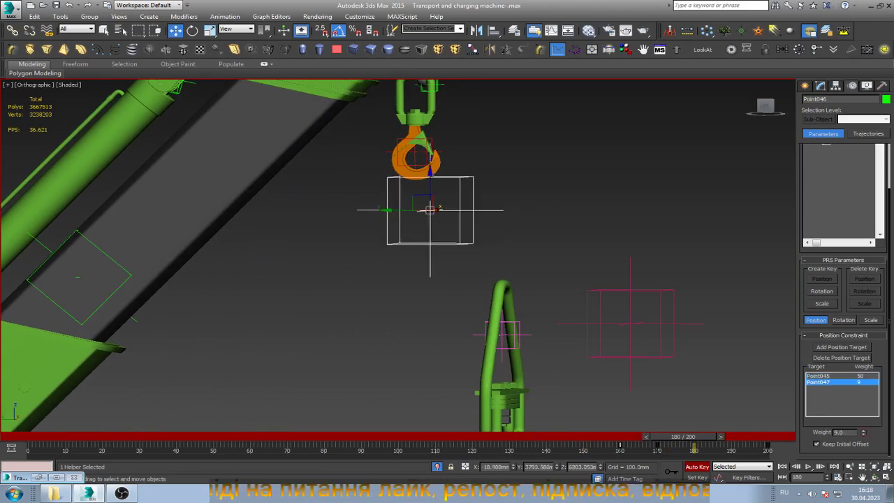
left_click(863, 431)
left_click(863, 430)
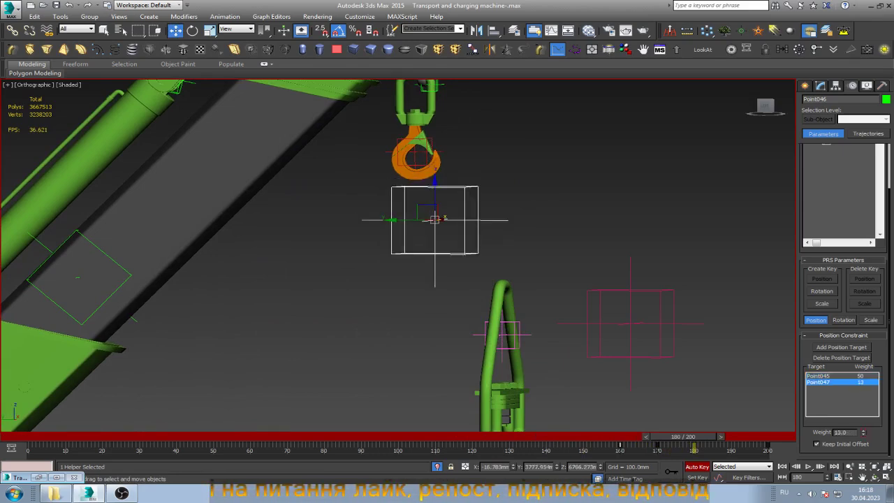
left_click(864, 434)
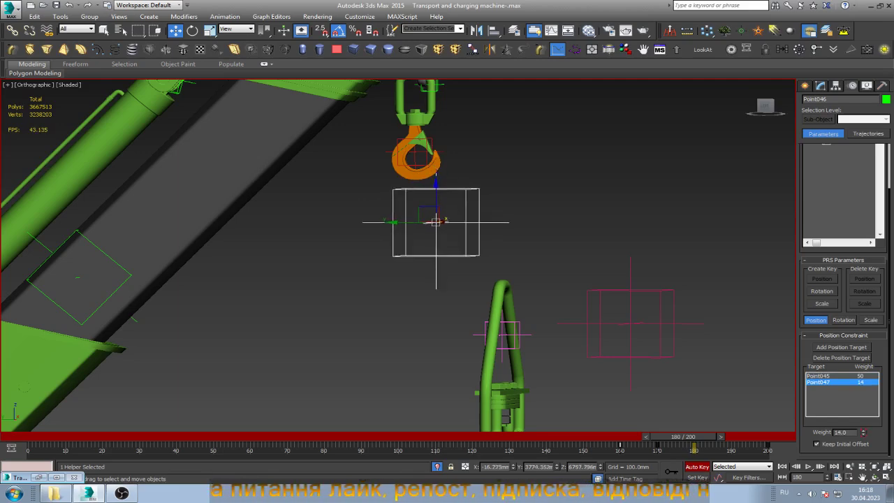
left_click(864, 435)
left_click(863, 435)
left_click(863, 434)
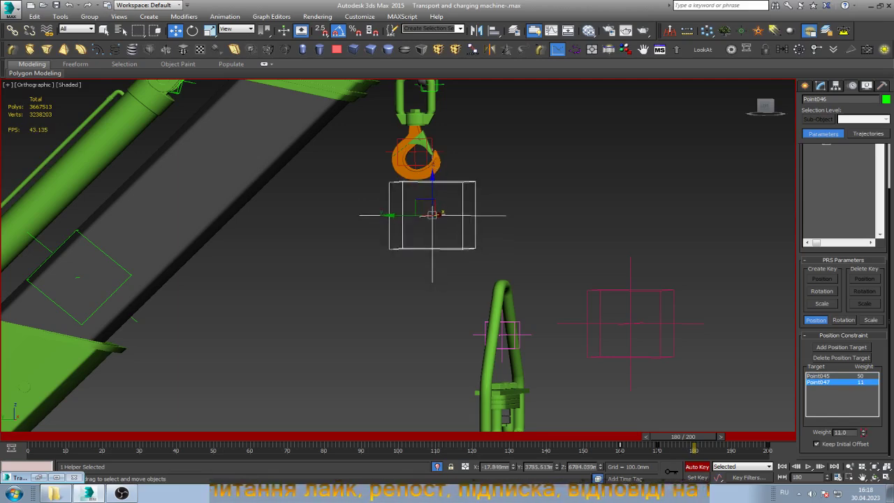
- Reduce Point047's weight to 5 at frame 170
mouse_move(684, 436)
left_mouse_down()
mouse_move(654, 436)
mouse_move(657, 447)
left_mouse_up()
key("w")
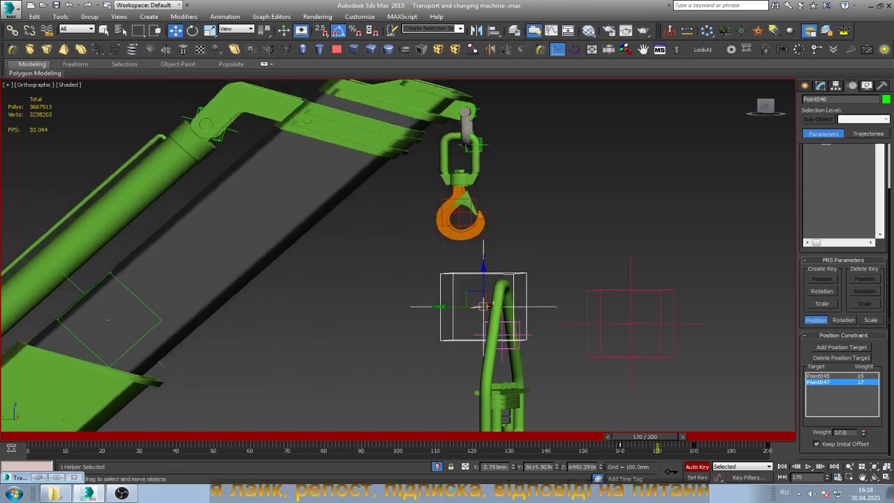
left_click(863, 430)
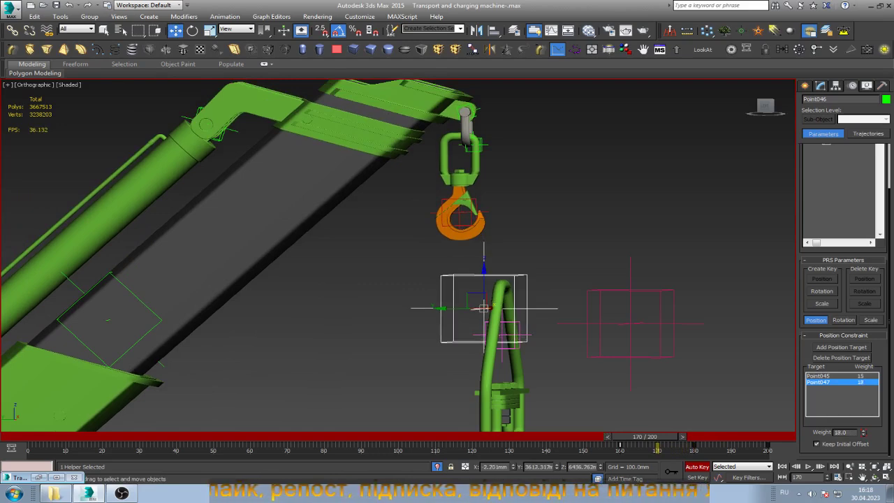
left_click_drag(863, 433, 864, 461)
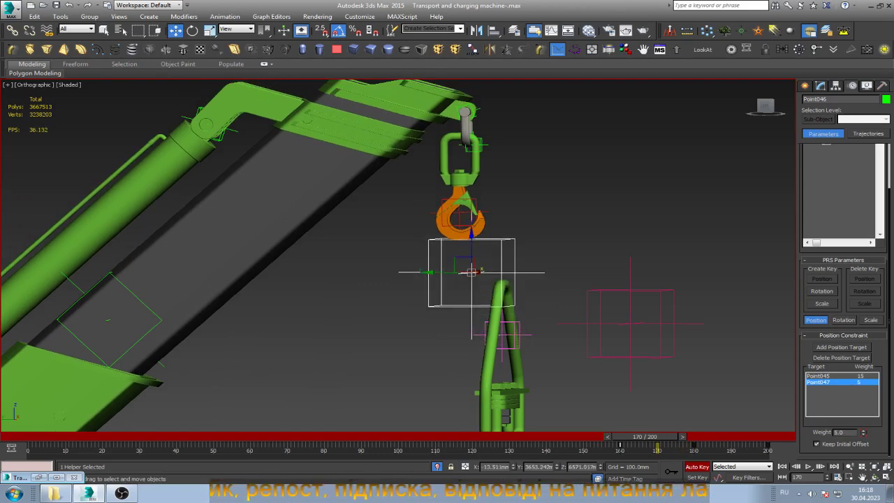
- Check frame 160, then readjust Point047's weight at frame 170 to 7
left_click_drag(658, 447, 620, 447)
key("w")
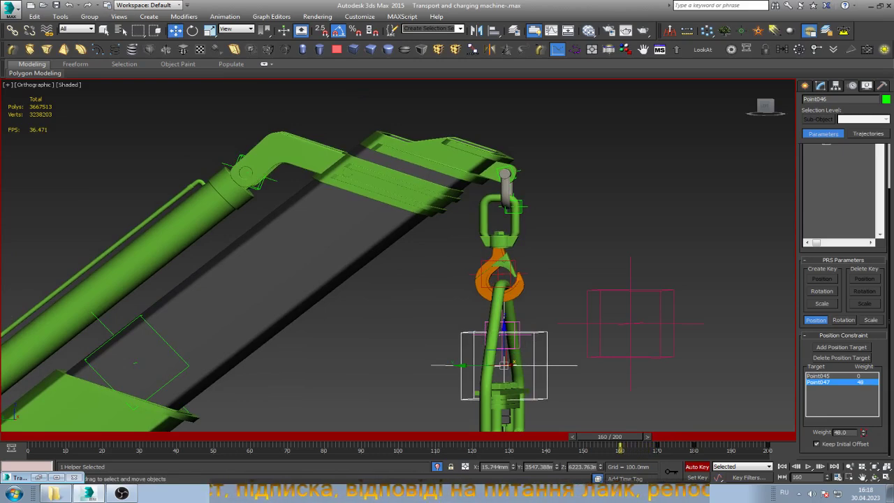
mouse_move(621, 446)
left_mouse_down()
mouse_move(664, 445)
mouse_move(656, 447)
left_mouse_up()
key("w")
left_click(863, 434)
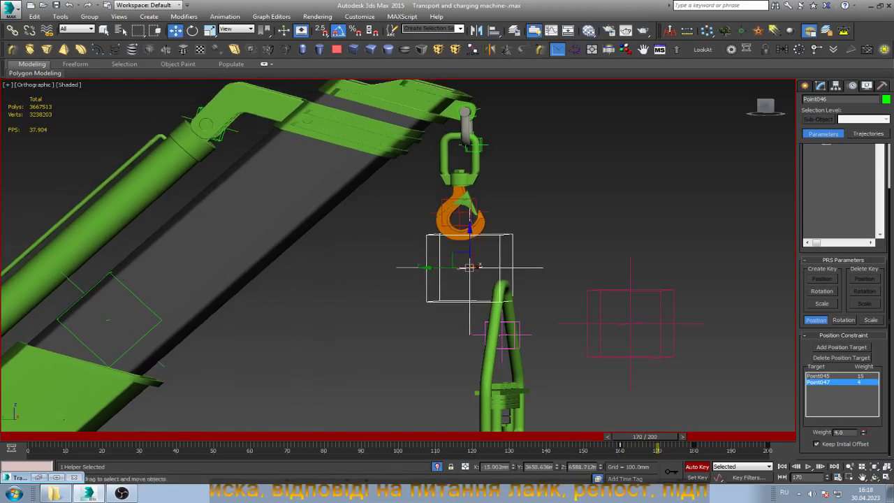
left_click(863, 430)
left_click(864, 430)
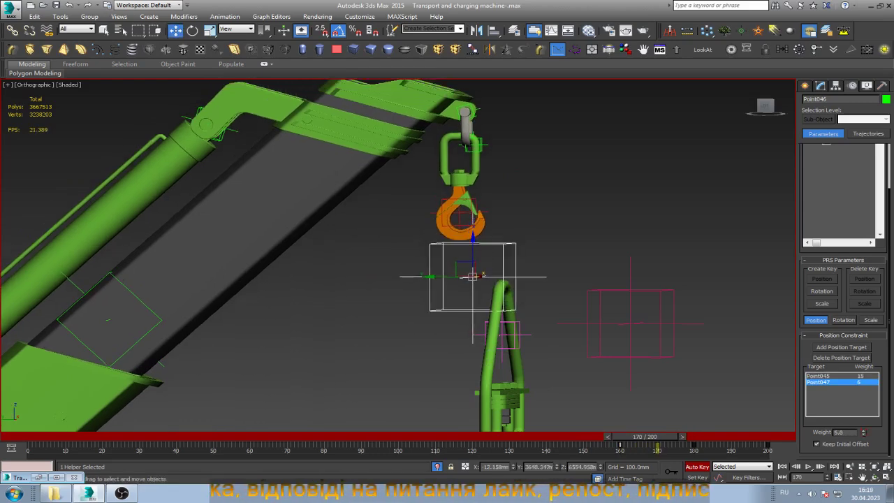
left_click(864, 431)
mouse_move(657, 447)
left_mouse_down()
mouse_move(690, 447)
mouse_move(620, 447)
left_mouse_up()
key("w")
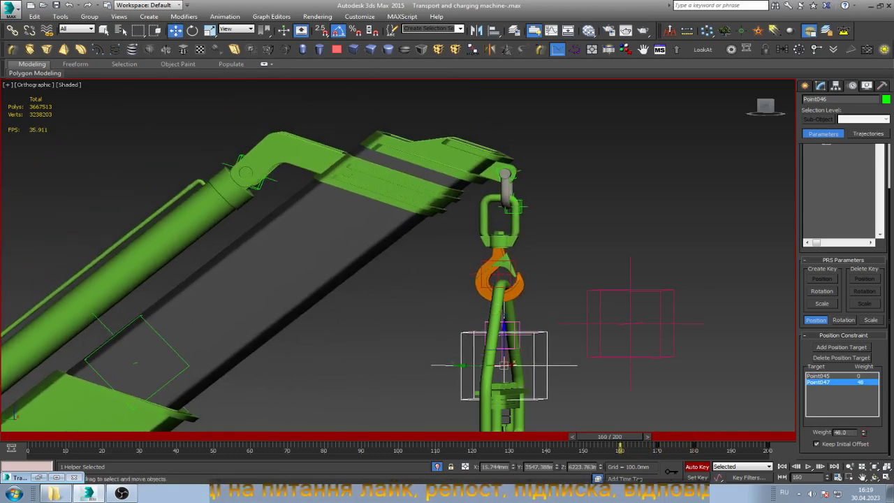
- Turn off Auto Key and select the rod loop on the hook for linking
key("n")
key("ctrl+d")
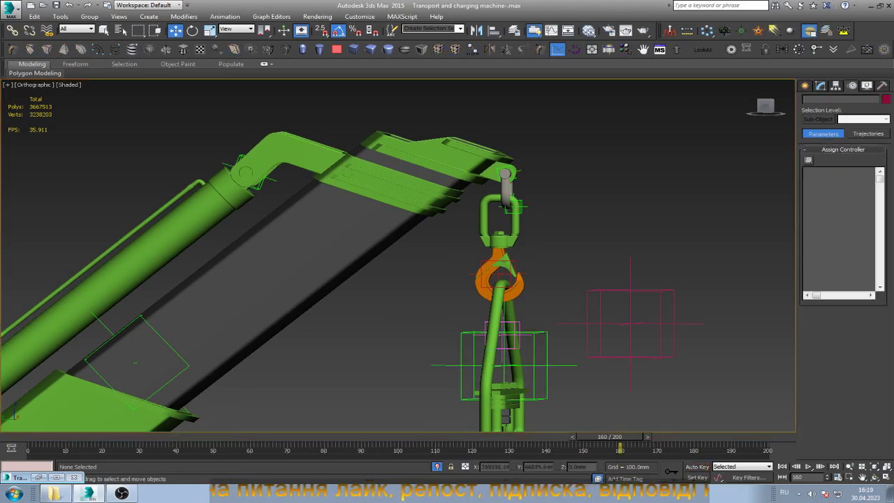
left_click(508, 336)
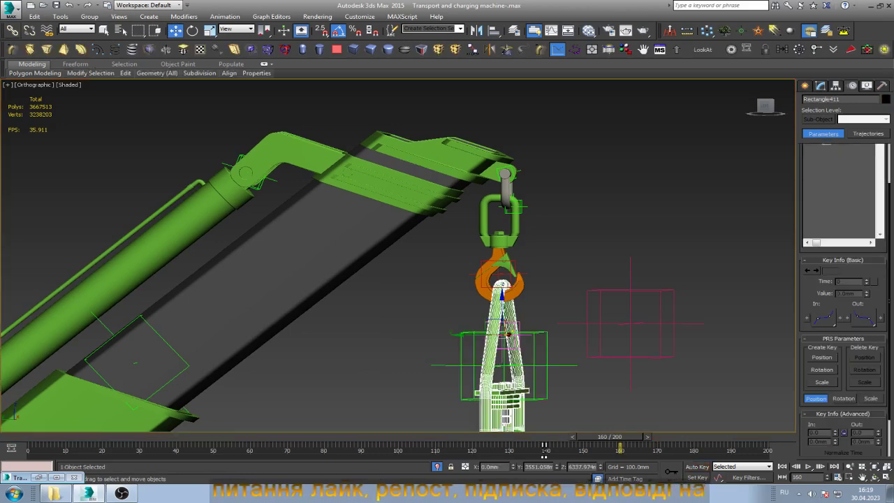
left_click(12, 30)
scroll(447, 336, "up", 3)
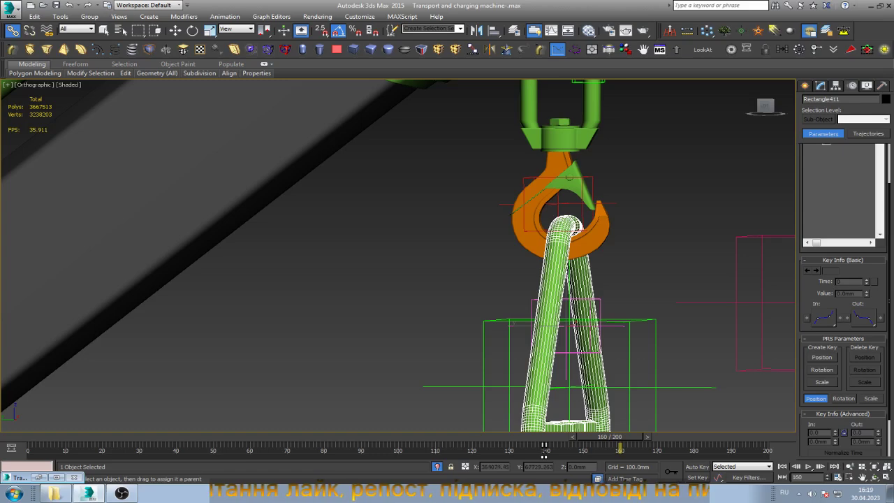
key("alt+q")
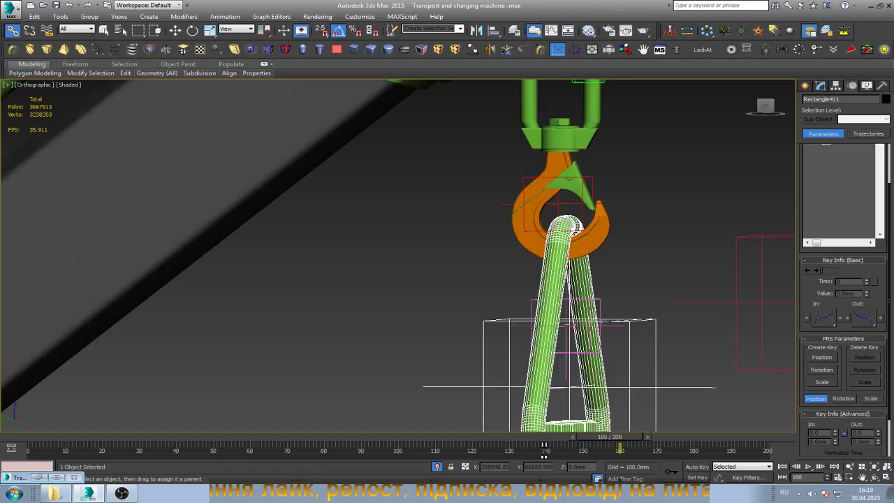
- Cancel the link, clear the selection, and scrub forward to frame 168
key("w")
key("ctrl+d")
scroll(401, 293, "down", 3)
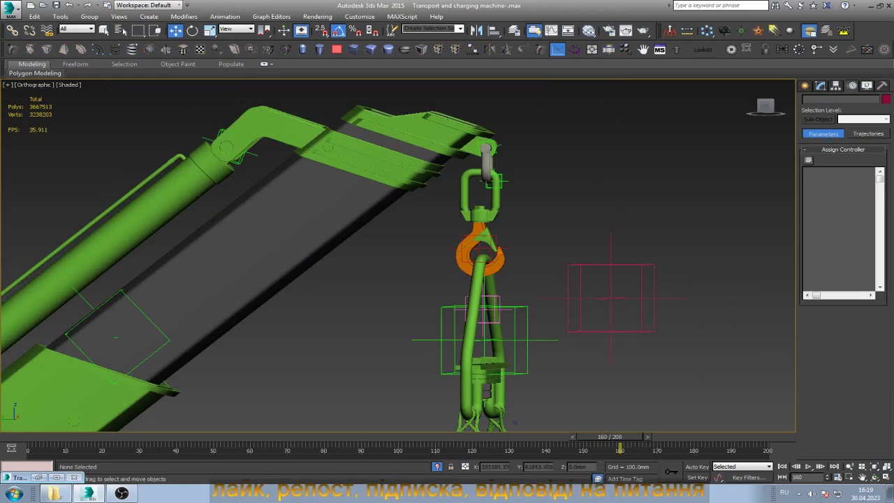
left_click_drag(619, 448, 649, 447)
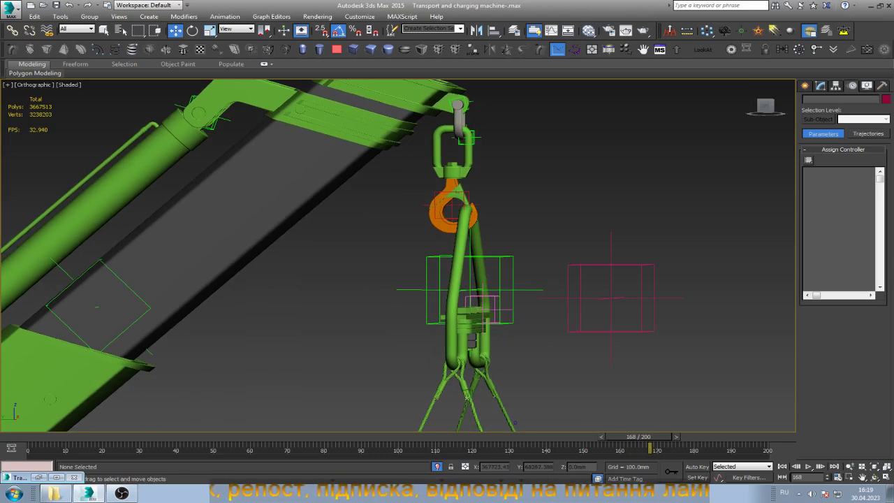
- With Auto Key on, raise Point047's weight on Point046 to 12 at frame 170
left_click(472, 288)
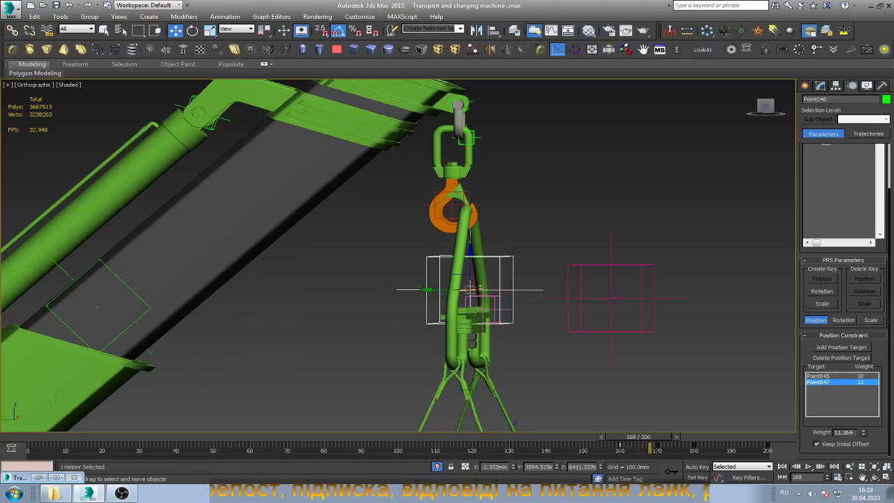
key("n")
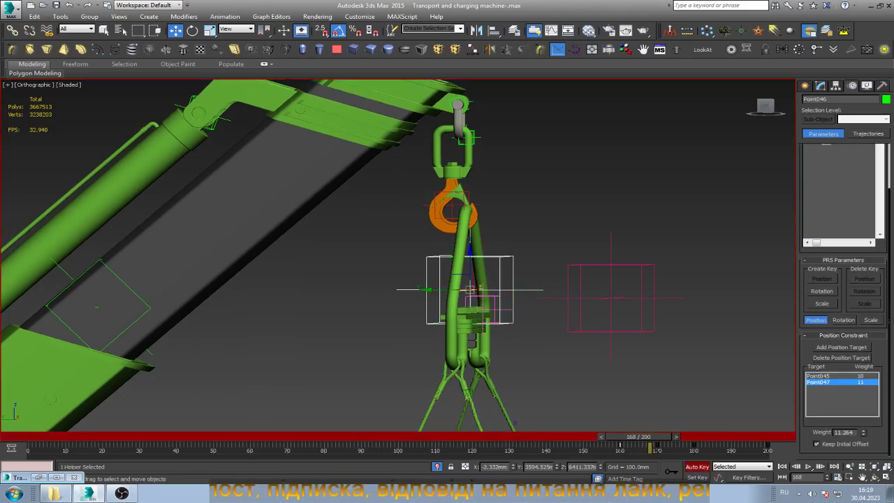
key("period")
key("period")
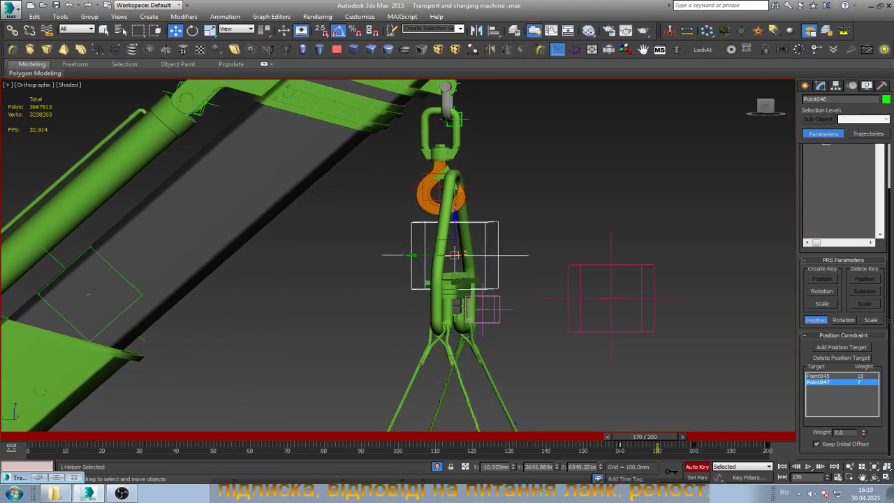
left_click_drag(863, 434, 863, 423)
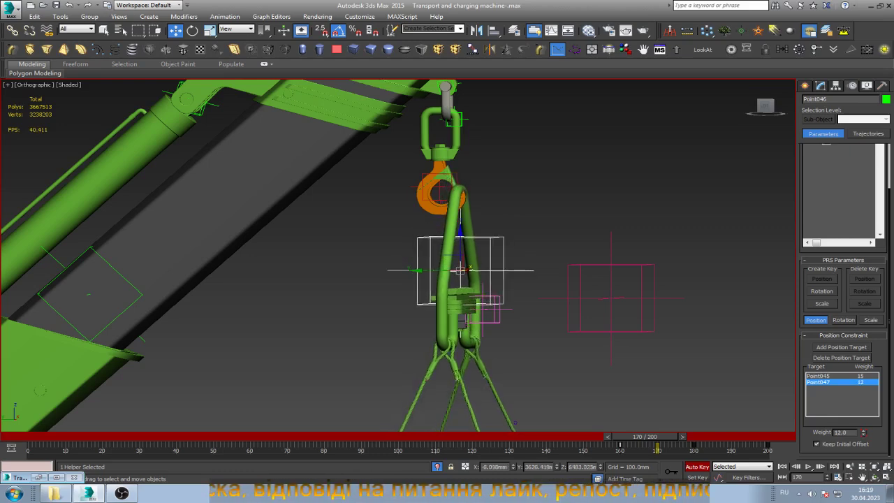
left_click(444, 119)
scroll(444, 119, "up", 3)
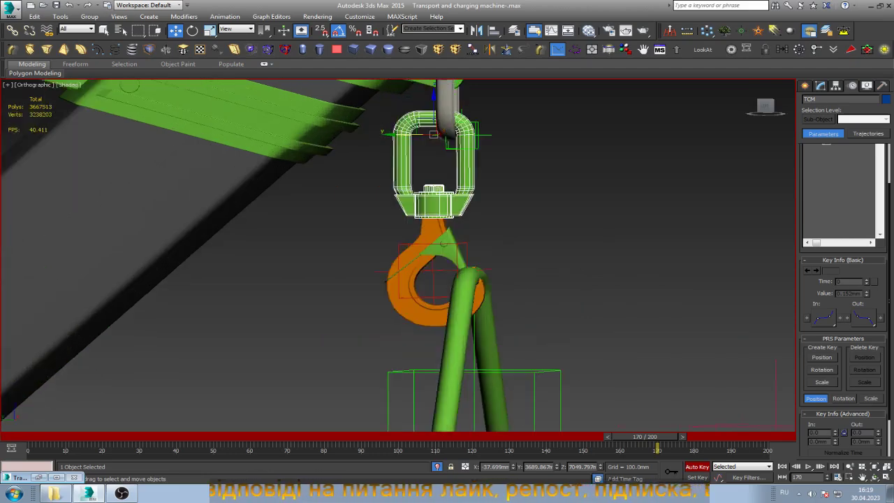
- Key the shackle and hook nudged slightly right at frame 170, then go to frame 180 and reselect Point046
left_click_drag(433, 134, 454, 134)
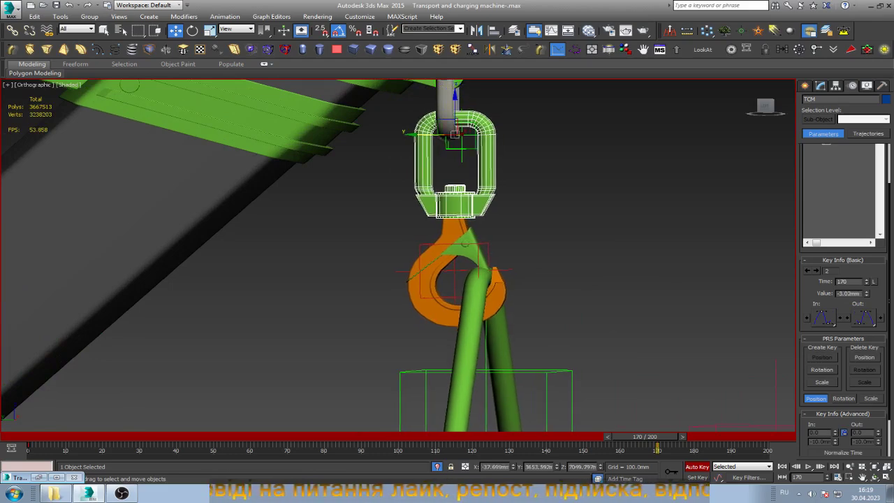
left_click_drag(28, 445, 383, 445)
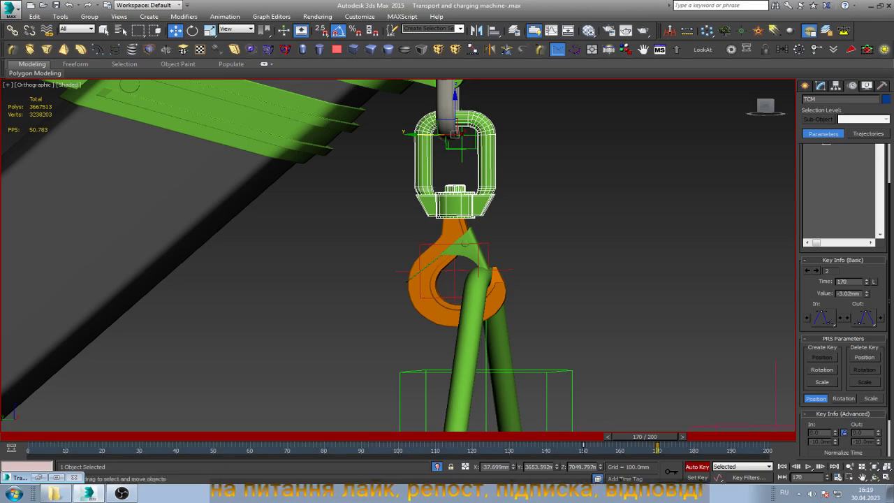
left_click_drag(645, 436, 684, 437)
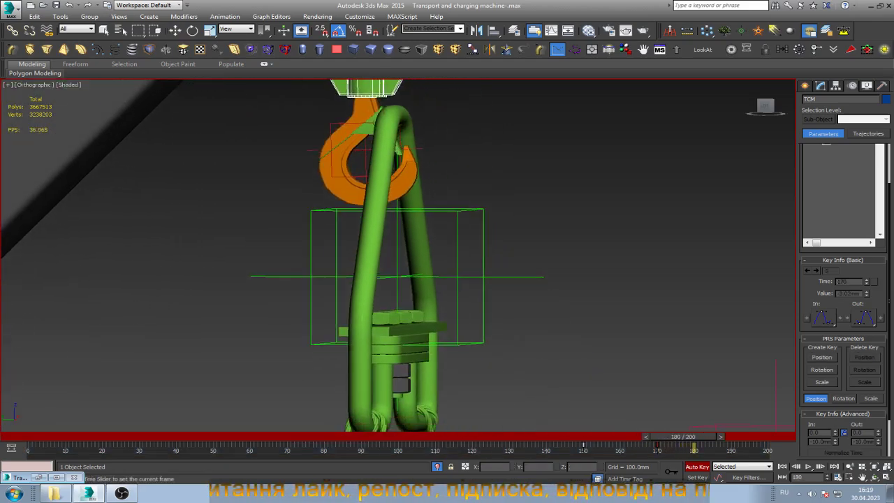
key("w")
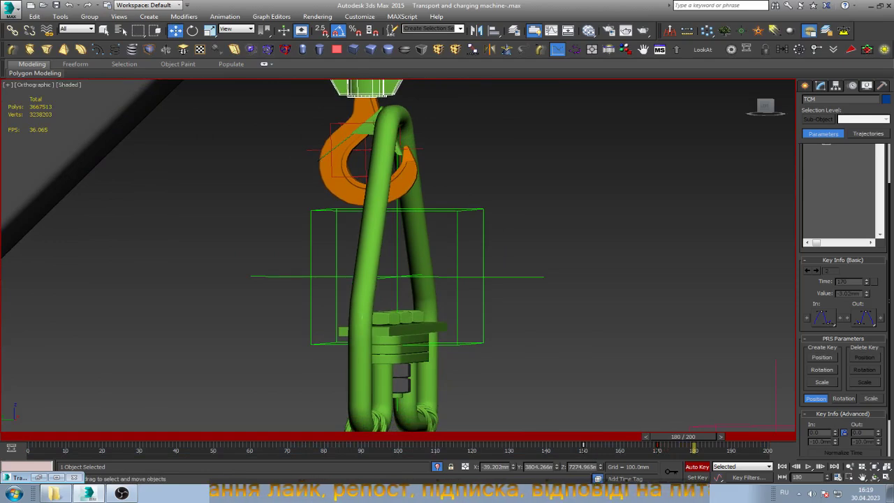
left_click(396, 276)
scroll(604, 353, "down", 2)
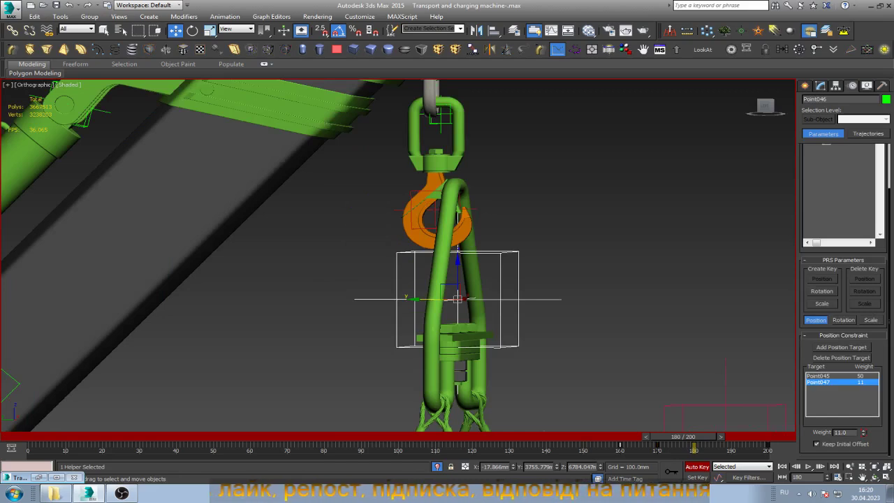
- At frame 180, set Point047's weight to 18 and Point045's to 39
left_click_drag(864, 432, 864, 426)
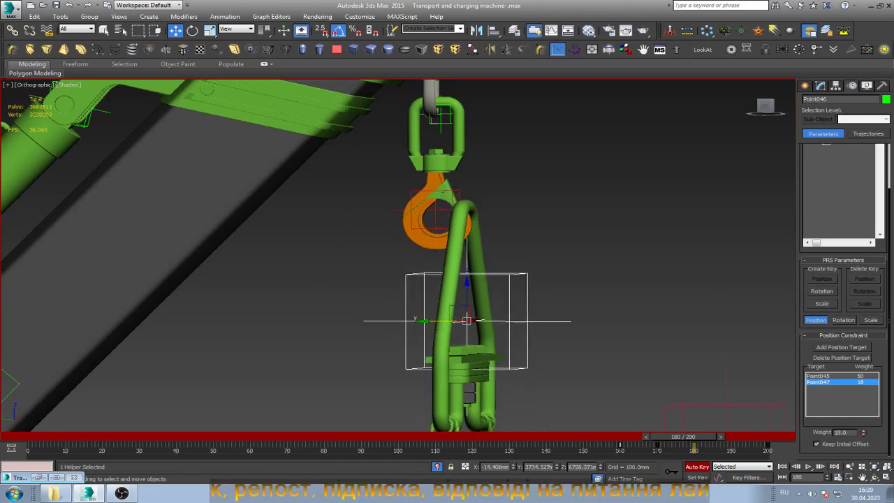
left_click(819, 375)
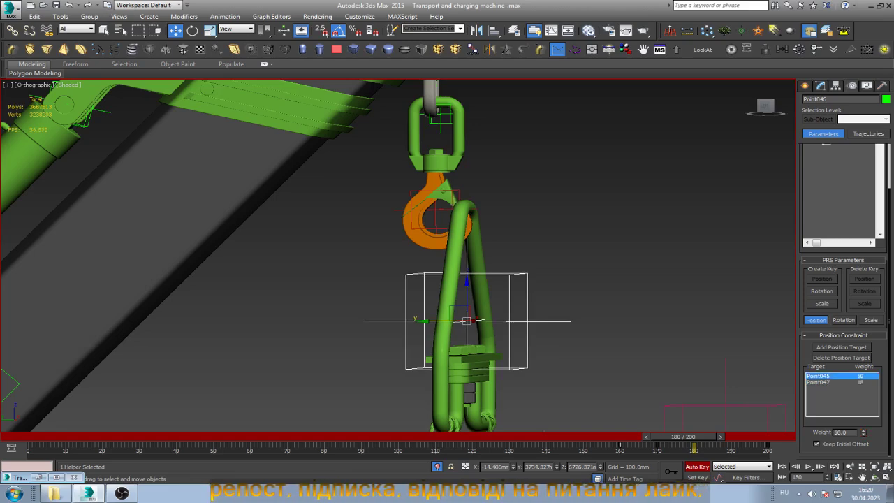
left_click_drag(863, 432, 863, 440)
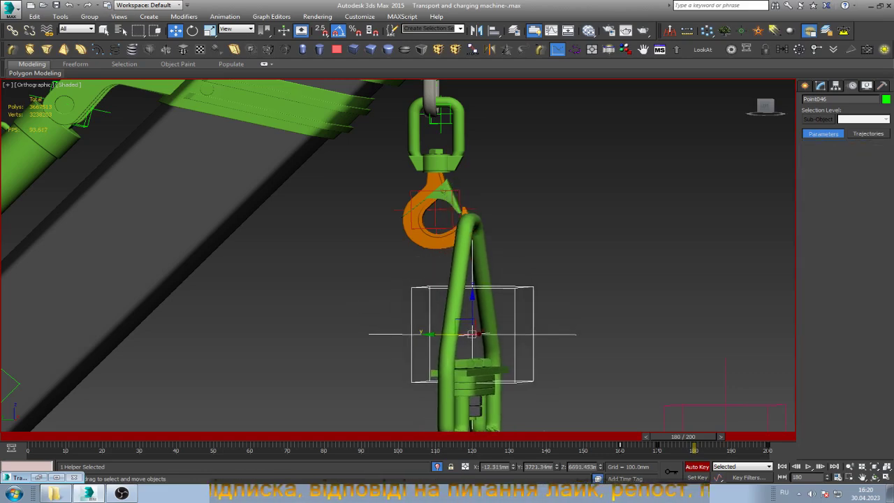
left_click(472, 265)
- Key the sling Rectangle411 shifted left onto the hook at frame 180
left_click_drag(447, 289, 427, 289)
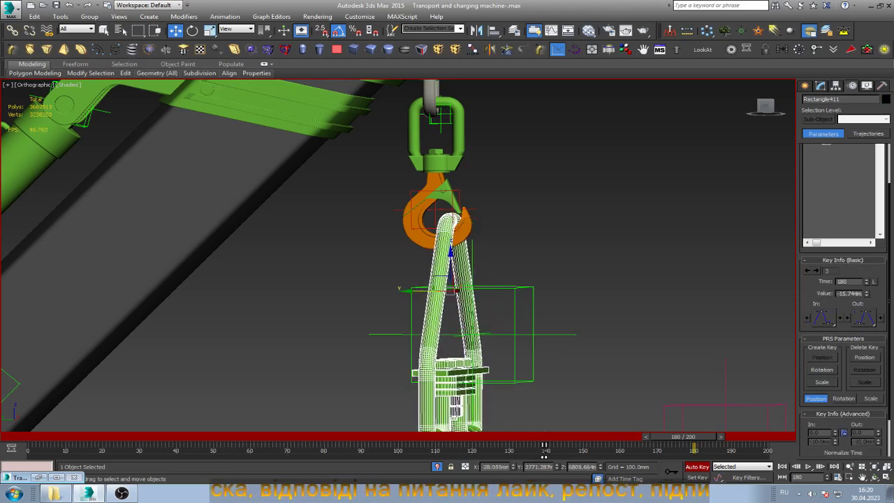
left_click_drag(683, 437, 755, 437)
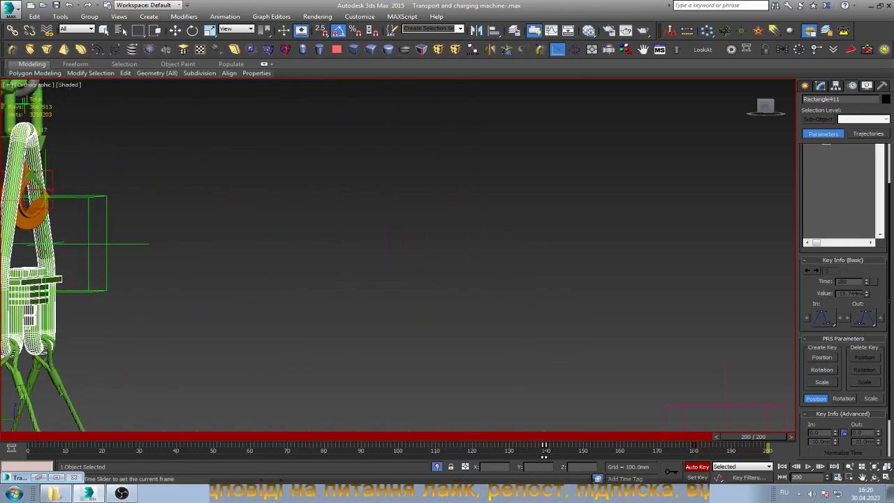
key("w")
- At frame 200, lower the lifting frame about 190 mm so its apex sits on the hook
left_click(874, 477)
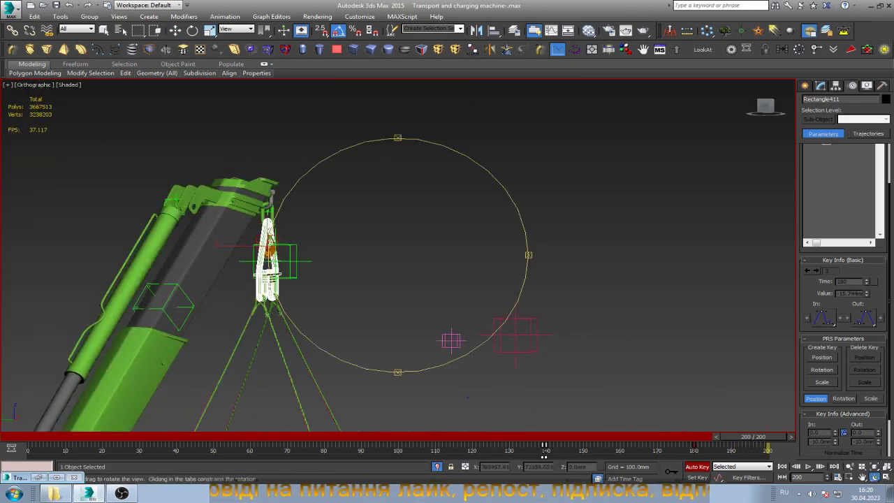
mouse_move(419, 266)
left_mouse_down()
mouse_move(377, 294)
mouse_move(329, 280)
left_mouse_up()
scroll(319, 226, "up", 4)
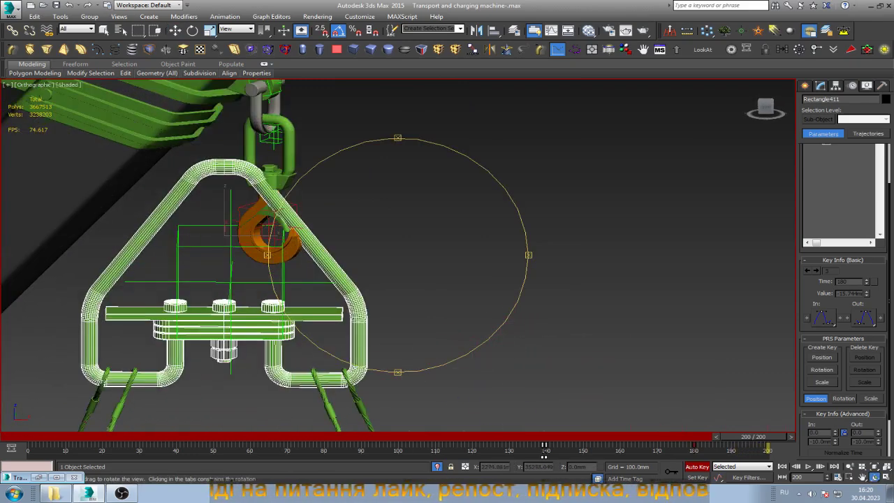
key("w")
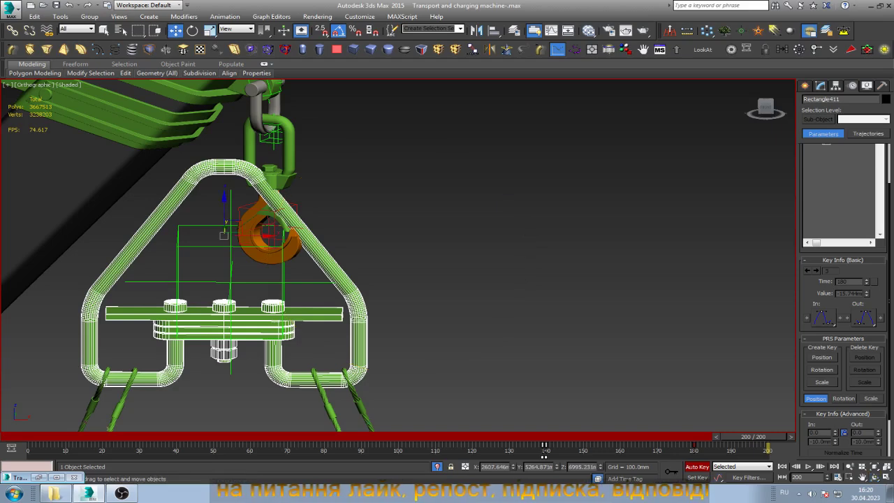
left_click_drag(224, 209, 224, 280)
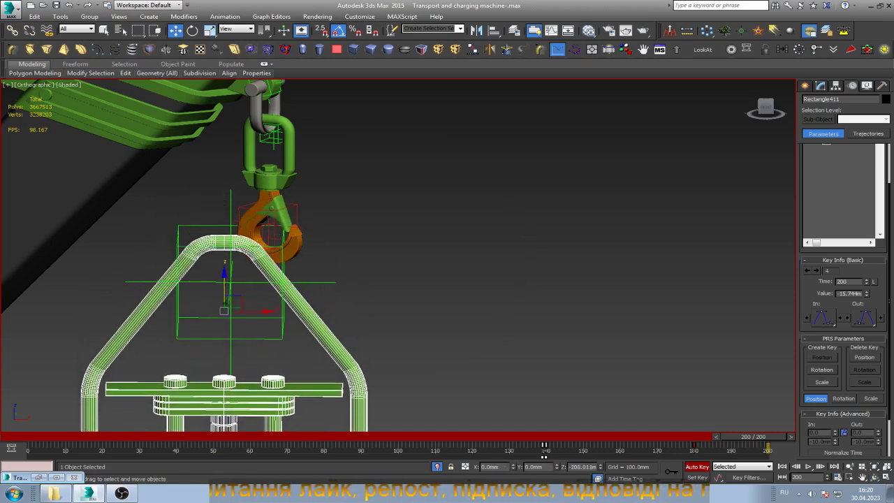
left_click_drag(225, 305, 303, 305)
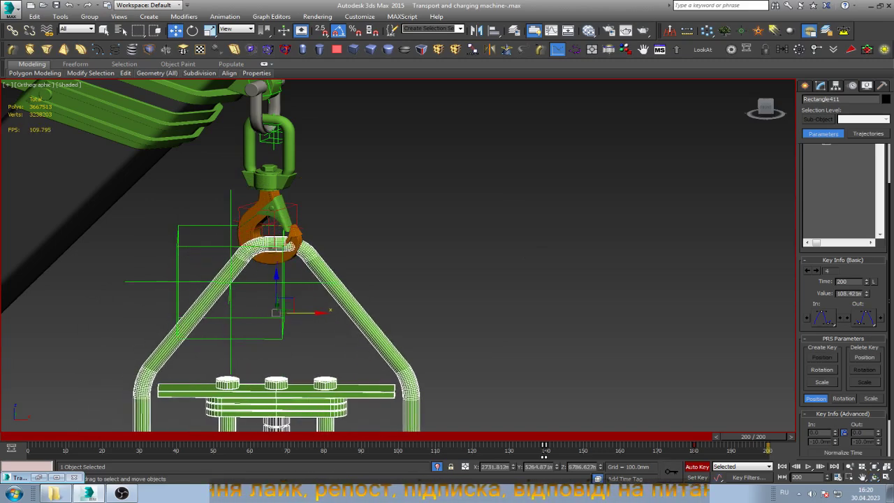
- Orbit around the hook to inspect the lifting frame's contact
key("ctrl+r")
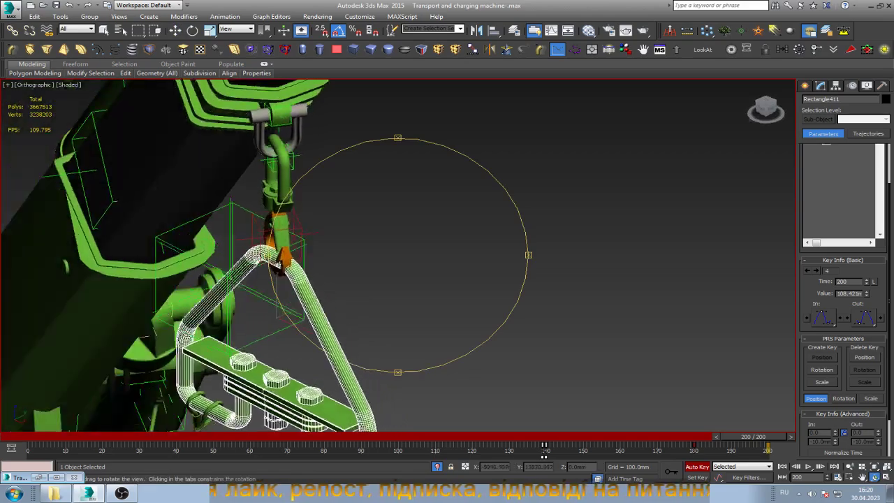
left_click_drag(391, 280, 315, 245)
left_click_drag(272, 264, 280, 308)
key("w")
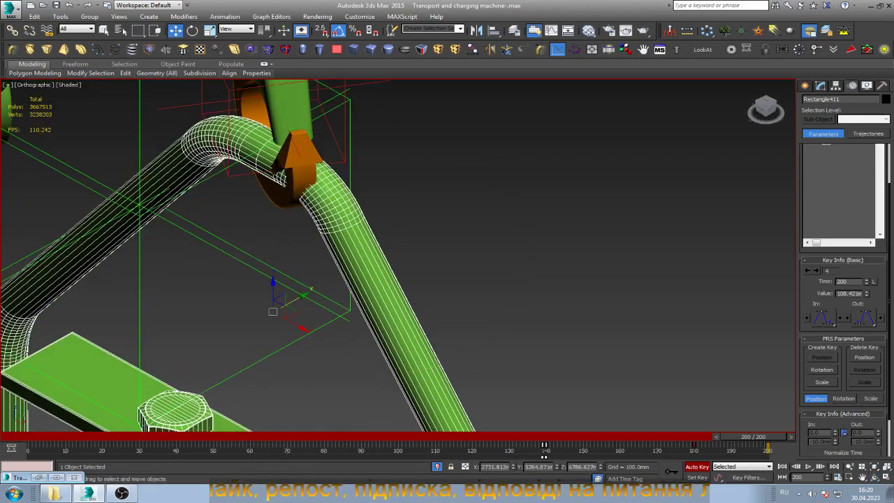
mouse_move(280, 308)
middle_mouse_down("alt")
mouse_move(308, 292)
mouse_move(311, 300)
middle_mouse_up("alt")
key("e")
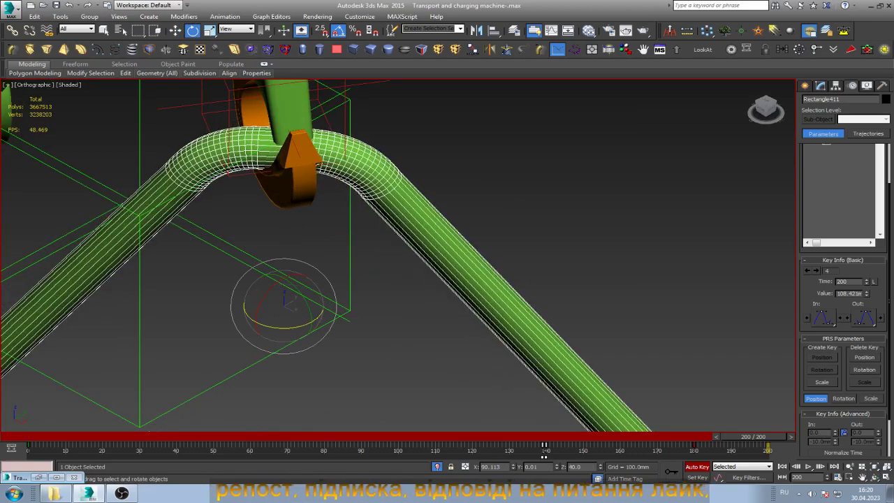
key("w")
scroll(286, 305, "down", 5)
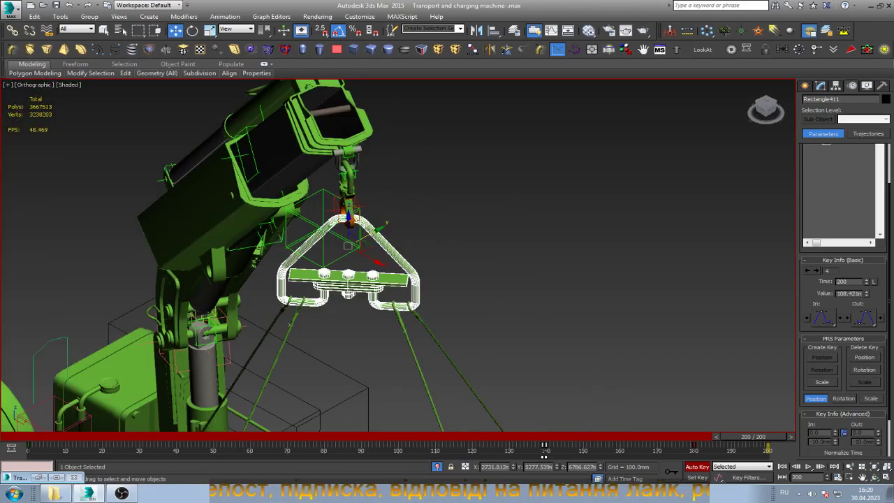
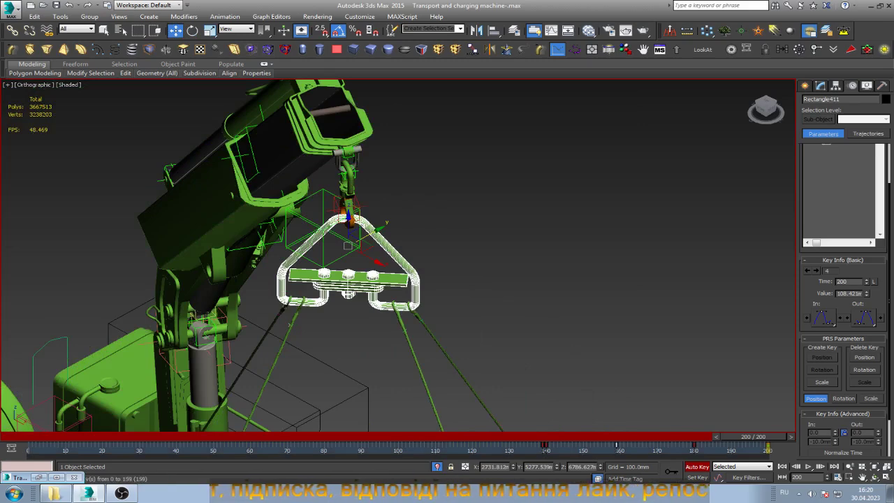
- At frame 186, move the lifting beam Rectangle411 right and down onto the hook
left_click_drag(754, 437, 702, 436)
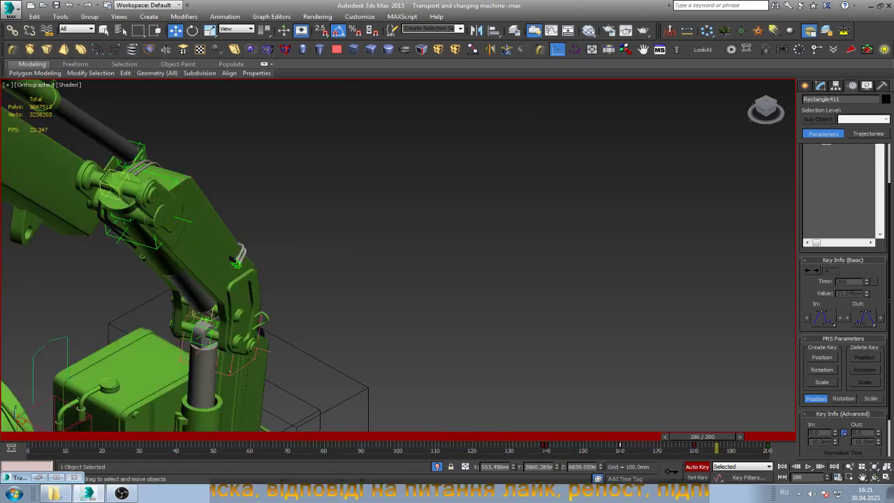
key("ctrl+p")
left_click_drag(210, 280, 587, 287)
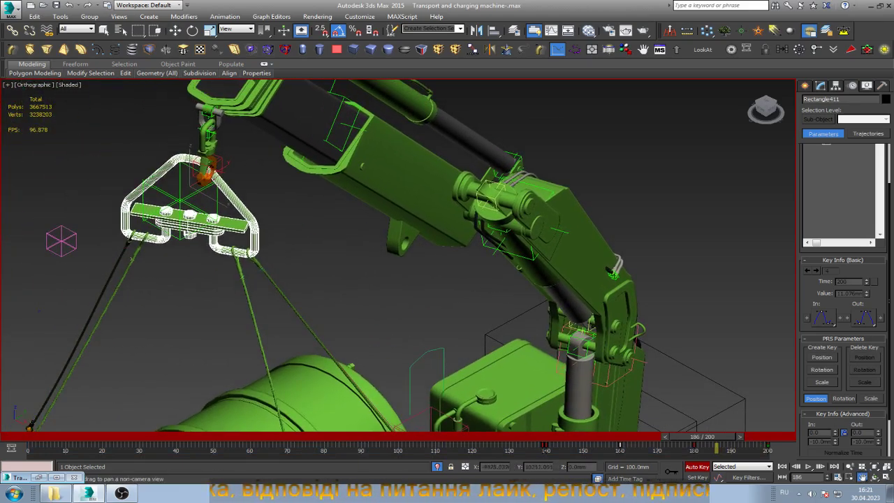
key("w")
scroll(293, 224, "up", 5)
scroll(294, 224, "up", 3)
scroll(293, 223, "up", 2)
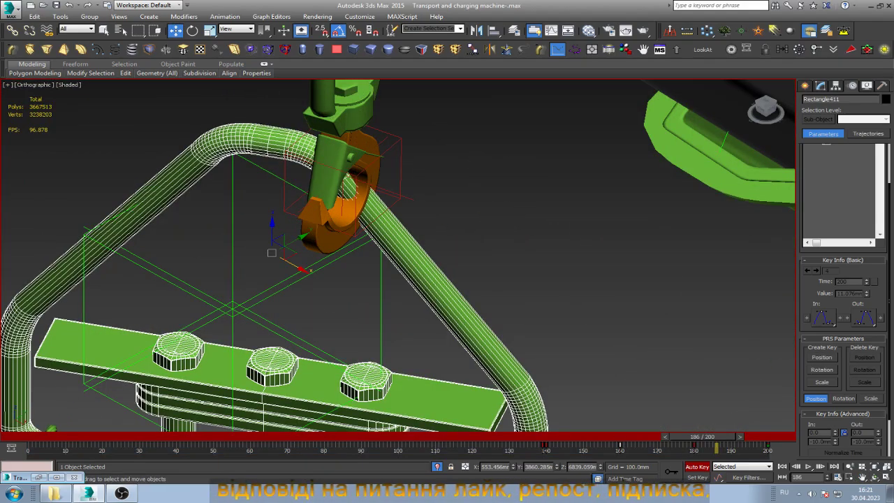
mouse_move(282, 253)
left_mouse_down()
mouse_move(347, 288)
mouse_move(336, 307)
left_mouse_up()
scroll(334, 308, "down", 5)
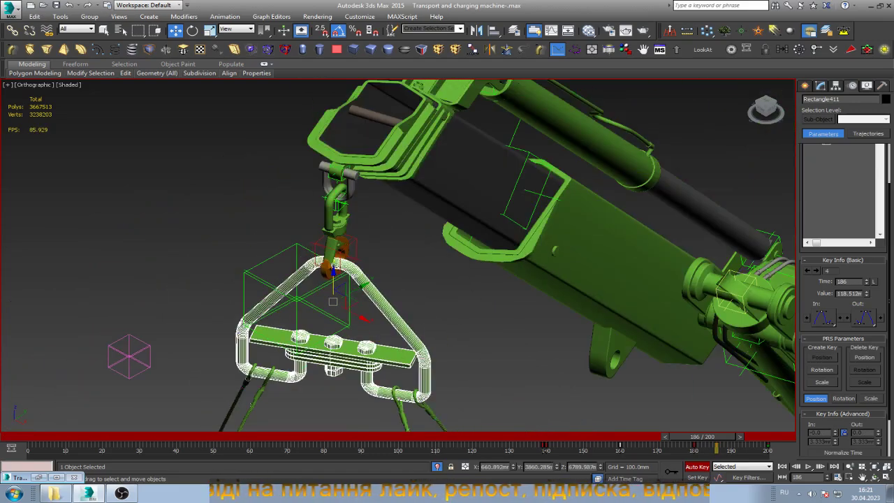
- At frame 144, nudge the lifting beam up so it sits on the hook
left_click_drag(702, 437, 642, 436)
key("w")
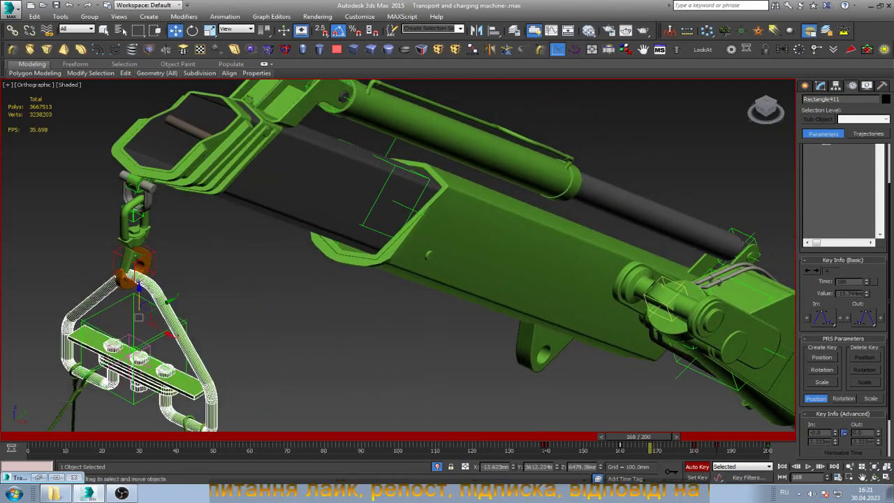
key("comma")
key("comma")
key("comma")
key("comma")
key("comma")
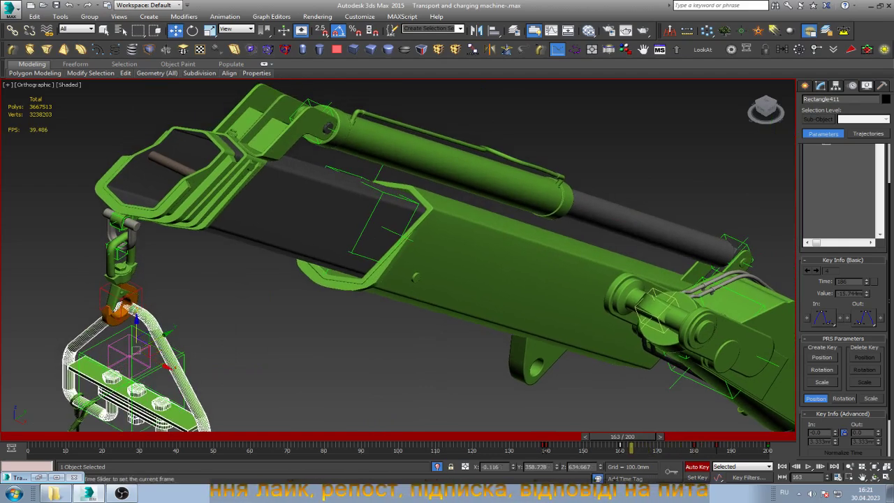
mouse_move(622, 438)
left_mouse_down()
mouse_move(537, 438)
mouse_move(560, 438)
left_mouse_up()
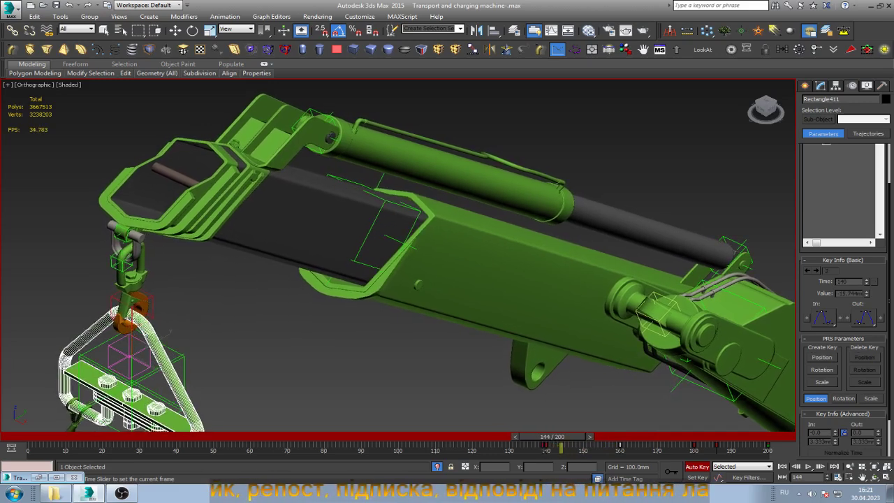
key("w")
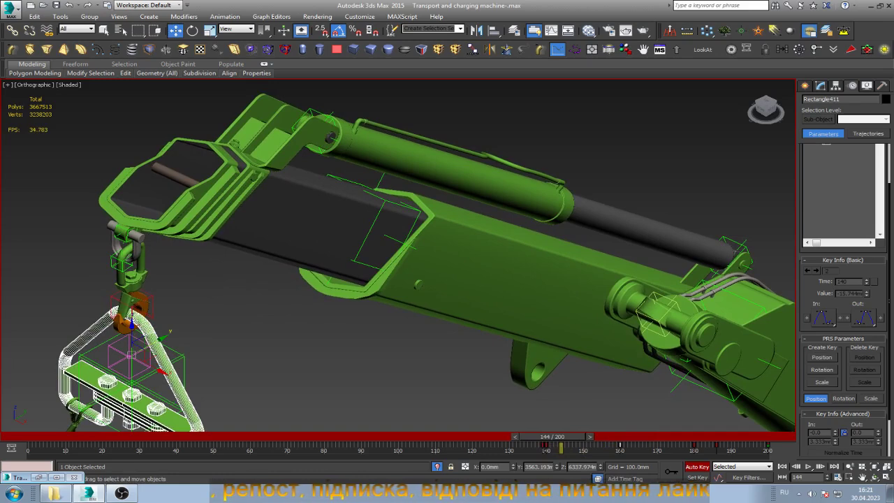
left_click_drag(147, 345, 142, 340)
scroll(251, 283, "down", 3)
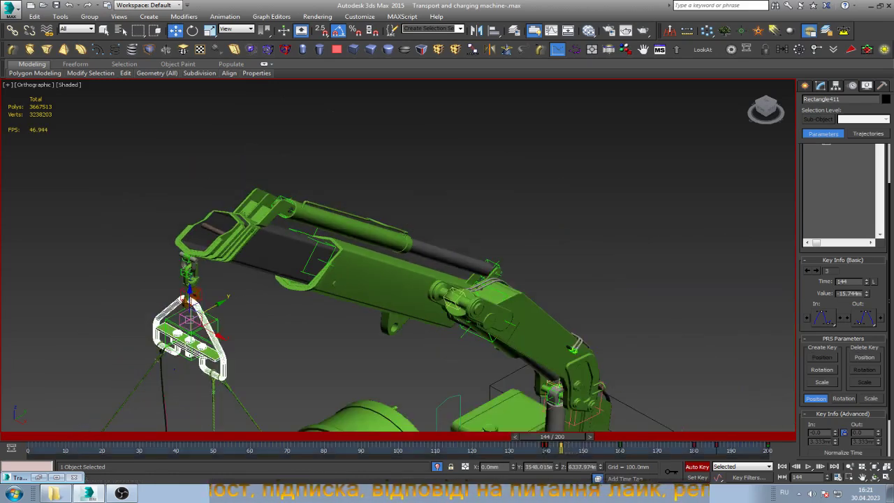
left_click_drag(201, 316, 190, 304)
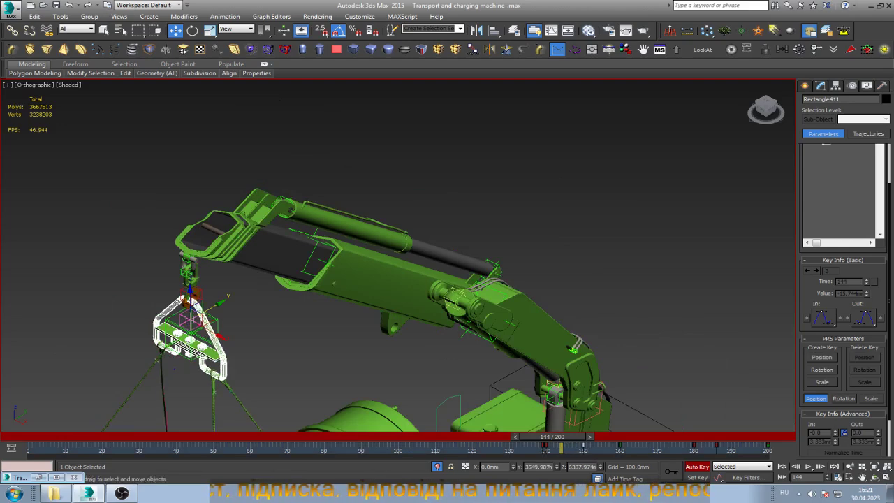
- Turn Auto Key off at frame 200, then go back to frame 139 and orbit around the clamp
left_click_drag(552, 437, 753, 436)
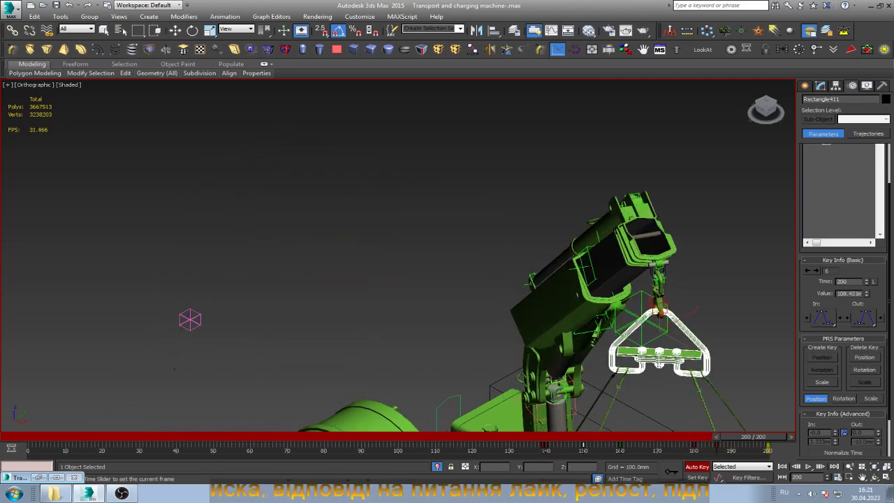
key("w")
key("n")
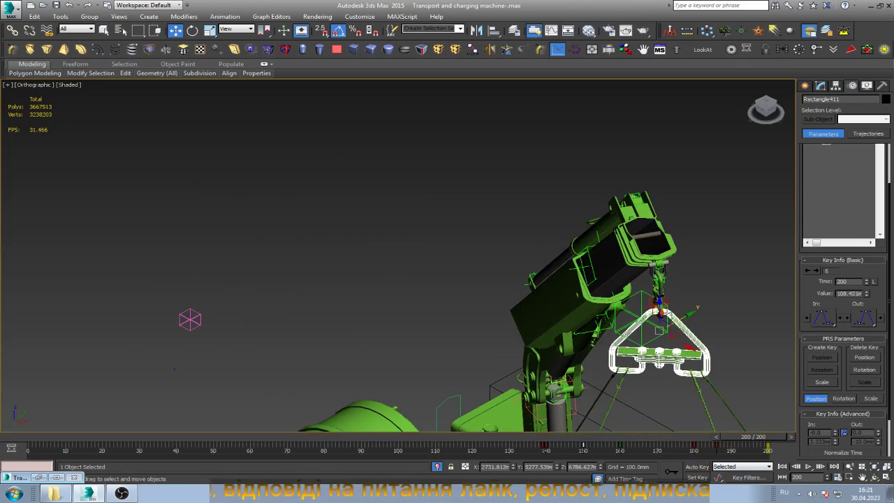
left_click_drag(769, 437, 546, 437)
key("w")
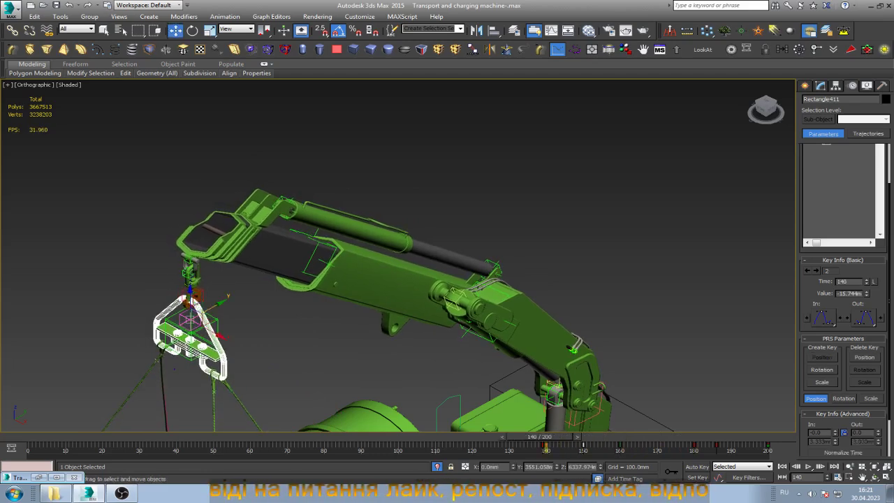
key("comma")
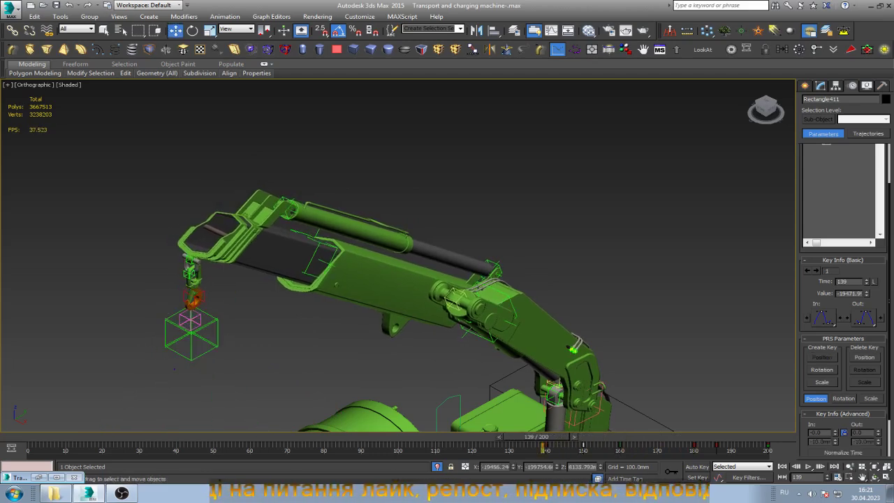
key("ctrl+r")
mouse_move(419, 294)
left_mouse_down()
mouse_move(393, 362)
mouse_move(409, 347)
left_mouse_up()
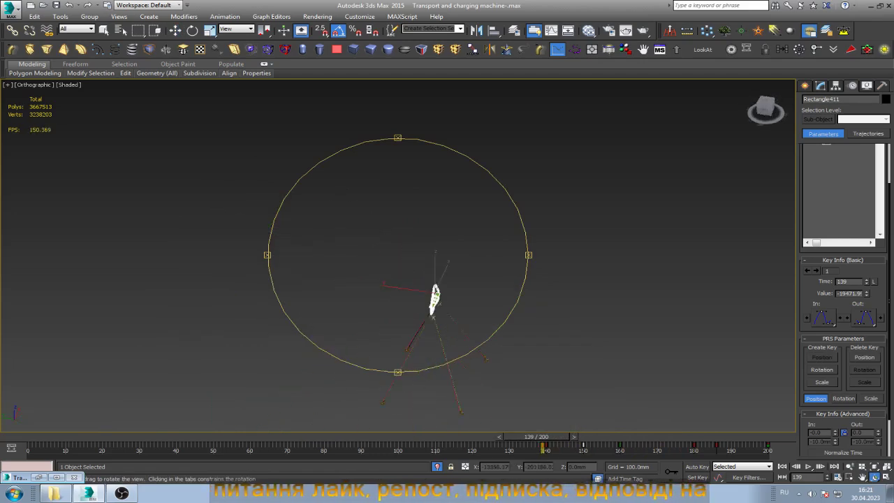
key("period")
scroll(398, 255, "down", 5)
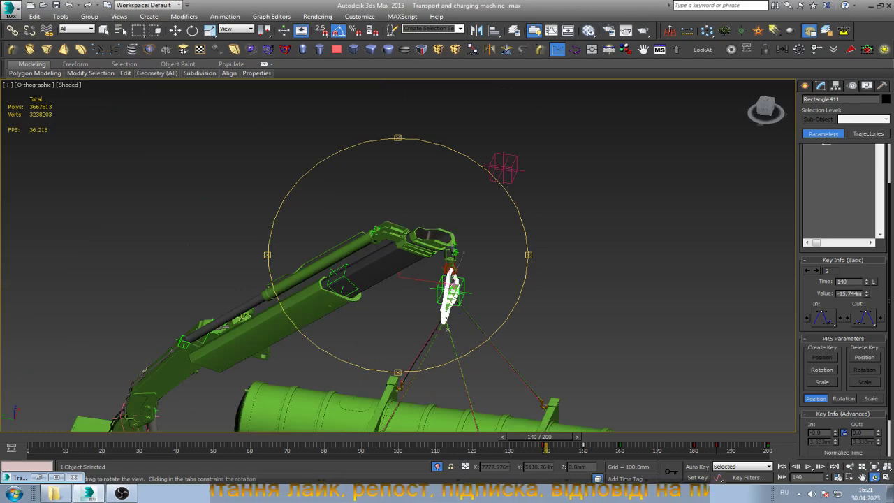
left_click_drag(397, 255, 419, 265)
scroll(397, 255, "up", 8)
scroll(495, 280, "up", 4)
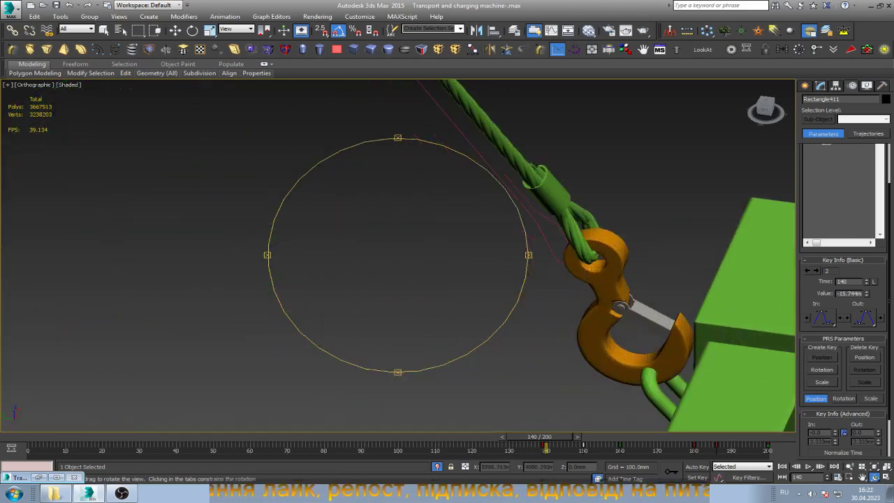
key("w")
left_click(733, 280)
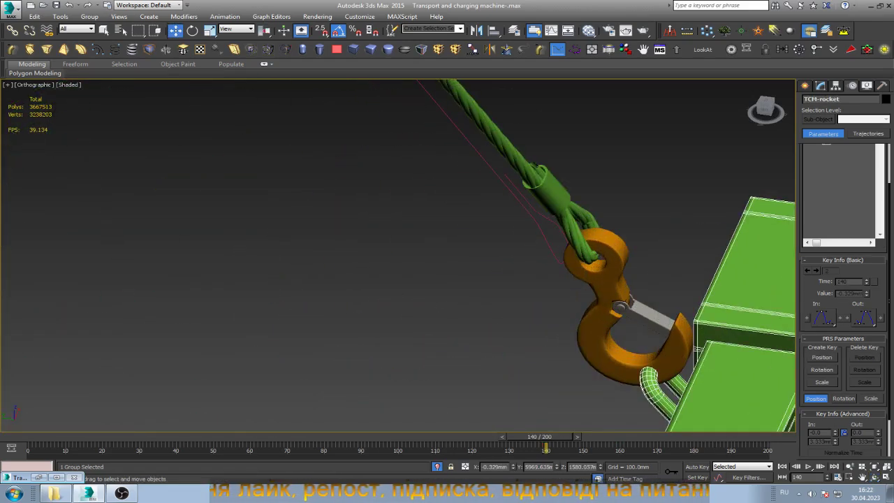
left_click(601, 328)
scroll(398, 270, "down", 6)
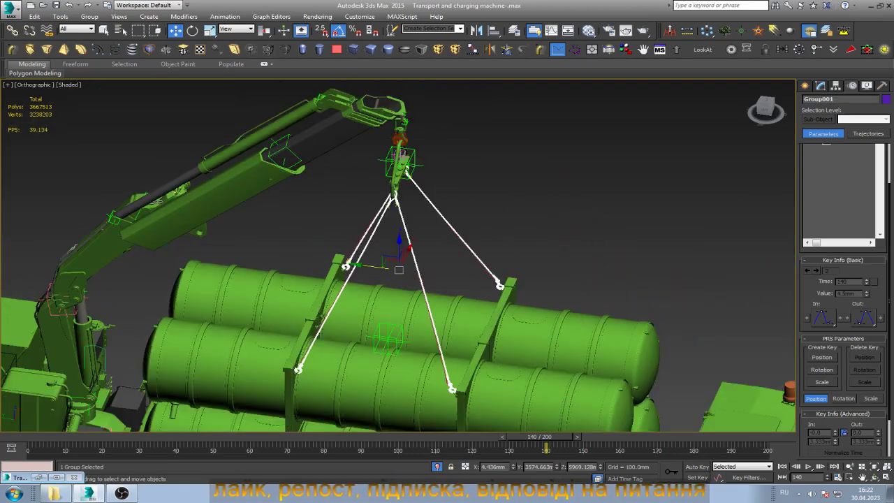
scroll(399, 270, "up", 3)
scroll(399, 270, "up", 3)
scroll(399, 270, "up", 2)
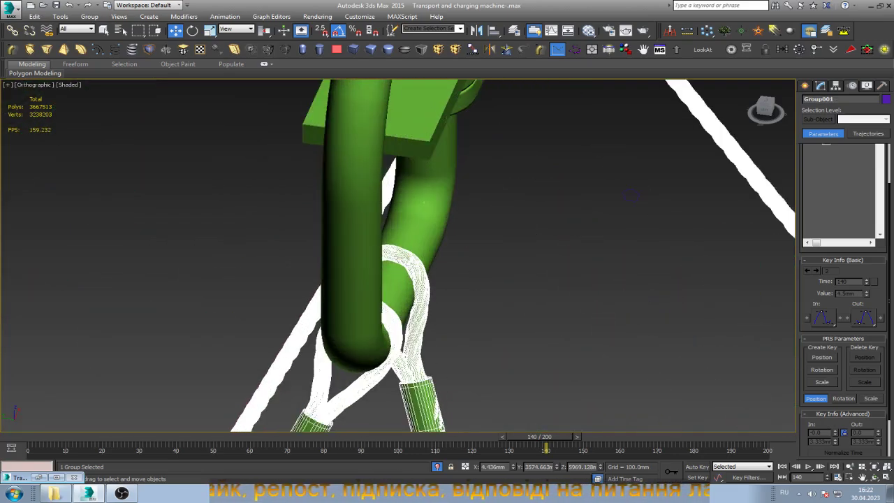
scroll(433, 273, "down", 5)
left_click(426, 230)
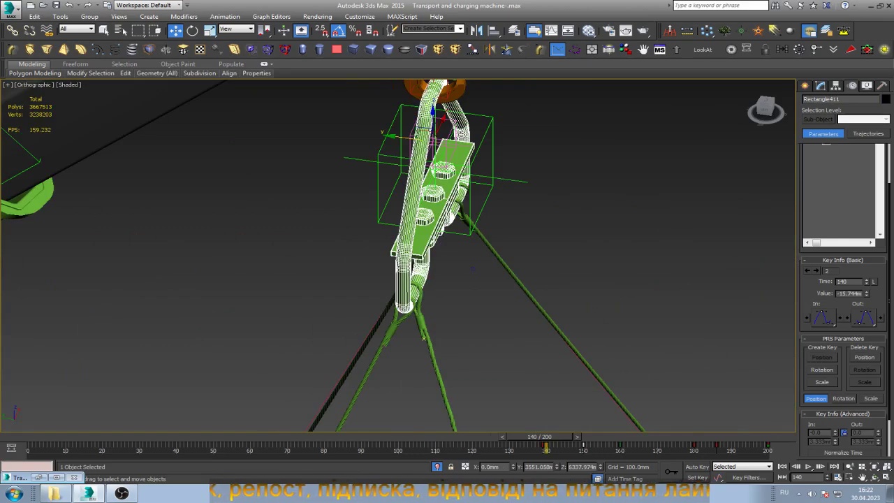
mouse_move(426, 230)
middle_mouse_down("alt")
mouse_move(419, 294)
mouse_move(435, 347)
mouse_move(414, 302)
middle_mouse_up("alt")
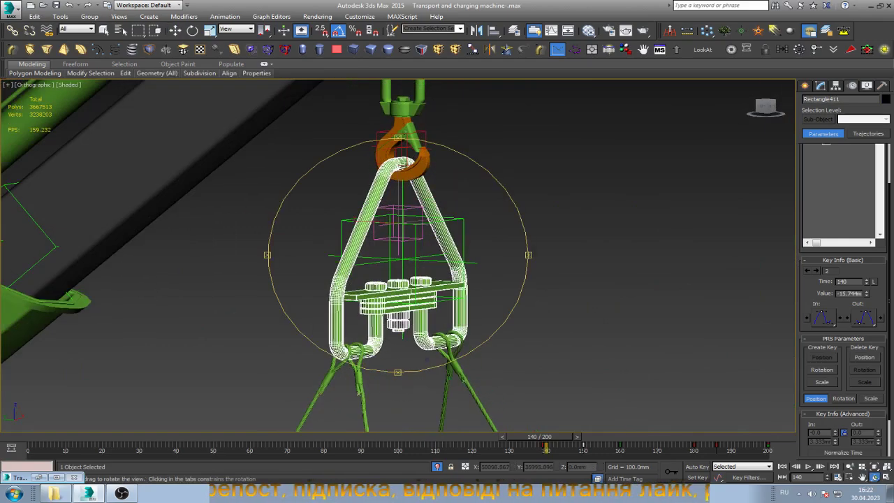
scroll(414, 302, "up", 3)
scroll(419, 209, "down", 3)
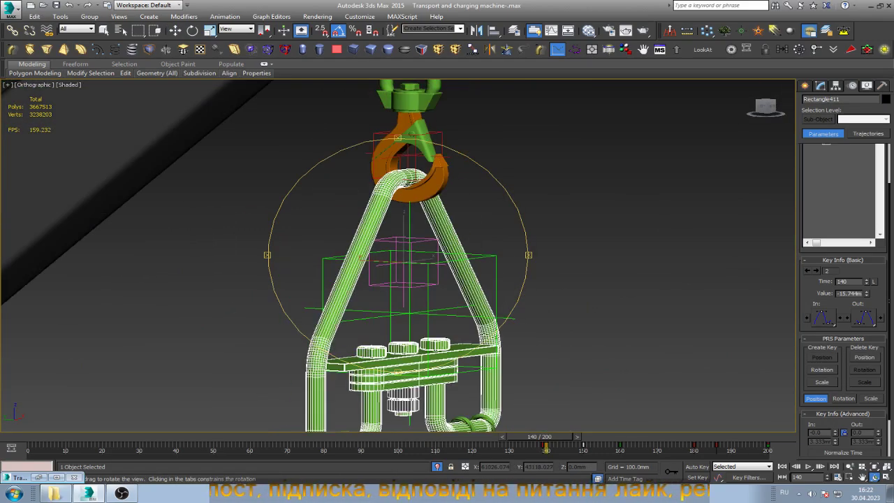
scroll(434, 347, "down", 5)
scroll(434, 347, "up", 8)
scroll(434, 347, "down", 5)
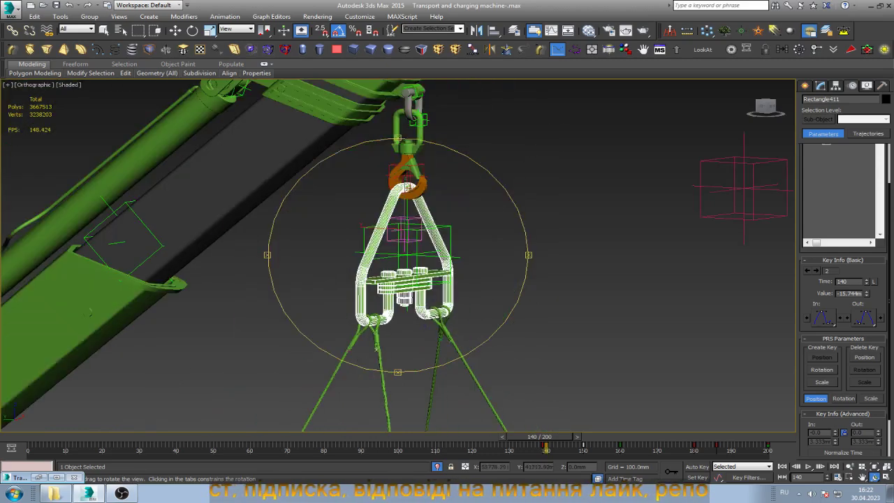
middle_click_drag(435, 347, 419, 328, "alt")
scroll(419, 328, "up", 3)
scroll(419, 328, "up", 6)
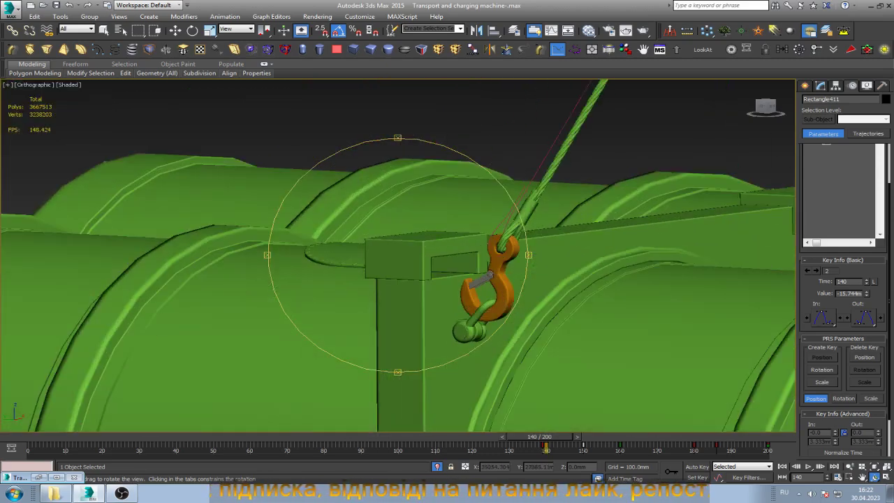
scroll(398, 255, "down", 5)
scroll(398, 256, "down", 3)
key("w")
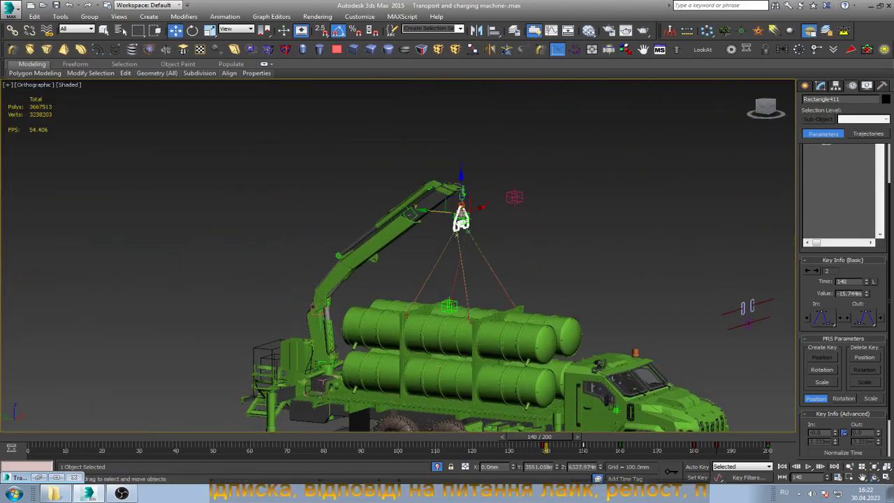
mouse_move(545, 438)
left_mouse_down()
mouse_move(758, 438)
mouse_move(546, 438)
left_mouse_up()
- Select the Point044 helper and link it to a sling rope
key("w")
left_click(823, 357)
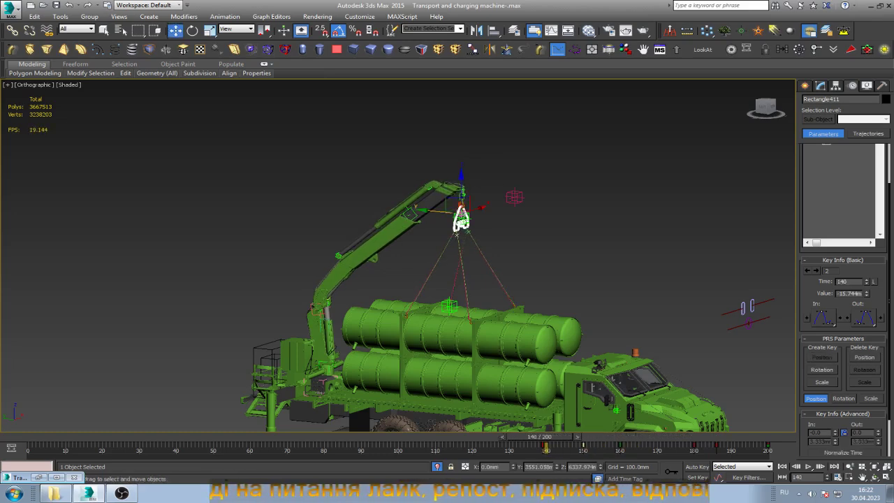
left_click(457, 336)
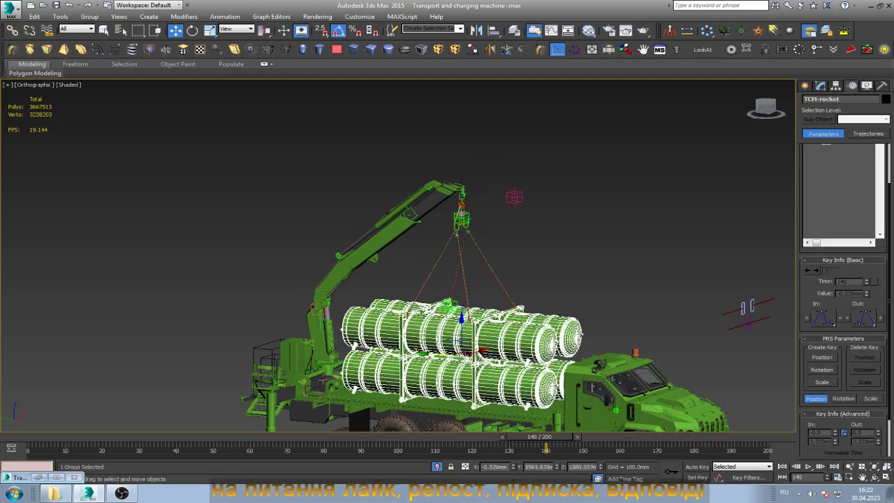
scroll(503, 325, "up", 5)
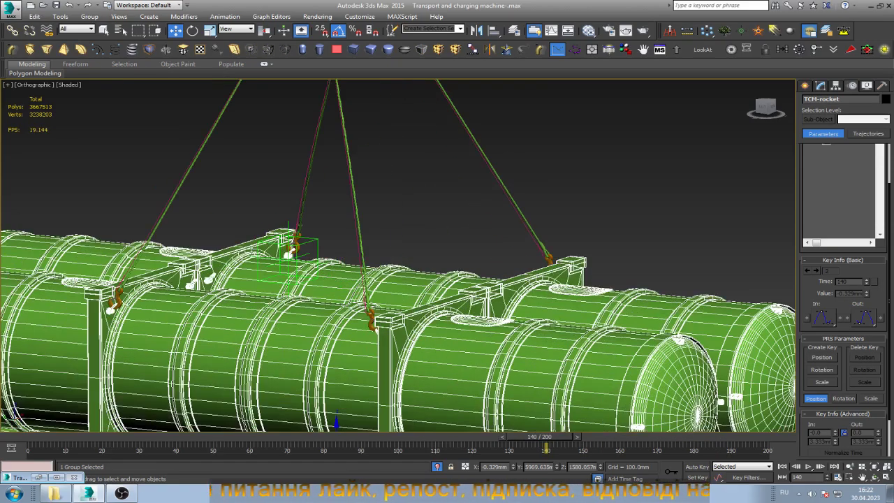
left_click(288, 253)
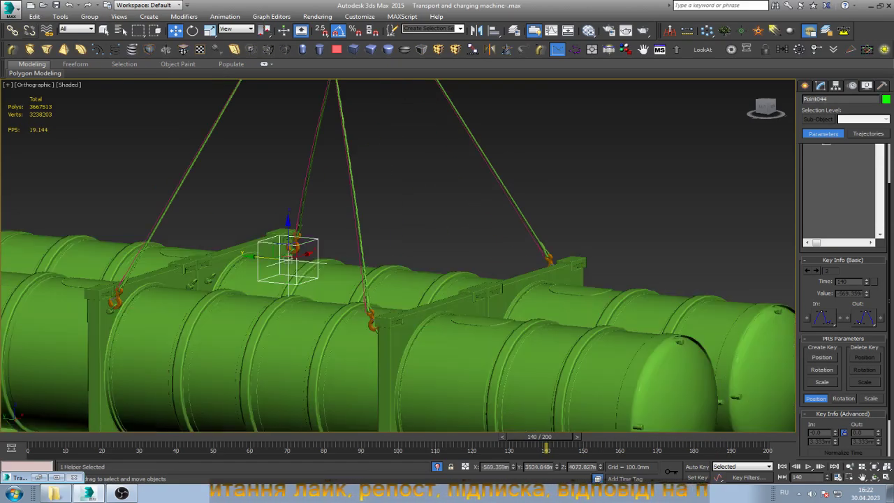
left_click(12, 30)
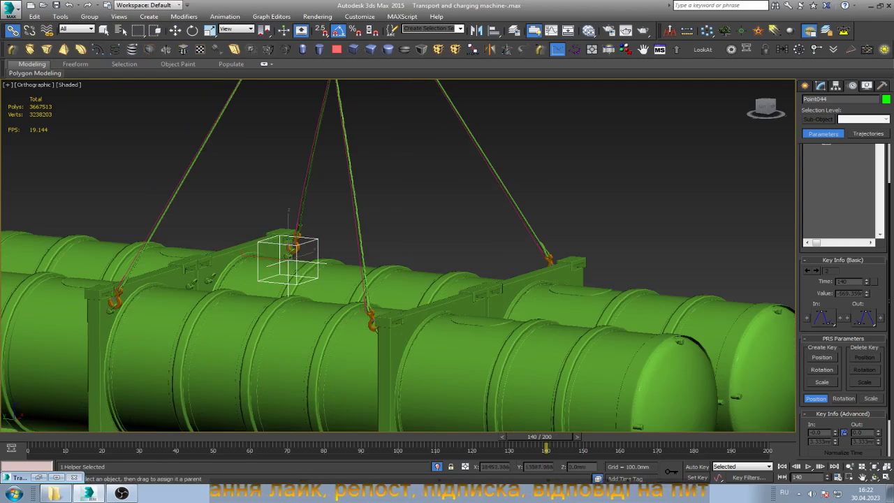
left_click_drag(289, 255, 454, 198)
left_click_drag(491, 173, 492, 174)
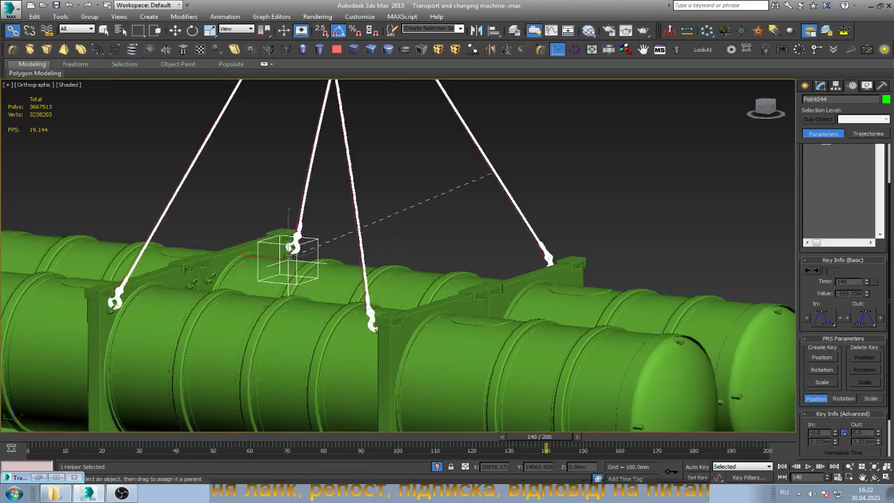
- Link the TCM-rocket container group to the Point044 helper
key("w")
left_click(287, 254)
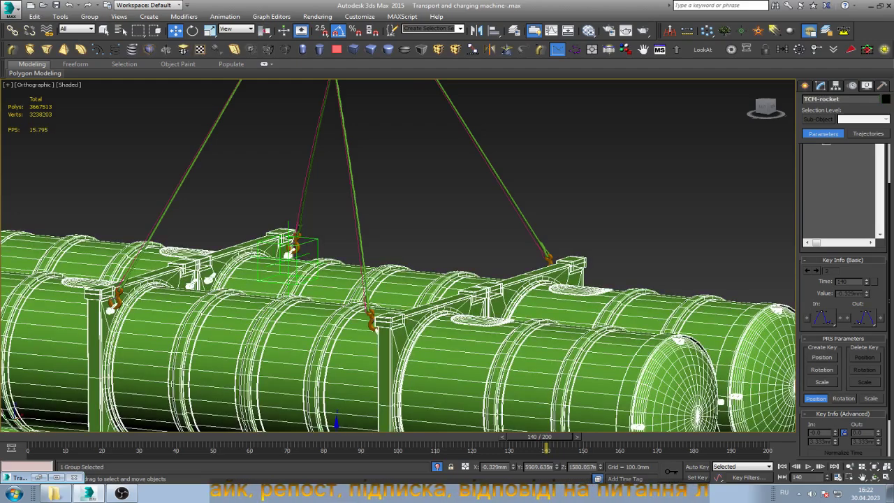
scroll(288, 254, "up", 3)
left_click(12, 30)
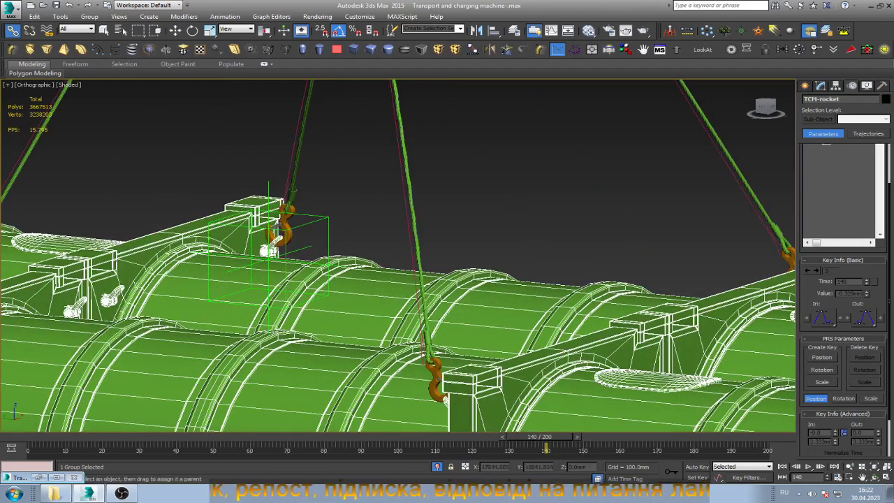
left_click_drag(279, 222, 300, 251)
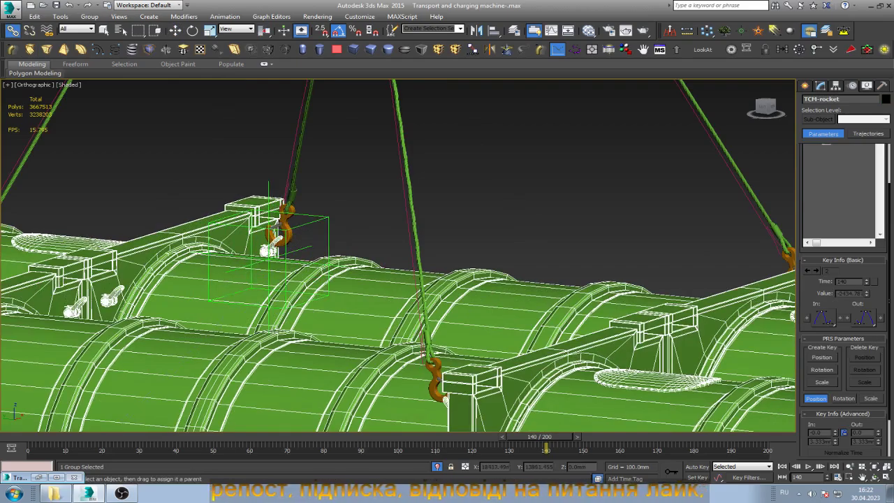
key("w")
scroll(339, 238, "down", 3)
scroll(417, 95, "down", 5)
- Clear the selection and scrub the lift forward from frame 140 to 200
left_click(418, 95)
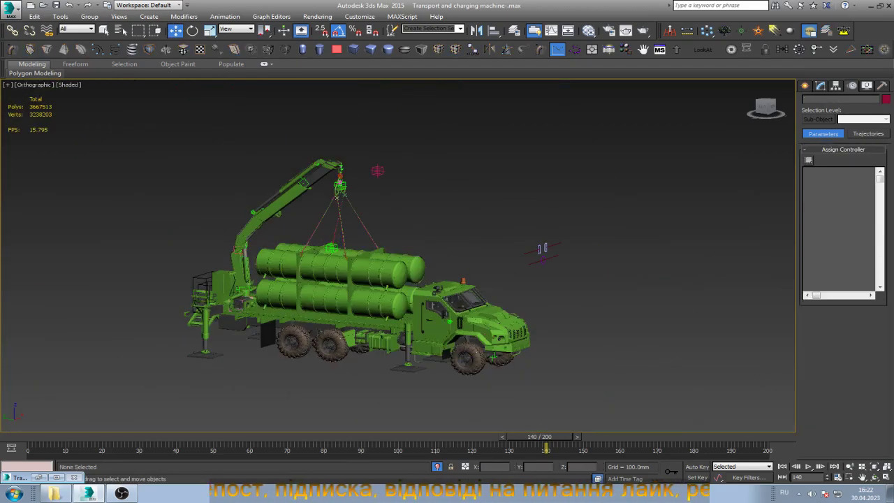
scroll(421, 138, "up", 4)
scroll(420, 138, "up", 2)
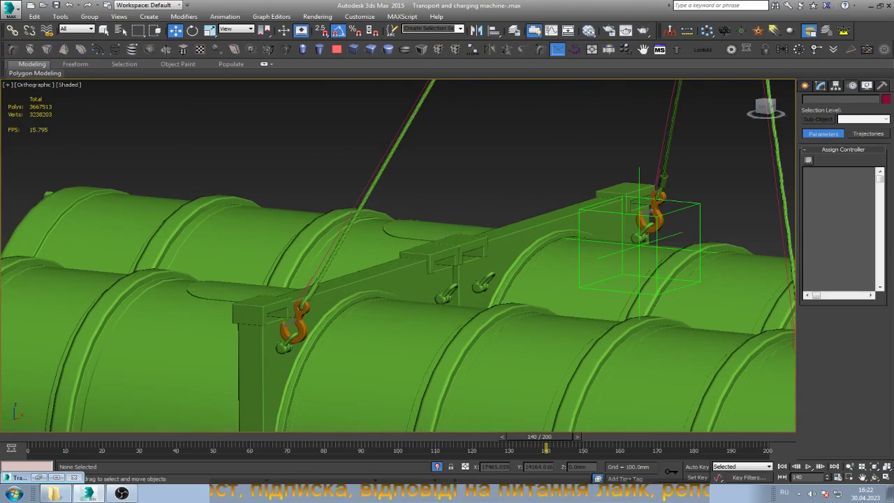
scroll(398, 256, "down", 1)
scroll(398, 255, "down", 3)
scroll(398, 256, "down", 1)
scroll(398, 256, "down", 2)
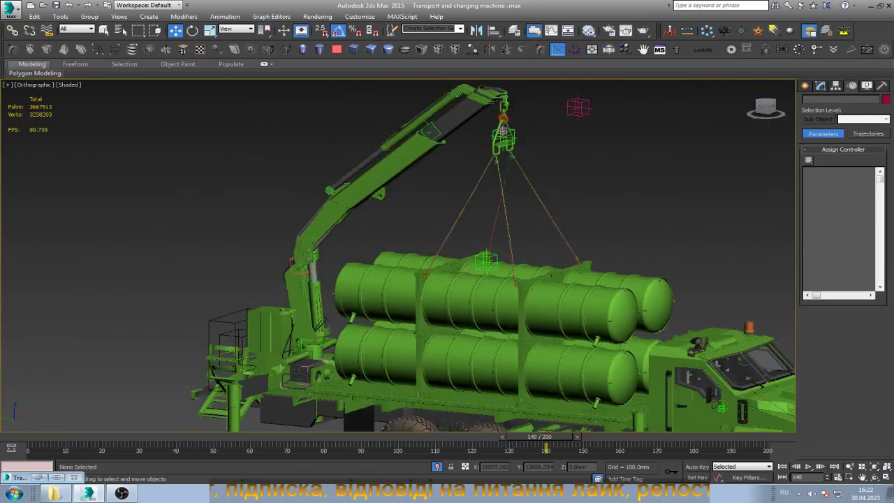
scroll(540, 247, "down", 2)
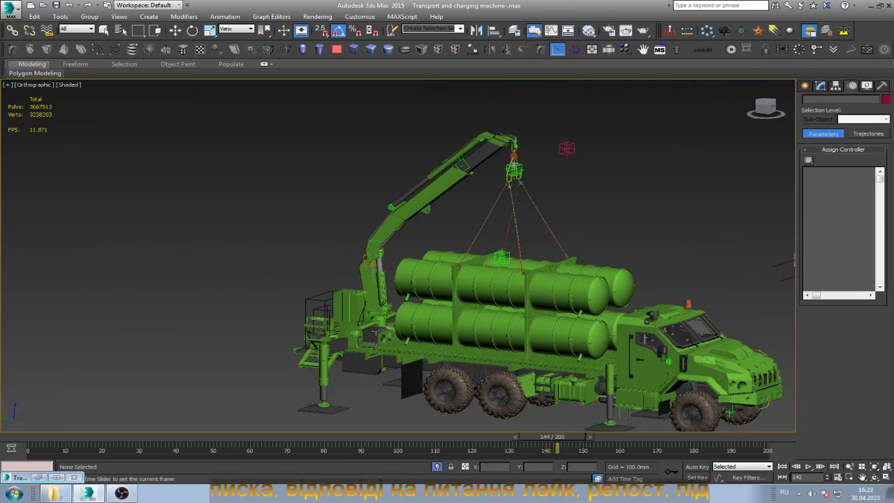
left_click_drag(546, 447, 769, 447)
- Scrub back through the lift and reselect the Point044 helper
key("w")
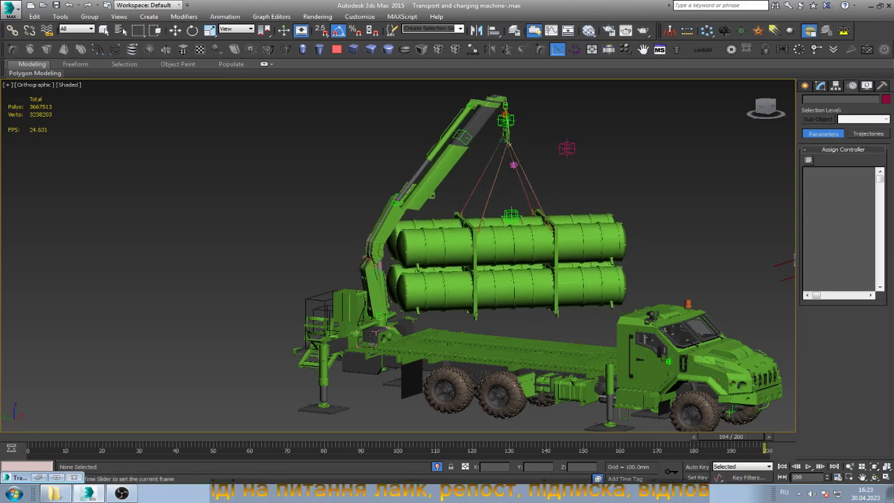
mouse_move(769, 447)
left_mouse_down()
mouse_move(524, 447)
mouse_move(546, 447)
left_mouse_up()
key("w")
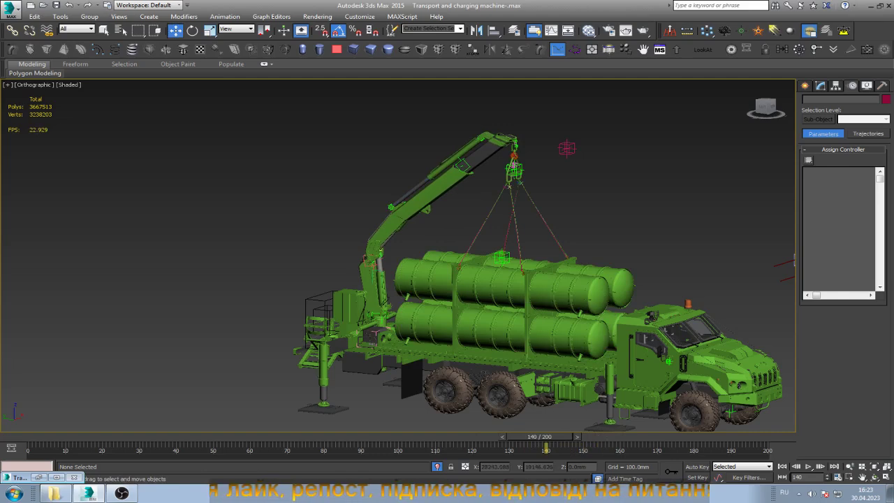
scroll(523, 165, "up", 5)
scroll(519, 181, "down", 2)
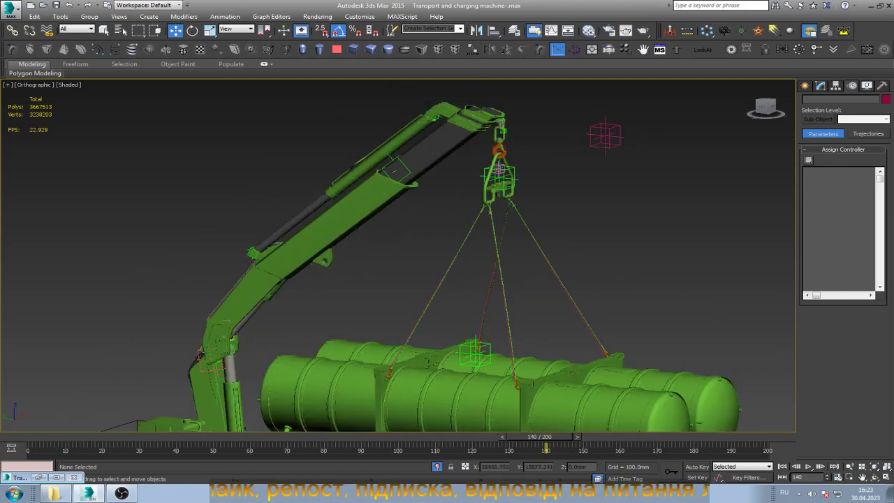
left_click(476, 353)
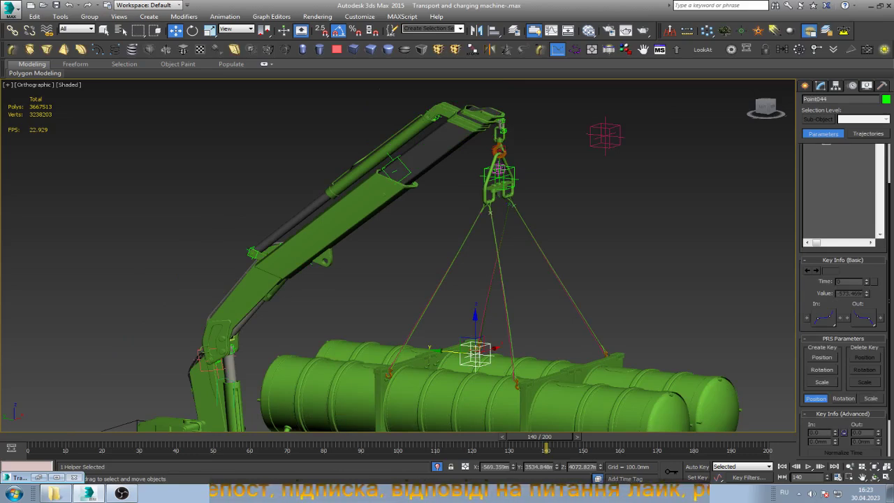
- Reselect Point044 and open the Assign Position Controller list for its Position XYZ track
scroll(842, 210, "up", 2)
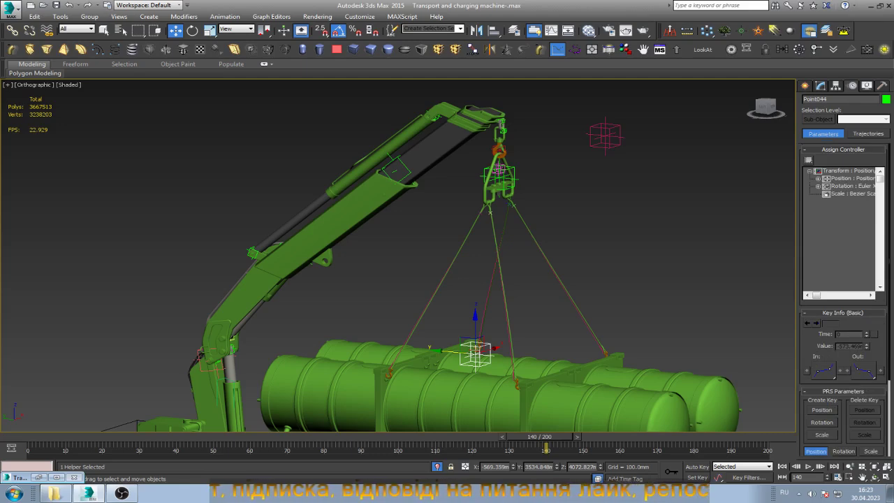
left_click(501, 183)
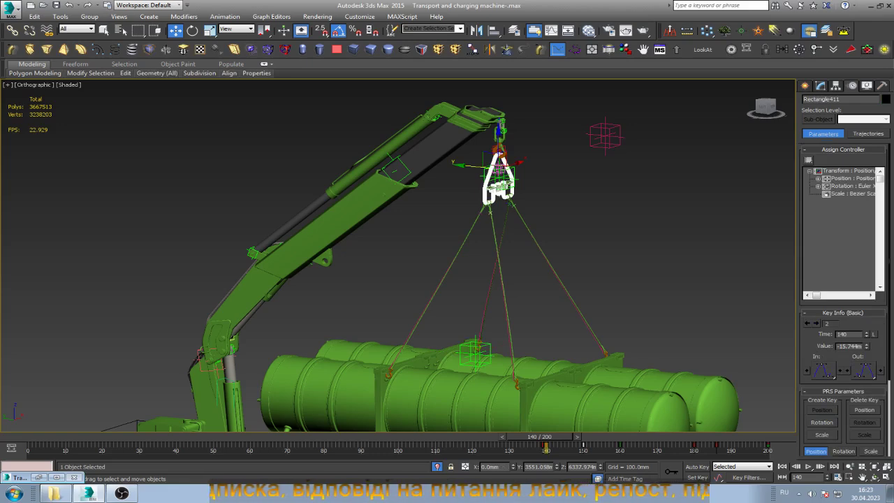
left_click(475, 353)
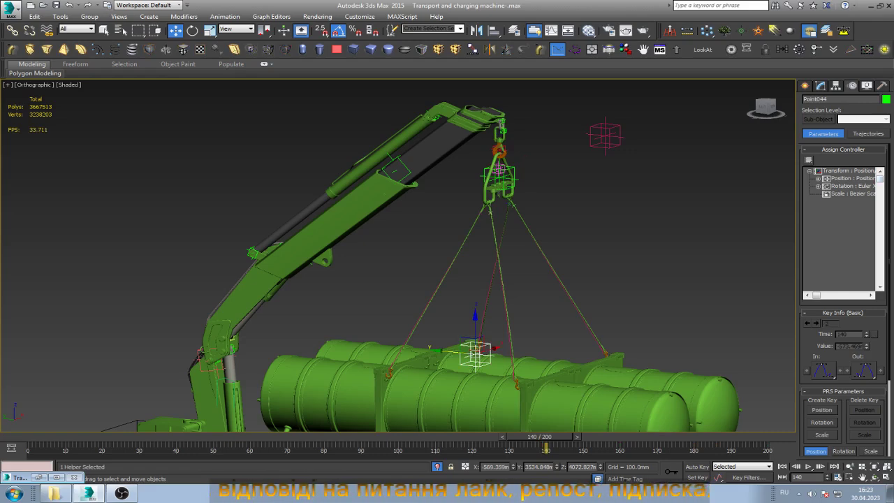
left_click(849, 178)
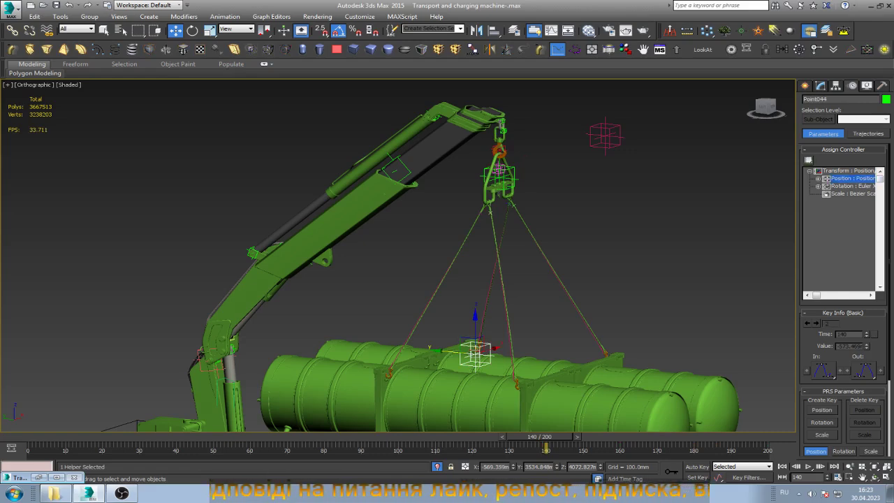
left_click(808, 159)
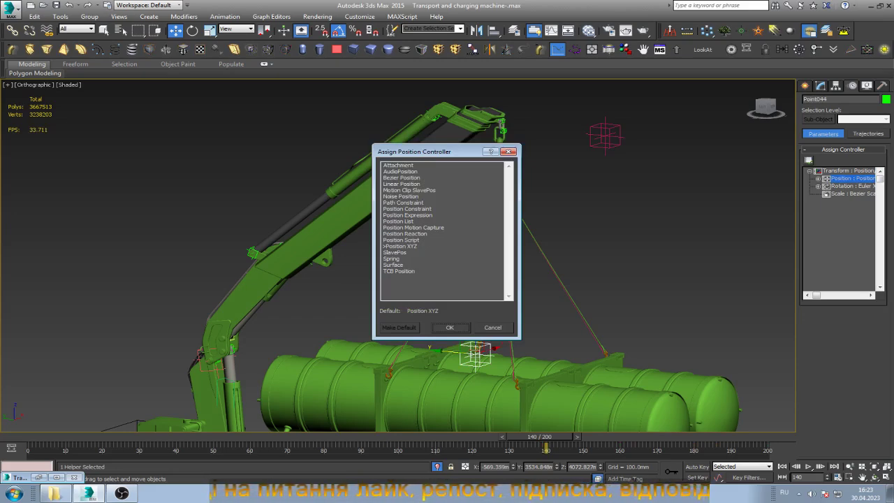
- Assign a Position Constraint targeting Point046, turn Auto Key on and tick Keep Initial Offset
left_click(408, 209)
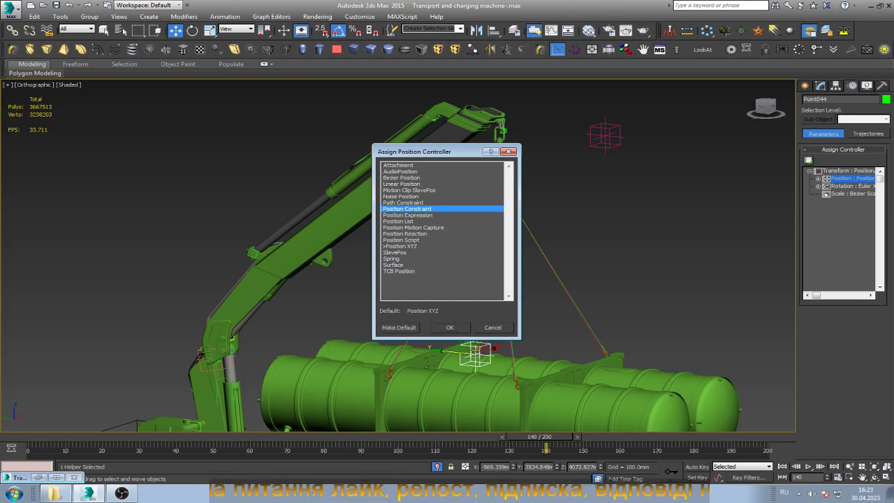
key("Return")
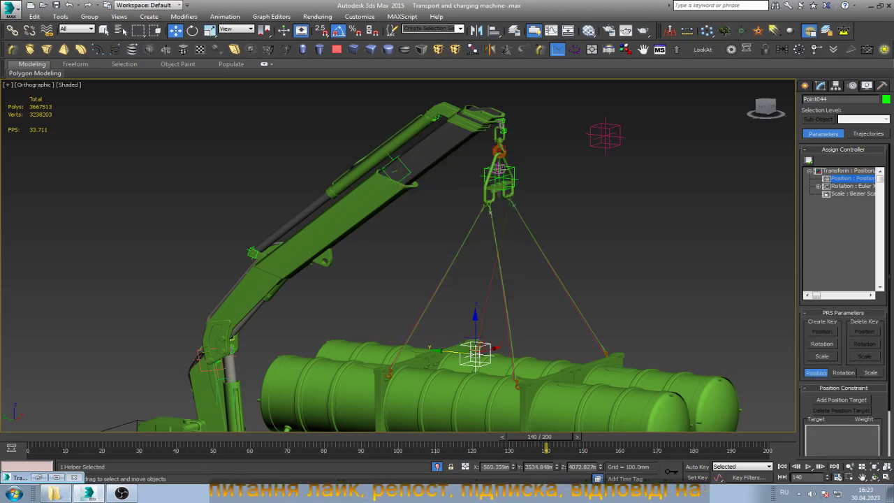
left_click(842, 400)
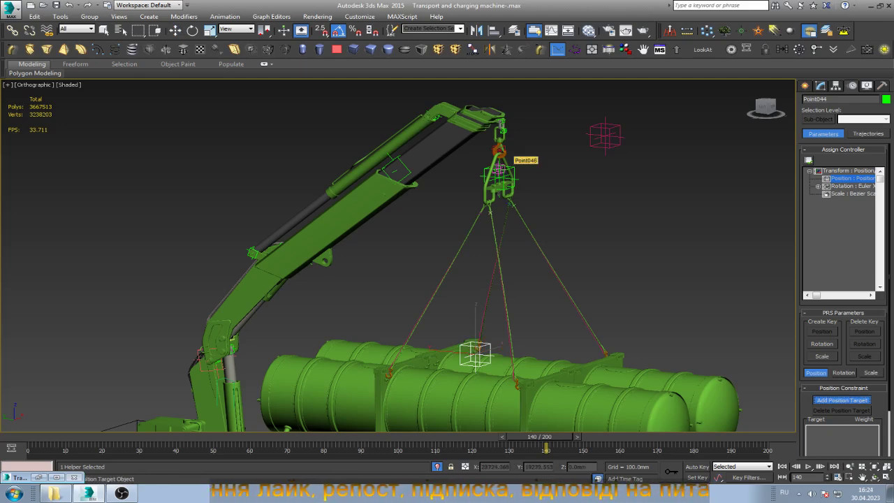
left_click(509, 153)
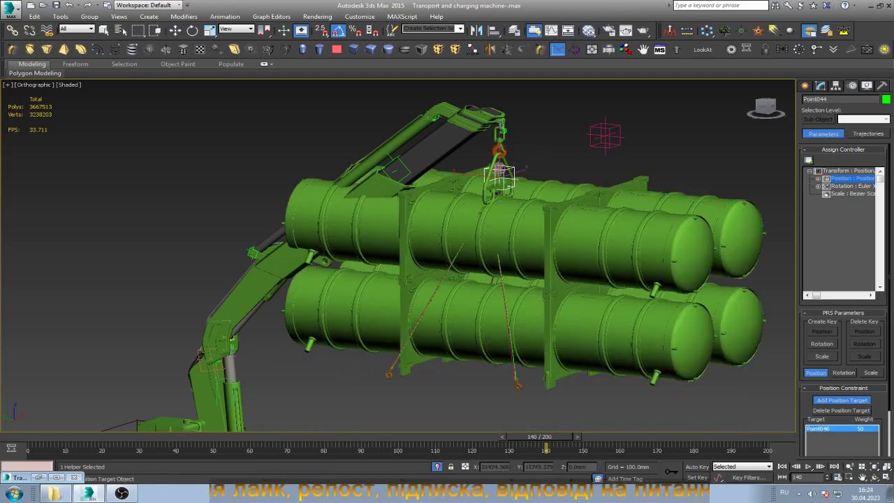
scroll(842, 293, "down", 2)
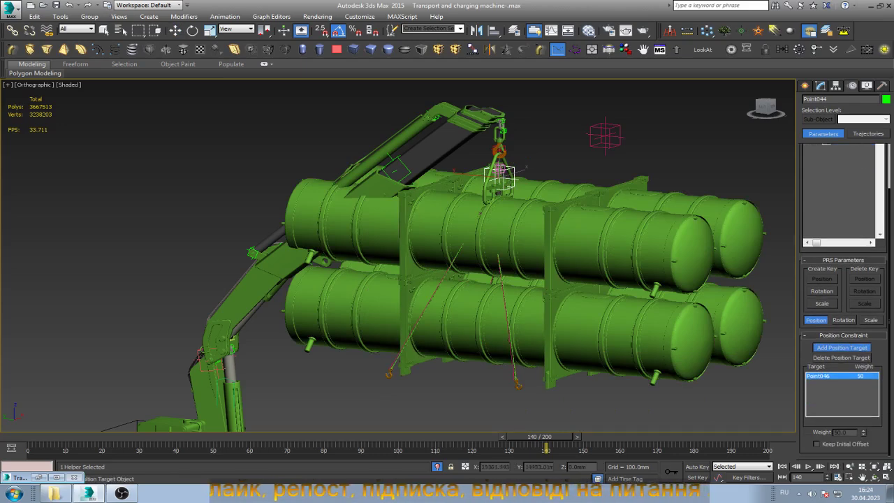
key("n")
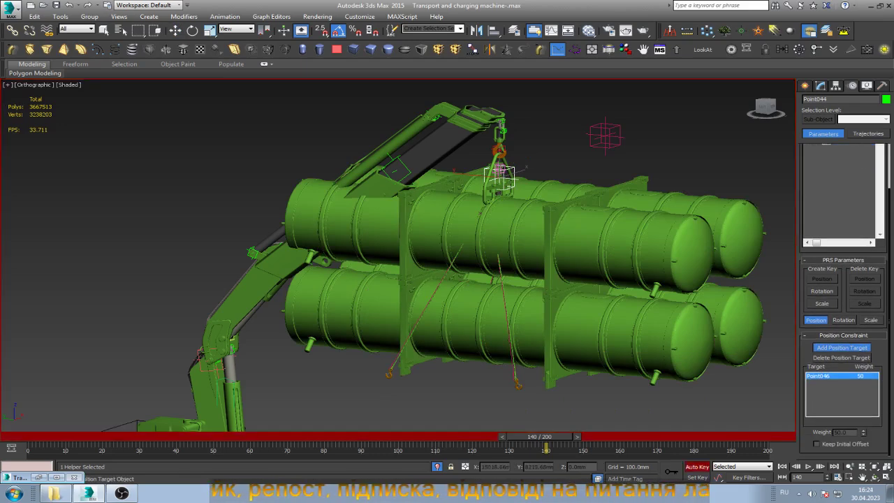
left_click(816, 444)
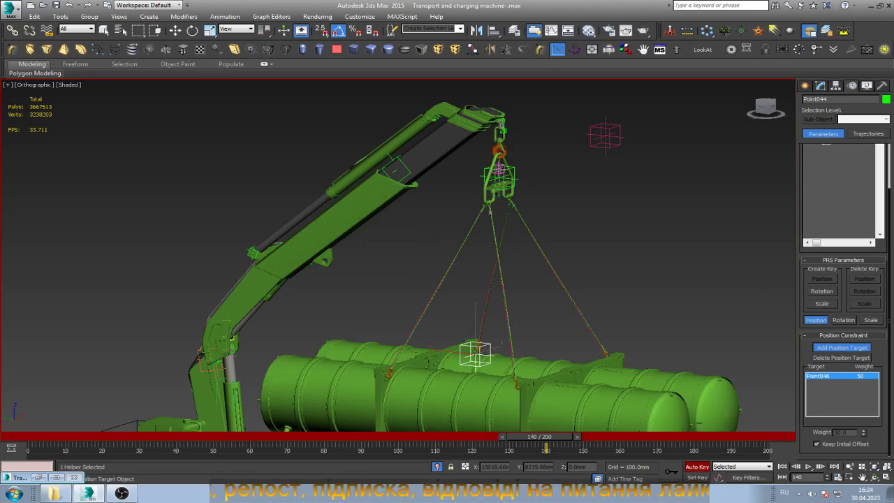
- Add KRAN-1-point as a second position target, then undo it
mouse_move(539, 437)
left_mouse_down()
mouse_move(450, 437)
mouse_move(769, 437)
left_mouse_up()
left_click(842, 347)
left_click(841, 347)
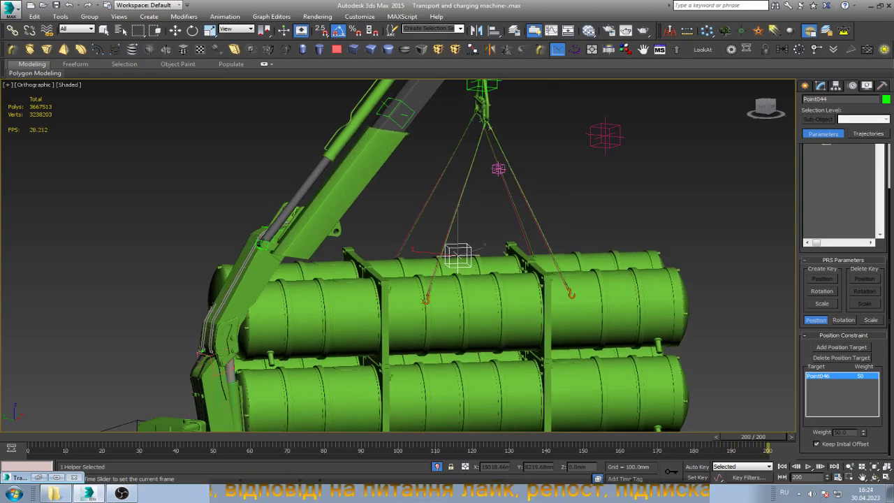
left_click(842, 347)
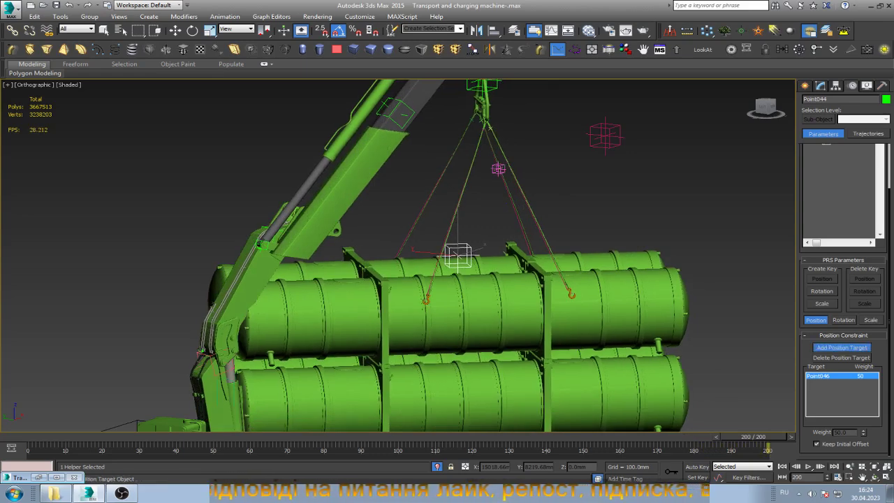
left_click(842, 347)
mouse_move(767, 436)
left_mouse_down()
mouse_move(728, 436)
mouse_move(746, 437)
left_mouse_up()
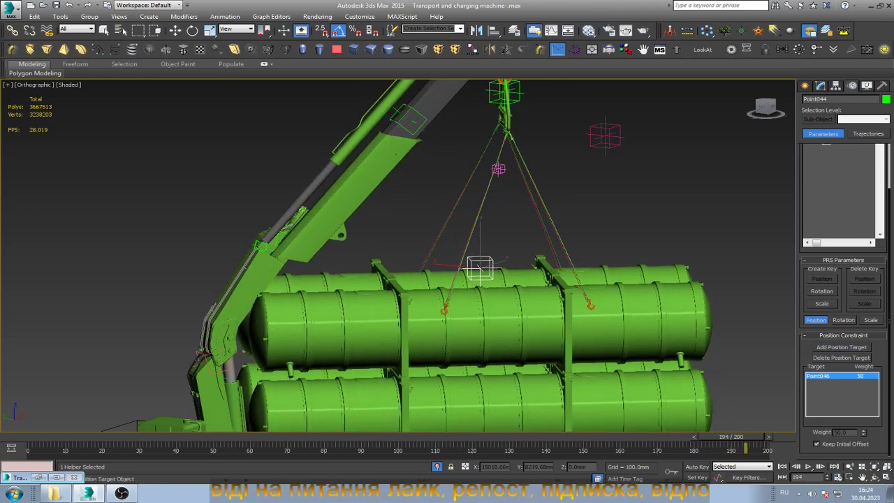
left_click(842, 348)
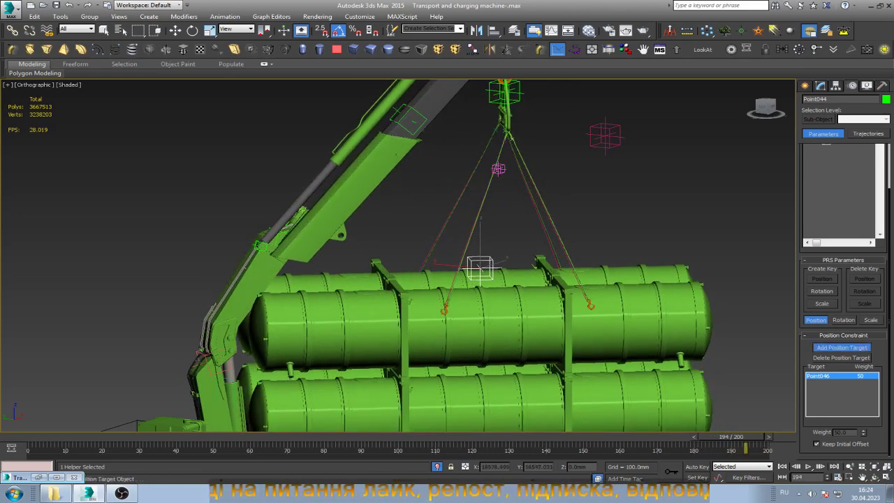
left_click(202, 350)
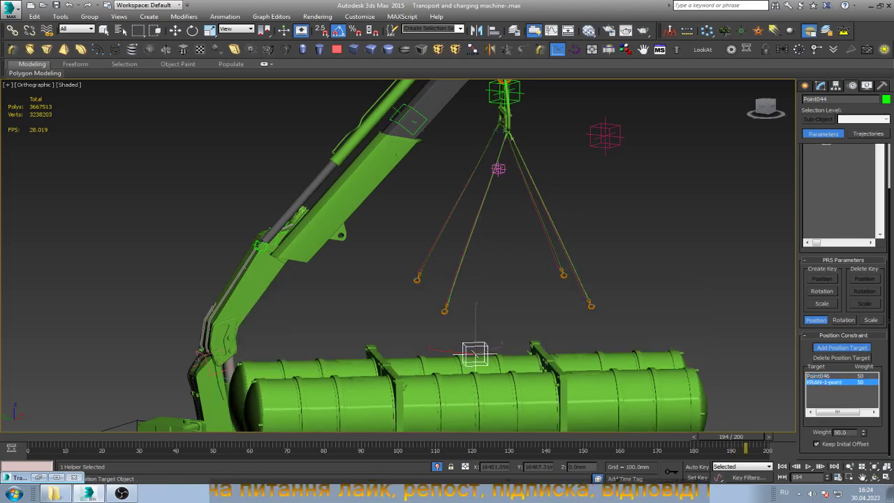
key("ctrl+z")
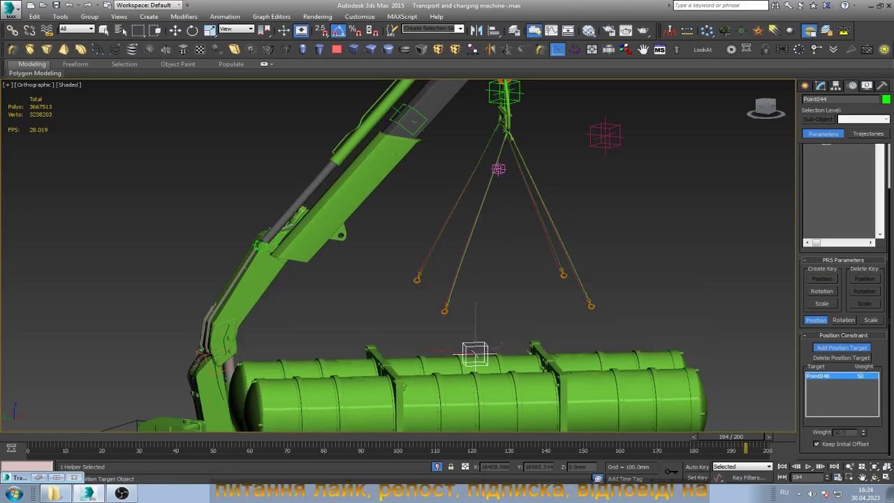
- Delete and re-add Point046 as the only position target, with Keep Initial Offset off
left_click(817, 443)
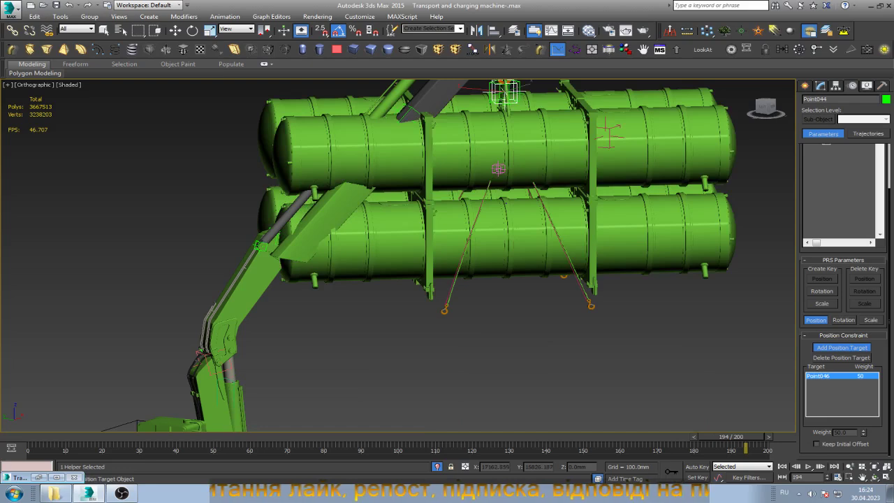
key("w")
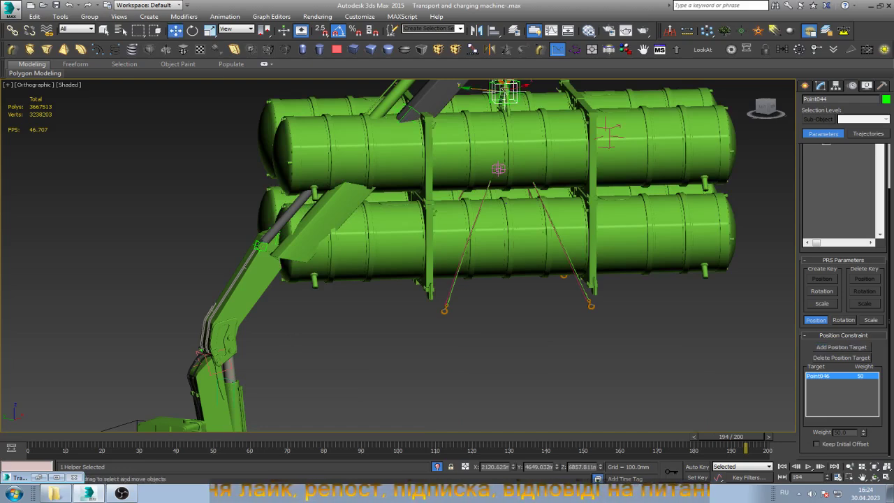
left_click(816, 443)
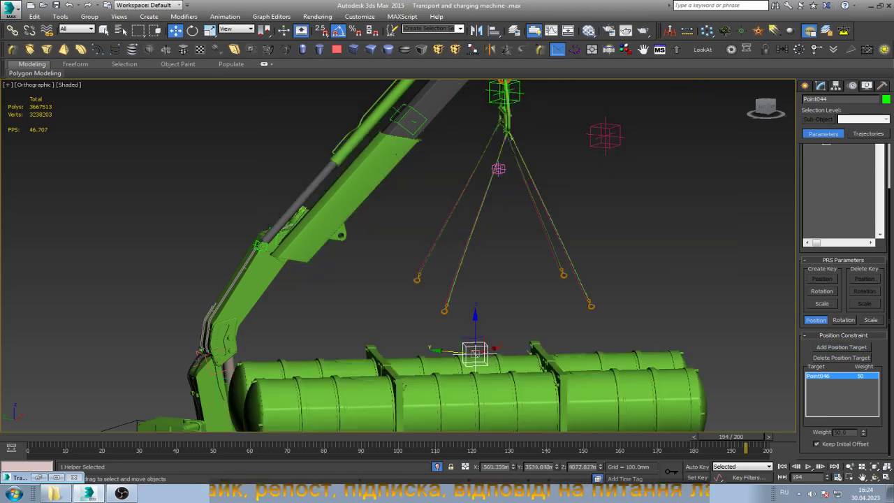
left_click(841, 358)
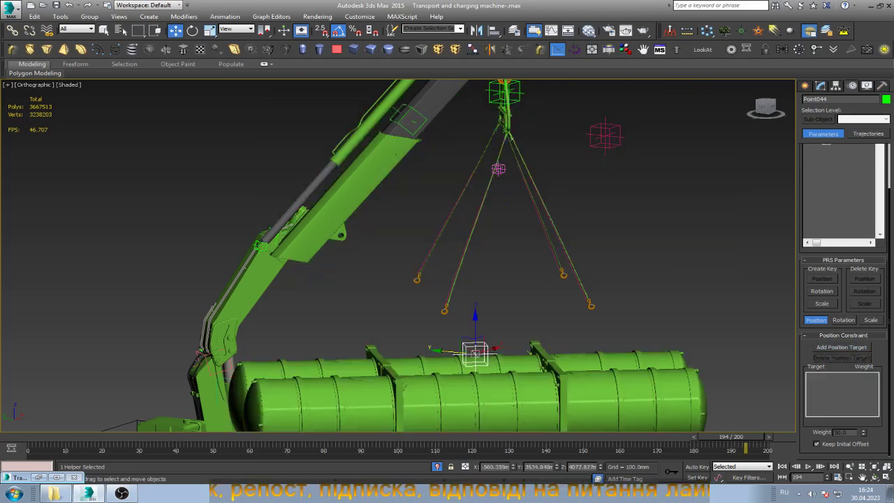
left_click(841, 347)
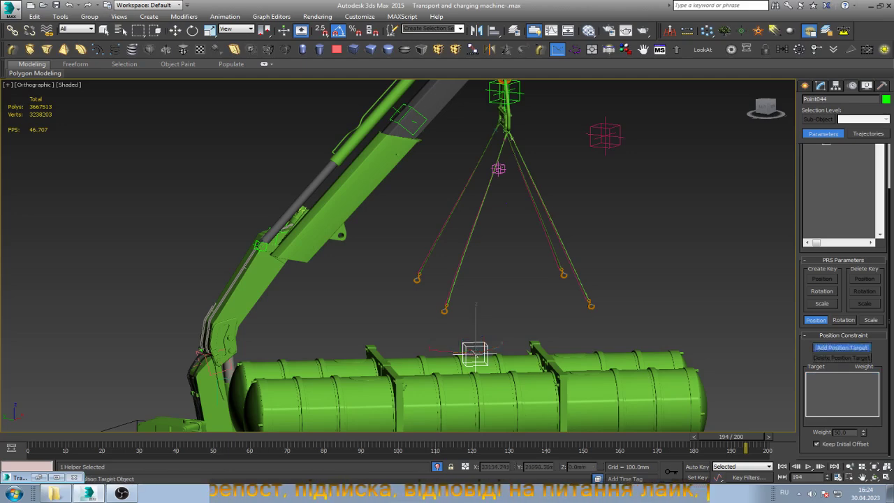
left_click(498, 169)
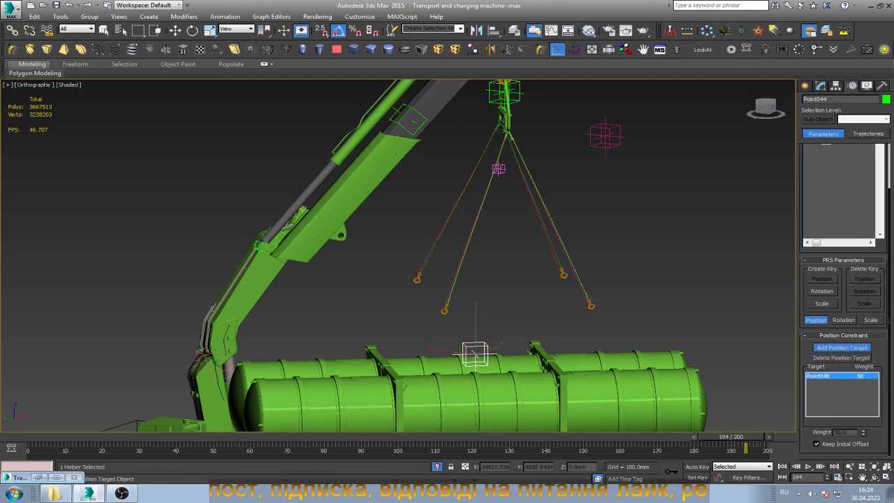
left_click(816, 443)
- Return to frame 140, remove the Point046 target, then move to frame 154 for a new target
left_click_drag(765, 436, 432, 437)
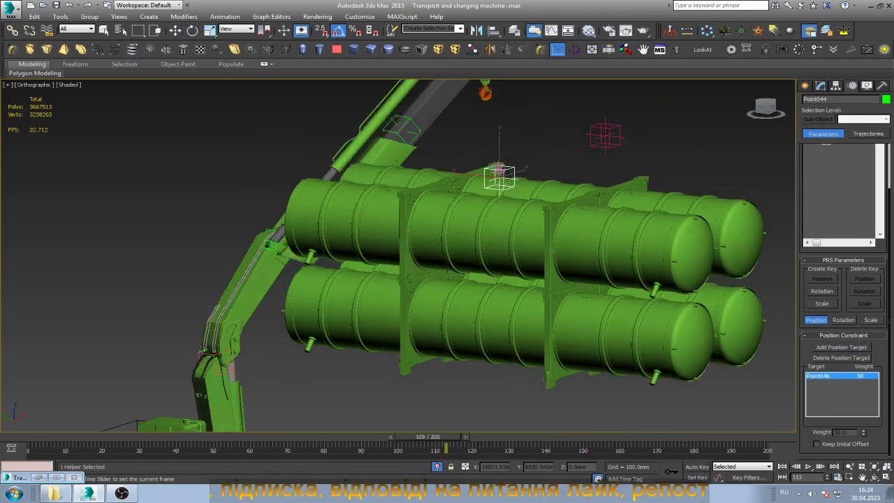
left_click(817, 444)
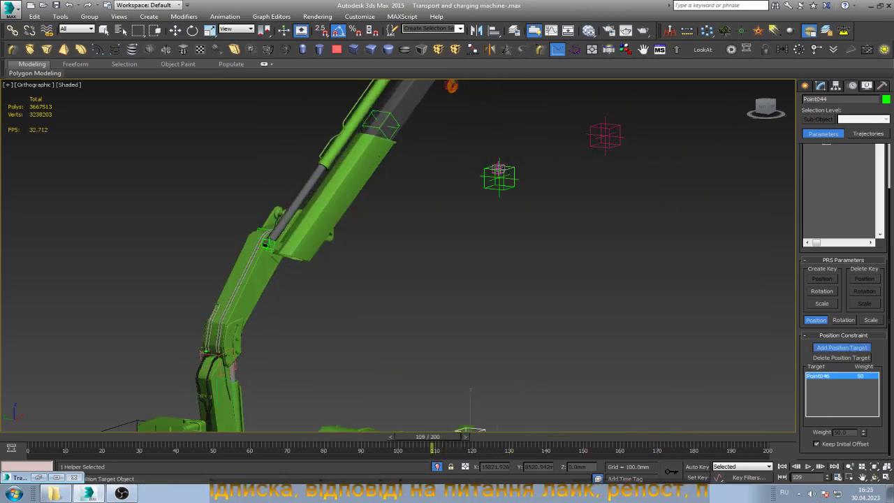
key("ctrl+z")
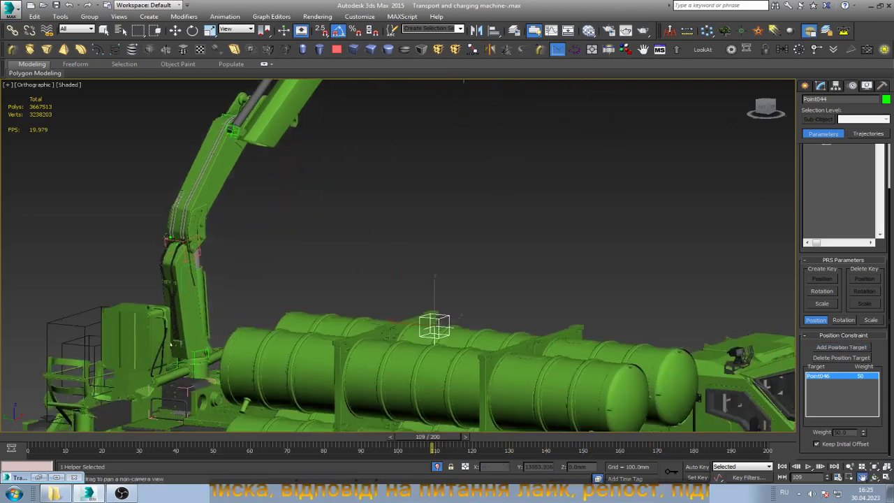
key("alt+ctrl+z")
scroll(524, 226, "up", 2)
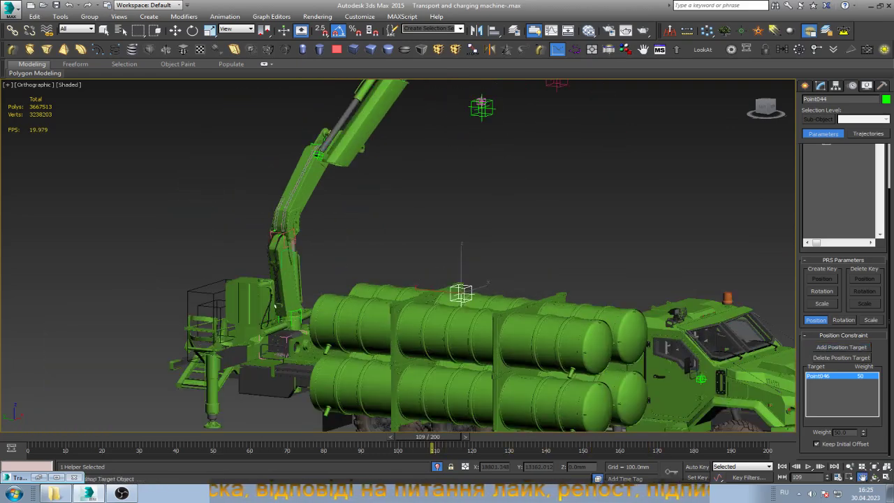
left_click(842, 347)
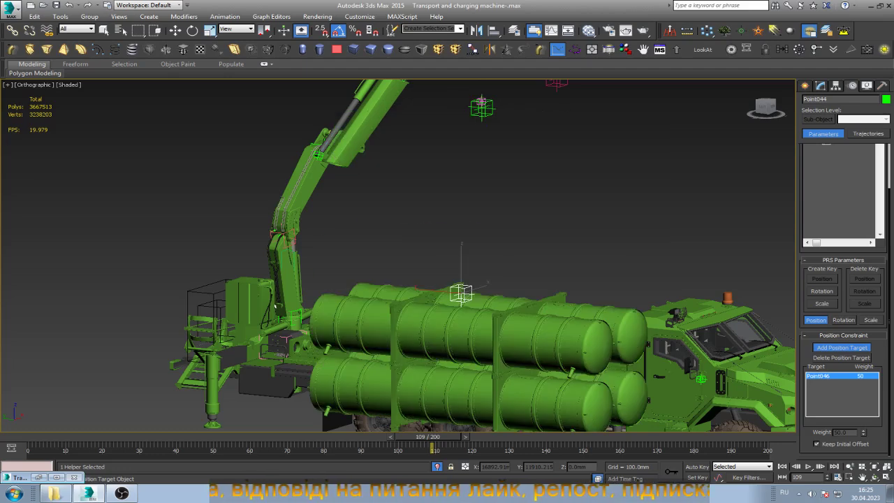
key("ctrl+z")
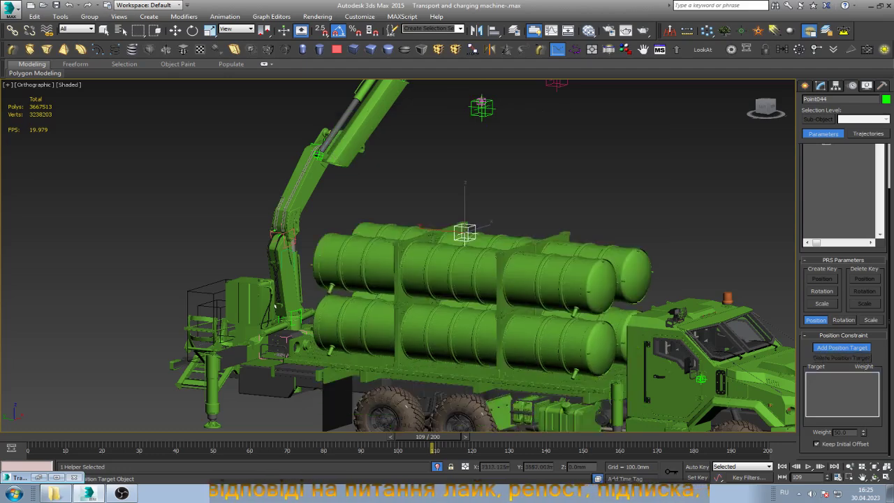
mouse_move(433, 436)
left_mouse_down()
mouse_move(675, 437)
mouse_move(597, 437)
left_mouse_up()
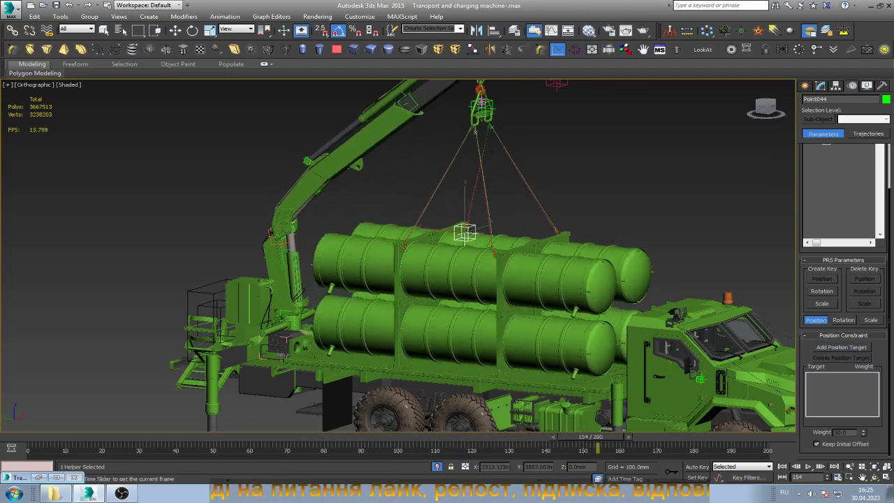
left_click(842, 348)
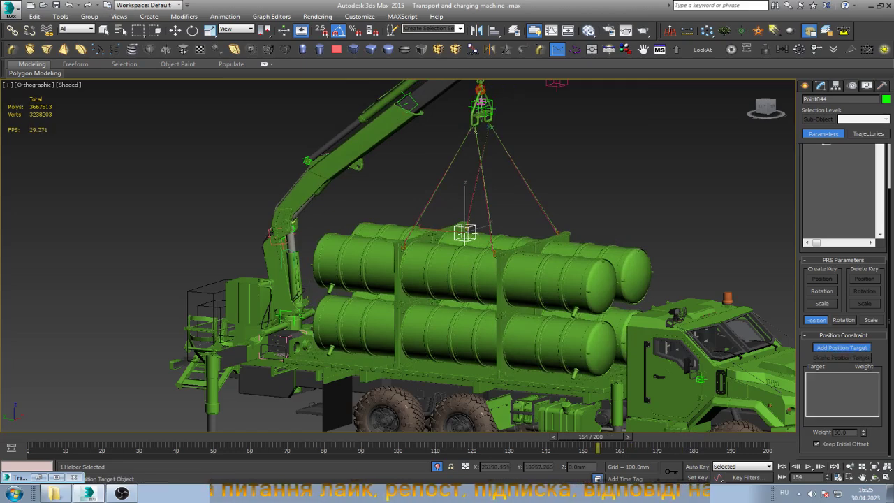
- Pick Point046 at the hook as the position target, then select Point044
scroll(503, 94, "up", 8)
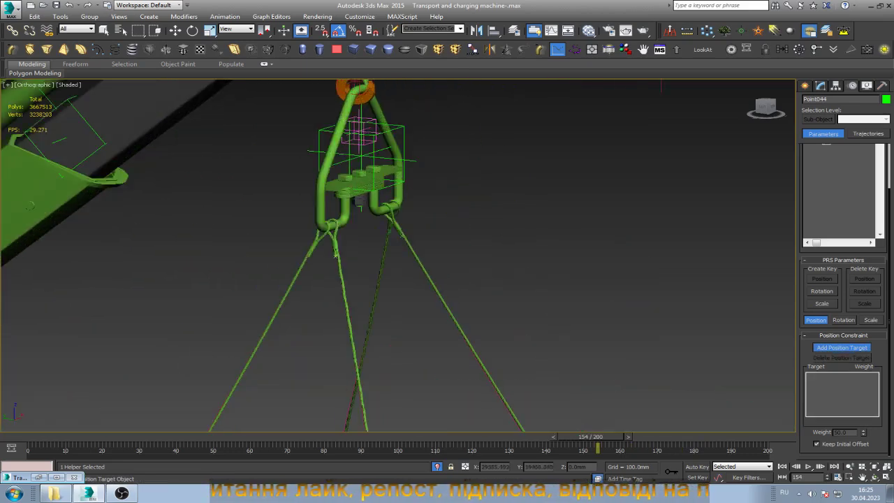
left_click(351, 282)
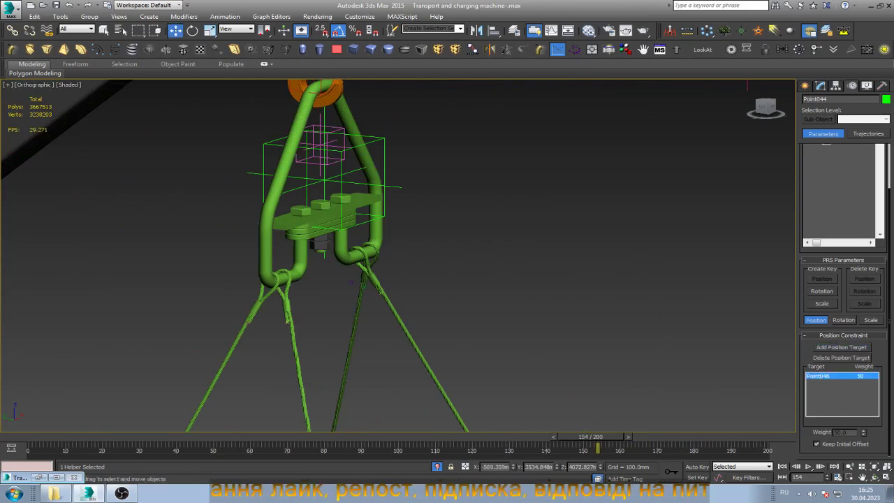
key("w")
left_click(351, 281)
scroll(351, 281, "down", 8)
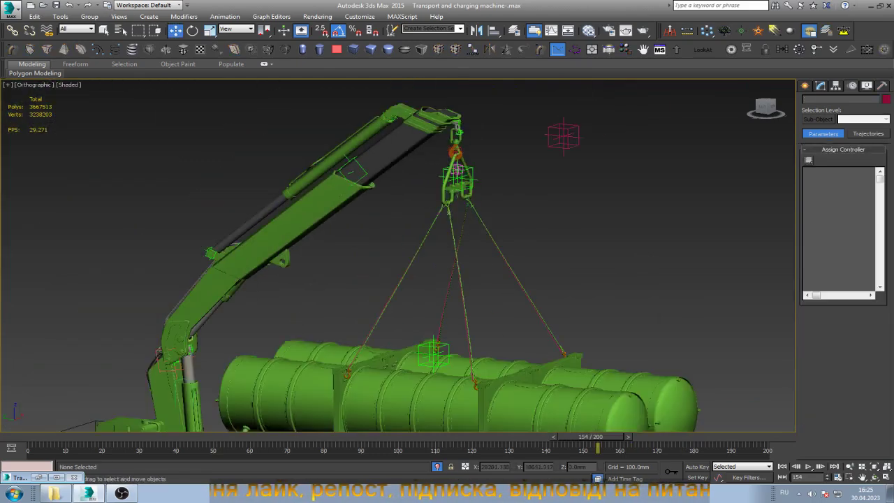
scroll(502, 178, "down", 3)
scroll(497, 278, "up", 3)
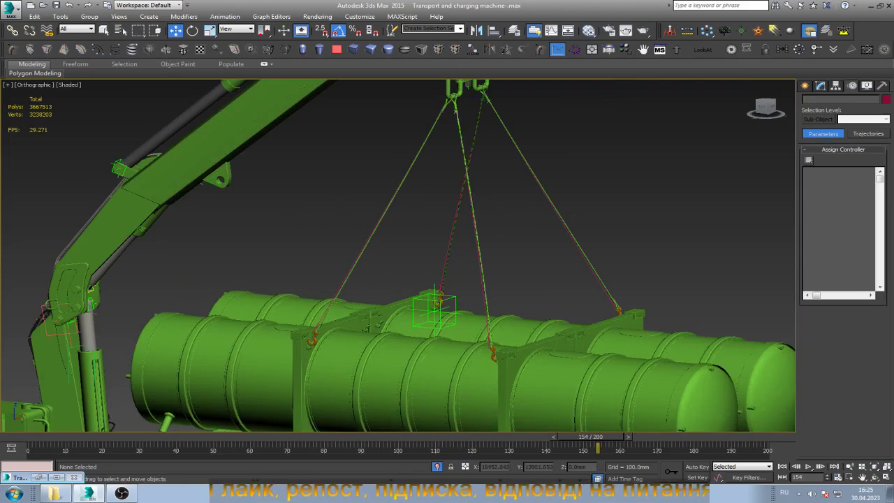
left_click(434, 308)
scroll(450, 283, "down", 2)
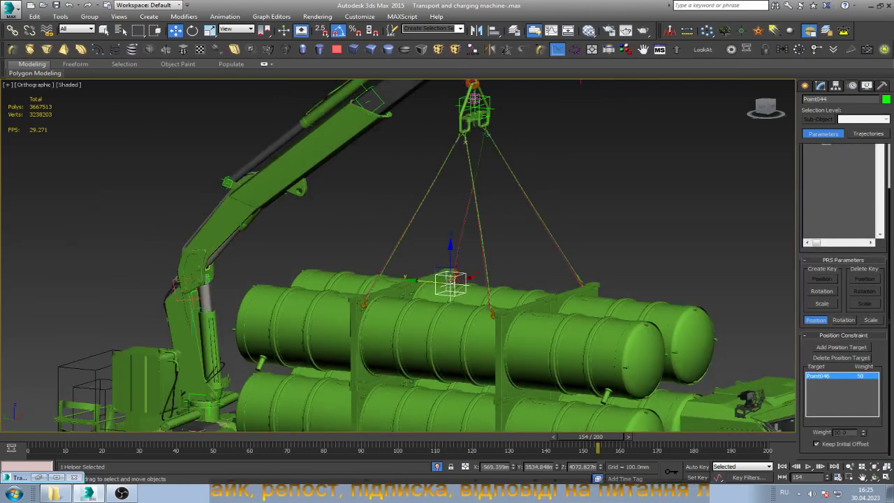
- Scrub the lift through frame 180, then select the TCM bracket and KRAN-1-point
mouse_move(597, 437)
left_mouse_down()
mouse_move(768, 437)
mouse_move(618, 437)
left_mouse_up()
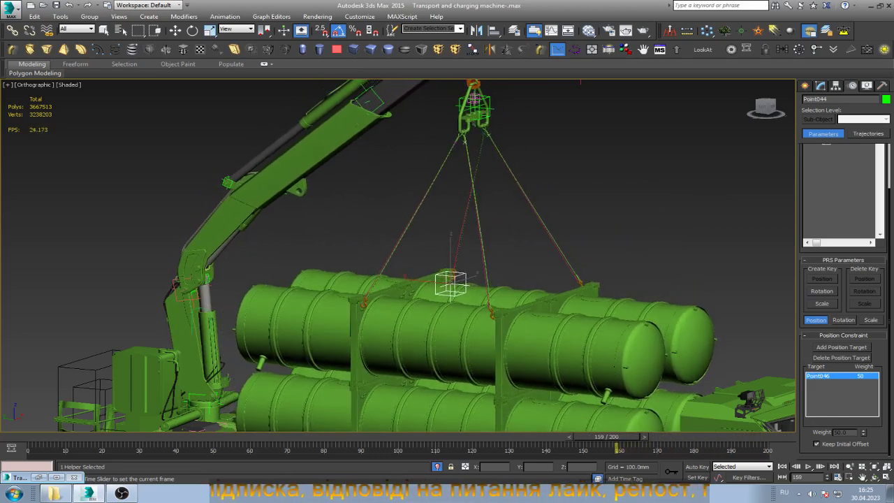
key("w")
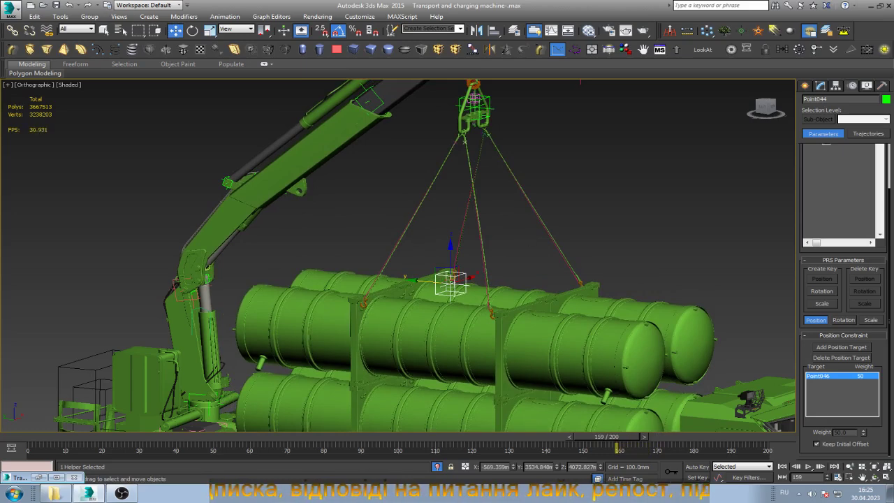
mouse_move(619, 437)
left_mouse_down()
mouse_move(543, 437)
mouse_move(692, 436)
left_mouse_up()
key("w")
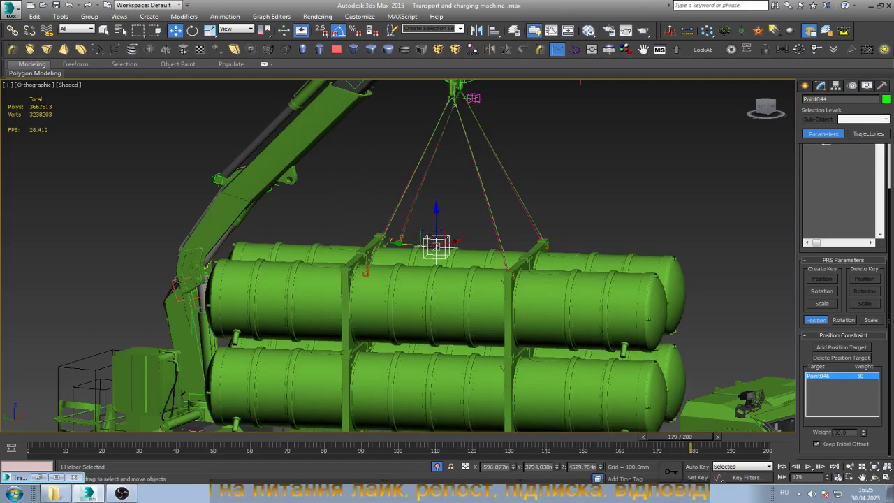
key("period")
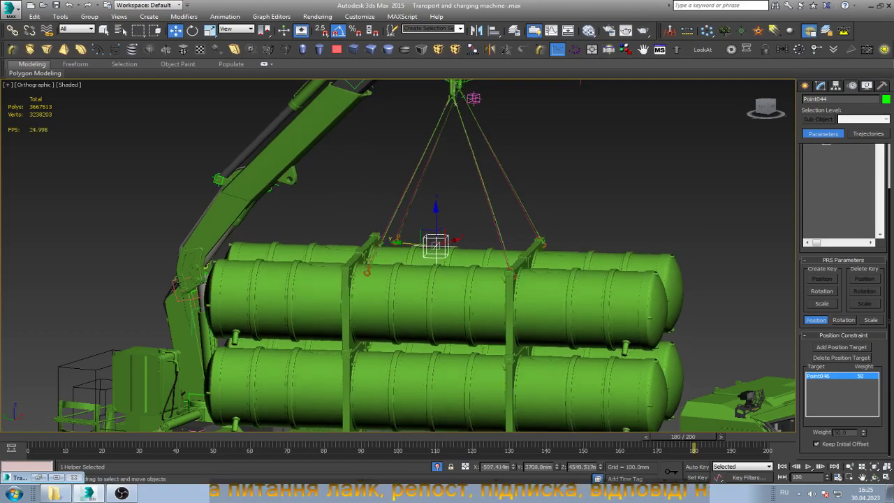
left_click(197, 269)
scroll(174, 273, "up", 5)
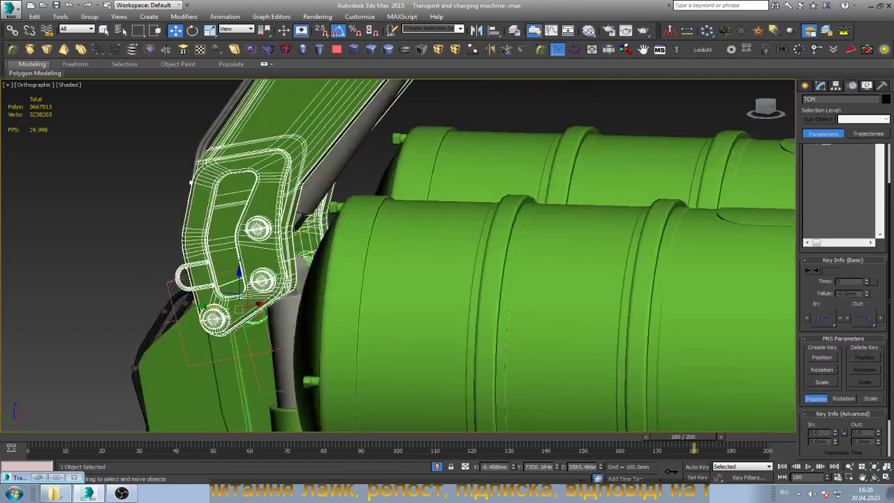
scroll(176, 274, "up", 4)
left_click(207, 84)
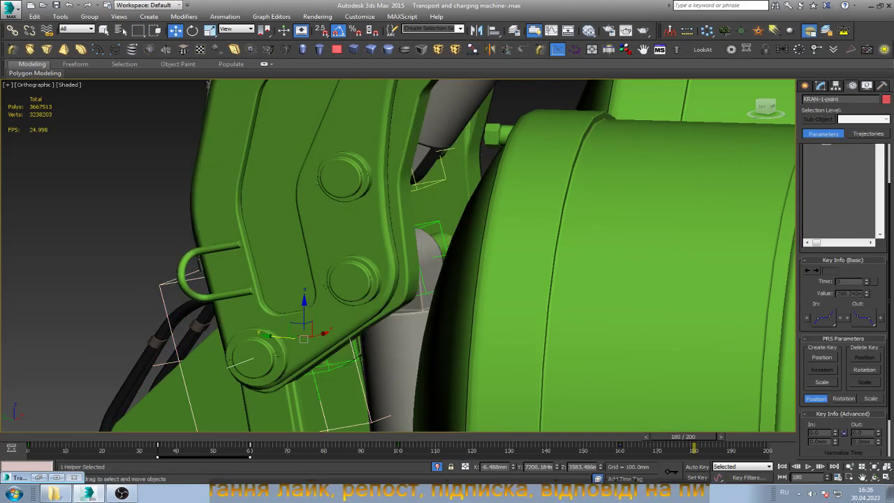
- With Auto Key on at frame 180, rotate KRAN-1-point -5° about local Y, then zoom out
key("e")
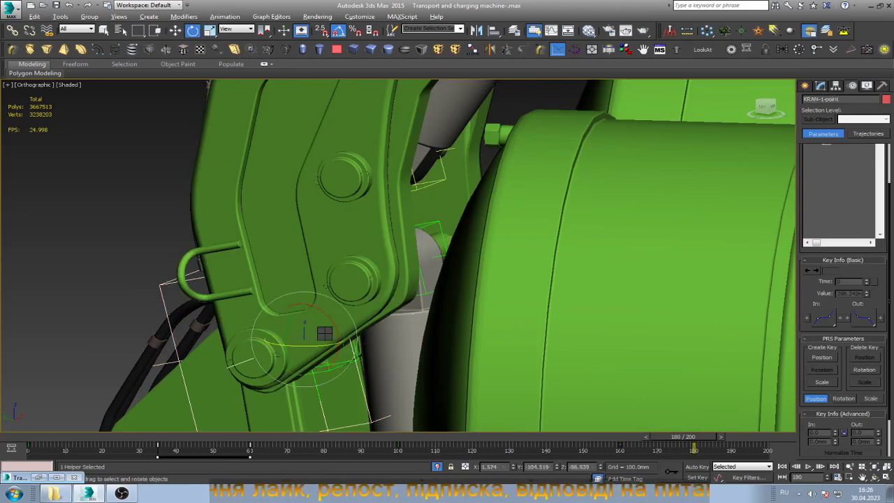
key("z")
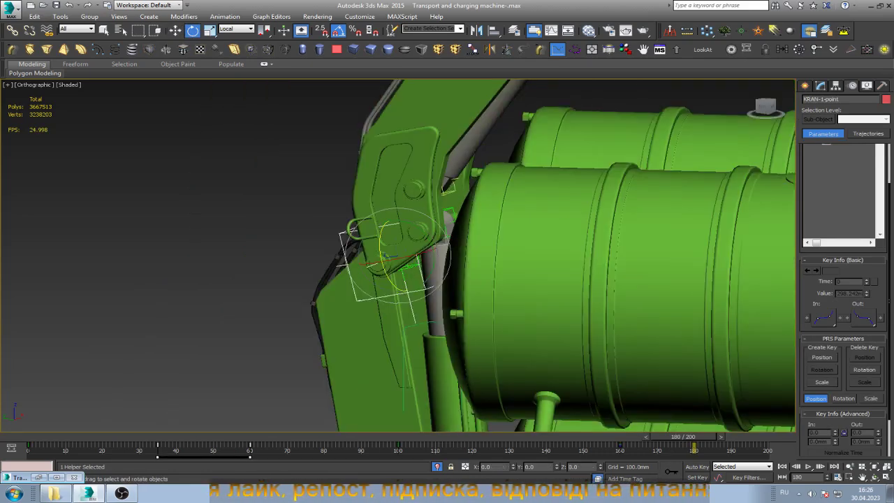
key("n")
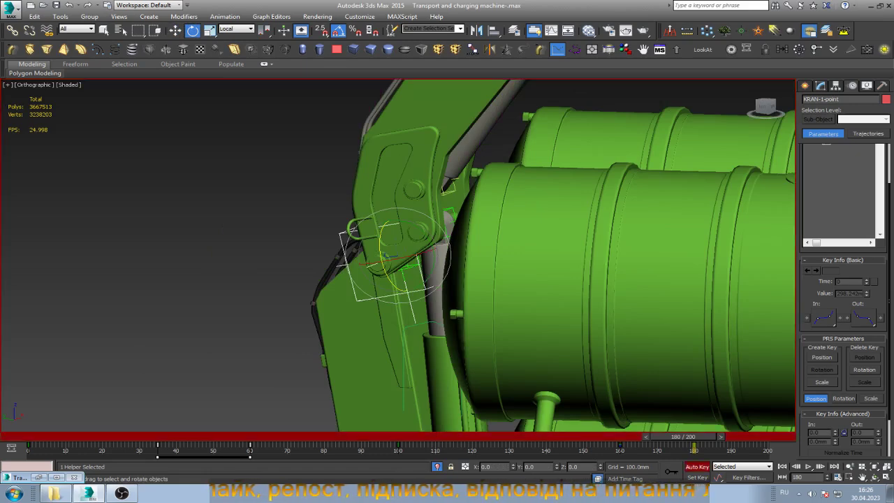
scroll(395, 258, "up", 3)
middle_click_drag(394, 259, 489, 266, "alt")
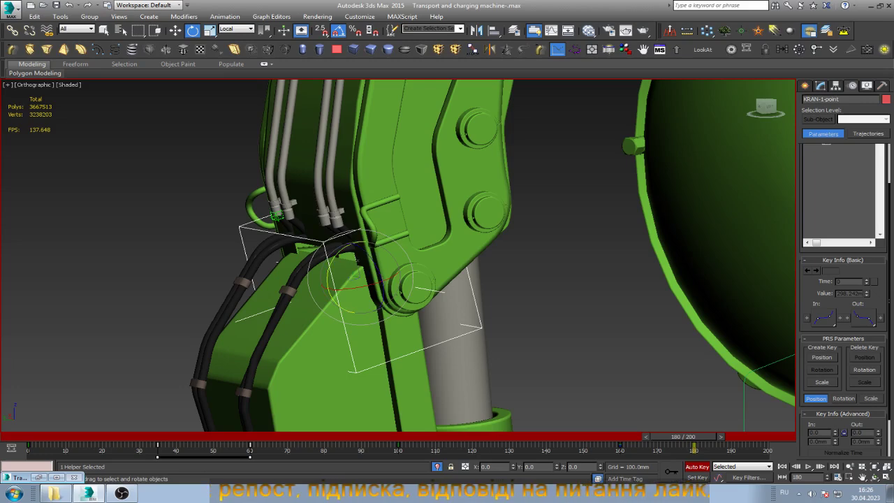
middle_click_drag(392, 279, 433, 279, "alt")
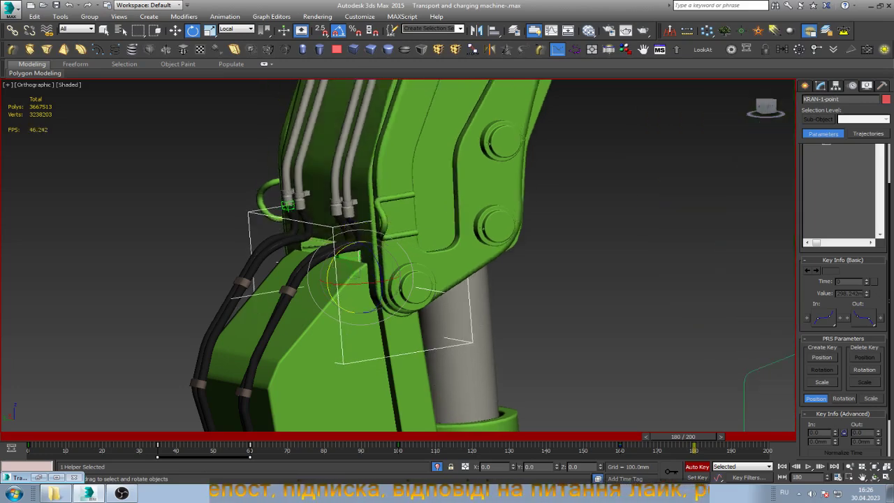
left_click_drag(338, 293, 328, 271)
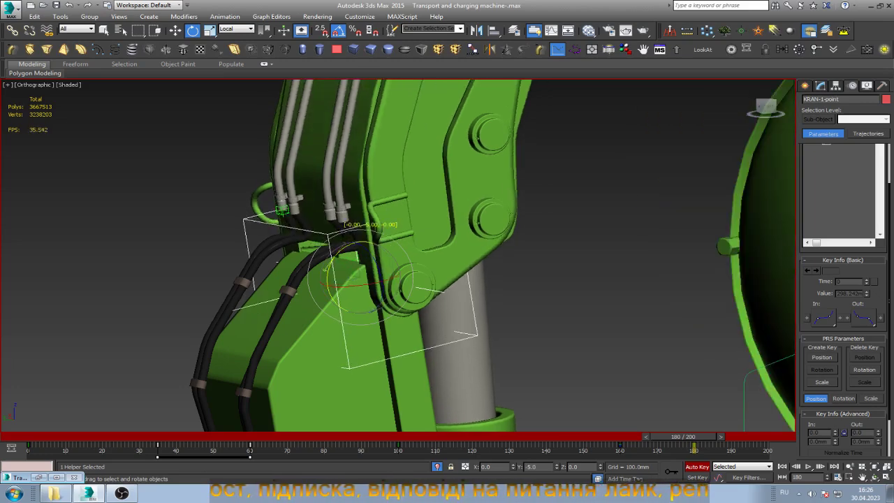
key("shift+z")
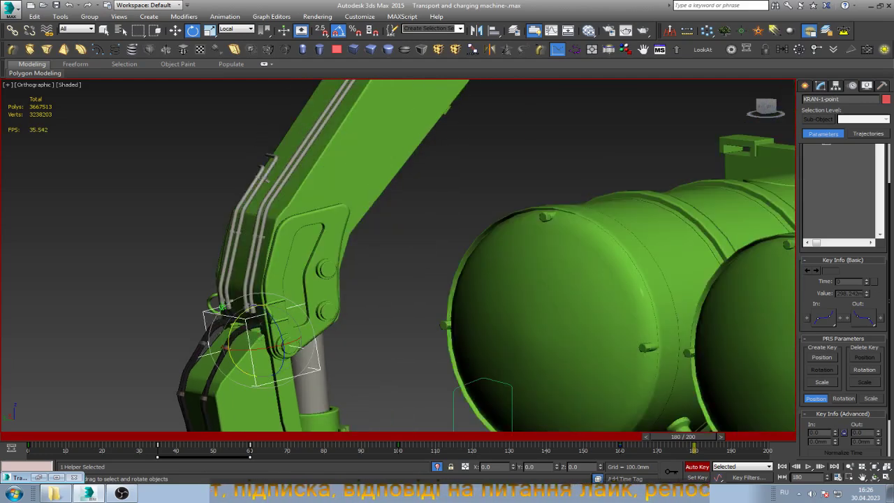
key("shift+z")
key("shift+z")
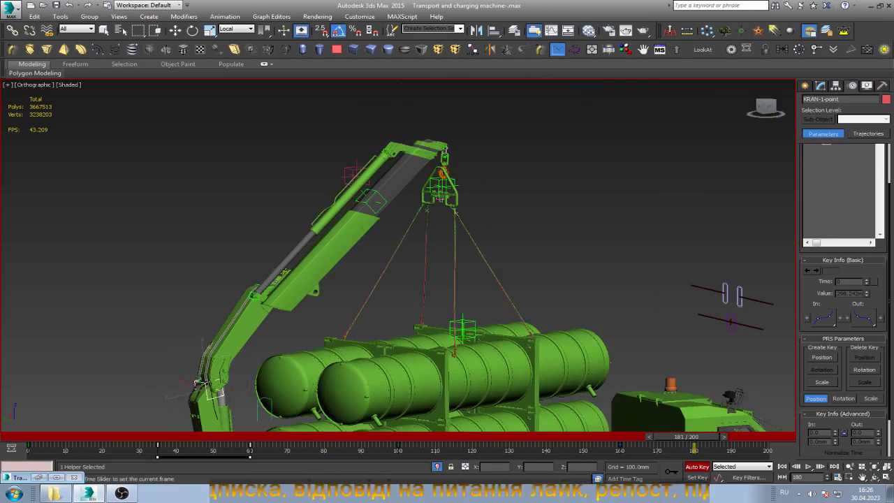
- Scrub to frame 196 and inspect the raised boom and rocket pack from a three-quarter view
left_click_drag(684, 436, 742, 436)
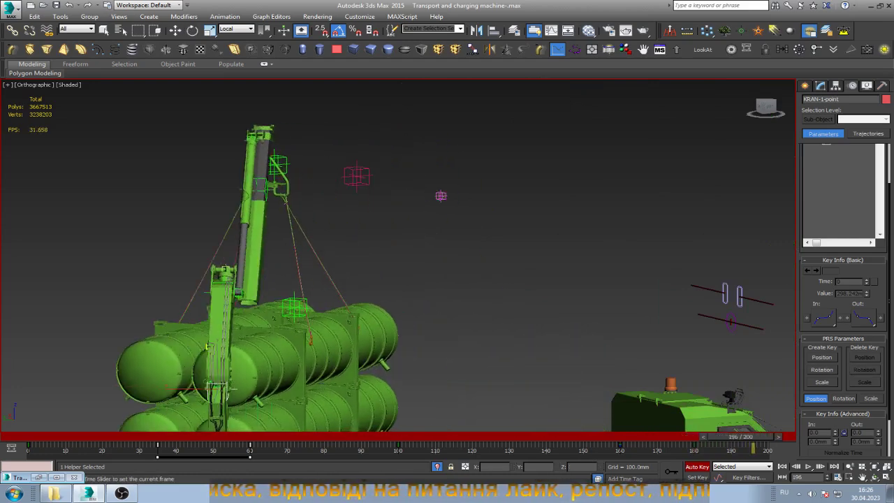
key("e")
scroll(294, 329, "down", 2)
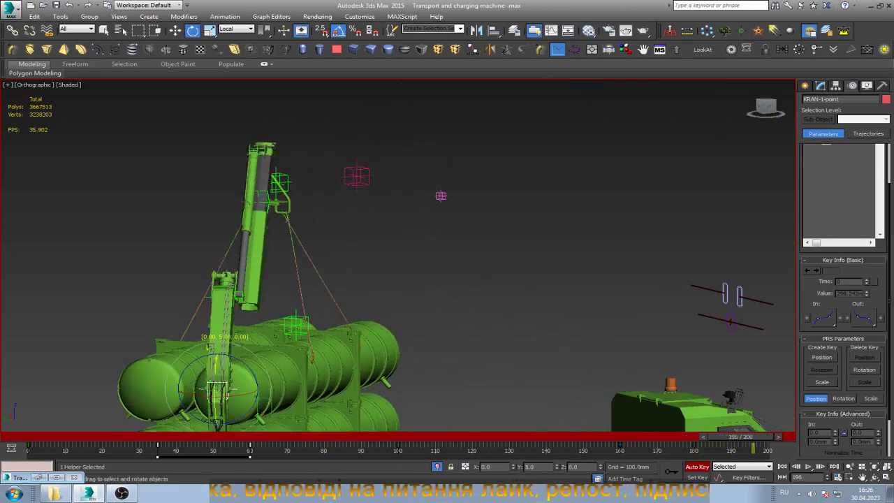
scroll(294, 328, "down", 2)
scroll(294, 328, "down", 2)
key("z")
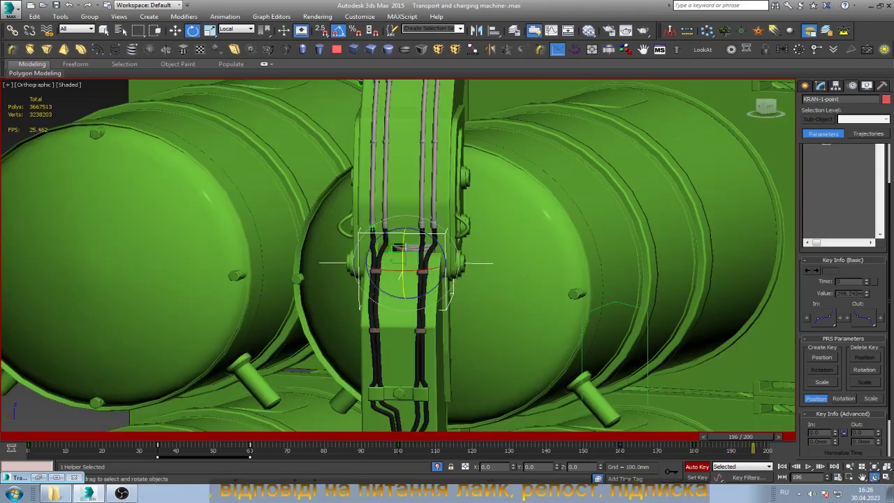
scroll(391, 259, "down", 3)
middle_click_drag(328, 251, 371, 248, "alt")
key("shift+z")
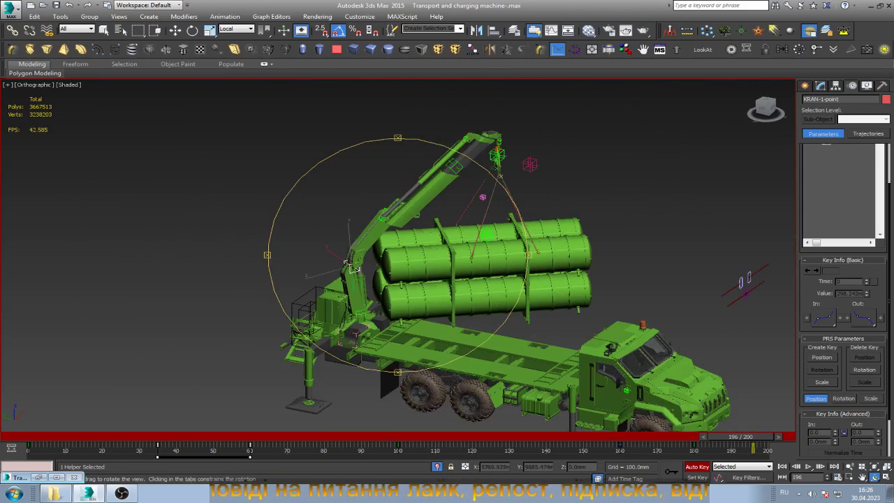
- Advance to frame 200, step back to frame 85, and clear the selection
key("e")
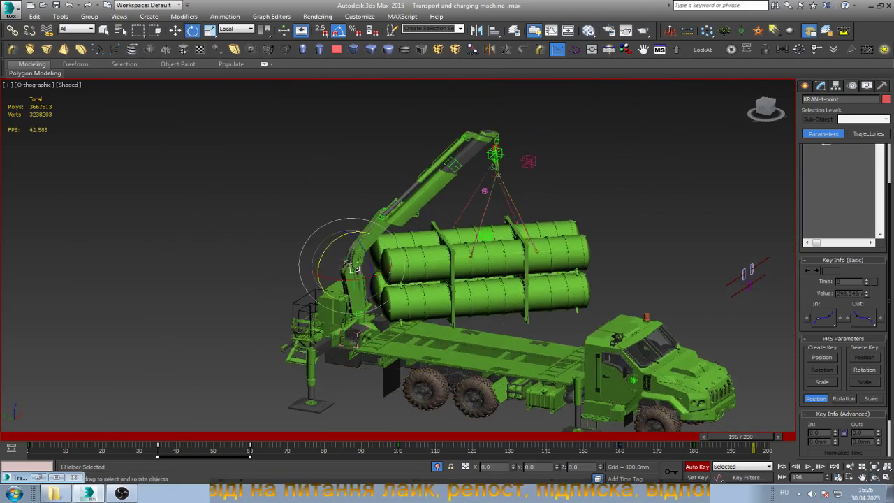
key("q")
key("period")
key("period")
key("period")
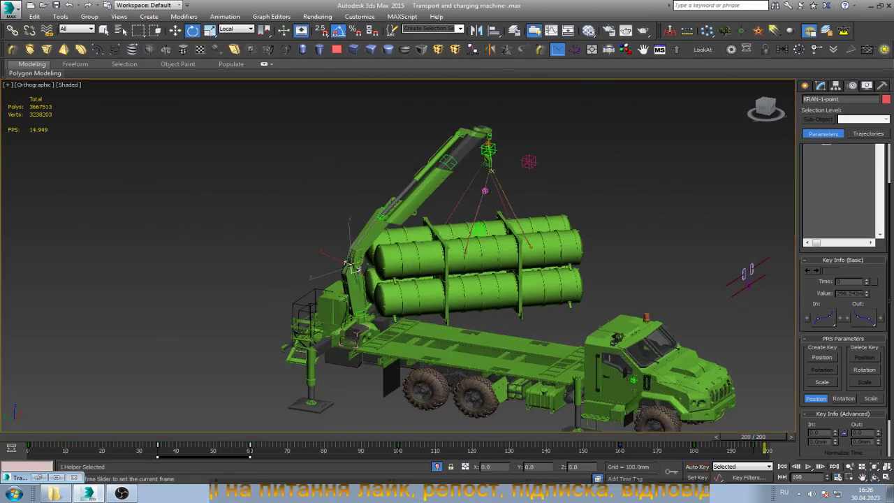
key("comma")
key("comma")
key("comma")
key("comma")
key("comma")
key("comma")
key("comma")
key("comma")
key("comma")
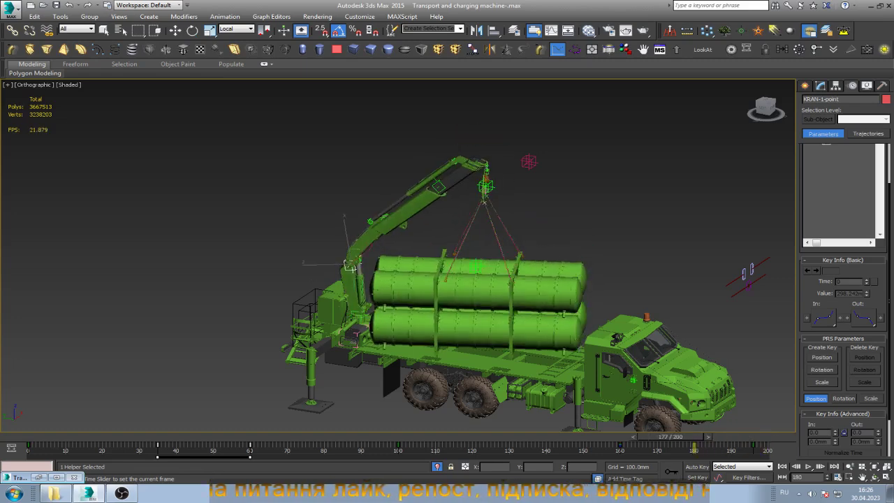
key("comma")
key("comma")
key("comma")
key("comma")
key("comma")
key("comma")
key("comma")
key("comma")
key("comma")
key("comma")
key("comma")
key("comma")
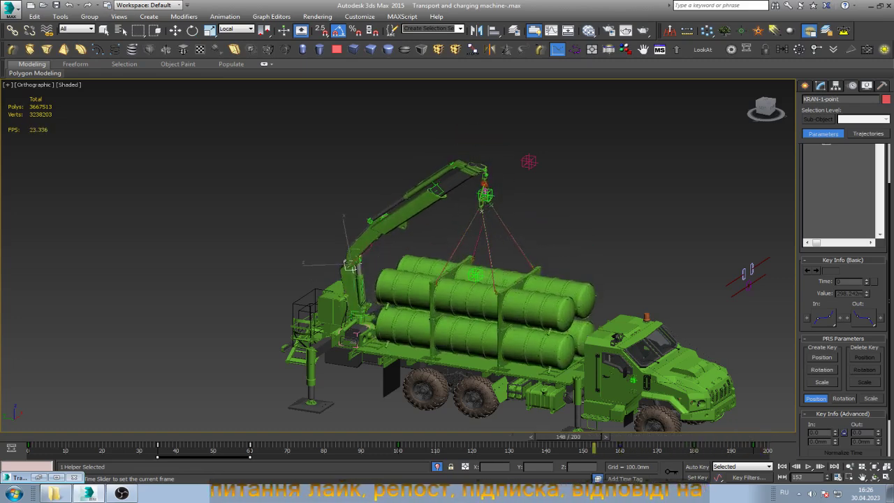
key("comma")
key("comma")
key("comma")
key("comma")
key("comma")
key("comma")
key("comma")
key("comma")
key("comma")
key("comma")
key("comma")
key("comma")
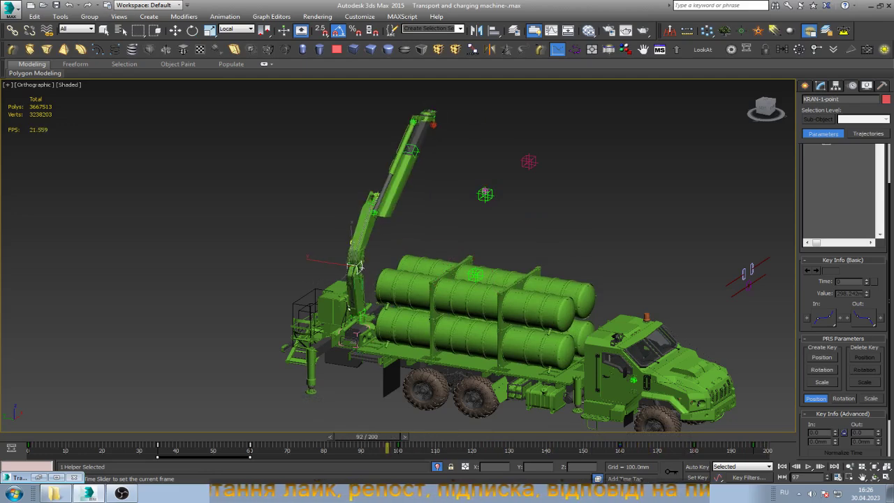
key("comma")
key("comma")
key("comma")
key("e")
key("ctrl+d")
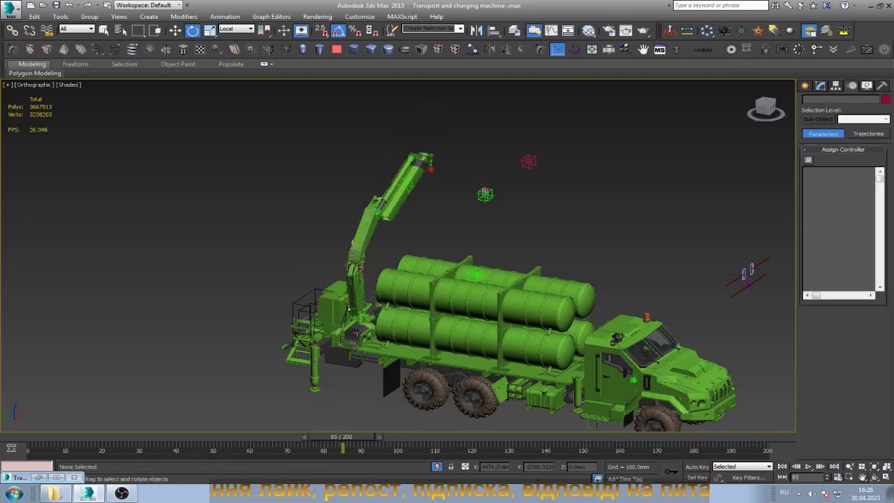
- Recentre the truck, play the crane lift from frame 0, then scrub toward frame 70
key("ctrl+p")
left_click_drag(489, 279, 381, 250)
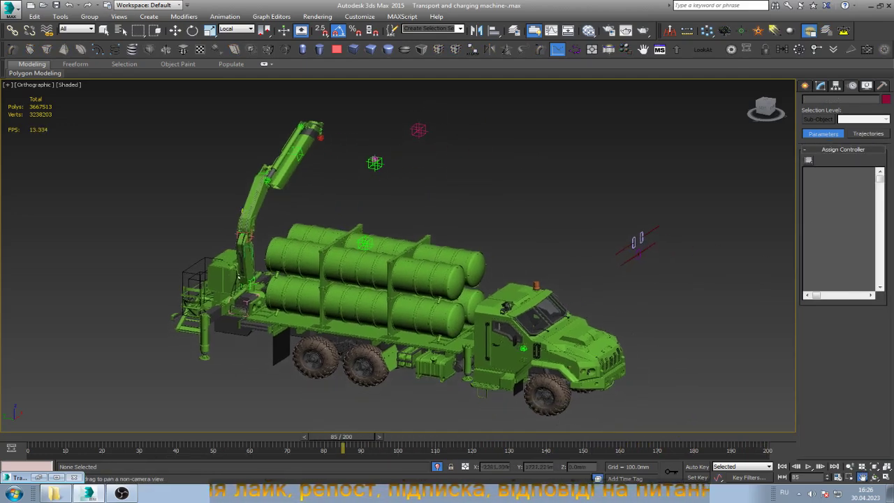
key("e")
key("Home")
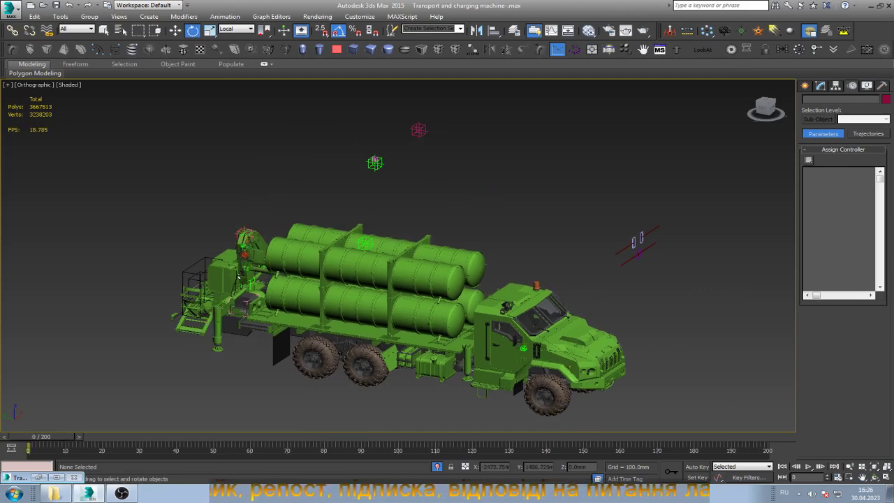
key("slash")
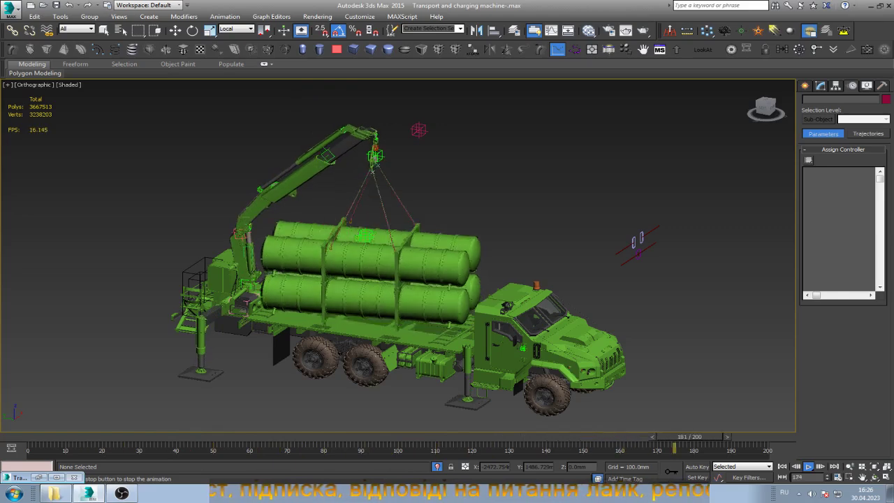
key("e")
key("slash")
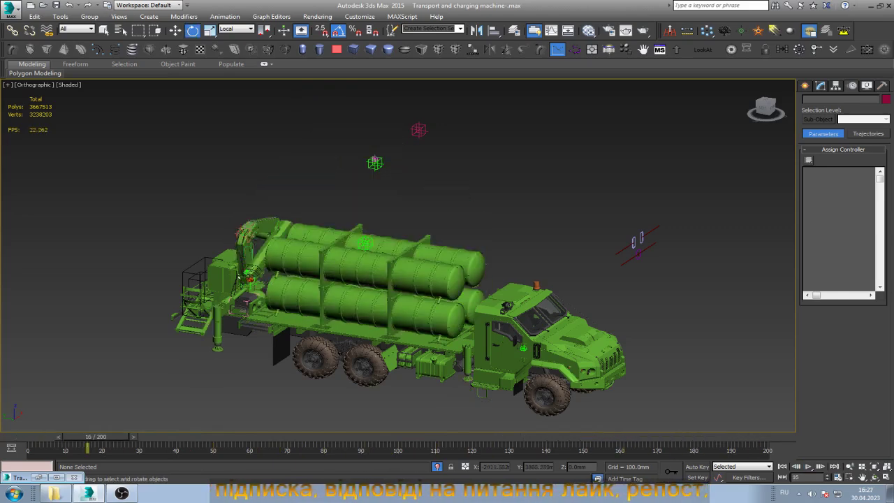
left_click_drag(86, 436, 769, 436)
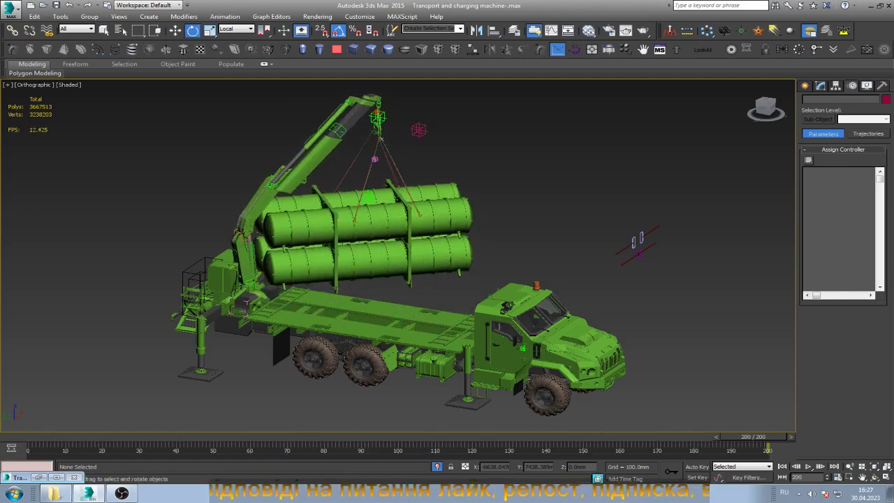
- Orbit and zoom around the raised container pack, ending on a three-quarter view of the truck
left_click(874, 477)
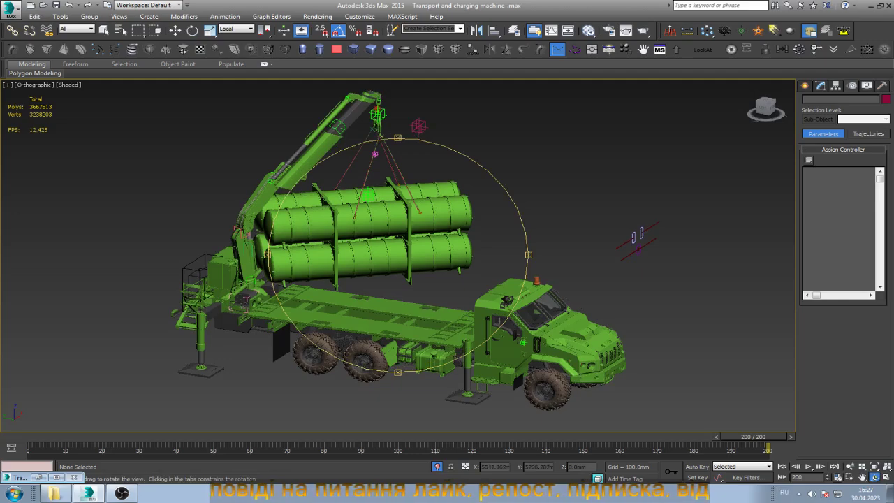
left_click_drag(489, 279, 363, 293)
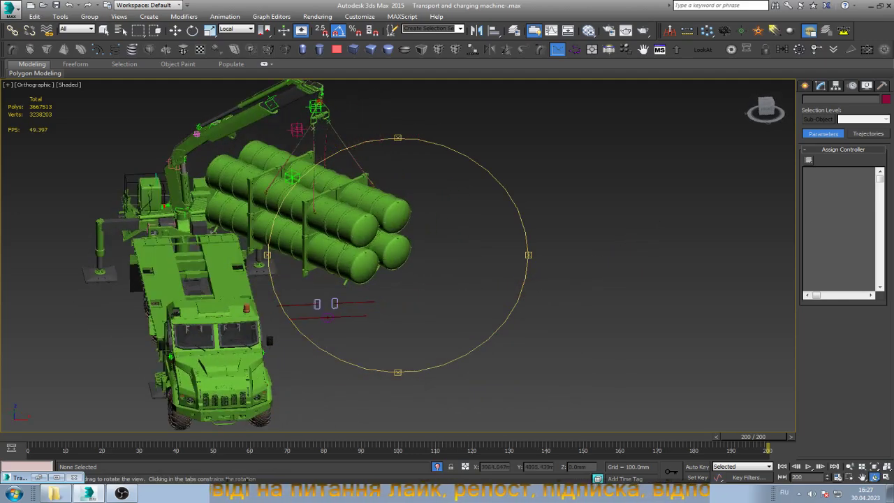
left_click_drag(419, 294, 336, 293)
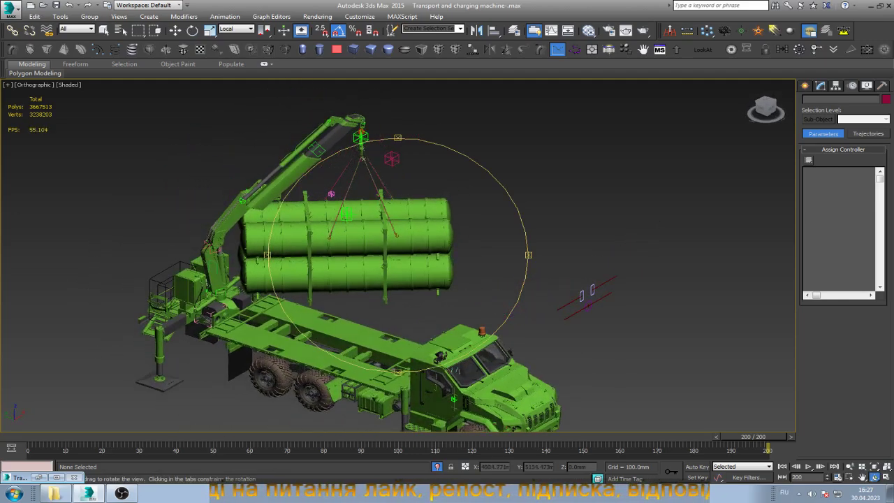
scroll(269, 200, "up", 3)
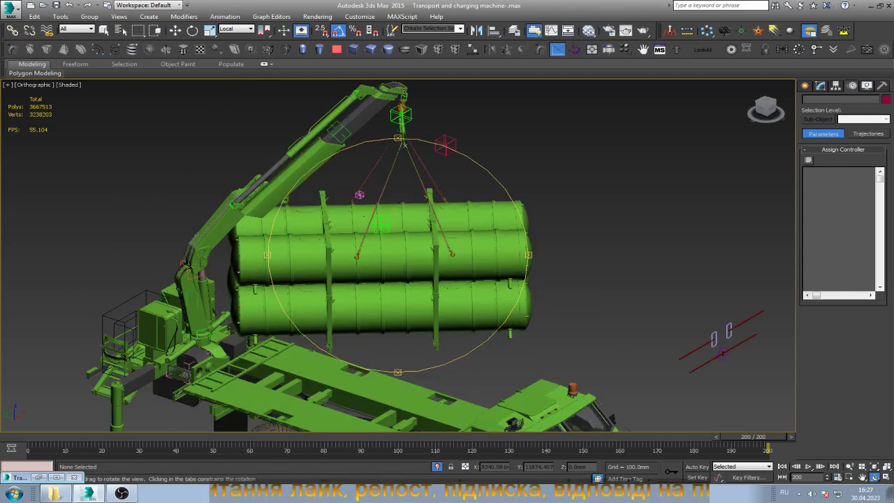
scroll(398, 255, "up", 3)
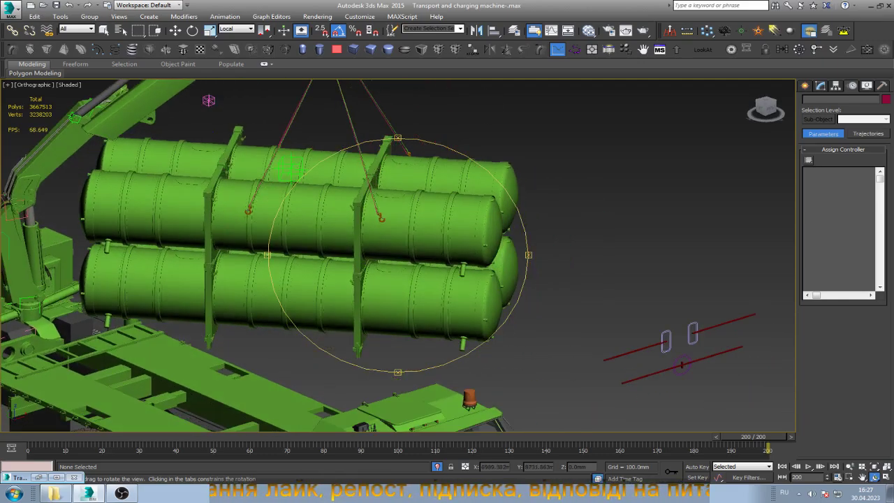
scroll(398, 255, "down", 5)
left_click_drag(398, 255, 433, 259)
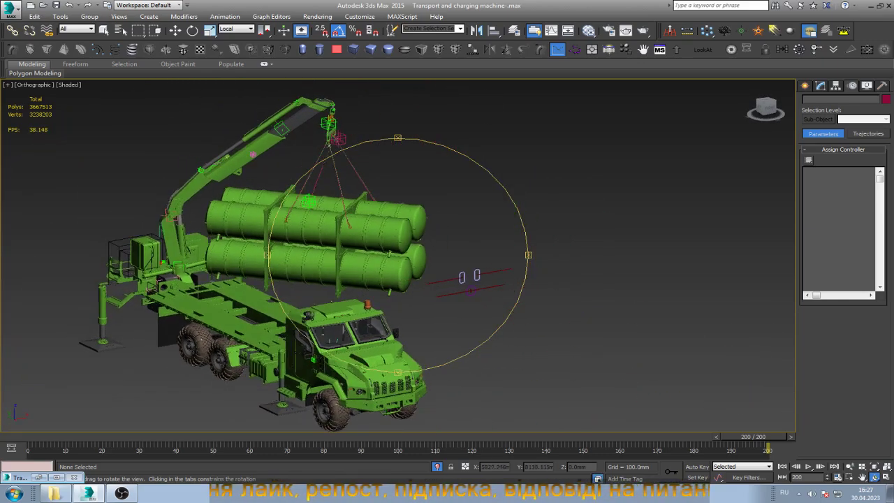
- Select the Point044 helper above the container pack and frame it in the Top view
key("e")
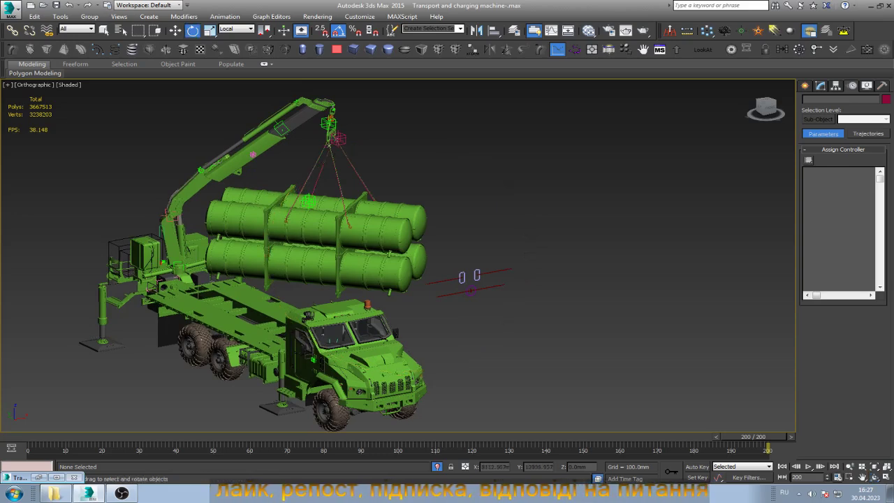
left_click(308, 202)
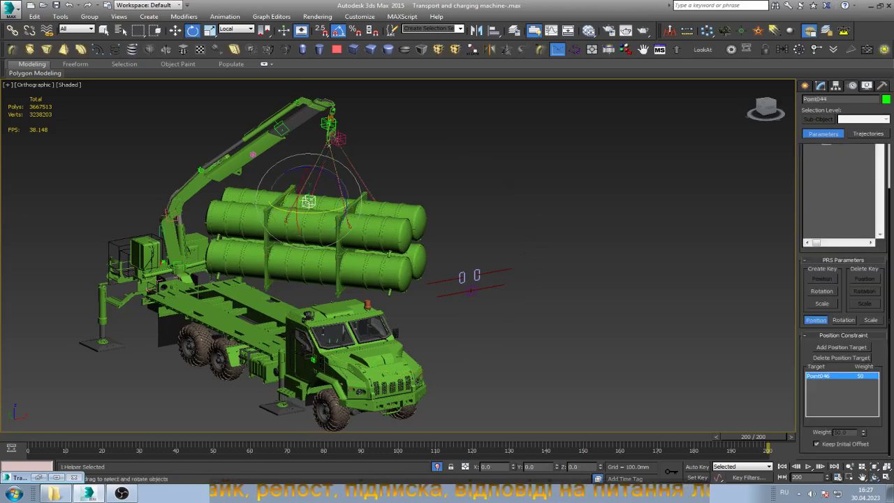
key("ctrl+r")
mouse_move(308, 202)
left_mouse_down()
mouse_move(266, 204)
mouse_move(300, 273)
left_mouse_up()
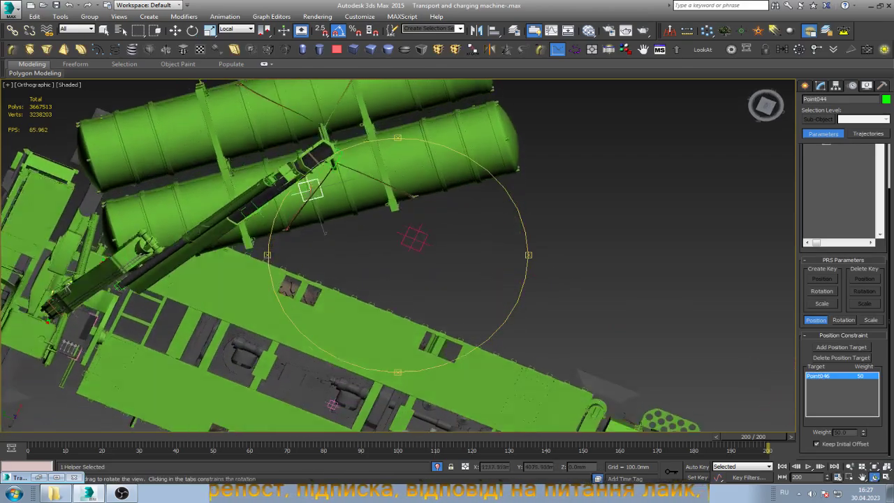
left_click_drag(331, 421, 308, 376)
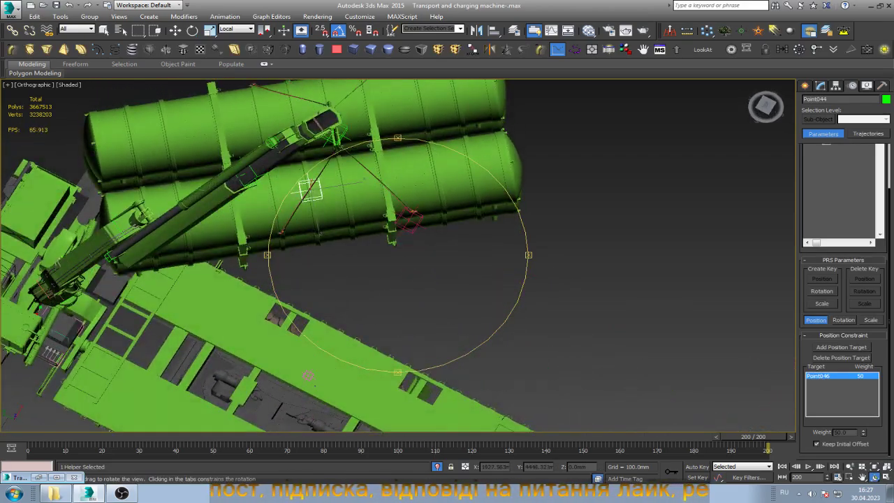
key("f")
key("t")
key("z")
key("e")
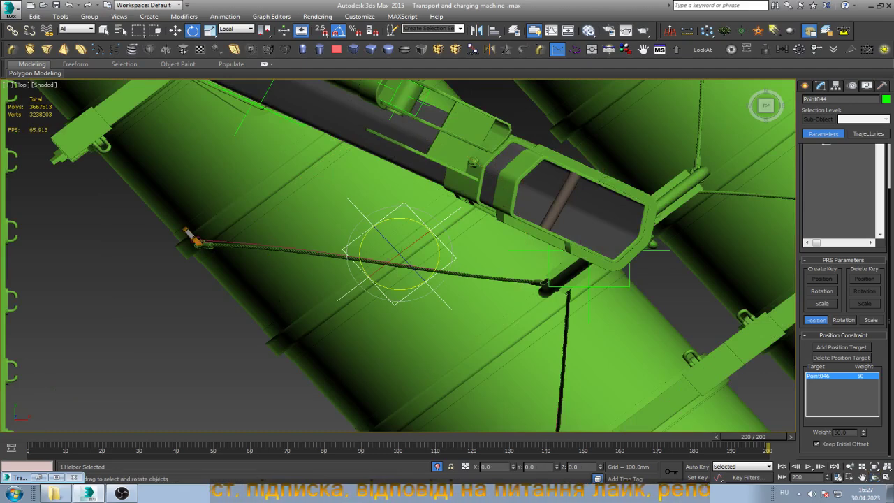
- Turn on Auto Key and move the time slider back to frame 186
key("n")
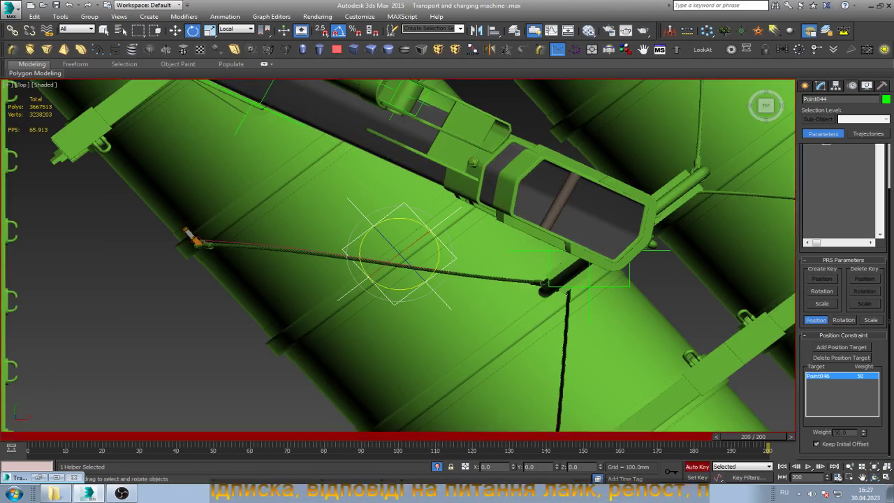
key("w")
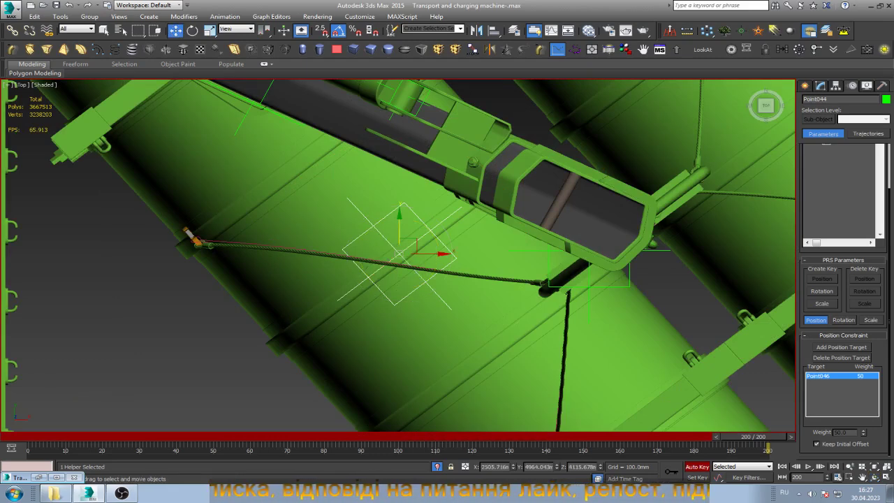
key("shift+z")
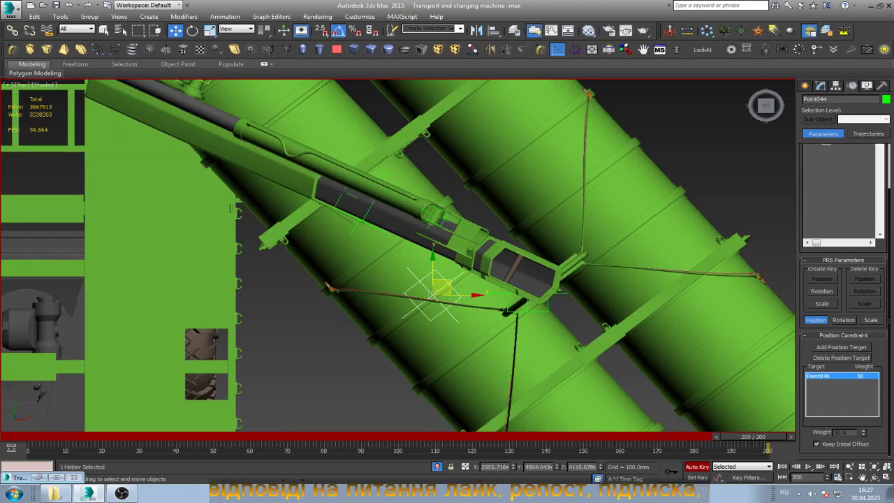
left_click_drag(767, 437, 702, 437)
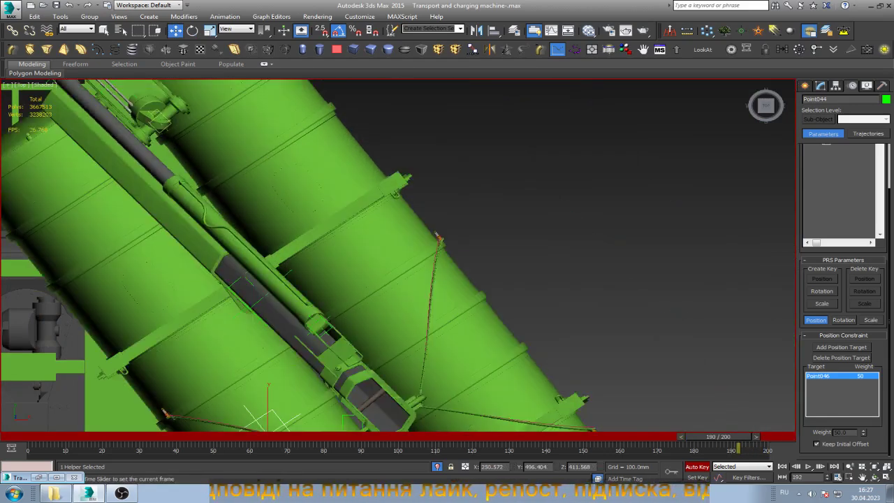
- Pan the Top view, scrub to frame 128, turn Auto Key off, and orbit to an angled view
key("ctrl+p")
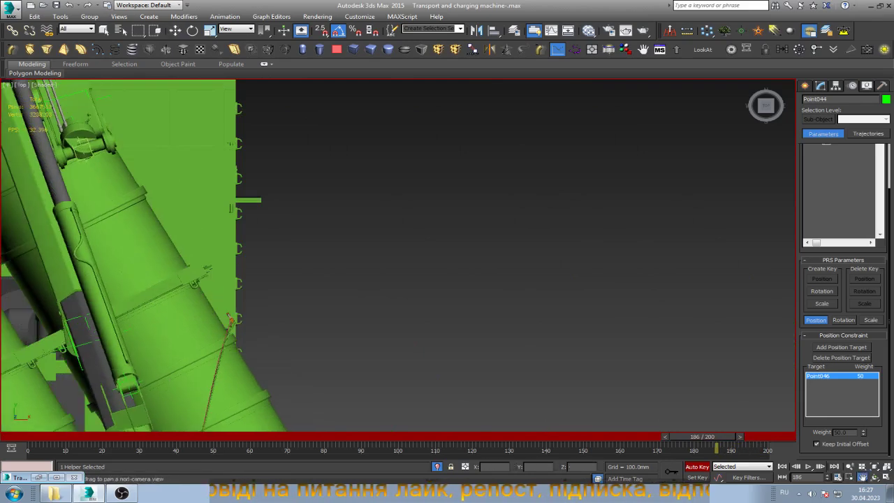
scroll(548, 286, "down", 10)
left_click_drag(548, 286, 561, 274)
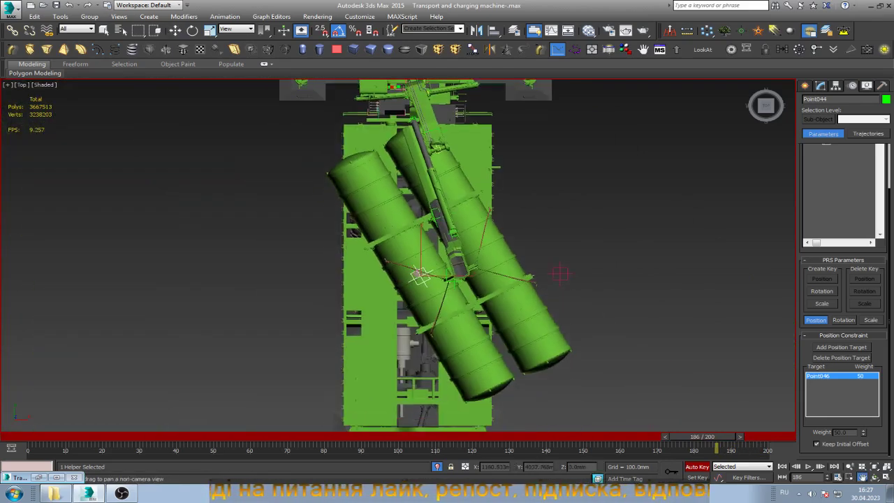
mouse_move(702, 436)
left_mouse_down()
mouse_move(720, 437)
mouse_move(499, 437)
left_mouse_up()
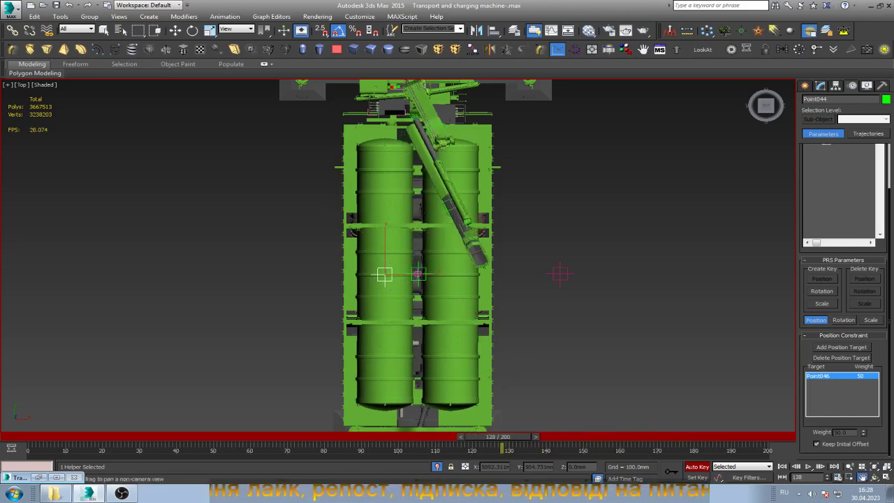
key("n")
left_click(874, 478)
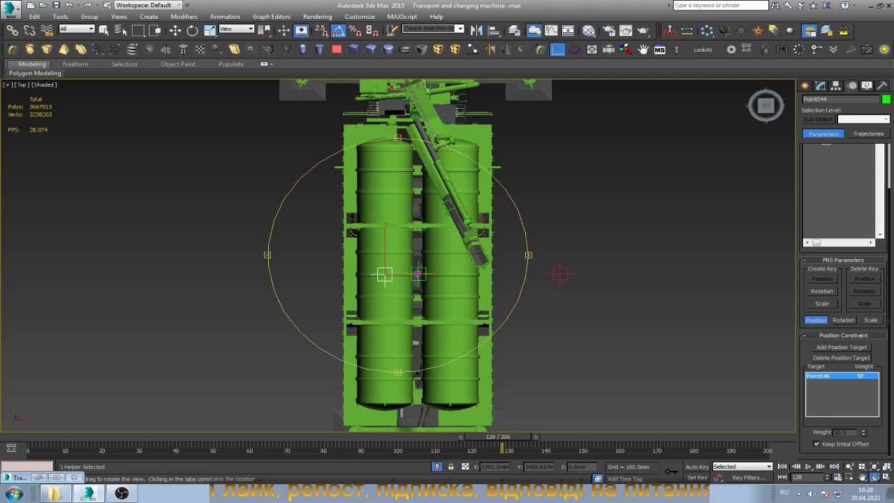
mouse_move(384, 275)
left_mouse_down()
mouse_move(370, 251)
mouse_move(385, 275)
left_mouse_up()
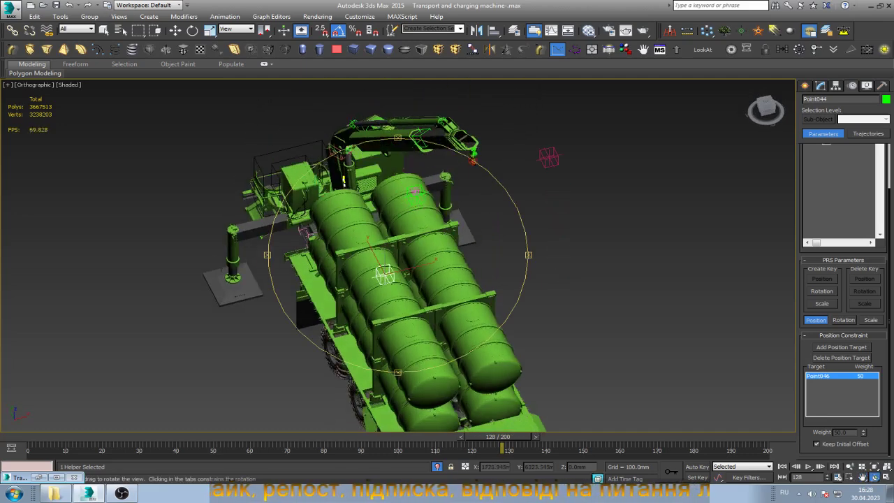
key("w")
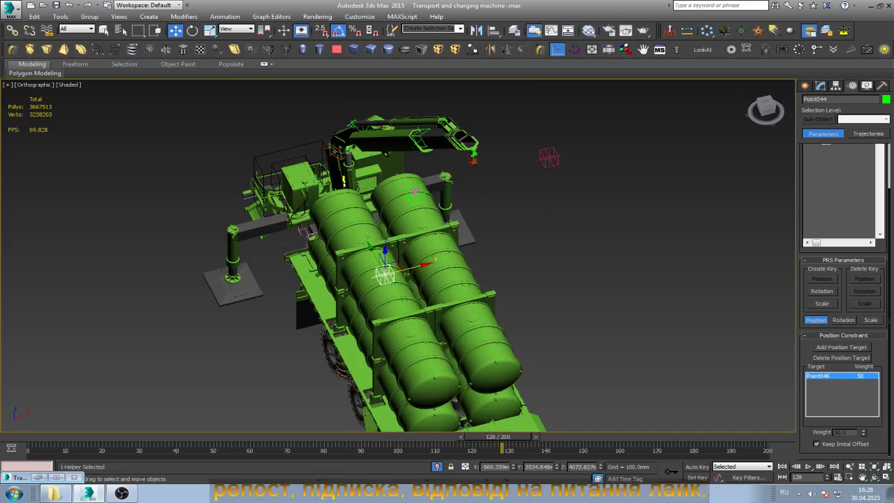
key("ctrl+z")
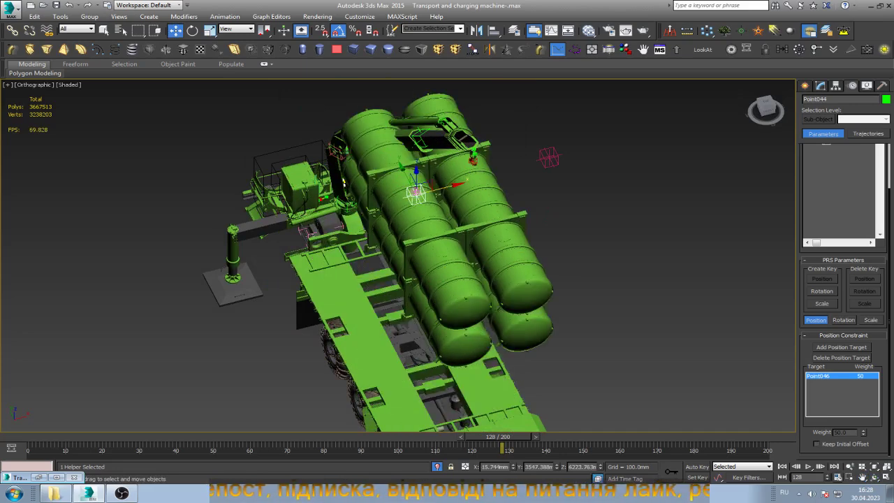
key("ctrl+y")
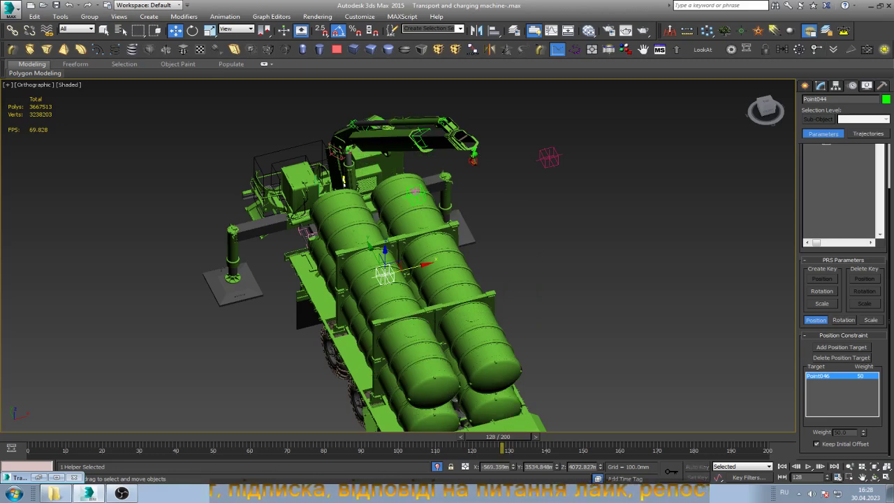
key("ctrl+z")
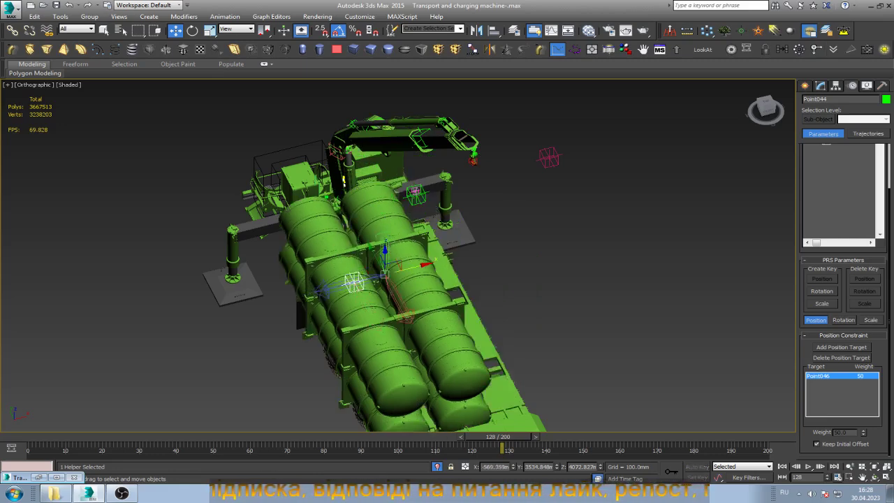
key("ctrl+z")
key("ctrl+z")
key("ctrl+z")
key("ctrl+z")
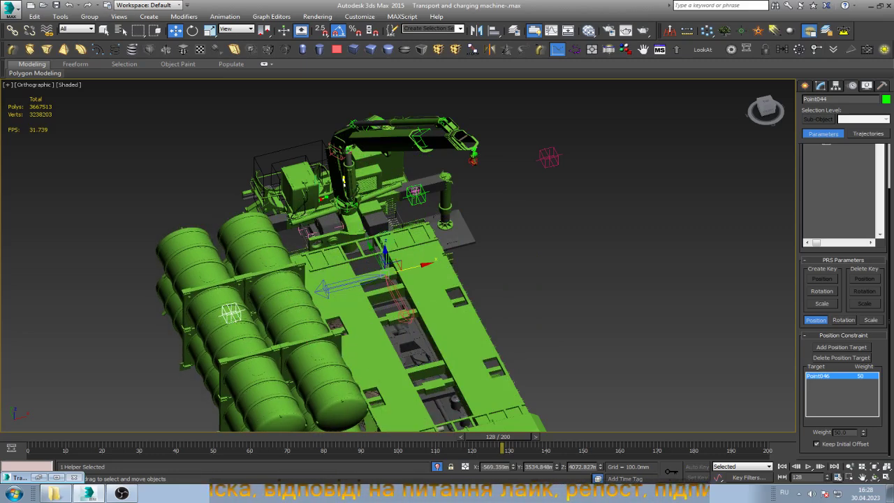
double_click(494, 467)
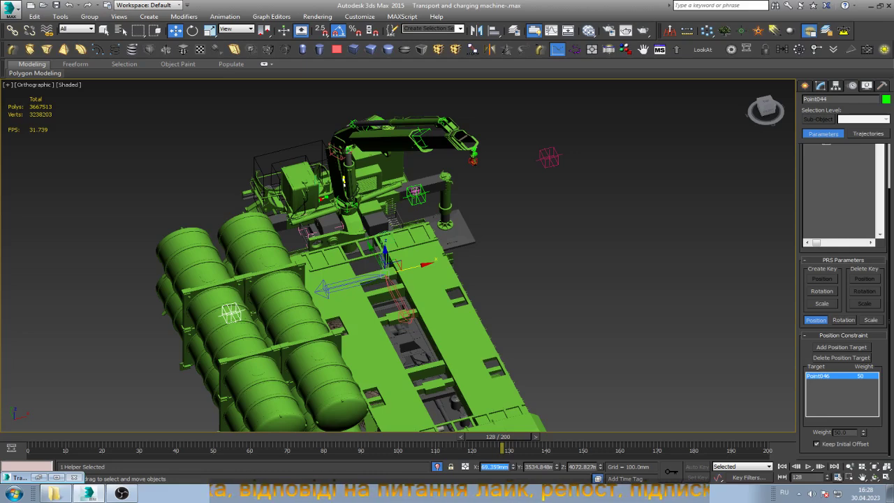
type("-569.359")
key("Return")
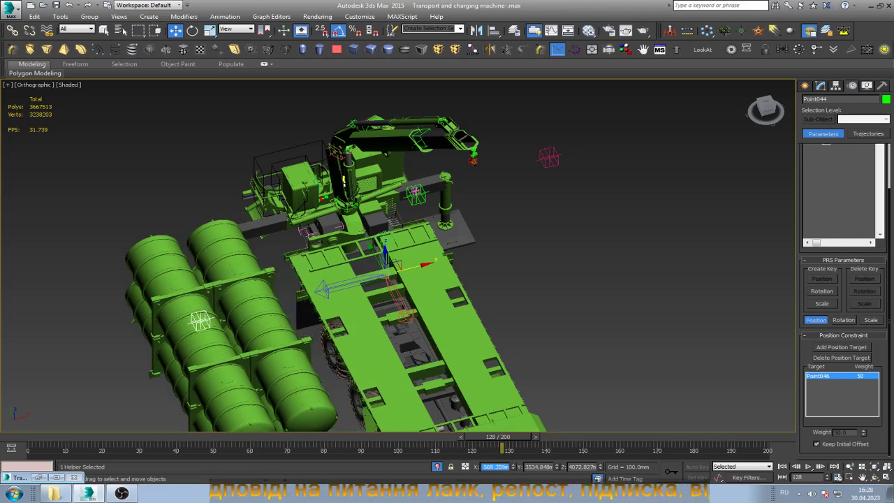
left_click_drag(200, 321, 370, 278)
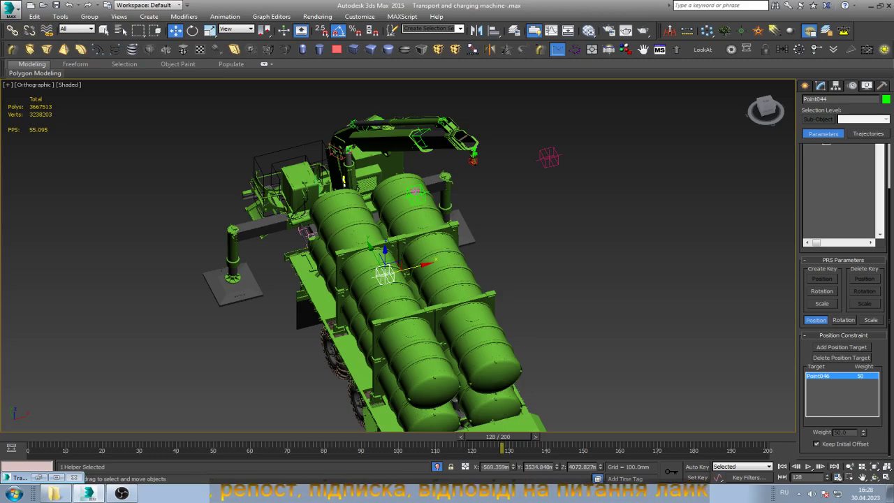
- Remove Point046 as Point044's constraint target and assign a Bezier Position controller
left_click(841, 357)
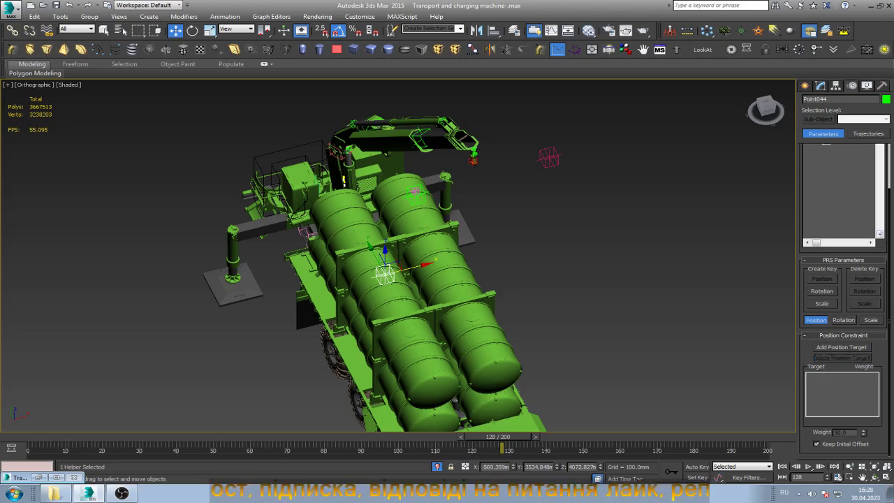
scroll(879, 234, "up", 2)
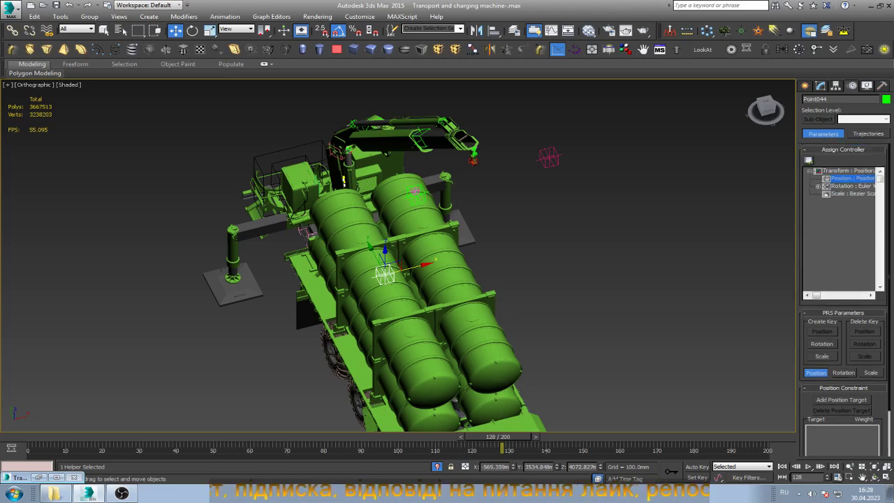
left_click(808, 160)
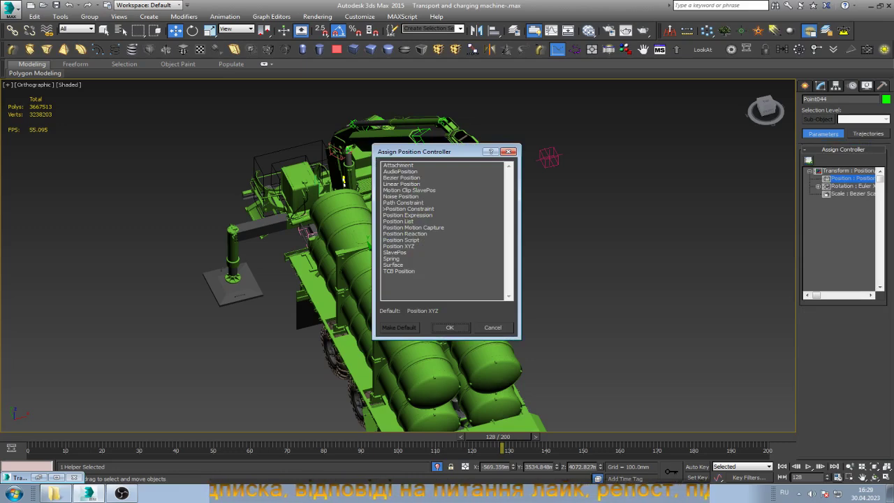
left_click(401, 177)
left_click(450, 327)
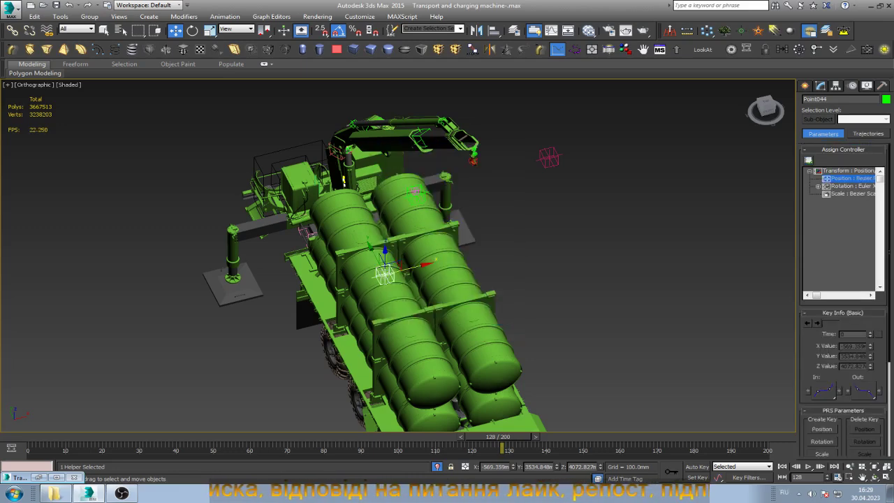
type("0")
key("Return")
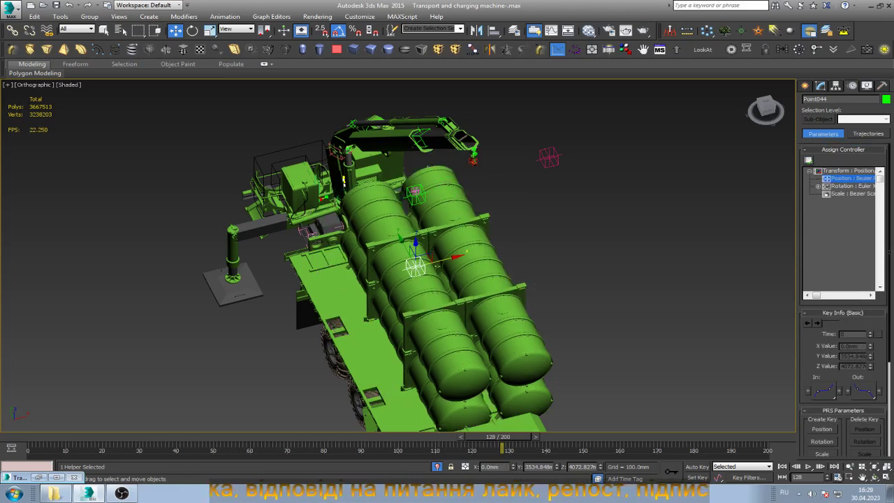
key("ctrl+z")
- Reselect Point044, colour it pink, and reset its X position to 0
left_click(417, 297)
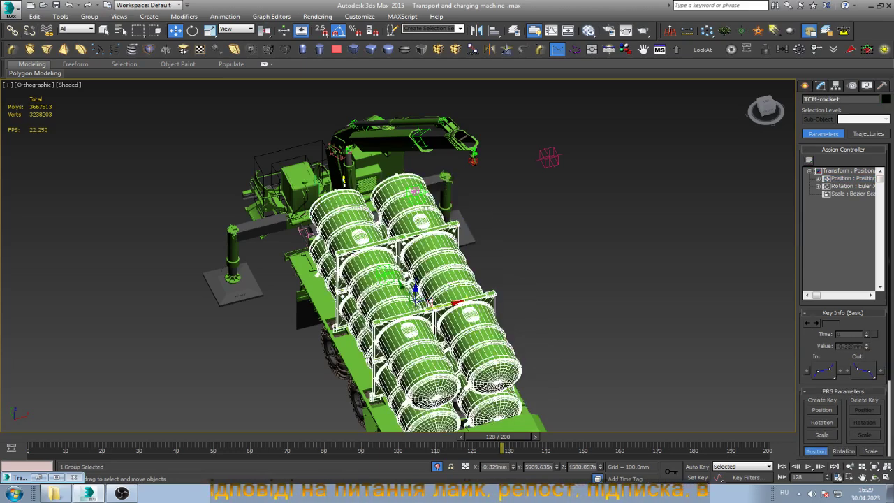
key("ctrl+d")
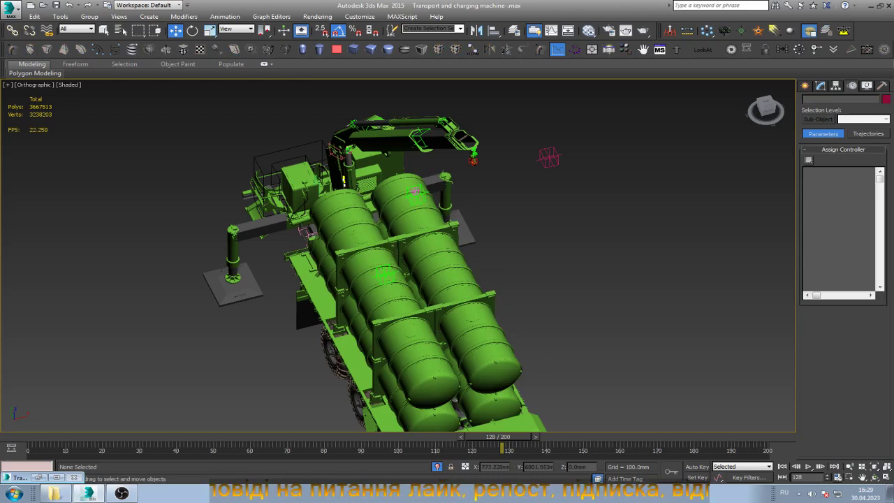
left_click(384, 274)
left_click(886, 99)
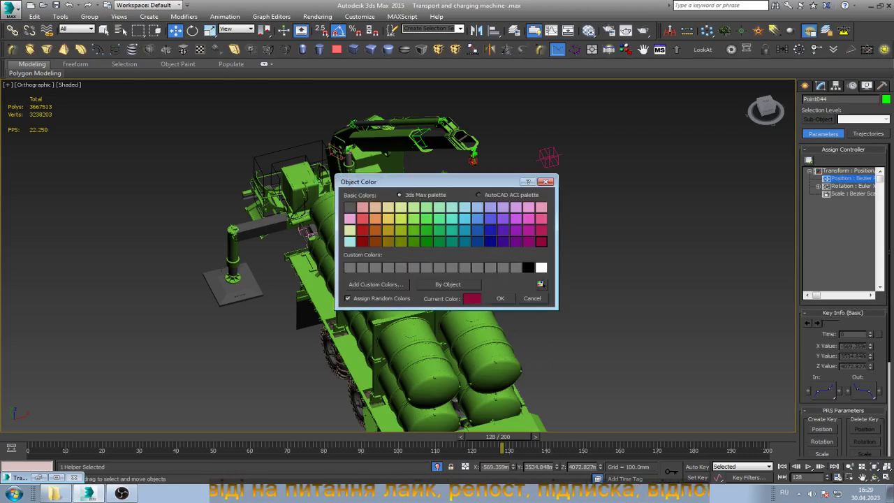
left_click(542, 218)
left_click(500, 298)
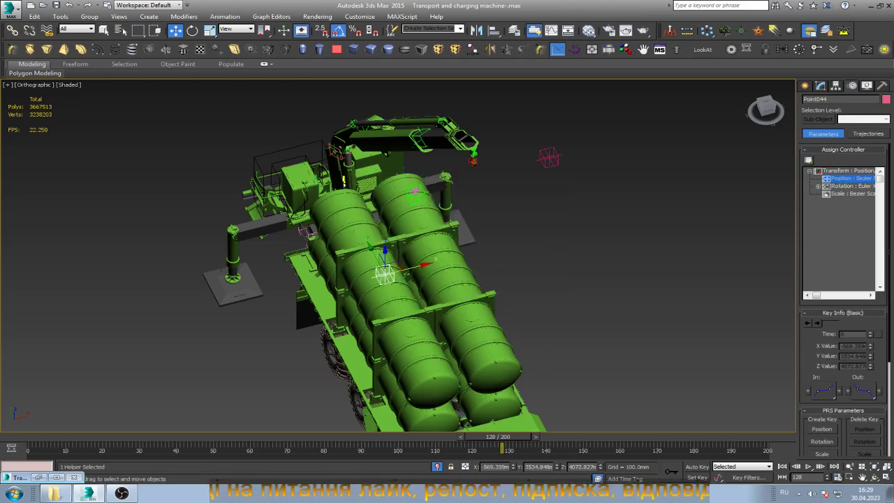
right_click(513, 467)
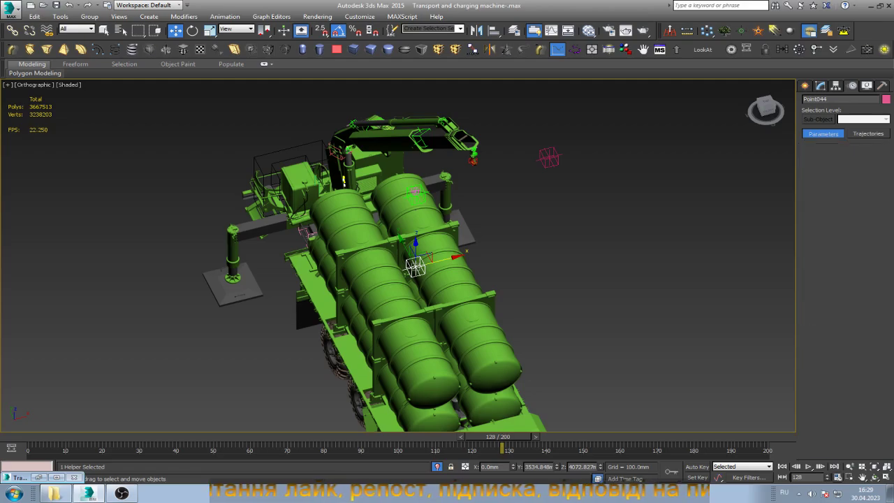
- Orbit to a side view of the truck, select Point044, and scrub the animation forward
left_click(419, 293)
left_click(874, 477)
left_click_drag(416, 161, 416, 147)
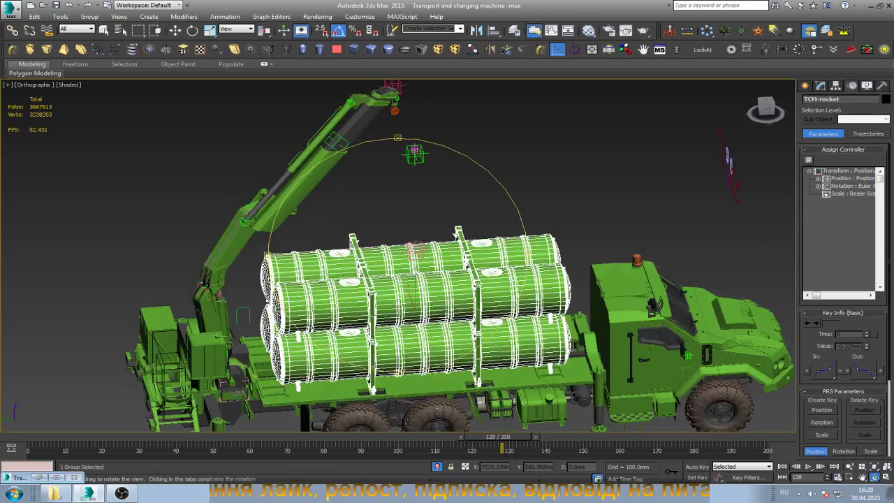
scroll(415, 147, "up", 5)
key("w")
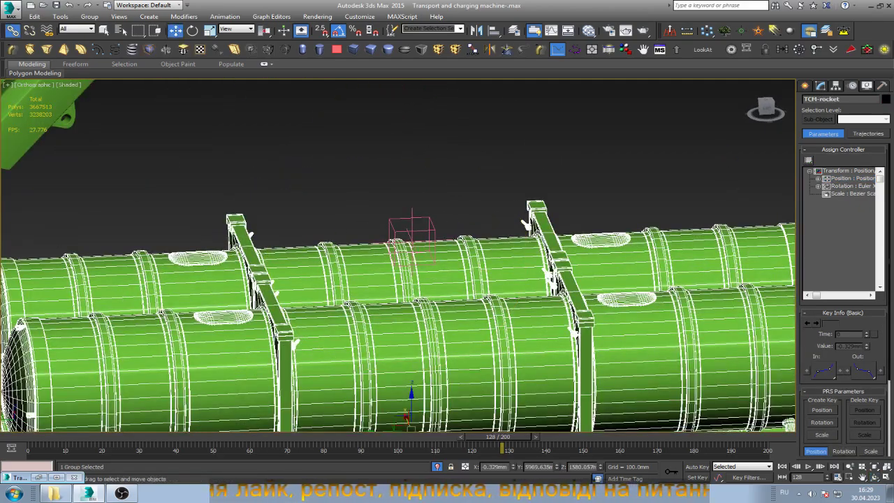
left_click(12, 30)
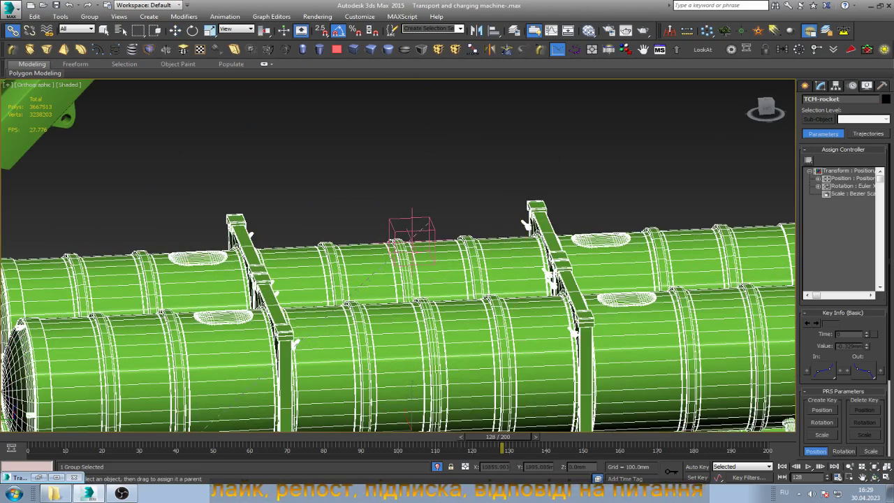
key("w")
scroll(432, 219, "down", 3)
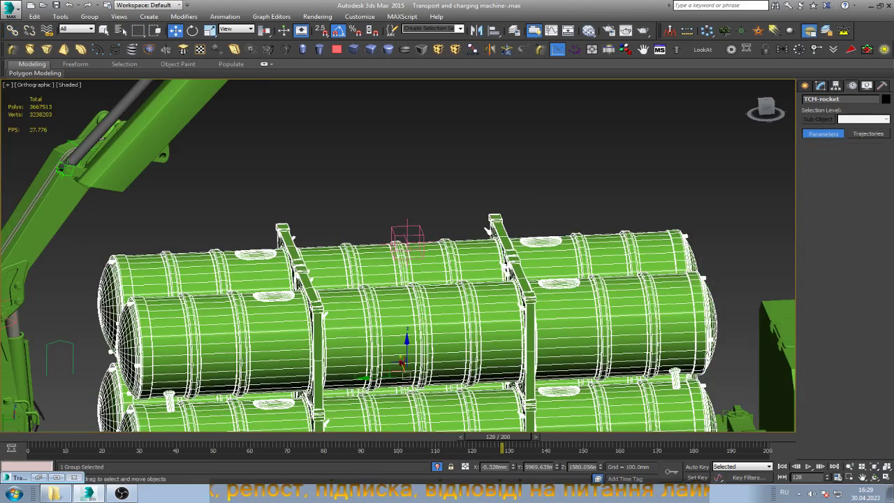
left_click(407, 241)
scroll(409, 239, "down", 2)
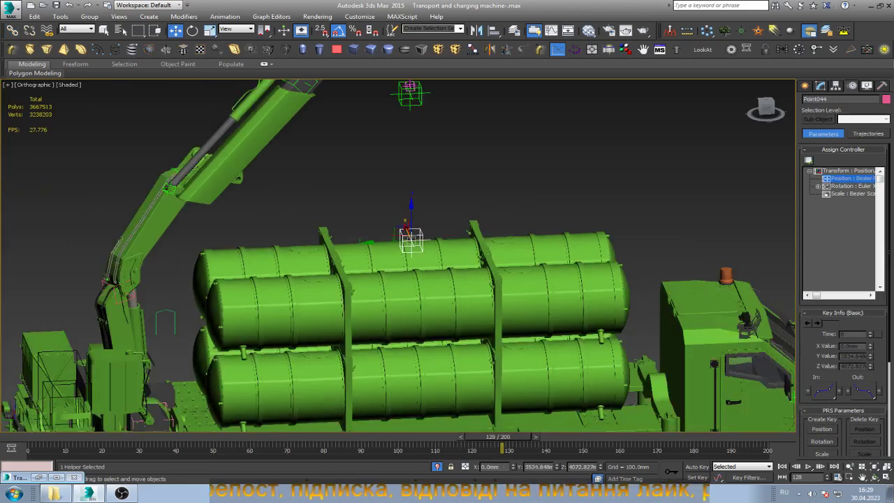
mouse_move(498, 437)
left_mouse_down()
mouse_move(677, 438)
mouse_move(587, 439)
mouse_move(582, 447)
left_mouse_up()
- Return to frame 150, reselect Point044, and bring up its position controller list
key("w")
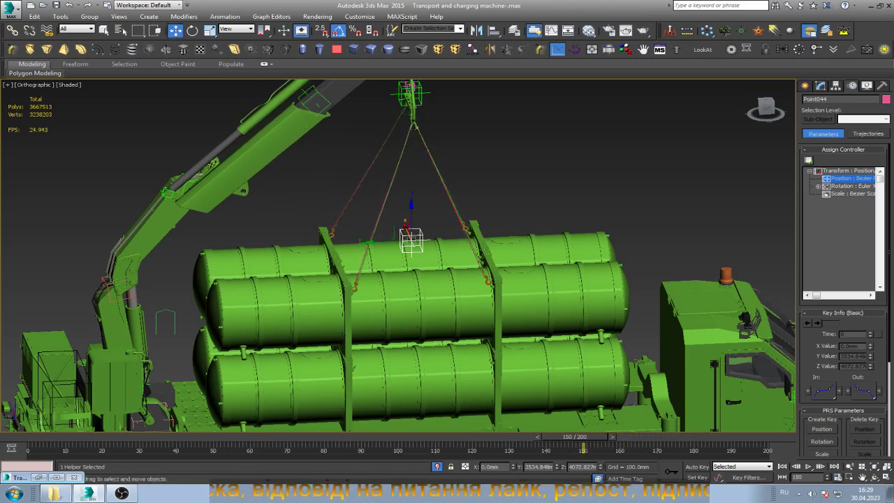
left_click(874, 477)
left_click_drag(475, 294, 419, 293)
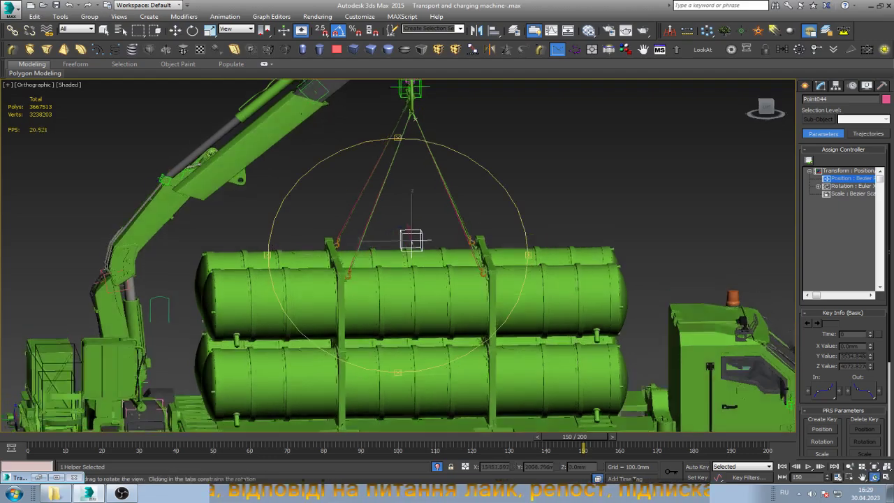
scroll(399, 225, "down", 4)
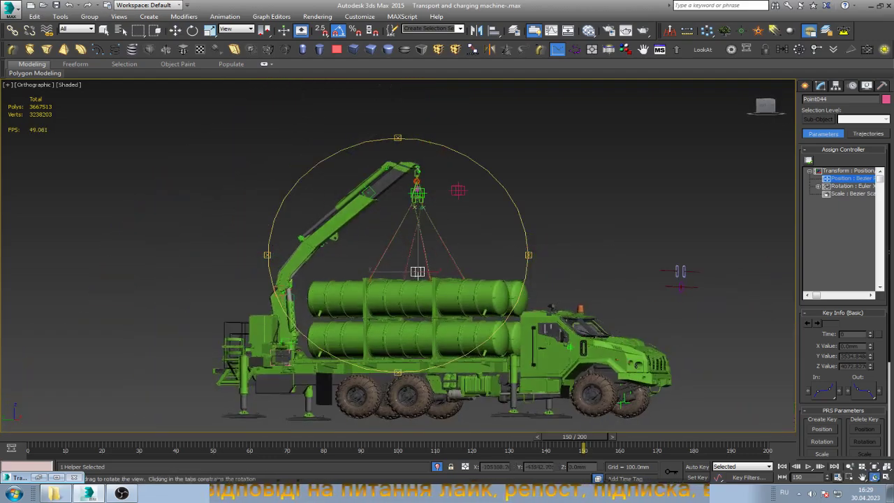
scroll(447, 207, "up", 5)
key("w")
left_click(471, 162)
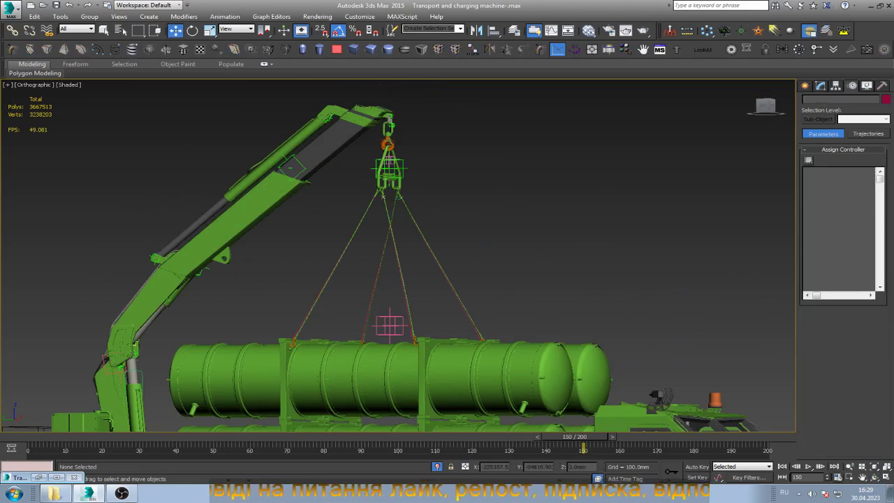
left_click(389, 324)
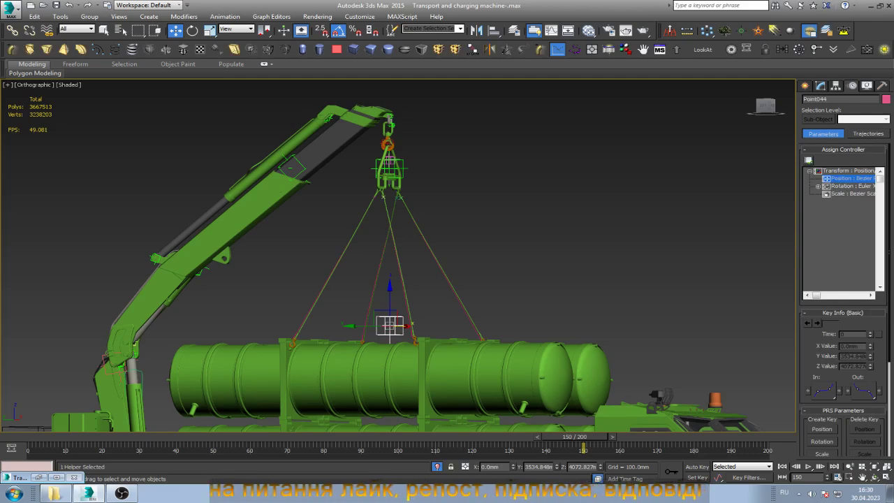
left_click(808, 160)
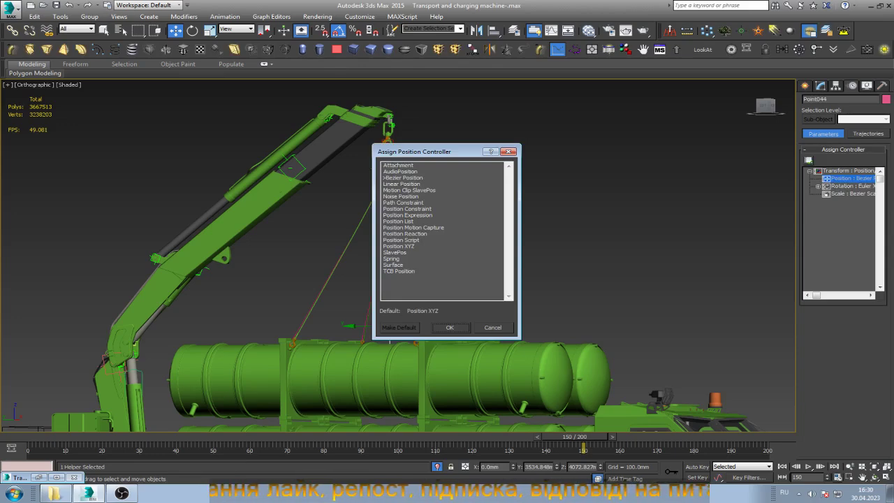
- Assign Point044 a Position Constraint targeting Point045, with Keep Initial Offset on
left_click(408, 209)
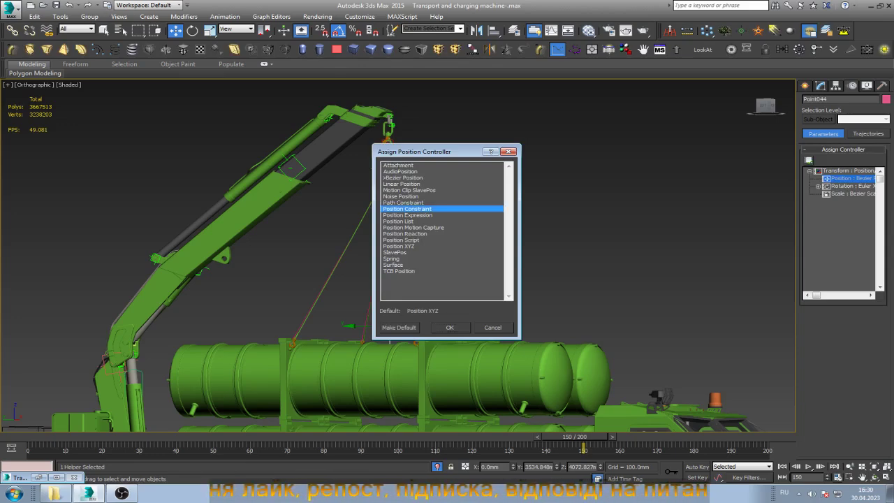
left_click(450, 327)
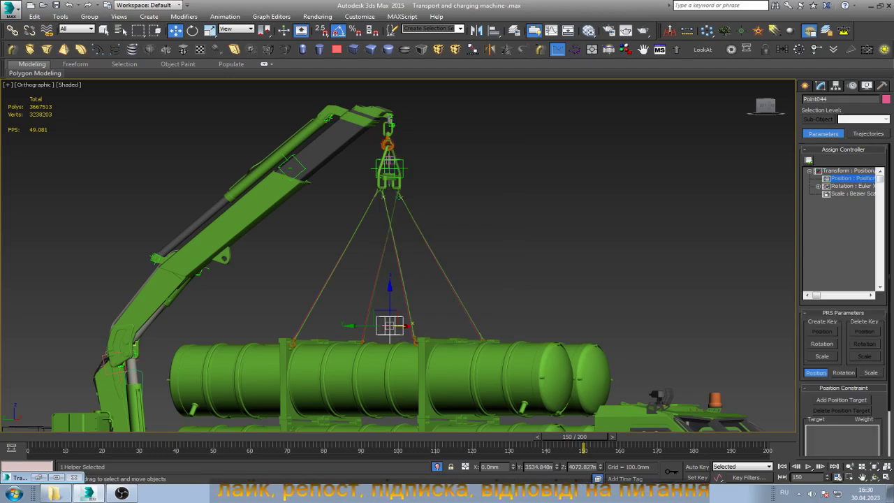
left_click(841, 400)
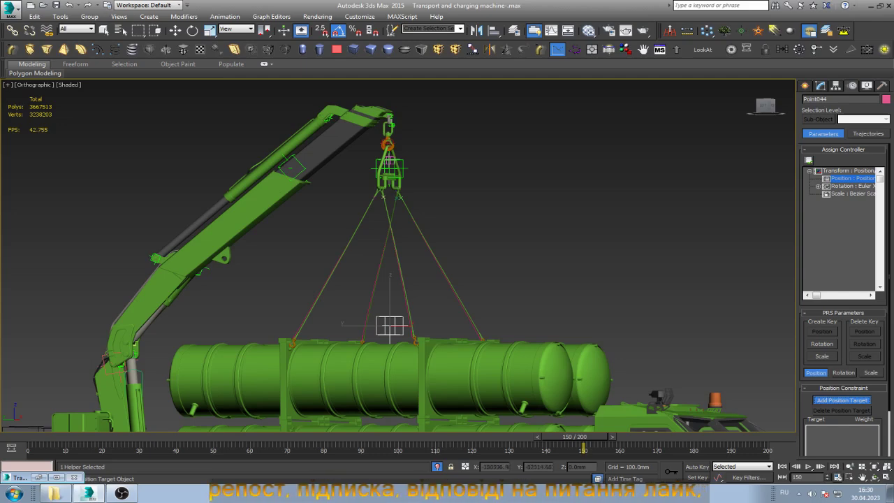
scroll(383, 144, "up", 5)
scroll(383, 144, "up", 2)
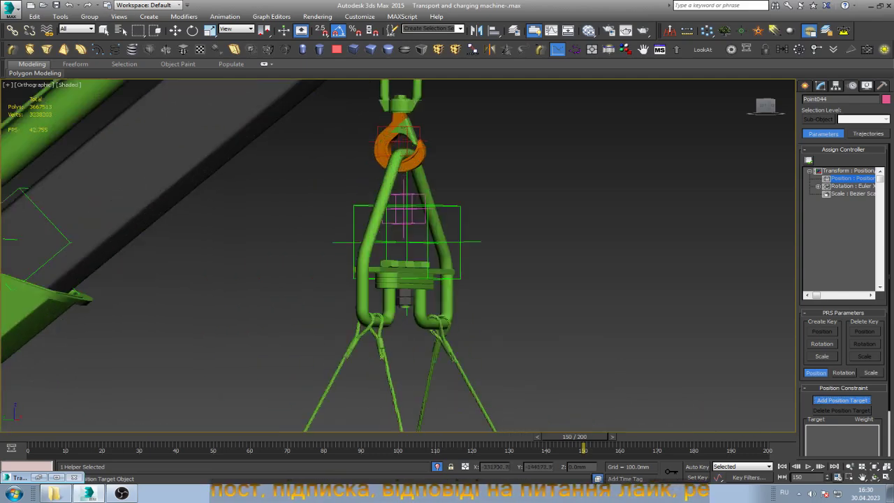
left_click(352, 140)
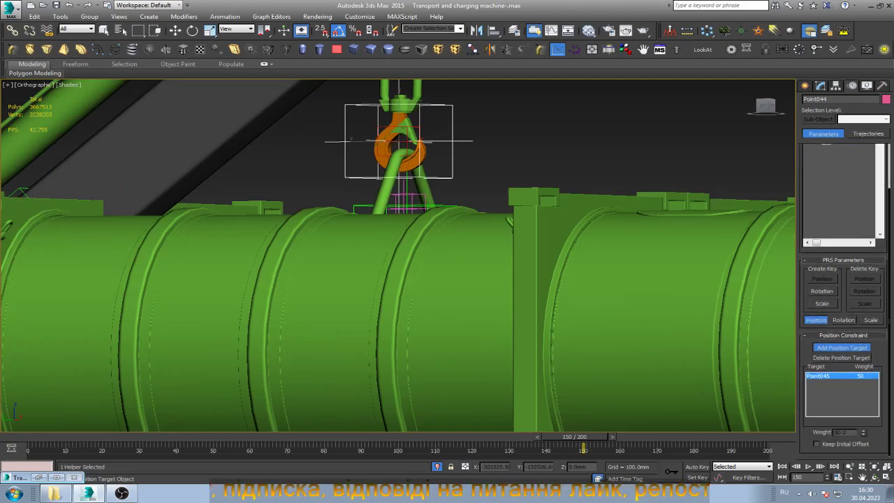
left_click(816, 443)
left_click(473, 193)
- Adjust the view and scrub the animation from frame 150 toward 177 and back
scroll(473, 194, "down", 5)
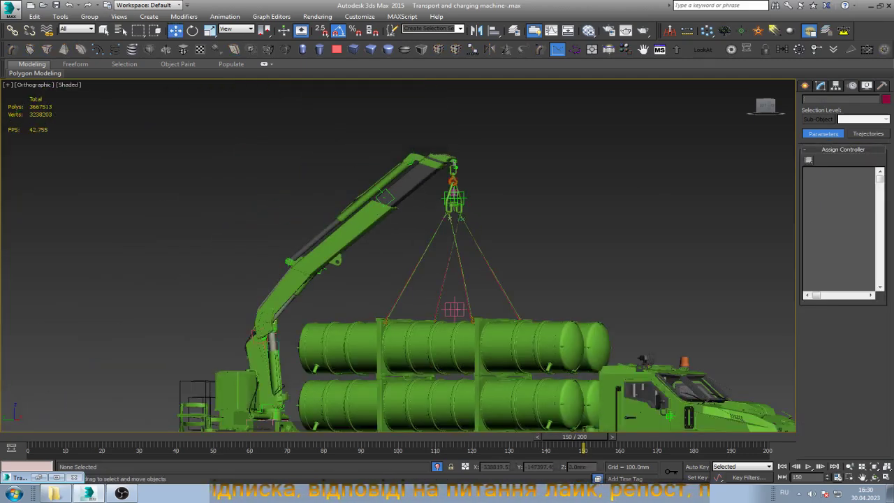
left_click(876, 477)
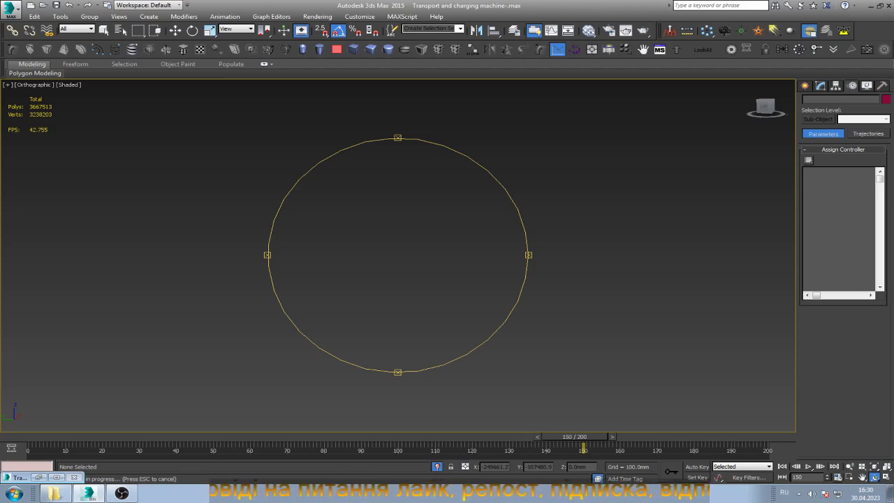
key("Escape")
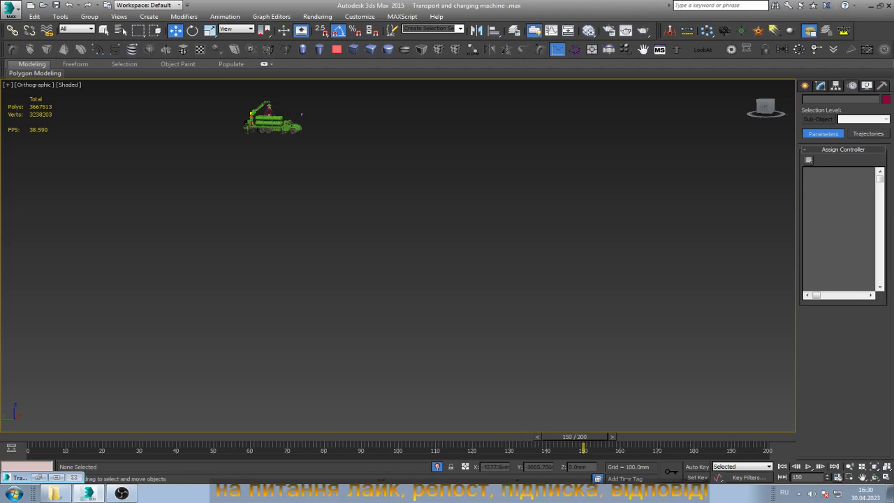
scroll(252, 87, "up", 5)
scroll(252, 87, "up", 3)
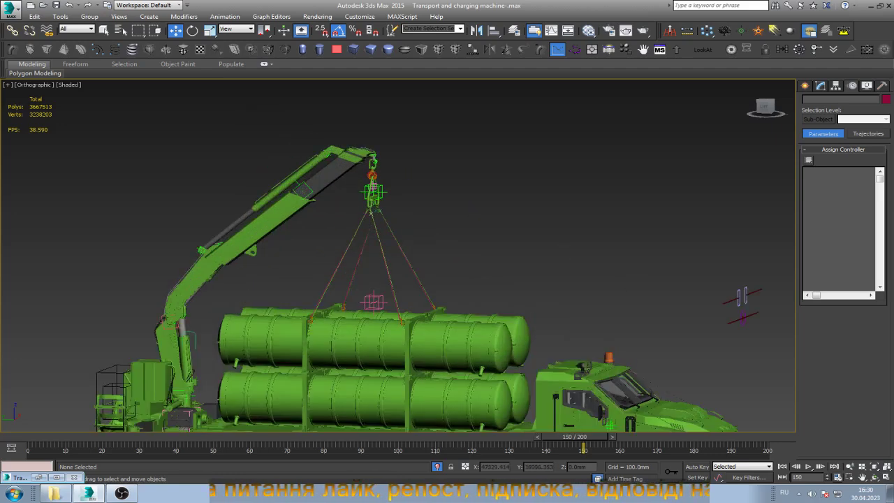
mouse_move(584, 436)
left_mouse_down()
mouse_move(768, 437)
mouse_move(583, 437)
left_mouse_up()
key("w")
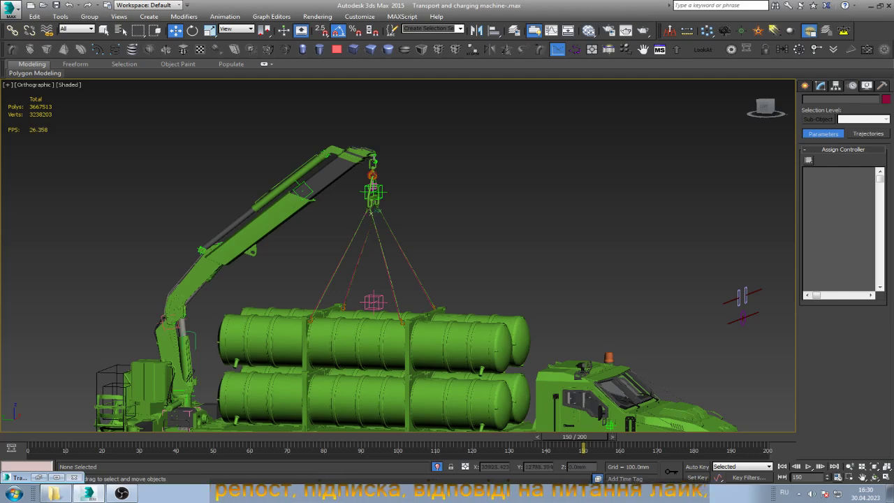
- Replace Point044's constraint target Point045 with Point046
left_click(374, 302)
scroll(381, 216, "up", 2)
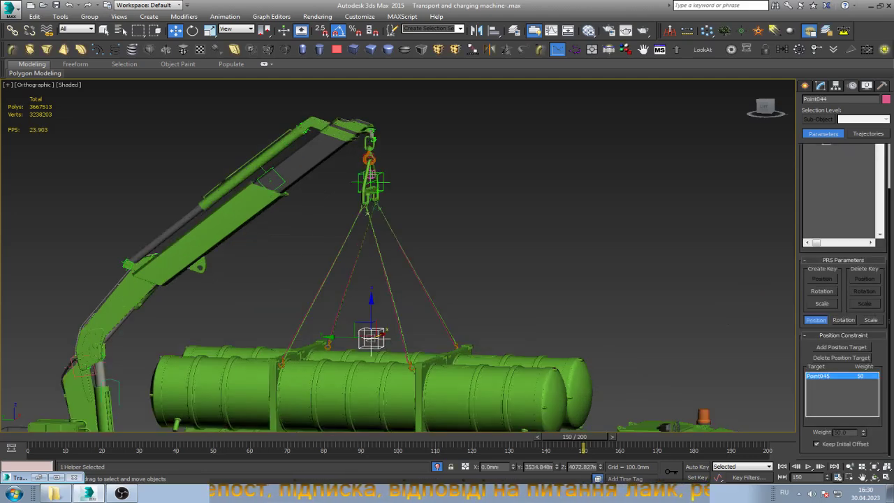
left_click(841, 357)
left_click(842, 347)
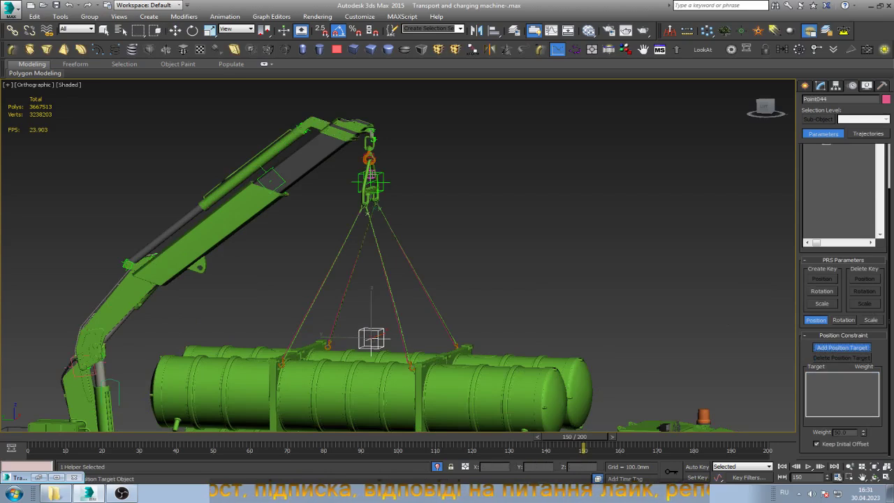
left_click(371, 338)
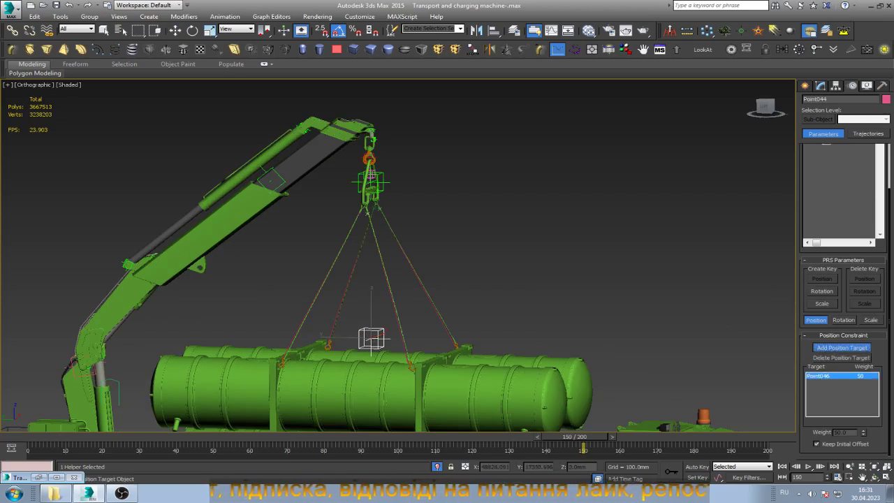
key("w")
left_click(467, 269)
scroll(467, 270, "down", 2)
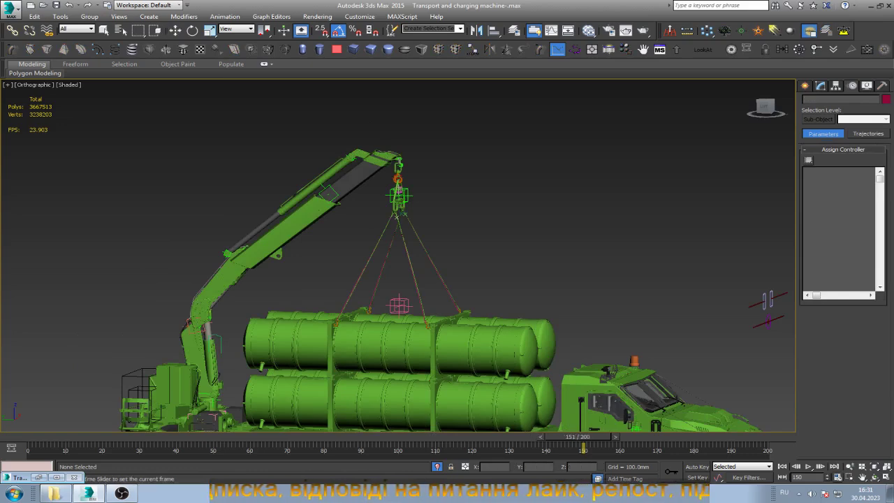
- Scrub through frames 171–192, then step frame by frame back to frame 150
left_click_drag(584, 436, 650, 437)
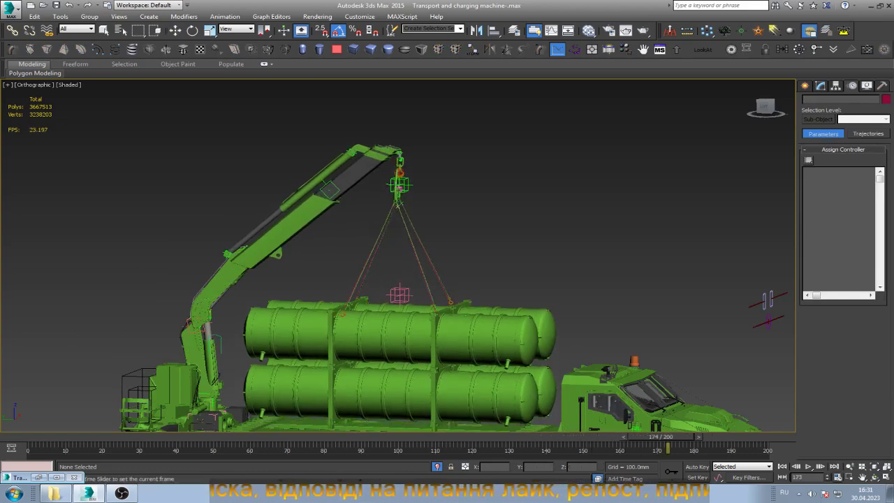
mouse_move(650, 437)
left_mouse_down()
mouse_move(726, 437)
mouse_move(597, 436)
left_mouse_up()
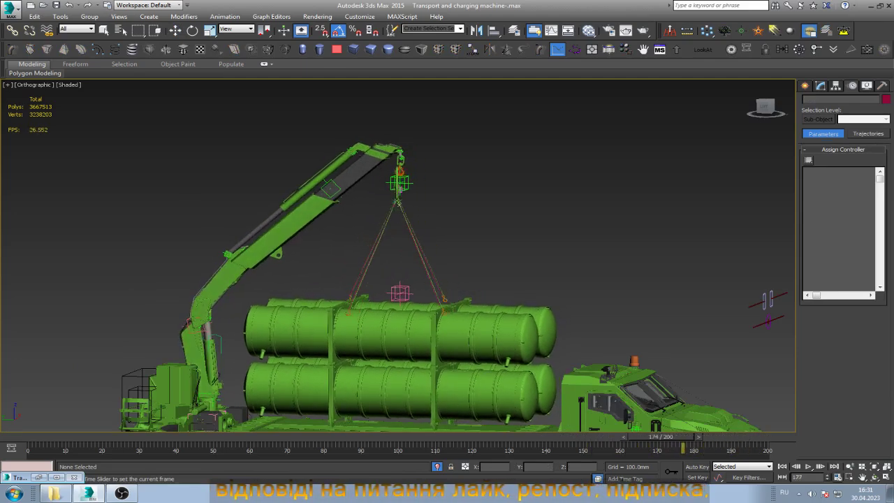
key("comma")
key("comma")
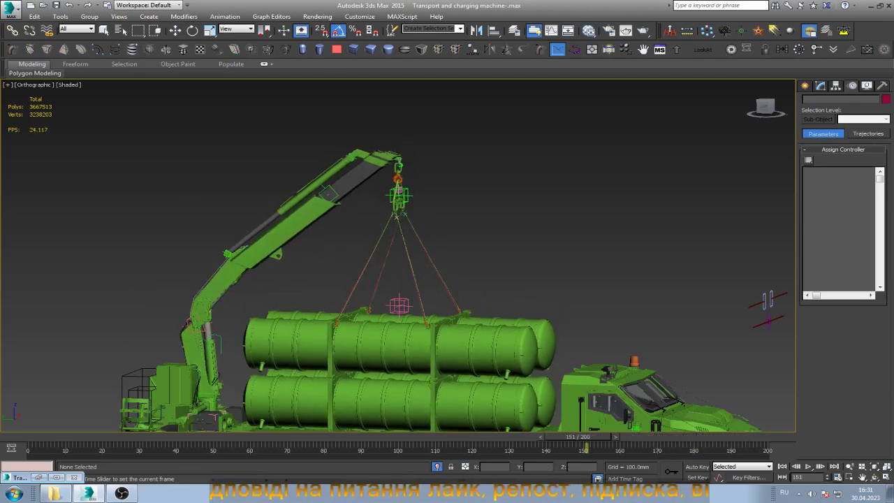
key("comma")
key("comma")
key("comma")
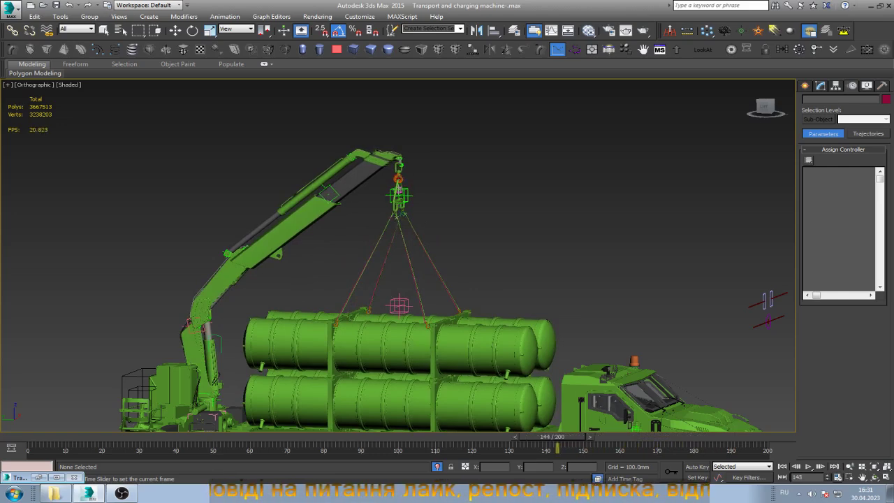
key("comma")
key("period")
key("w")
key("period")
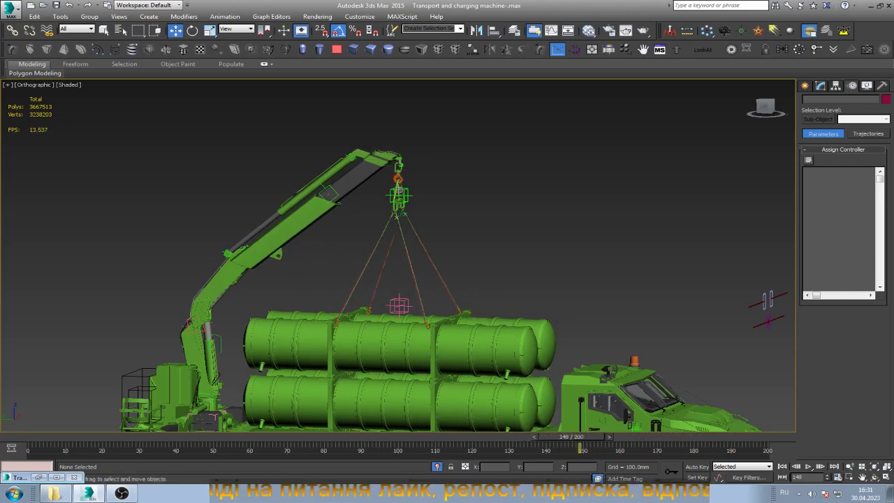
key("period")
key("period")
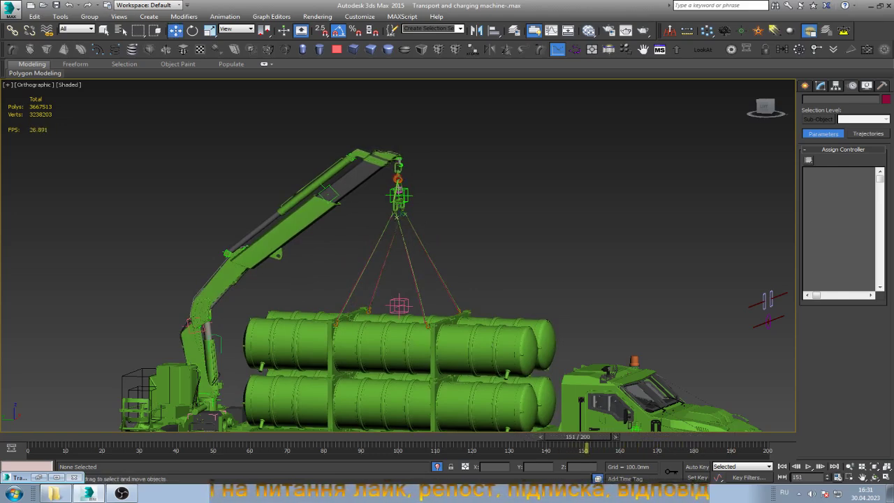
key("comma")
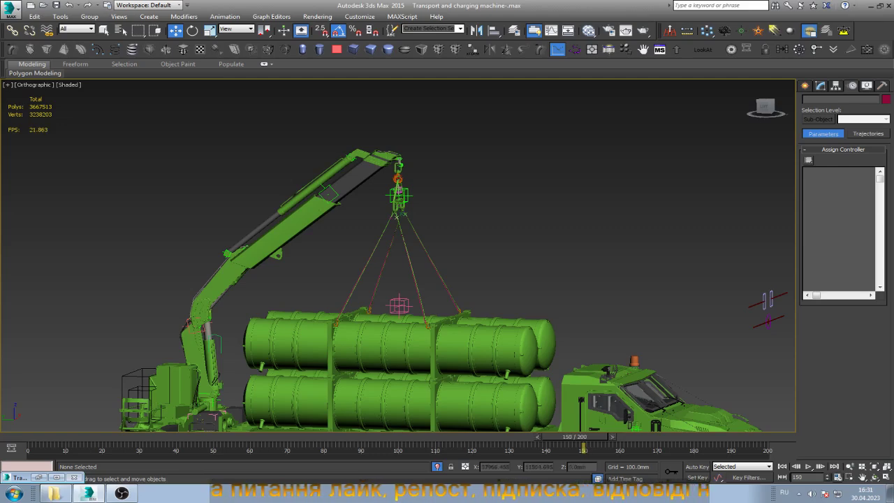
- Select the Point047 helper at the hook and scrub the animation forward
scroll(402, 190, "up", 4)
scroll(402, 190, "up", 3)
scroll(401, 189, "up", 2)
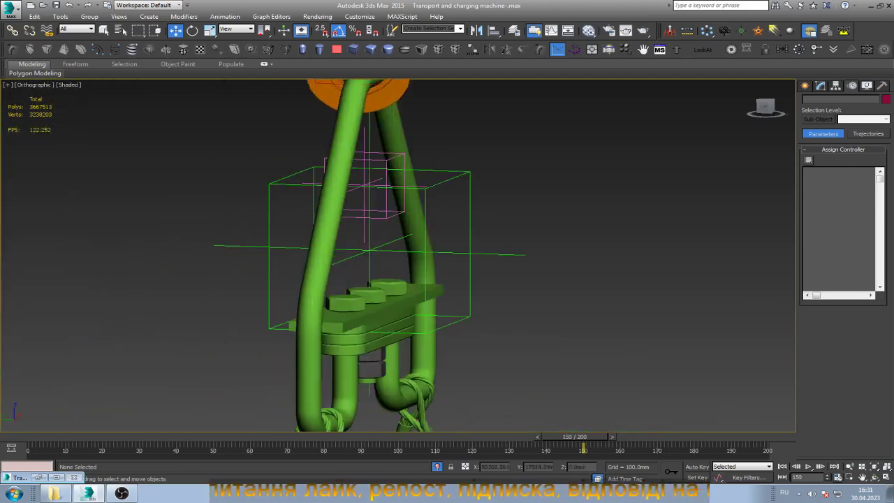
left_click(384, 183)
scroll(384, 180, "down", 5)
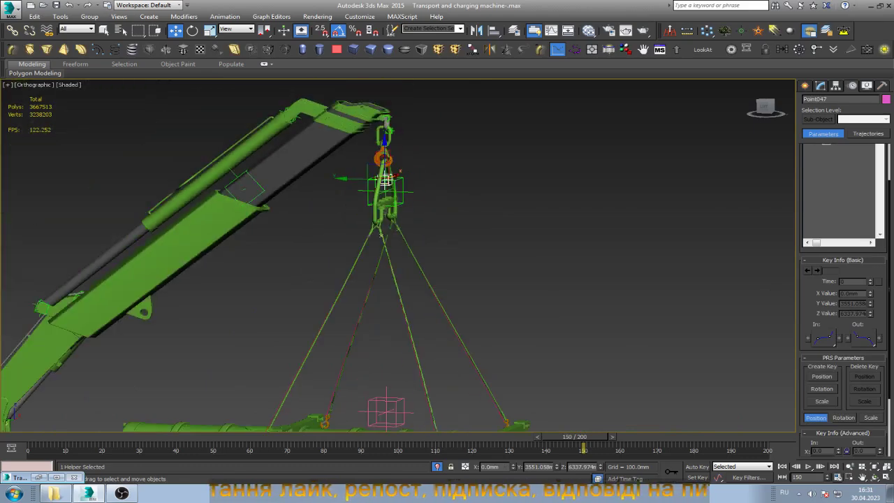
middle_click_drag(385, 183, 398, 204, "alt")
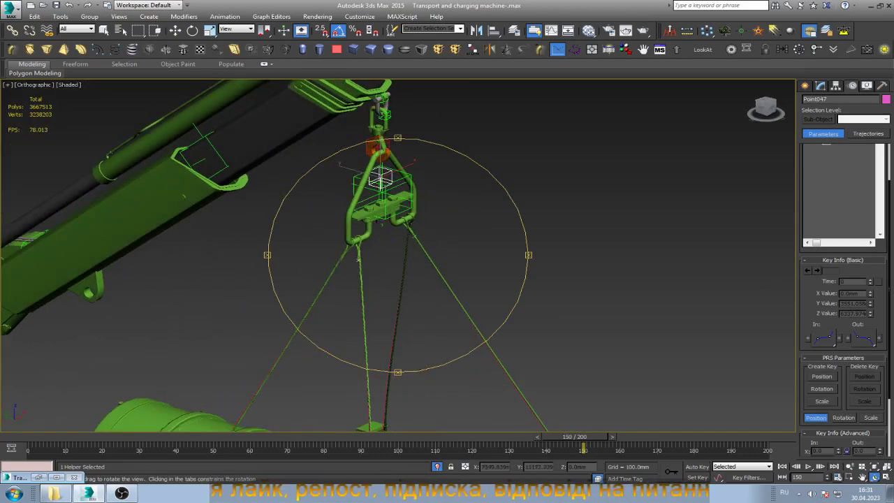
mouse_move(582, 437)
left_mouse_down()
mouse_move(749, 438)
mouse_move(501, 445)
mouse_move(583, 445)
left_mouse_up()
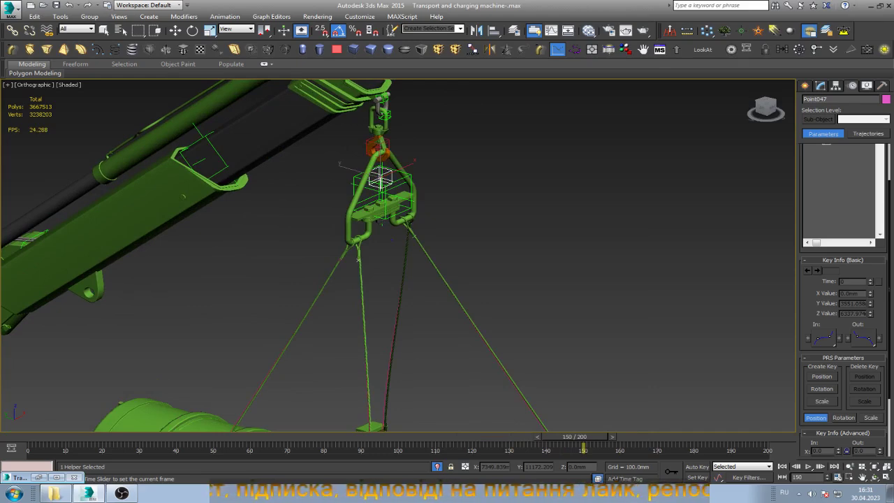
- Reselect Point047 and scrub the animation between frames 150 and 168
key("e")
key("w")
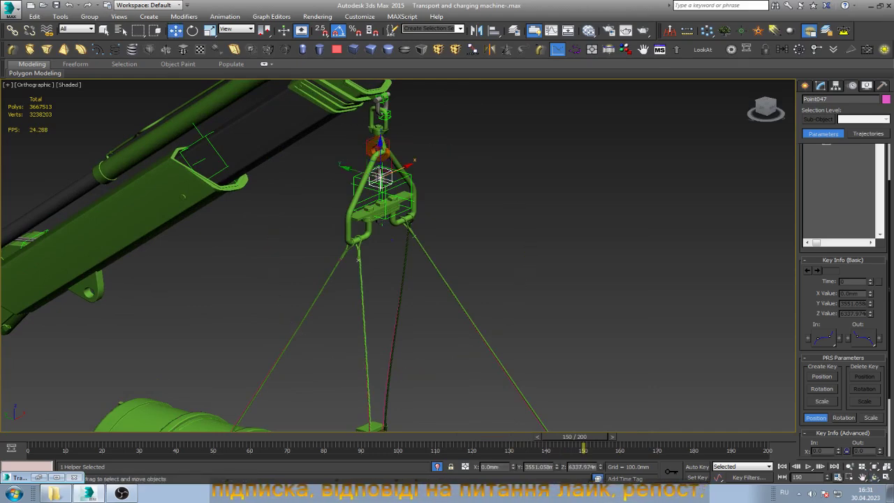
key("ctrl+d")
scroll(388, 157, "up", 5)
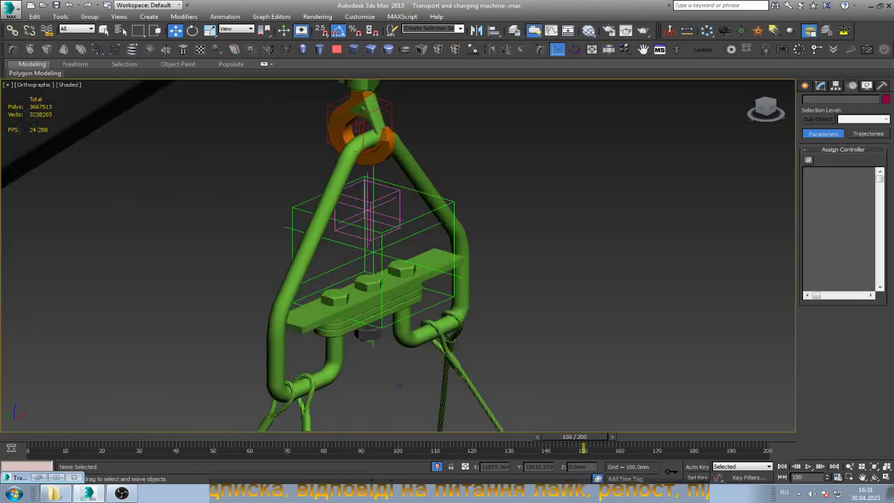
key("ctrl+z")
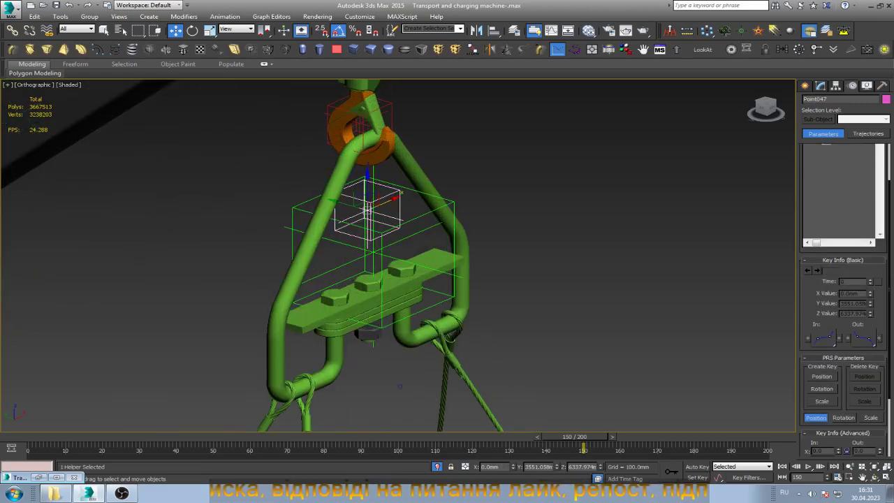
mouse_move(583, 437)
left_mouse_down()
mouse_move(670, 437)
mouse_move(546, 437)
left_mouse_up()
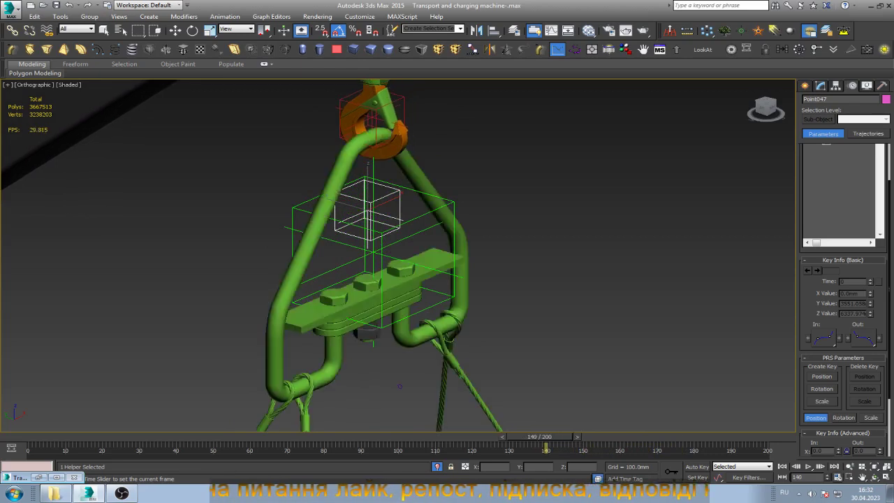
- At frame 140, lower Point047 on Z from about 6337 to 6228 mm
key("w")
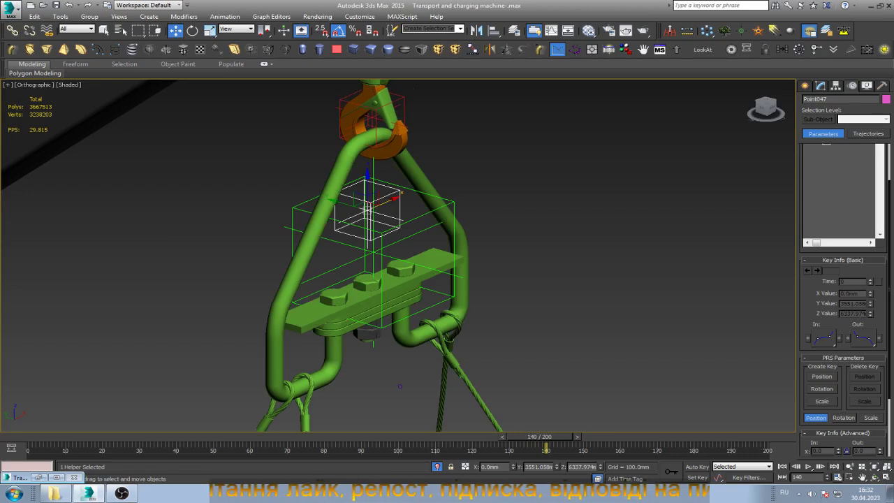
key("ctrl+d")
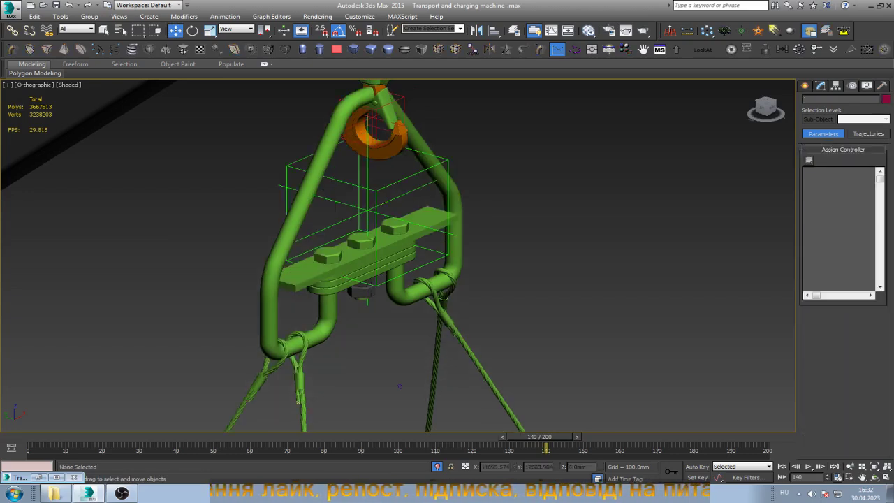
key("ctrl+z")
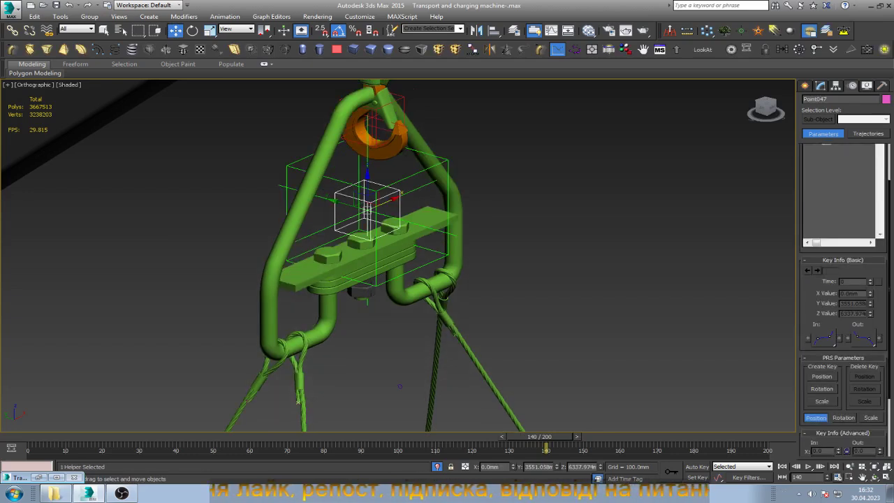
key("ctrl+z")
key("ctrl+z")
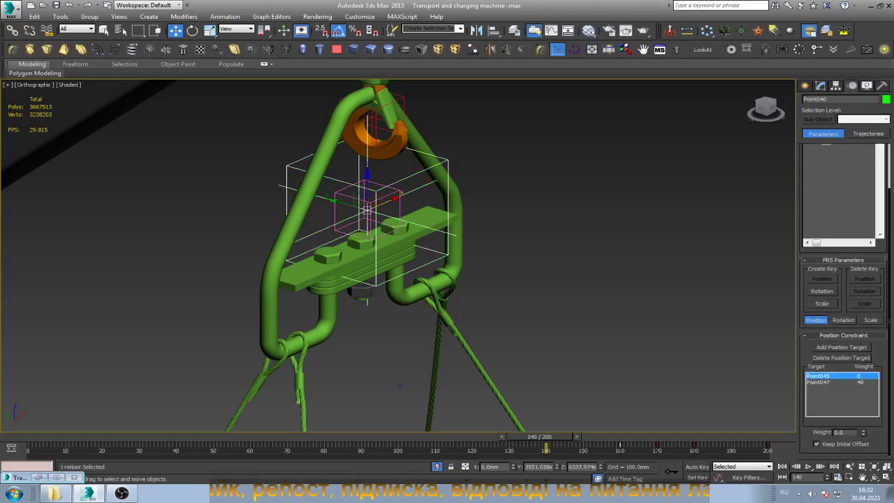
key("ctrl+z")
key("ctrl+z")
key("ctrl+z")
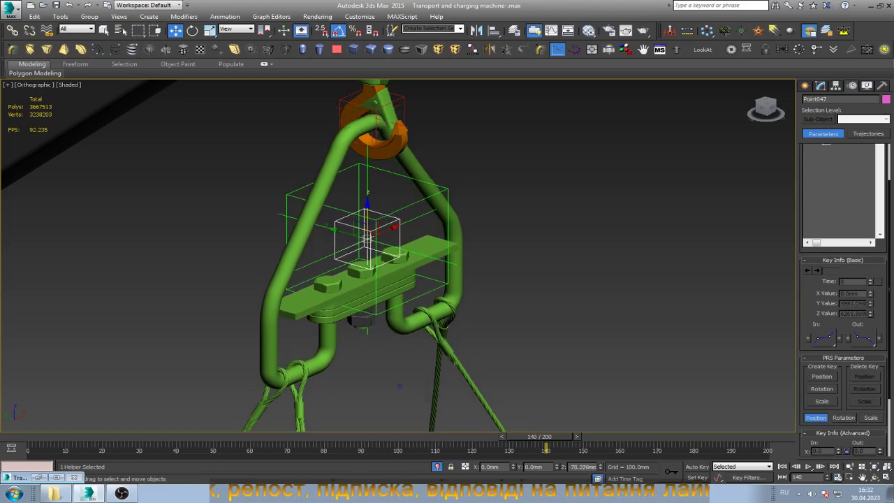
key("ctrl+z")
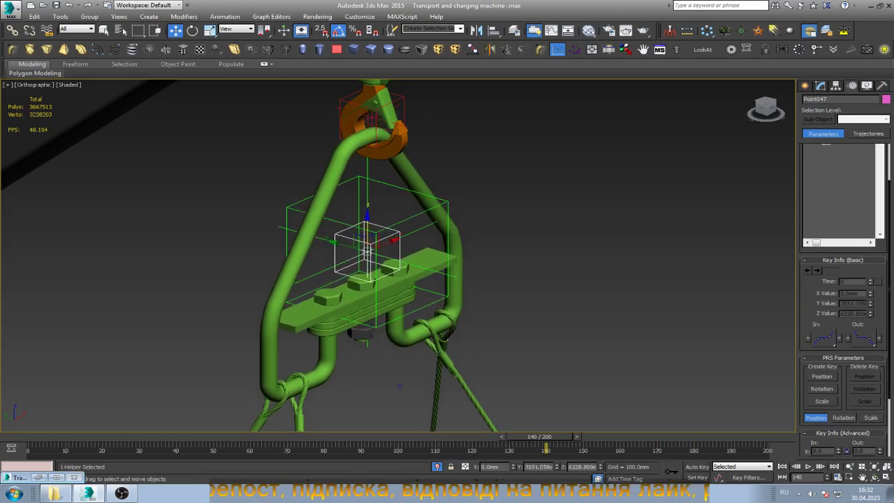
scroll(490, 268, "down", 5)
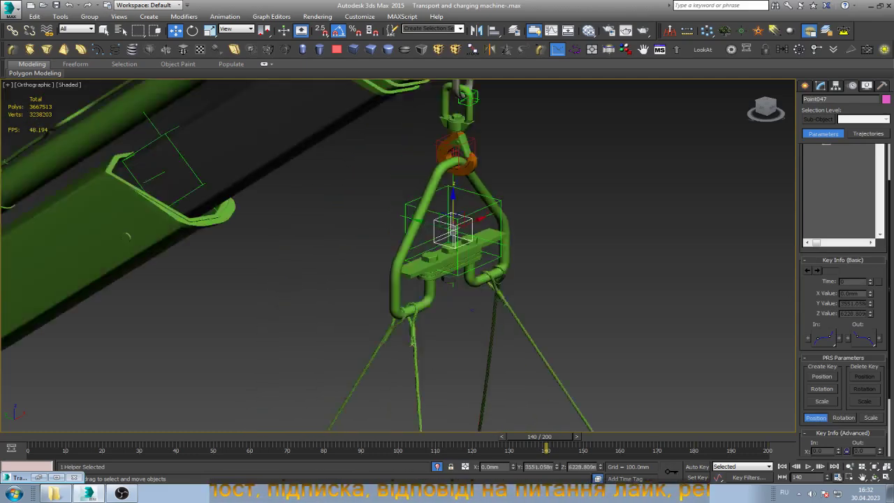
scroll(491, 268, "down", 3)
scroll(493, 211, "up", 8)
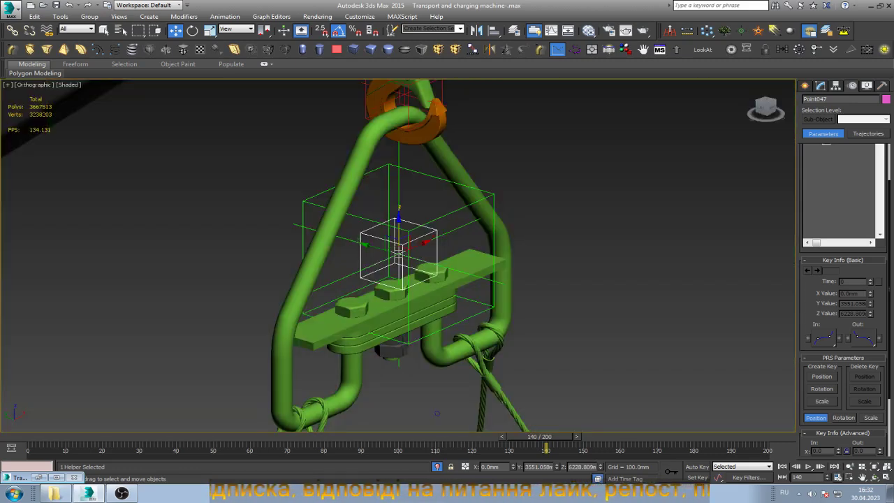
scroll(533, 290, "down", 3)
scroll(485, 121, "up", 3)
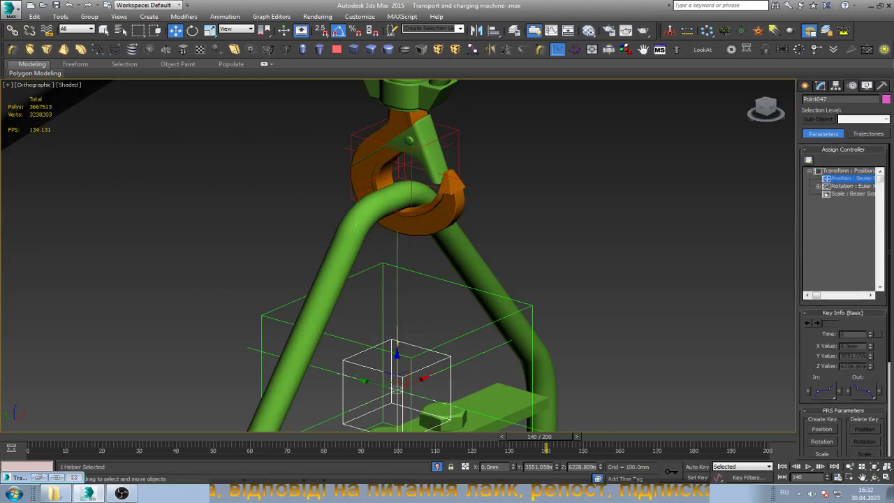
- Constrain Point047 to Point045 with Keep Initial Offset, then scrub frames 140–147
left_click(808, 160)
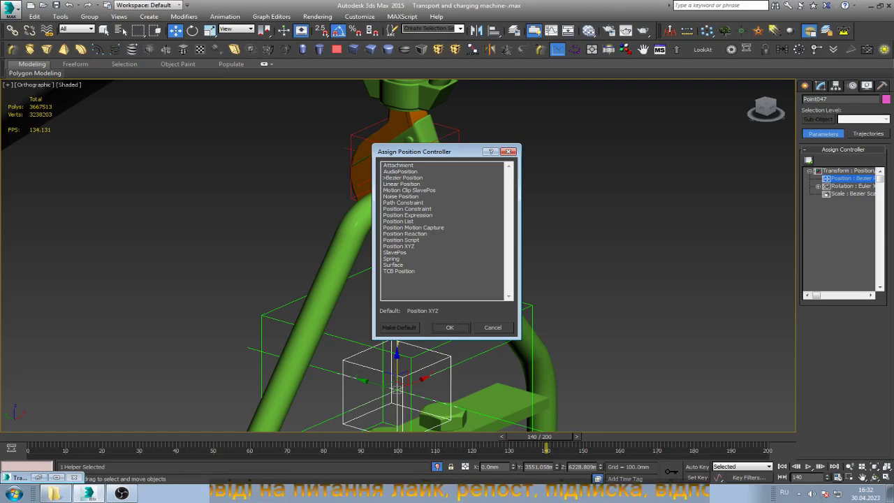
left_click(408, 209)
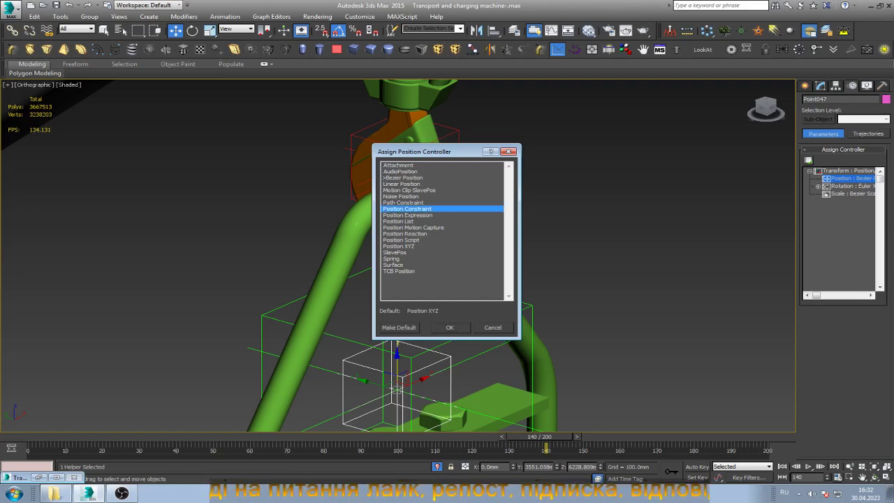
left_click(450, 327)
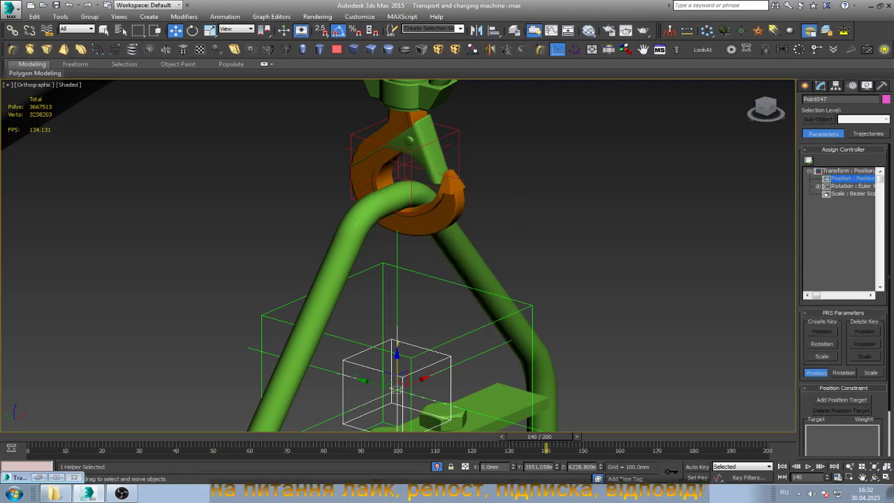
left_click(842, 400)
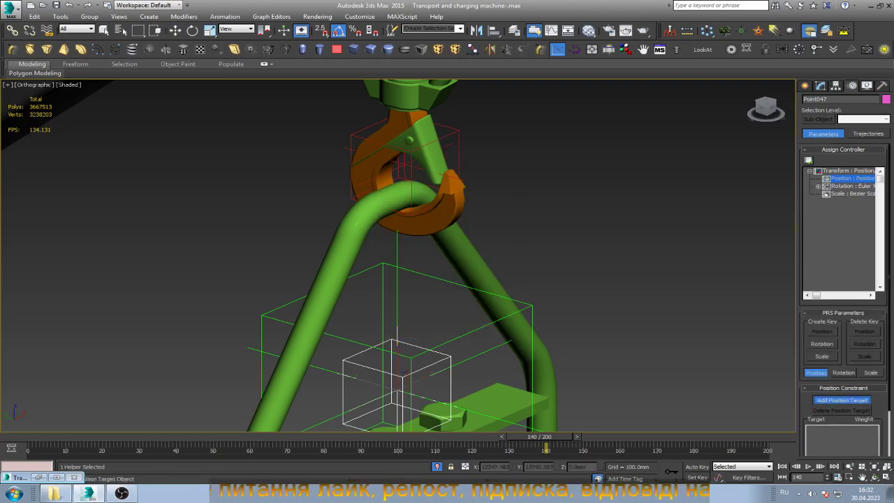
left_click(395, 364)
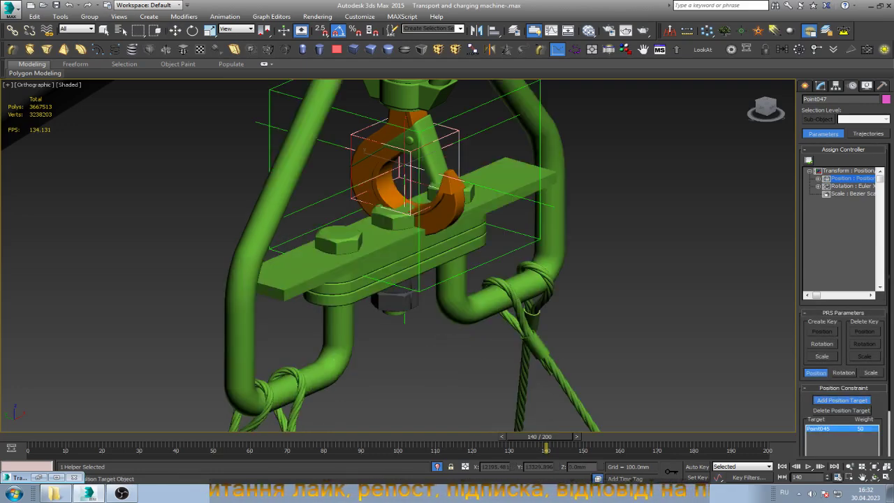
scroll(842, 349, "down", 2)
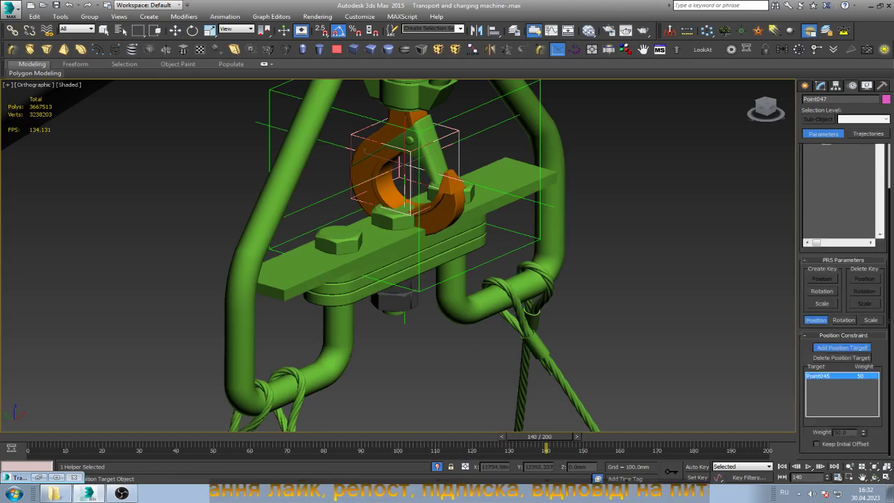
left_click(817, 444)
right_click(549, 234)
left_click(549, 234)
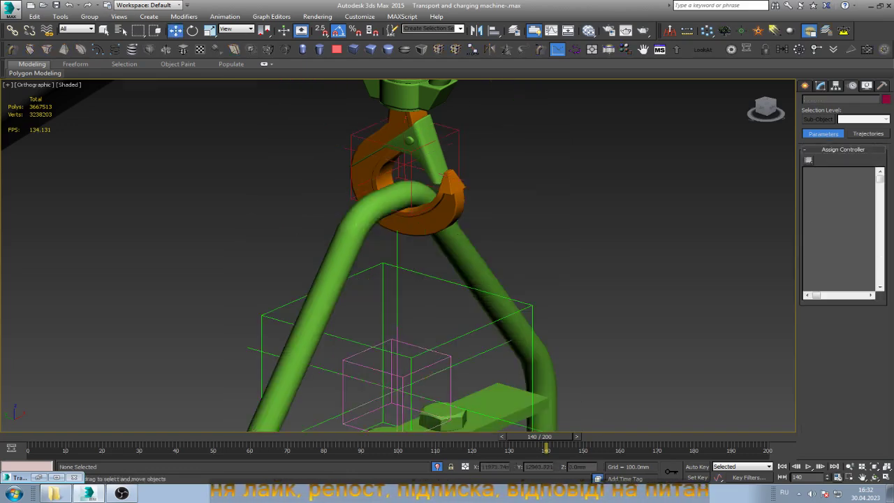
scroll(549, 234, "down", 5)
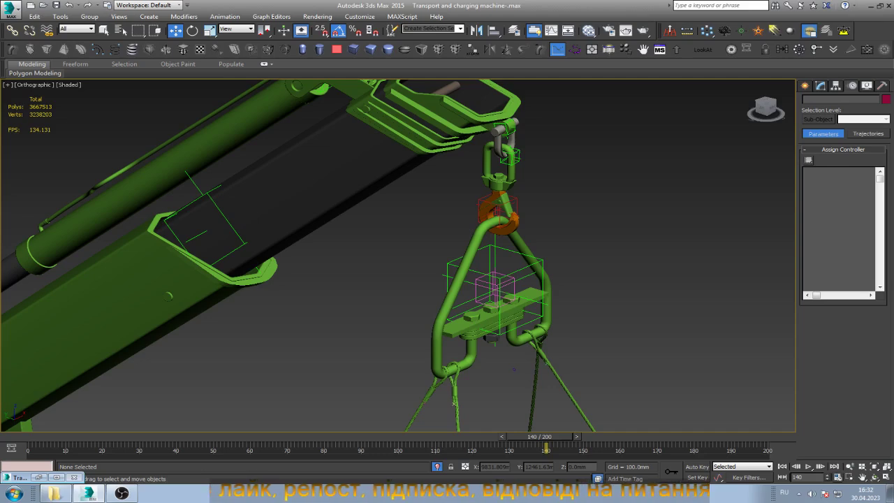
mouse_move(538, 437)
left_mouse_down()
mouse_move(754, 436)
mouse_move(590, 437)
left_mouse_up()
- Scrub the timeline between frames 140 and 175 and select the hook helper Point046
key("w")
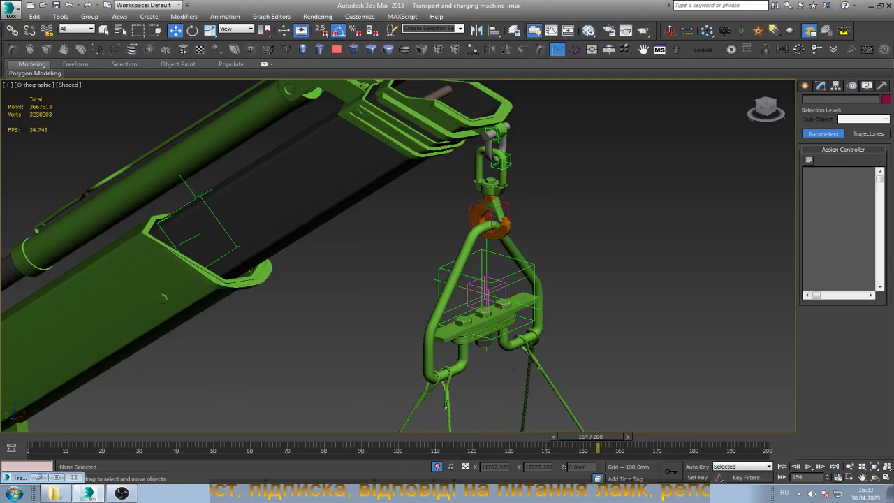
left_click(514, 368)
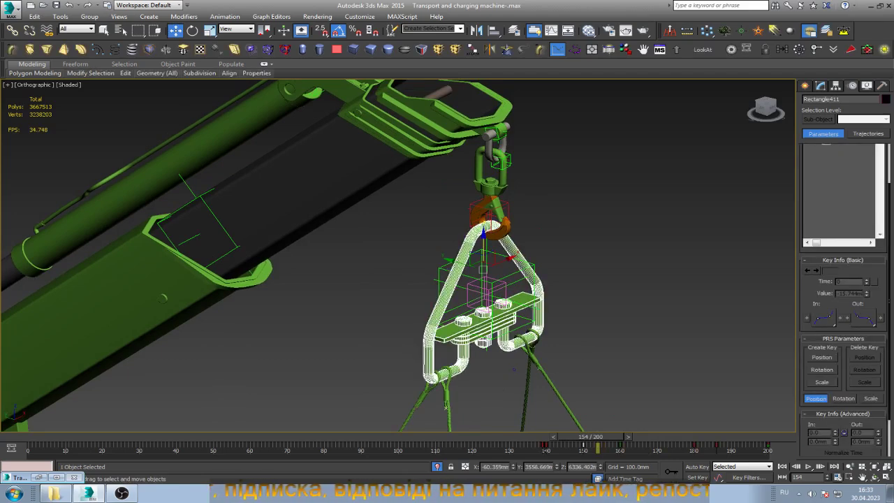
key("comma")
key("comma")
key("comma")
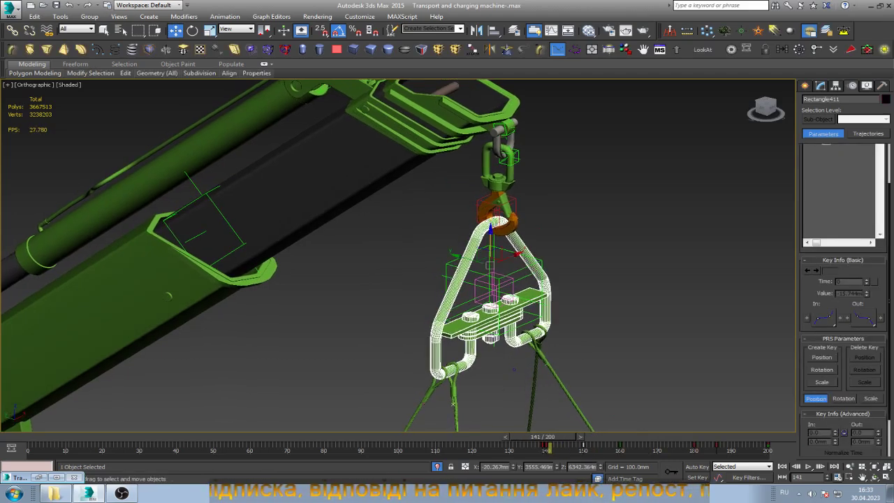
key("comma")
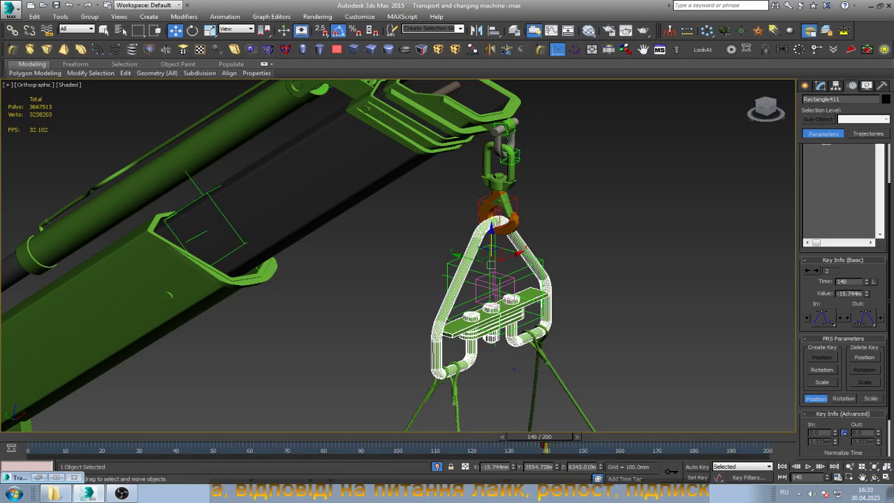
left_click_drag(539, 437, 658, 437)
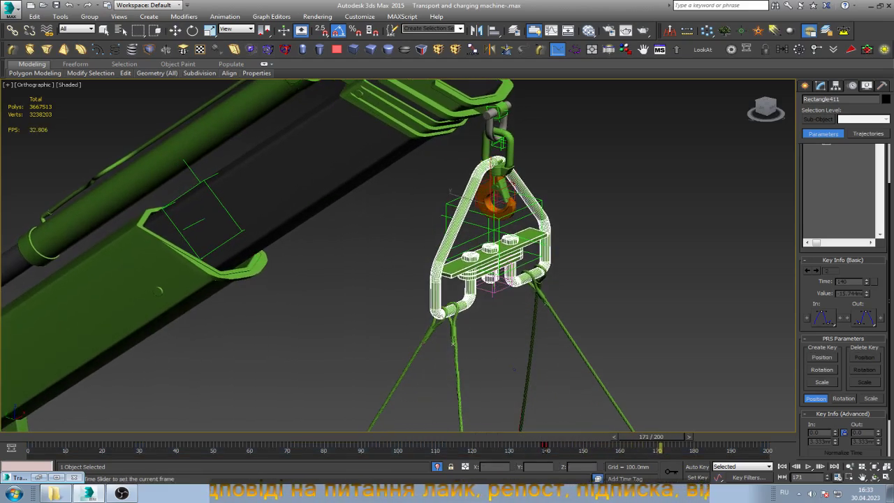
left_click_drag(658, 437, 675, 437)
key("w")
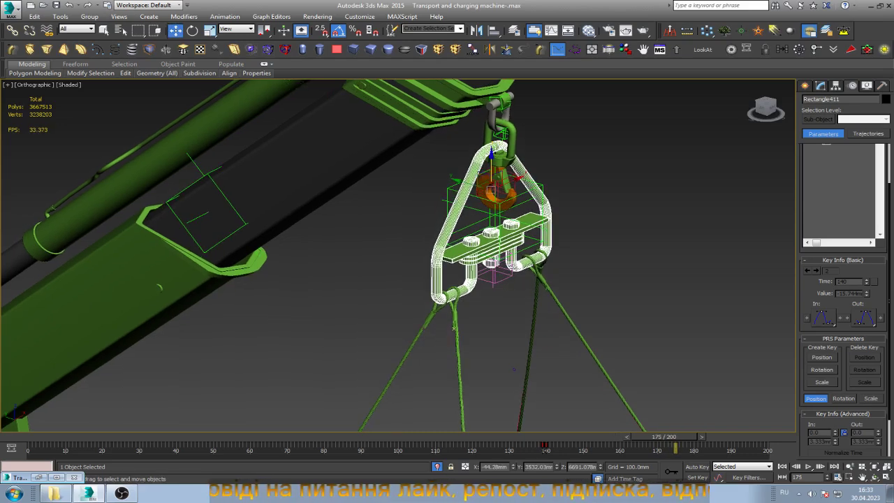
left_click(447, 201)
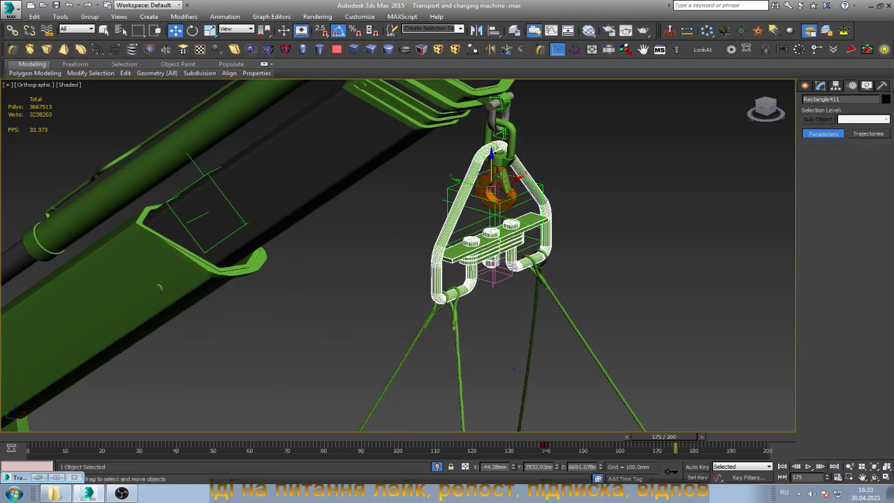
mouse_move(676, 437)
left_mouse_down()
mouse_move(731, 437)
mouse_move(620, 442)
left_mouse_up()
key("w")
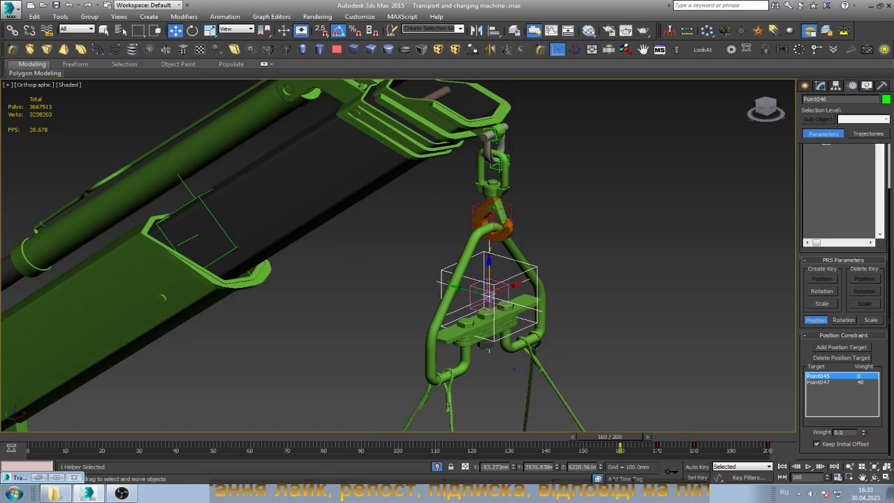
- Replace Point046's old position targets with Point045 and turn off Keep Initial Offset
left_click(841, 357)
left_click(841, 358)
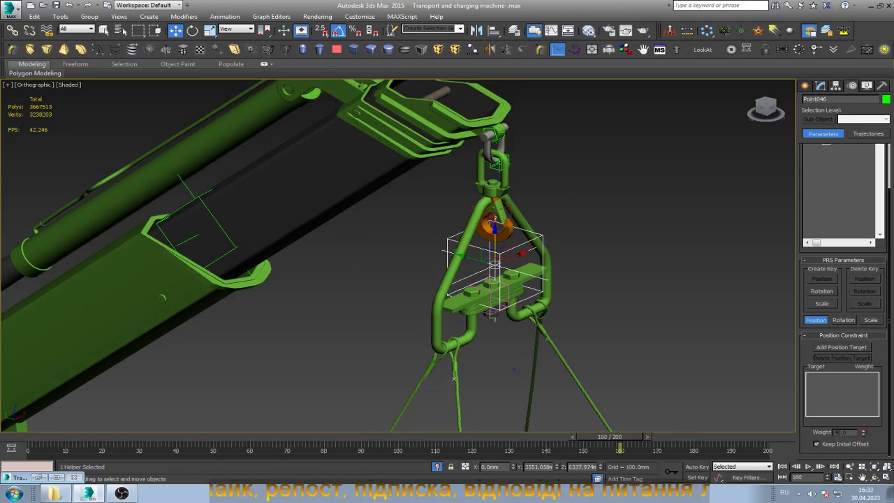
left_click(842, 347)
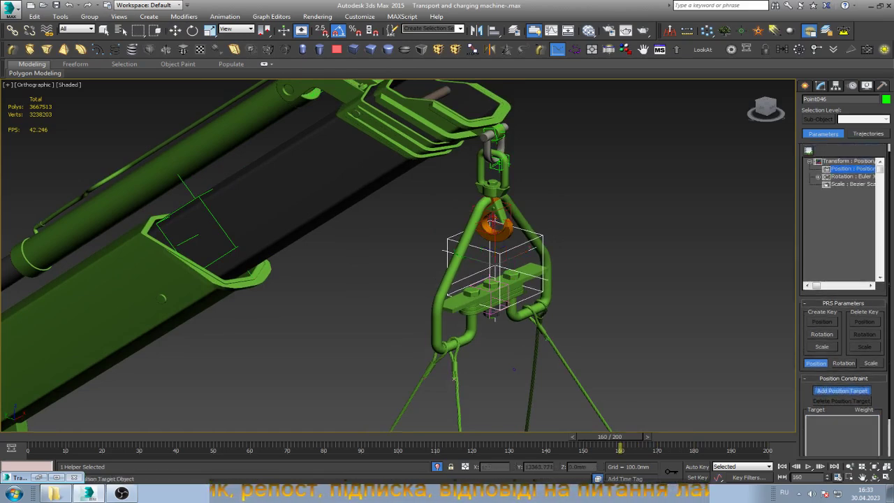
scroll(491, 201, "up", 5)
left_click(498, 279)
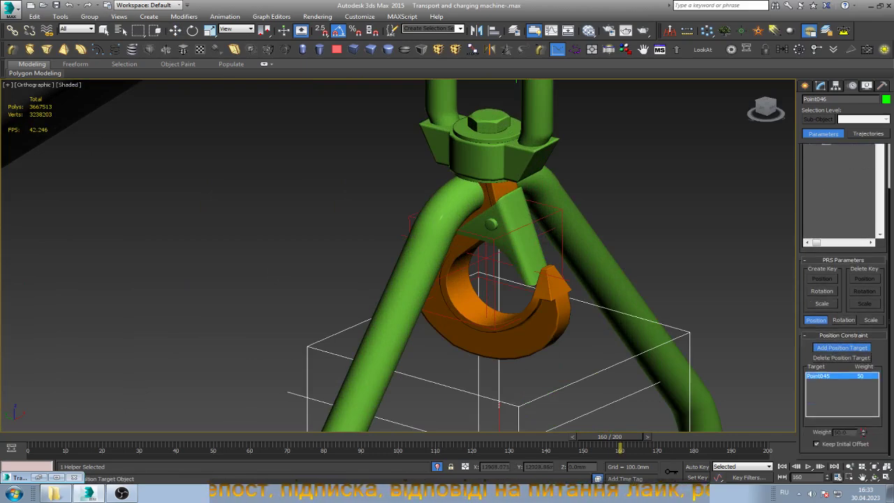
left_click(817, 443)
key("w")
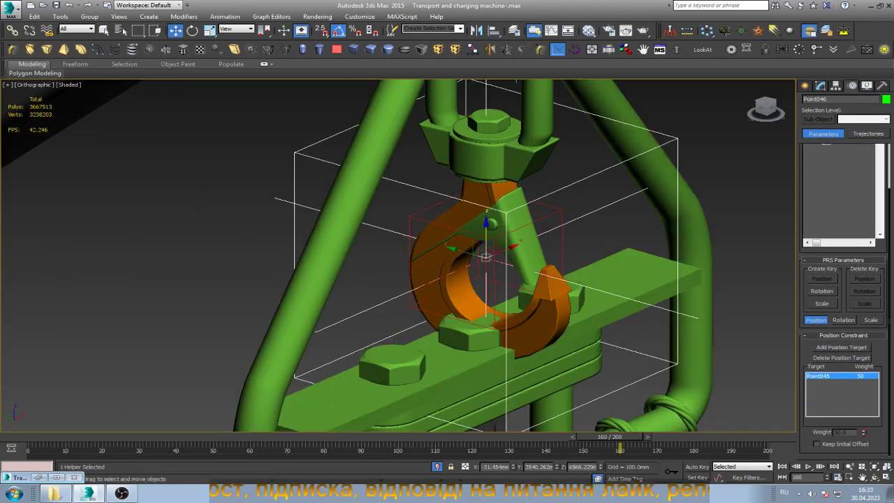
- Scrub the animation between frames 199 and 164 to check the lift
scroll(492, 220, "down", 8)
scroll(492, 220, "down", 2)
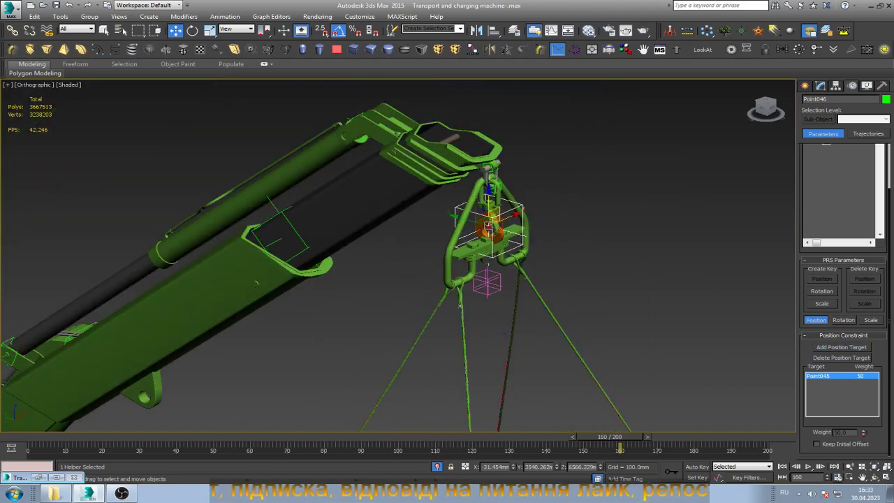
left_click_drag(610, 437, 750, 437)
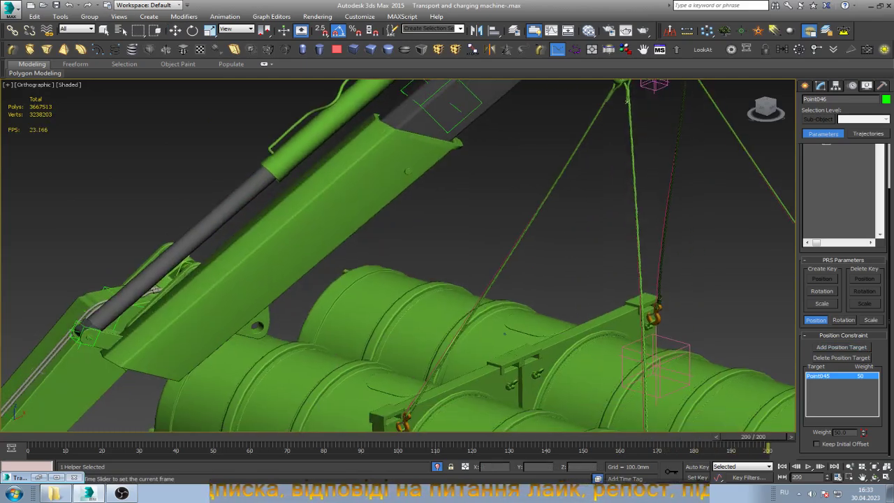
mouse_move(751, 436)
left_mouse_down()
mouse_move(529, 437)
mouse_move(539, 436)
left_mouse_up()
key("w")
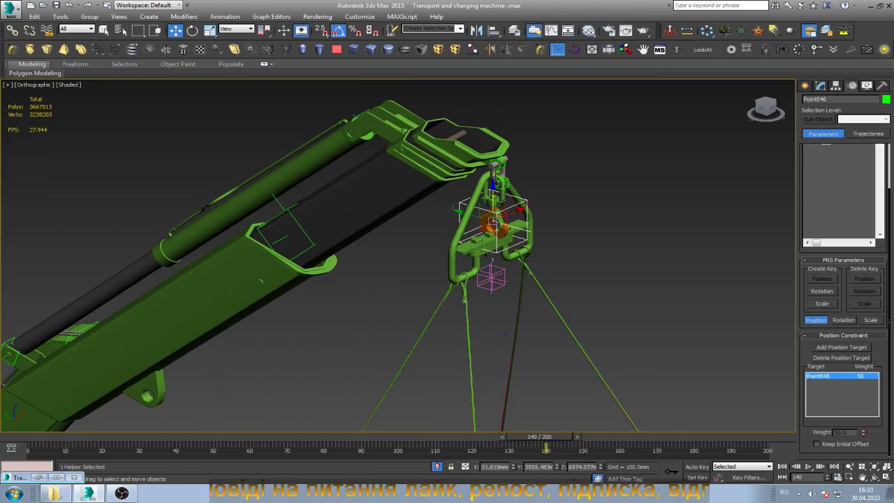
- Select the lifting beam frame Rectangle411 and drag it down on Z under the hook
left_click(492, 222)
left_click(491, 222)
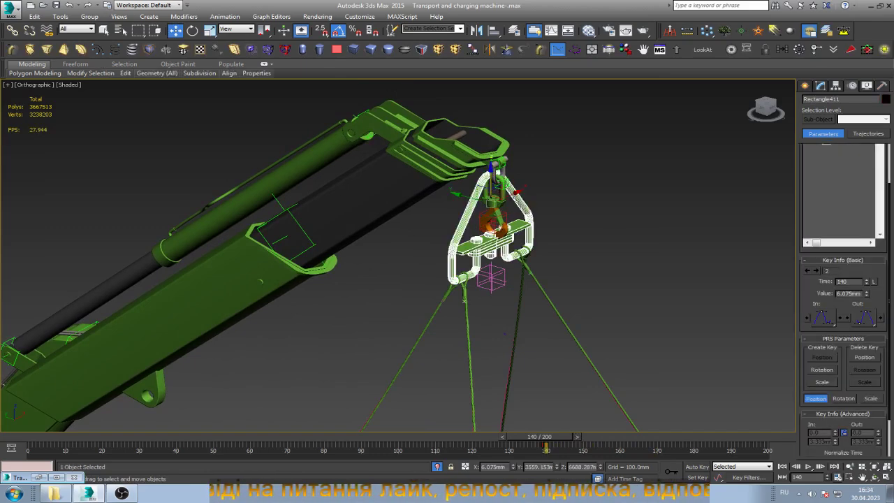
scroll(489, 223, "up", 5)
left_click_drag(480, 203, 480, 361)
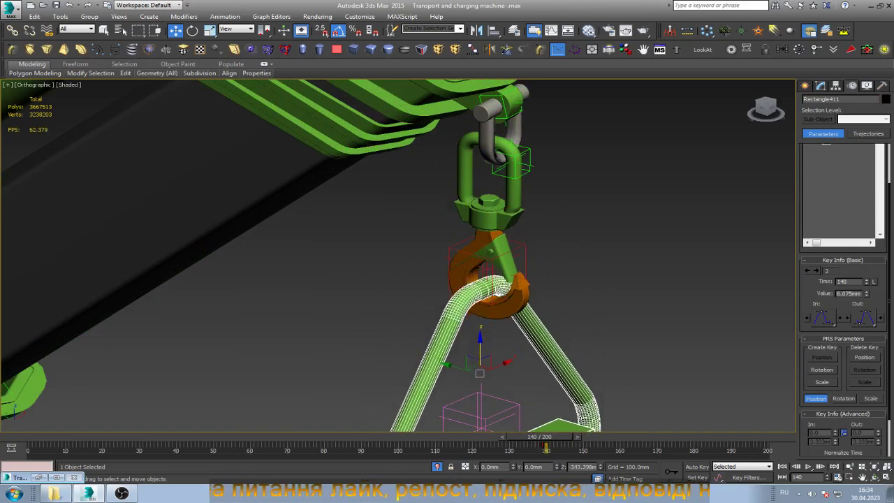
scroll(493, 279, "down", 4)
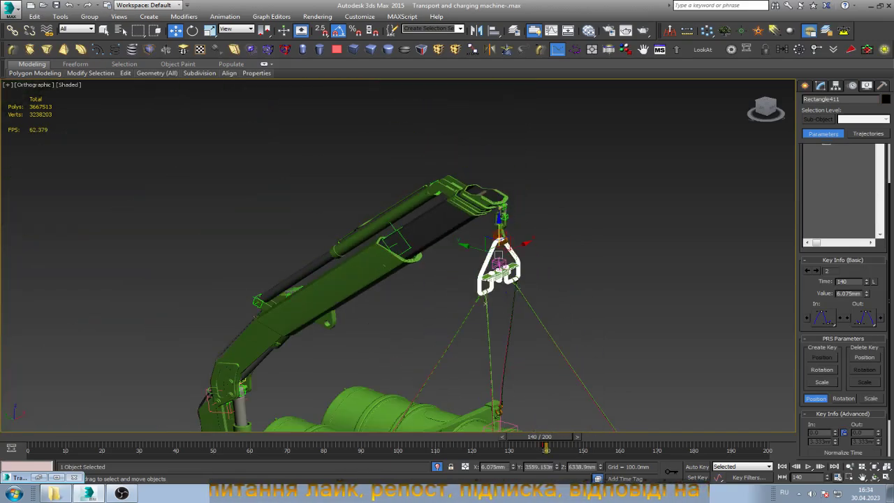
scroll(493, 280, "down", 3)
scroll(433, 294, "up", 4)
scroll(419, 293, "up", 4)
scroll(415, 287, "up", 3)
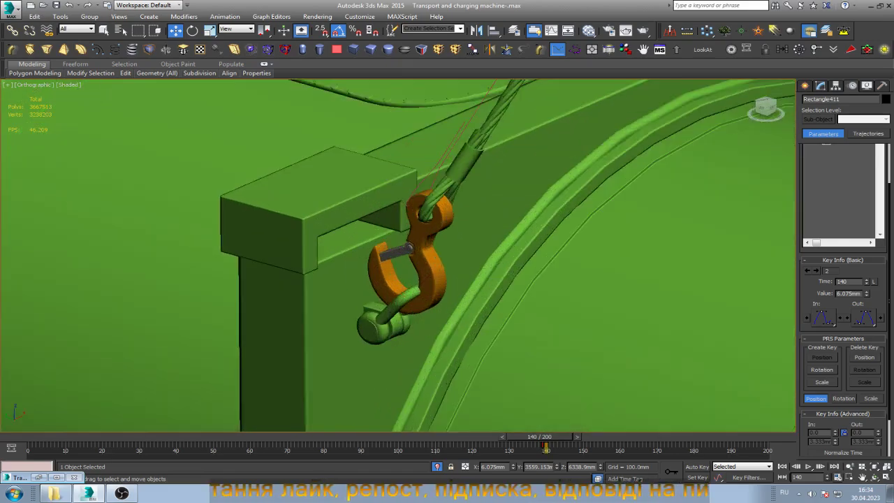
scroll(416, 287, "down", 4)
scroll(416, 286, "up", 4)
scroll(416, 286, "up", 2)
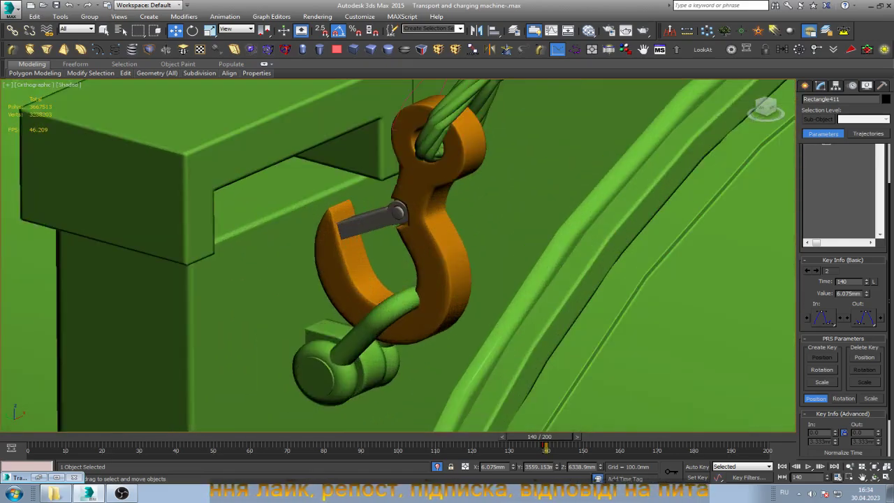
- Nudge the lifting frame down about 10 mm, check it from below, then deselect it
mouse_move(600, 467)
left_mouse_down()
mouse_move(600, 482)
mouse_move(600, 458)
left_mouse_up()
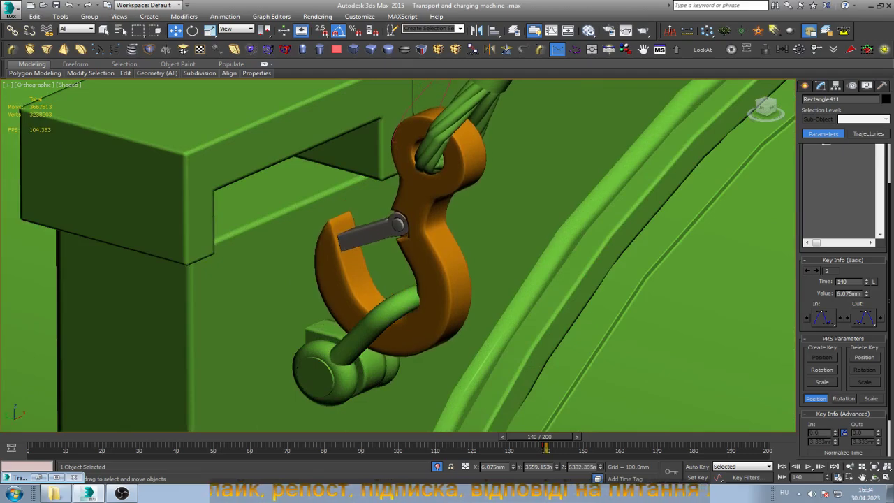
scroll(399, 256, "down", 5)
middle_click_drag(398, 256, 398, 195, "alt")
scroll(399, 256, "up", 4)
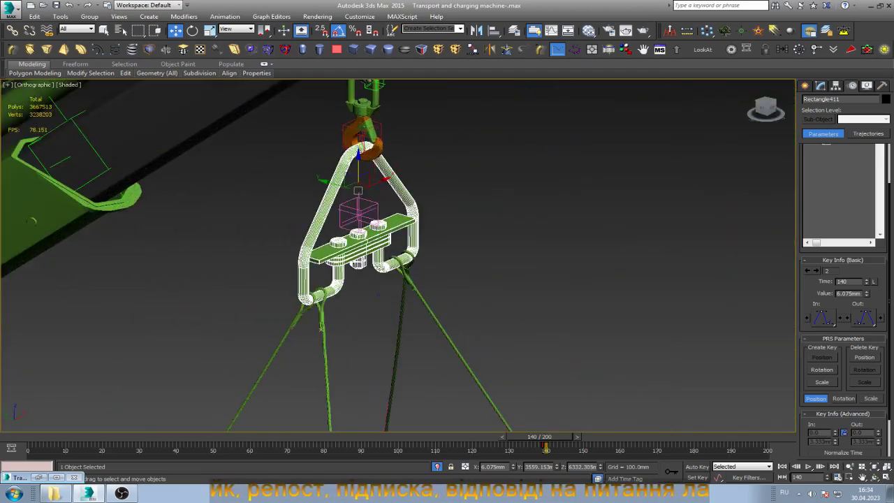
scroll(378, 295, "up", 4)
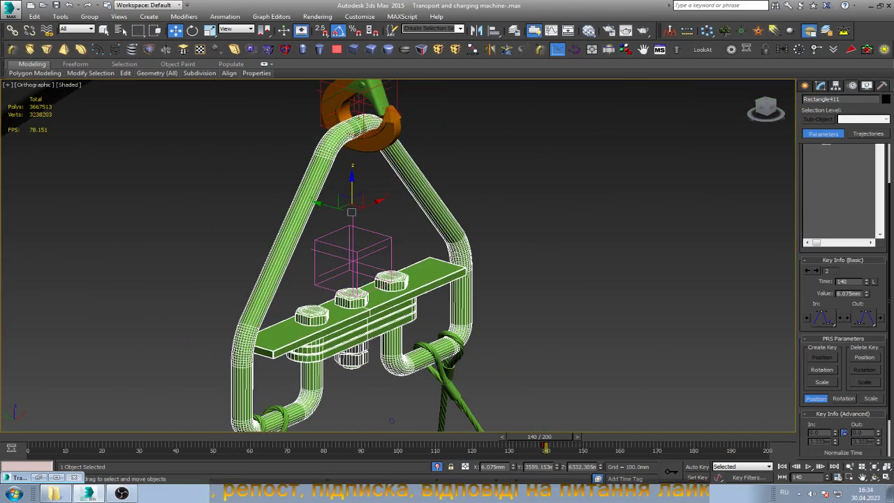
left_click(392, 420)
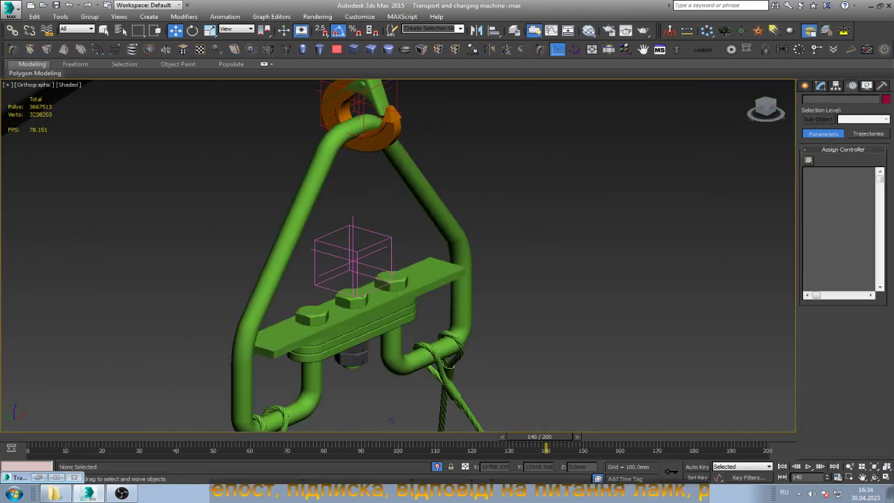
- Scrub back to frame 138, undo the last move, and abandon an attempt to link the frame
left_click_drag(545, 447, 546, 447)
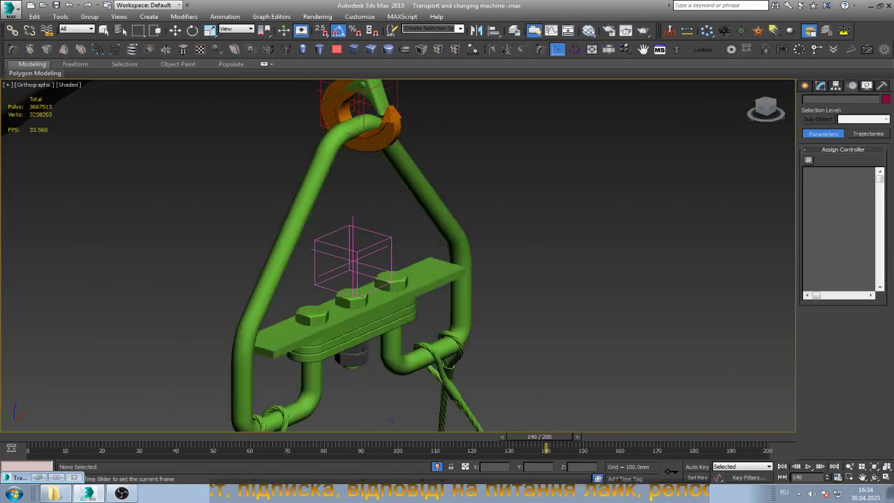
key("w")
key("ctrl+z")
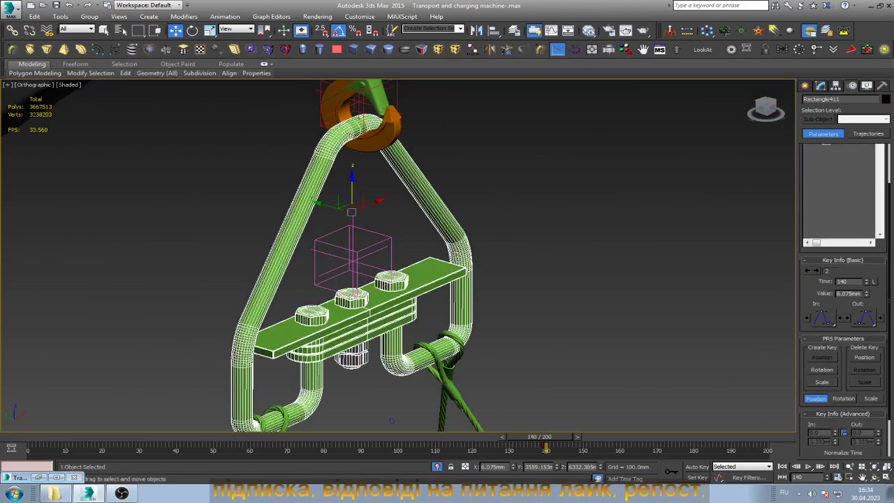
left_click(13, 30)
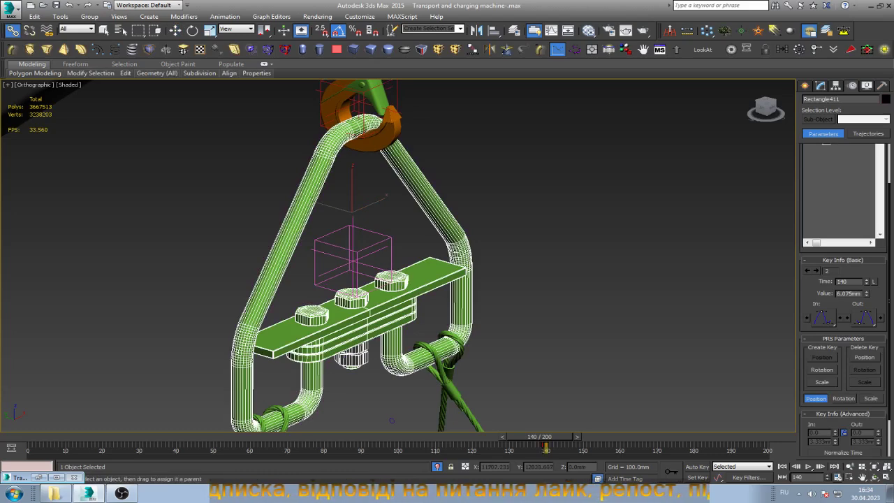
left_click_drag(355, 212, 386, 233)
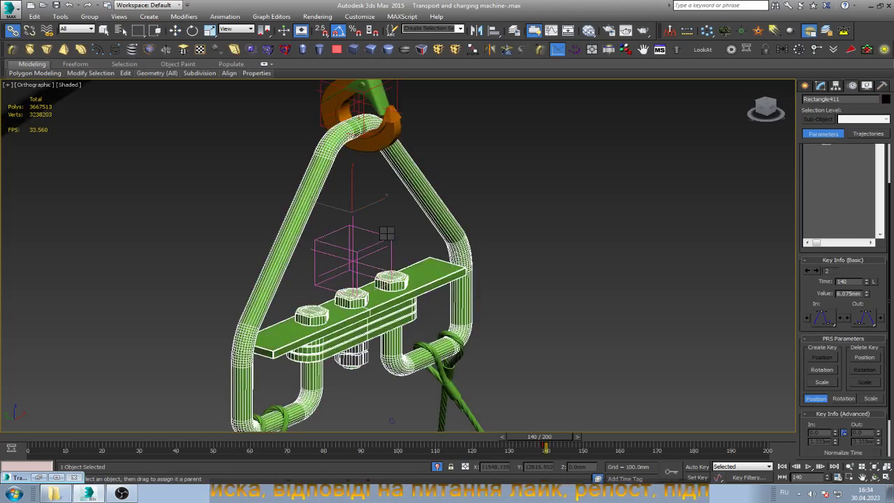
key("w")
left_click(386, 232)
scroll(377, 231, "down", 2)
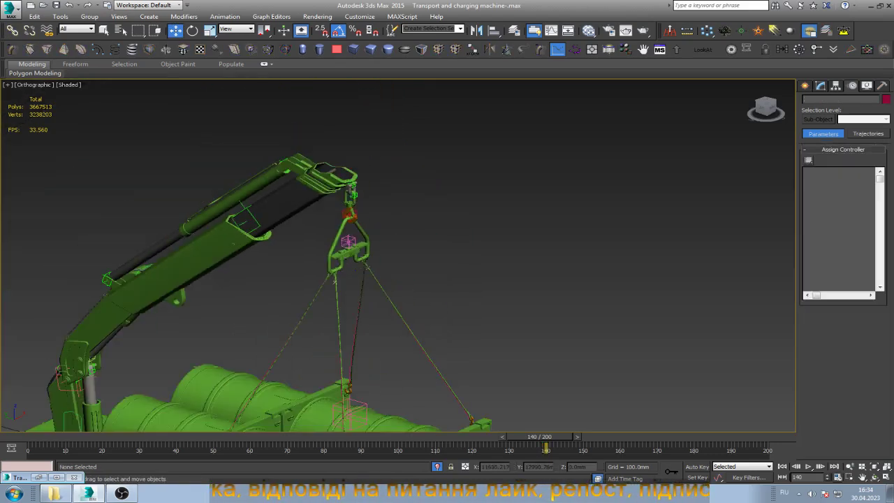
scroll(356, 223, "down", 5)
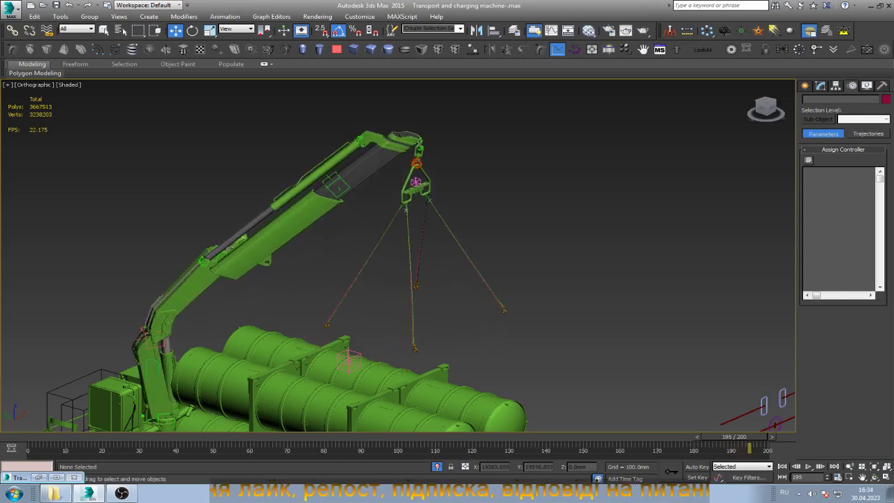
scroll(424, 143, "up", 6)
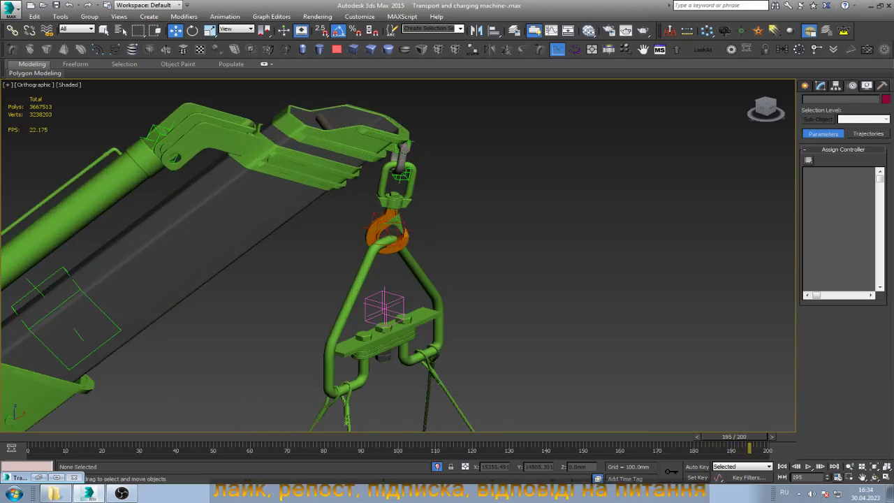
scroll(436, 181, "up", 3)
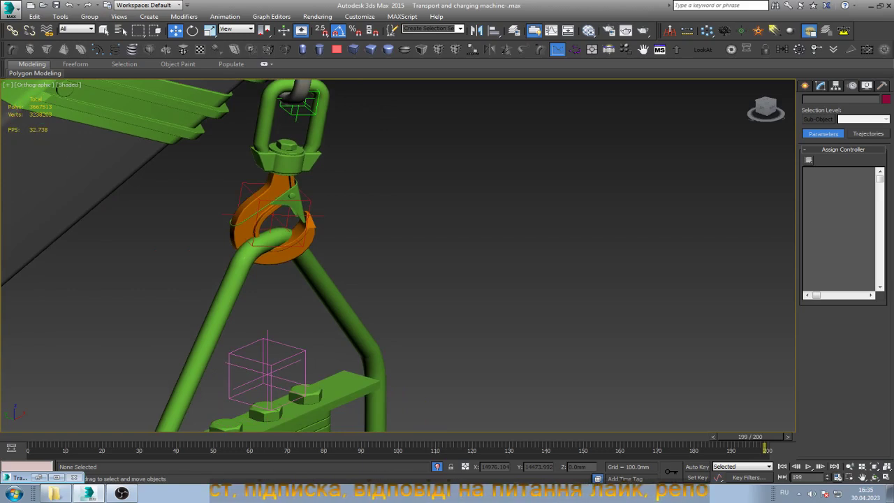
- Select hook helper Point045 and step the animation back to frame 186
left_click(273, 216)
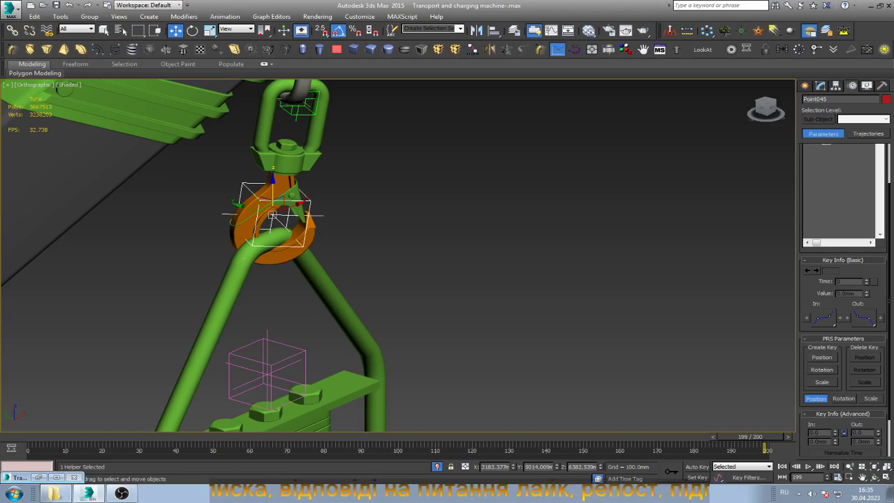
left_click_drag(766, 437, 739, 437)
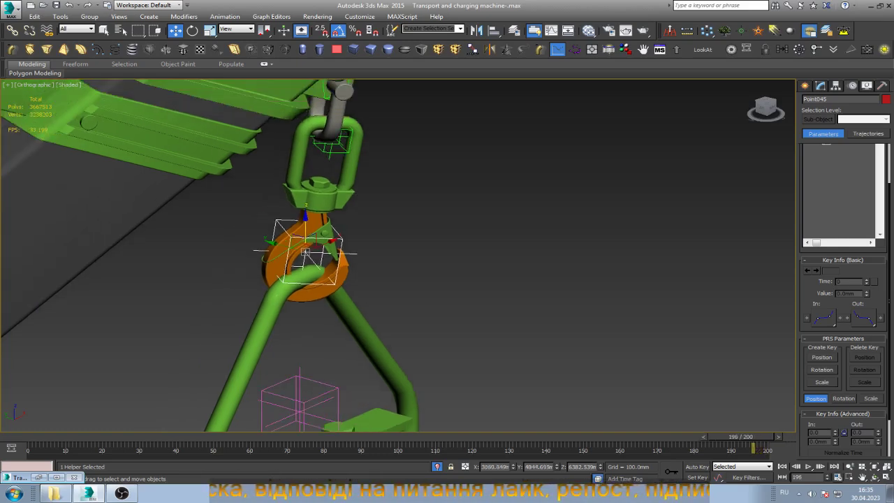
scroll(565, 185, "down", 3)
scroll(564, 185, "down", 3)
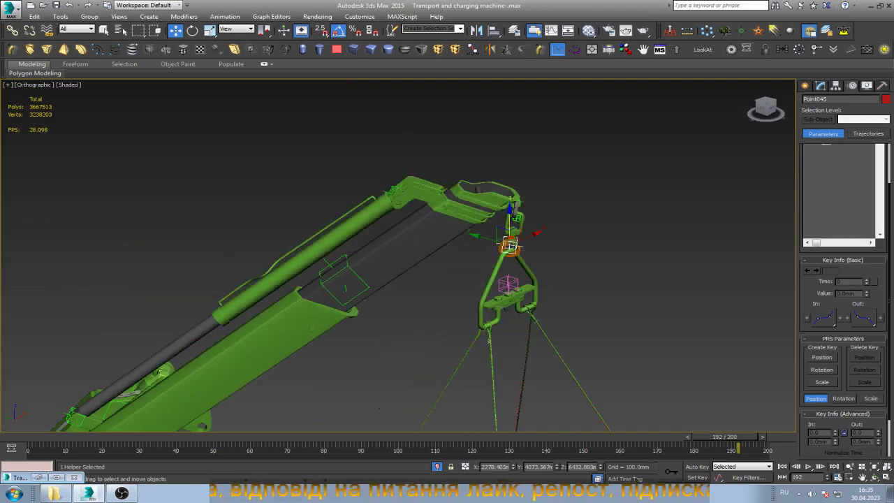
scroll(564, 185, "down", 3)
key("comma")
key("comma")
key("comma")
key("comma")
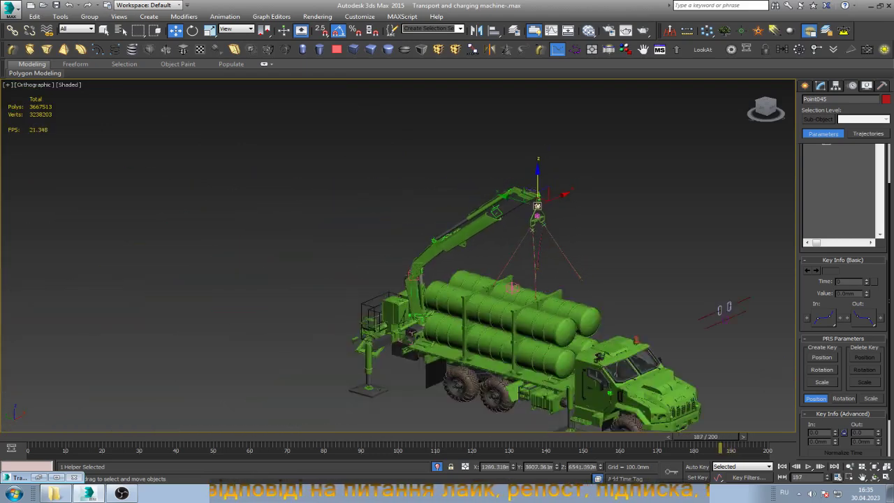
key("comma")
key("comma")
- Jump to frame 150 via the current-frame field and clear the selection
left_click(797, 477)
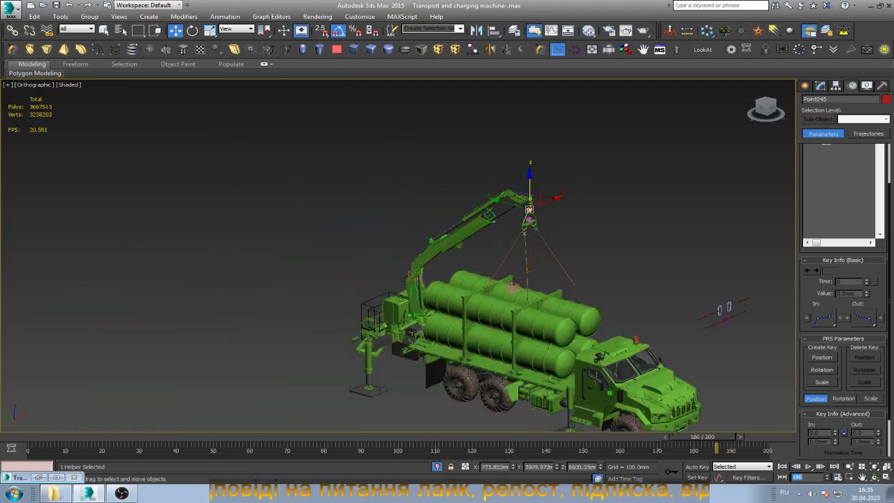
type("150")
key("Return")
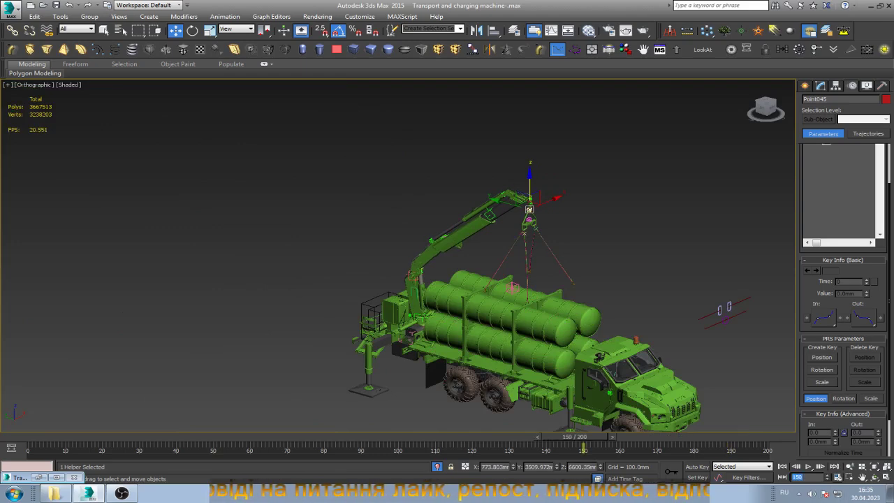
left_click(543, 270)
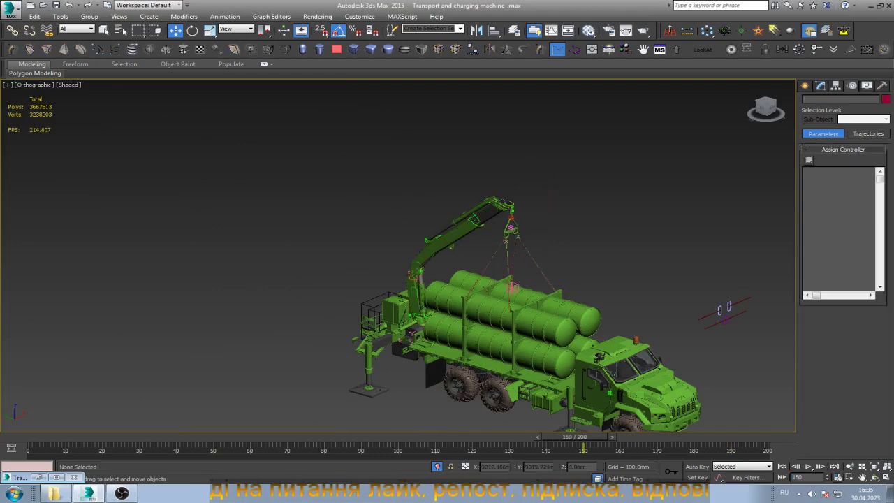
scroll(543, 270, "up", 5)
- Add hook helper Point047 as a position target of the pack's centre helper Point044
left_click(461, 305)
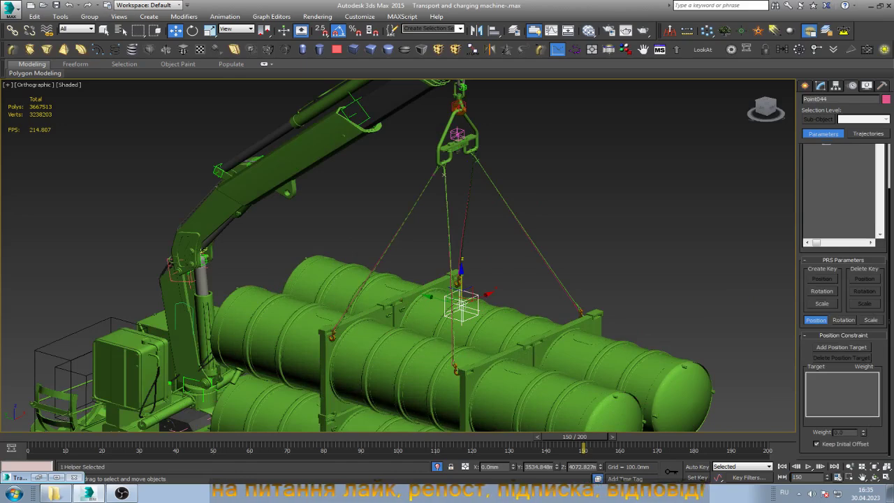
left_click(841, 347)
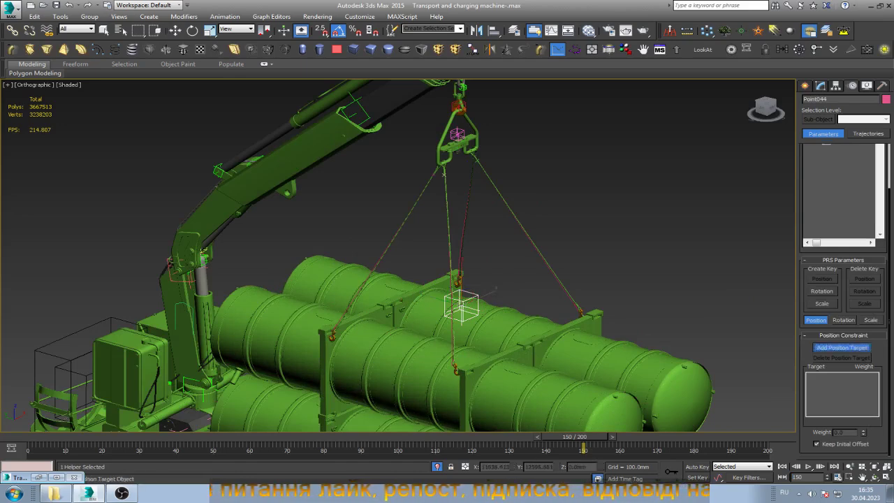
left_click(457, 132)
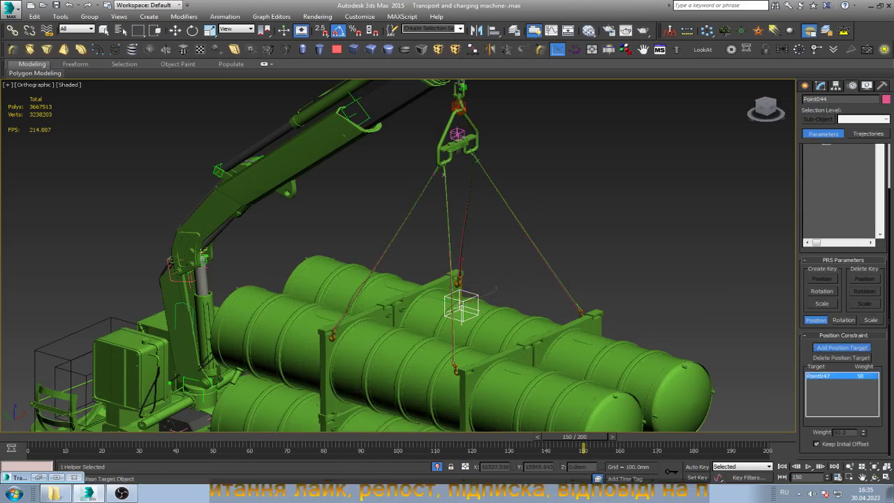
key("Escape")
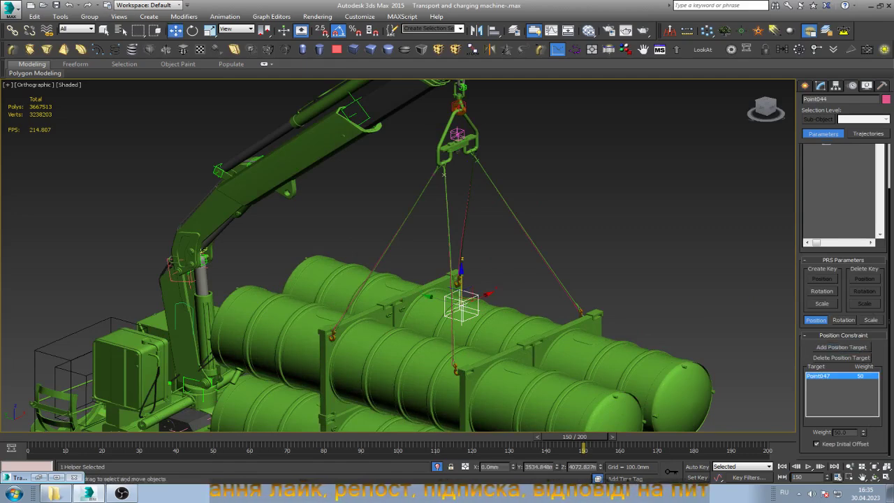
- Preview the lift at other frames, cancel a trial move, and return to frame 150
mouse_move(574, 437)
left_mouse_down()
mouse_move(768, 437)
mouse_move(510, 436)
left_mouse_up()
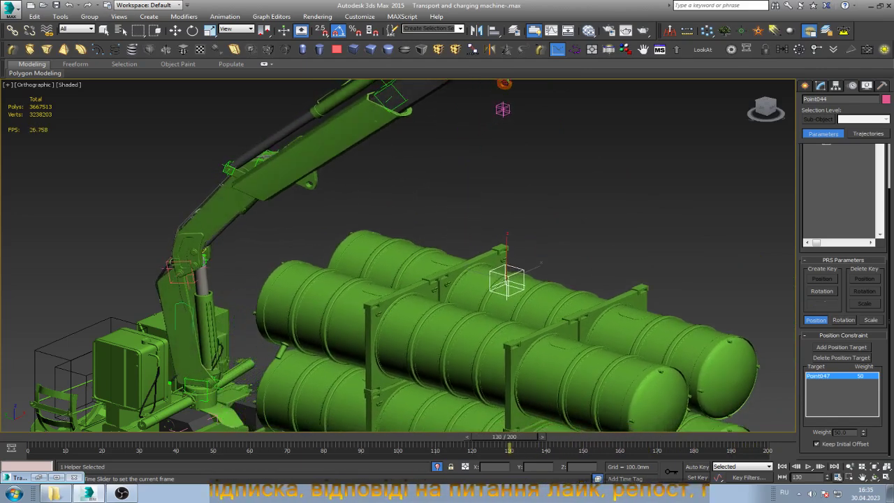
key("w")
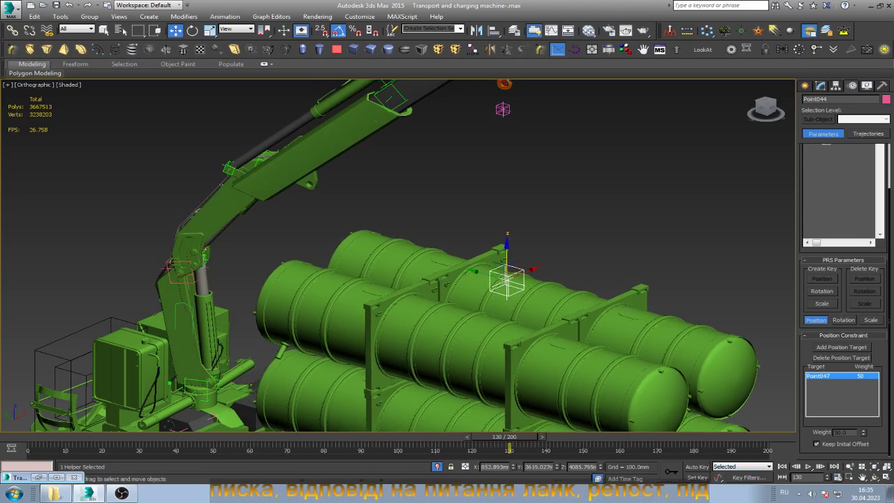
left_click_drag(507, 278, 505, 98)
right_click(505, 98)
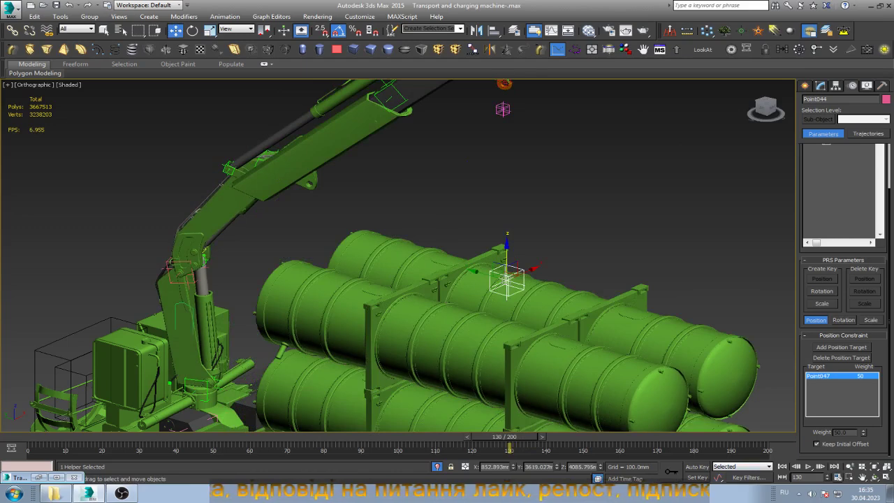
left_click(797, 477)
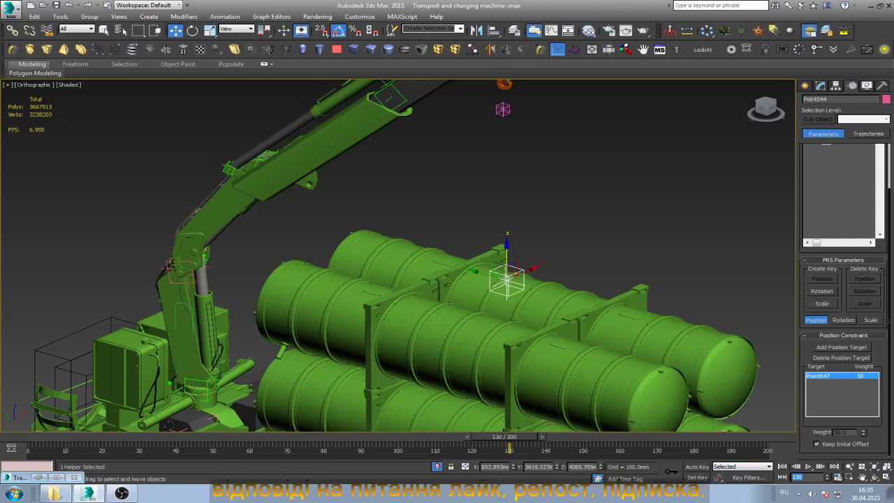
type("150")
key("Return")
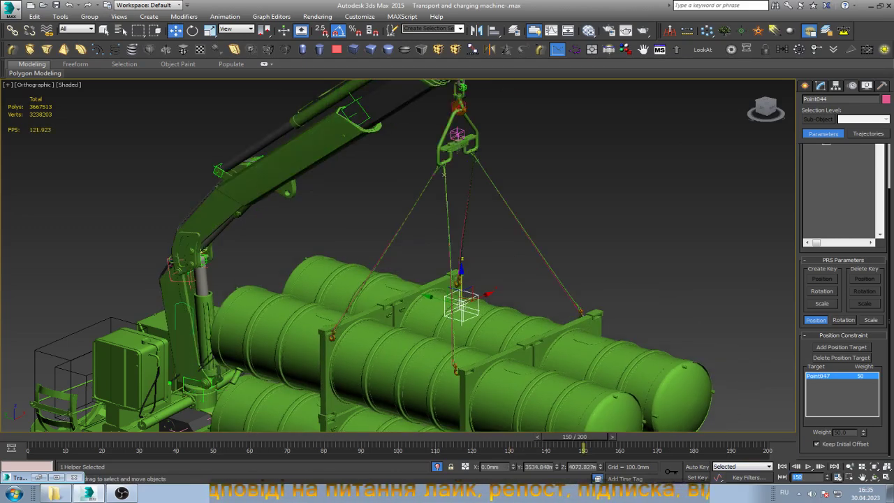
- Test-raise hook helper Point047, keep its initial offset, and preview earlier frames
left_click(457, 133)
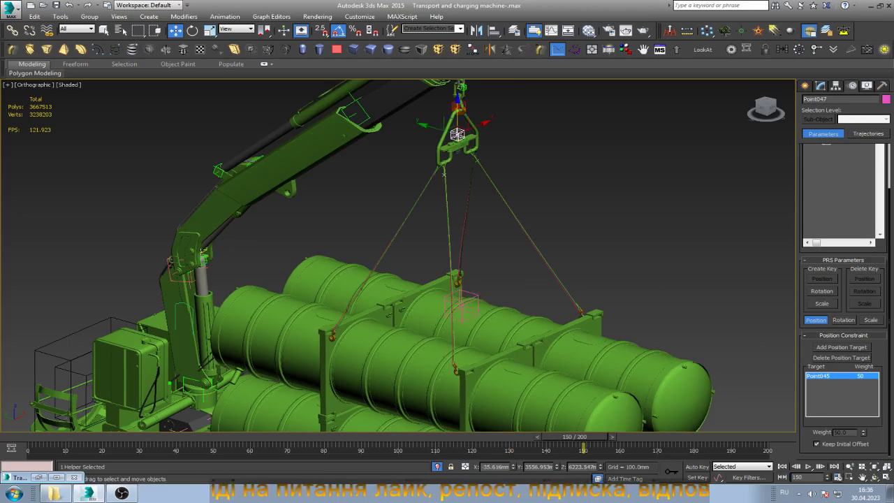
left_click_drag(457, 134, 458, 105)
left_click(817, 443)
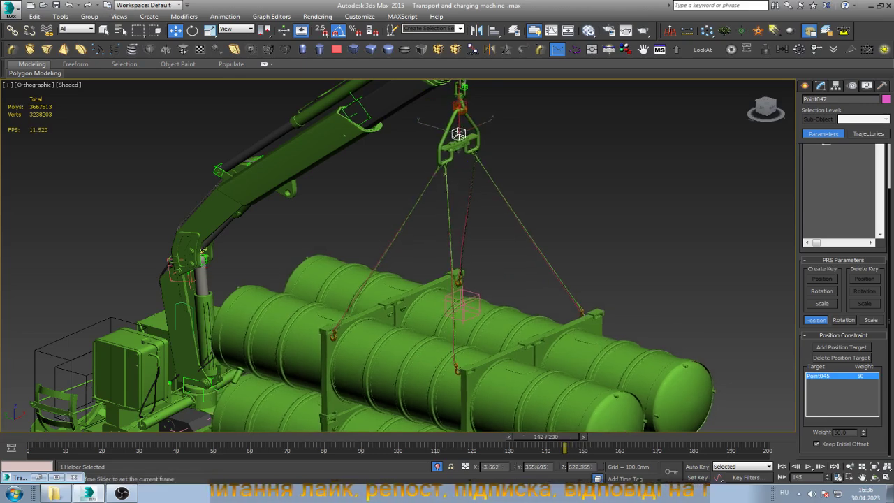
left_click_drag(583, 447, 322, 447)
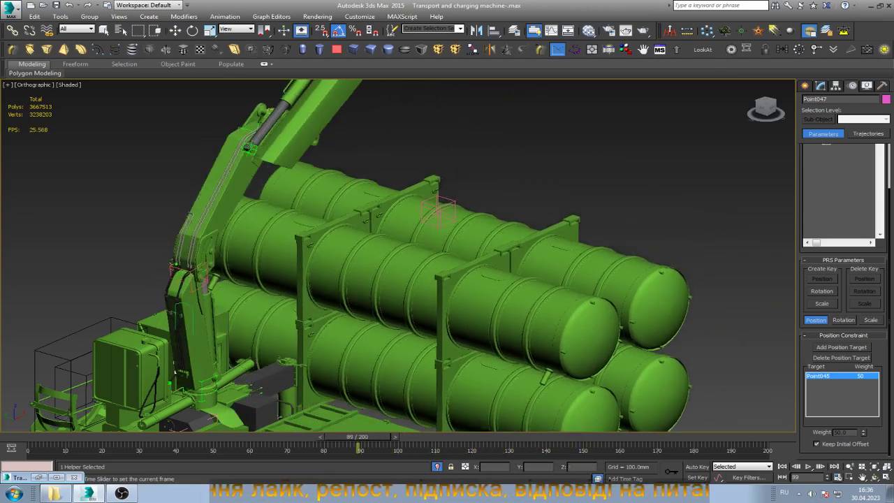
key("w")
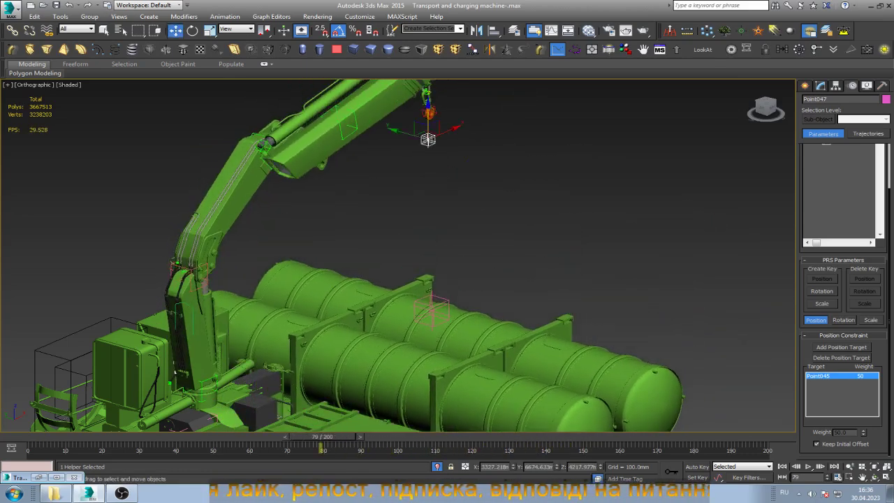
- At frame 150, select the pack's centre helper Point044 and turn on Auto Key
left_click(797, 478)
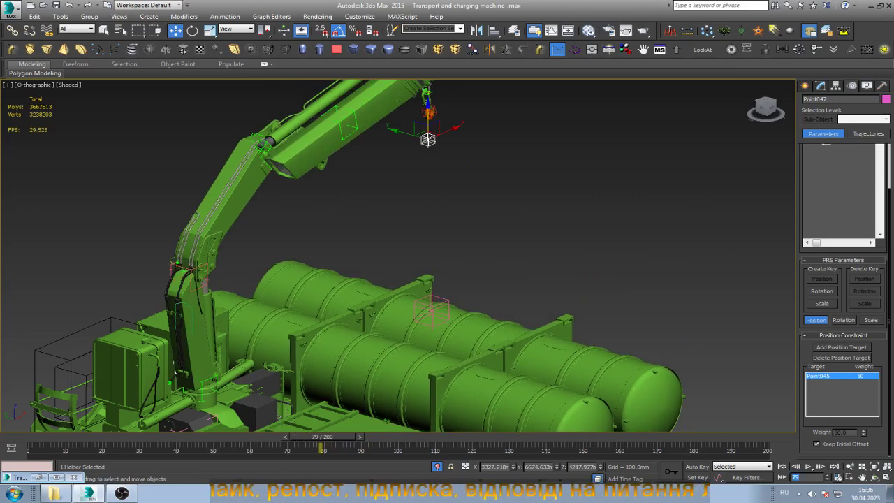
type("150")
key("Return")
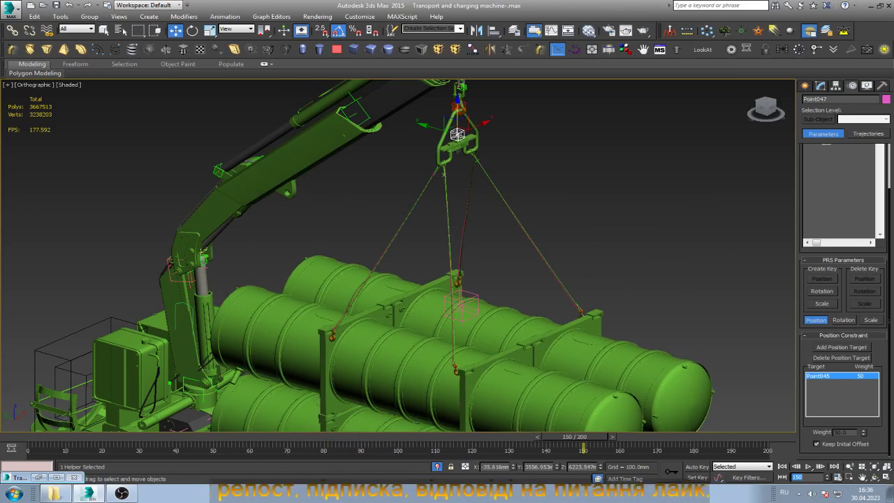
left_click(461, 306)
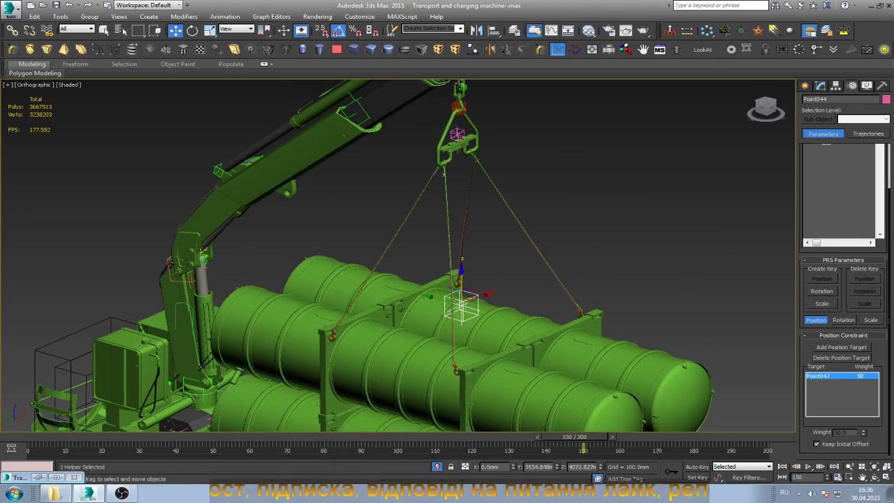
key("n")
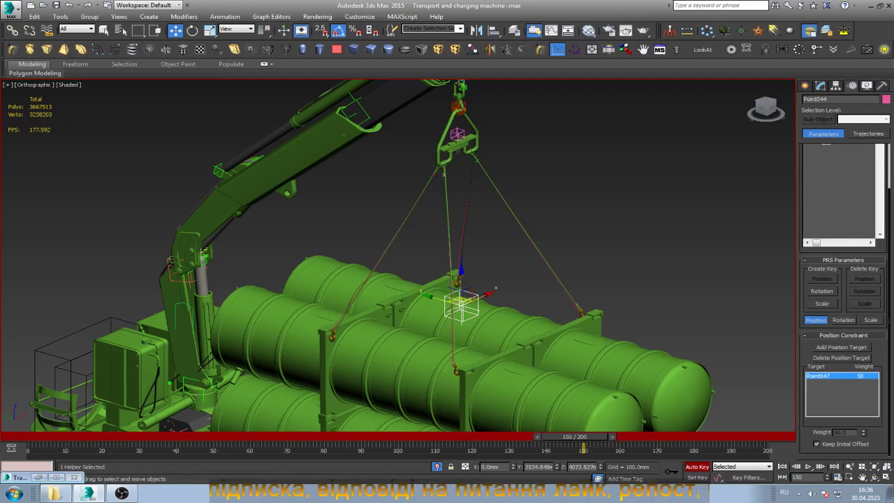
left_click(863, 477)
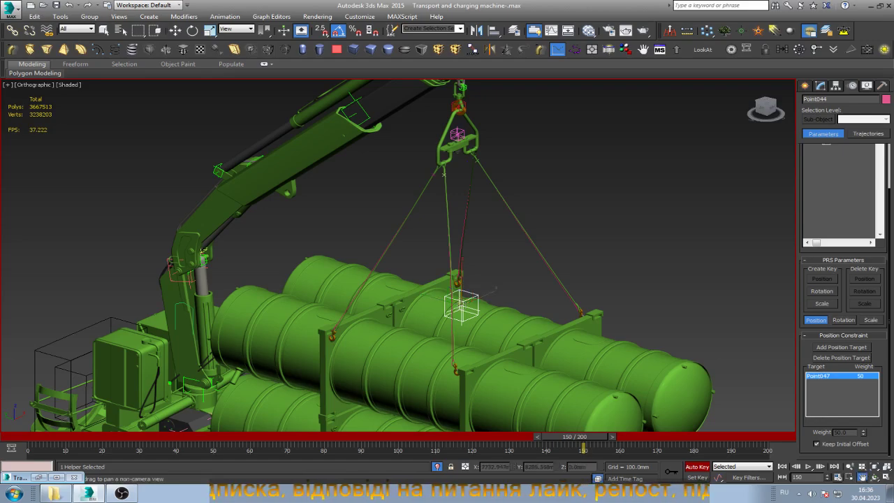
- Pan the view upward and turn Auto Key back off
left_click_drag(454, 294, 450, 246)
scroll(544, 250, "down", 3)
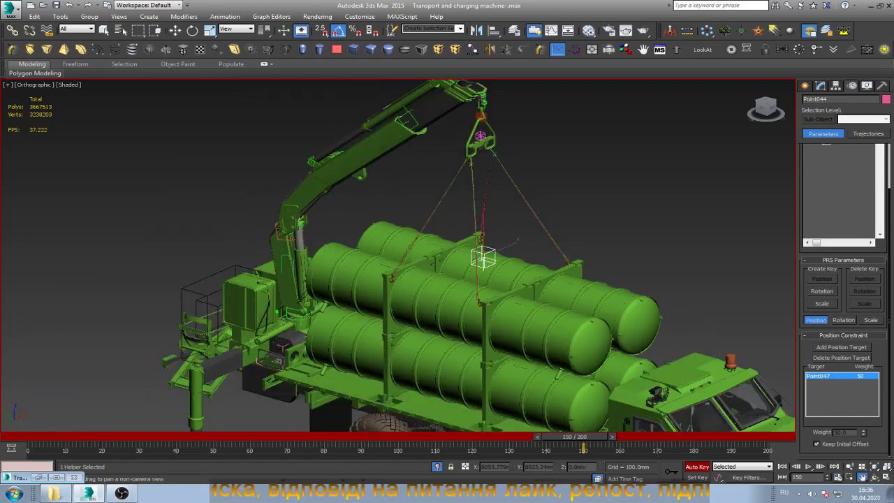
scroll(545, 255, "up", 3)
key("w")
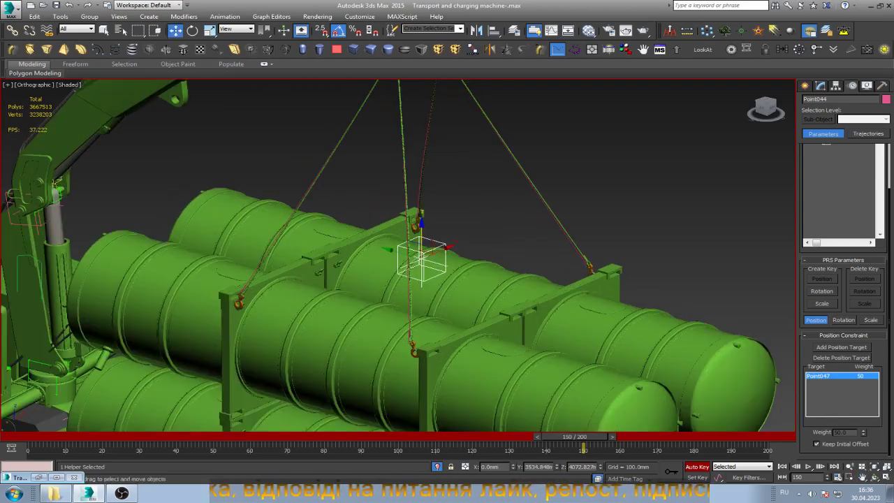
key("n")
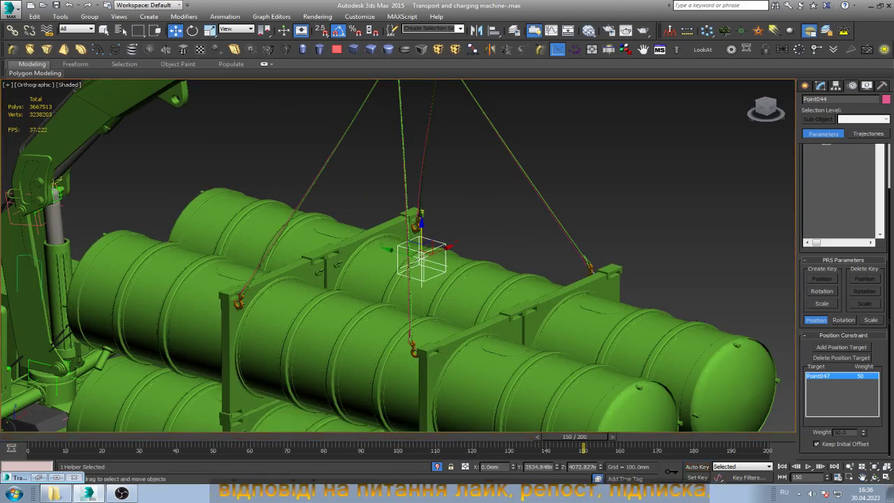
scroll(460, 252, "up", 3)
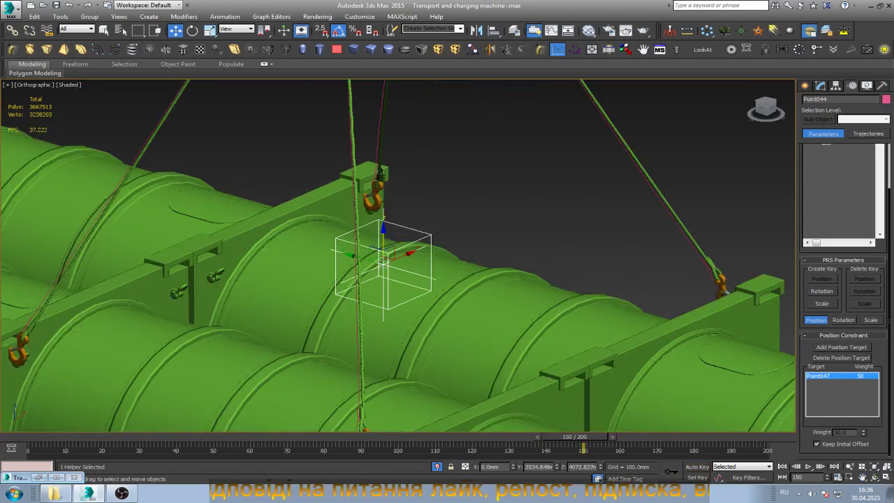
- Copy Point044 as Point048, drop its Point047 target, and give it an Euler XYZ rotation controller
key("ctrl+v")
key("Return")
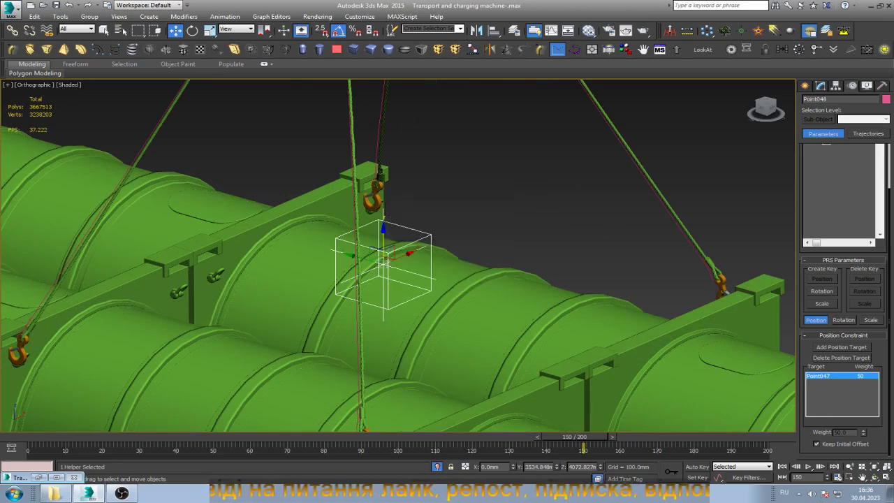
left_click(841, 357)
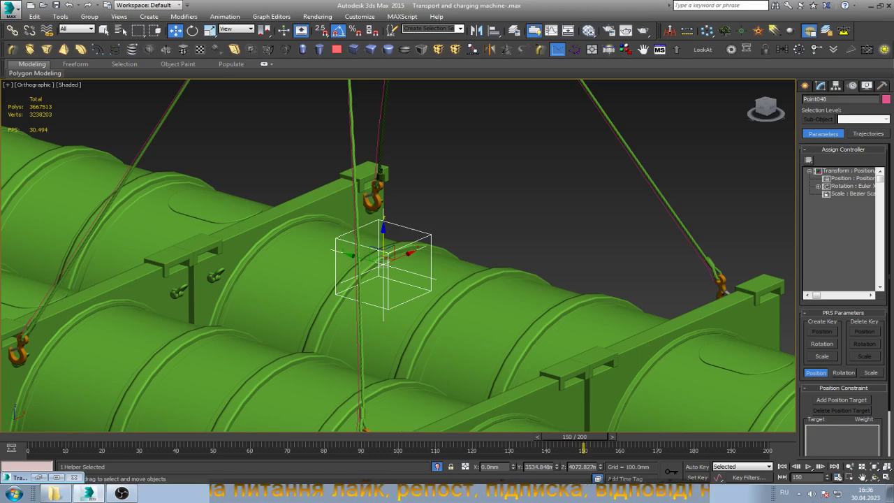
left_click(849, 186)
left_click(808, 160)
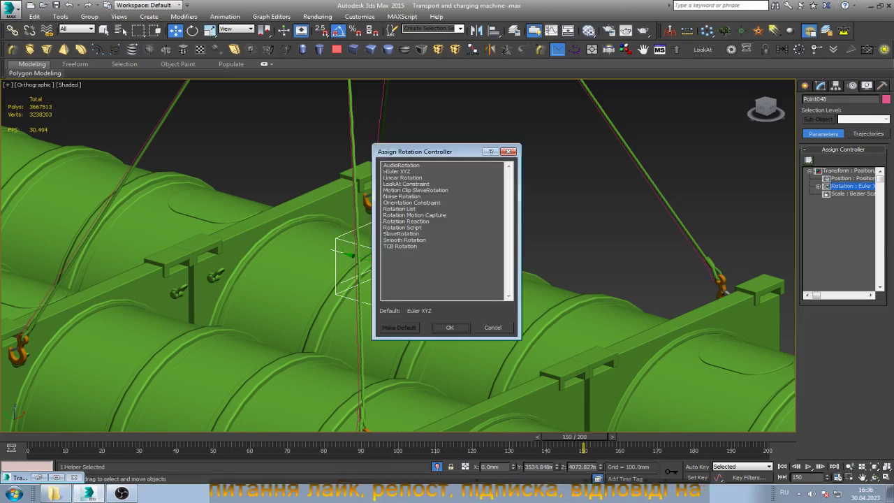
left_click(398, 171)
left_click(450, 327)
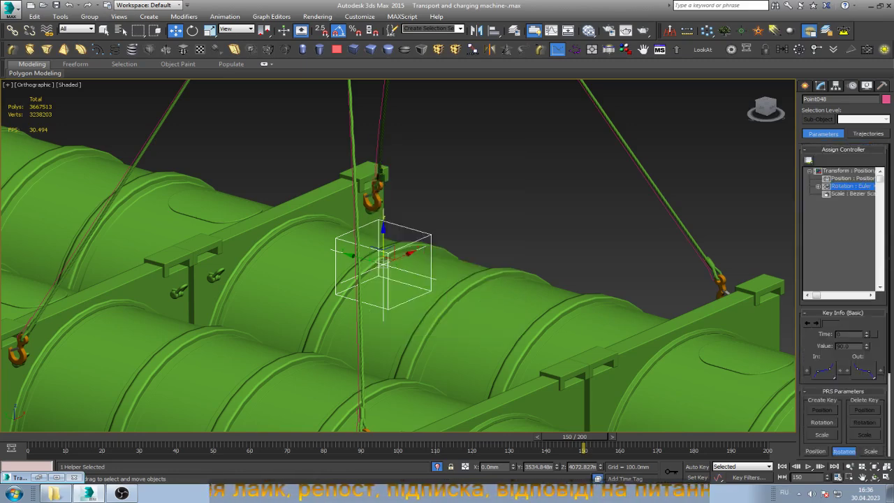
- Increase Point048's helper Size from 500 to 585 in the Modify panel
left_click(806, 85)
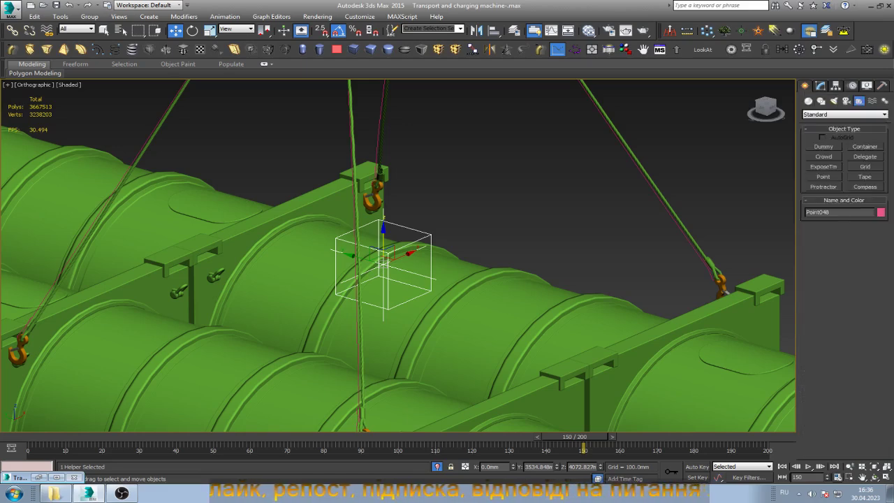
left_click(821, 85)
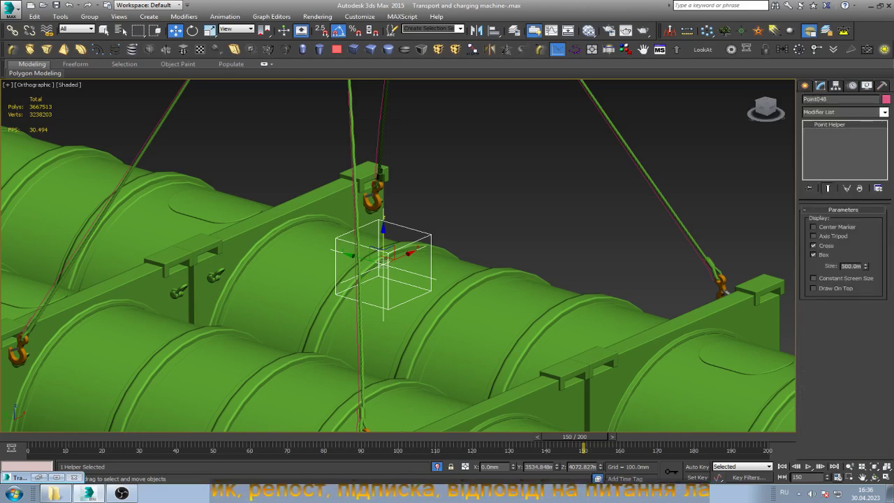
mouse_move(865, 266)
left_mouse_down()
mouse_move(866, 251)
mouse_move(865, 265)
left_mouse_up()
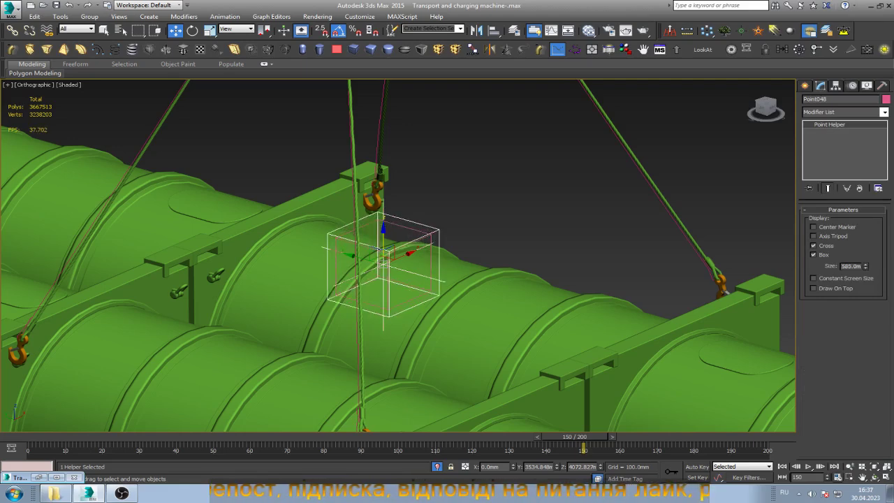
left_click(431, 265)
- Assign a Position Constraint to Point044's Position track and add targets Point047 and Point048
left_click(836, 85)
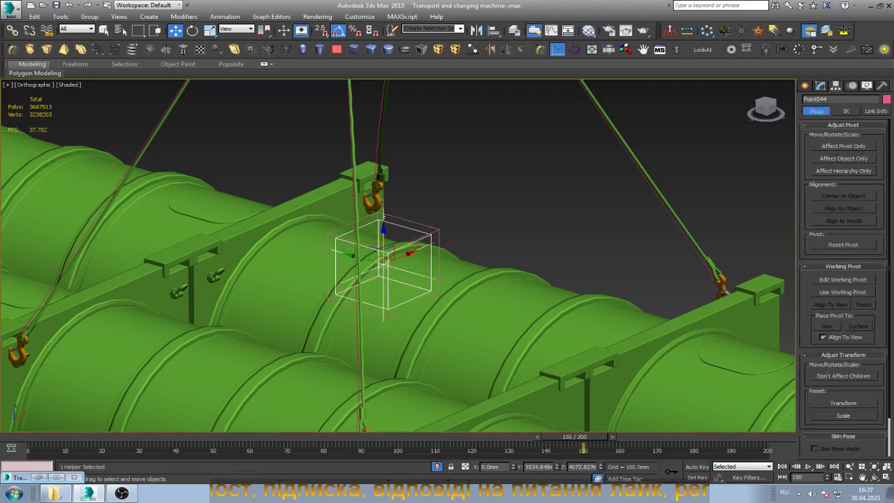
left_click(852, 85)
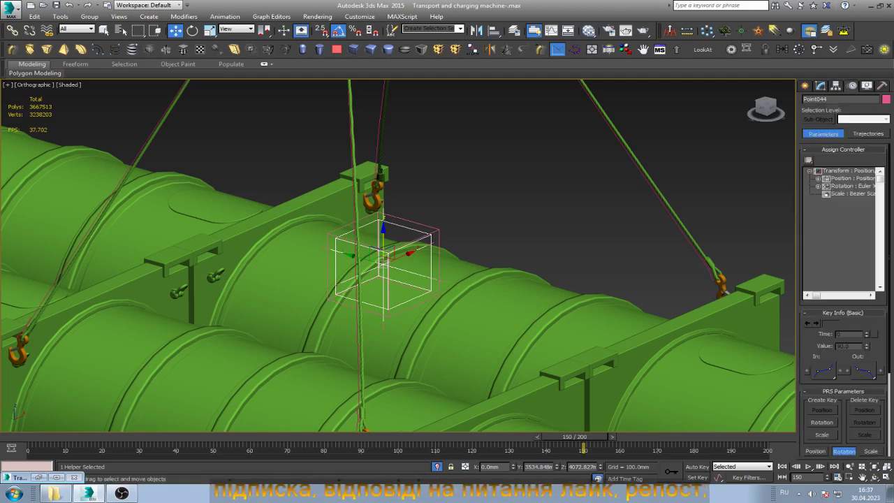
left_click(851, 179)
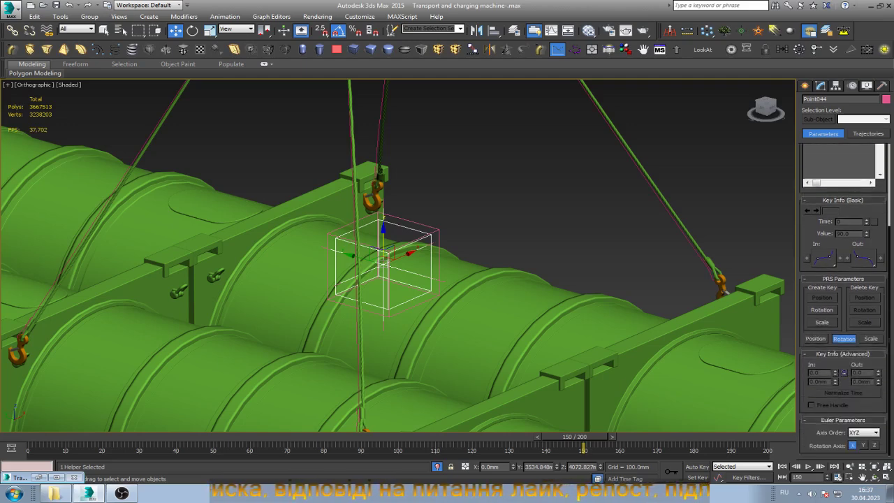
left_click(850, 186)
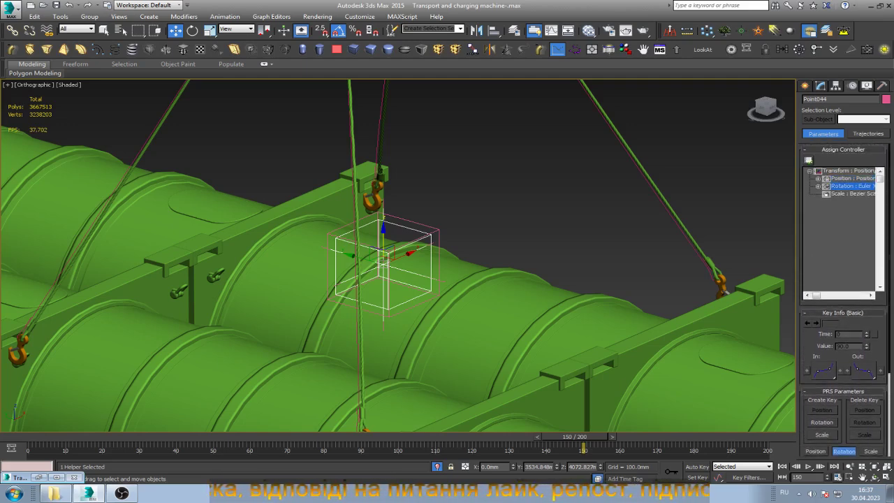
left_click(808, 160)
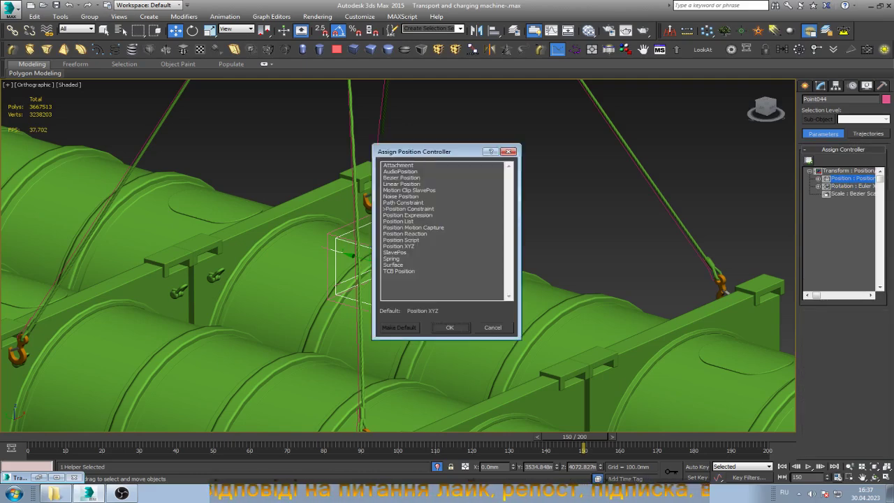
left_click(410, 209)
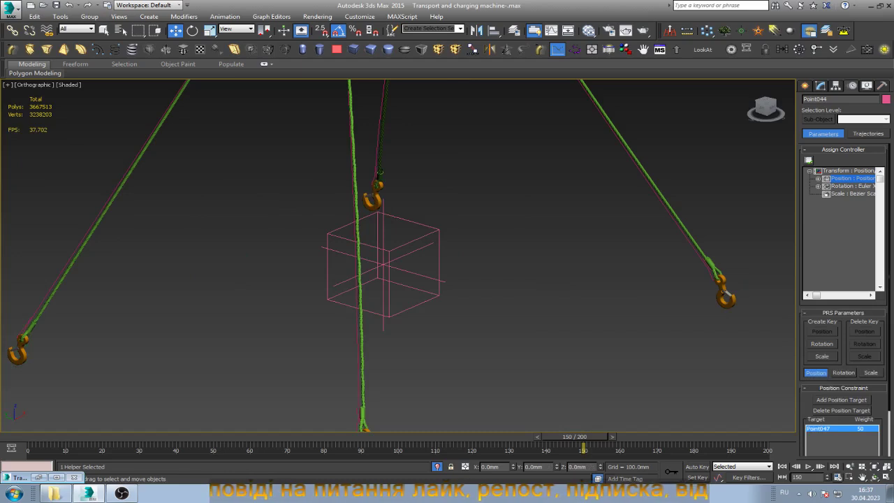
left_click(842, 400)
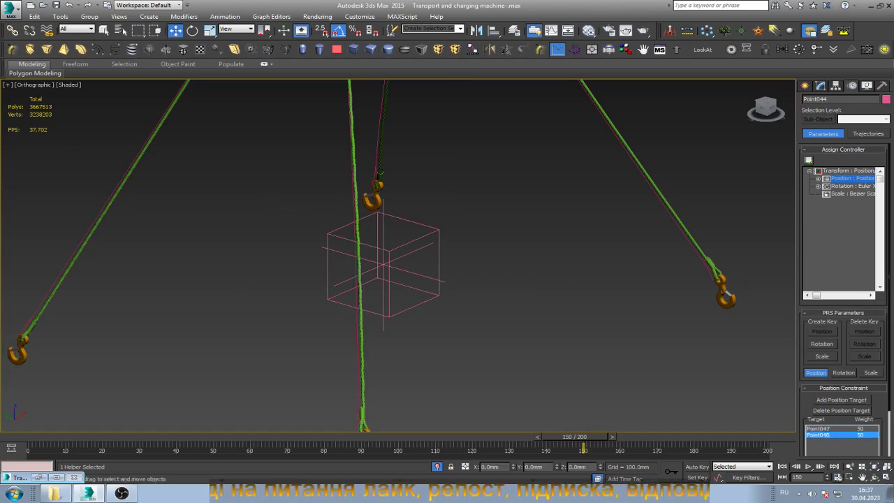
scroll(488, 240, "down", 3)
scroll(485, 240, "down", 4)
- Scrub the time slider to preview the crane animation
scroll(485, 240, "down", 3)
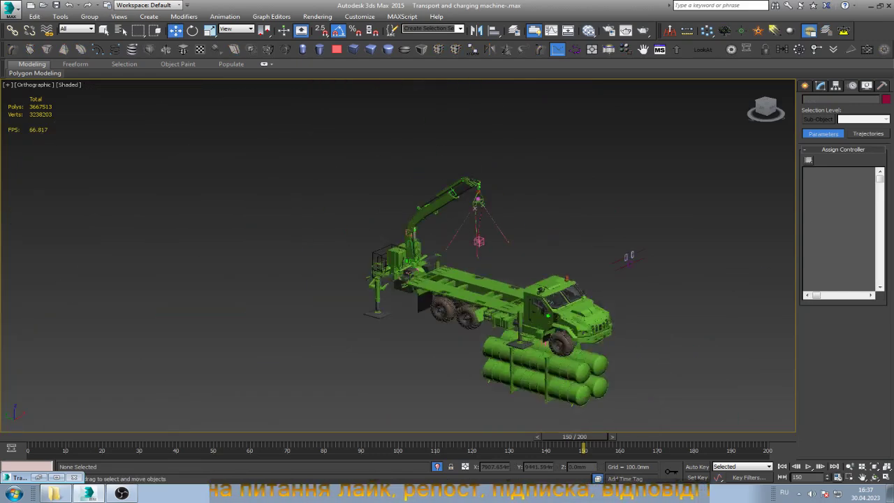
scroll(487, 240, "up", 3)
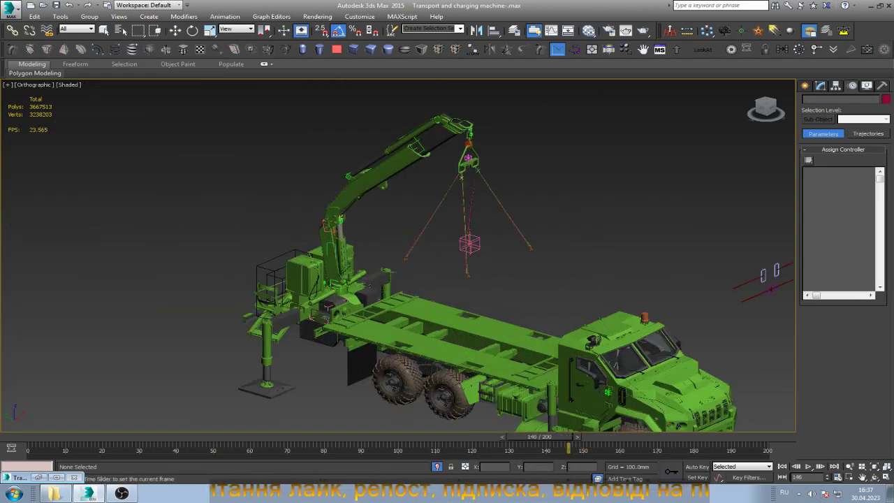
mouse_move(583, 438)
left_mouse_down()
mouse_move(286, 438)
mouse_move(651, 438)
left_mouse_up()
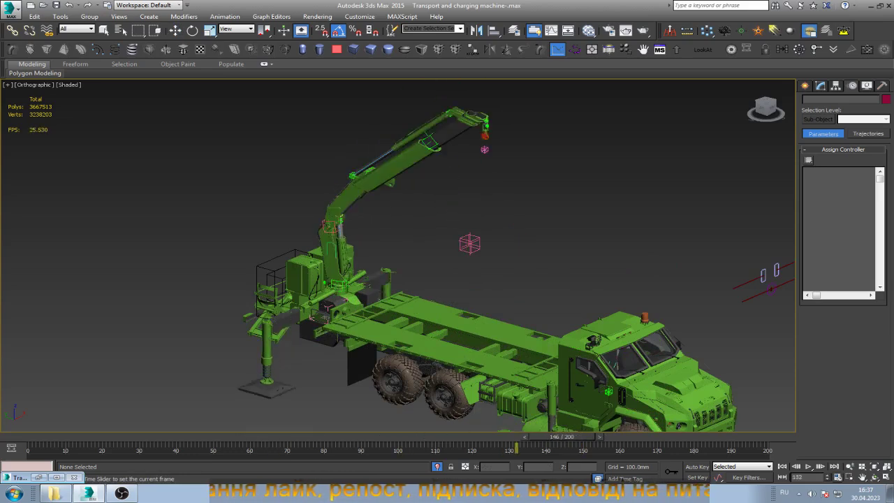
key("w")
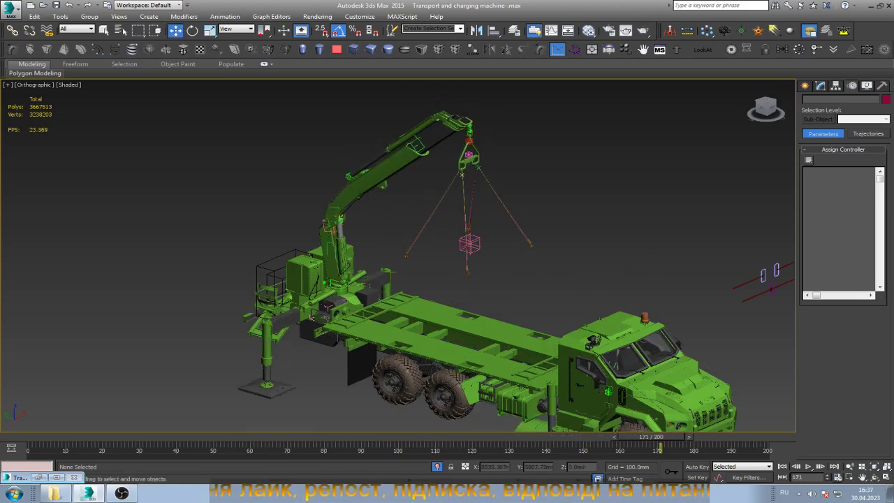
- Delete Point048 from Point044's position constraint targets and preview around frame 132
left_click(609, 392)
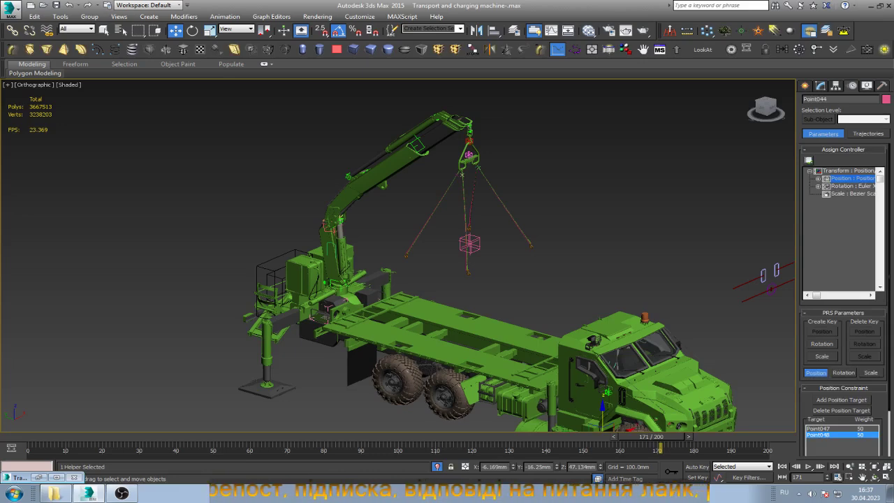
left_click(842, 410)
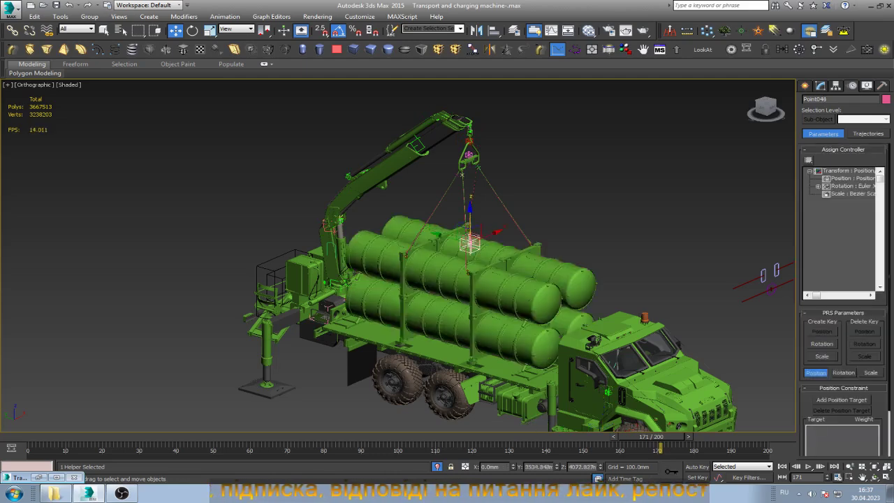
left_click_drag(657, 437, 310, 436)
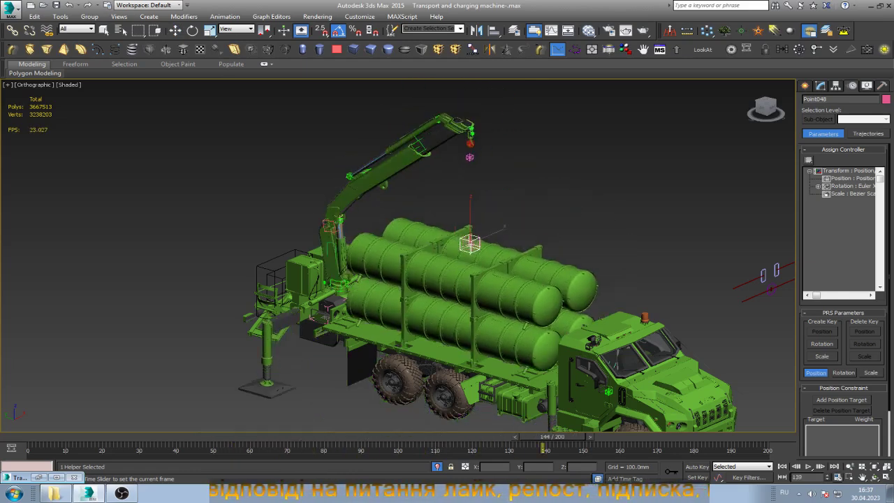
key("w")
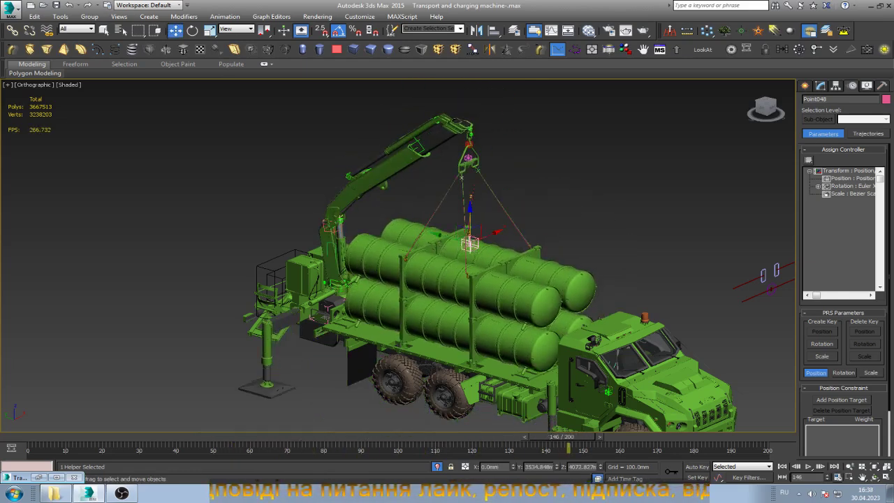
left_click(468, 158)
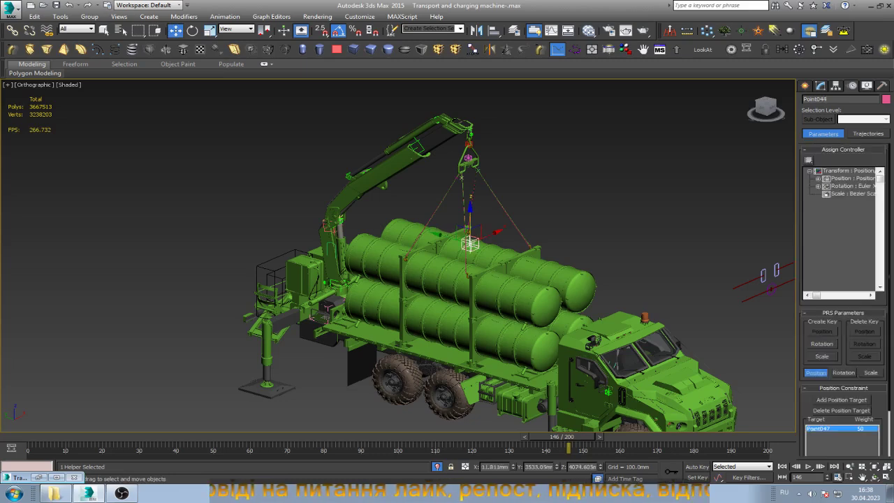
key("shift+h")
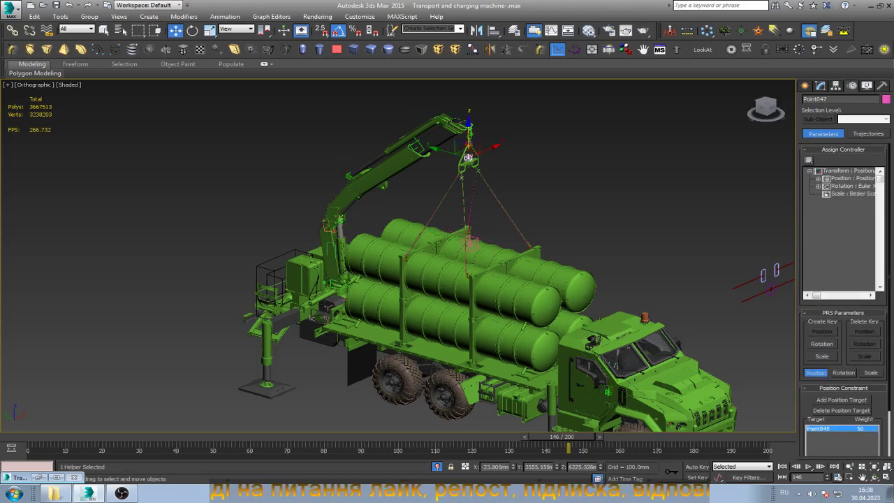
key("slash")
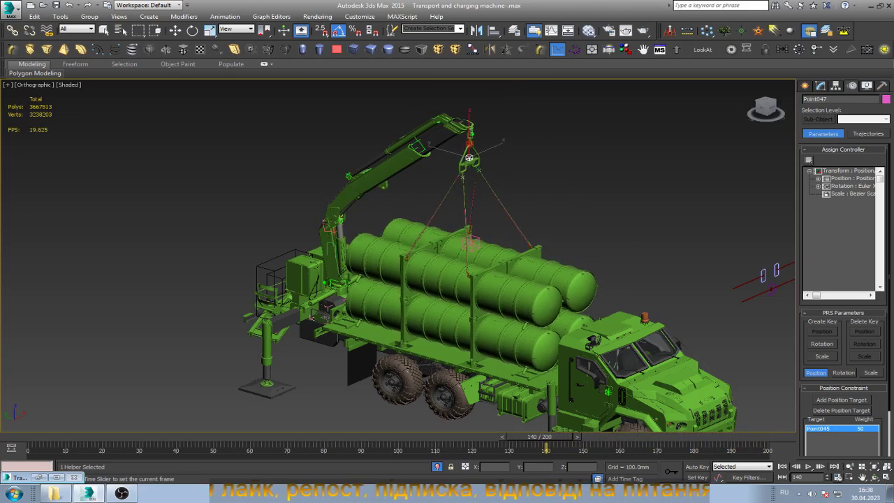
key("w")
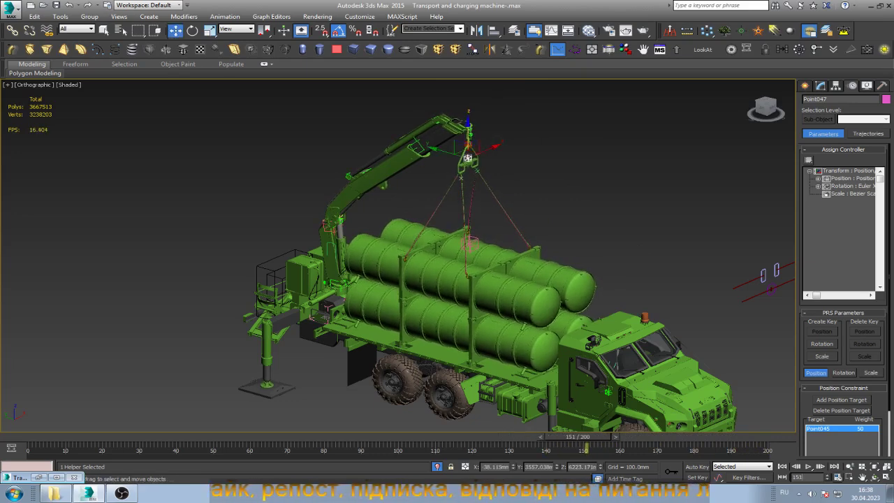
key("comma")
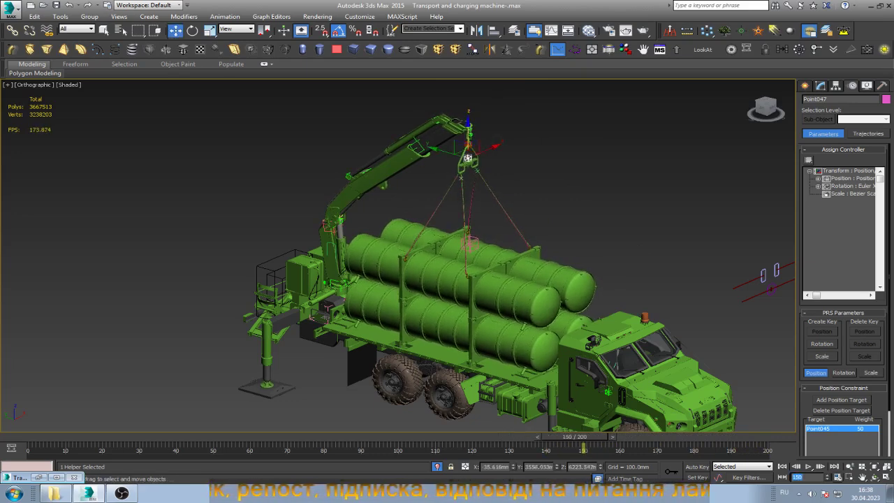
scroll(843, 279, "down", 2)
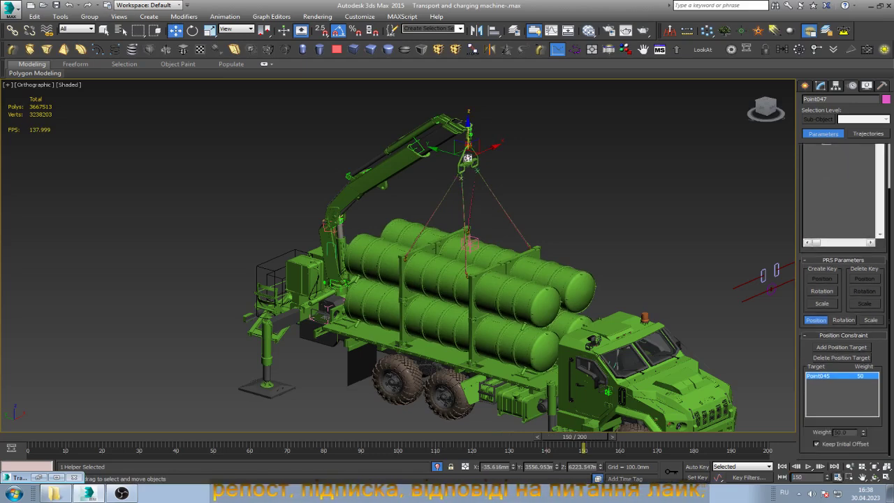
scroll(843, 280, "up", 2)
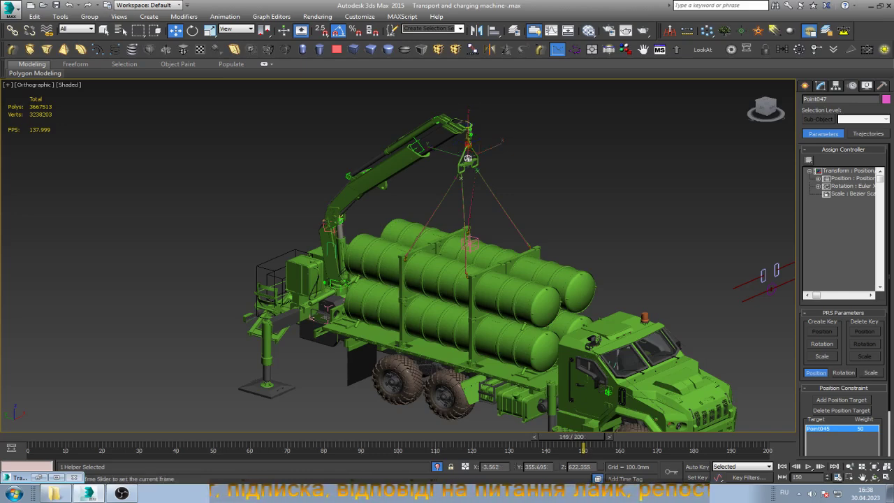
mouse_move(583, 436)
left_mouse_down()
mouse_move(569, 436)
mouse_move(581, 437)
left_mouse_up()
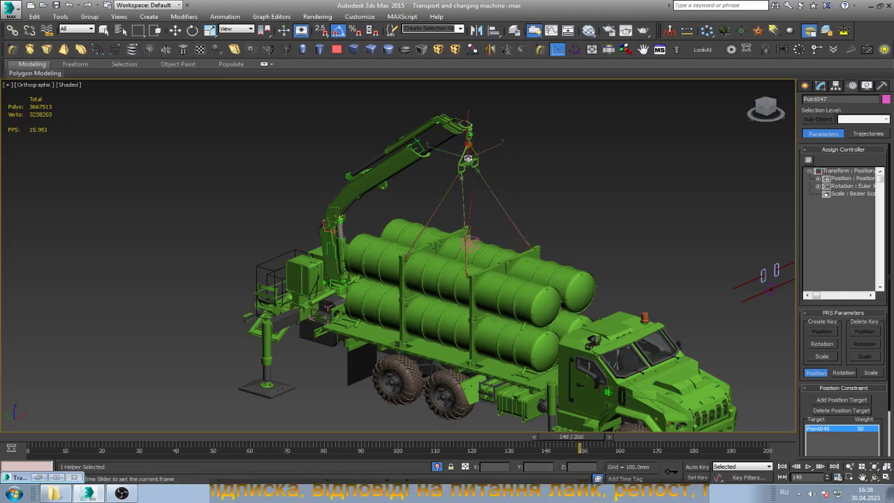
key("w")
key("period")
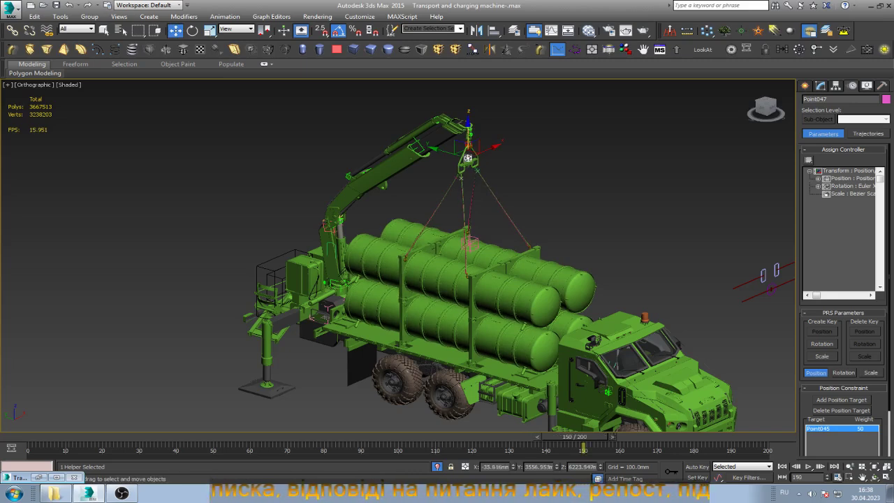
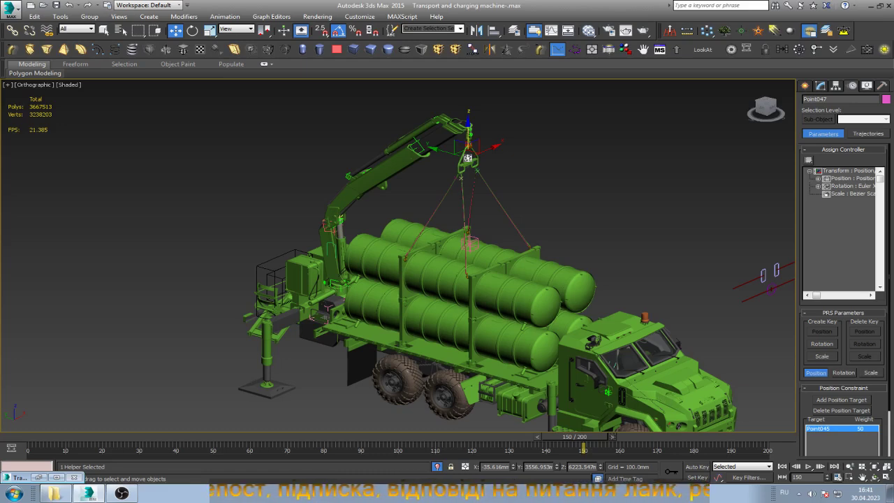
- Scrub the lift animation forward and jump to frame 150
mouse_move(583, 437)
left_mouse_down()
mouse_move(753, 436)
mouse_move(690, 436)
left_mouse_up()
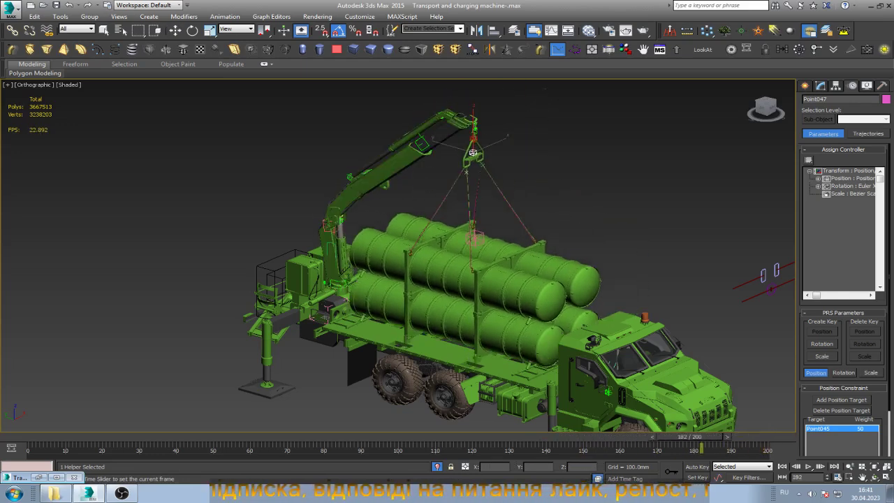
key("w")
left_click(797, 477)
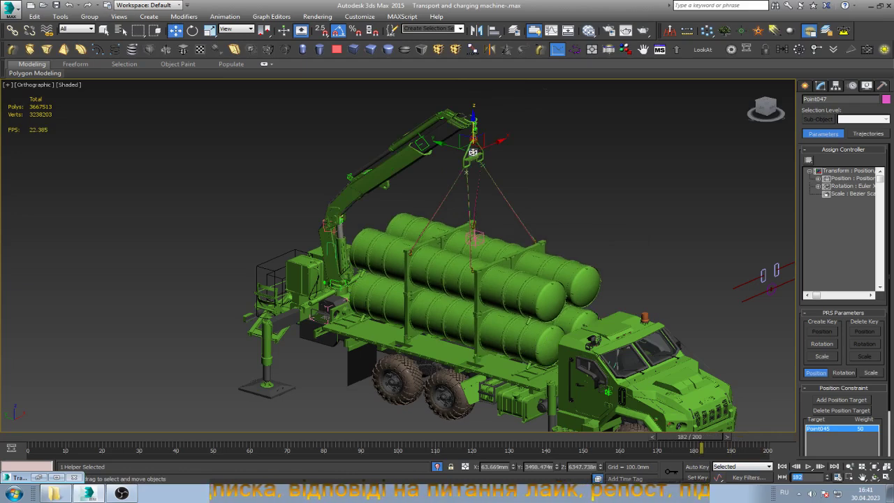
type("150")
key("Return")
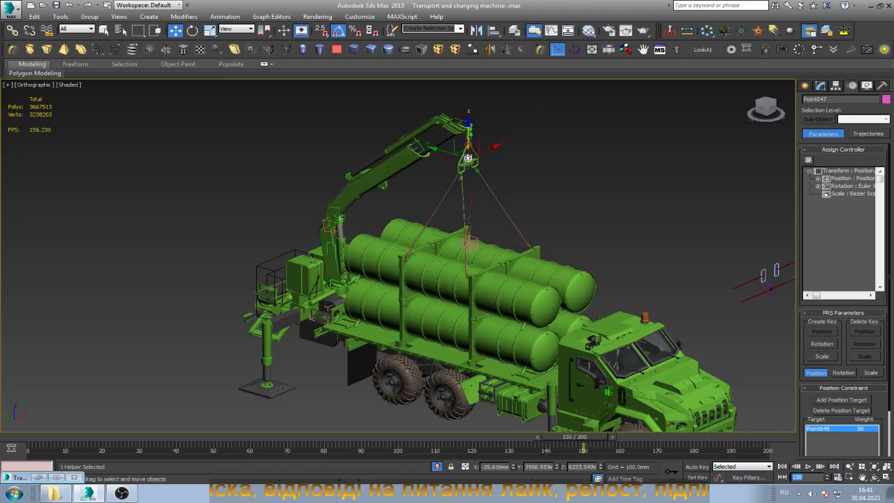
- Select the Point044 load-centre helper and scrub back to frame 128 to check the lift
left_click(470, 243)
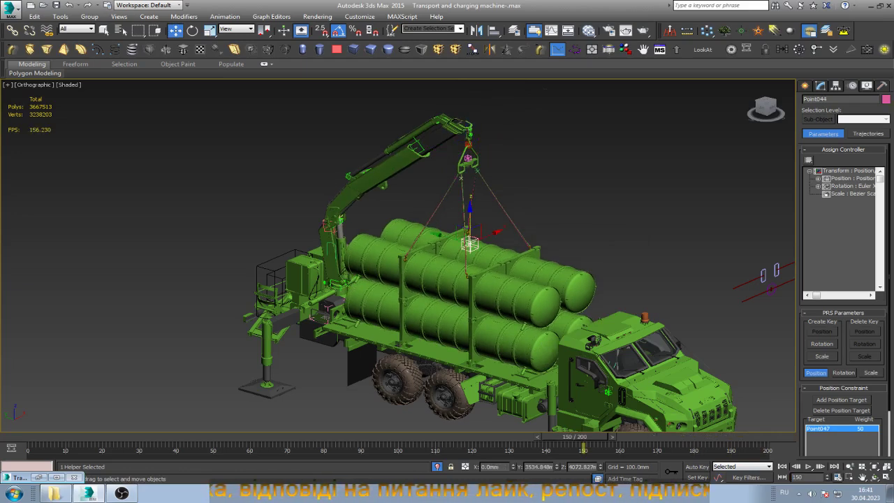
mouse_move(583, 437)
left_mouse_down()
mouse_move(498, 436)
mouse_move(470, 447)
mouse_move(554, 447)
mouse_move(545, 447)
left_mouse_up()
key("w")
key("w")
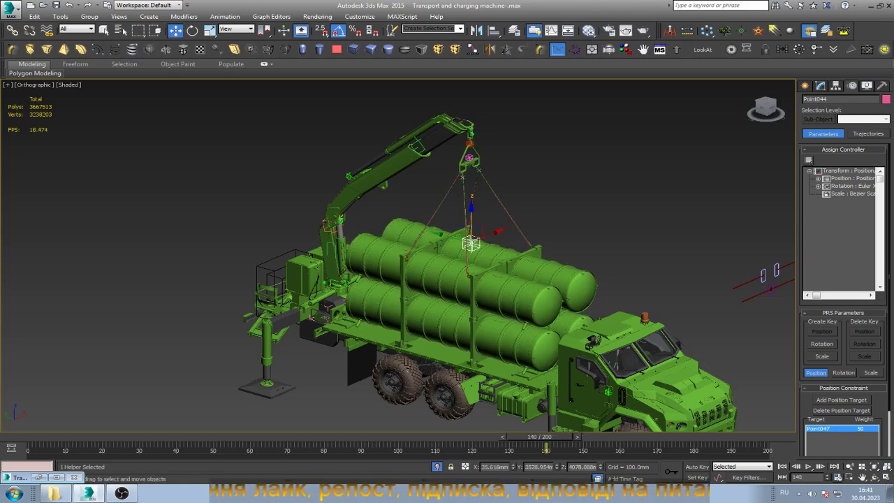
- Enable Keep Initial Offset and add TCM as a second position target
scroll(843, 293, "down", 2)
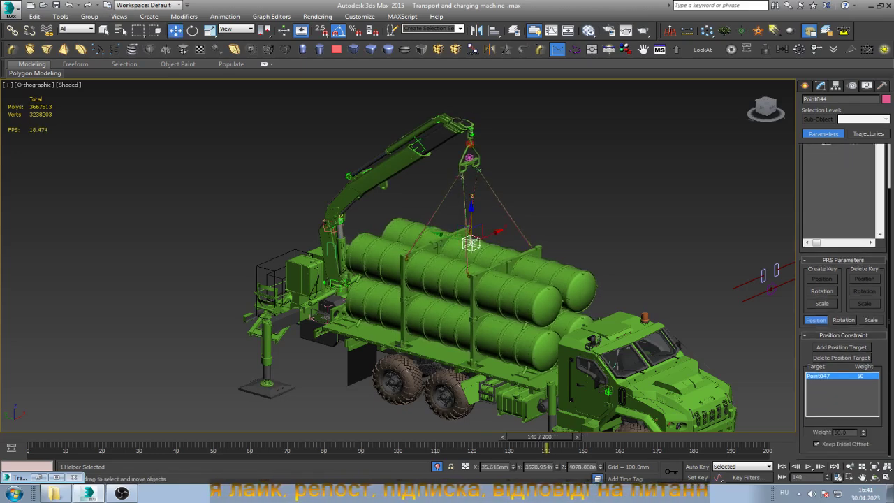
left_click(816, 444)
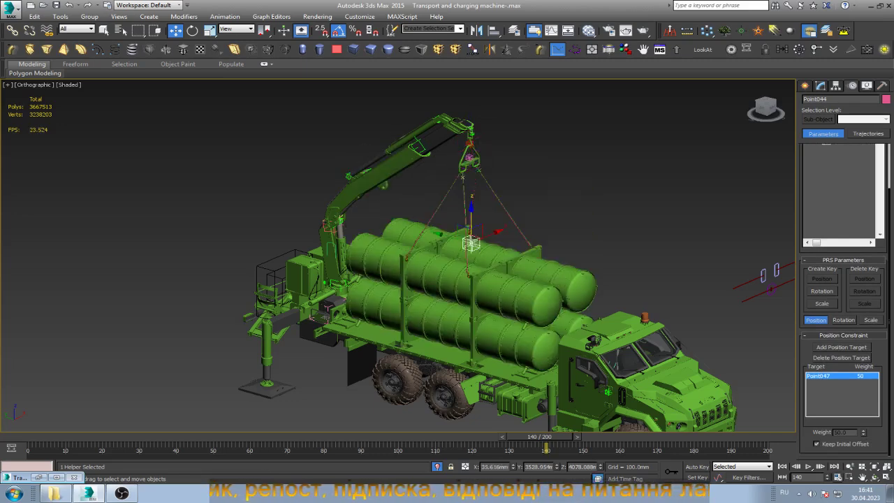
left_click(841, 347)
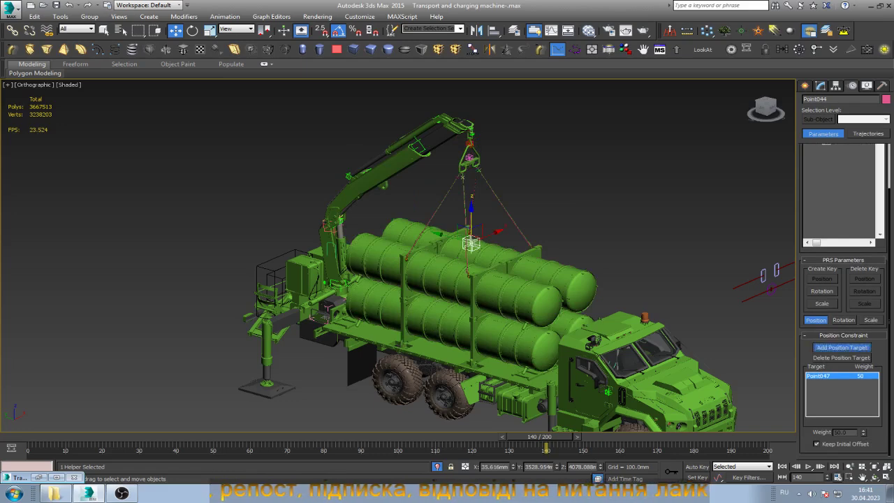
left_click(448, 294)
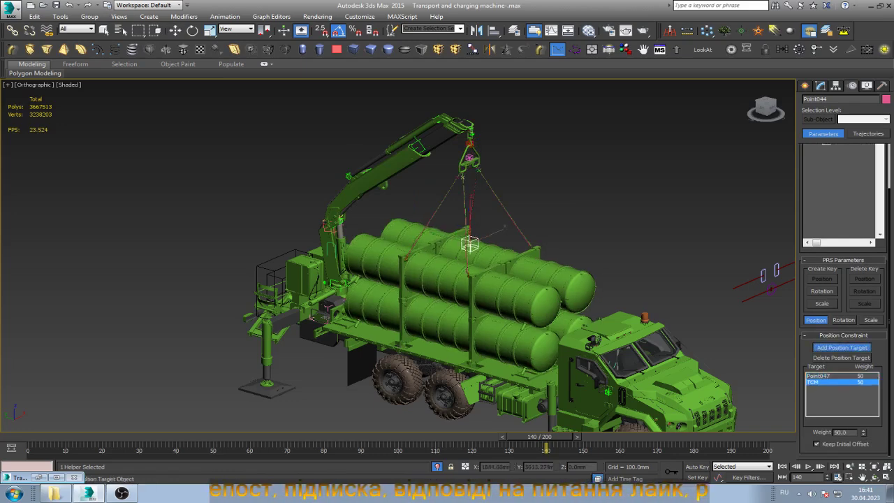
- Move later in the timeline, turn on Auto Key and key TCM's weight to 0
left_click_drag(541, 436, 753, 437)
left_click(842, 348)
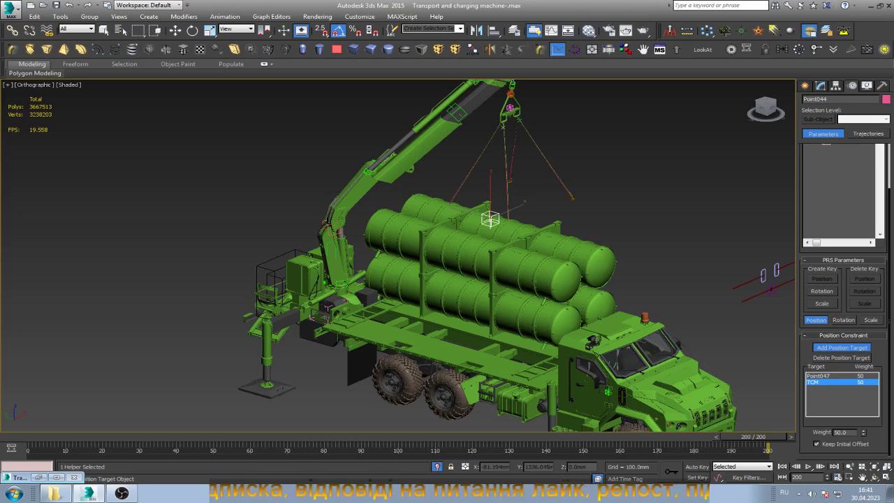
key("n")
right_click(863, 432)
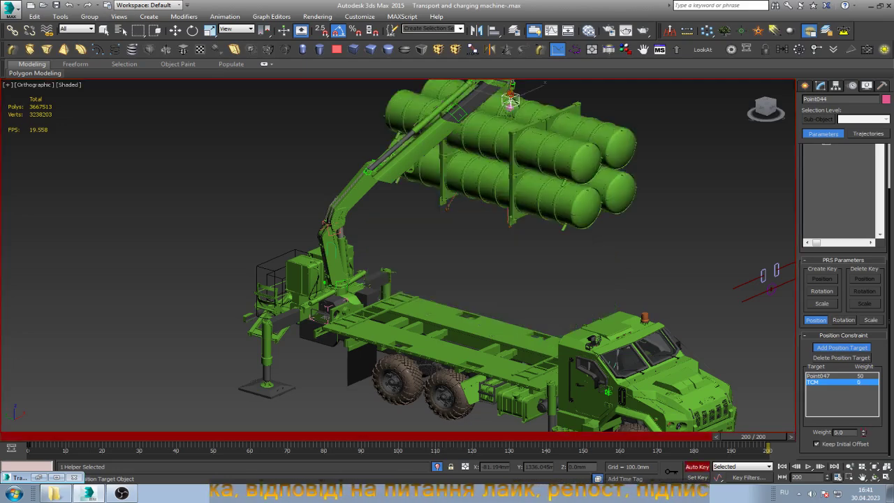
- Key TCM's weight to 25, then scrub back to preview the lift
double_click(838, 432)
type("25")
key("Return")
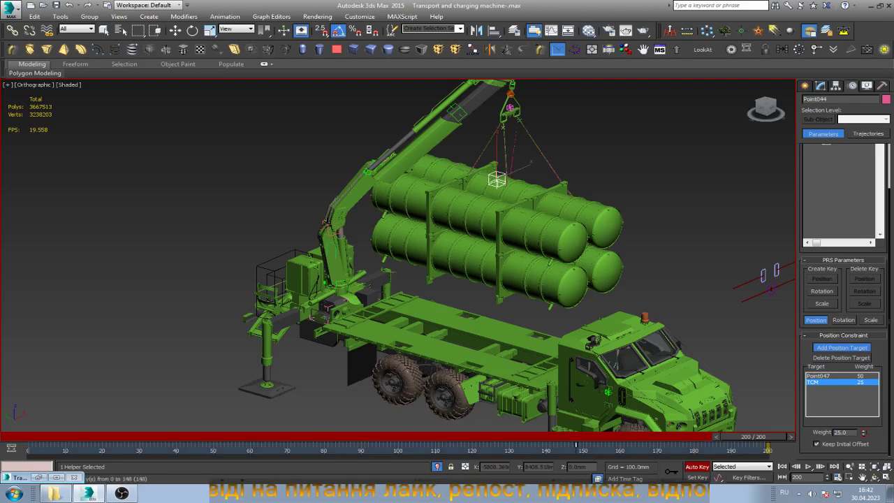
left_click_drag(752, 437, 437, 436)
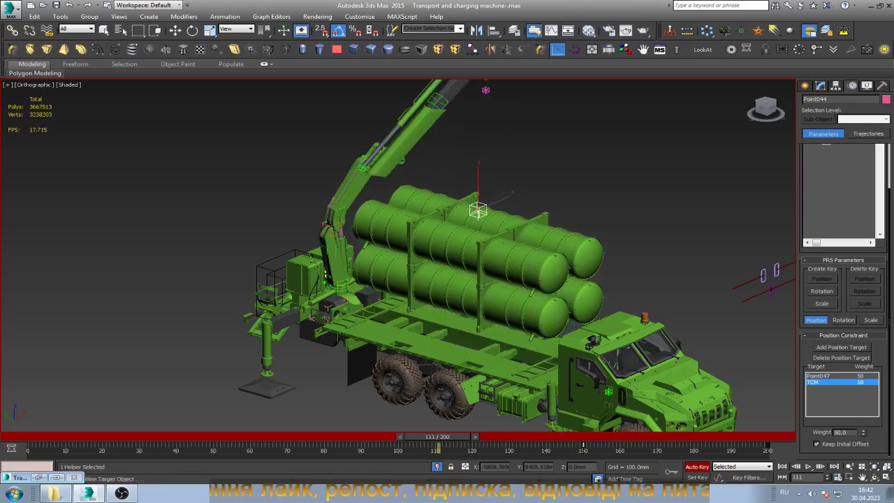
- Set TCM's weight to 0, then to 50
left_click(841, 348)
type("0")
key("Return")
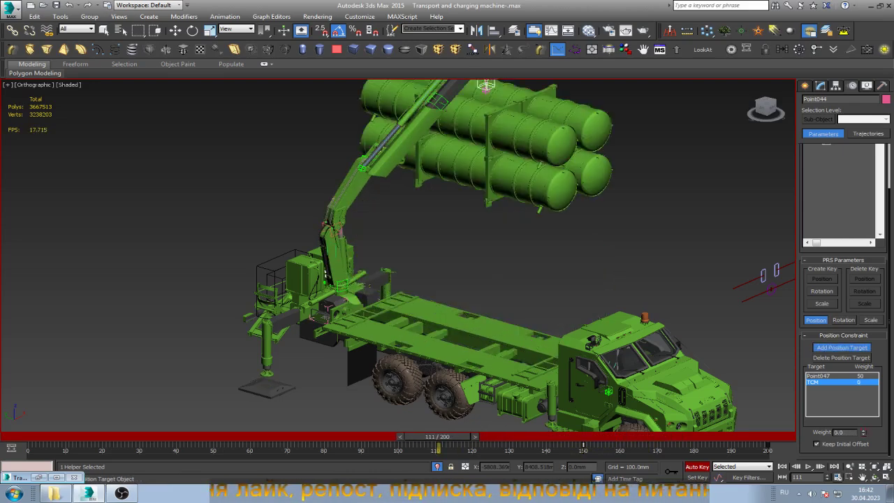
key("Return")
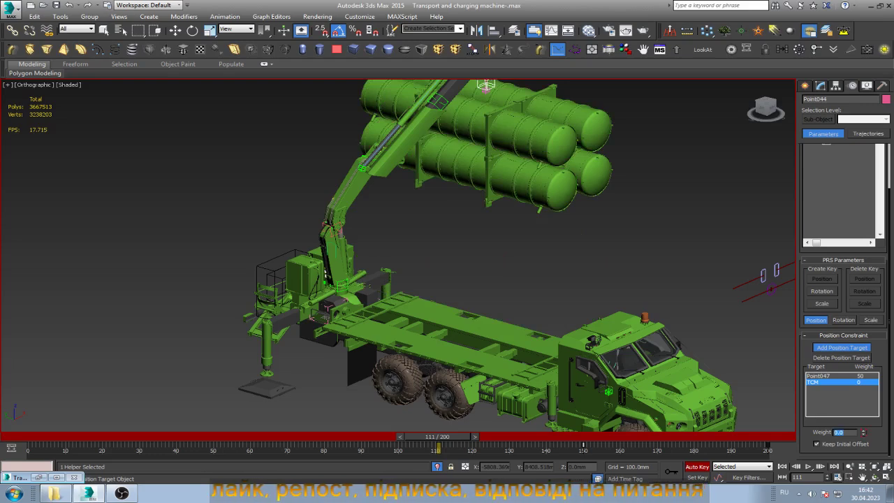
type("50")
key("Return")
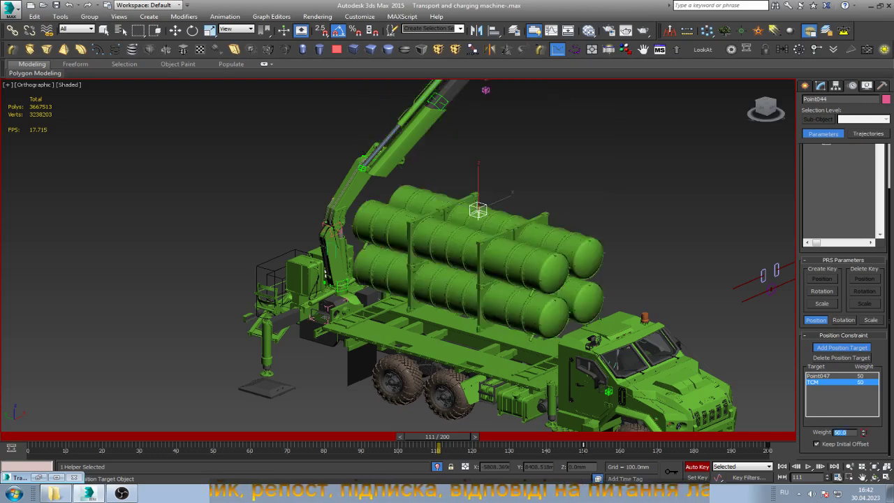
- Set Point047's weight to 0, then 25, and raise it gradually
left_click(821, 376)
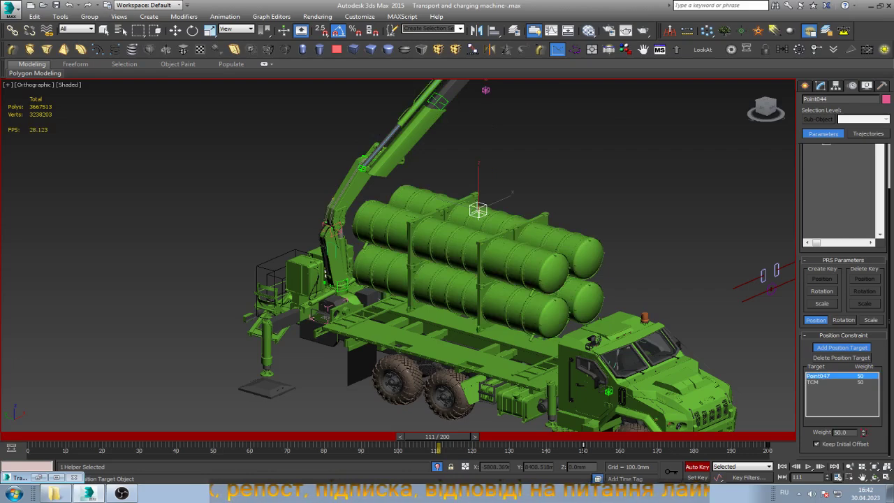
type("0")
key("Return")
double_click(838, 433)
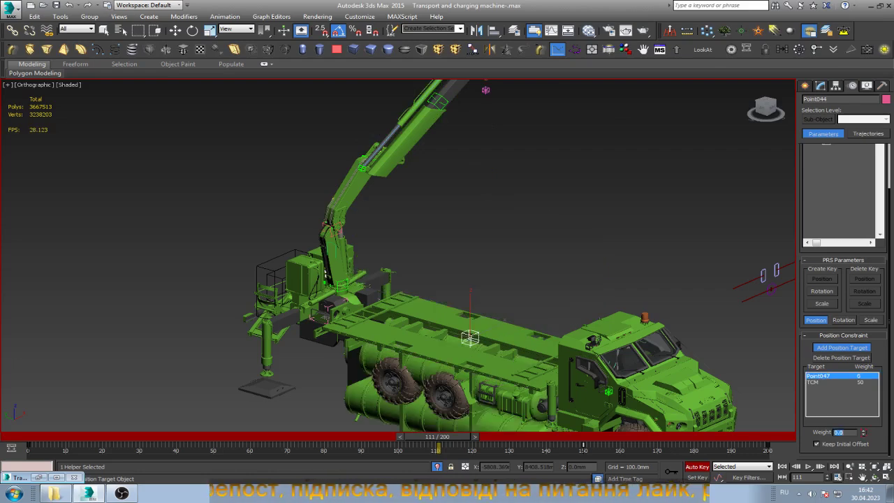
type("25")
key("Return")
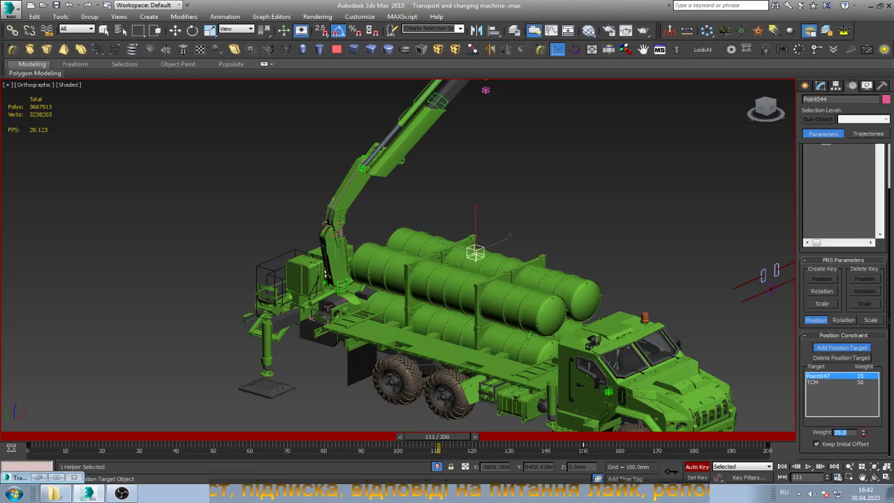
mouse_move(864, 432)
left_mouse_down()
mouse_move(863, 404)
mouse_move(863, 423)
left_mouse_up()
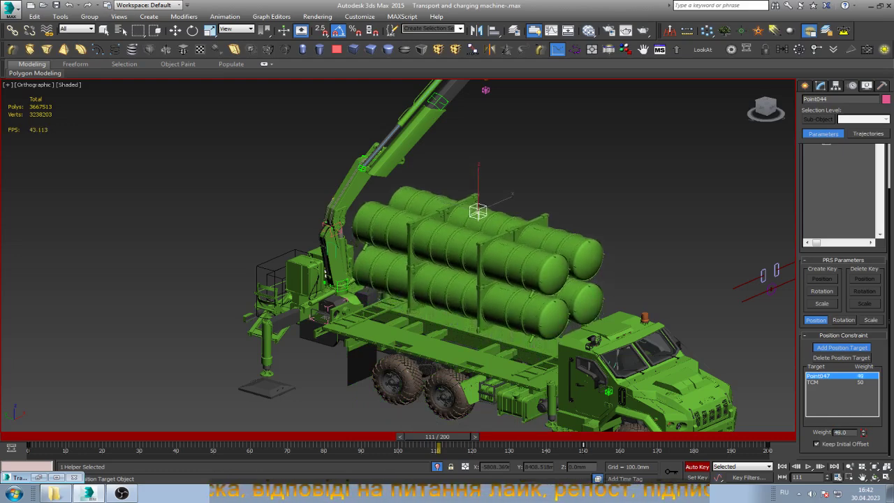
- Lower TCM to 49 and raise Point047 to 100, then scrub back toward the start
left_click(831, 382)
left_click_drag(863, 432, 863, 419)
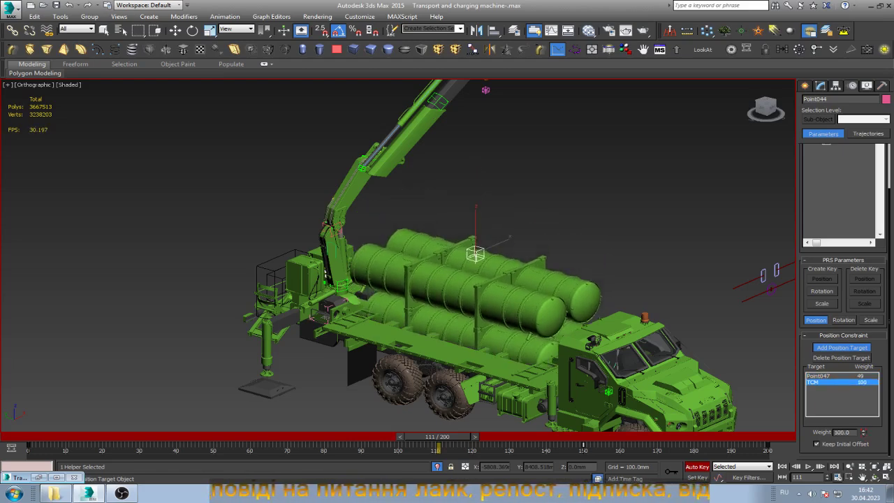
left_click(828, 376)
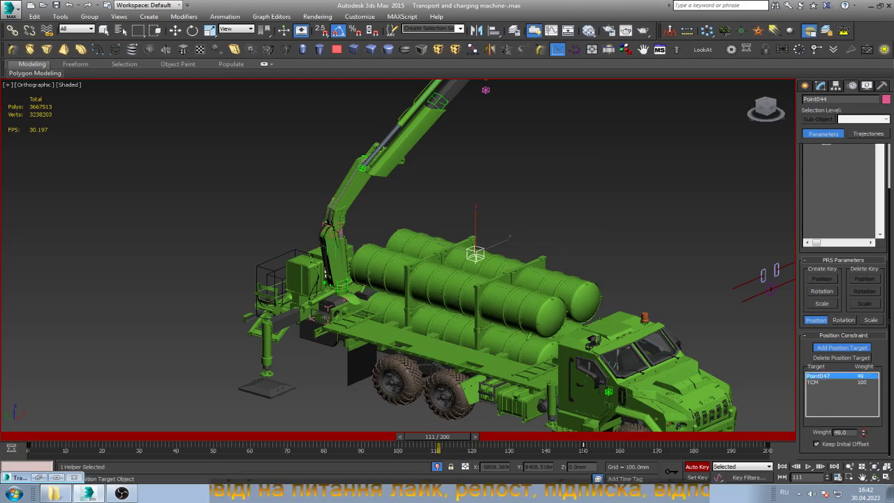
left_click_drag(864, 433, 863, 405)
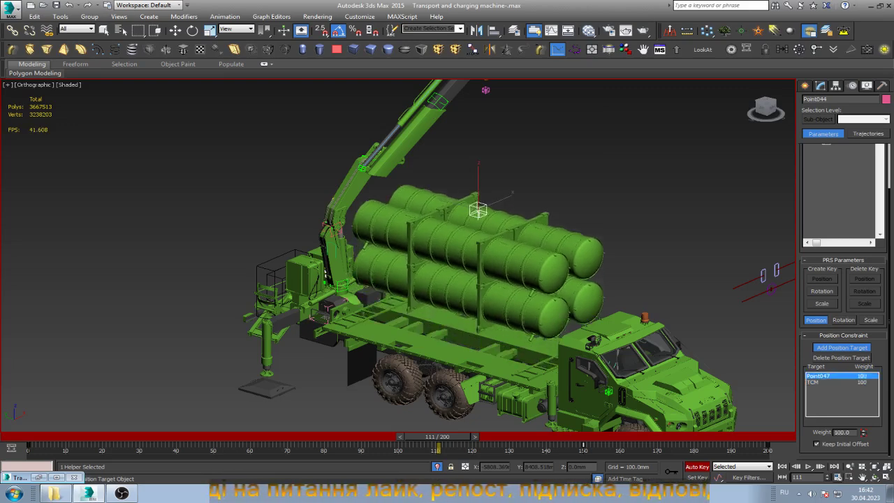
left_click_drag(437, 436, 36, 436)
- Set Point047 to 100, then drag both TCM and Point047 weights down to 0
left_click(841, 347)
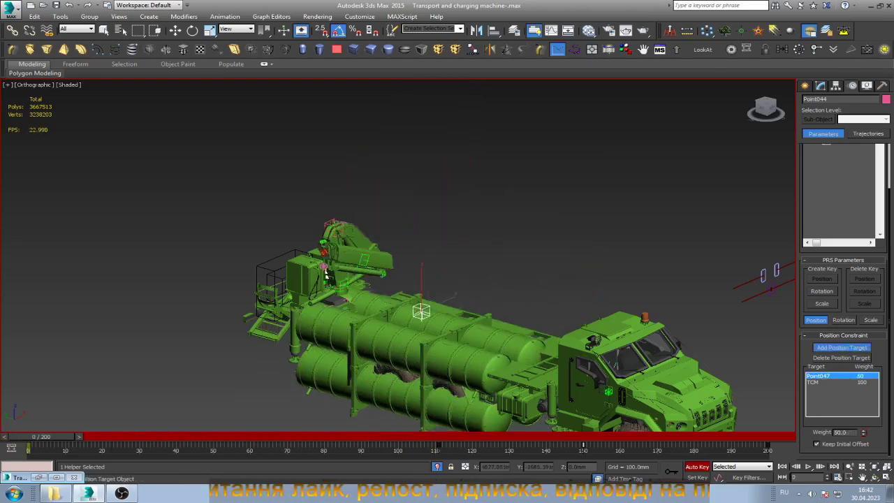
type("100")
key("Return")
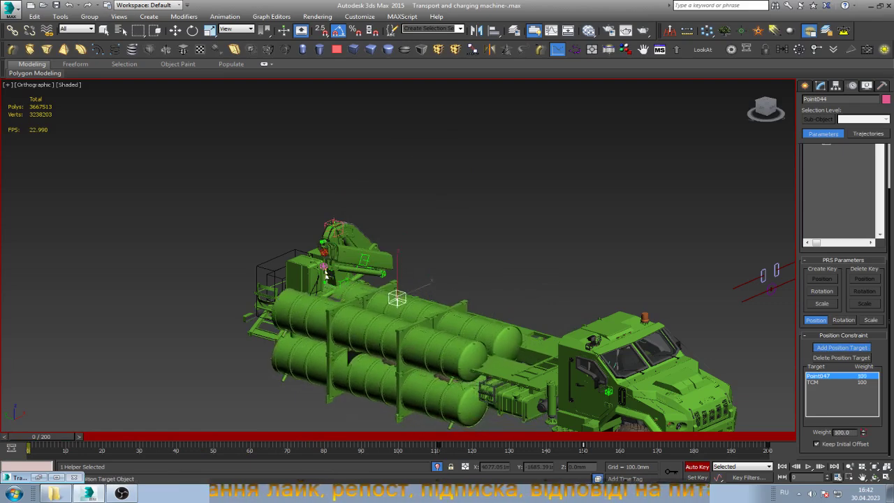
left_click(824, 382)
left_click_drag(863, 433, 863, 482)
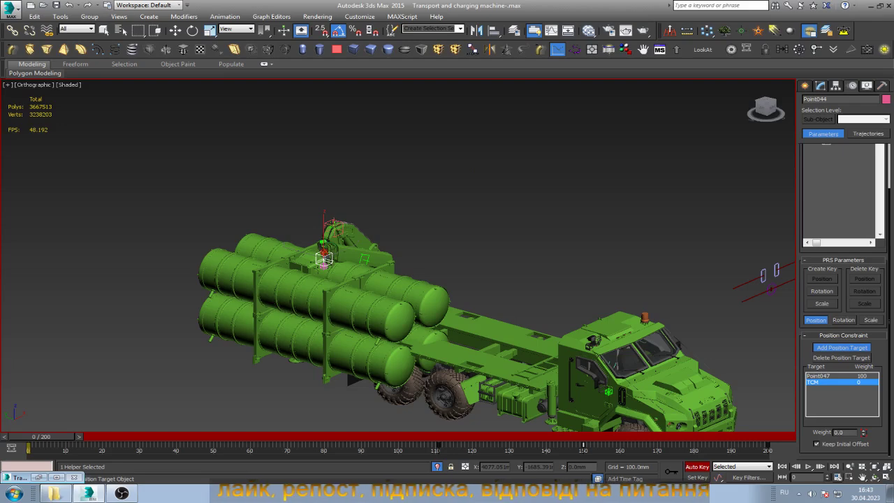
left_click(824, 376)
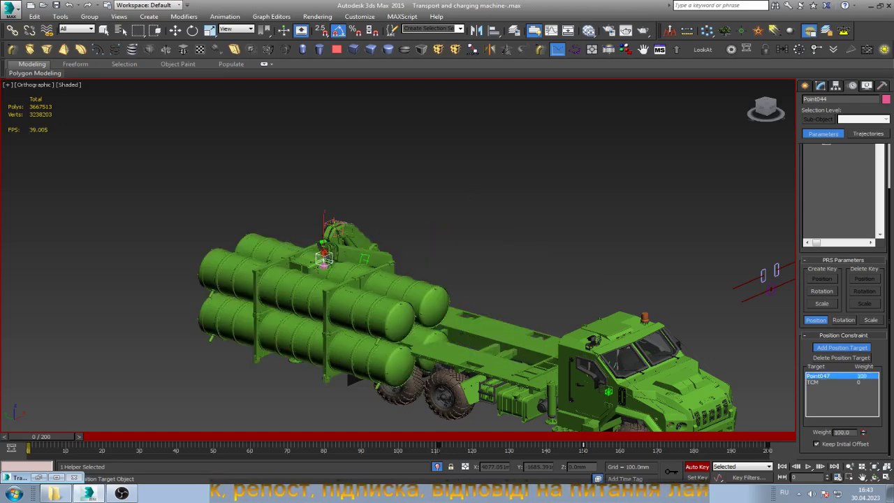
left_click_drag(863, 433, 864, 482)
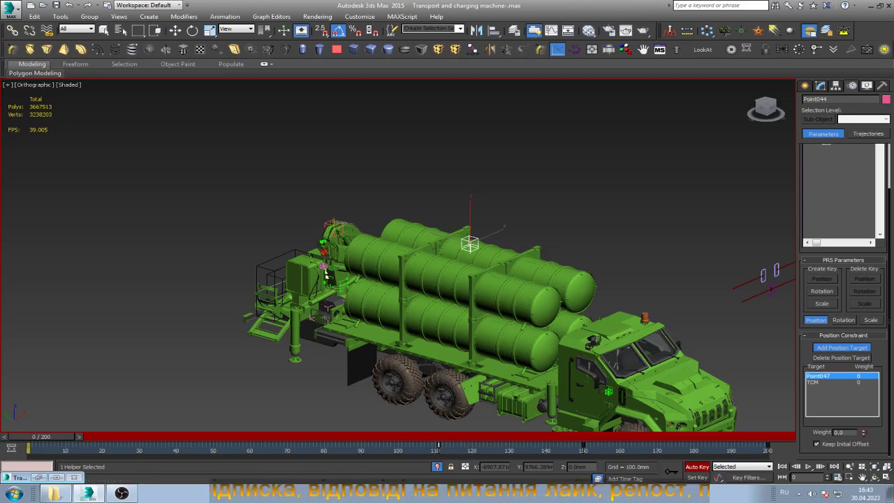
- Scrub through frames 127 and 143 to the end, beginning to pick a position target
left_click_drag(69, 436, 451, 436)
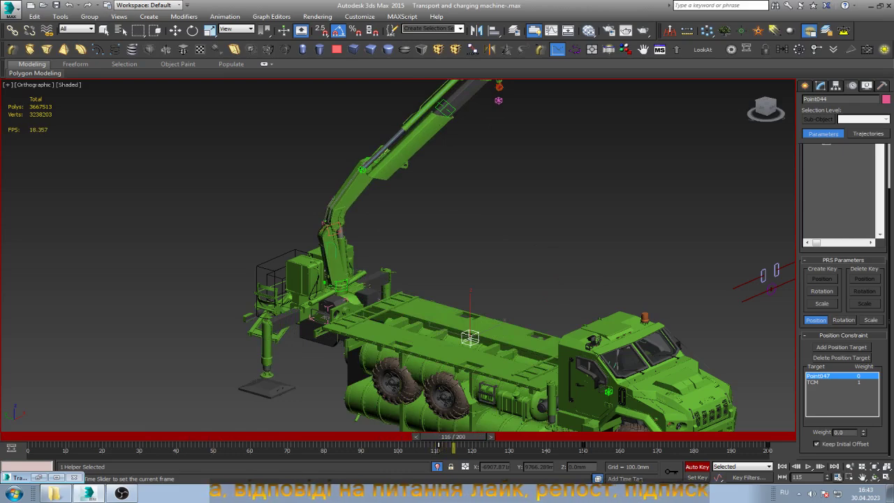
mouse_move(451, 437)
left_mouse_down()
mouse_move(562, 436)
mouse_move(538, 436)
left_mouse_up()
left_click(842, 347)
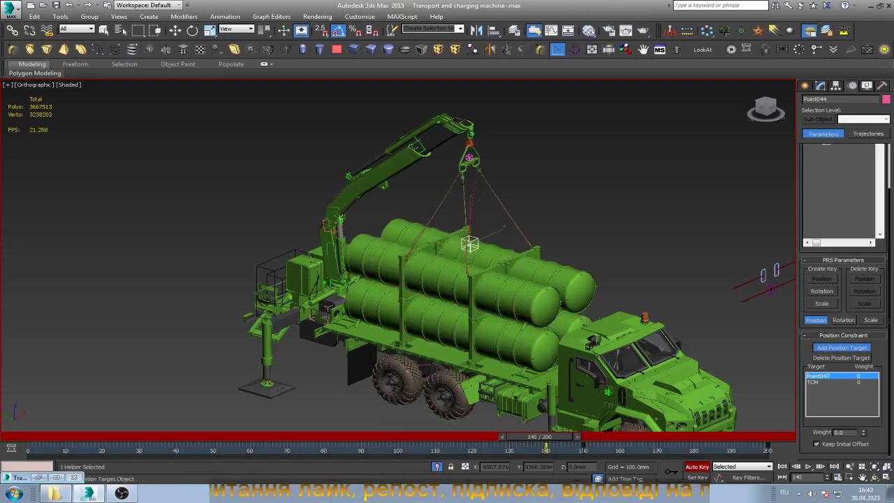
left_click_drag(539, 437, 549, 437)
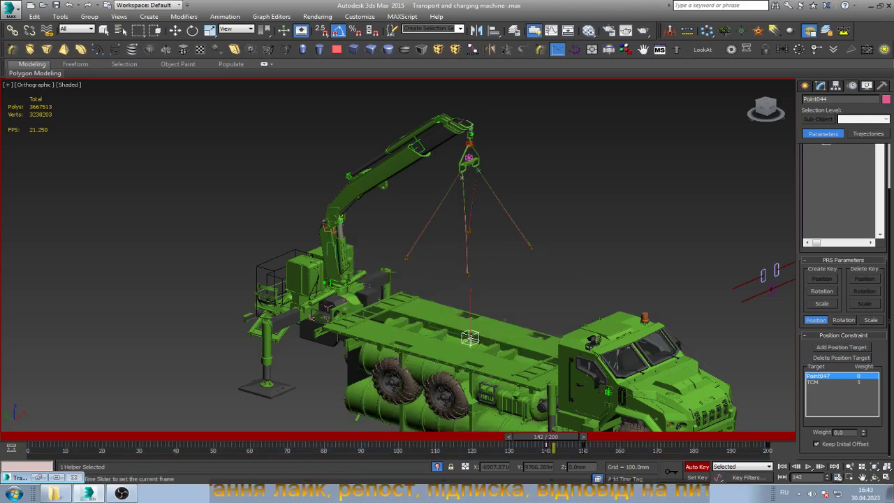
left_click(842, 348)
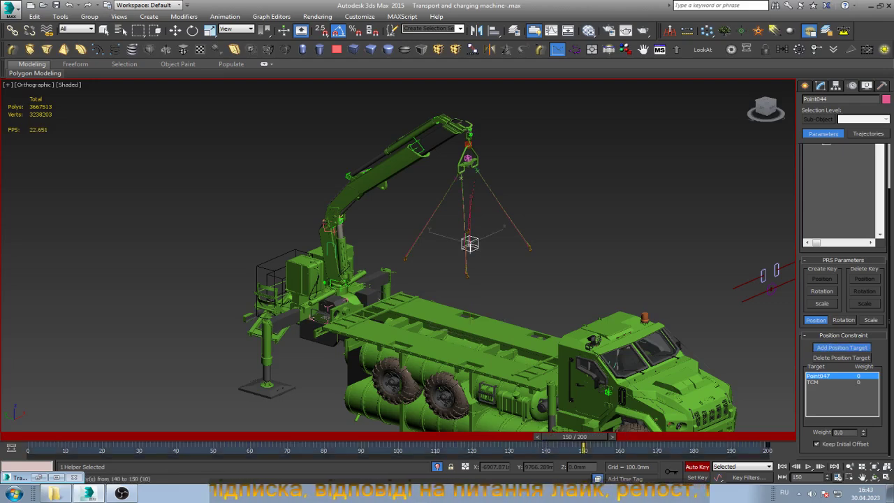
left_click_drag(583, 437, 752, 437)
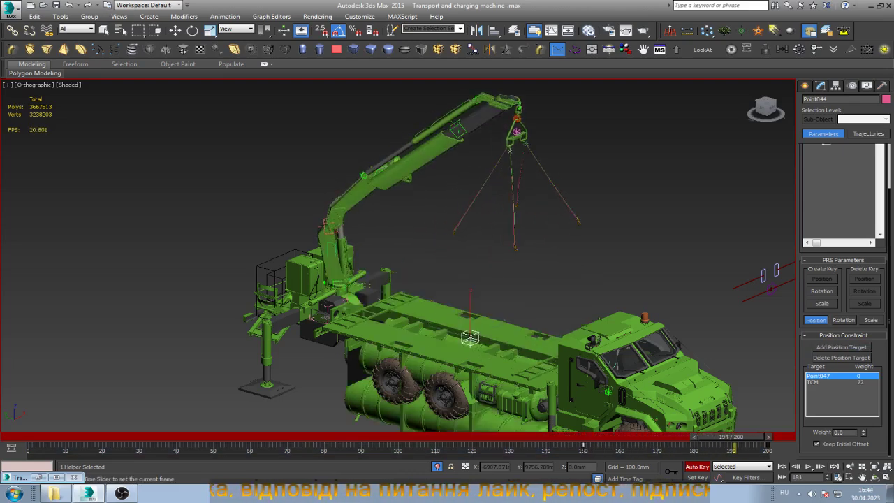
left_click(842, 347)
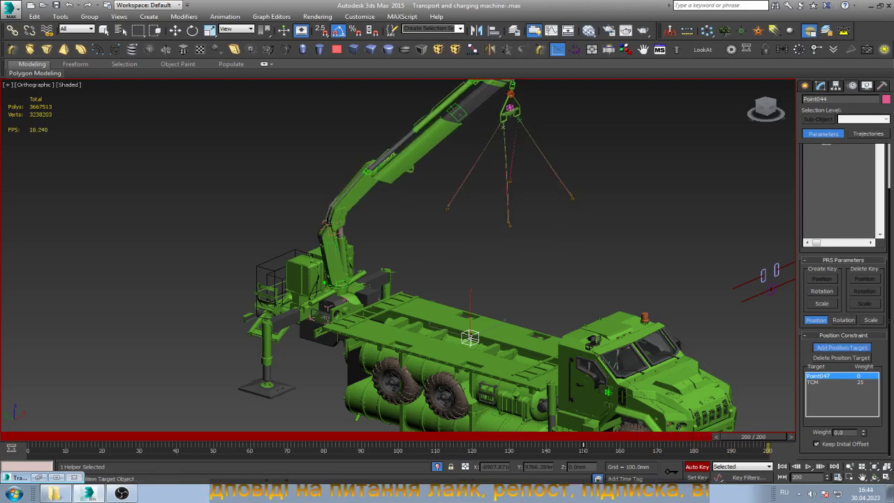
- Raise Point047's weight and set TCM's weight to 50
left_click_drag(864, 431, 864, 392)
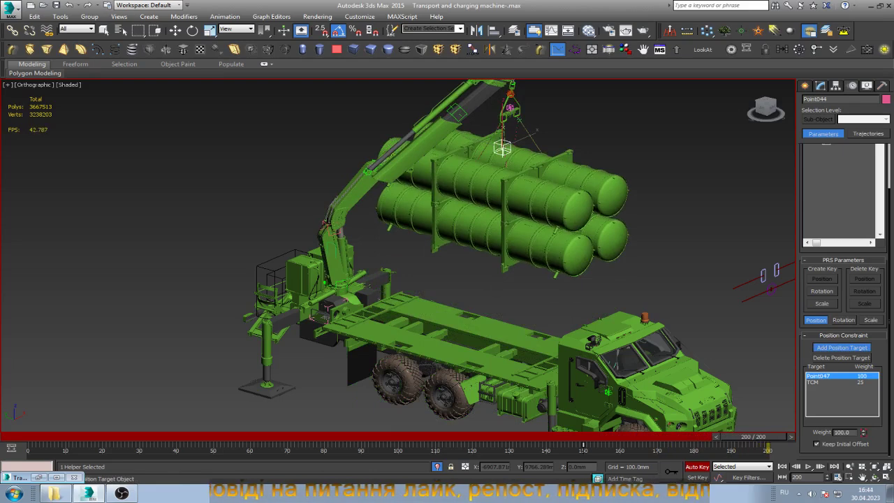
left_click(814, 382)
left_click_drag(863, 432, 864, 392)
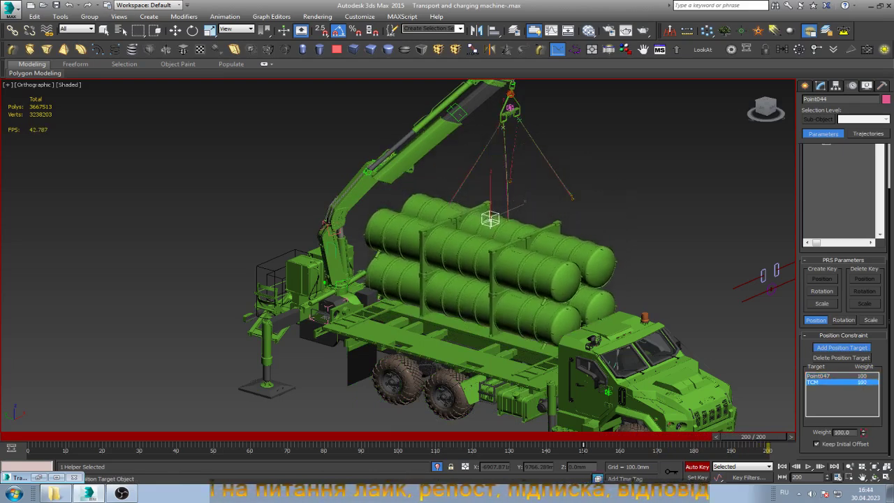
left_click(842, 432)
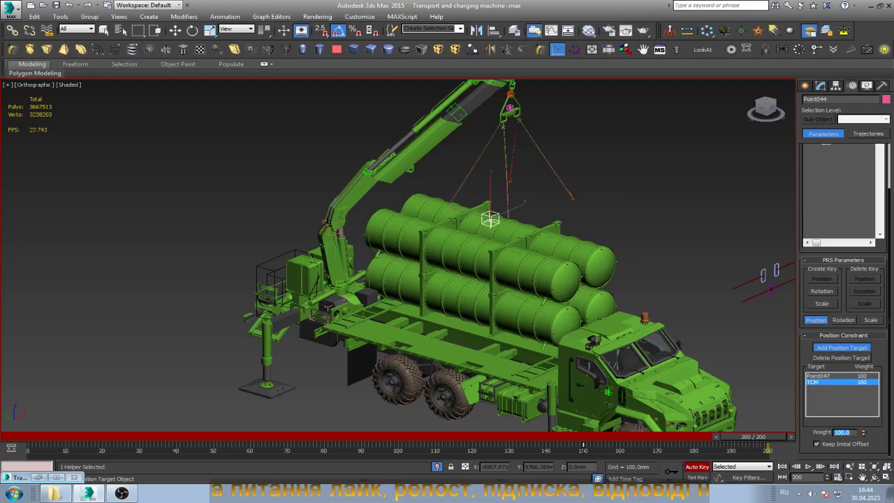
type("50")
key("Return")
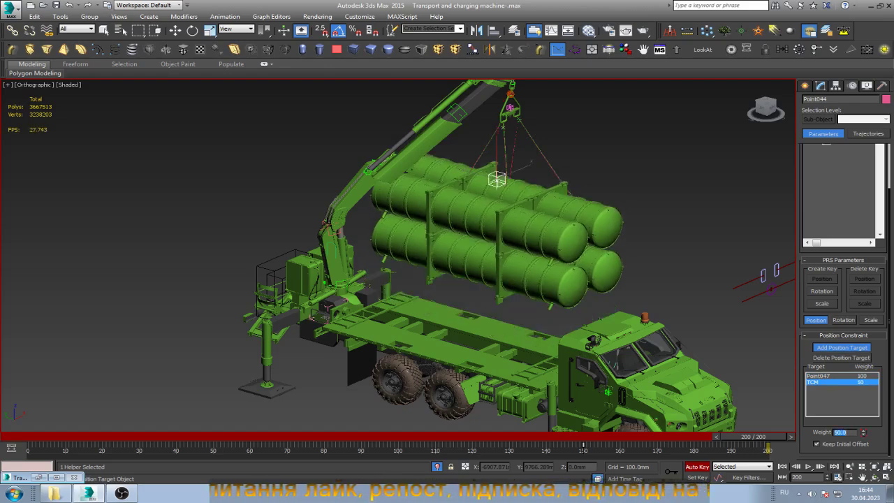
- Set Point047's weight to 50, then 77, and nudge TCM's weight up
left_click(819, 376)
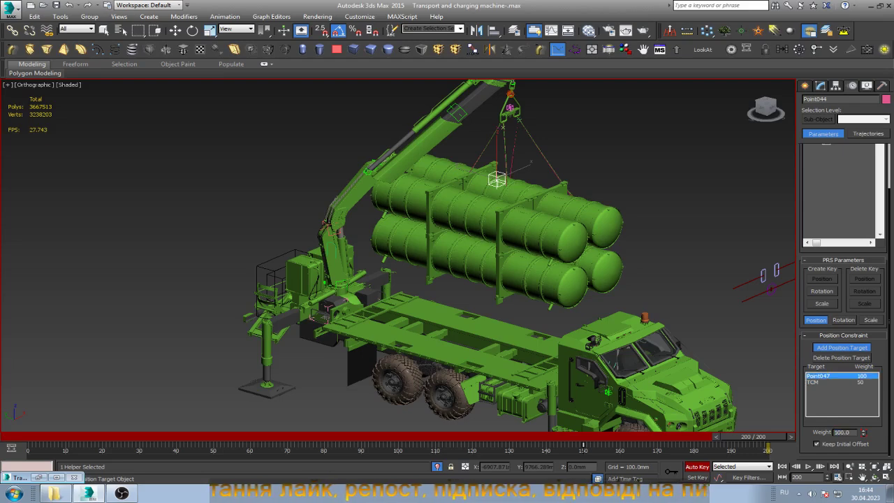
left_click(842, 432)
type("50")
key("Return")
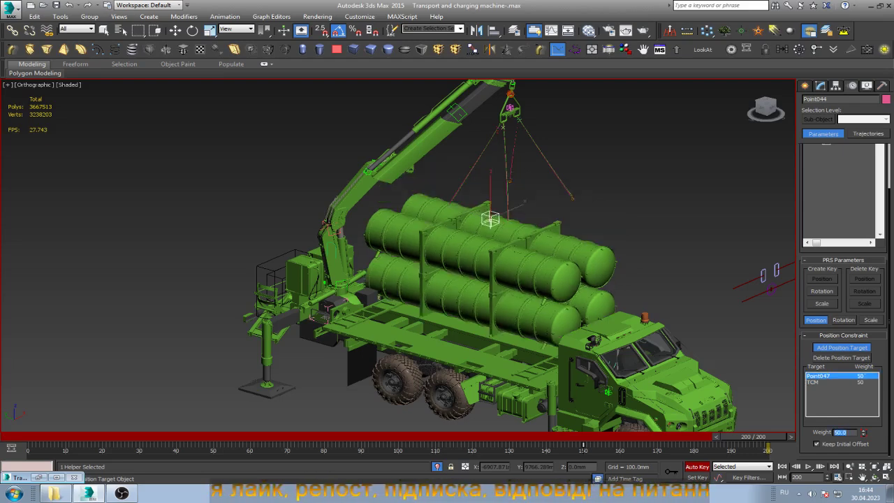
left_click_drag(863, 432, 863, 416)
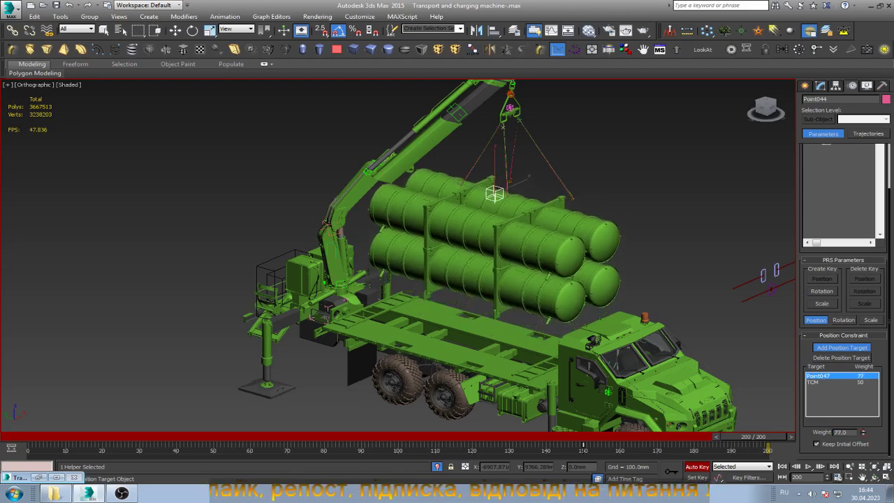
left_click(818, 382)
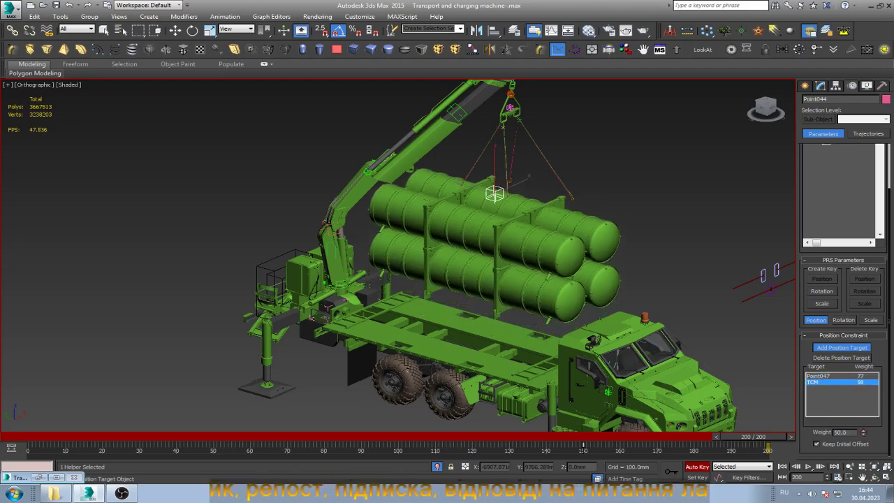
left_click_drag(864, 432, 864, 440)
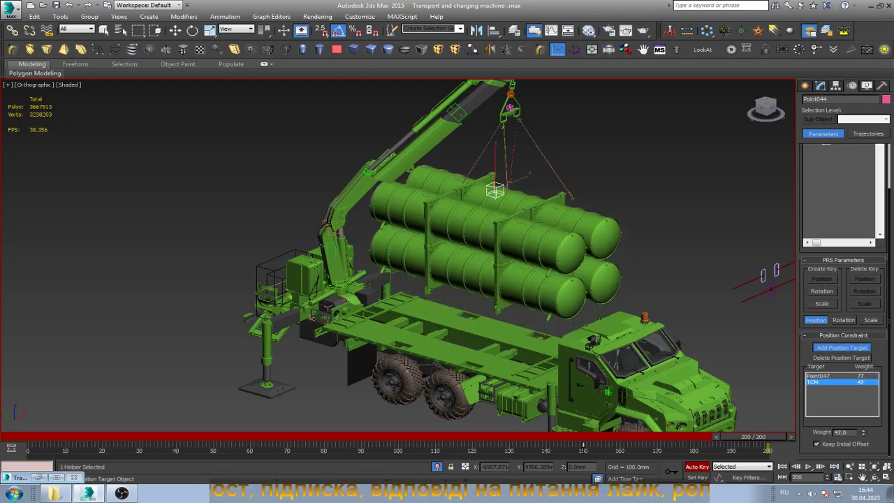
- Turn off Keep Initial Offset, set TCM to 0 and raise Point047 to 100
left_click(817, 443)
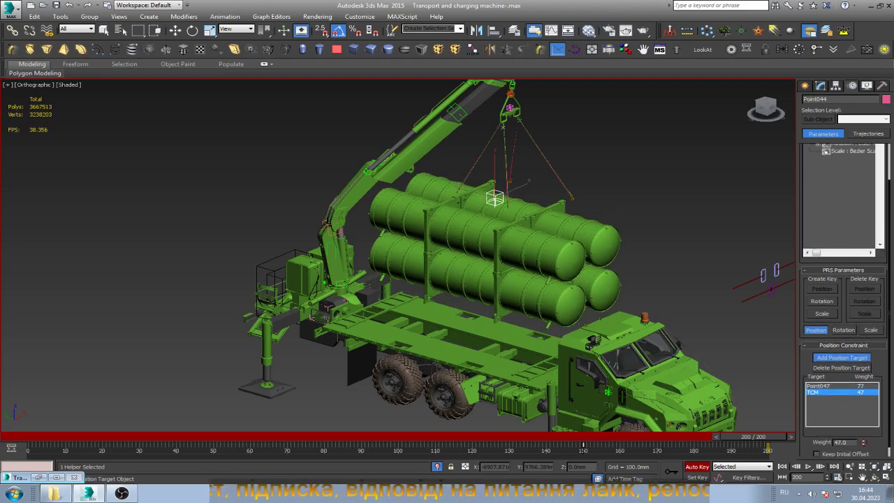
type("330")
key("Return")
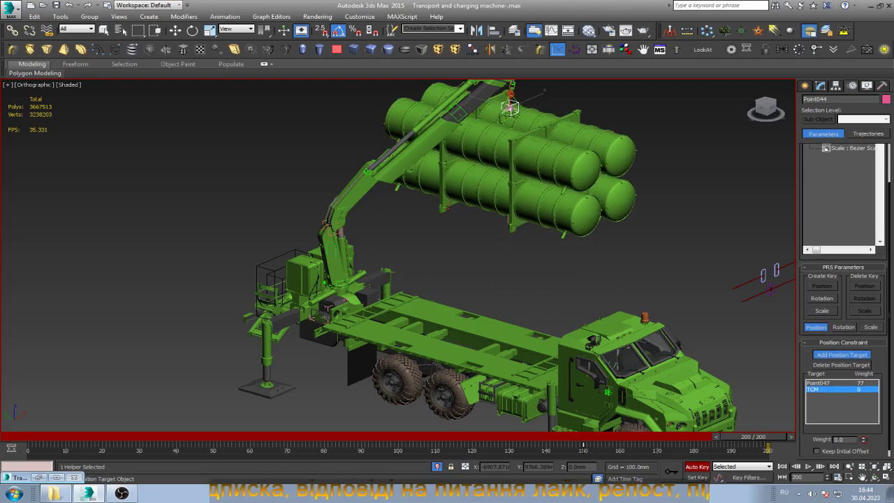
left_click(821, 383)
left_click_drag(863, 440, 863, 423)
- Reset Point047's weight, re-enter it as 100, then scrub back to review the lift
right_click(864, 439)
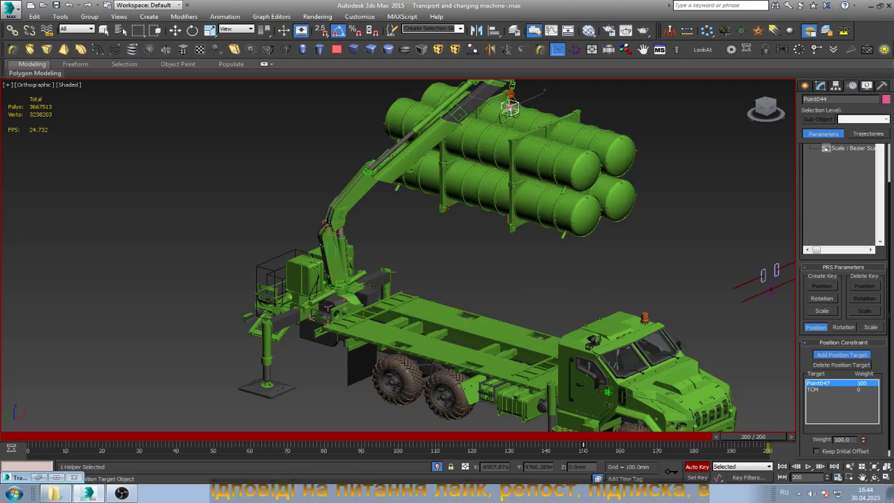
left_click(864, 442)
left_click_drag(864, 442, 863, 454)
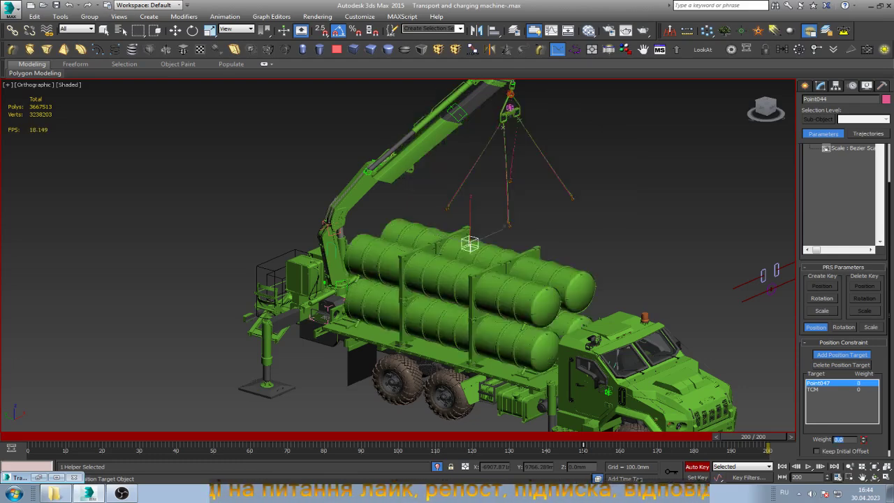
type("100")
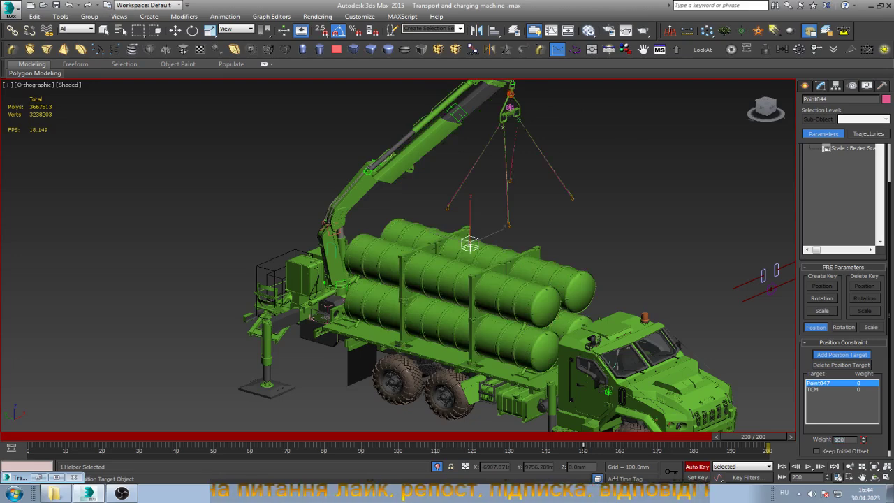
key("Return")
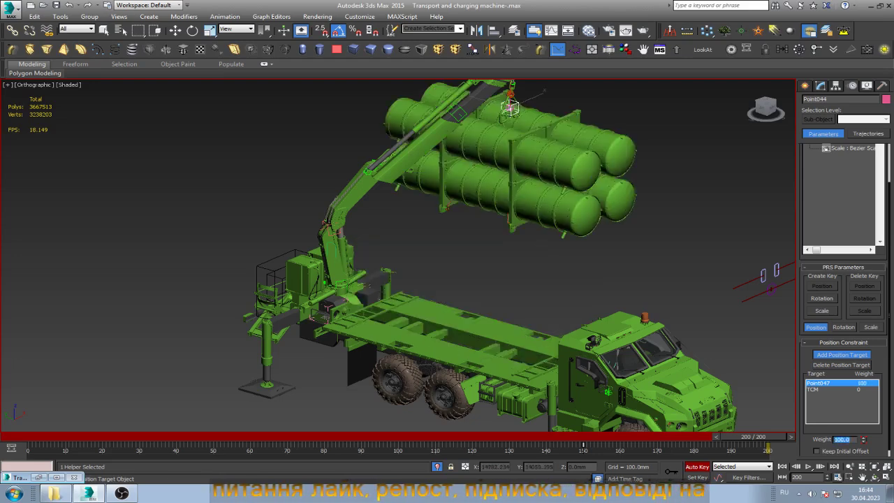
key("w")
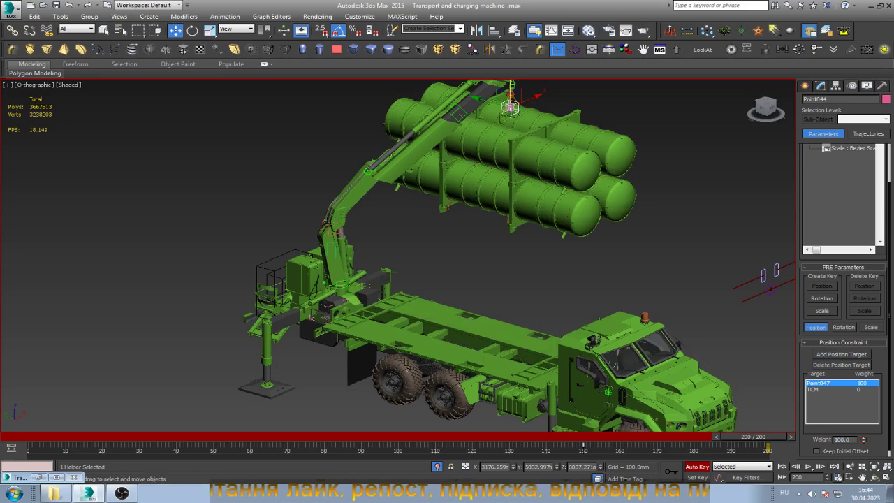
mouse_move(753, 436)
left_mouse_down()
mouse_move(454, 447)
mouse_move(583, 448)
mouse_move(608, 437)
left_mouse_up()
key("w")
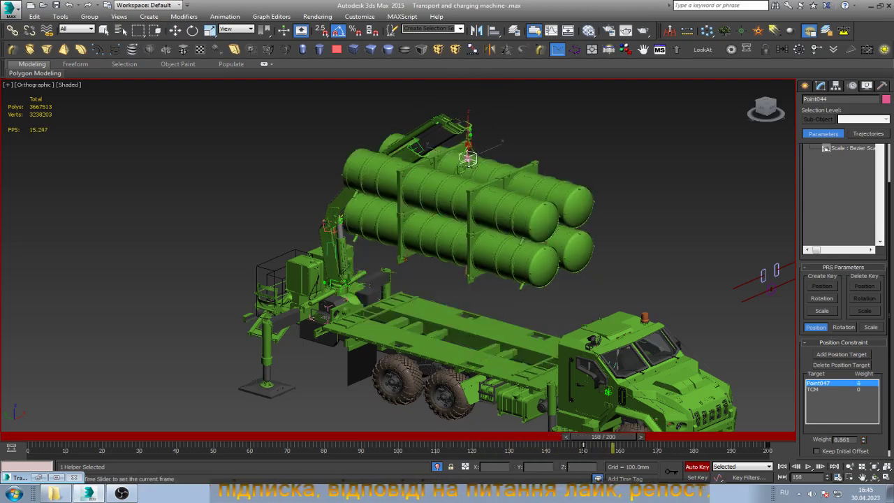
- Restore Point047's weight to 100 and begin raising TCM's weight
key("w")
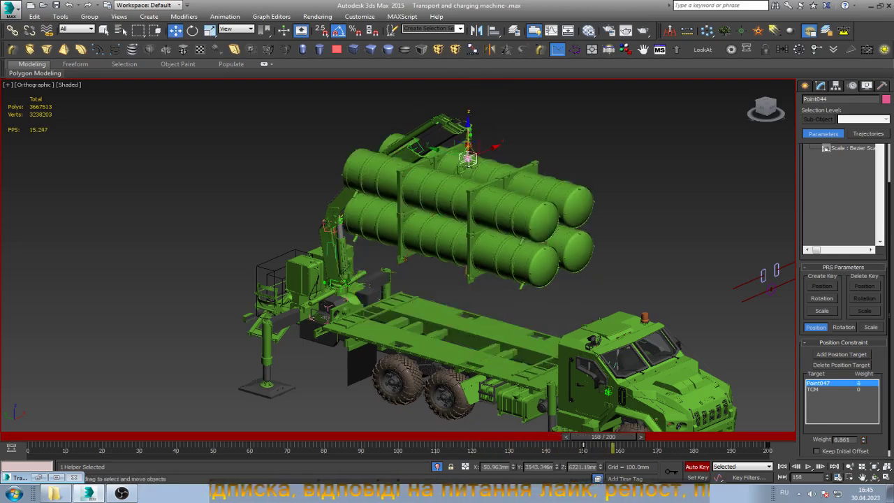
left_click_drag(863, 439, 864, 405)
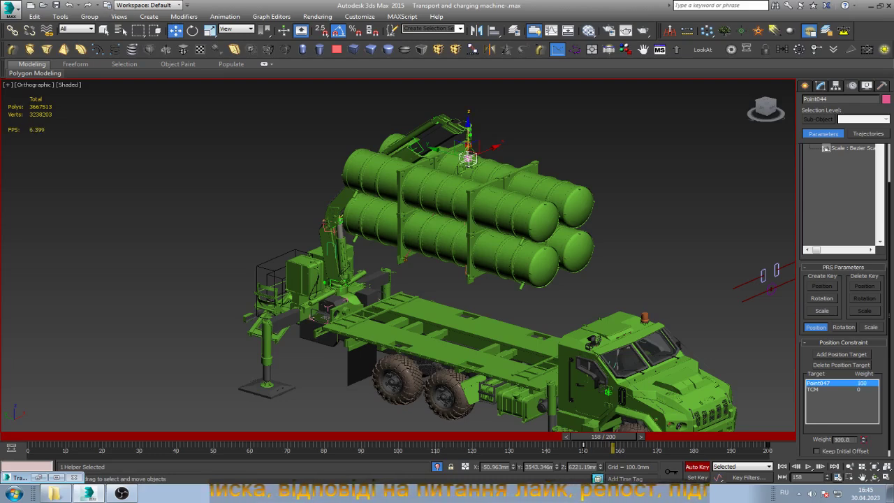
left_click(814, 389)
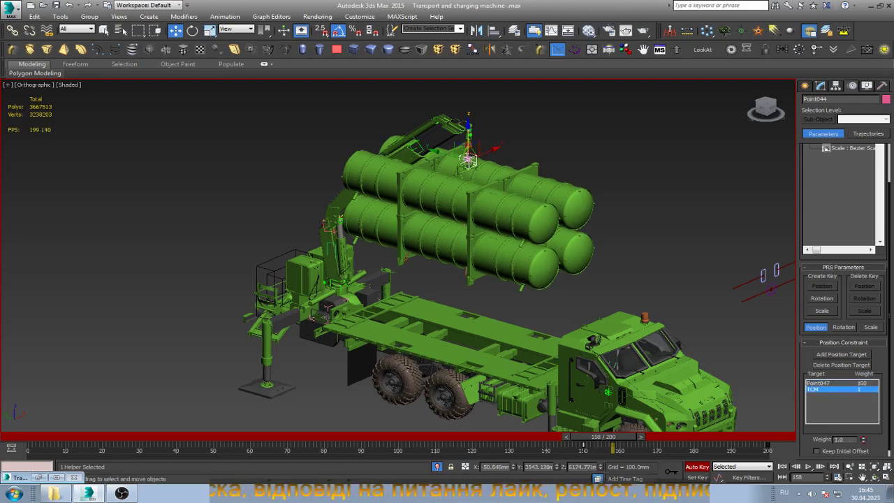
mouse_move(863, 439)
left_mouse_down()
mouse_move(863, 429)
mouse_move(863, 438)
left_mouse_up()
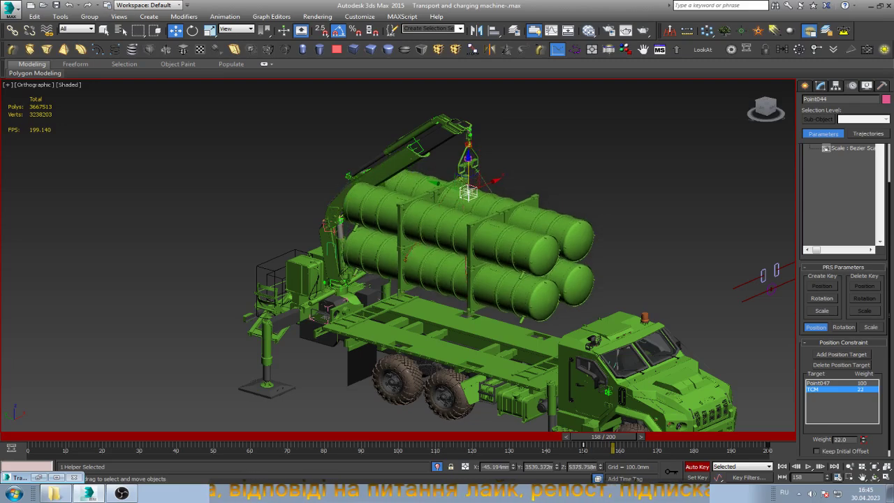
scroll(576, 216, "up", 2)
scroll(576, 216, "up", 3)
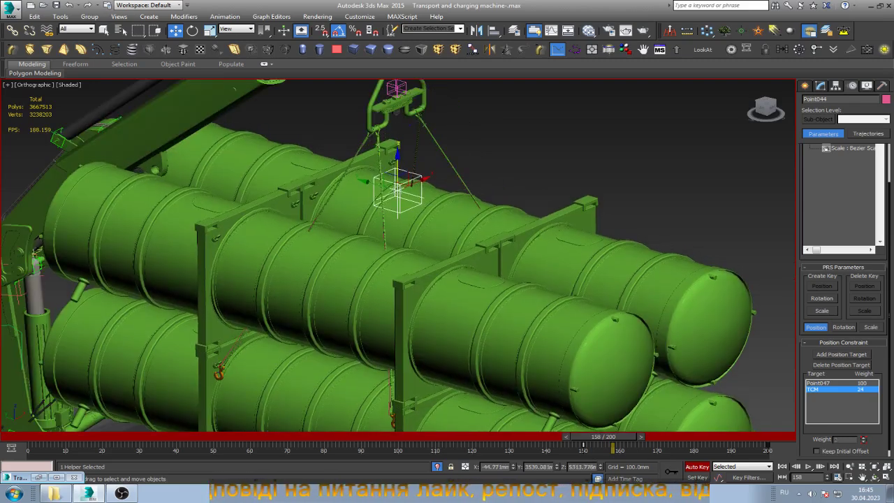
mouse_move(863, 439)
left_mouse_down()
mouse_move(864, 417)
mouse_move(863, 438)
left_mouse_up()
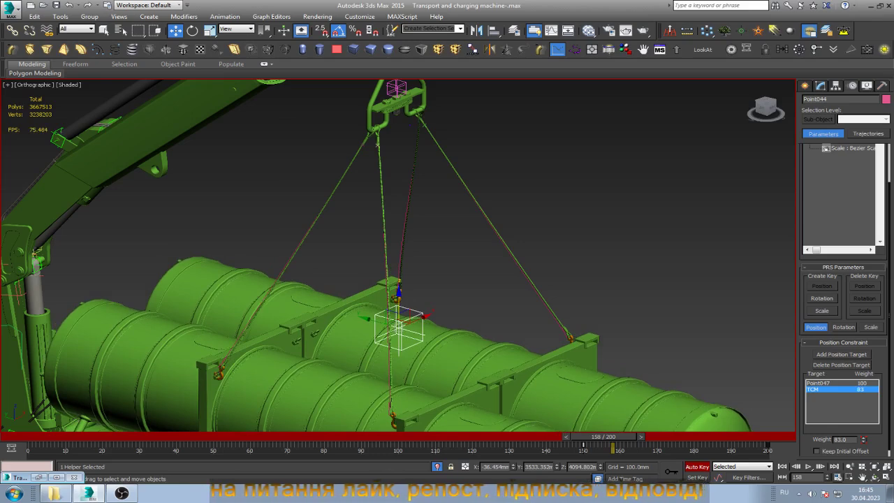
- Raise TCM's weight over frames 182–186 to about 87.892, then orbit to check the load
left_click_drag(603, 437, 641, 437)
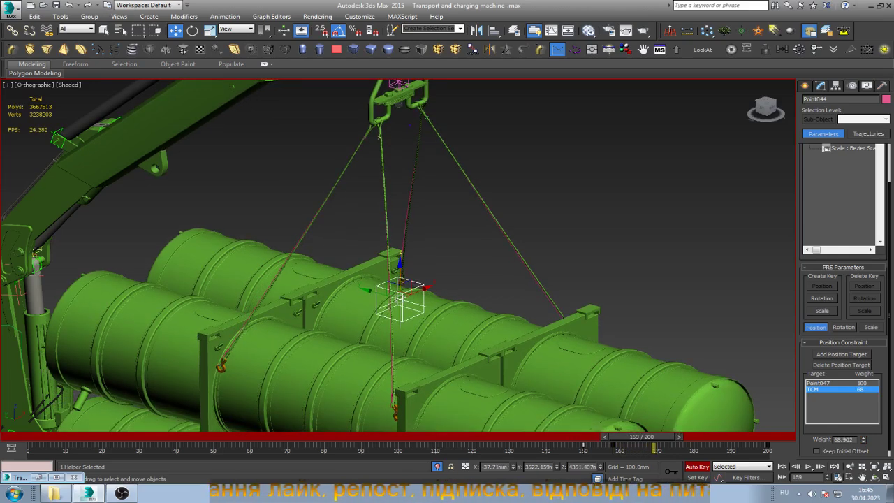
left_click_drag(863, 440, 863, 436)
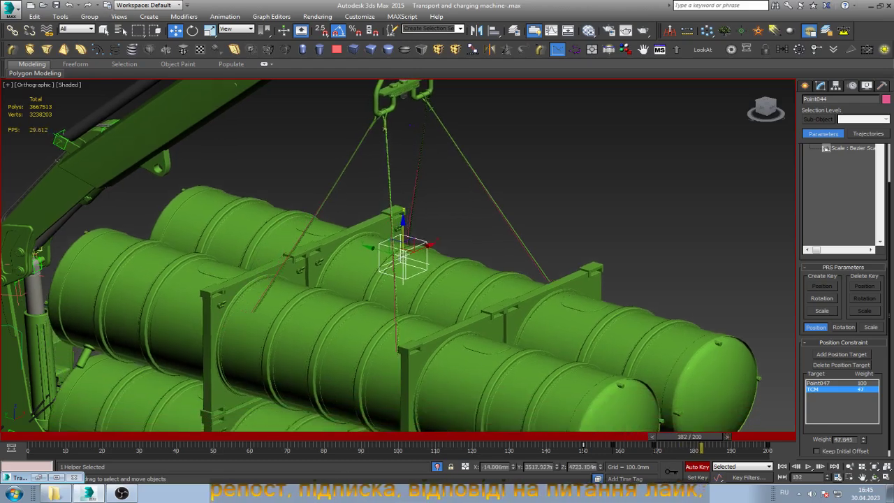
left_click_drag(864, 440, 863, 419)
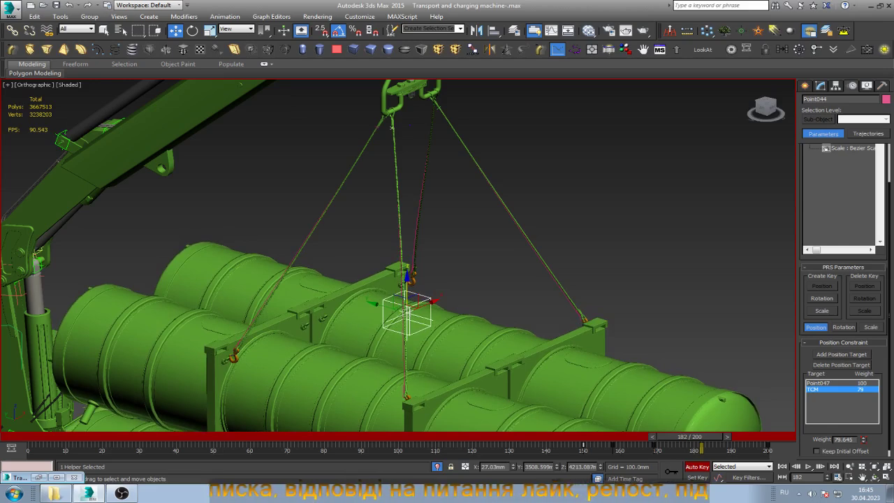
key("period")
key("period")
key("period")
key("period")
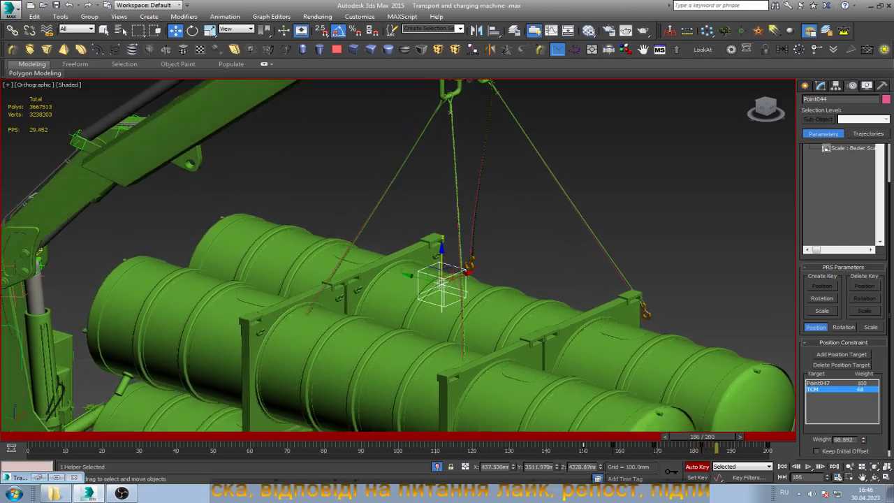
left_click_drag(863, 440, 864, 438)
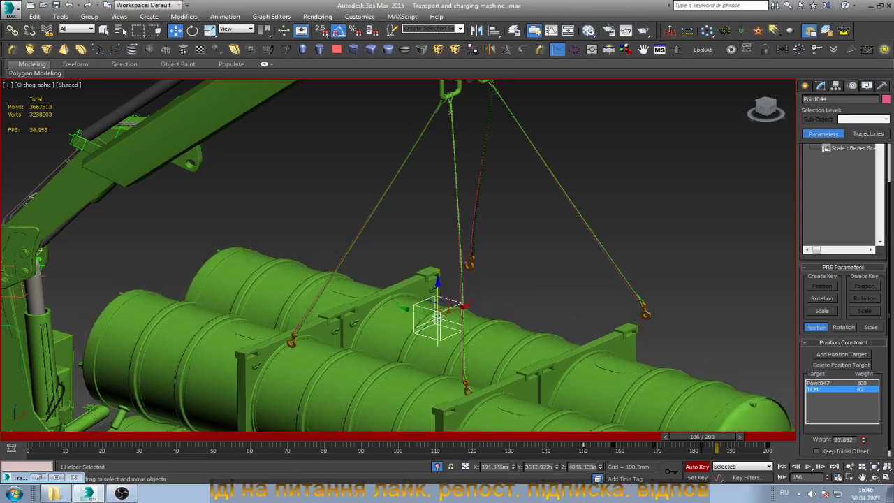
left_click(874, 477)
mouse_move(419, 279)
left_mouse_down()
mouse_move(461, 209)
mouse_move(482, 210)
left_mouse_up()
key("w")
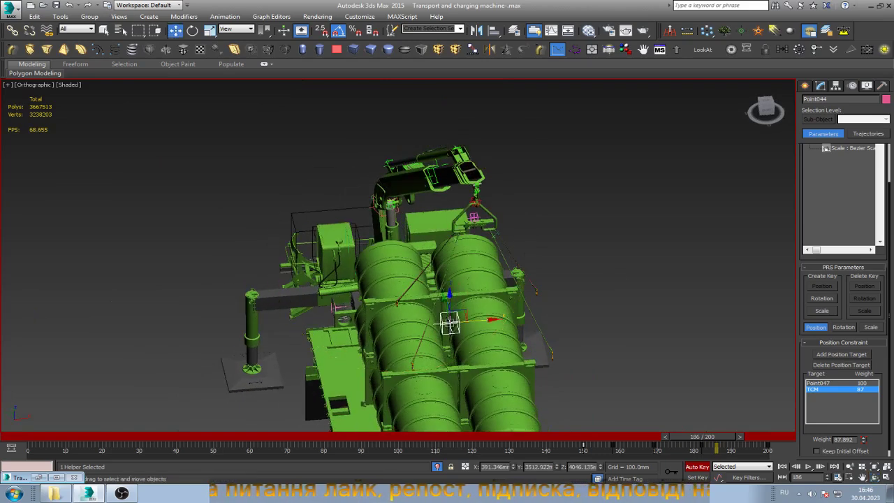
- Lower Point047's weight slightly and jump near the end of the animation
left_click(821, 383)
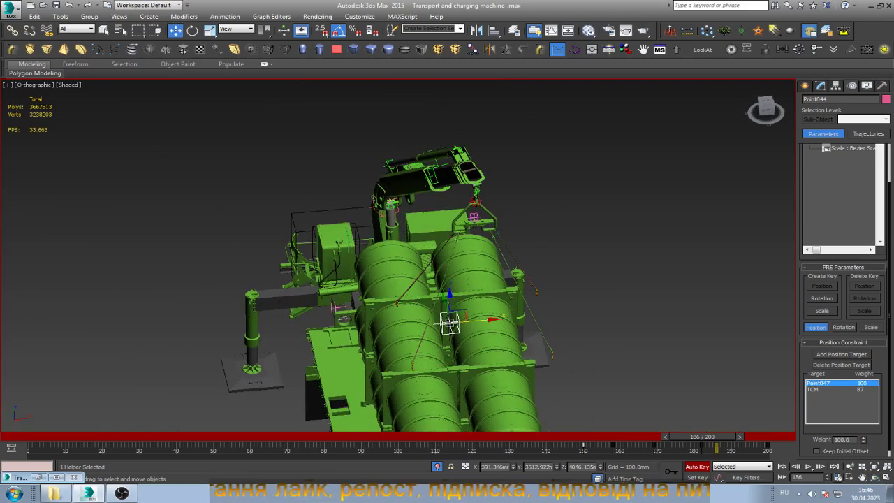
mouse_move(864, 440)
left_mouse_down()
mouse_move(863, 447)
mouse_move(863, 437)
left_mouse_up()
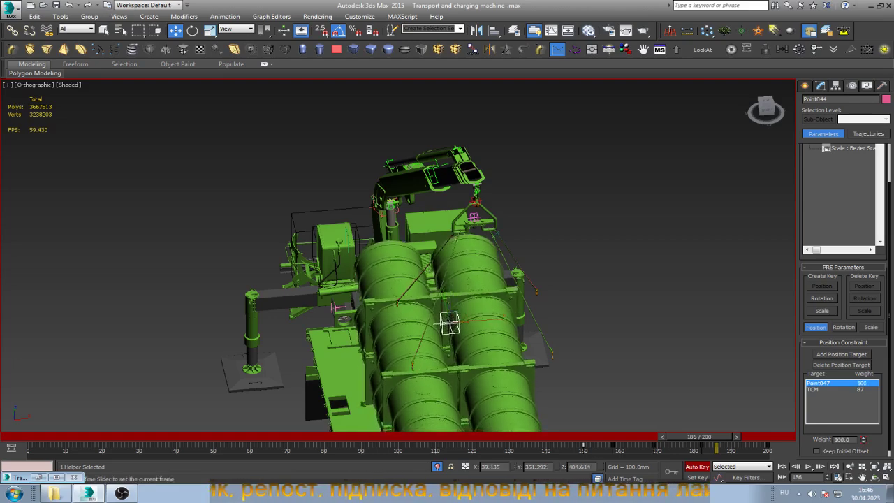
left_click_drag(702, 436, 753, 436)
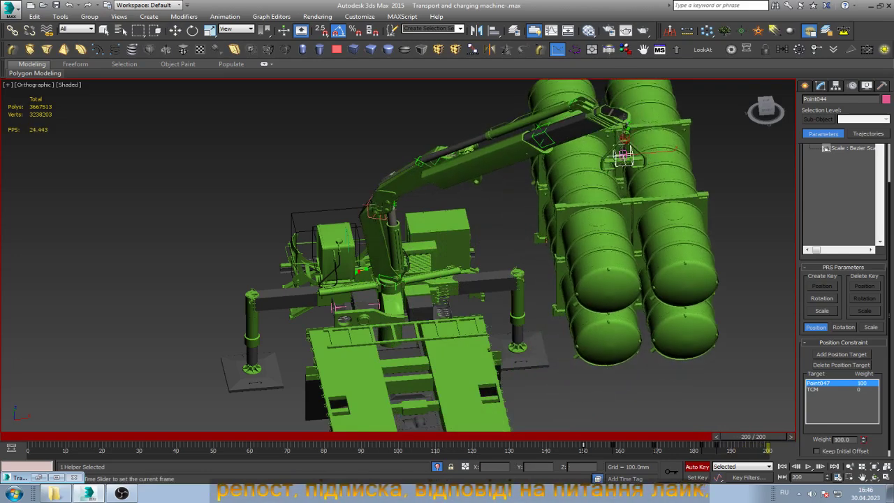
key("w")
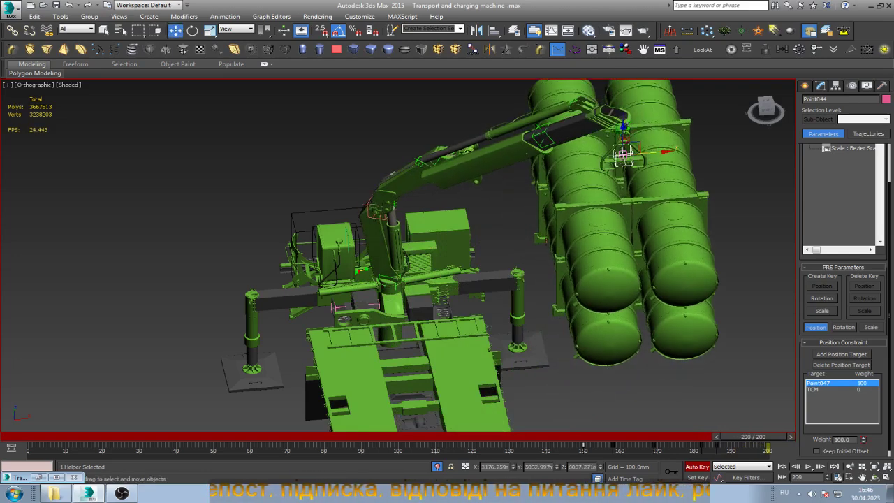
- Raise TCM's weight, set Point047 to 80, then delete TCM from the targets
left_click(831, 389)
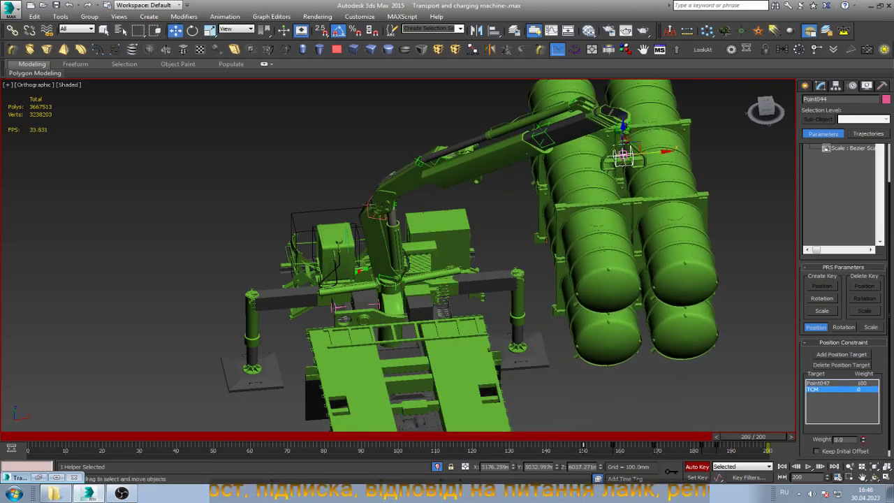
mouse_move(864, 439)
left_mouse_down()
mouse_move(864, 419)
mouse_move(864, 430)
left_mouse_up()
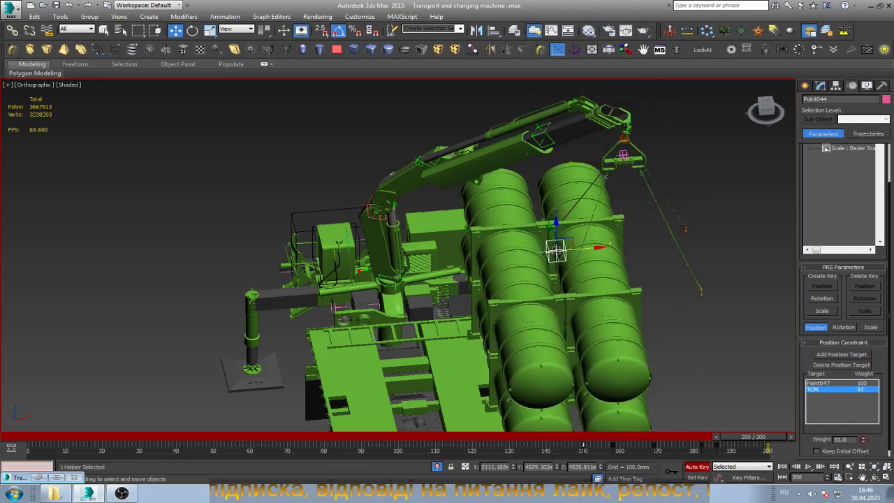
left_click(819, 382)
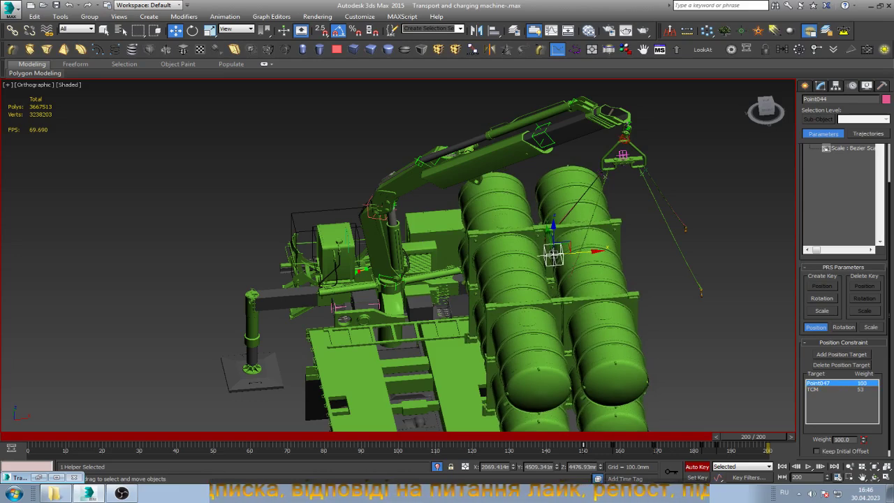
left_click_drag(864, 439, 863, 454)
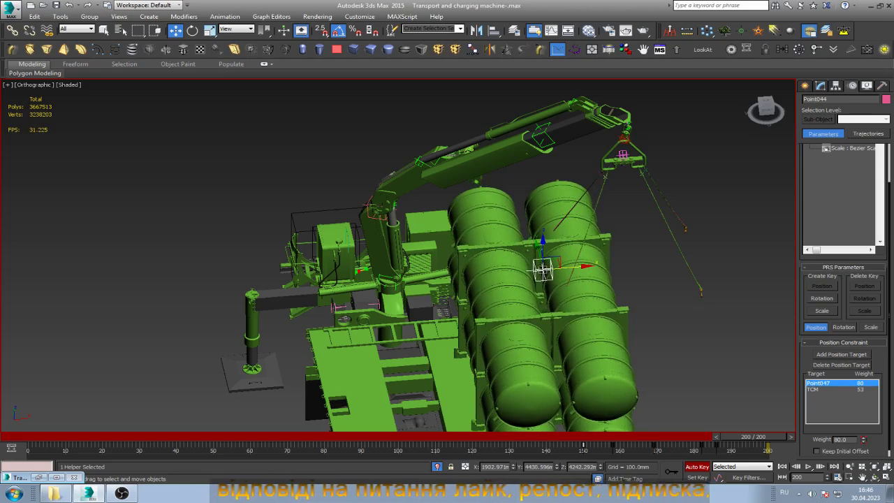
left_click(831, 389)
left_click(841, 365)
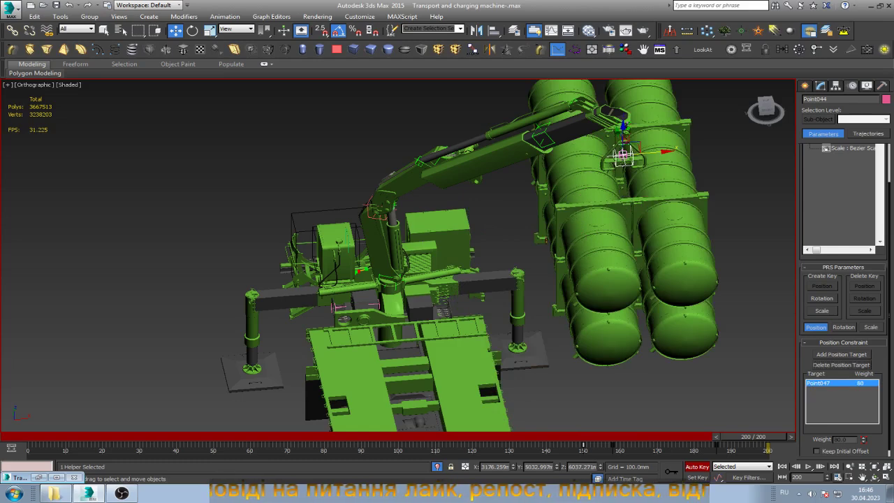
- Toggle Keep Initial Offset while orbiting to compare the pack on the truck versus the hook
left_click(816, 452)
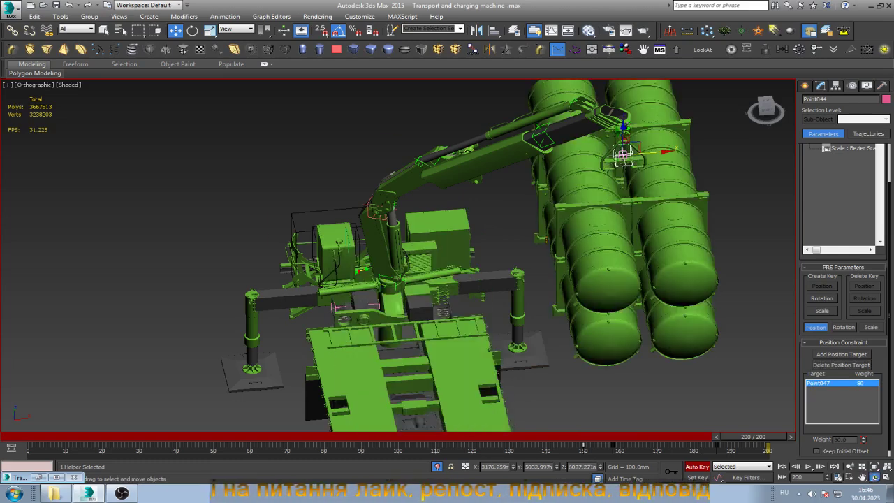
left_click(873, 477)
left_click_drag(447, 280, 378, 273)
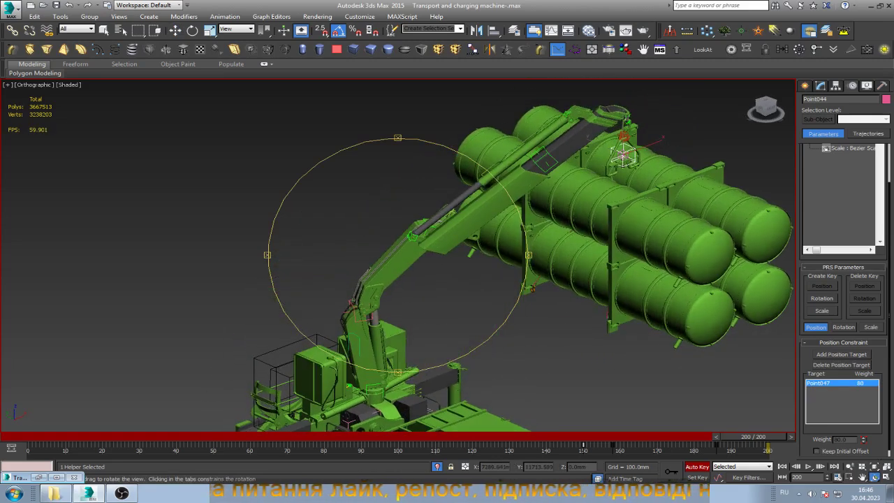
left_click(817, 450)
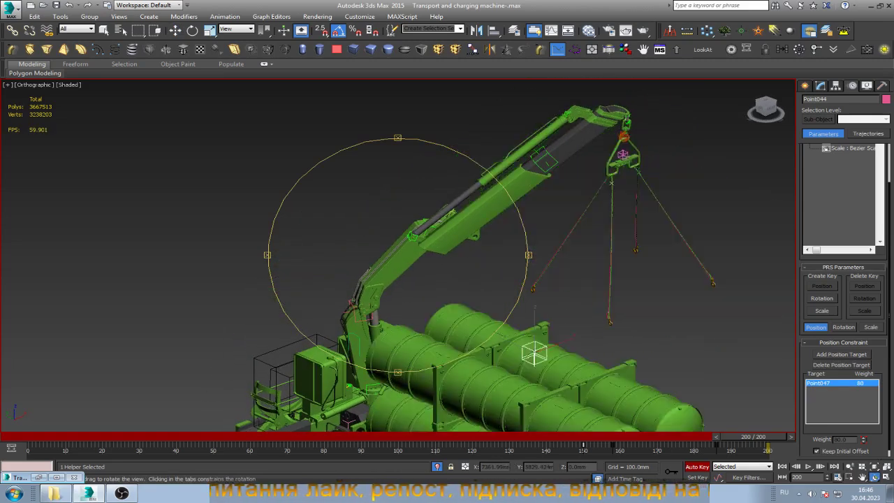
left_click(816, 450)
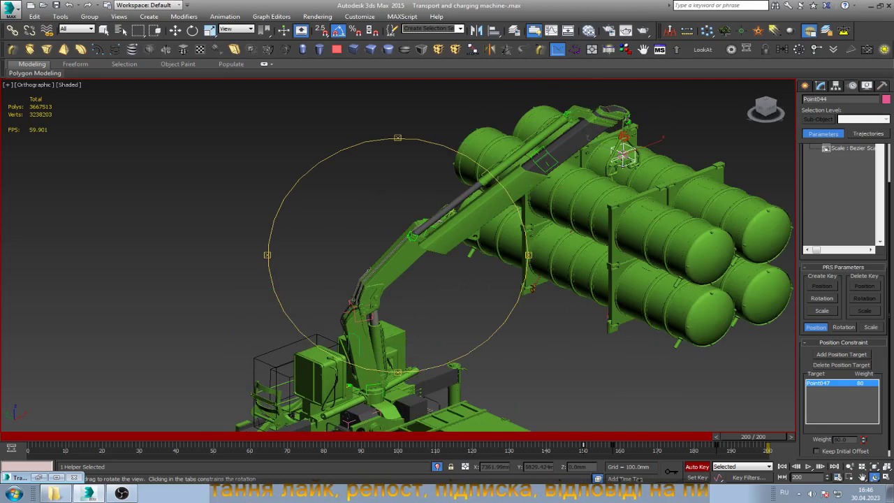
- Add KRAN-1-point as a position target, test its weight at 100, then reset it to 0
left_click(842, 354)
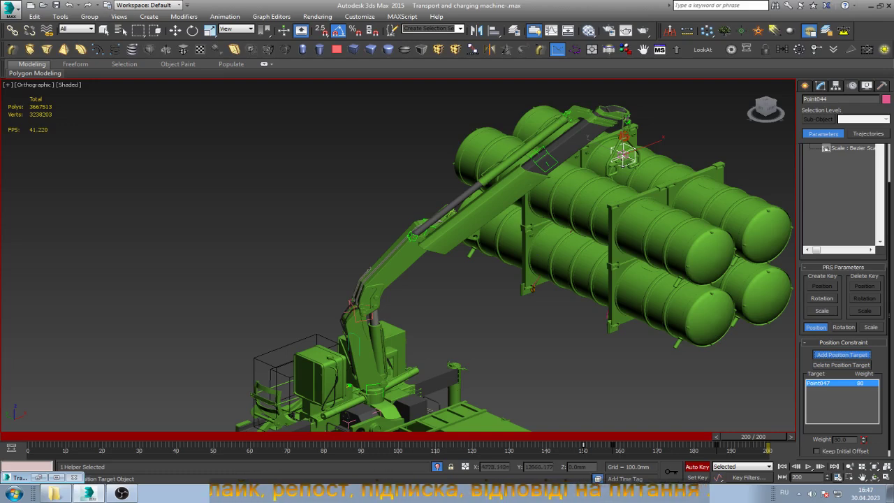
left_click(623, 152)
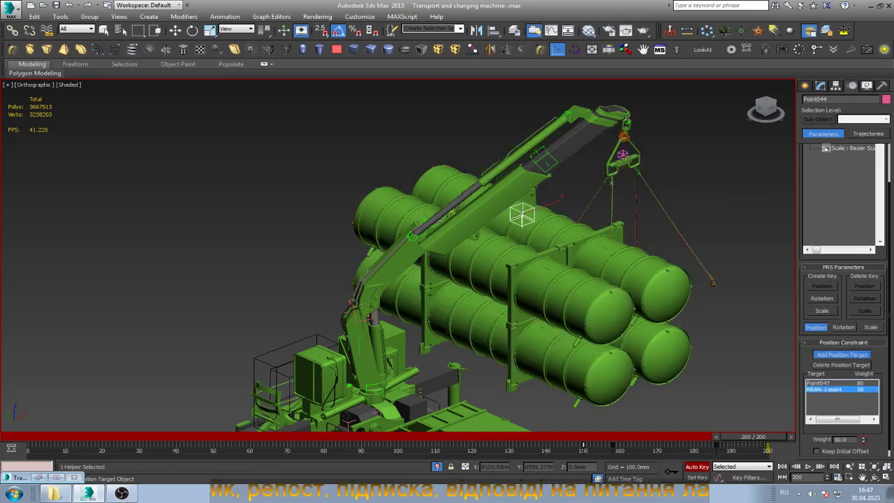
left_click_drag(863, 439, 863, 412)
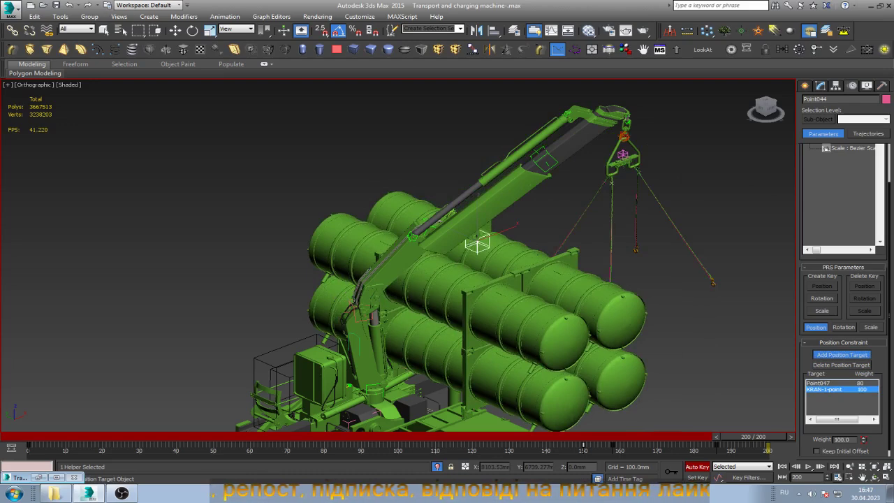
right_click(863, 440)
- Set Point047's weight to 50, delete KRAN-1-point, and return to frame 139
left_click(821, 383)
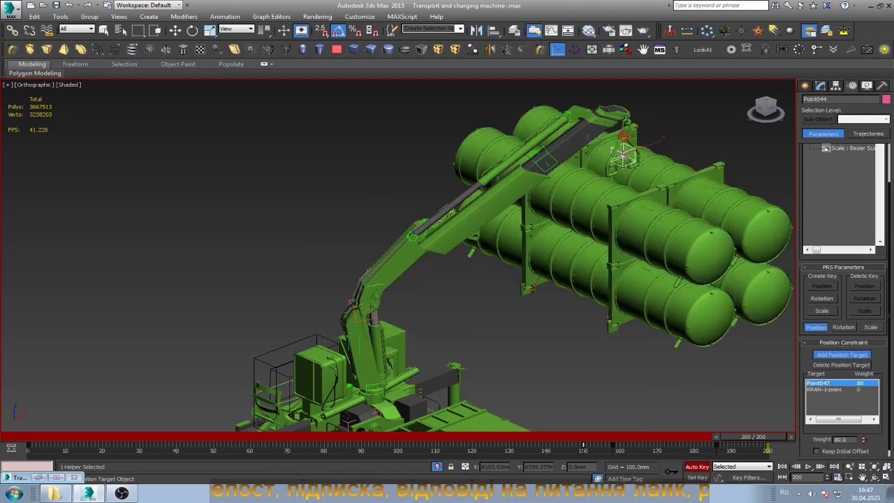
double_click(841, 439)
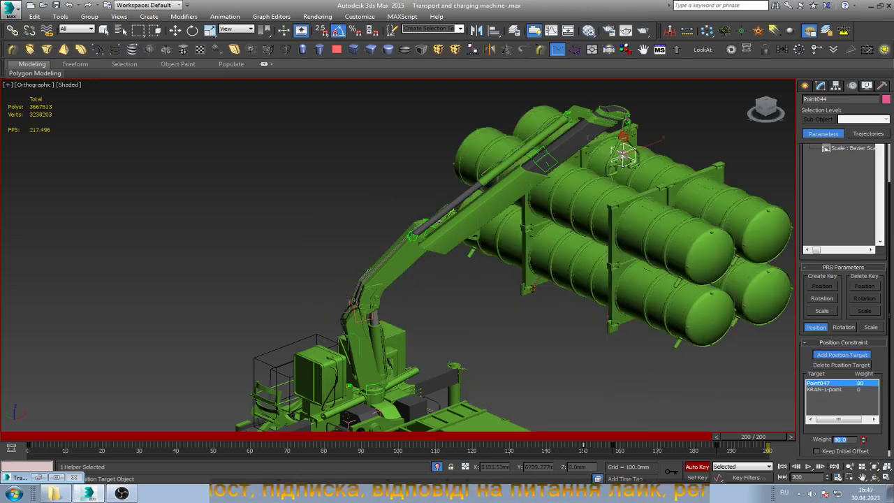
type("50")
key("Return")
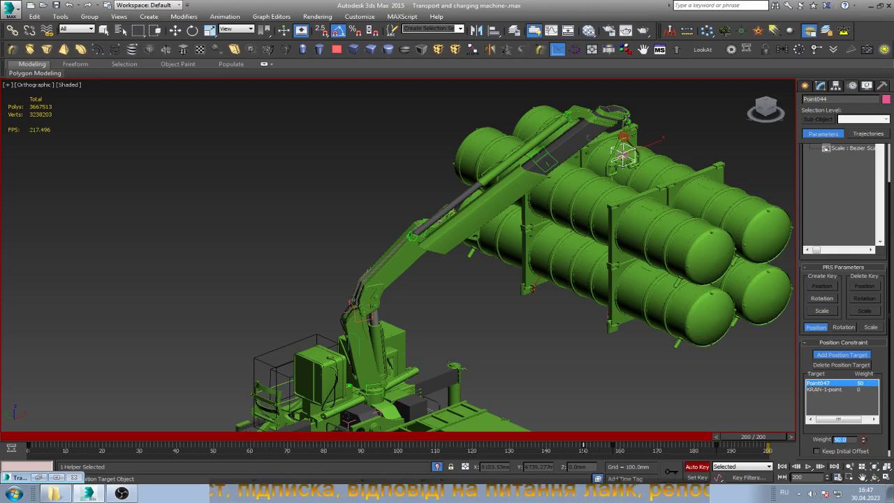
left_click(824, 389)
left_click(841, 365)
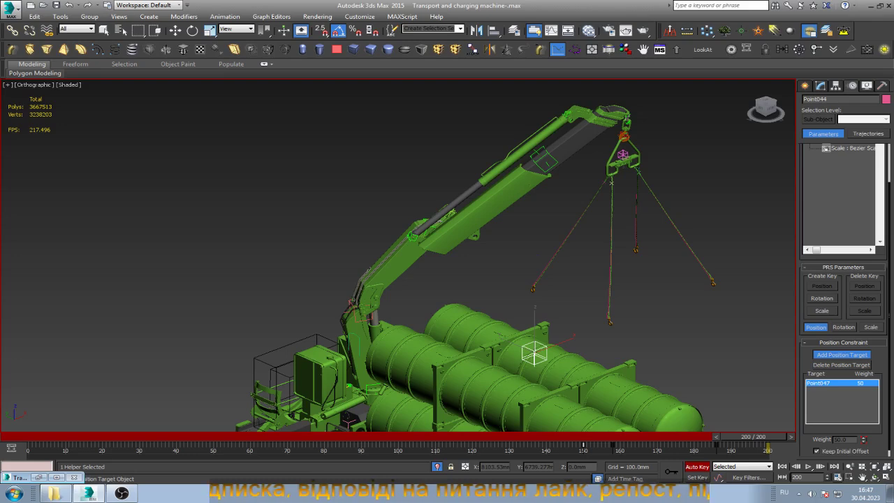
mouse_move(754, 436)
left_mouse_down()
mouse_move(52, 436)
mouse_move(552, 437)
left_mouse_up()
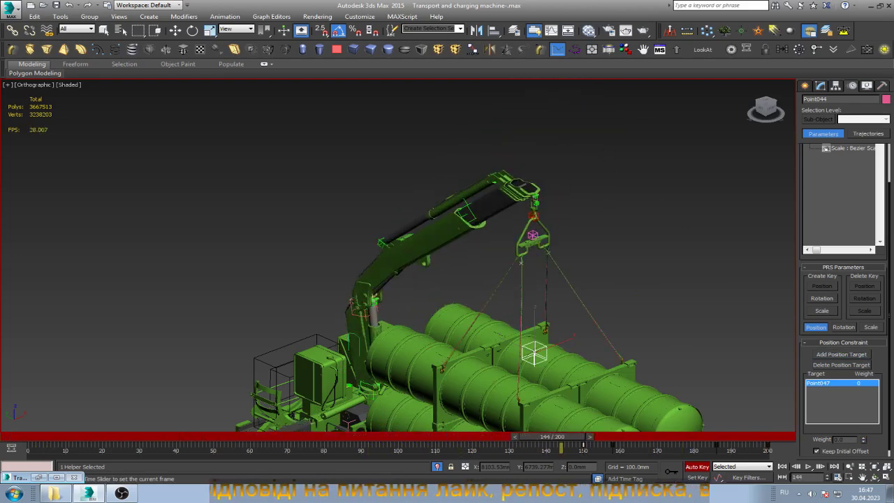
- Scrub around frame 140 to check the hook motion, then turn Auto Key off
left_click(842, 355)
key("comma")
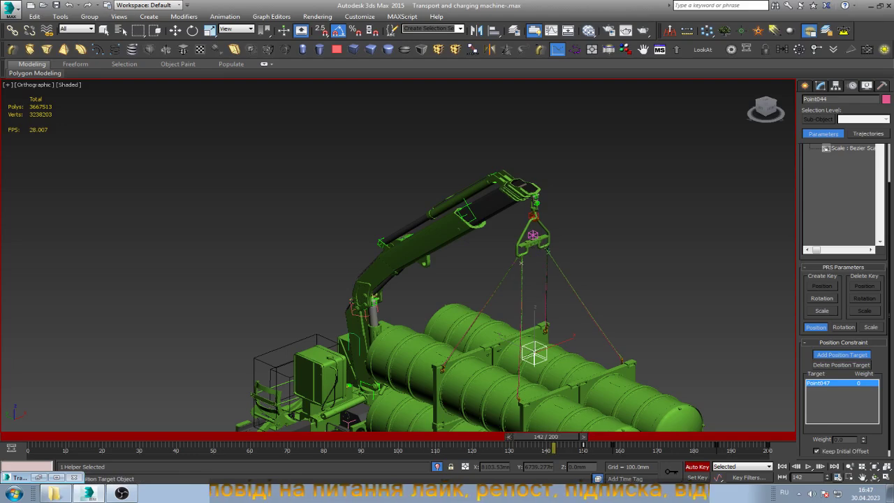
key("comma")
key("comma")
key("comma")
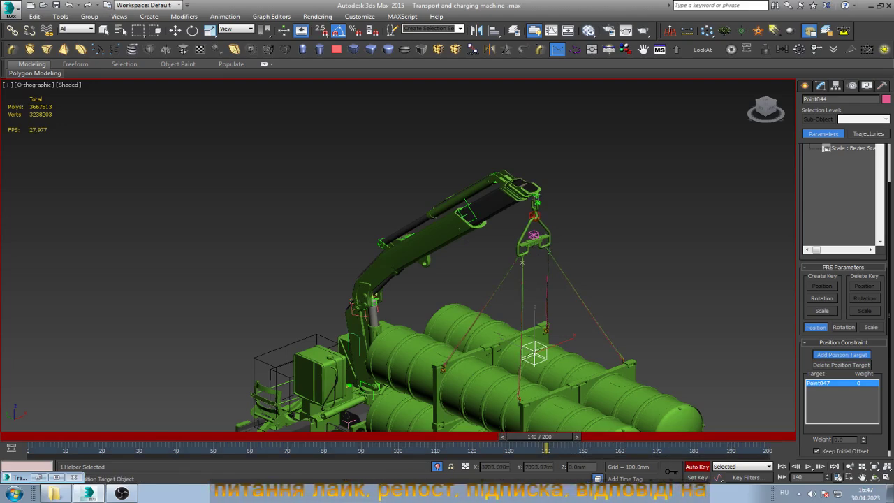
mouse_move(540, 437)
left_mouse_down()
mouse_move(667, 436)
mouse_move(561, 447)
left_mouse_up()
left_click_drag(530, 437, 540, 436)
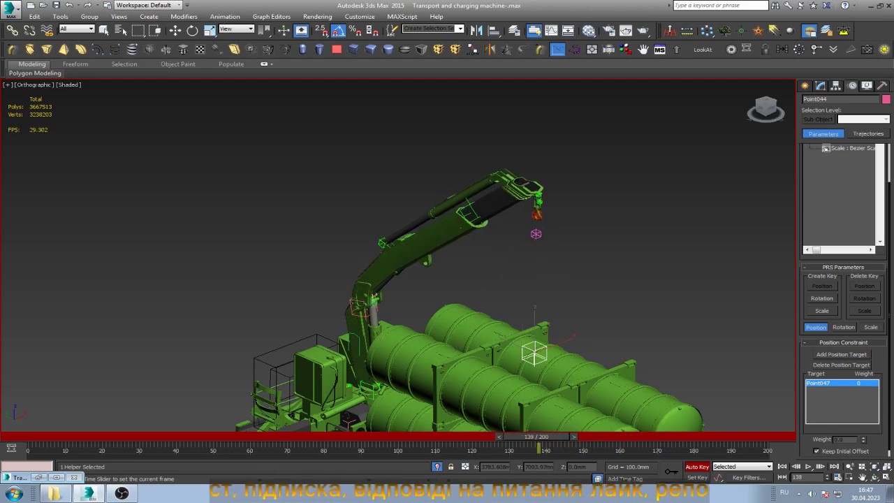
left_click(841, 355)
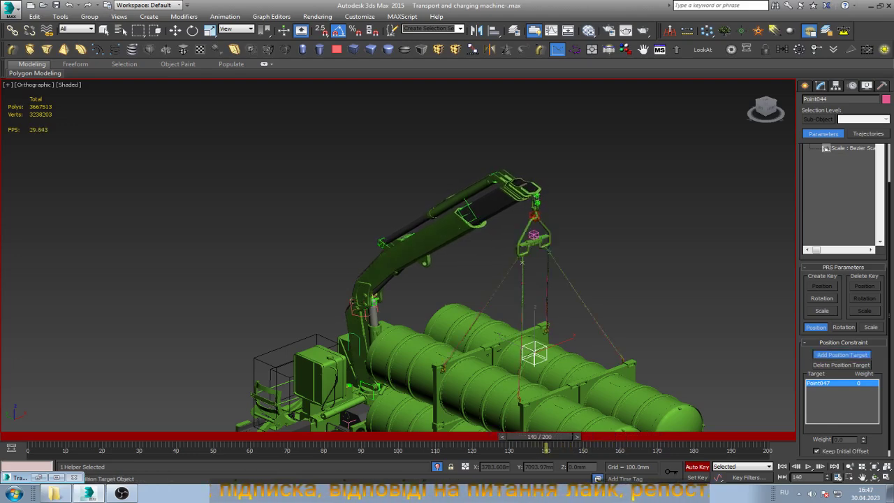
key("n")
key("w")
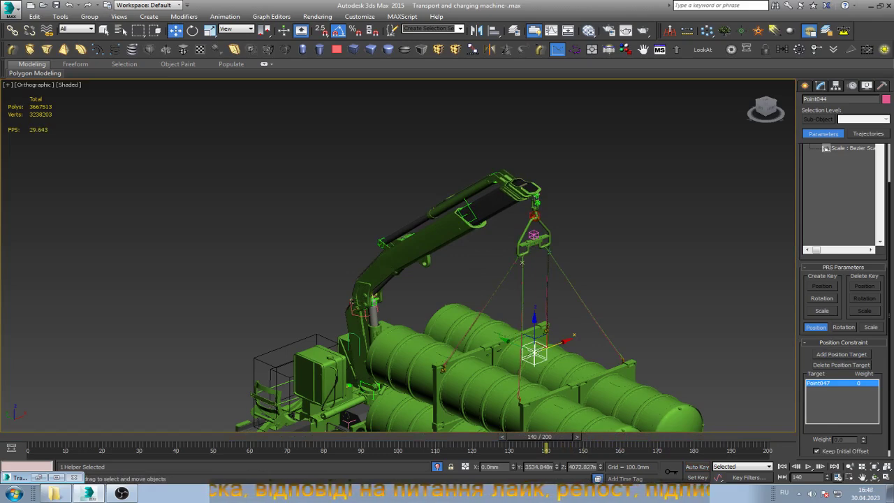
scroll(447, 279, "down", 2)
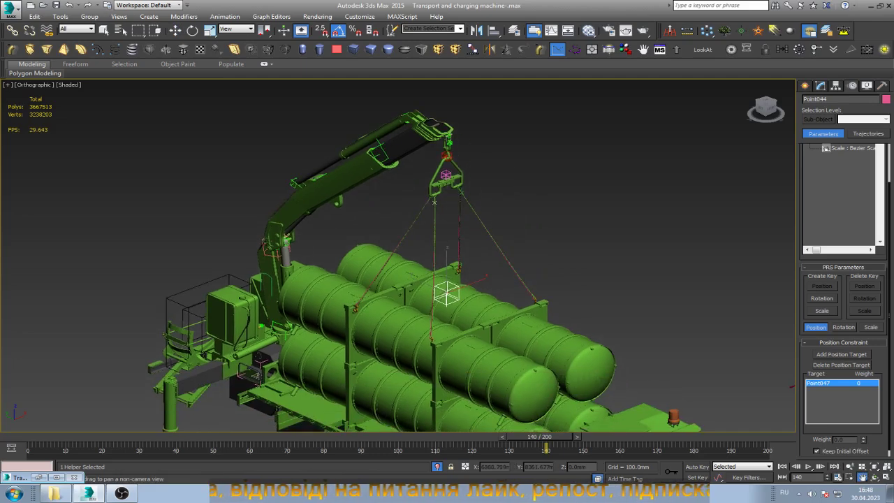
scroll(447, 280, "down", 1)
- Delete Point047, re-add it as the only position target, and scrub forward to frame 192
left_click(841, 365)
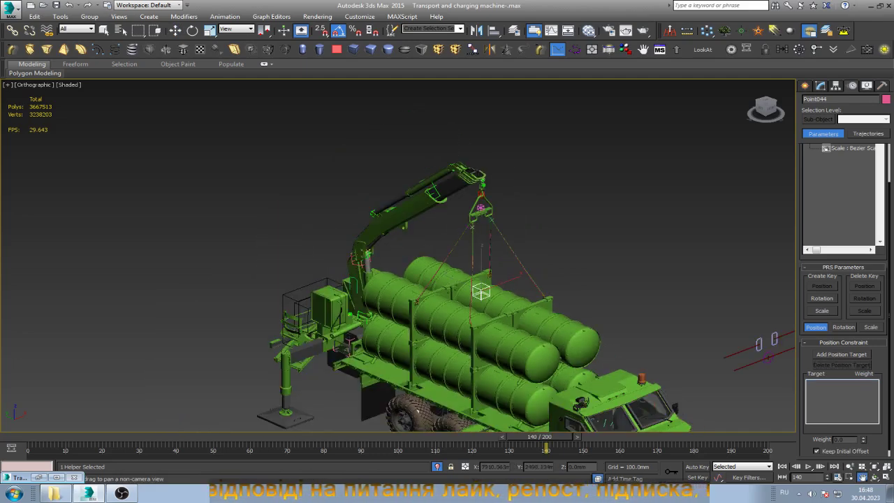
left_click(842, 354)
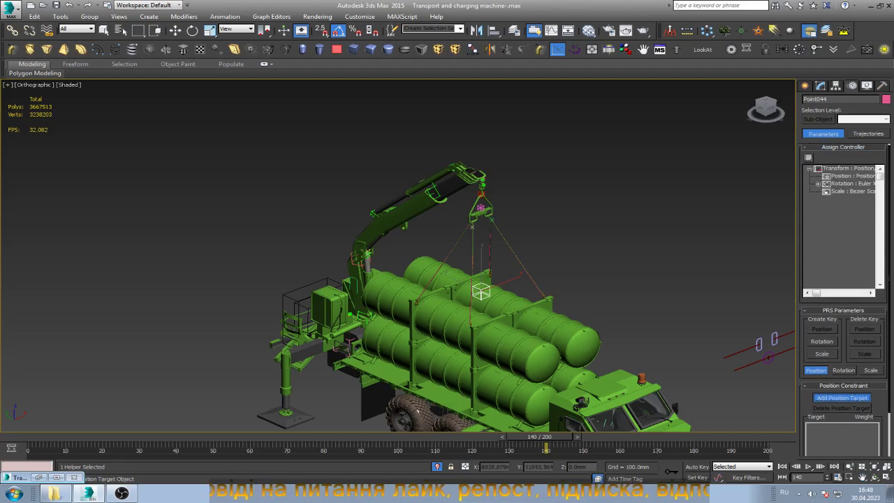
scroll(486, 220, "up", 5)
left_click(446, 145)
scroll(447, 144, "down", 4)
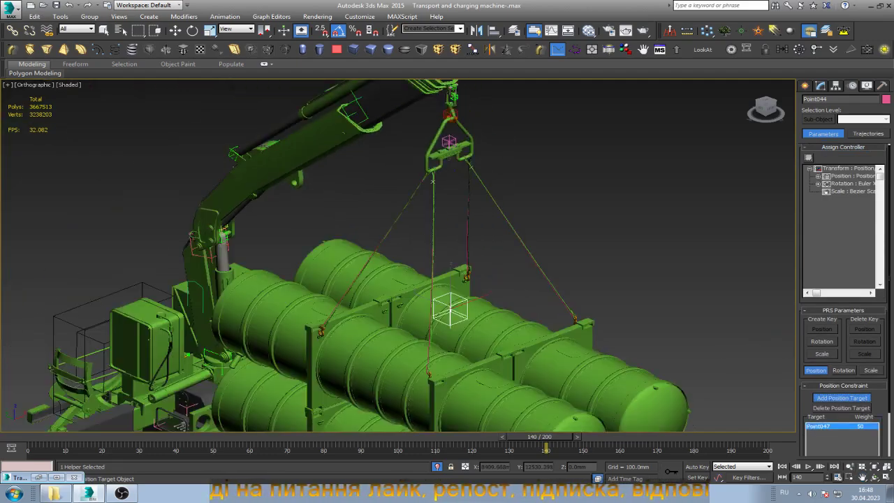
scroll(449, 142, "down", 1)
scroll(451, 143, "down", 1)
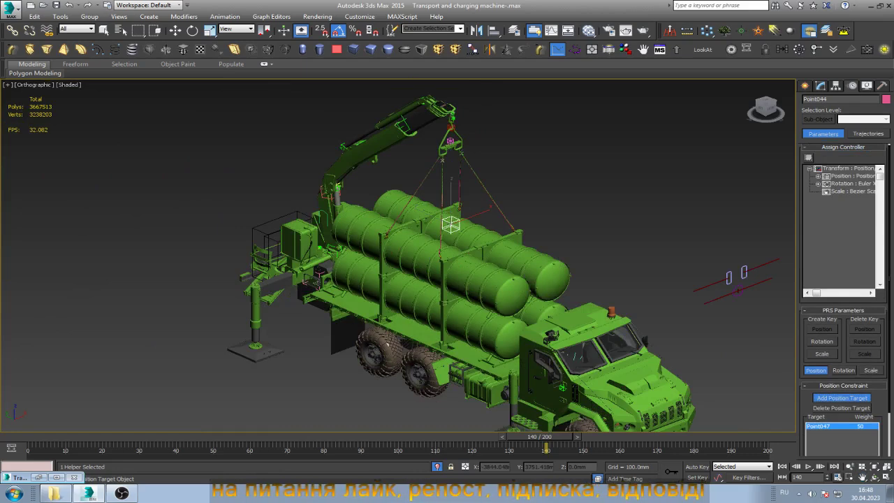
mouse_move(540, 437)
left_mouse_down()
mouse_move(746, 437)
mouse_move(727, 436)
mouse_move(737, 437)
left_mouse_up()
- Undo the TCM target pick and delete Point047 from Point044's position targets
left_click(842, 398)
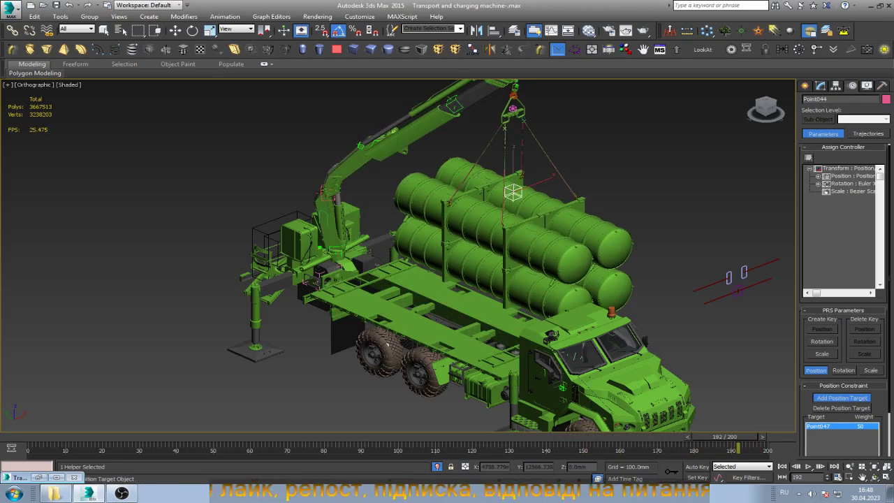
left_click(419, 328)
scroll(342, 146, "up", 2)
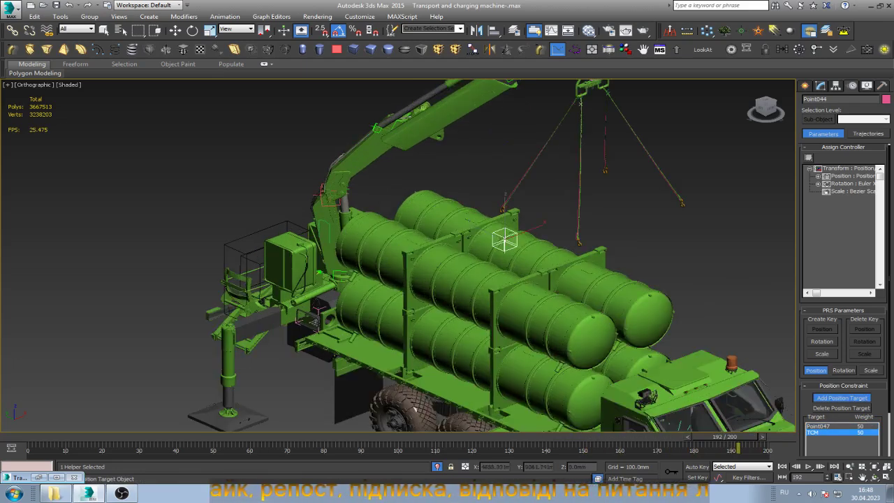
key("ctrl+z")
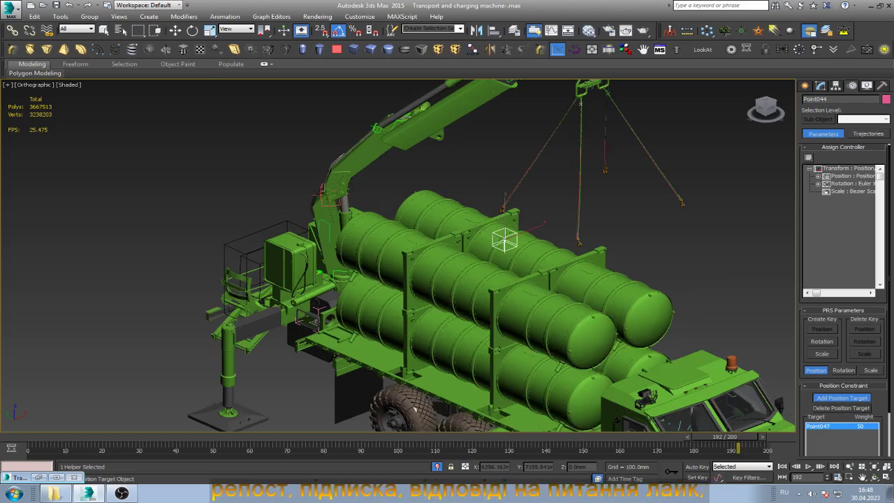
key("w")
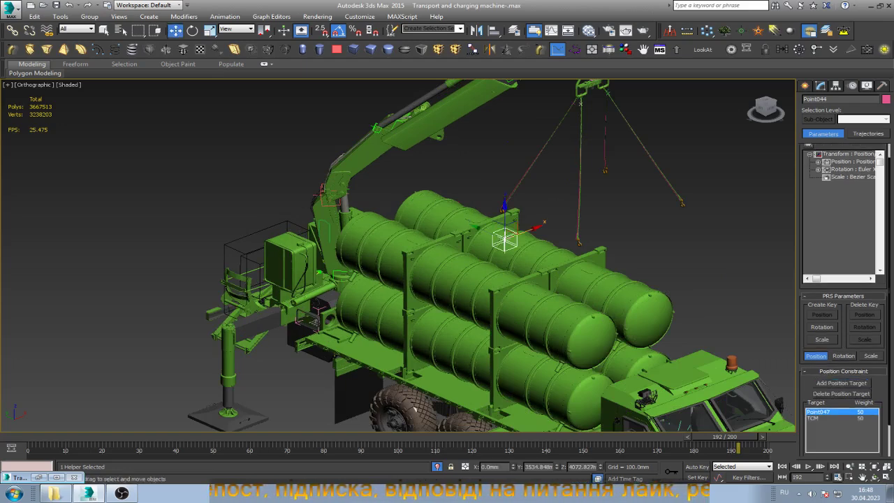
left_click(841, 394)
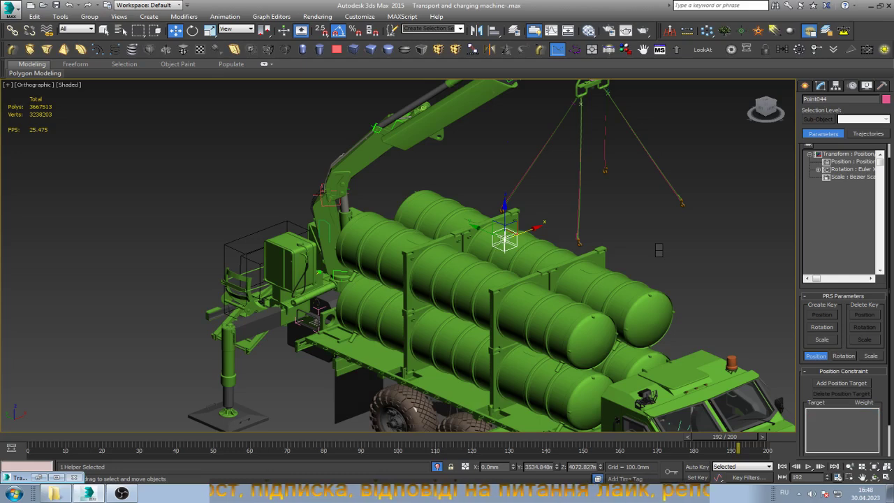
- Re-add Point047 as Point044's only position target and scrub to frame 189
left_click_drag(723, 436, 628, 437)
key("w")
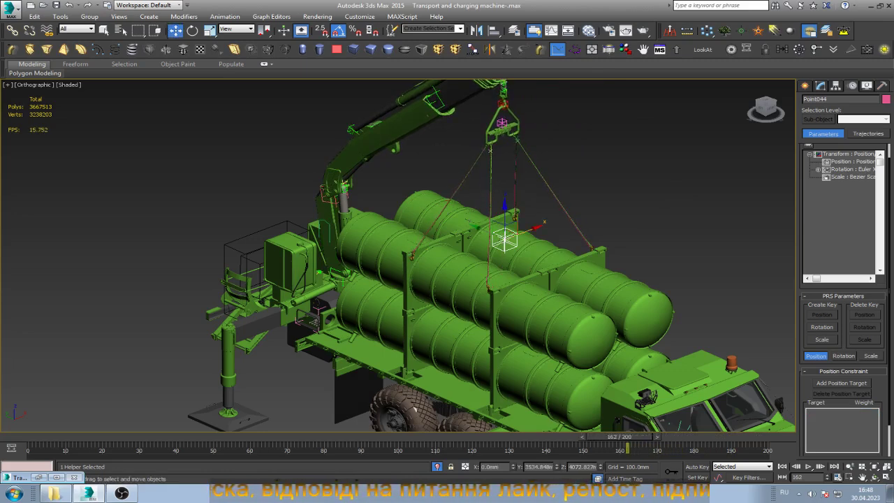
left_click(842, 383)
left_click(503, 122)
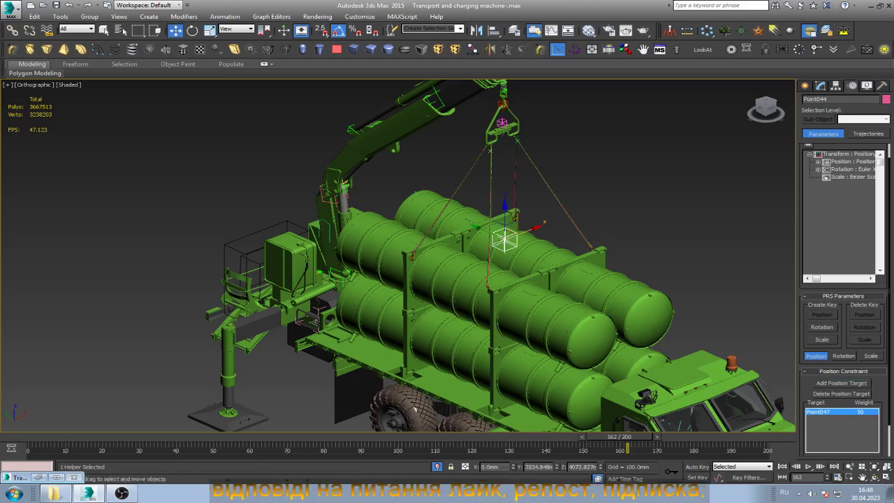
left_click_drag(628, 437, 726, 437)
key("w")
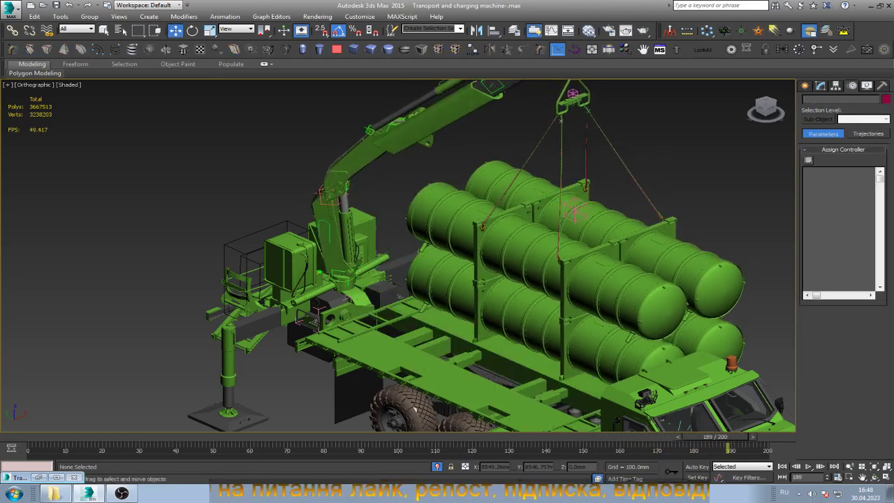
- With Auto Key on, rotate KRAN-1-point −5° about Y and scrub back to check the swing
key("ctrl+d")
scroll(338, 160, "up", 5)
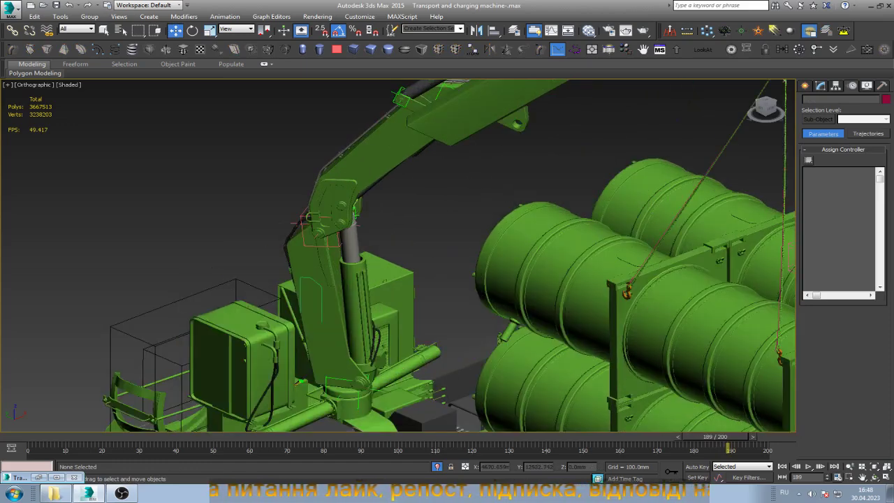
left_click(305, 218)
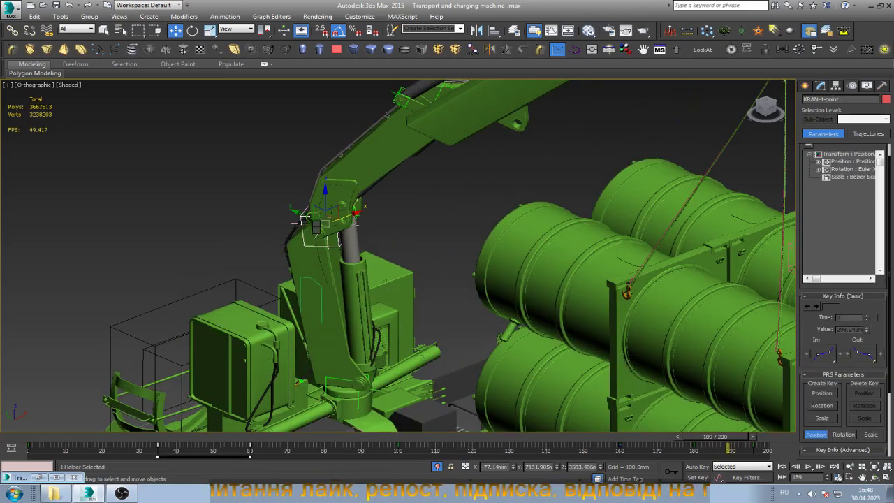
key("e")
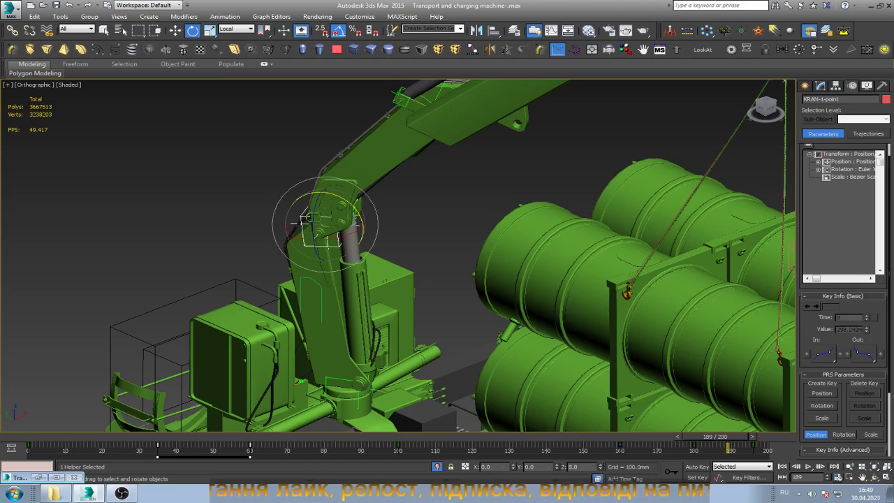
key("n")
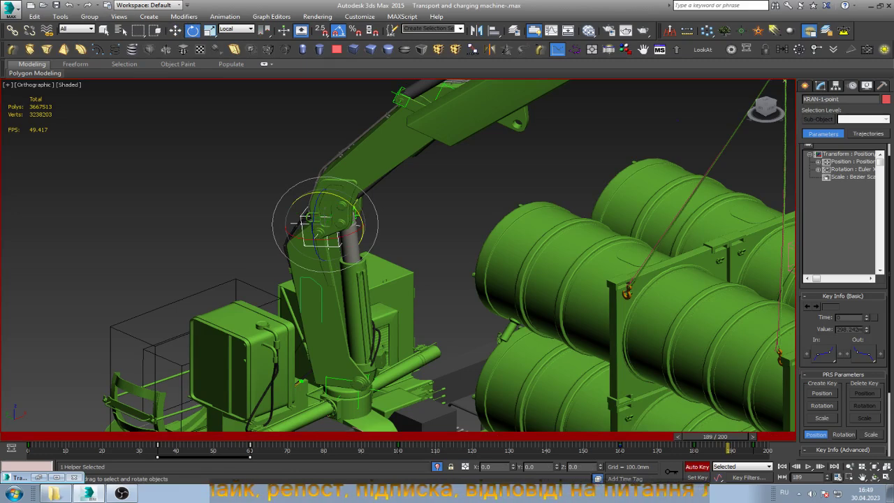
left_click_drag(357, 213, 357, 225)
mouse_move(356, 225)
middle_mouse_down("alt")
mouse_move(328, 222)
mouse_move(338, 222)
middle_mouse_up("alt")
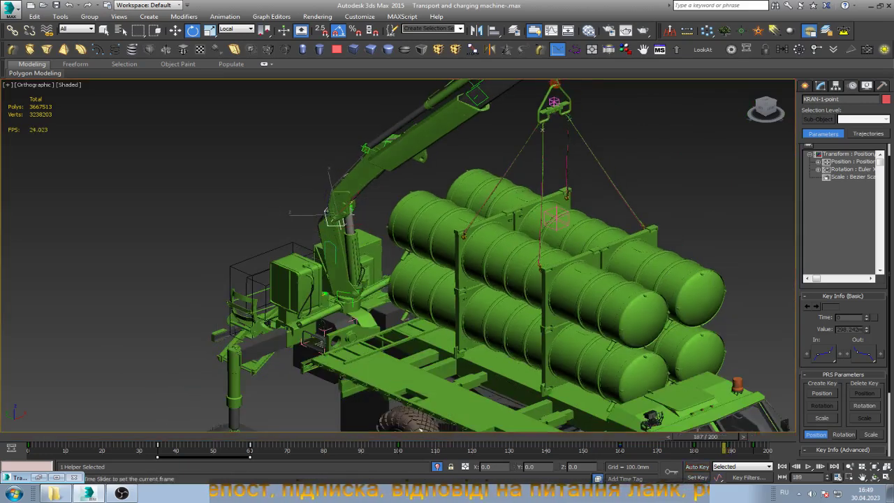
left_click_drag(715, 437, 509, 437)
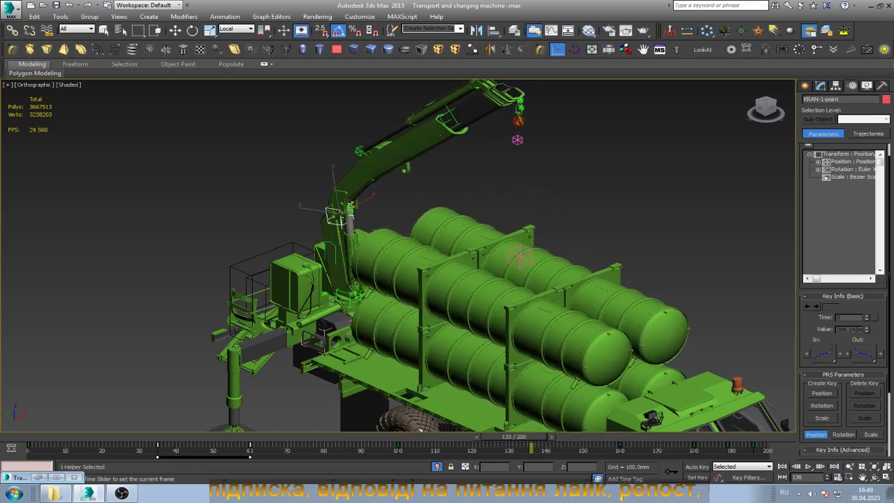
- Select Point044 and toggle Keep Initial Offset off and back on to compare
key("e")
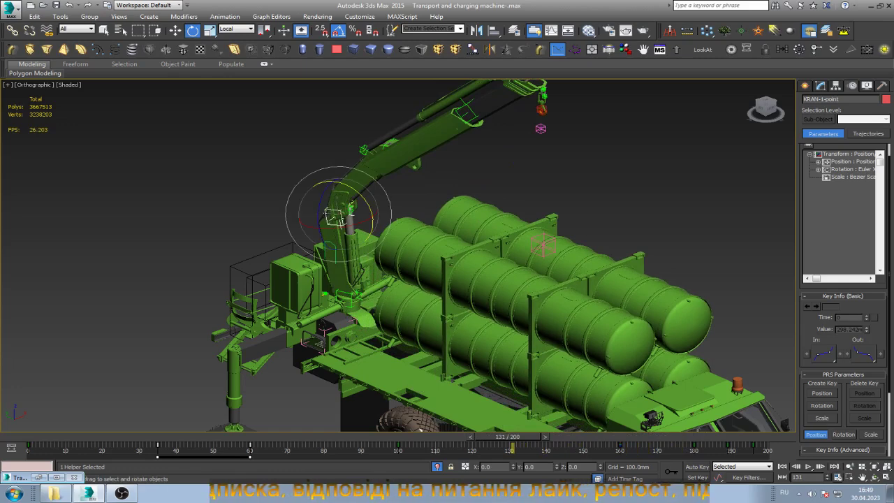
left_click(543, 245)
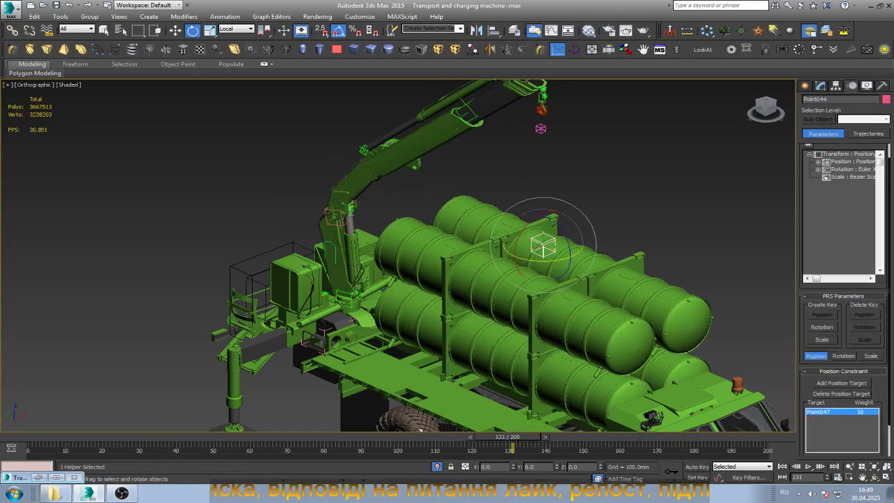
scroll(843, 314, "down", 1)
left_click(817, 443)
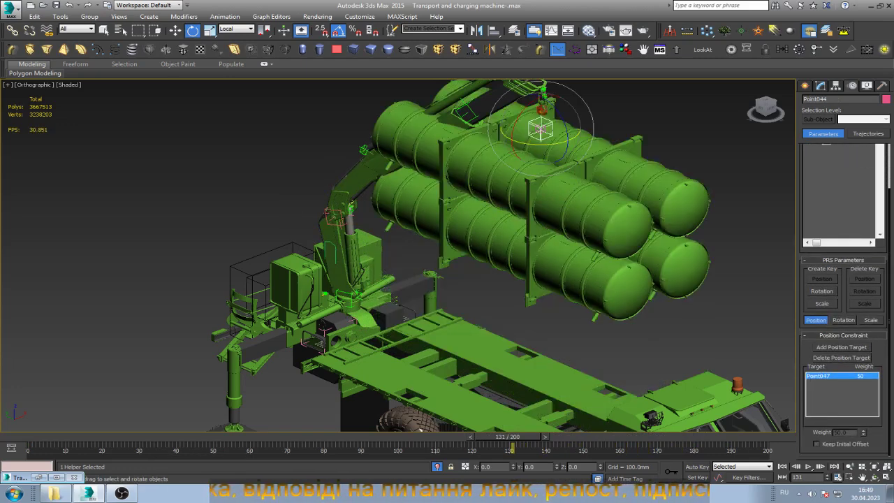
left_click(816, 444)
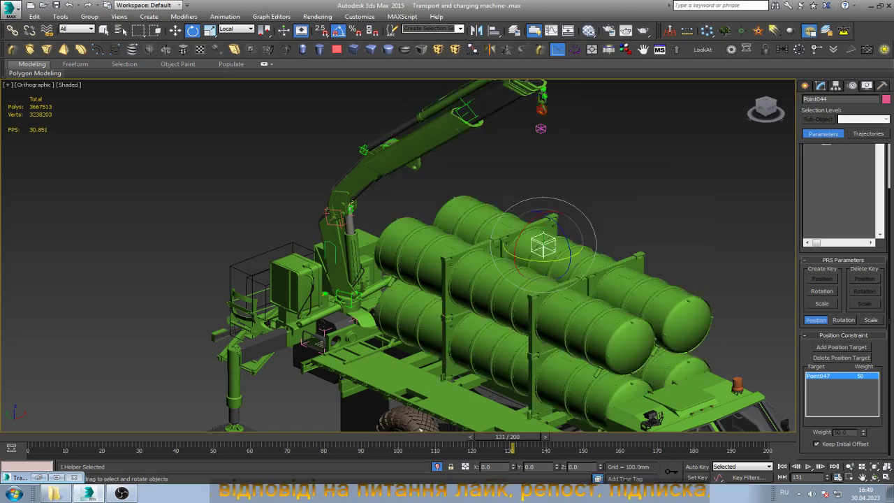
- Recompare Keep Initial Offset at another frame, then delete Point047 as a position target
mouse_move(507, 437)
left_mouse_down()
mouse_move(259, 437)
mouse_move(575, 436)
left_mouse_up()
key("e")
left_click(817, 444)
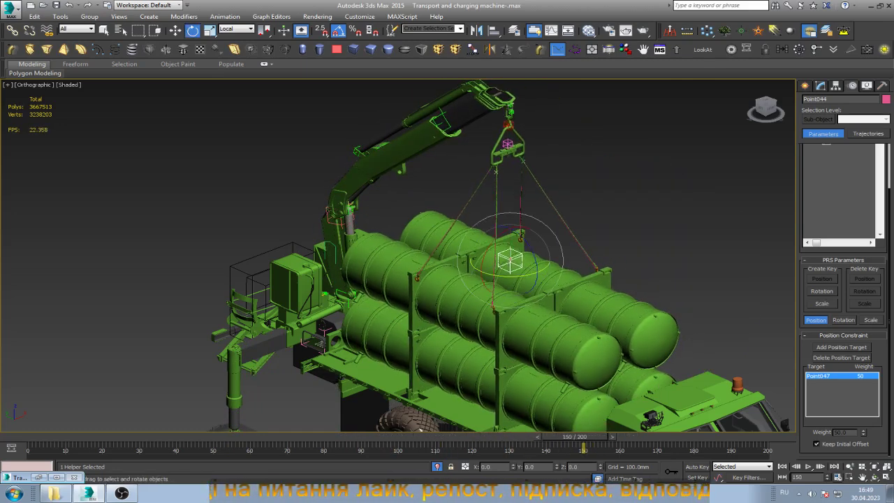
left_click(817, 443)
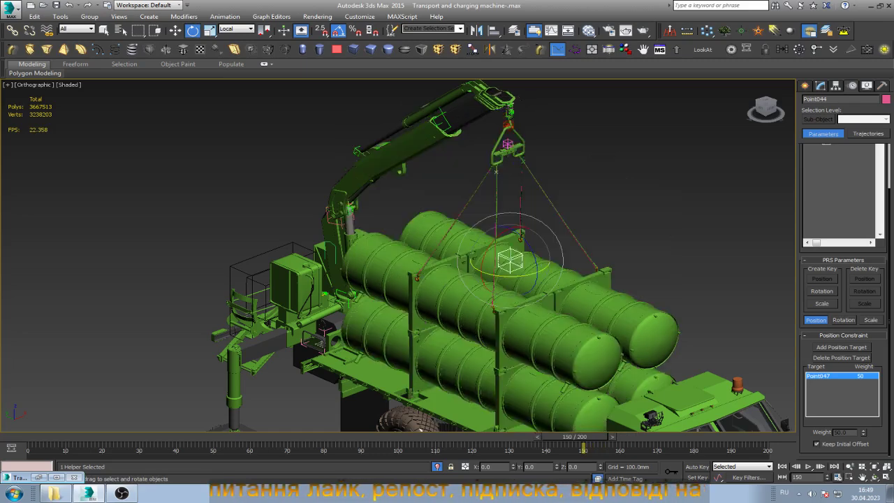
left_click(841, 358)
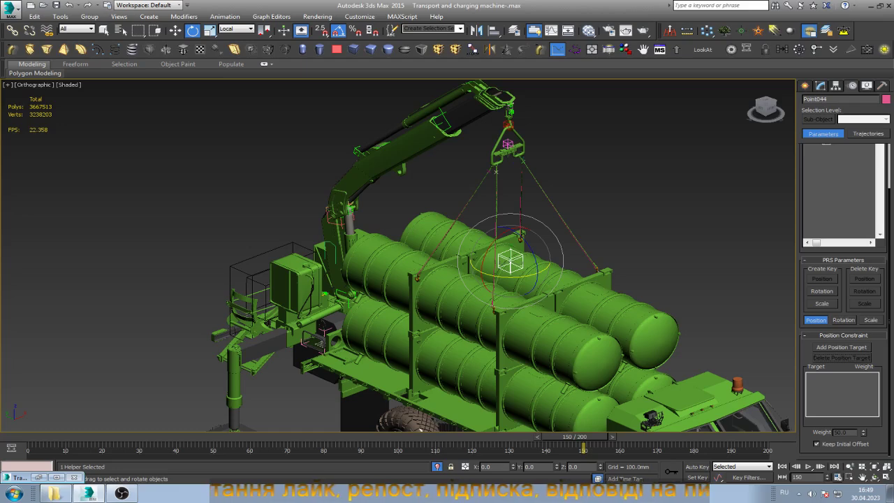
mouse_move(584, 438)
left_mouse_down()
mouse_move(475, 438)
mouse_move(564, 438)
left_mouse_up()
- Add Point047 back as Point044's position target
key("e")
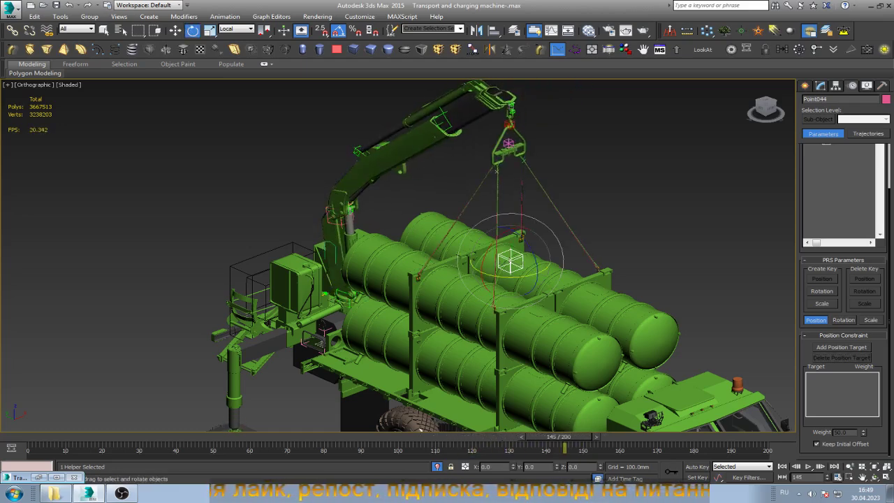
left_click(842, 348)
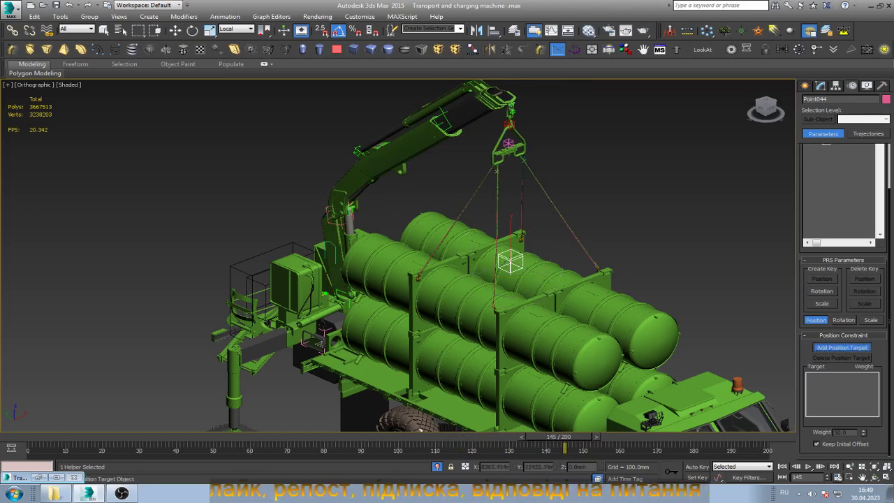
left_click(508, 144)
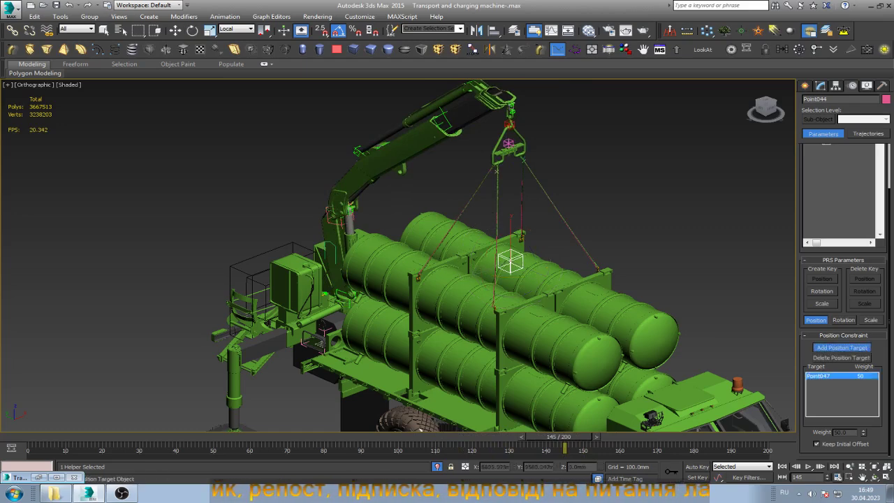
left_click_drag(565, 437, 521, 436)
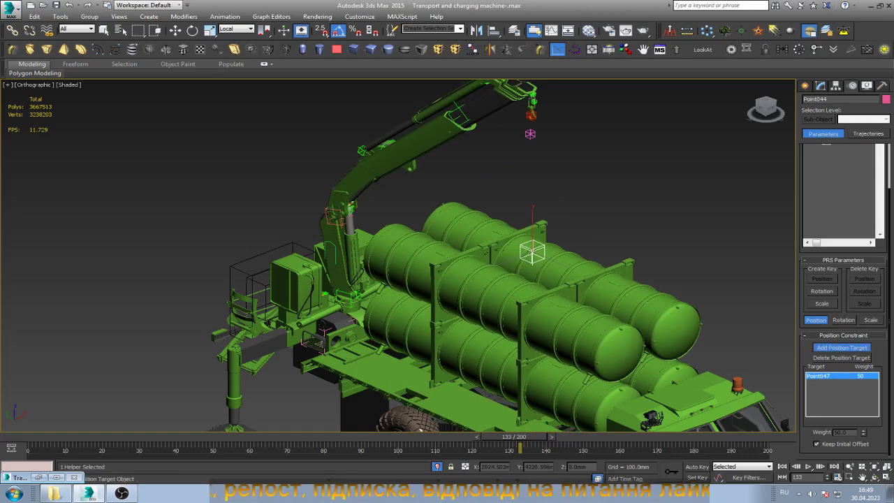
- Compare Keep Initial Offset across frames, leaving it checked
left_click(817, 443)
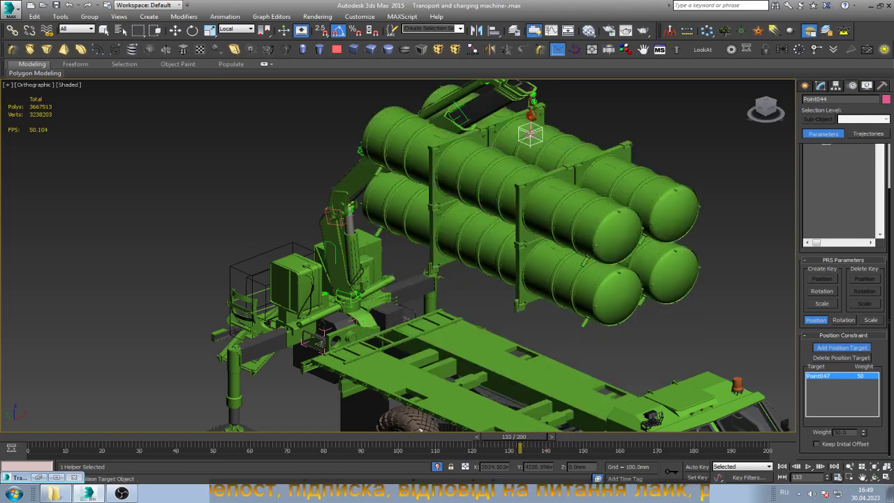
mouse_move(517, 437)
left_mouse_down()
mouse_move(52, 437)
mouse_move(769, 437)
left_mouse_up()
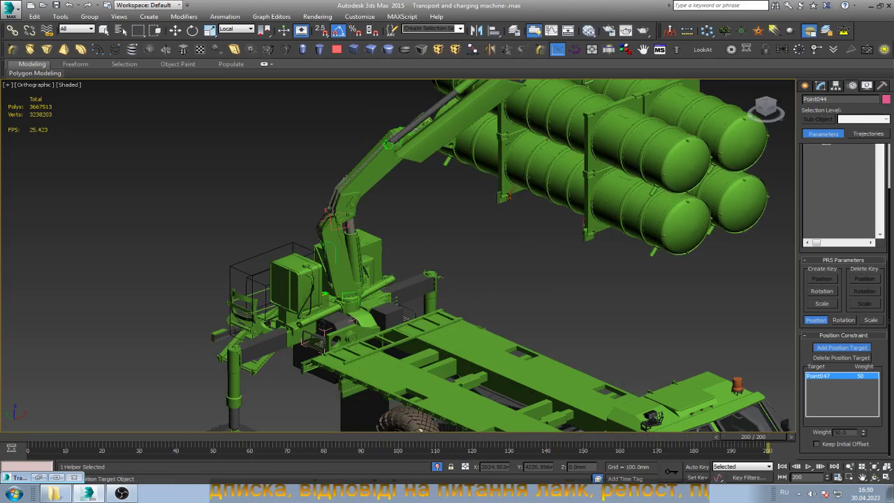
left_click(816, 443)
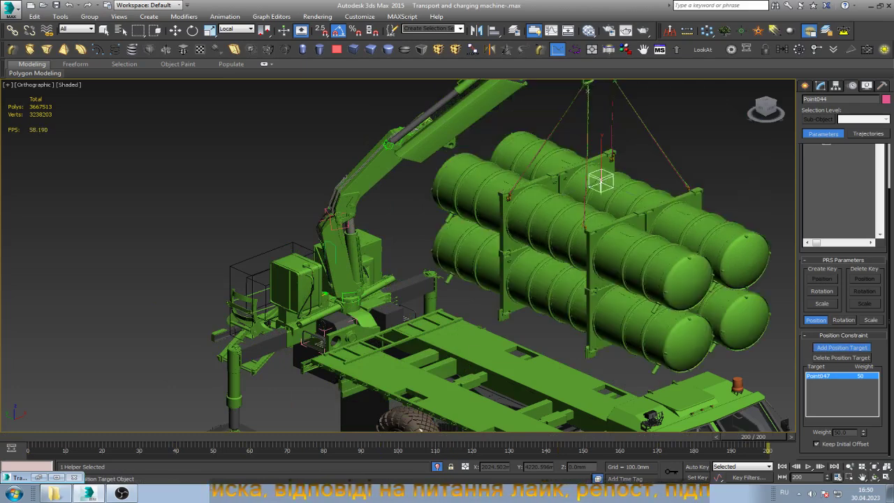
left_click_drag(768, 436, 528, 437)
left_click(842, 347)
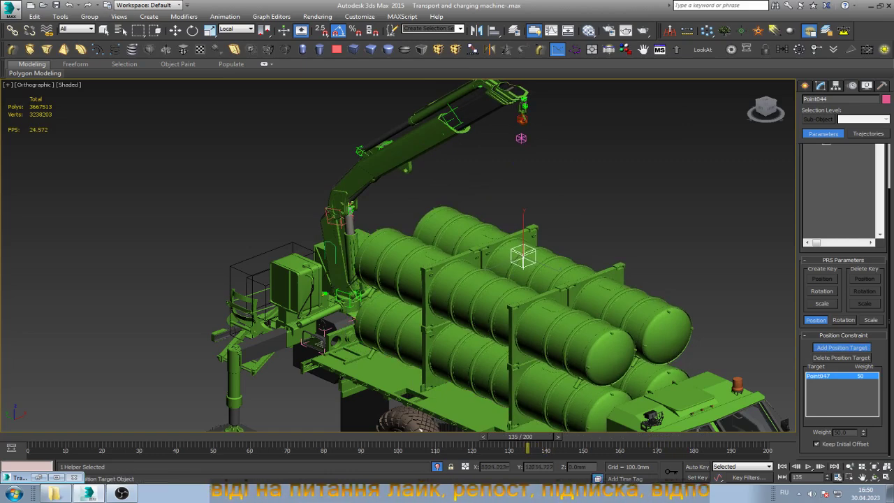
- Add TCM as a second 50/50 position target, scrub to check the lift, then switch to OBS Studio
left_click(524, 118)
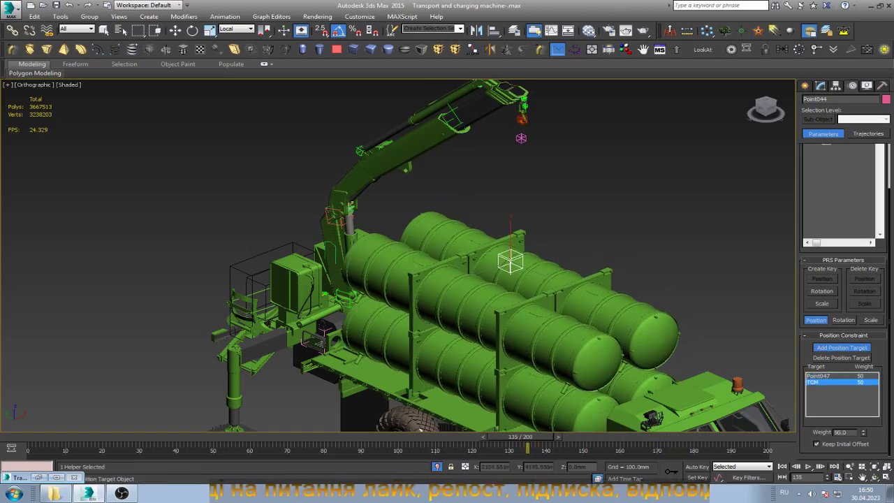
mouse_move(528, 436)
left_mouse_down()
mouse_move(509, 436)
mouse_move(752, 437)
left_mouse_up()
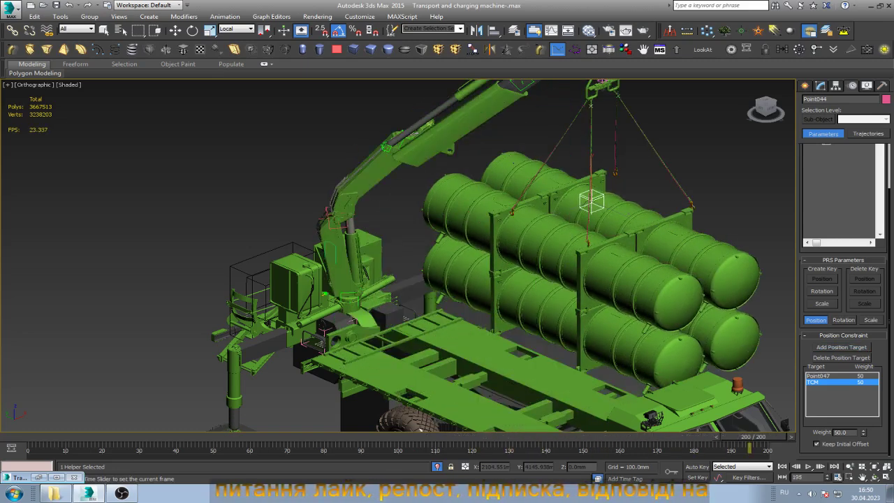
left_click_drag(752, 437, 565, 437)
left_click(841, 347)
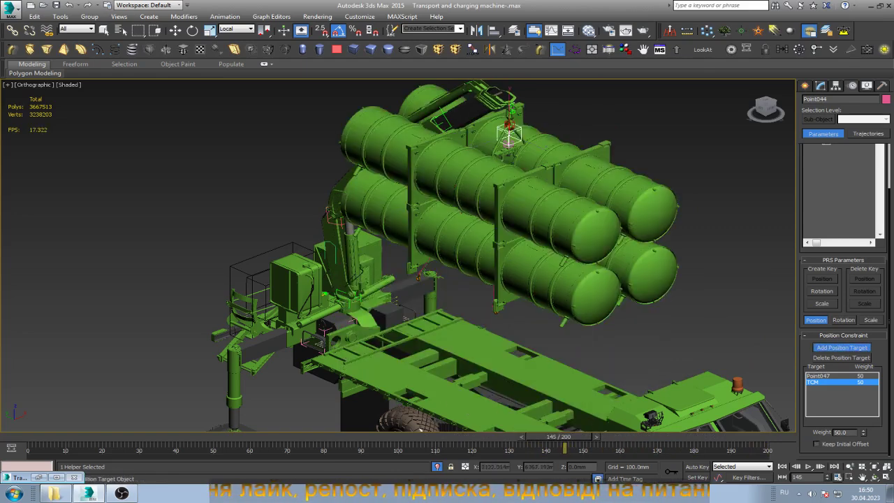
key("alt+Tab")
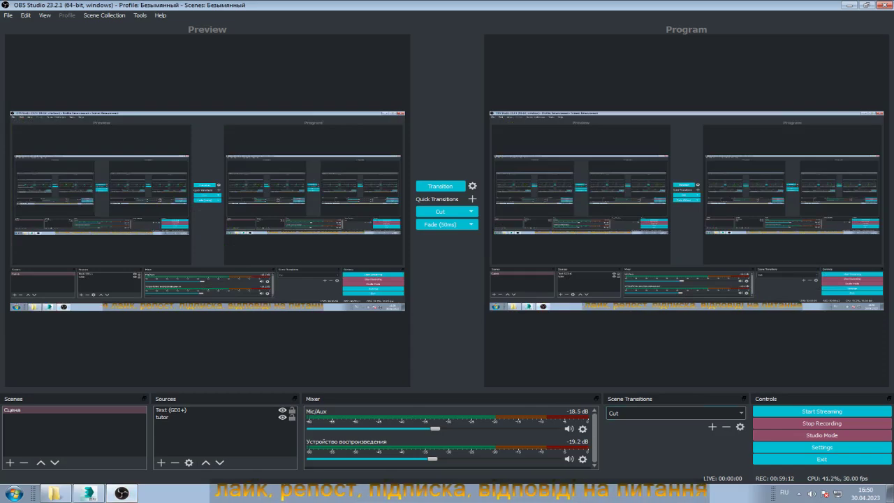